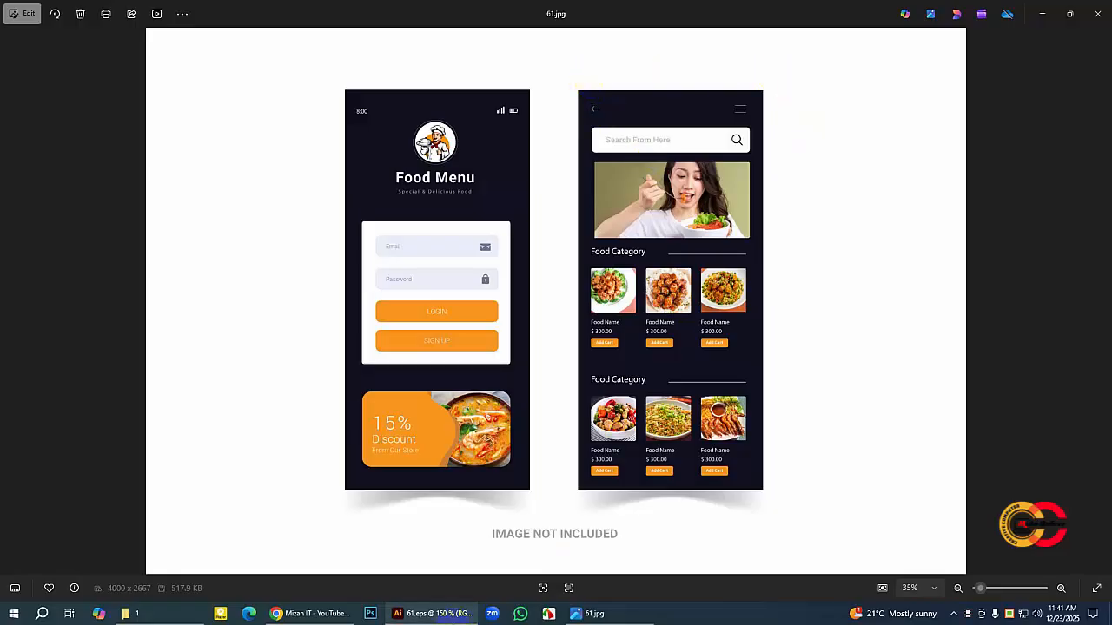
Step: Switch to Illustrator and start a new document using the Web blank presets
click(436, 615)
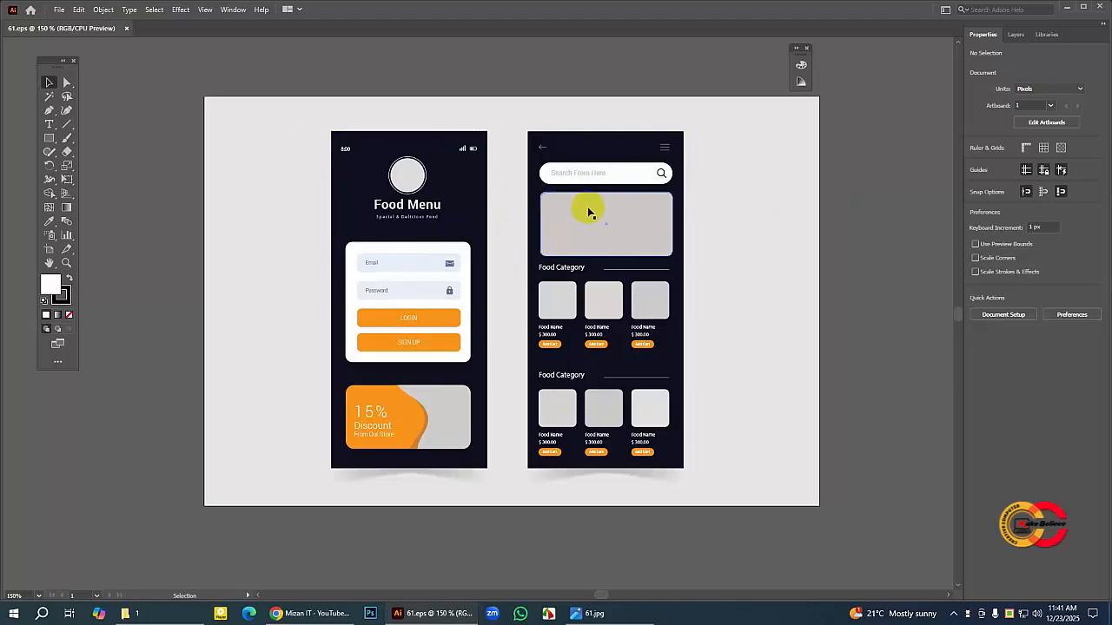
click(723, 230)
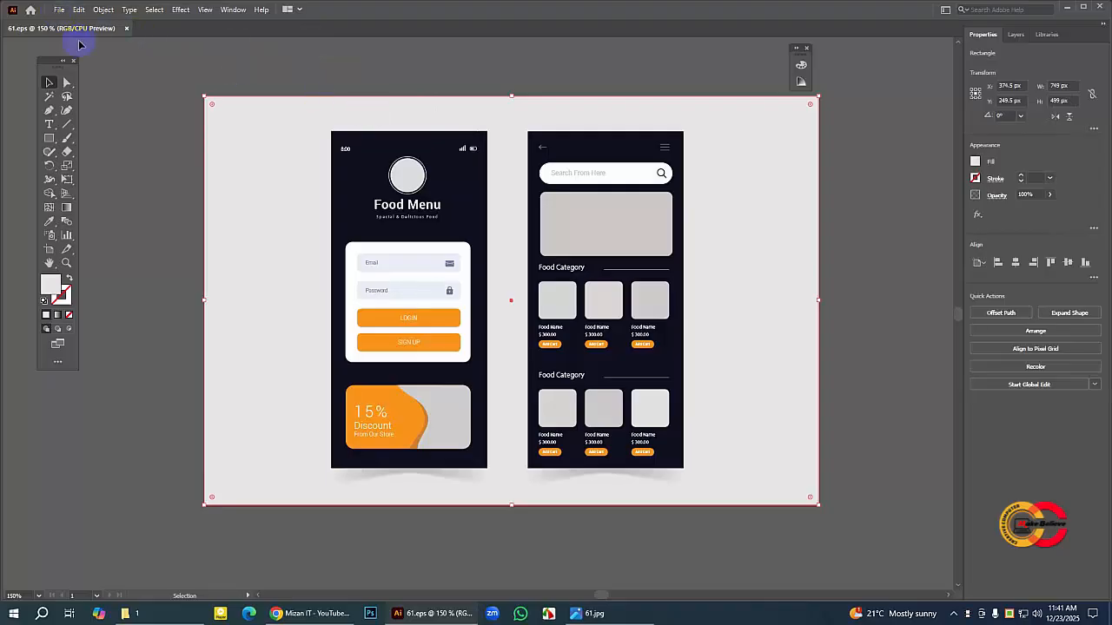
click(60, 10)
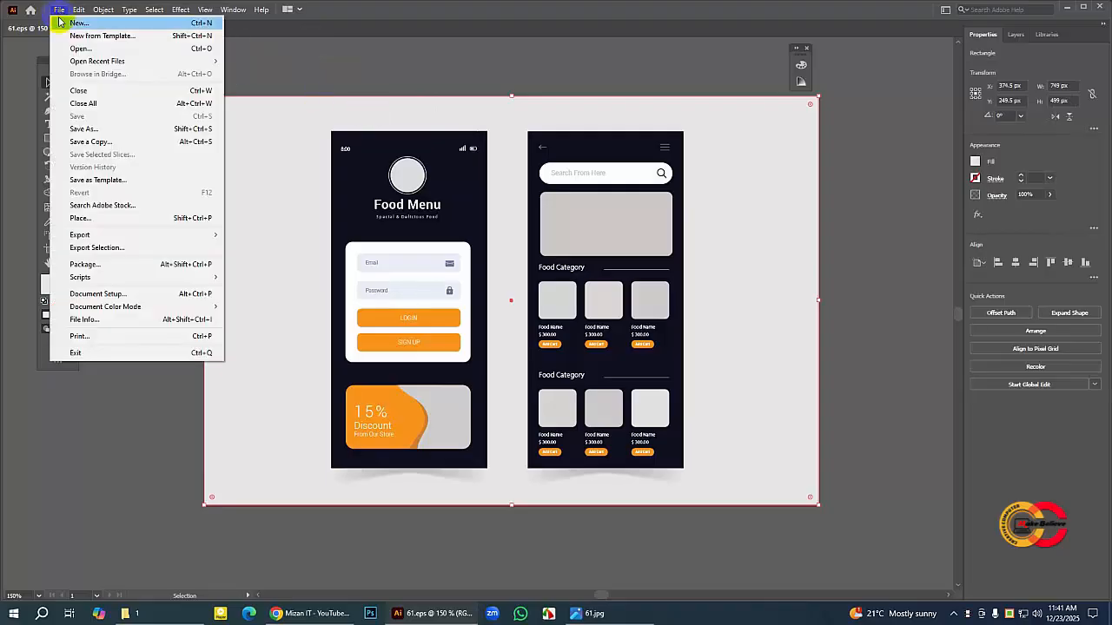
click(79, 23)
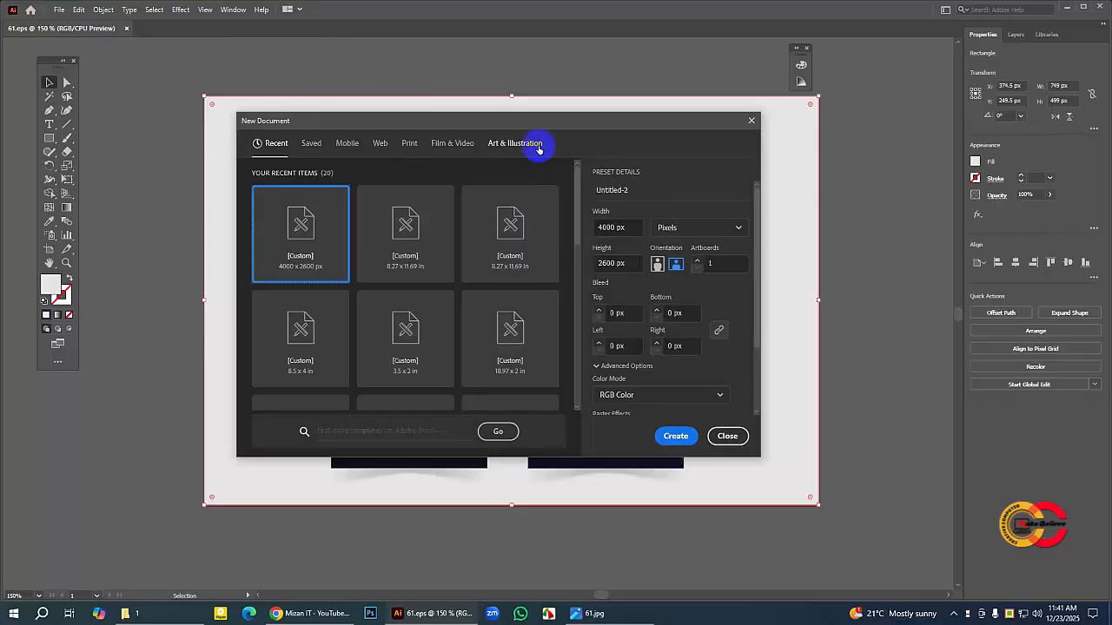
drag(533, 125, 544, 141)
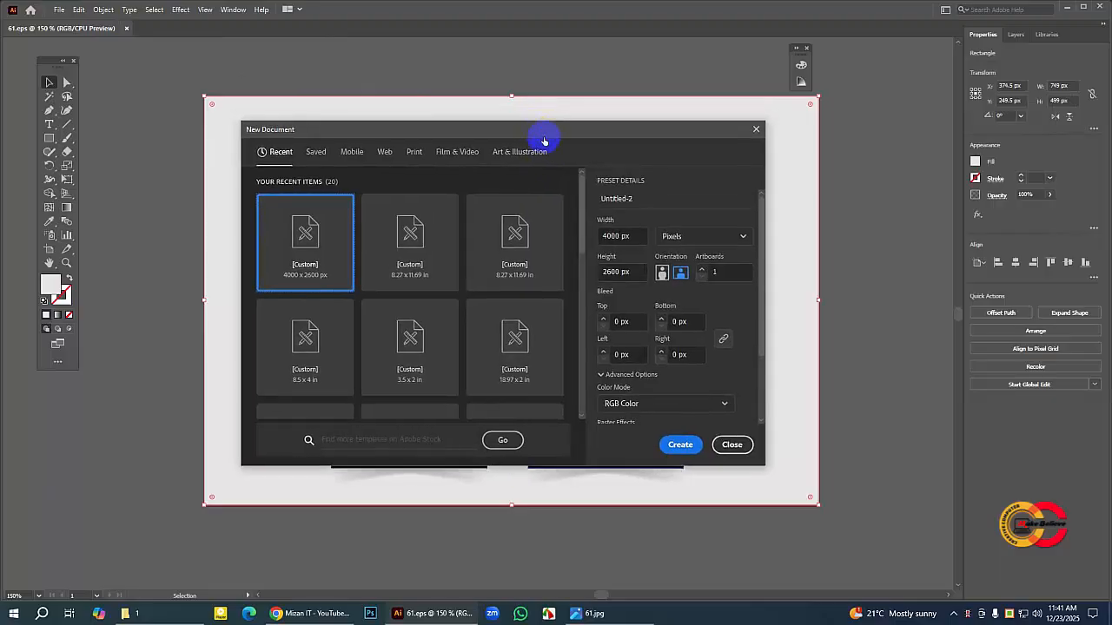
click(386, 157)
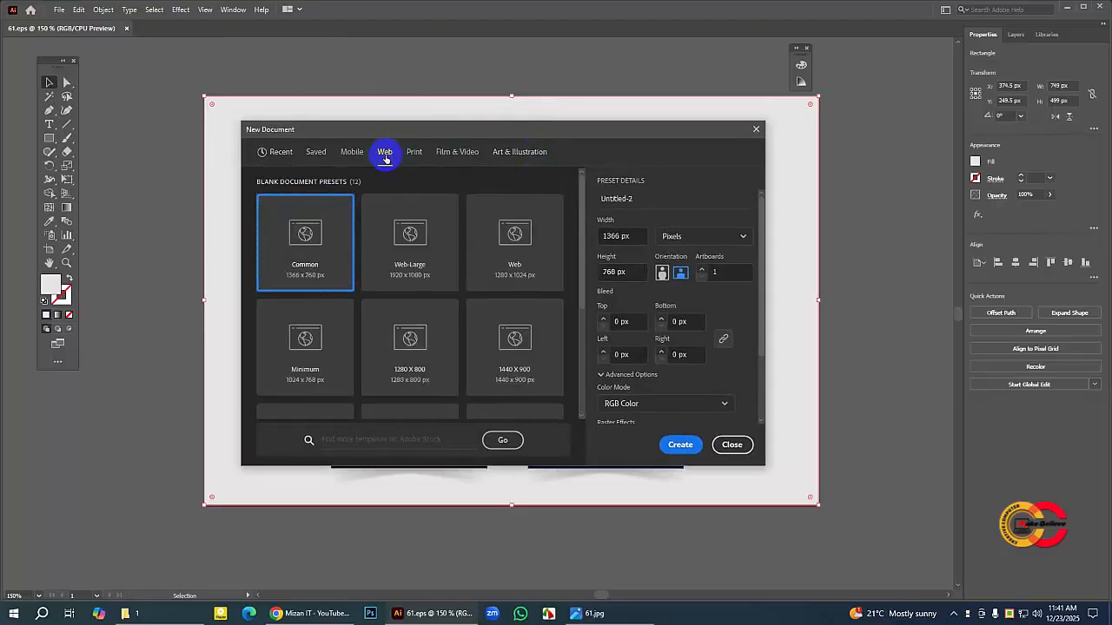
Step: Set the new document's width to 4000 px and its height to 2600 px
click(618, 236)
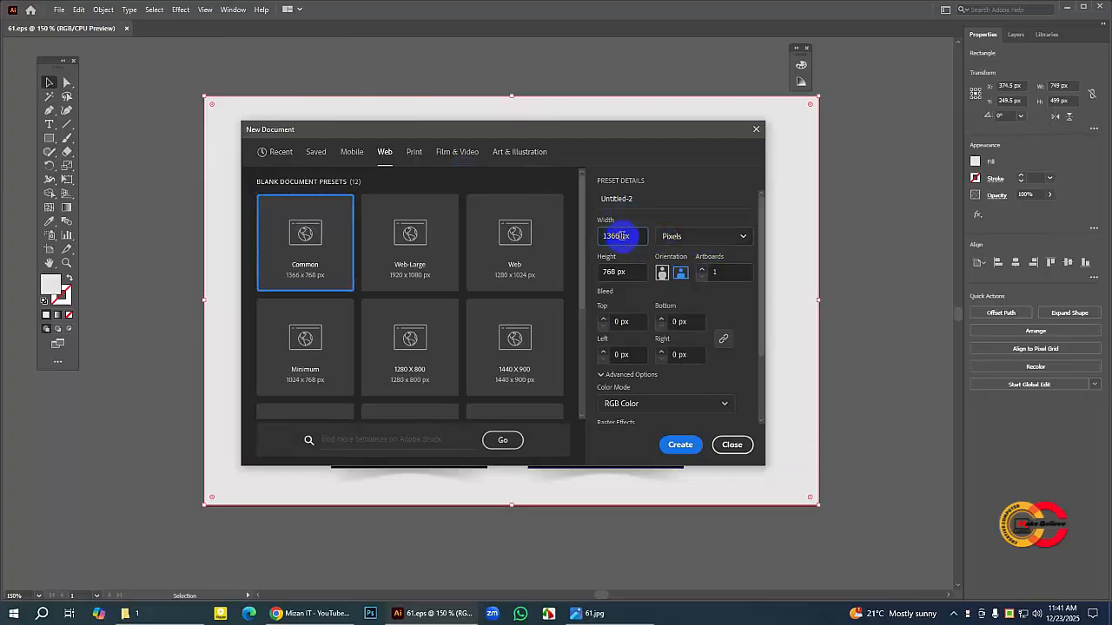
key(BackSpace)
text(4000)
click(618, 272)
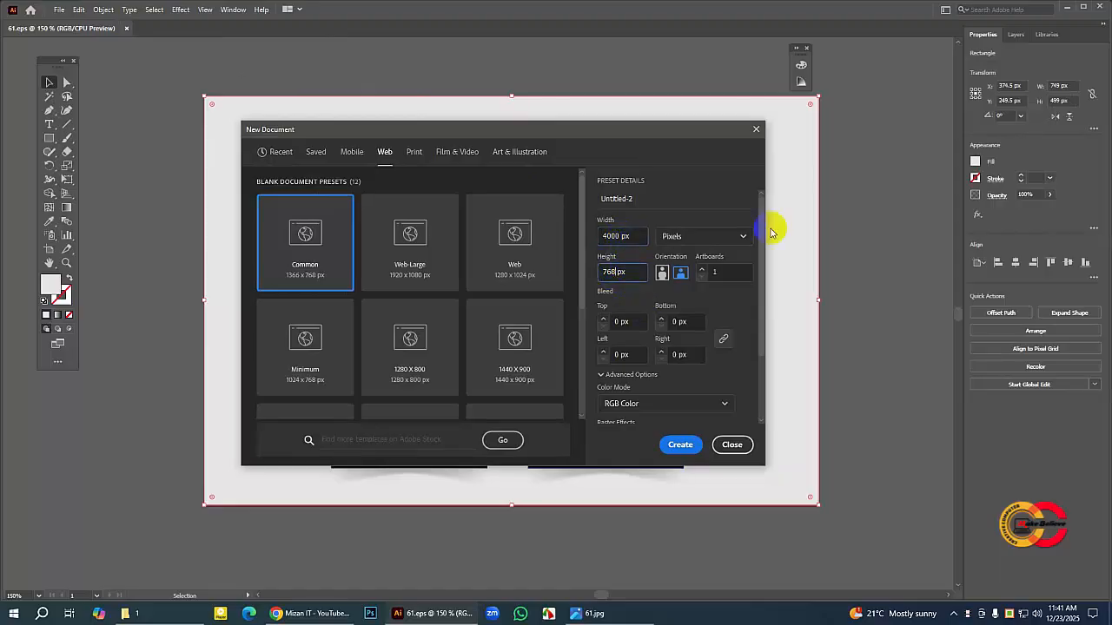
key(BackSpace)
key(BackSpace)
key(BackSpace)
text(2600)
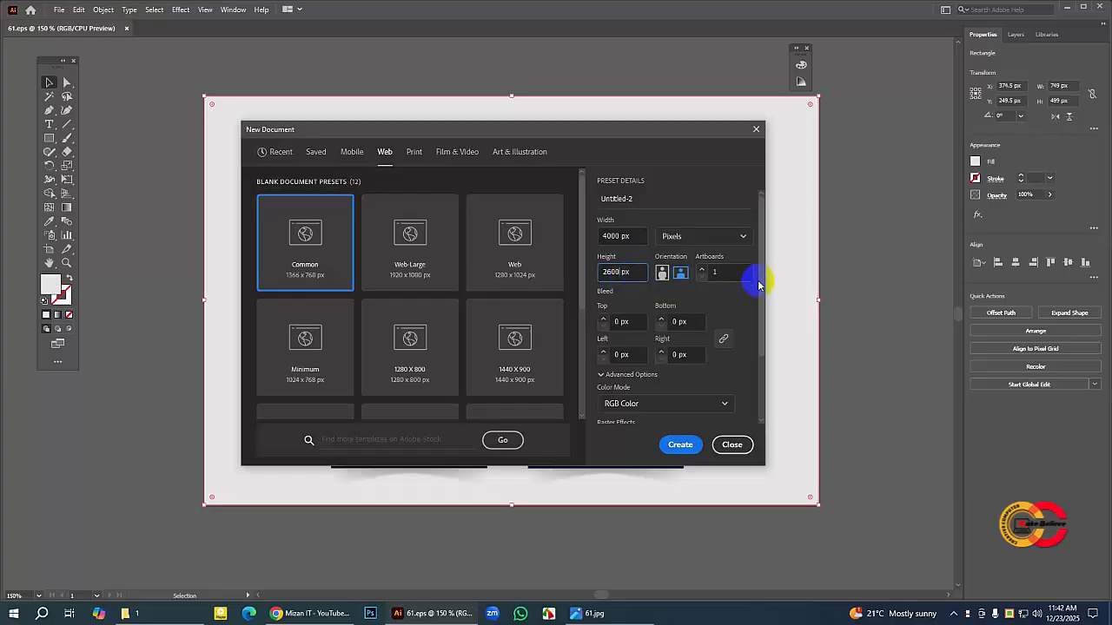
Step: Review the new document's color mode and raster effects settings, and create the document
scroll(758, 284, down, 2)
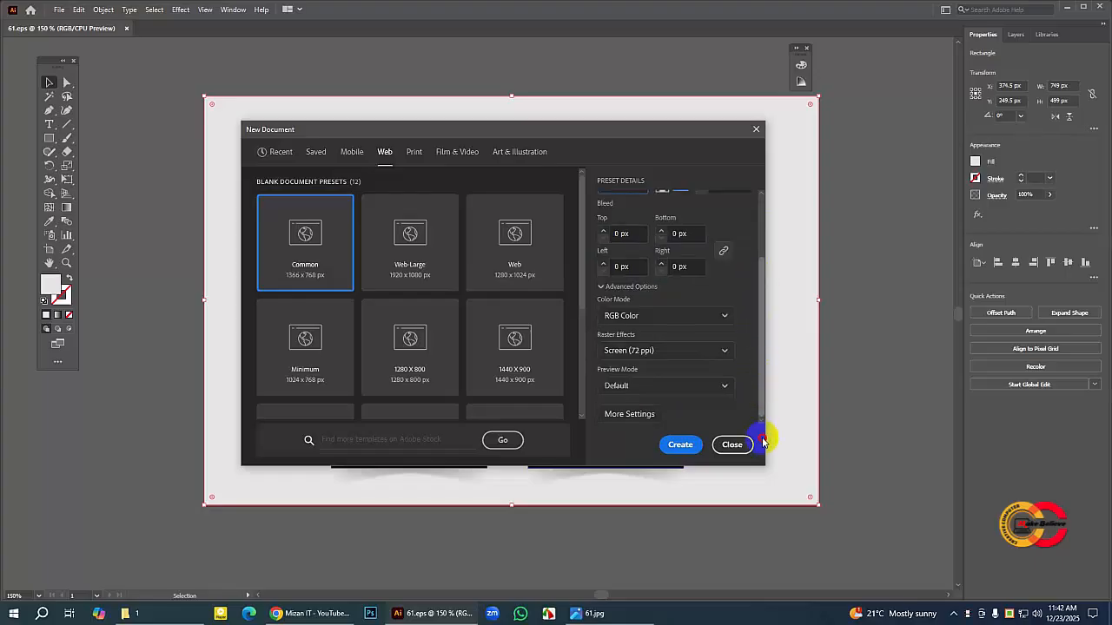
scroll(764, 377, up, 2)
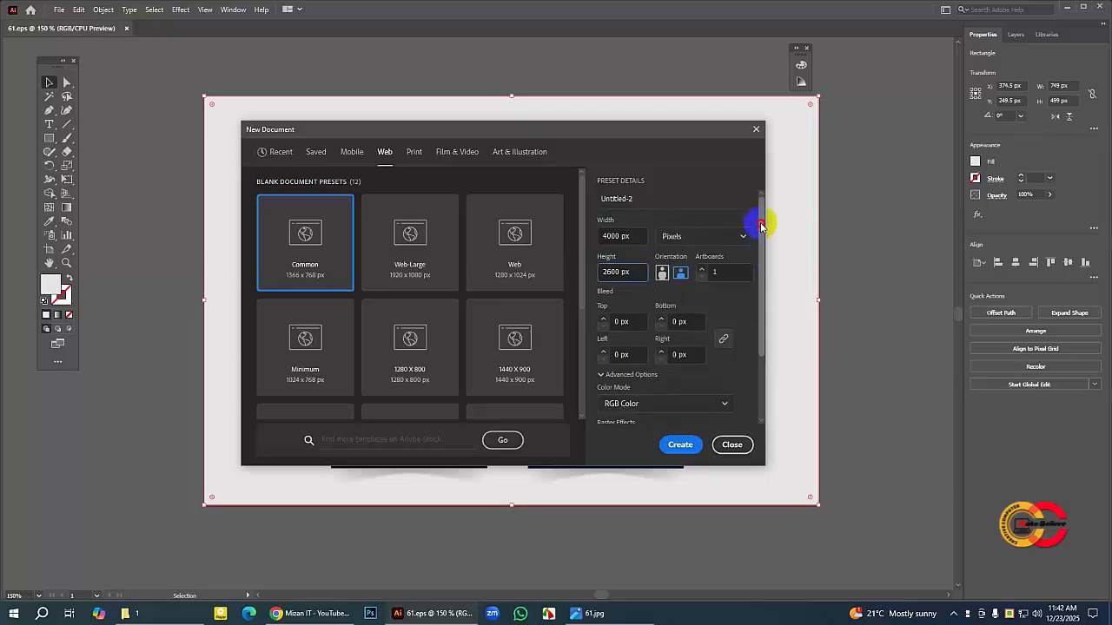
drag(761, 319, 757, 354)
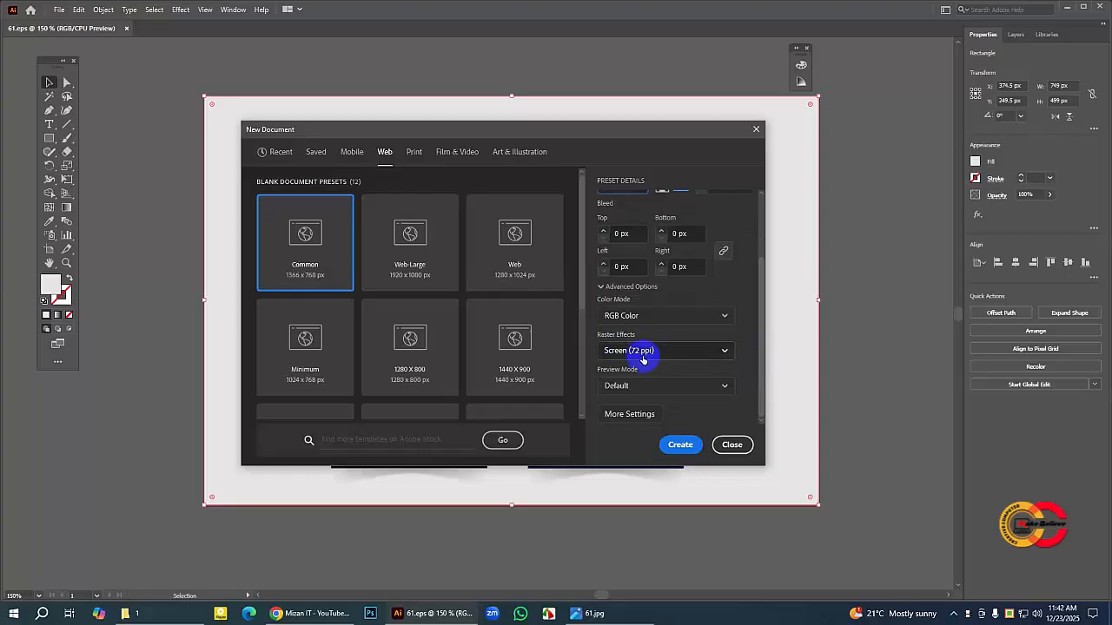
drag(761, 358, 768, 260)
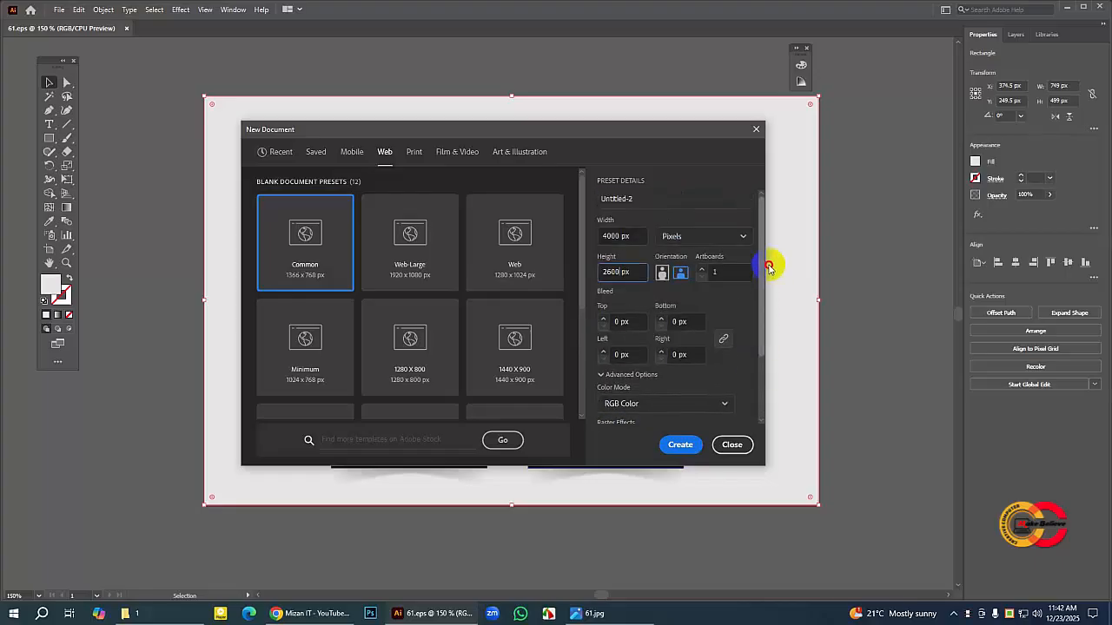
click(682, 445)
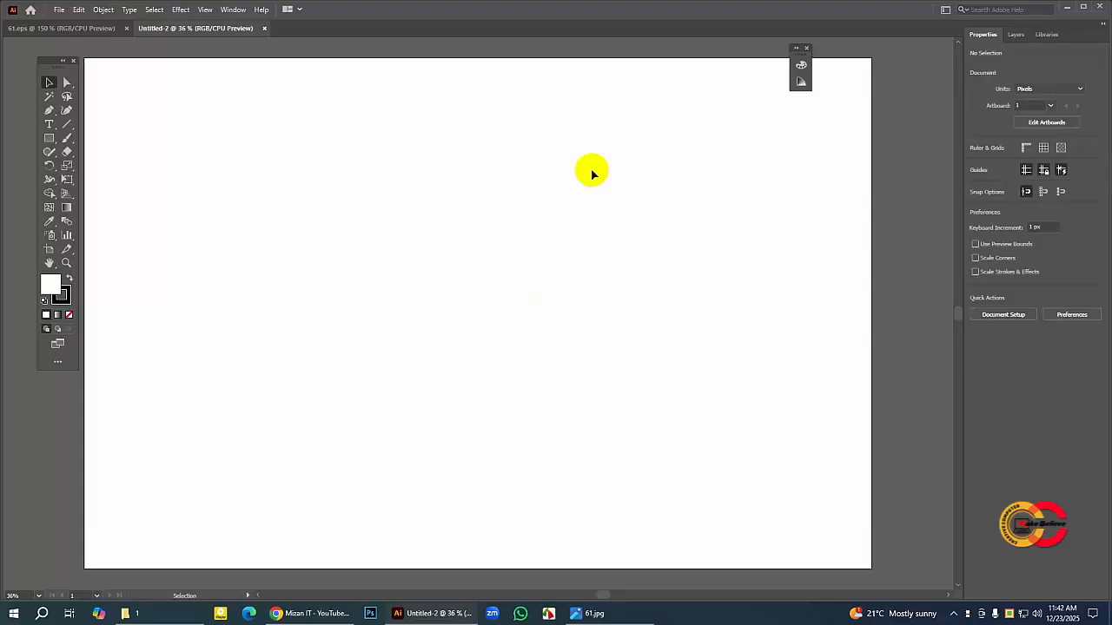
Step: Compare the blank artboard with the reference design in 61.eps and return to the new document
key(a)
key(ctrl+minus)
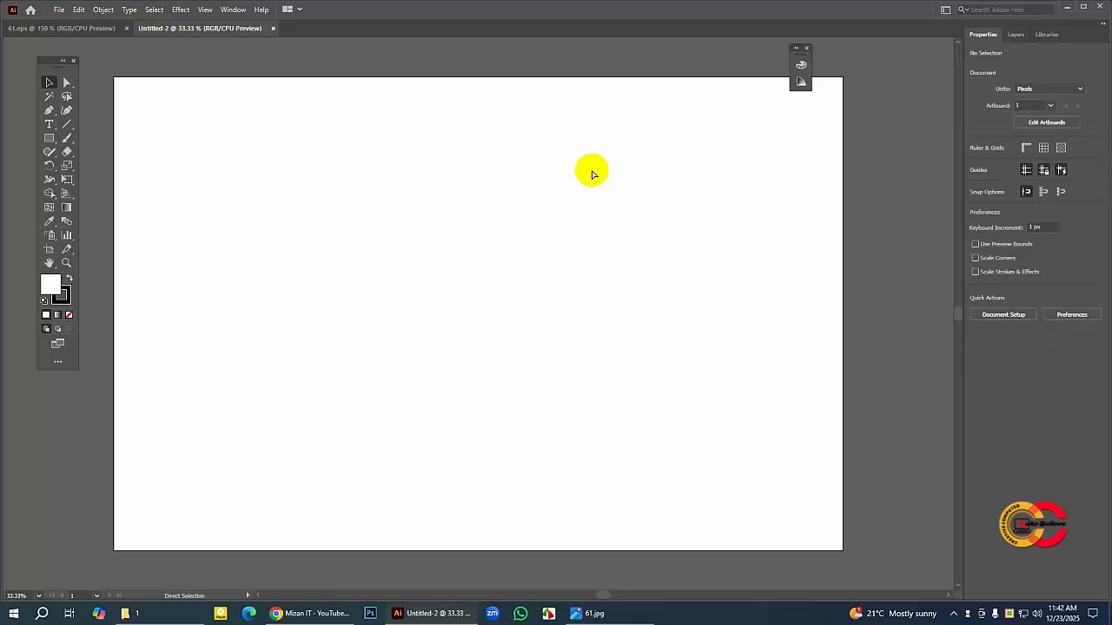
key(ctrl+minus)
key(v)
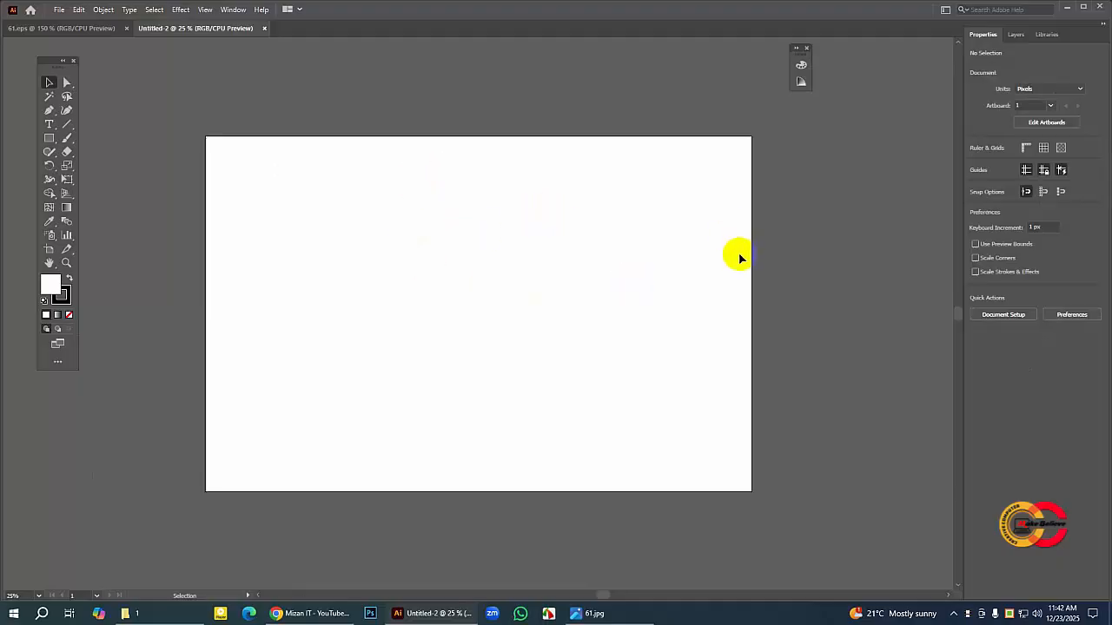
click(76, 31)
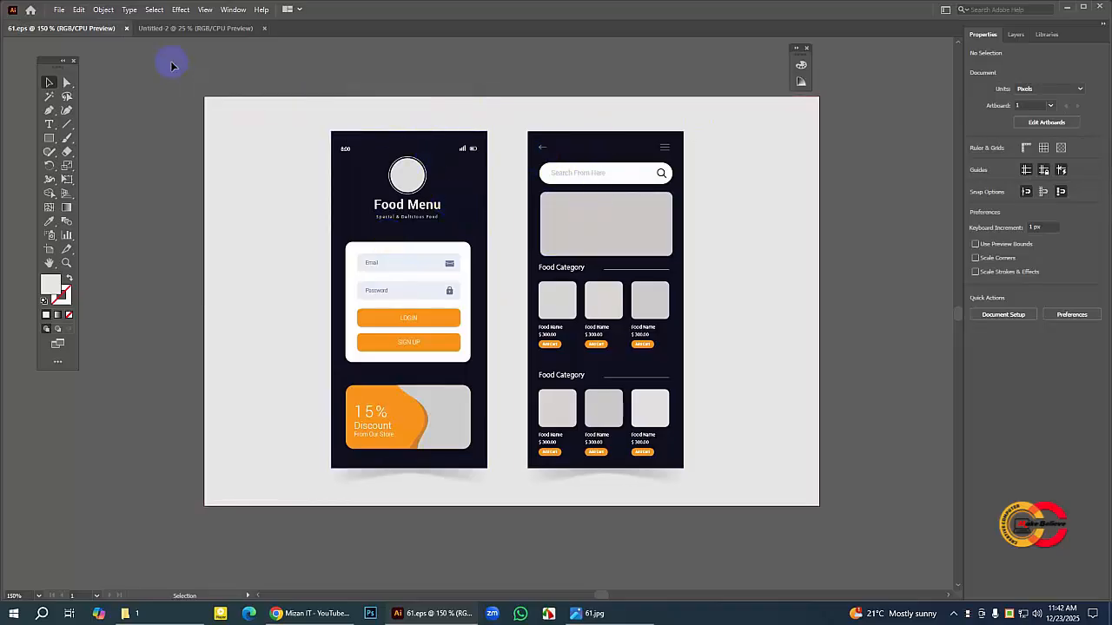
click(170, 30)
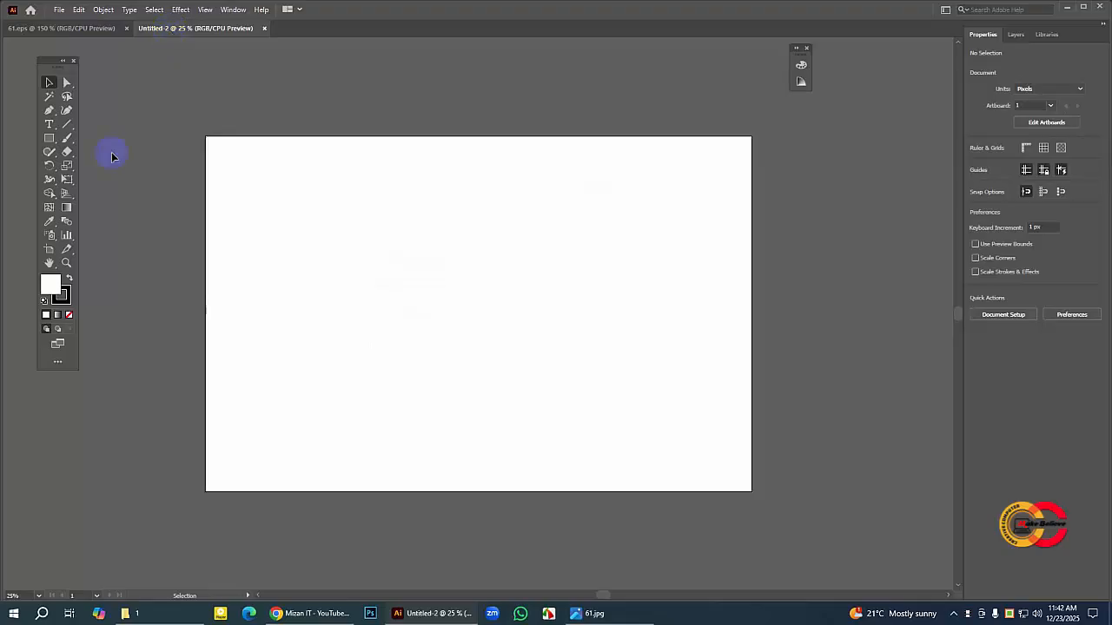
Step: Set the stroke to none and the fill color to near-black 0C0C0C
drag(52, 66, 55, 65)
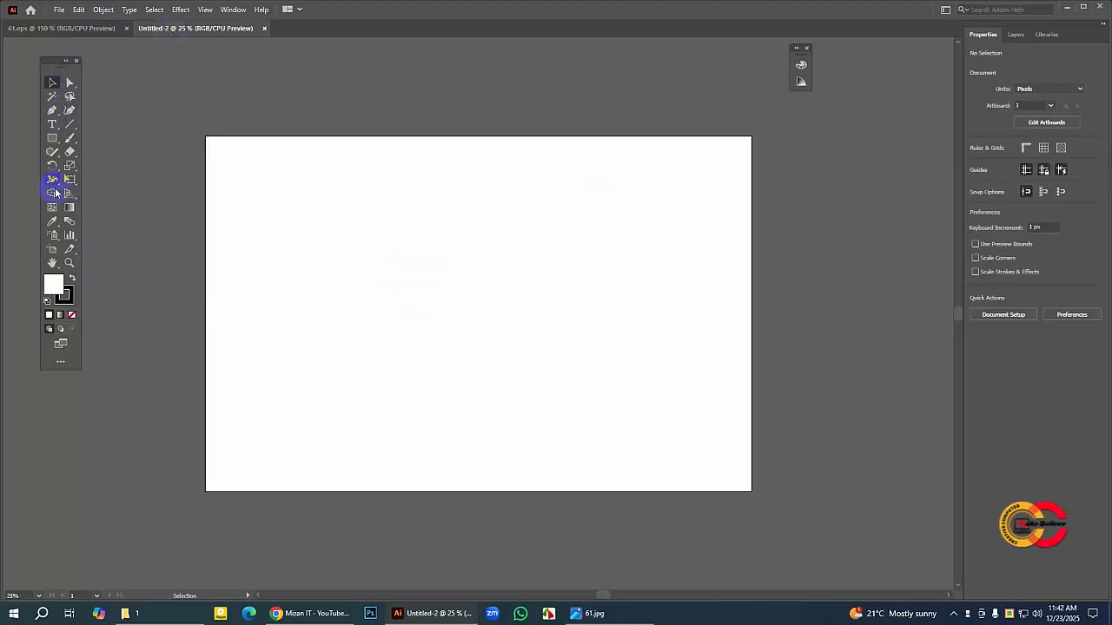
click(64, 296)
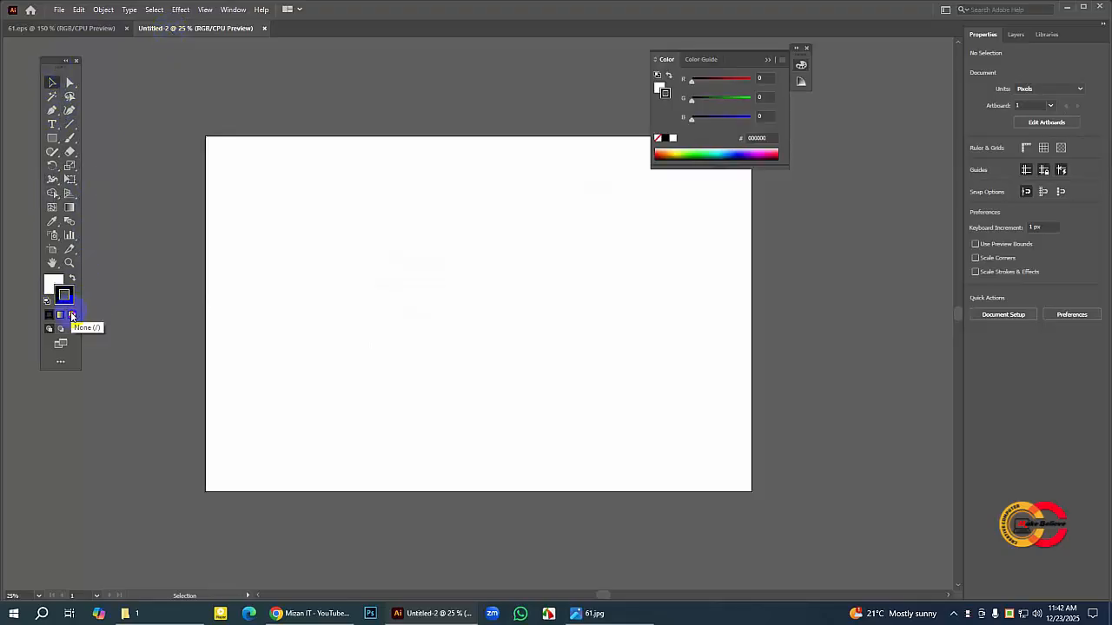
click(71, 314)
click(52, 284)
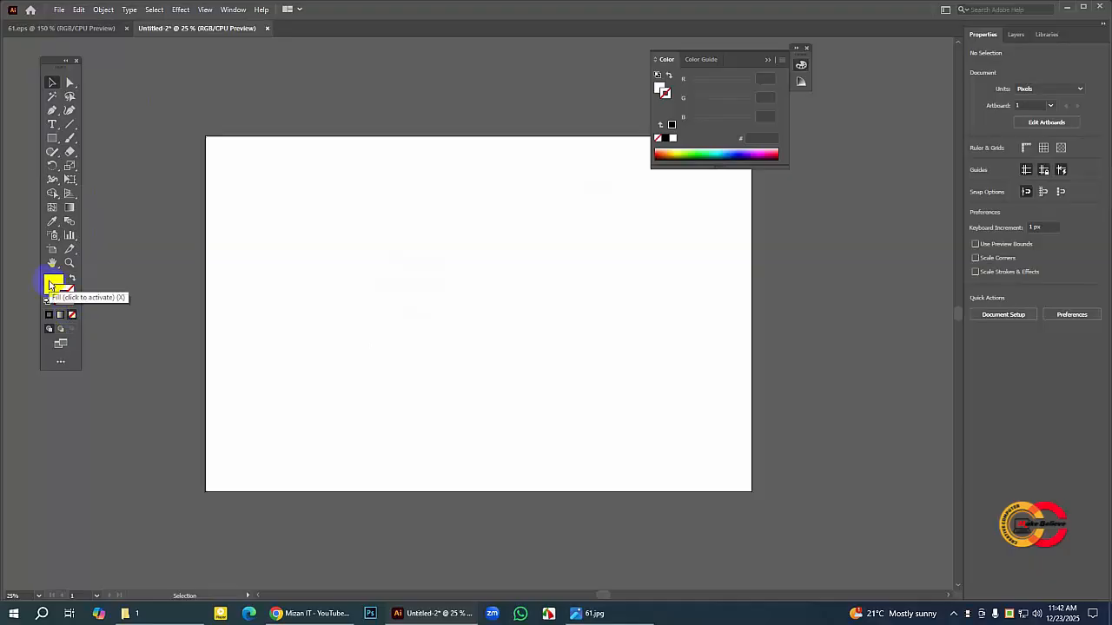
double_click(54, 285)
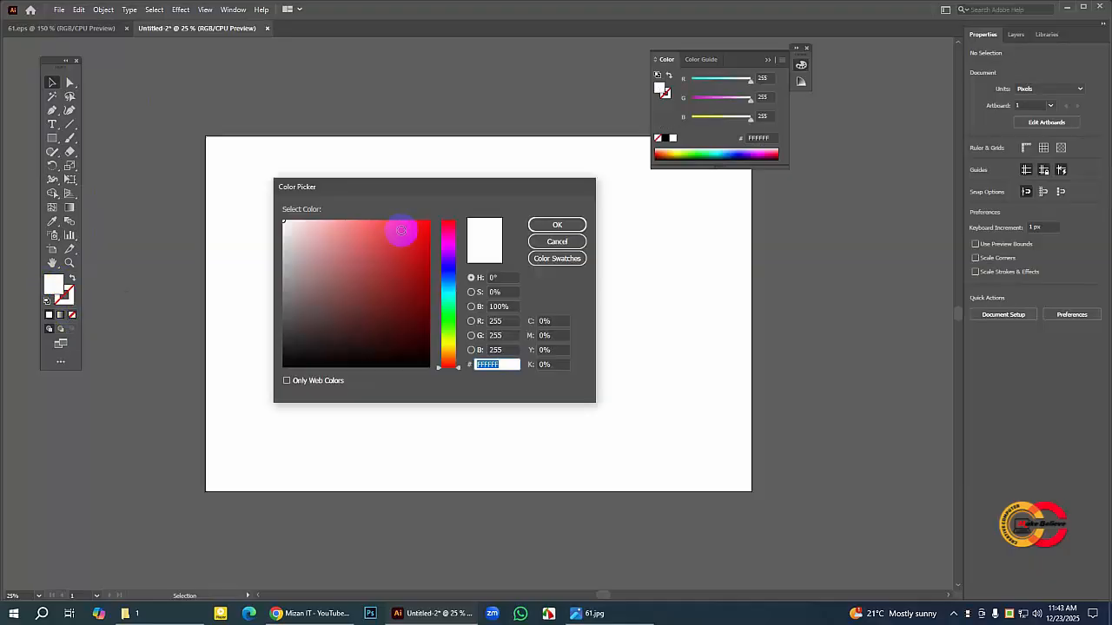
drag(414, 185, 451, 181)
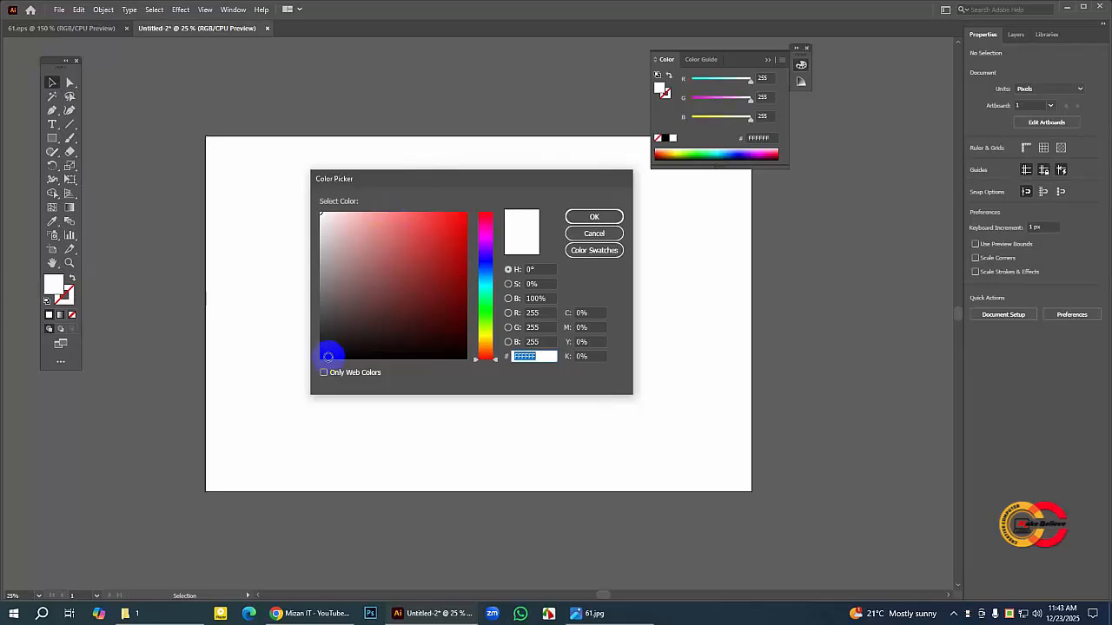
click(320, 353)
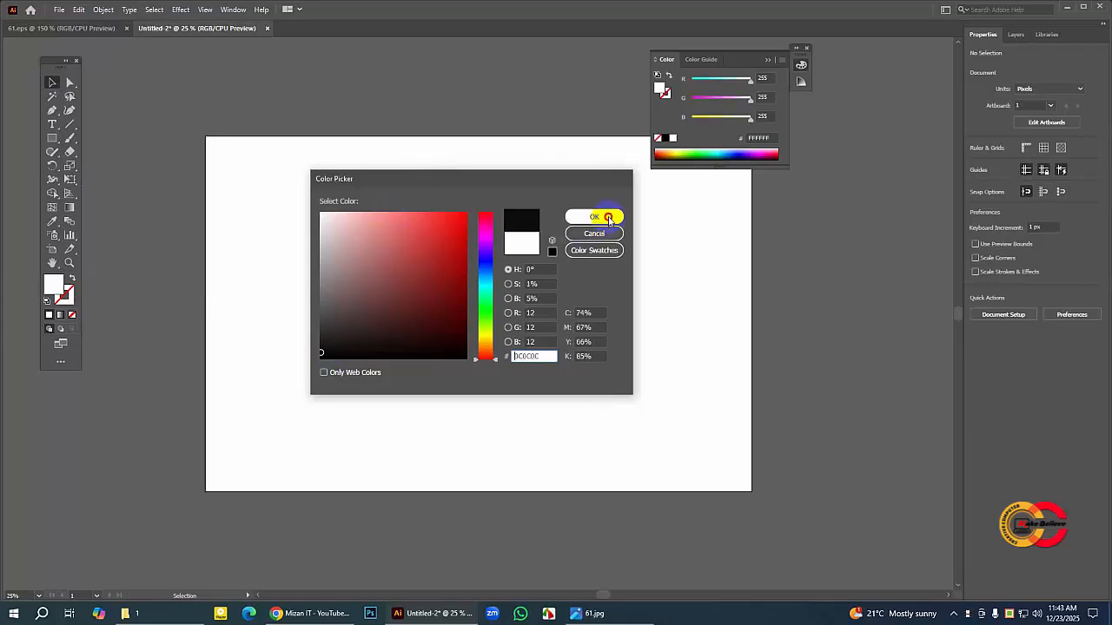
click(607, 216)
Step: Draw a tall rectangle about 995 × 2041 px on the left half of the artboard and shift it about 80 px right
drag(728, 55, 870, 62)
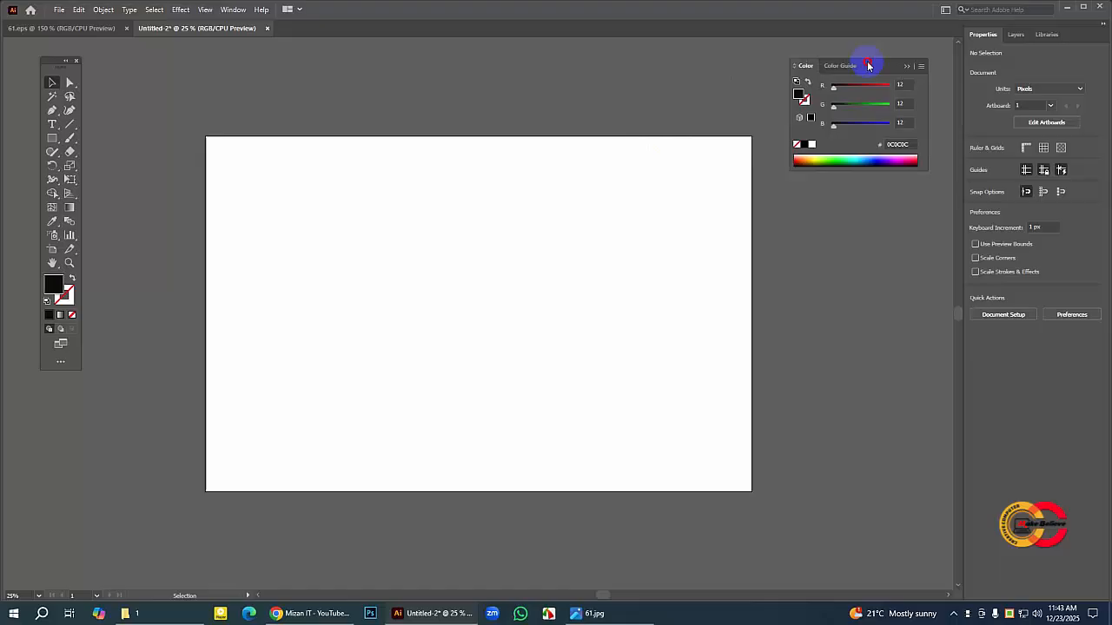
drag(55, 62, 60, 63)
click(59, 139)
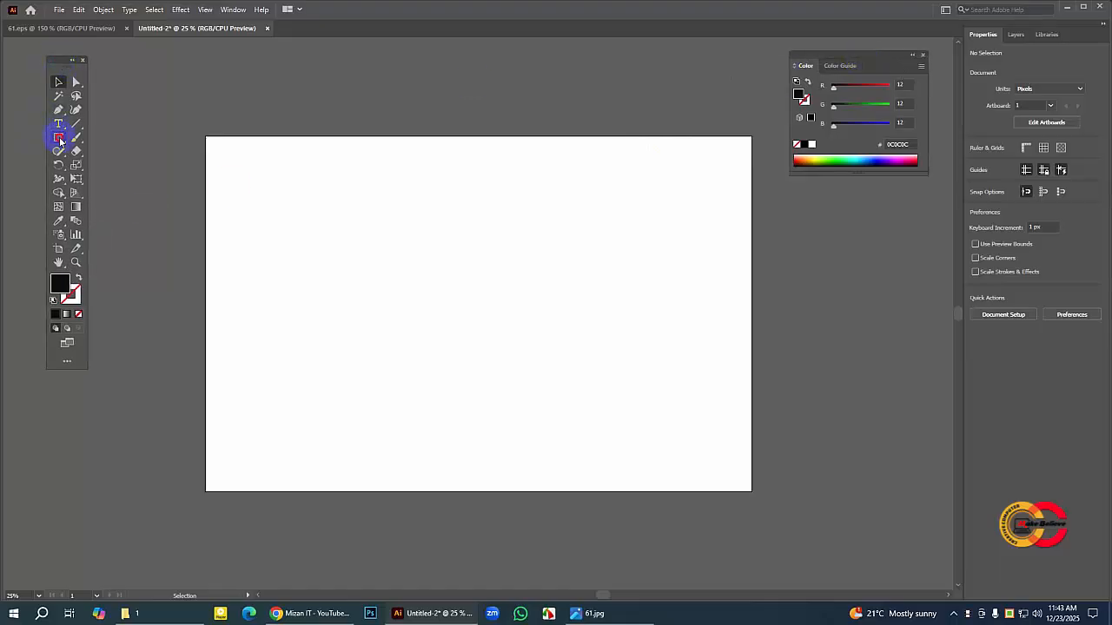
drag(59, 139, 142, 141)
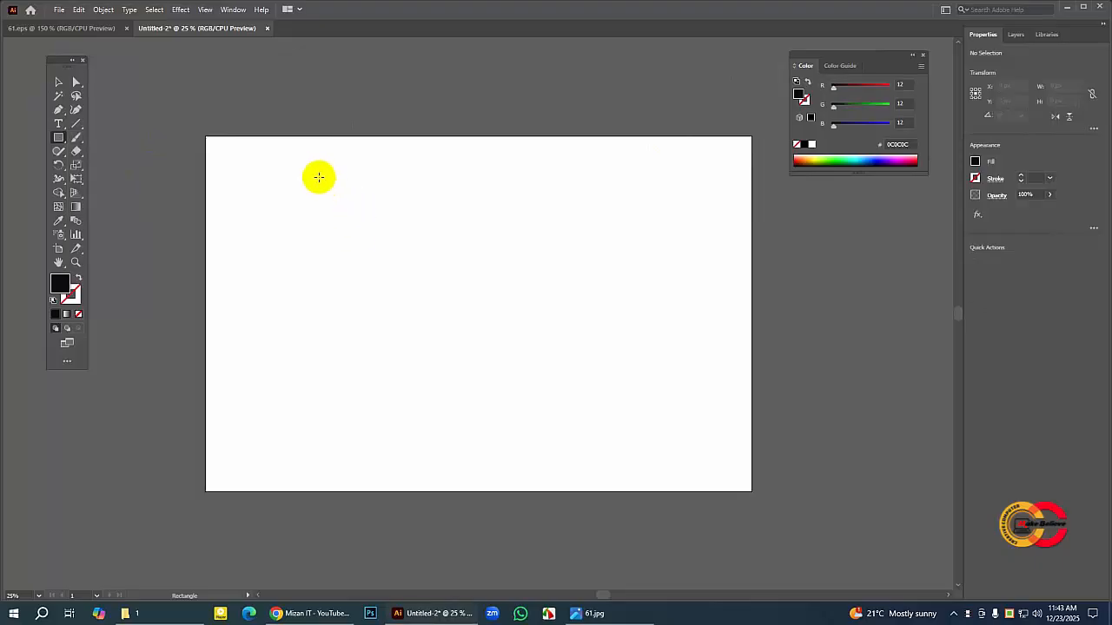
drag(301, 176, 437, 456)
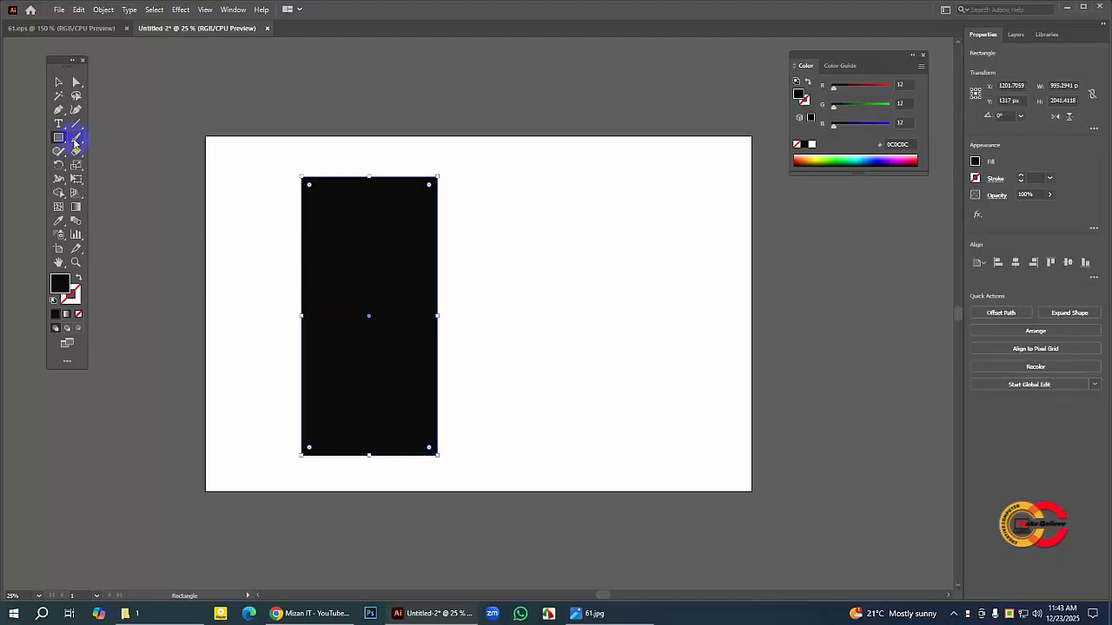
drag(356, 228, 396, 238)
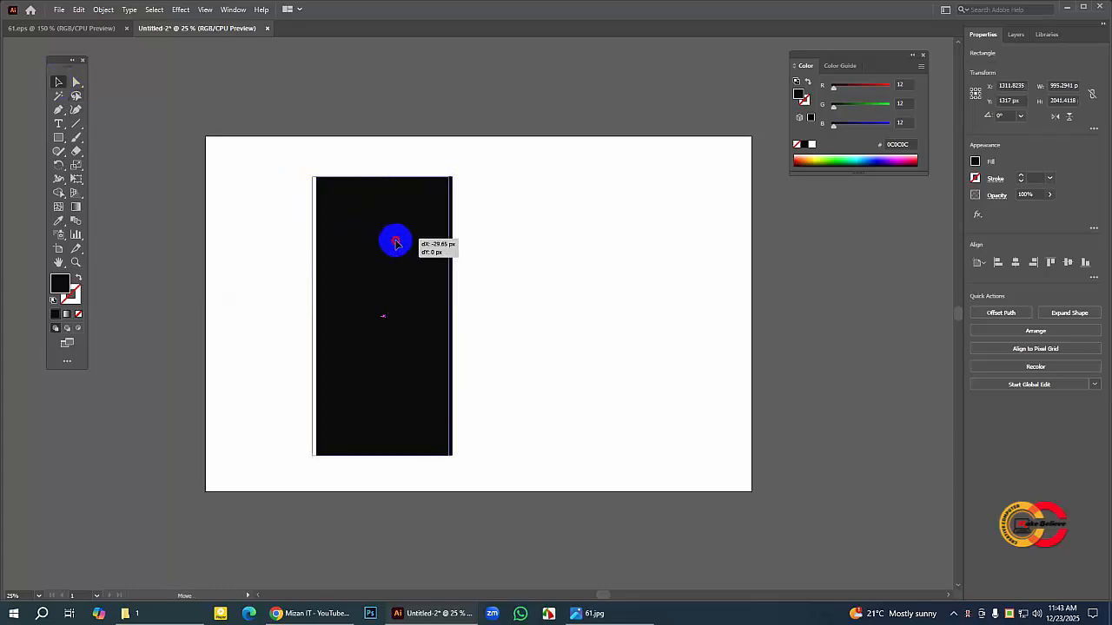
Step: Check the phone screen shape in 61.eps and slightly round all corners of the black rectangle to form a phone screen
click(103, 30)
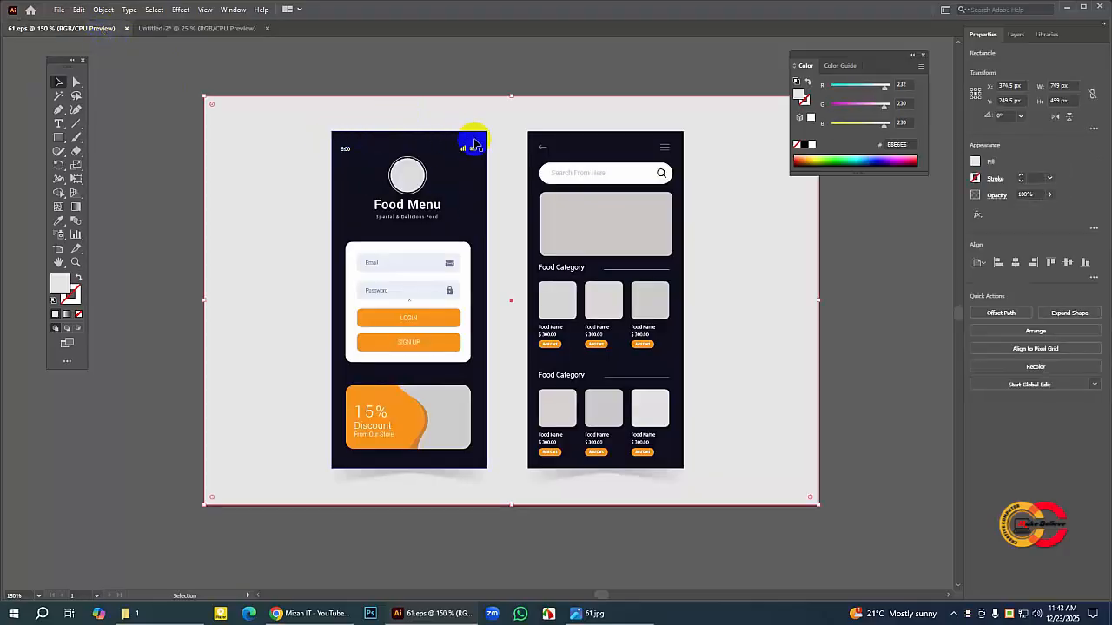
click(200, 30)
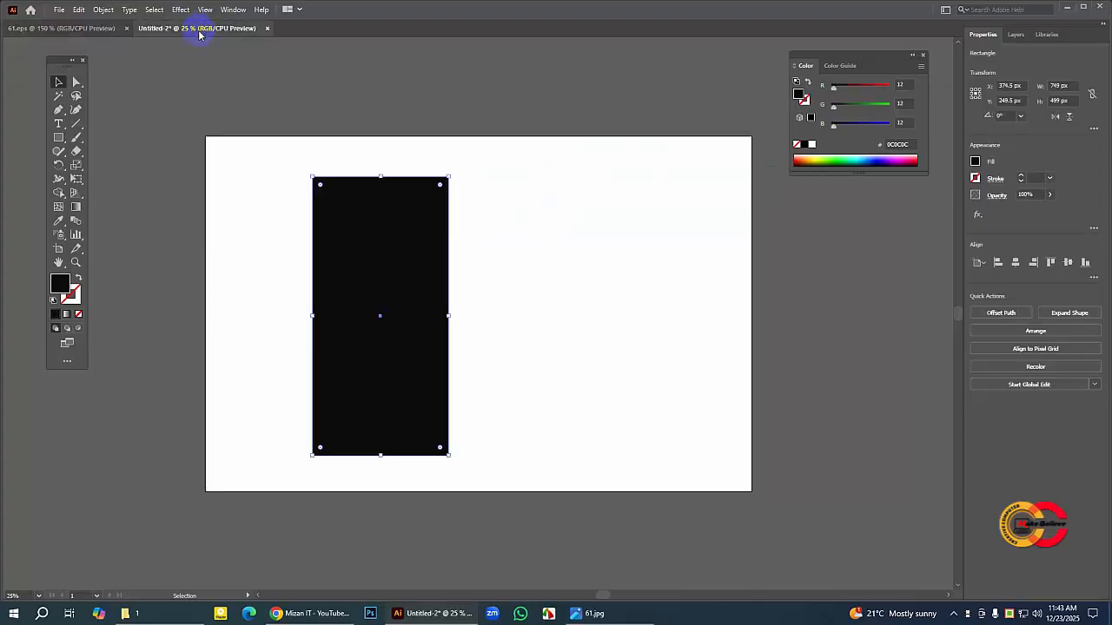
click(494, 219)
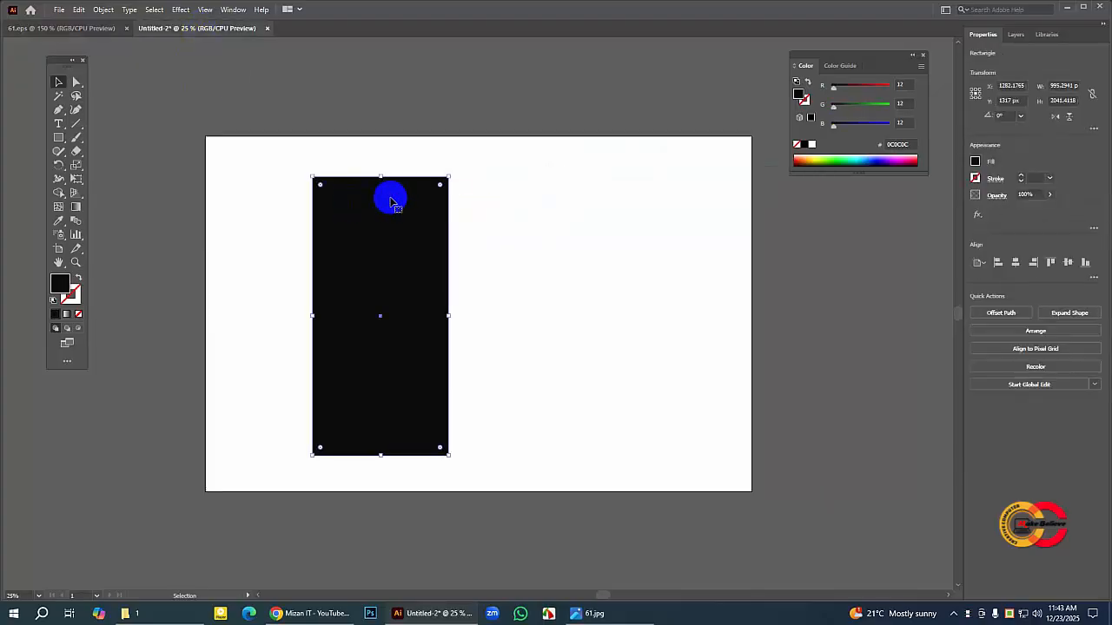
click(453, 194)
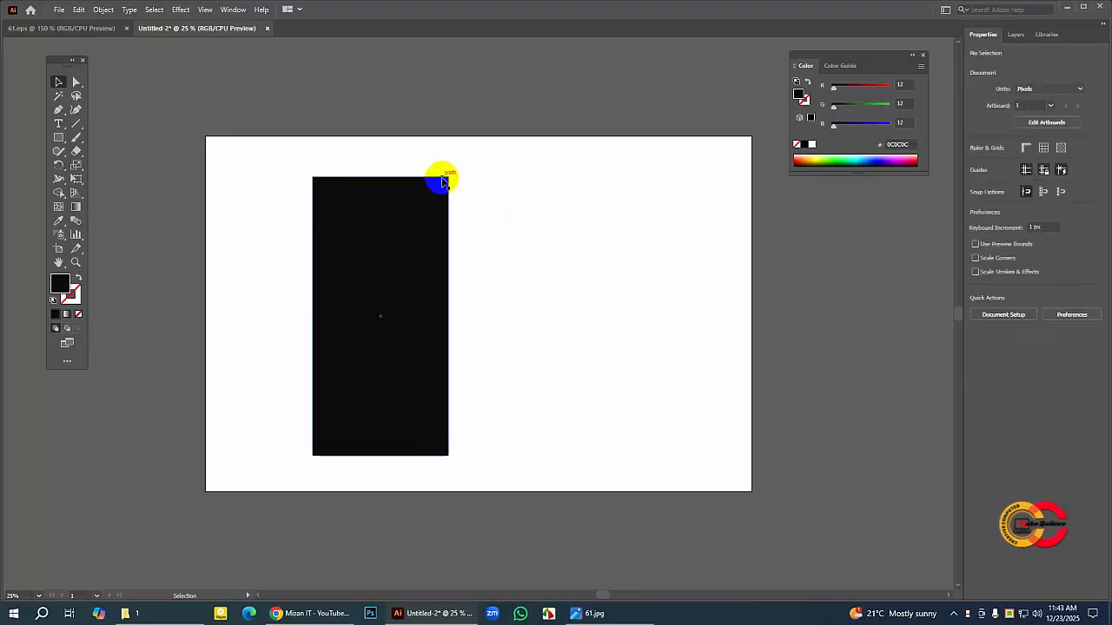
click(342, 192)
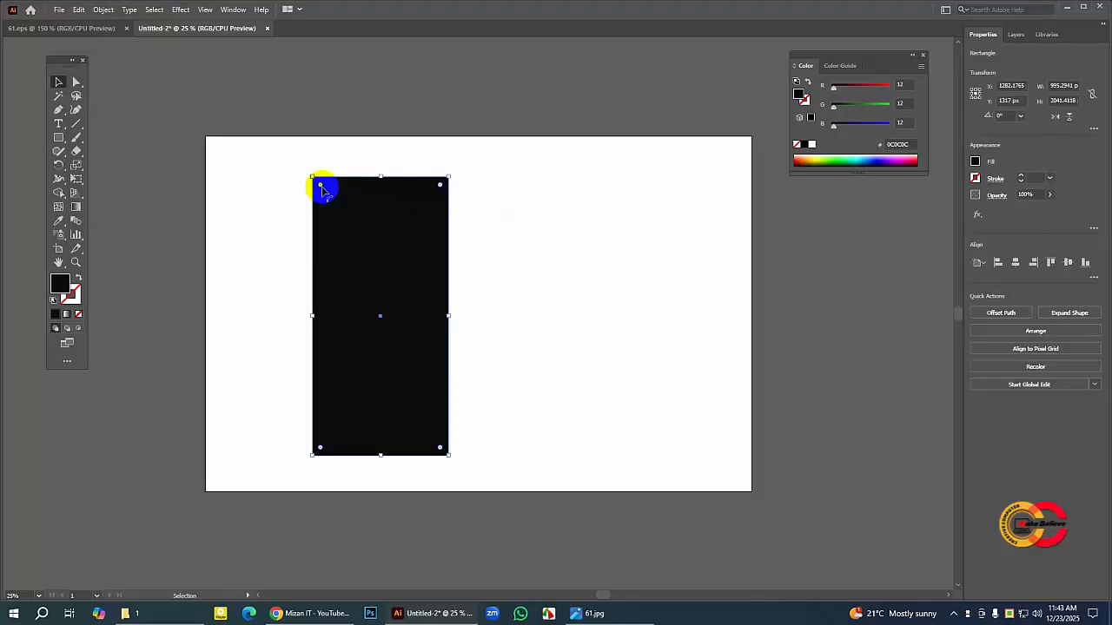
drag(321, 187, 323, 192)
click(496, 199)
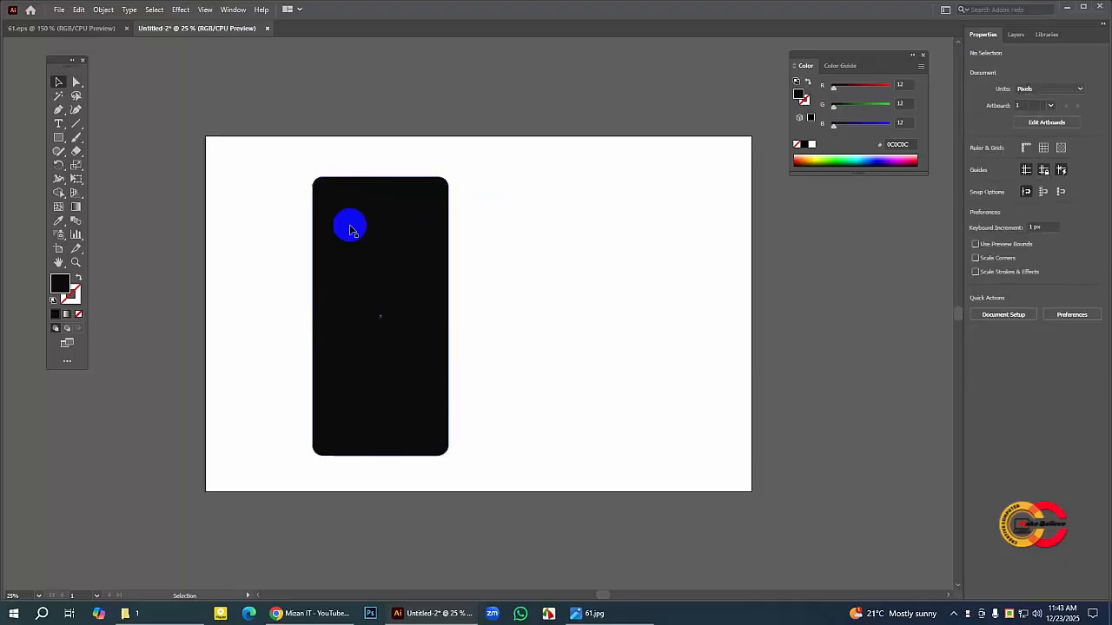
Step: Remove the corner rounding from the black rectangle and enlarge it to about 1021 × 2067 px
click(344, 211)
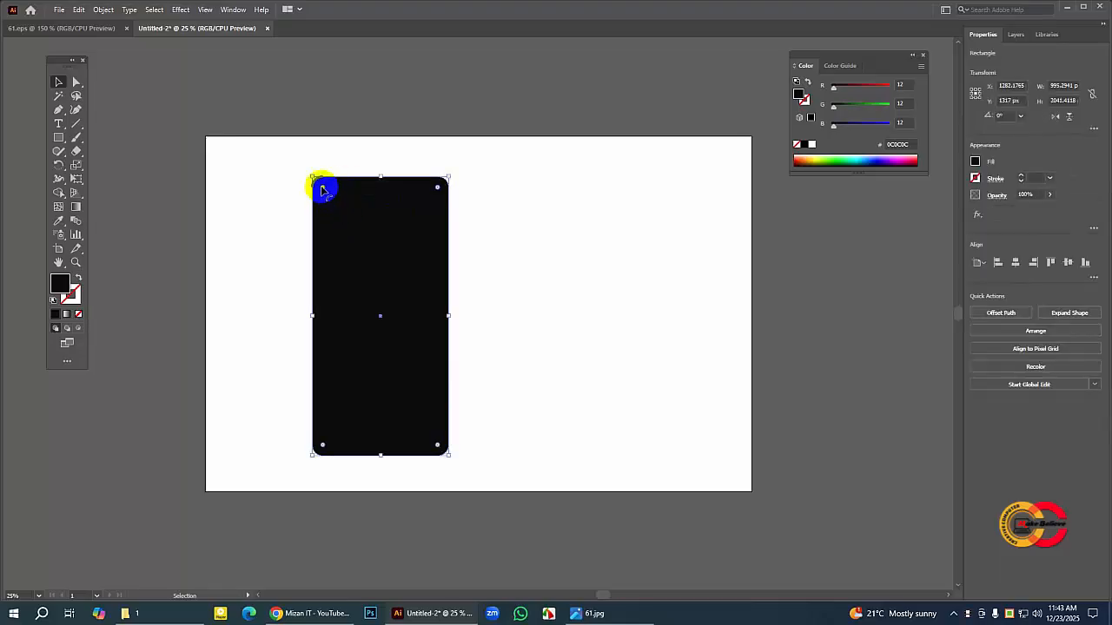
drag(323, 189, 310, 174)
mouse_move(404, 268)
mouse_down()
mouse_move(391, 263)
mouse_move(402, 262)
mouse_up()
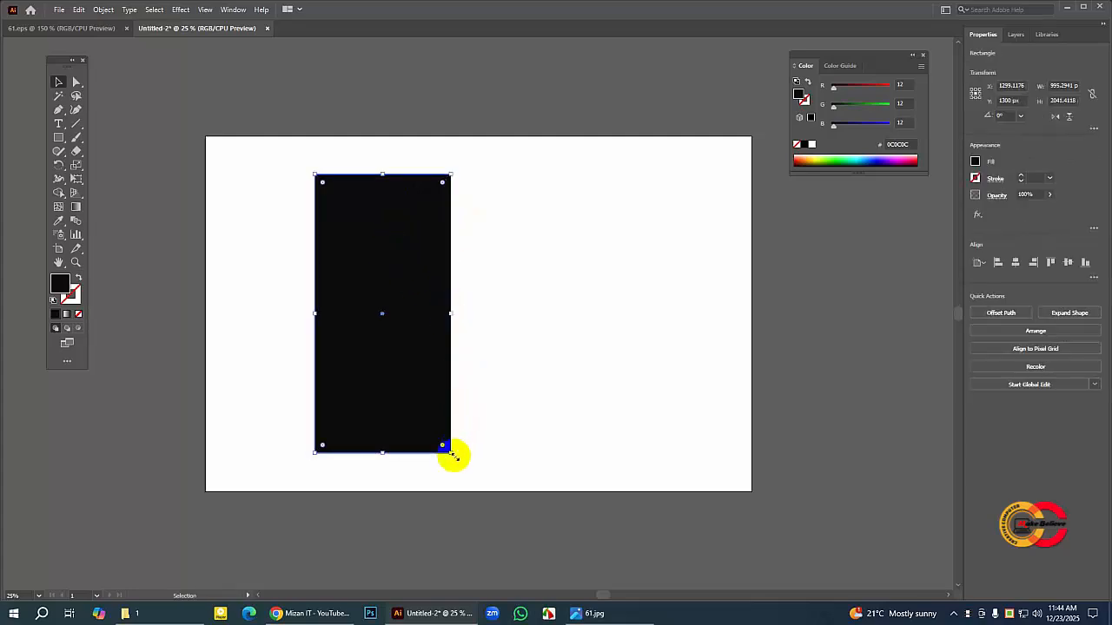
drag(451, 455, 453, 456)
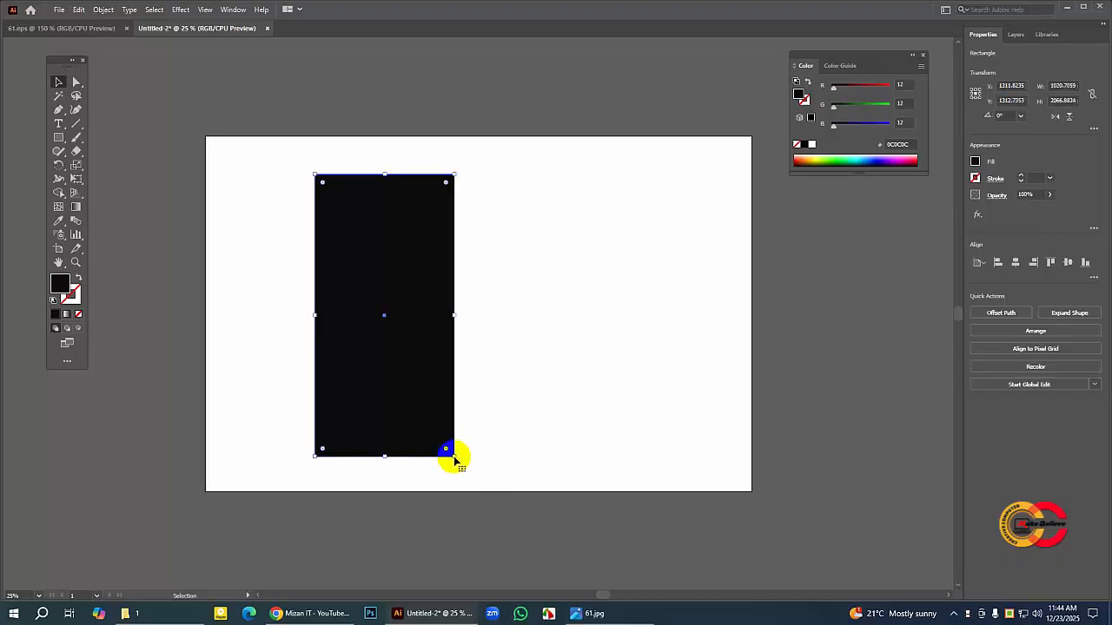
Step: Duplicate the black rectangle in front of itself and move the copy about 1389 px horizontally to the right
click(372, 218)
click(81, 11)
click(360, 223)
click(73, 12)
click(97, 61)
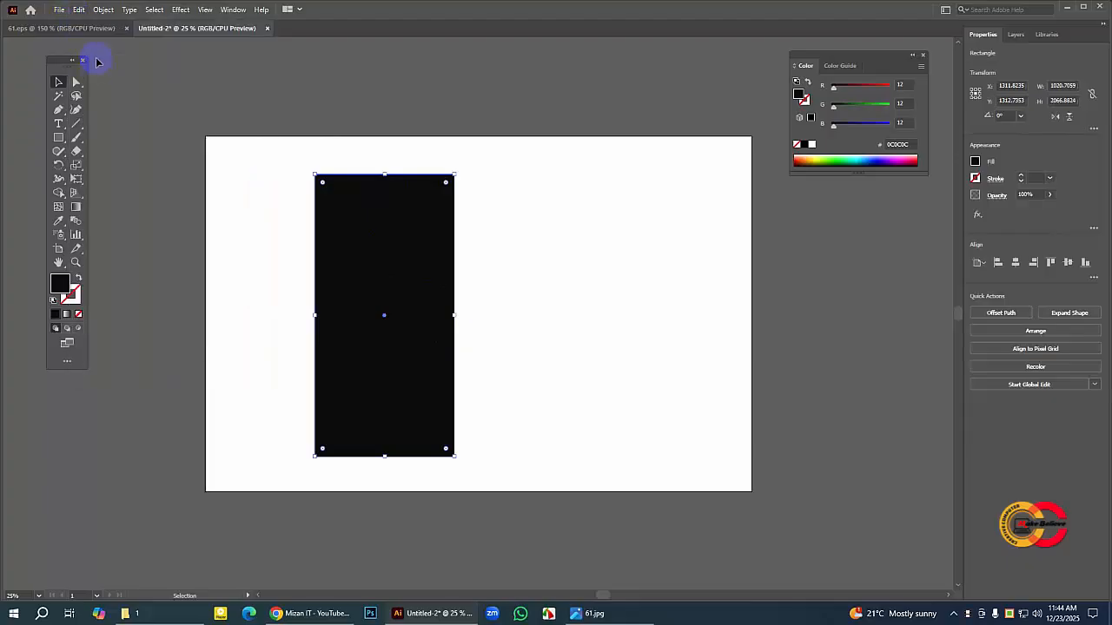
click(78, 10)
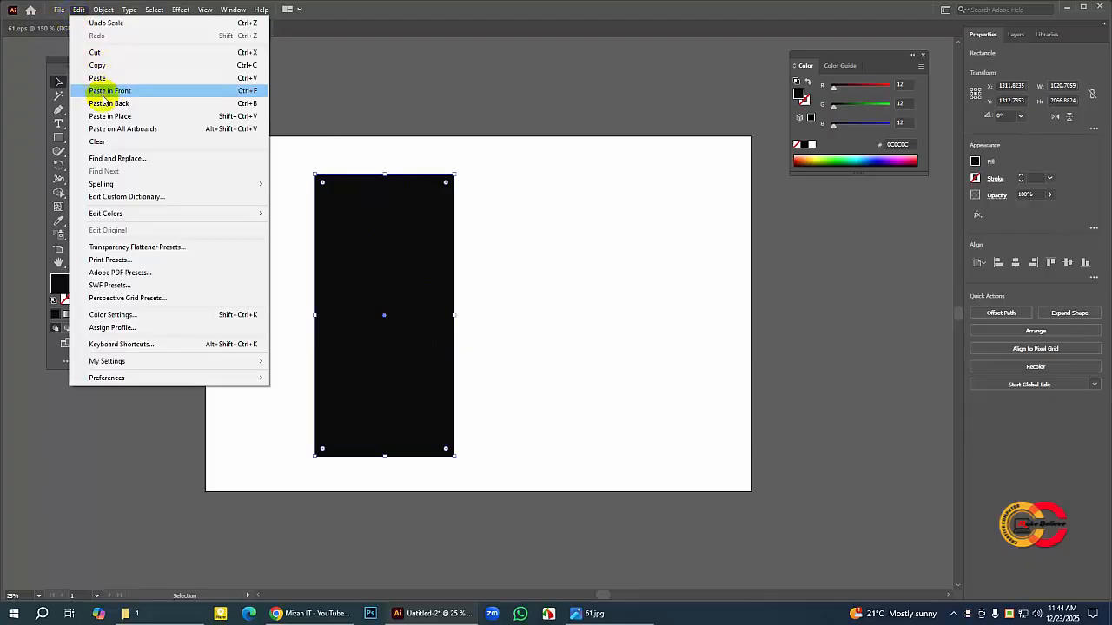
click(143, 93)
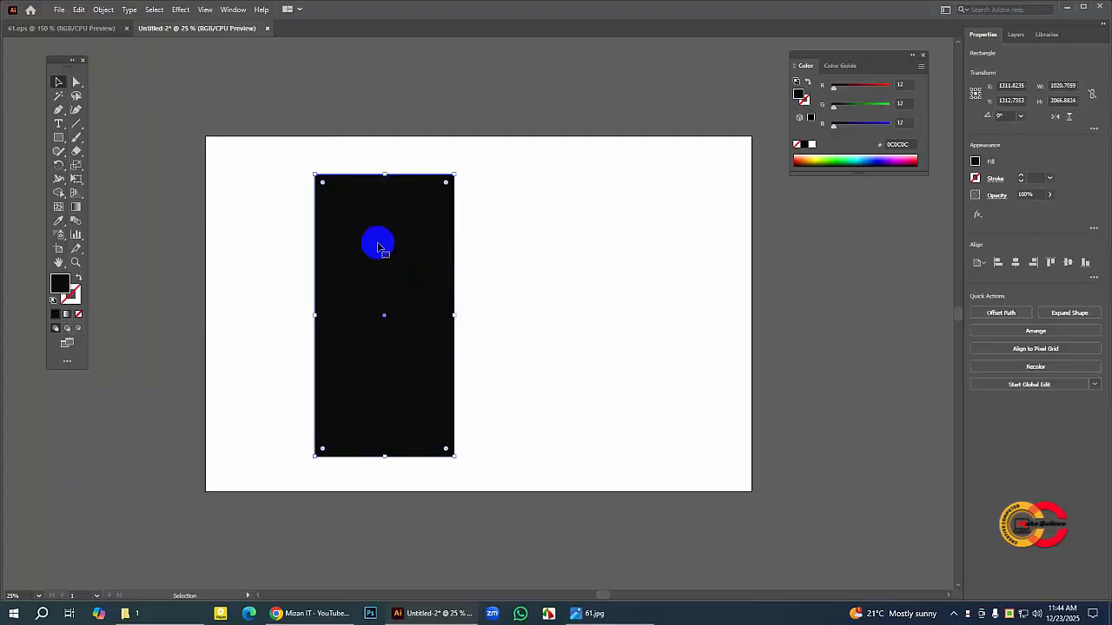
drag(375, 243, 564, 246)
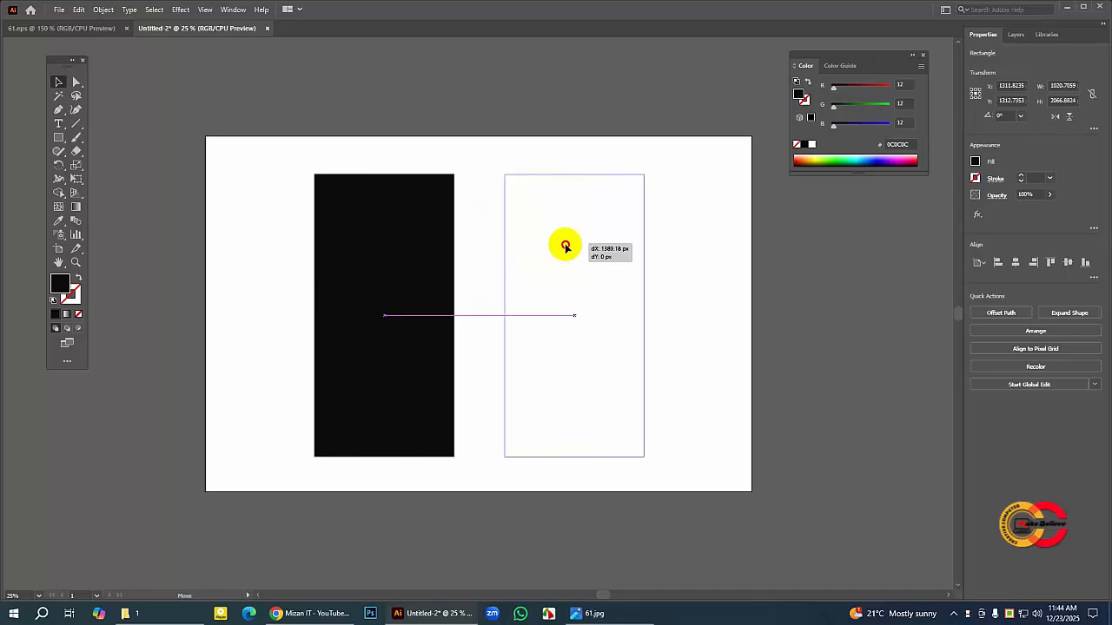
drag(565, 247, 564, 246)
click(517, 125)
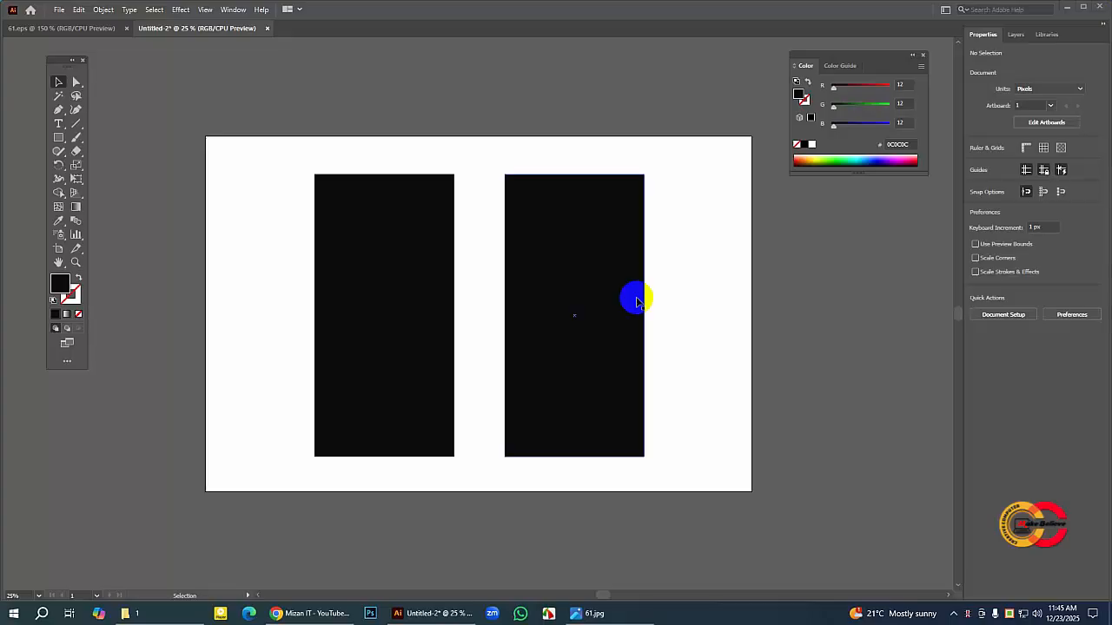
Step: Lock both black phone screen rectangles
click(579, 266)
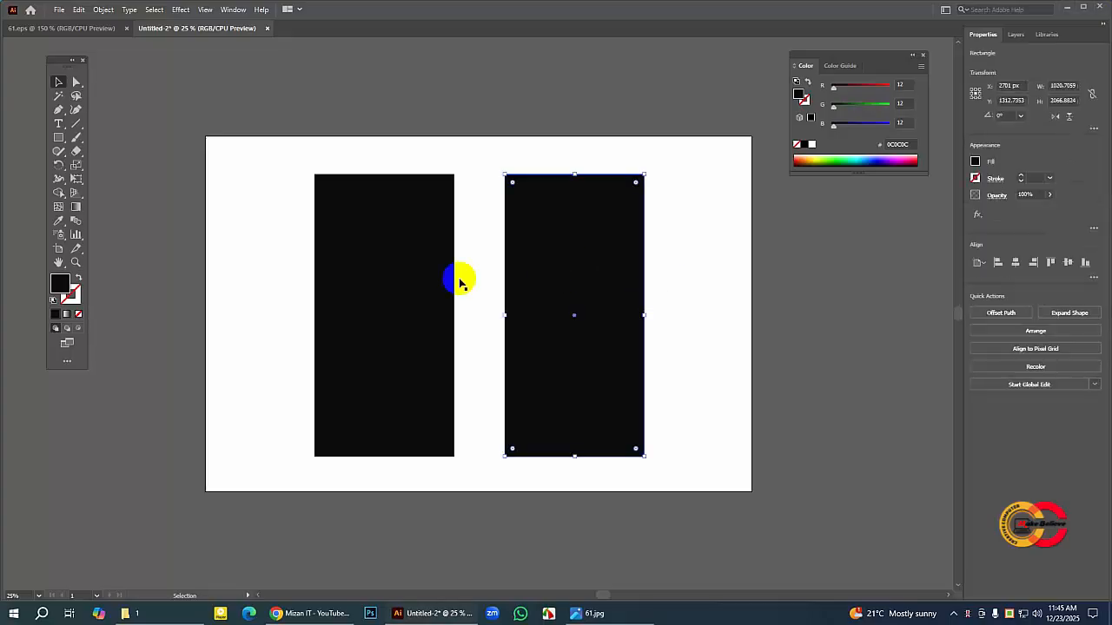
click(397, 273)
click(294, 149)
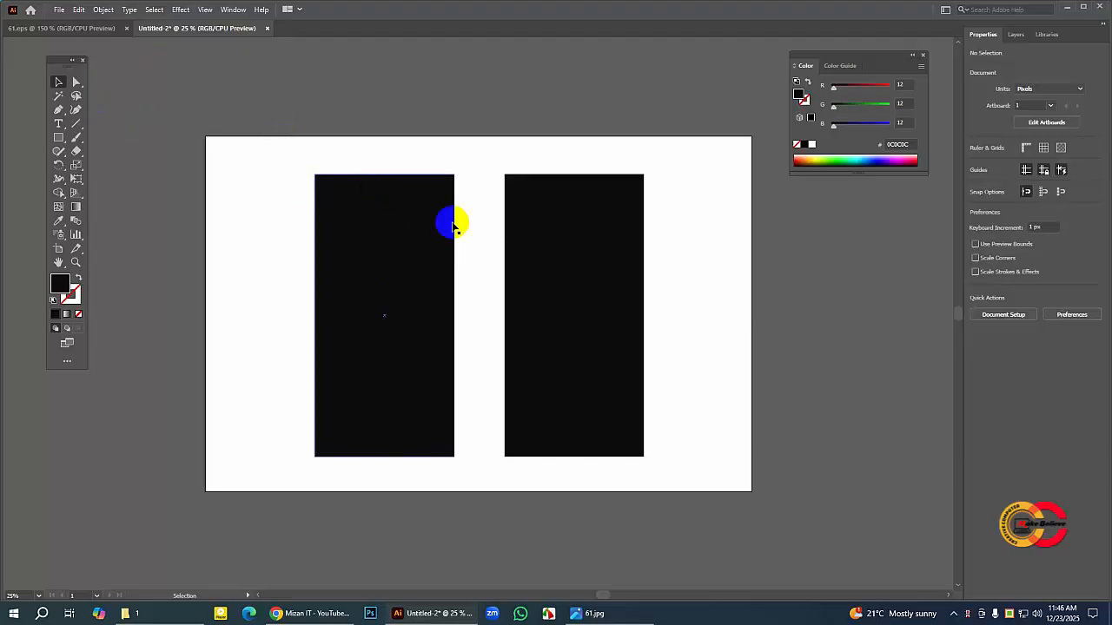
drag(279, 153, 712, 484)
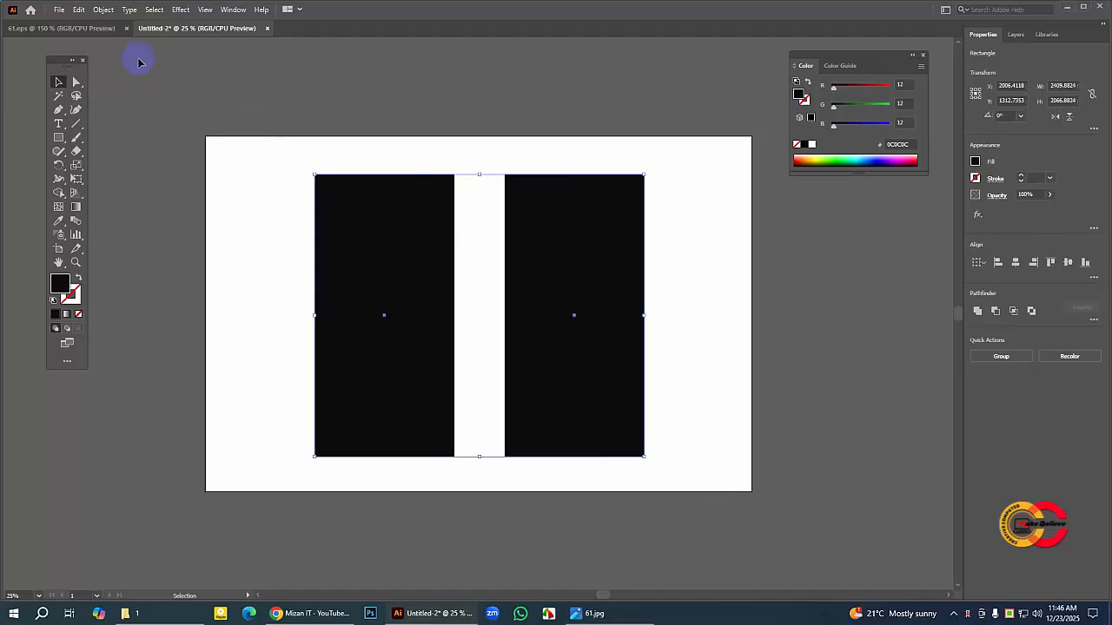
click(103, 10)
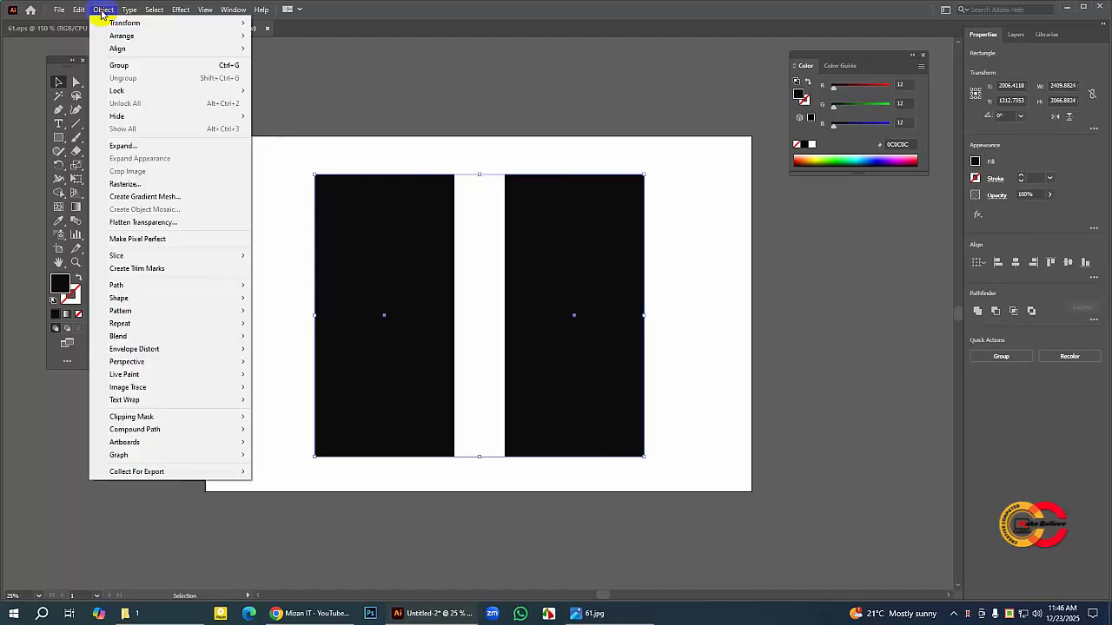
mouse_move(119, 89)
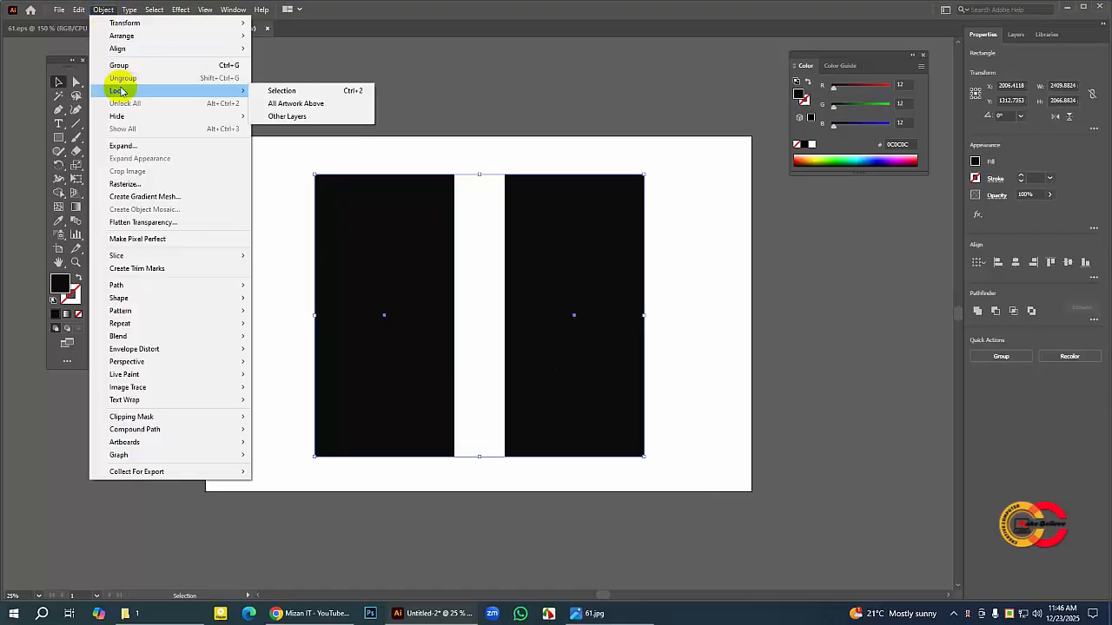
click(276, 91)
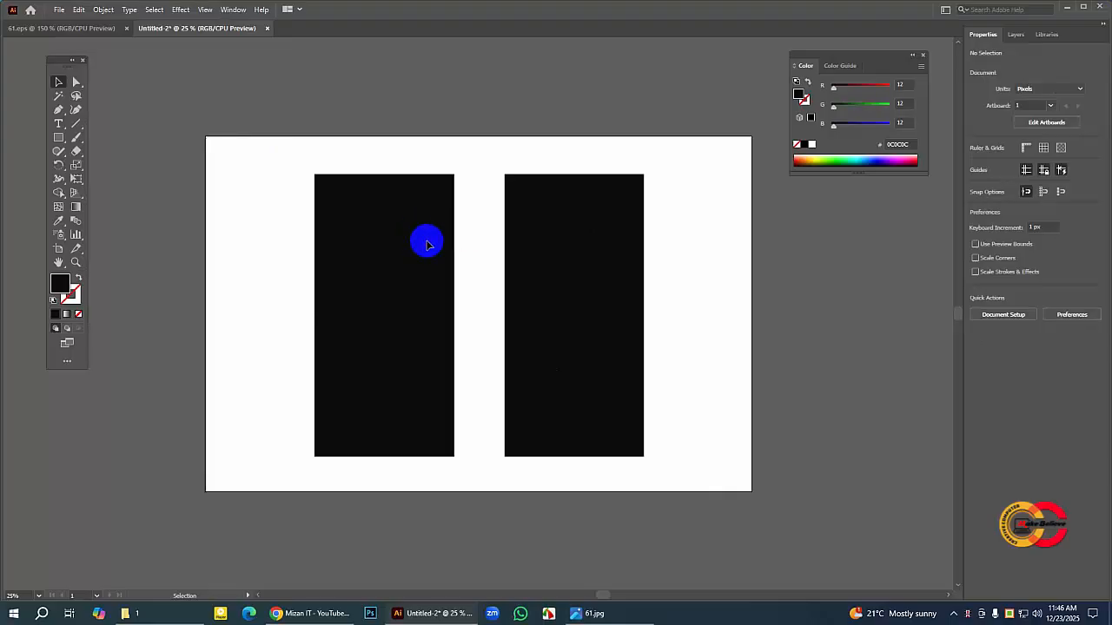
Step: Switch to 61.eps and ungroup the Food Menu login screen artwork
click(89, 28)
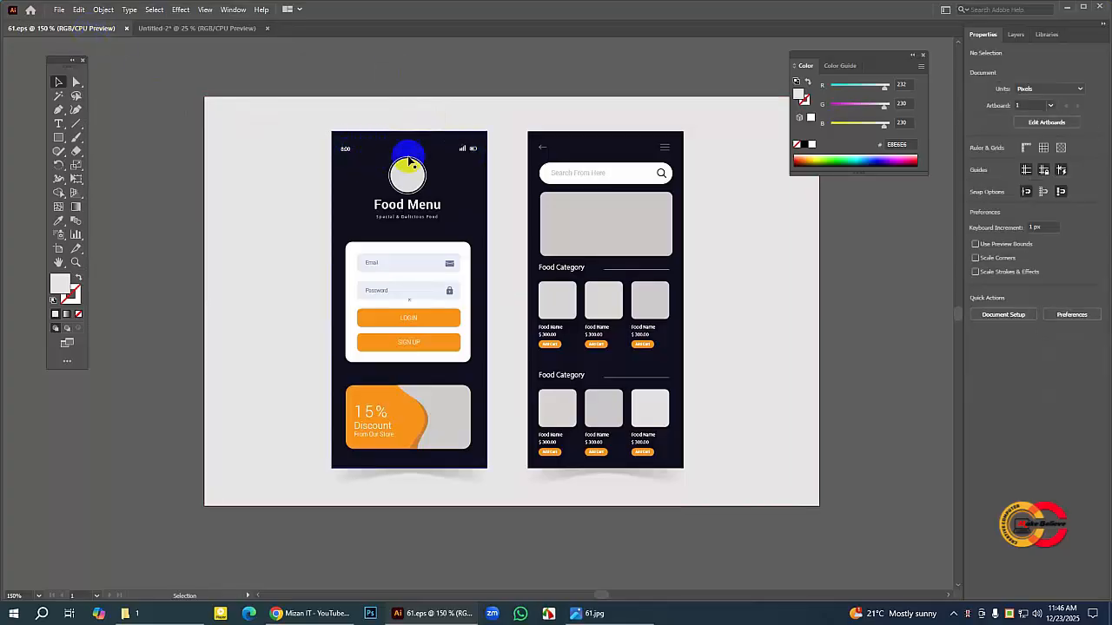
click(463, 155)
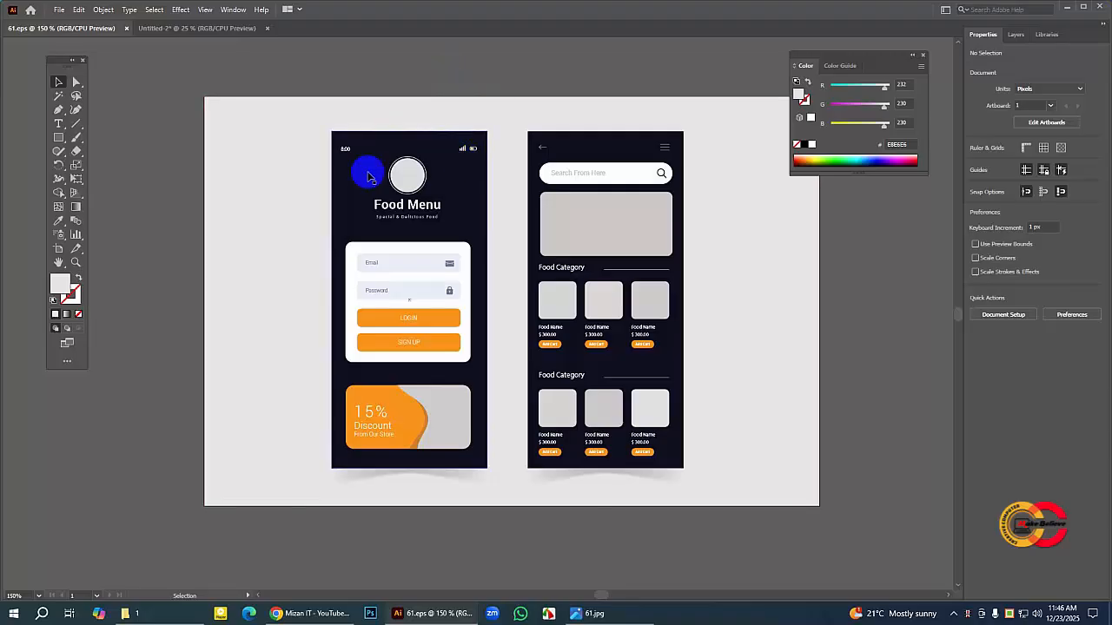
click(351, 206)
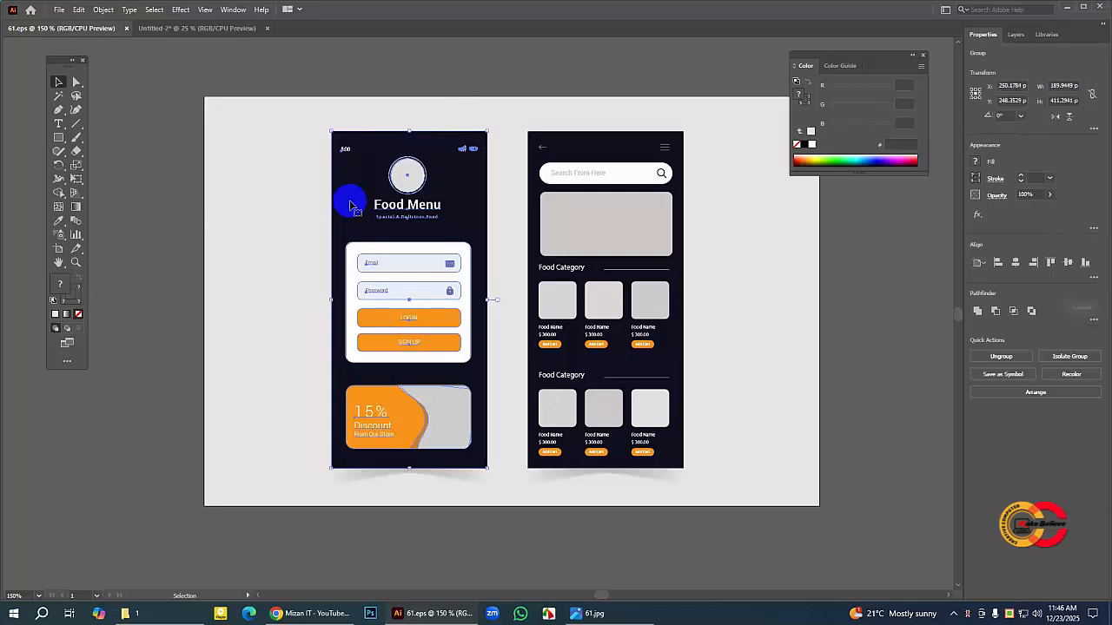
right_click(351, 204)
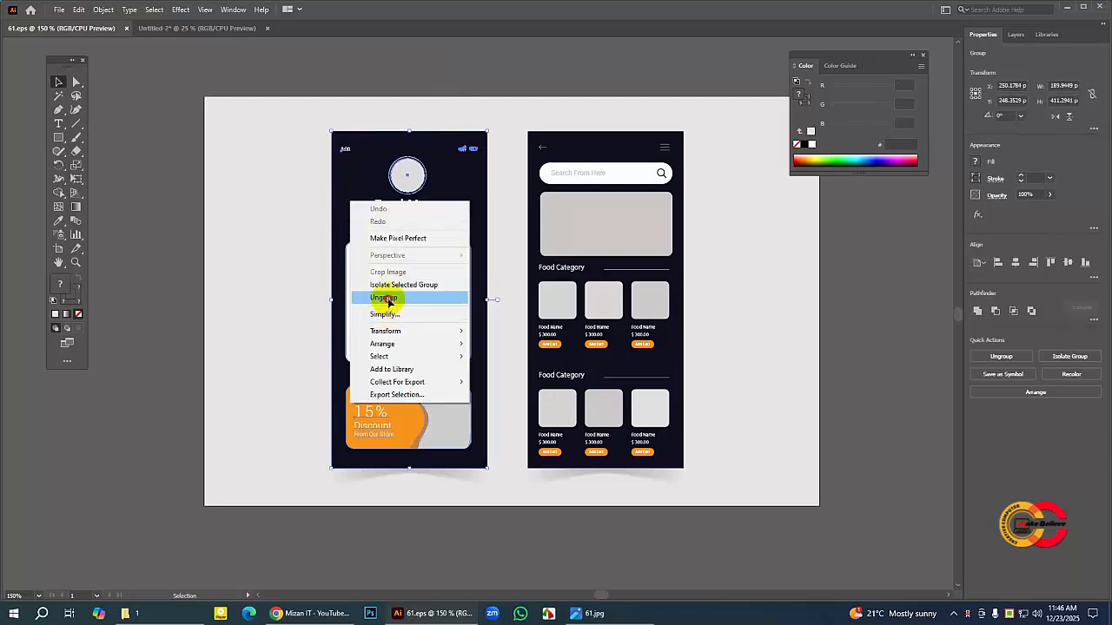
click(388, 300)
click(860, 239)
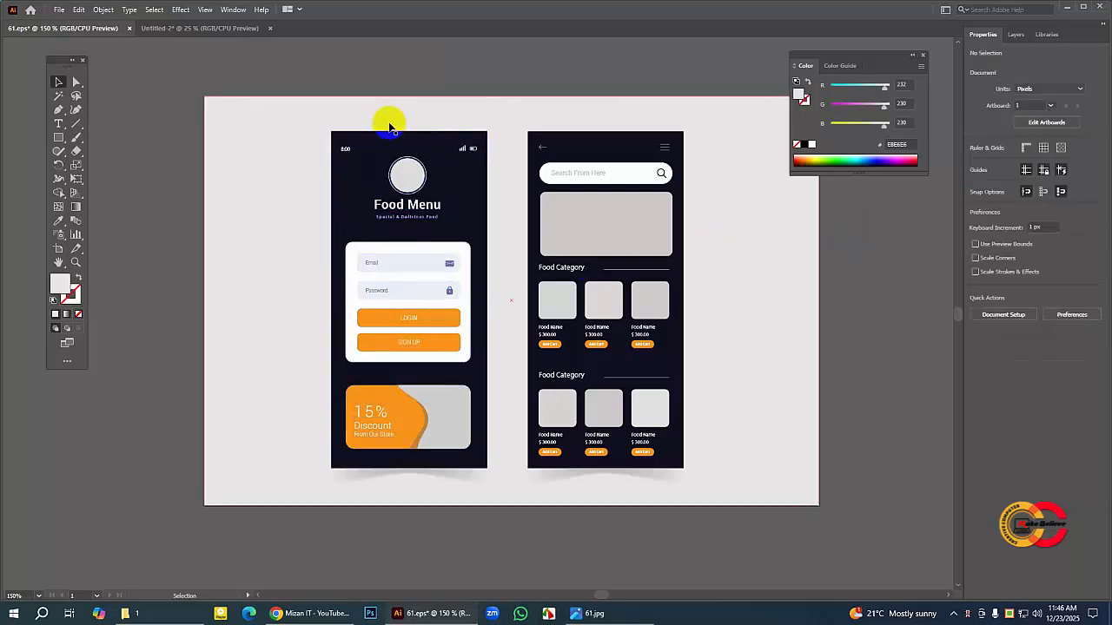
Step: Lock the light gray background rectangle in 61.eps
click(222, 123)
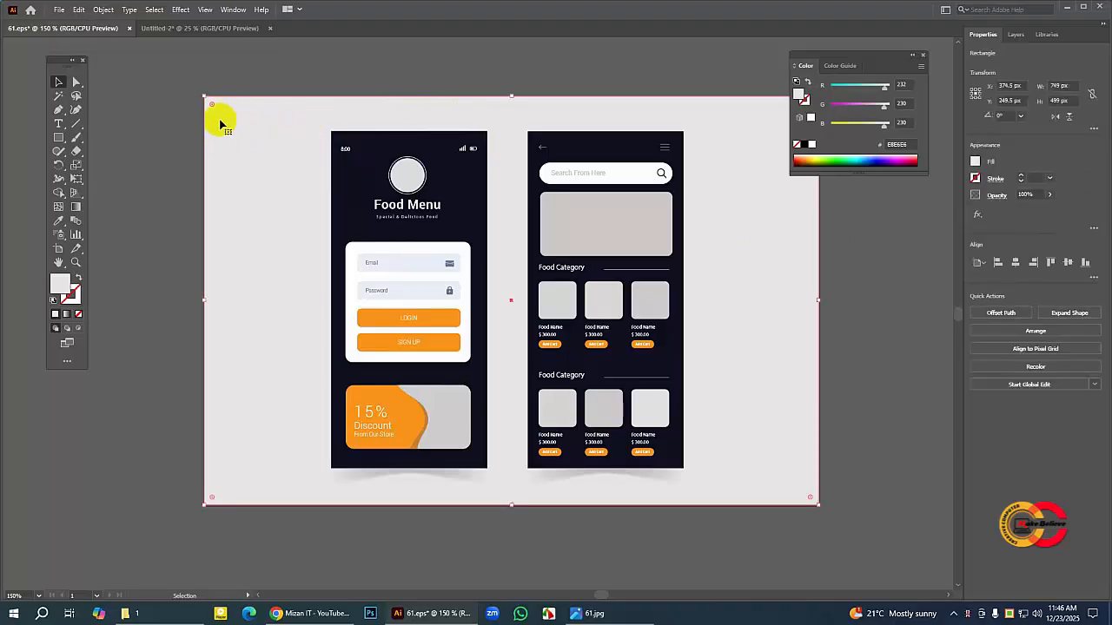
click(103, 9)
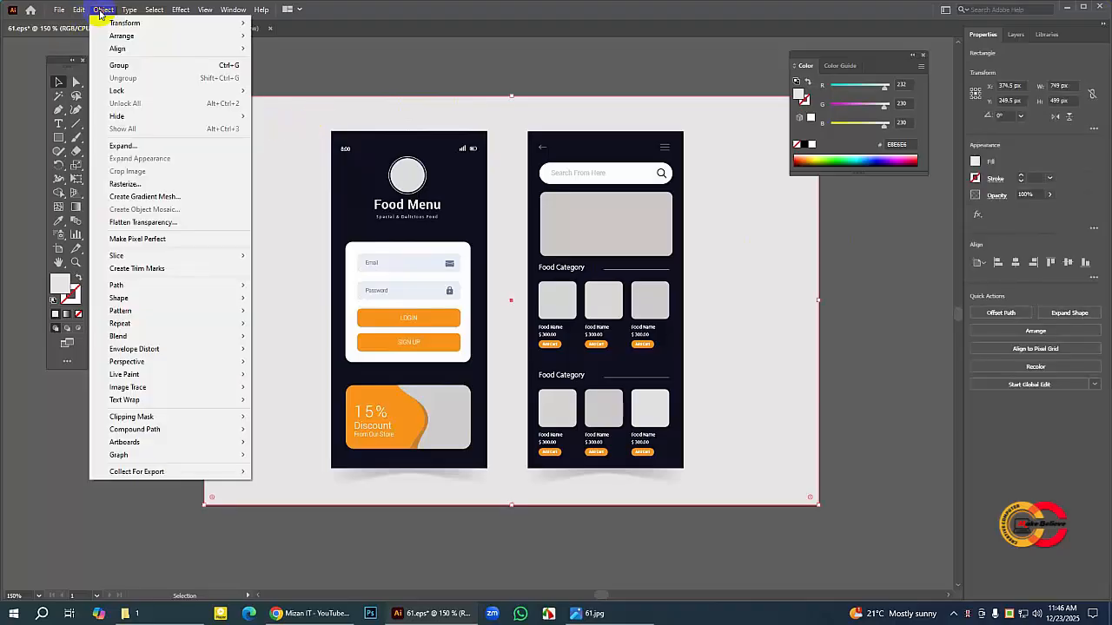
mouse_move(239, 93)
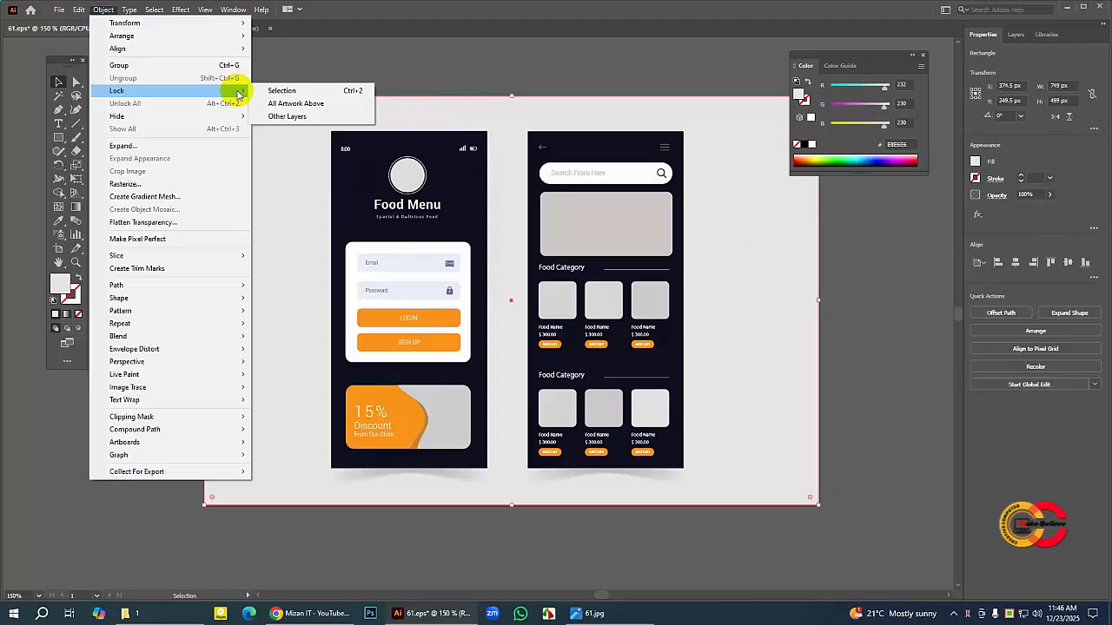
click(282, 90)
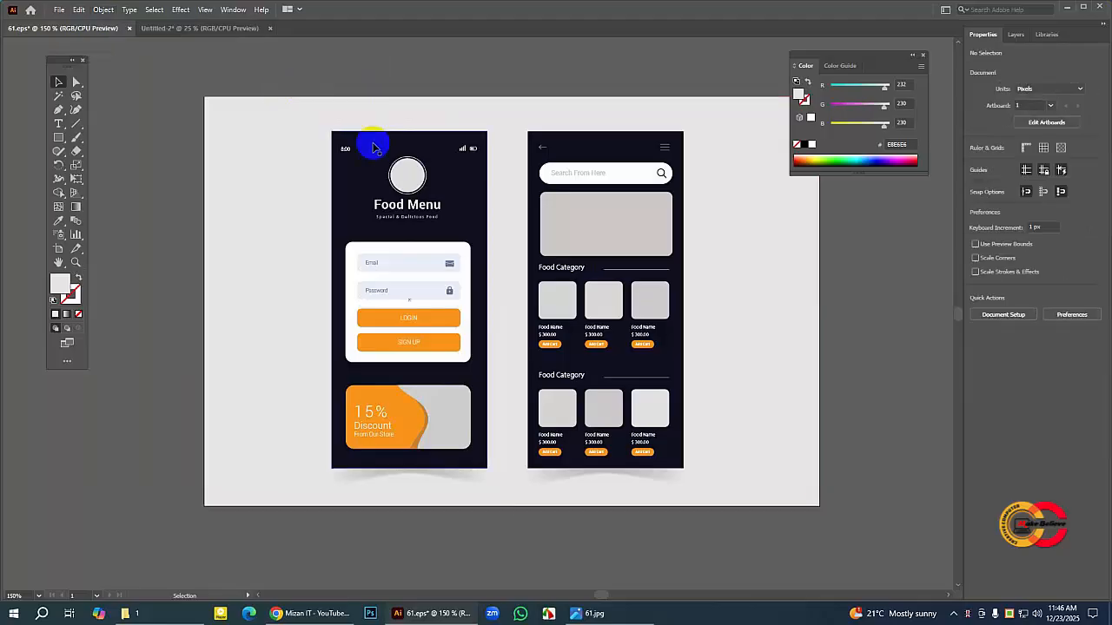
Step: Lock the dark navy background rectangle of the login screen in 61.eps
click(338, 181)
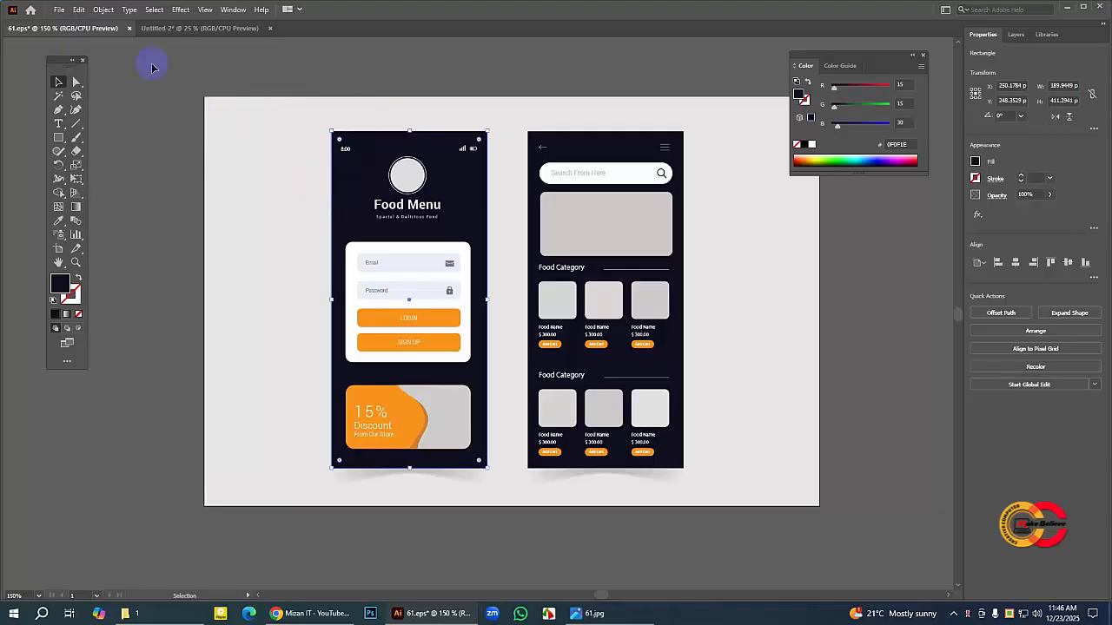
click(101, 9)
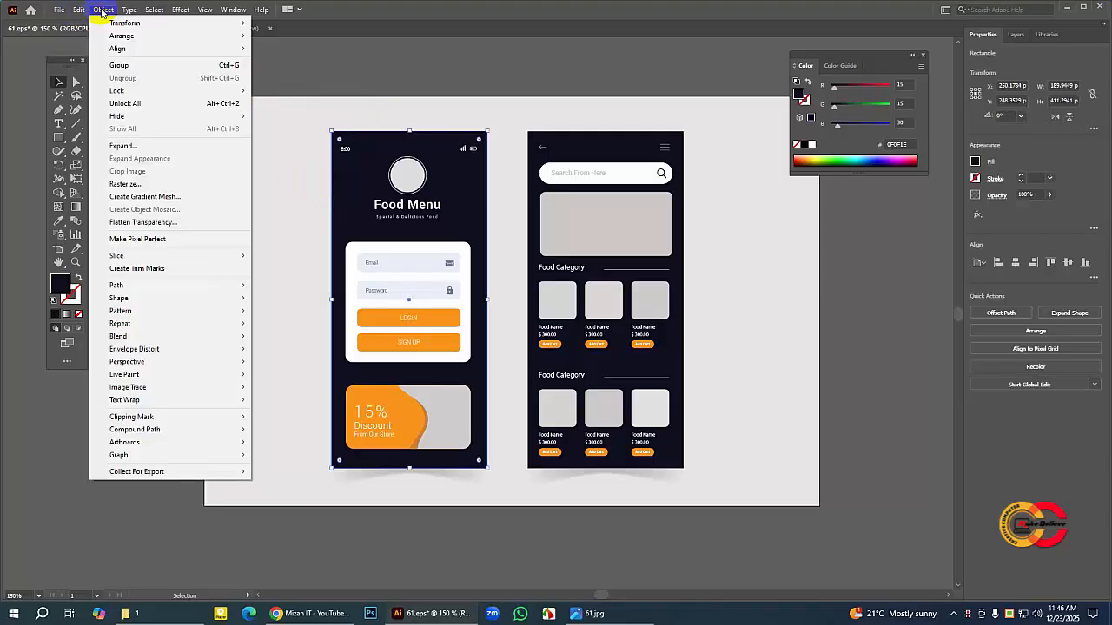
mouse_move(143, 90)
click(309, 91)
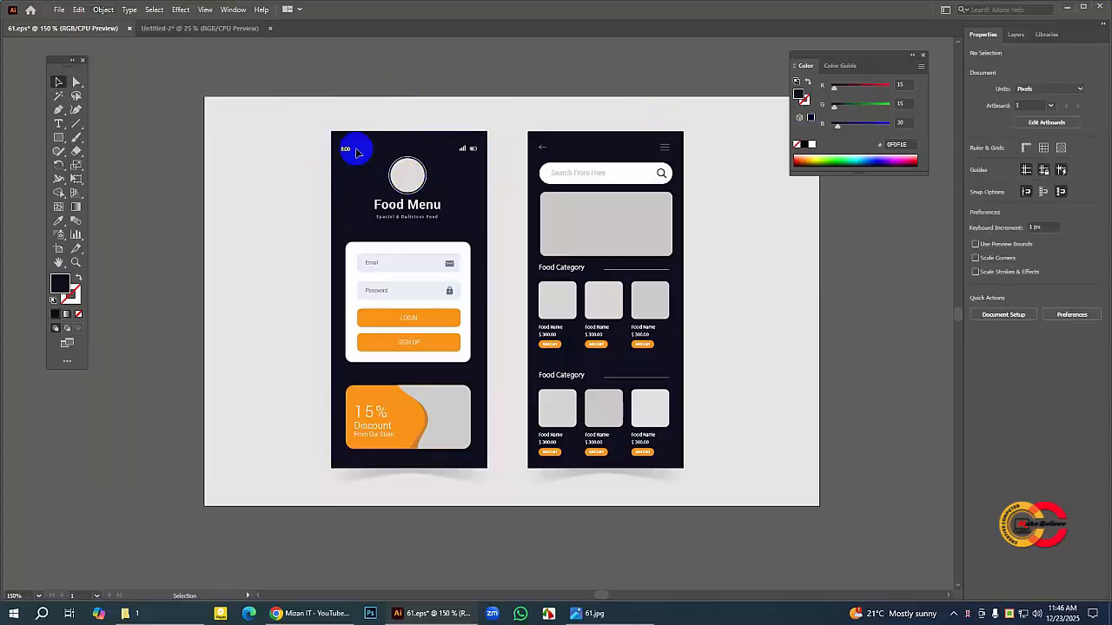
Step: Copy the status bar group with the 8:00 clock, signal and battery icons from 61.eps into the new document
drag(340, 140, 488, 152)
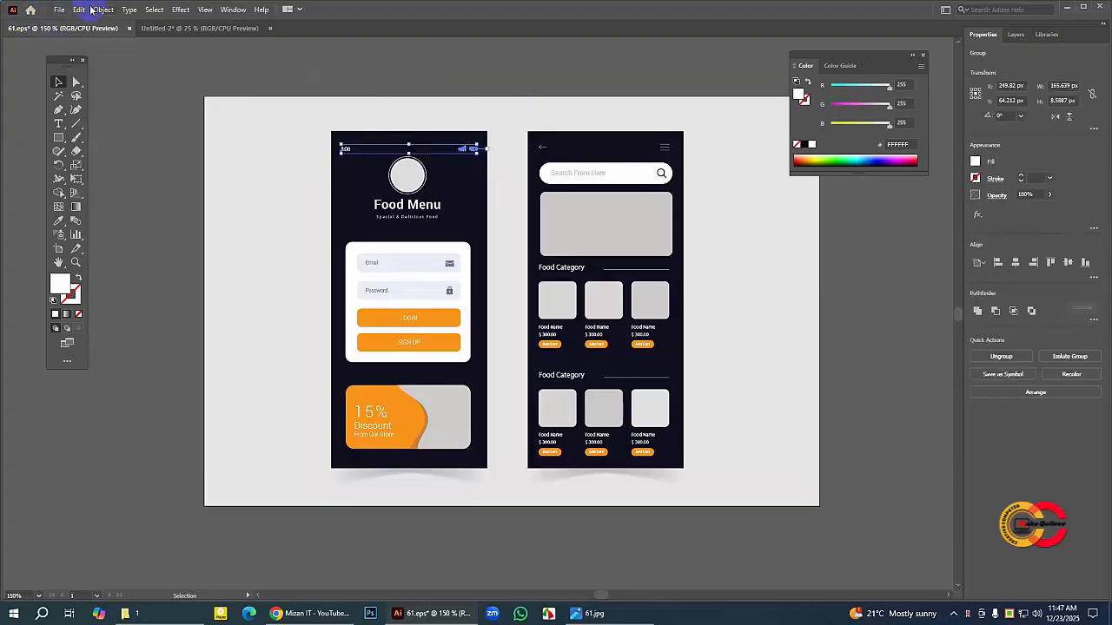
click(78, 9)
click(97, 64)
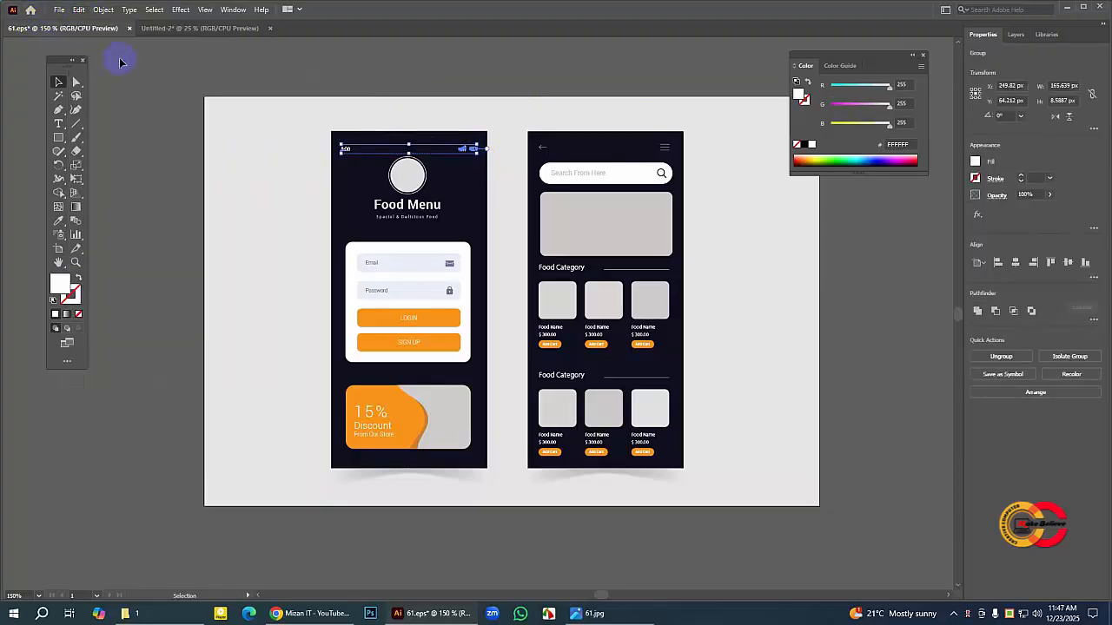
click(188, 30)
click(78, 9)
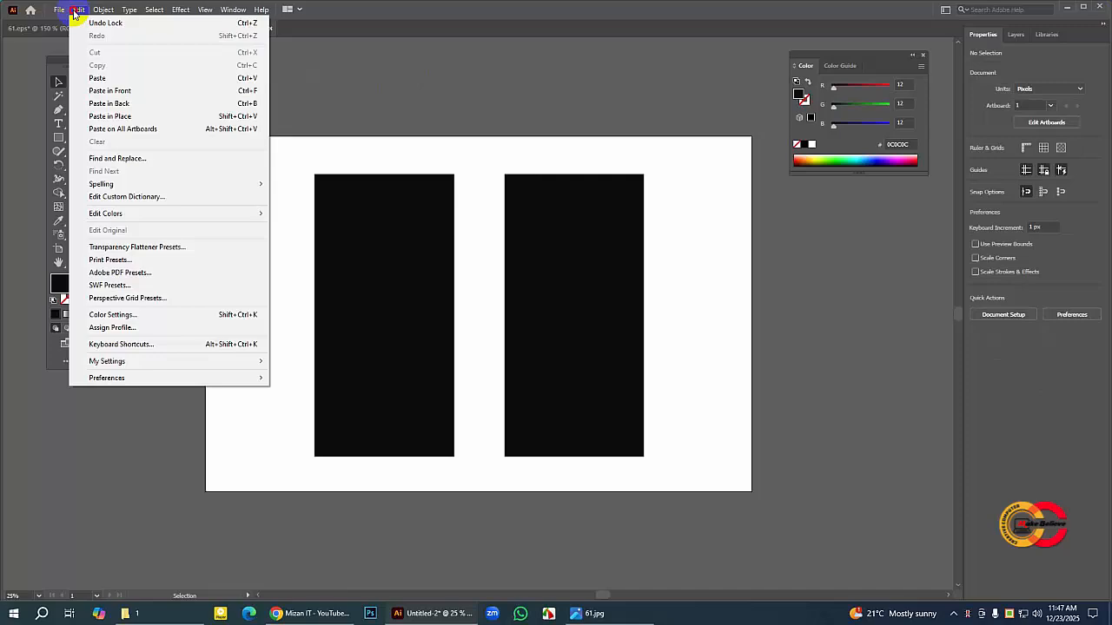
click(106, 80)
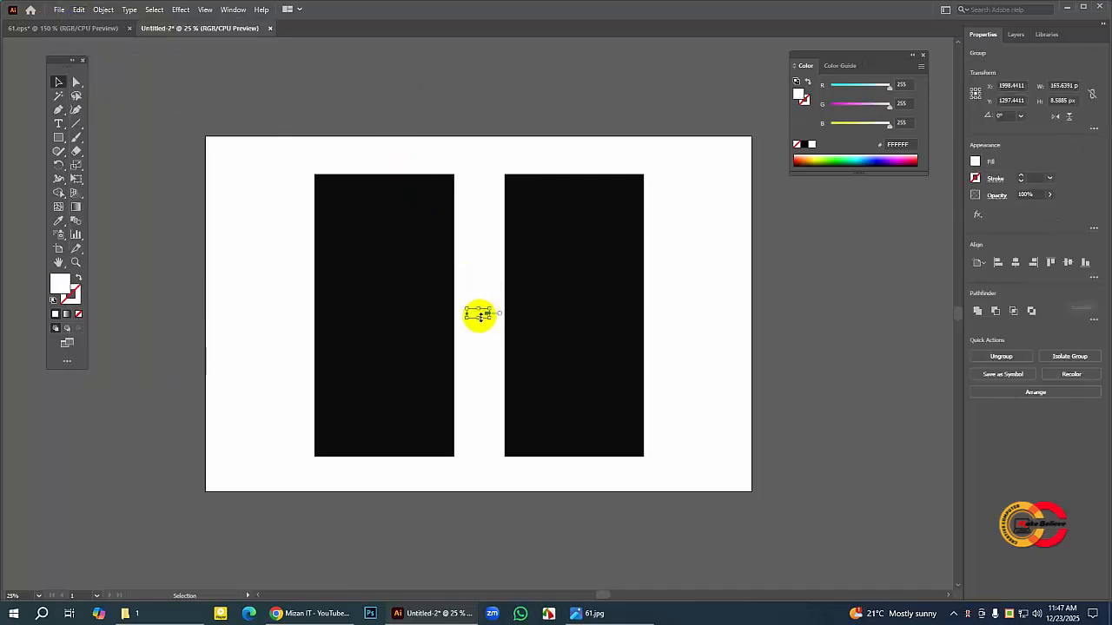
Step: Place the pasted status bar near the top of the left black rectangle and enlarge it to about 855 px wide
drag(479, 315, 439, 295)
key(ctrl+z)
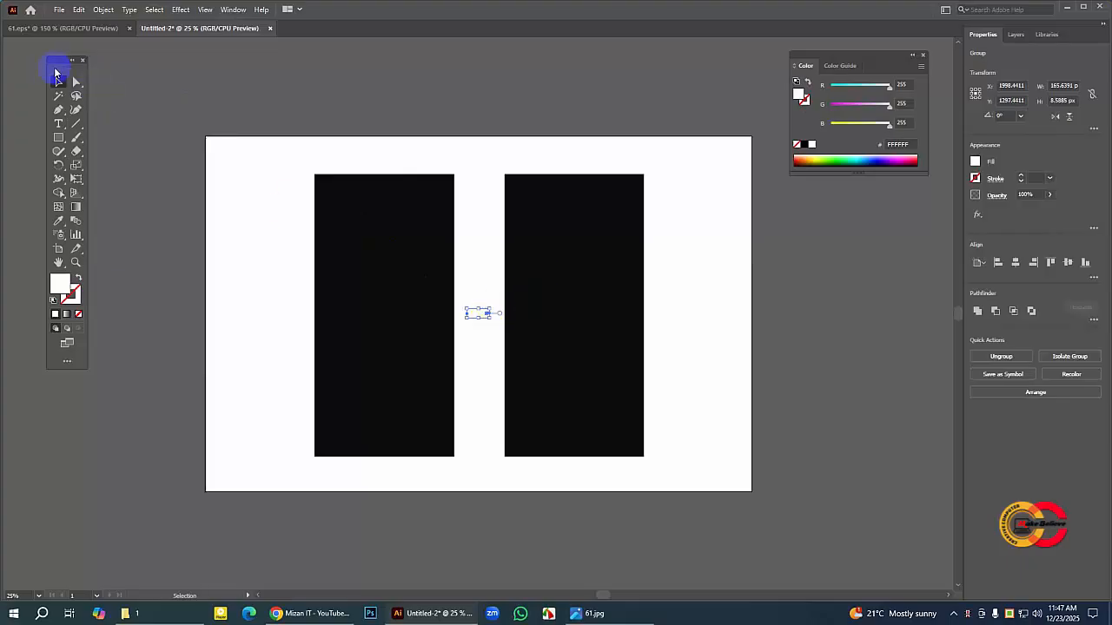
click(778, 311)
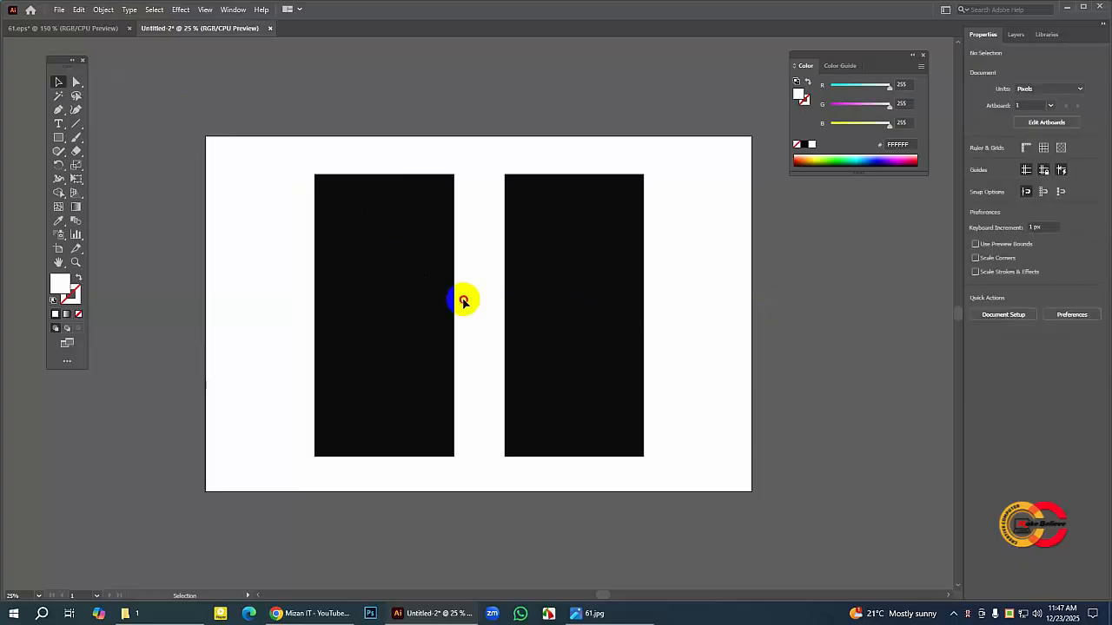
drag(463, 301, 494, 335)
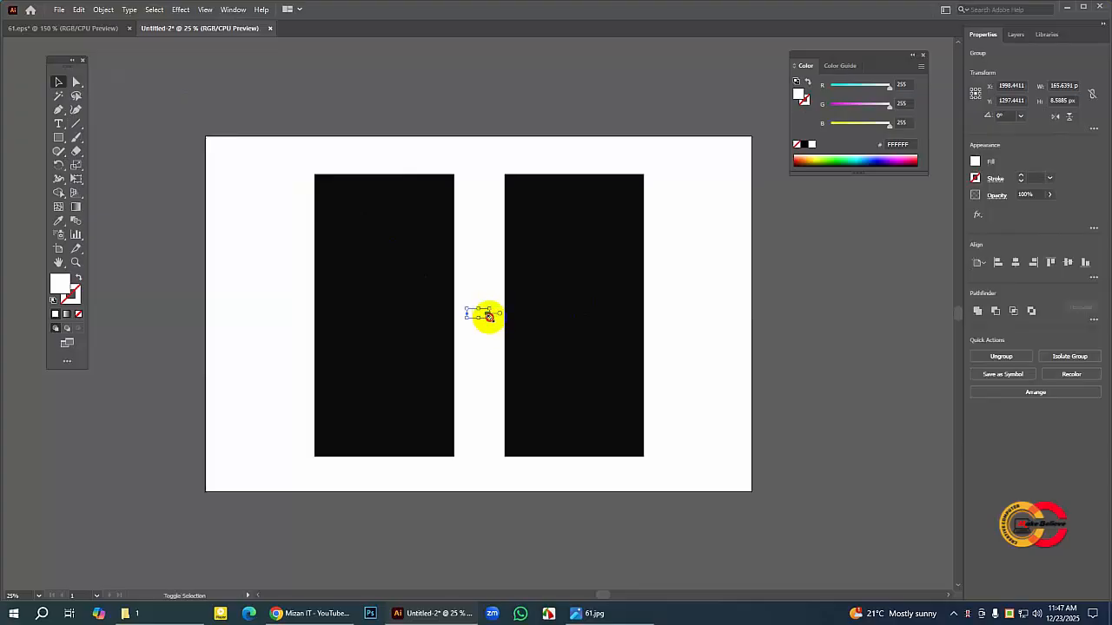
mouse_move(489, 318)
mouse_down()
mouse_move(512, 329)
mouse_move(370, 189)
mouse_move(446, 202)
mouse_up()
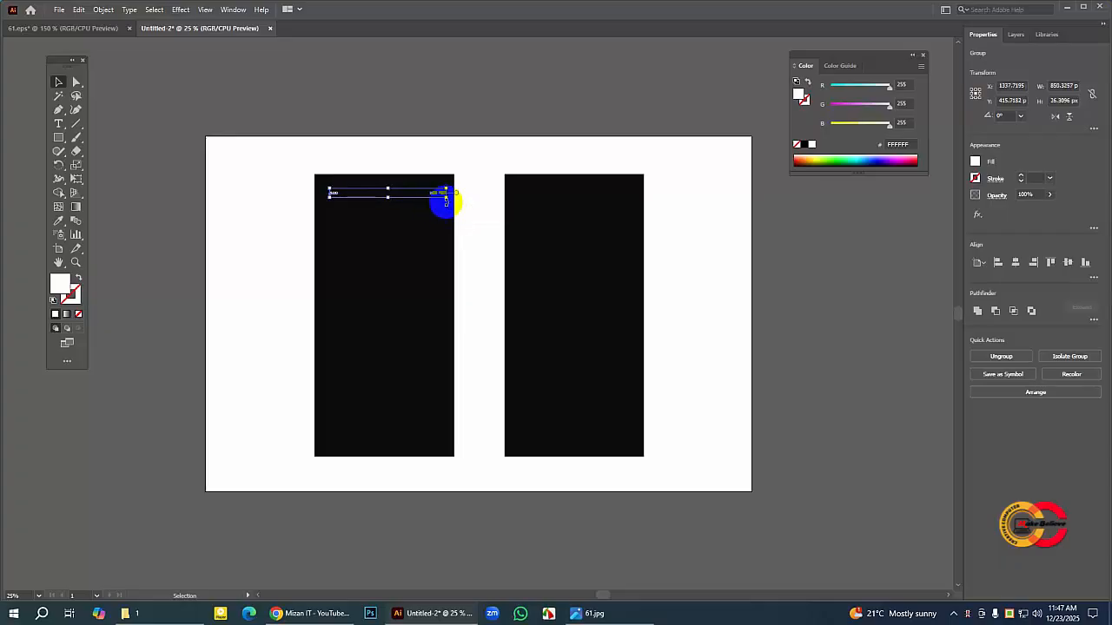
click(420, 104)
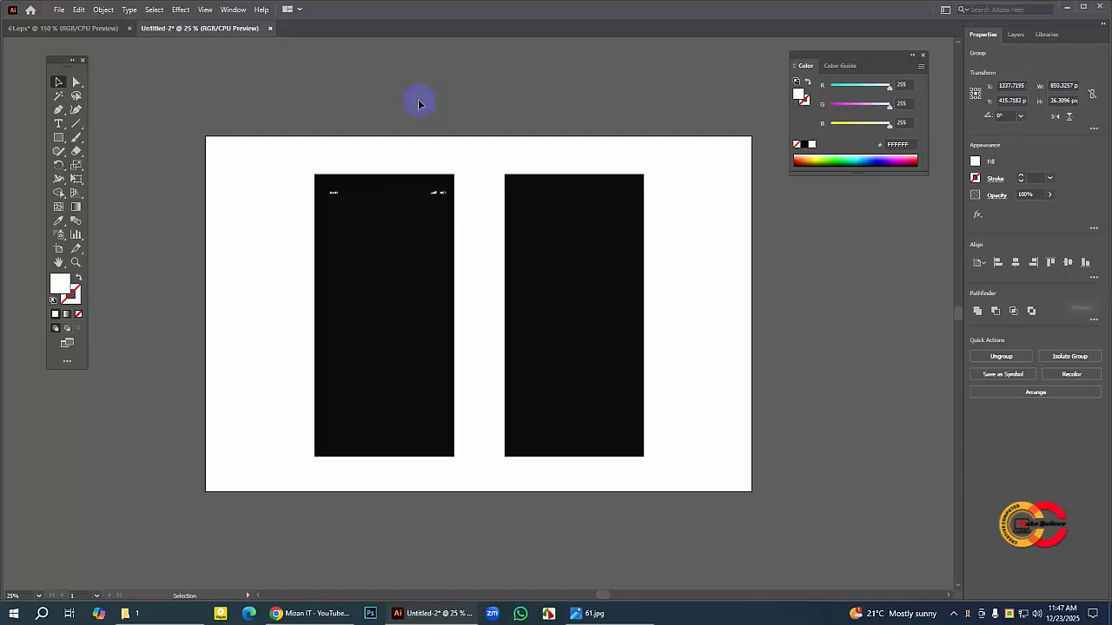
Step: Stretch the status bar group on the left black rectangle vertically to about 31 px high
click(75, 263)
click(377, 218)
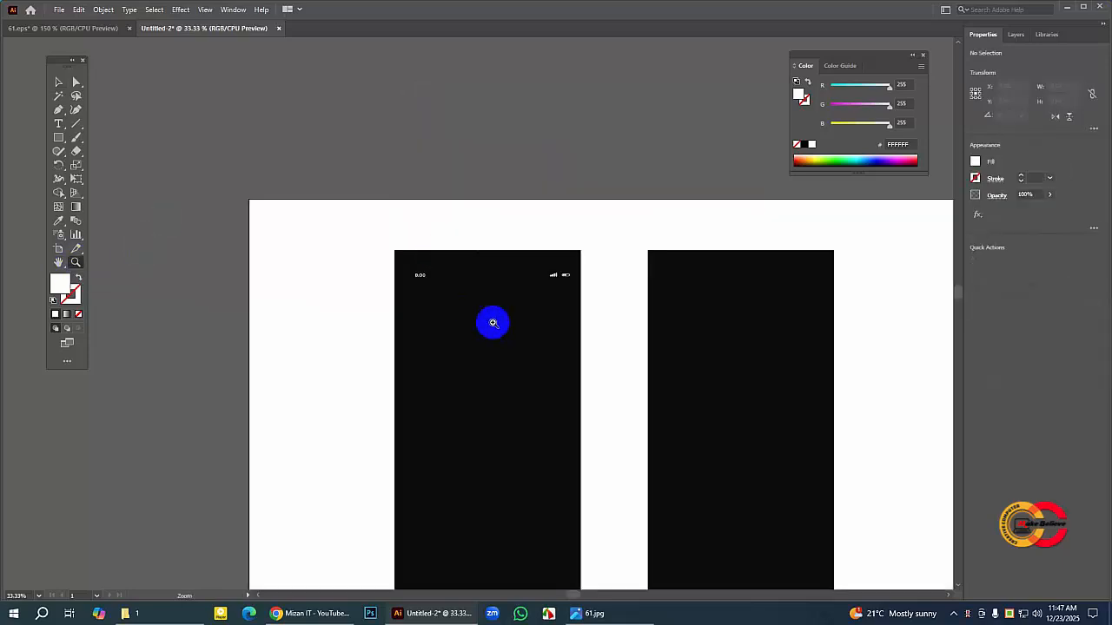
click(492, 323)
click(493, 323)
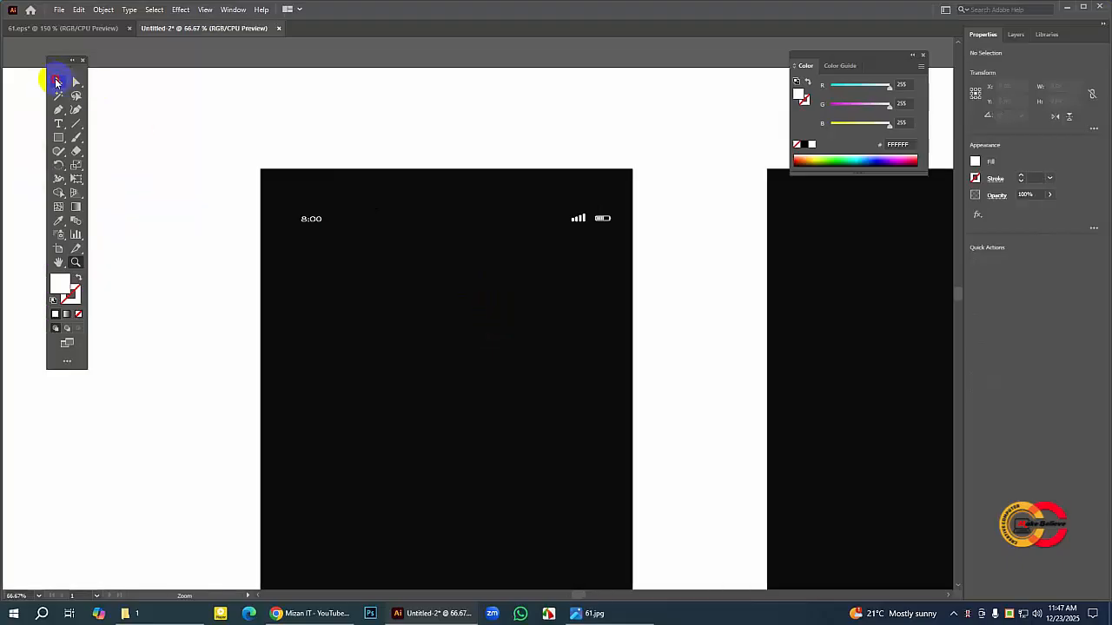
click(55, 83)
drag(303, 206, 613, 226)
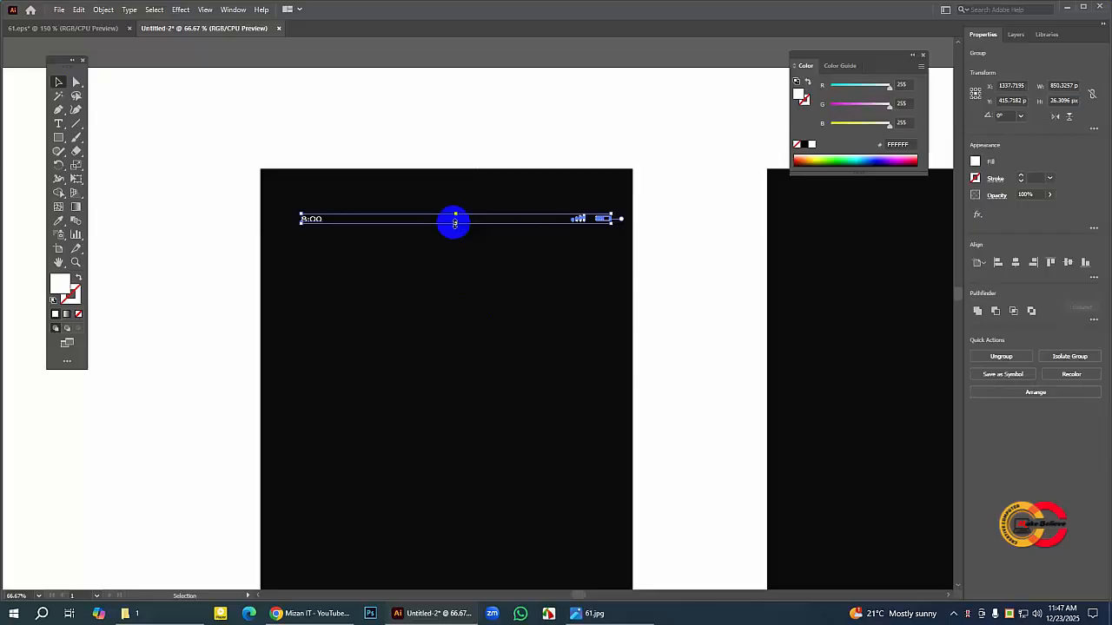
drag(454, 222, 454, 223)
click(452, 244)
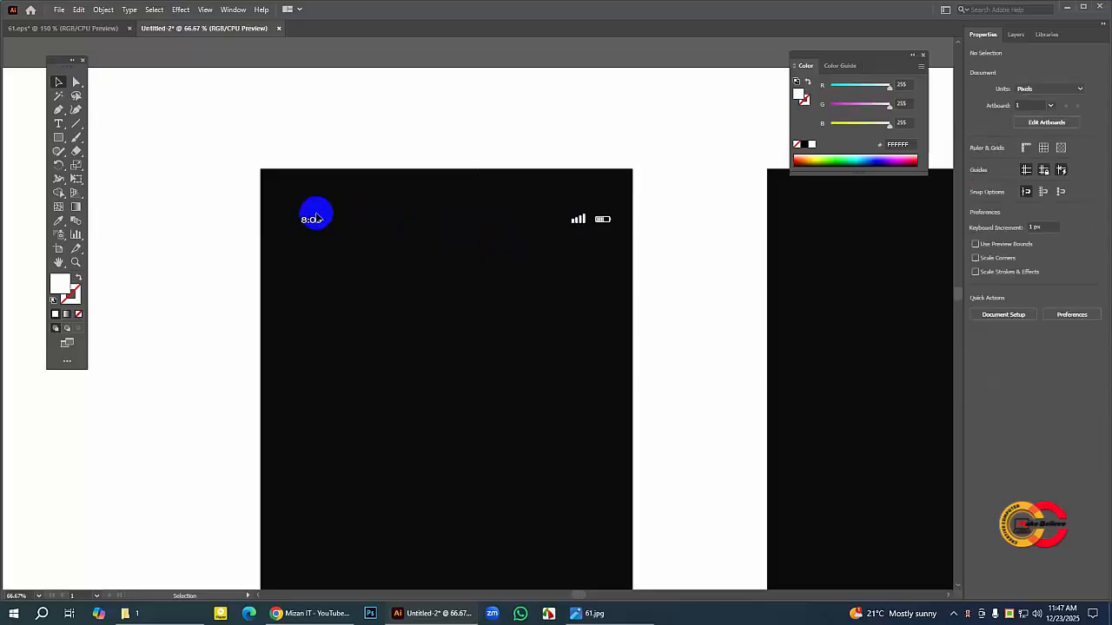
Step: Nudge the status bar up and slightly left to about X 1328, Y 404 px, and fine-tune its height
drag(307, 206, 598, 233)
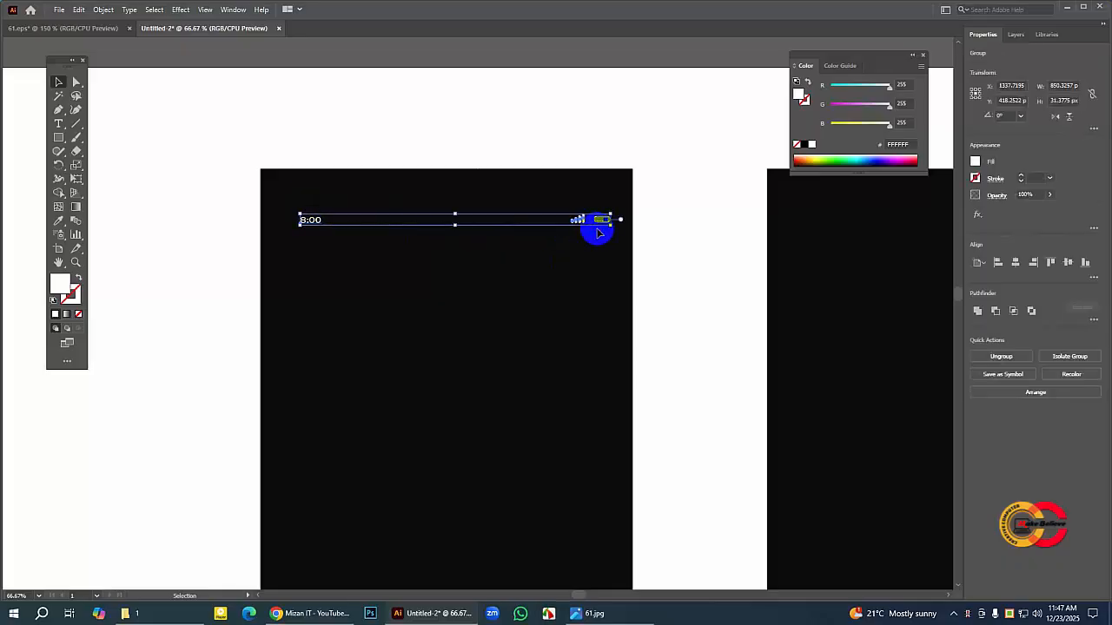
key(Up)
key(Up)
key(Up)
key(Up)
key(Up)
key(Up)
key(Up)
key(Up)
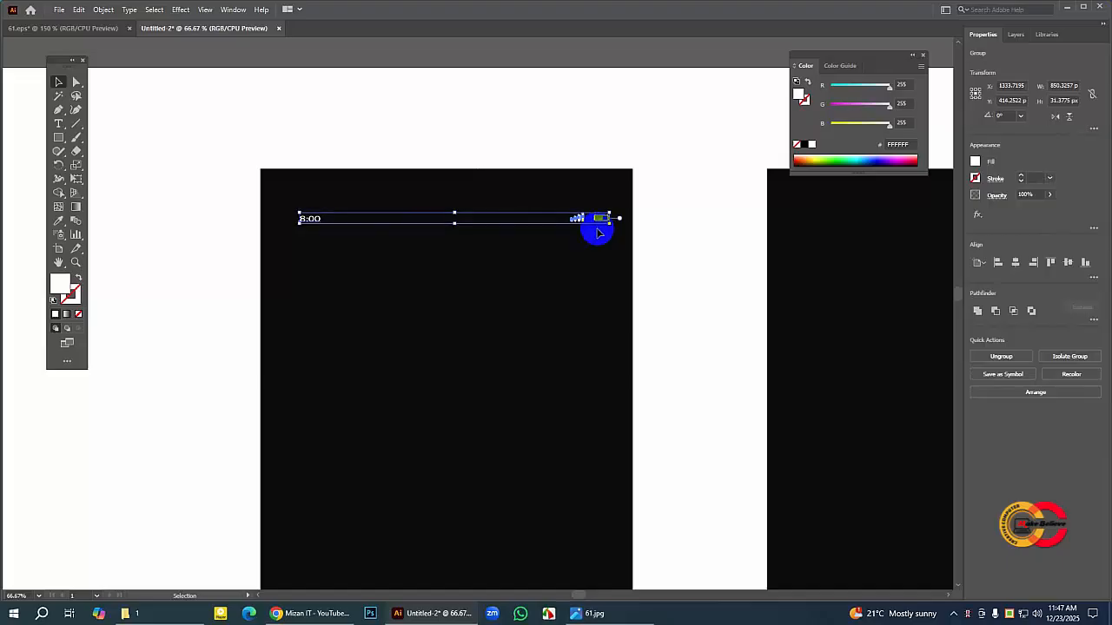
key(Up)
key(Up)
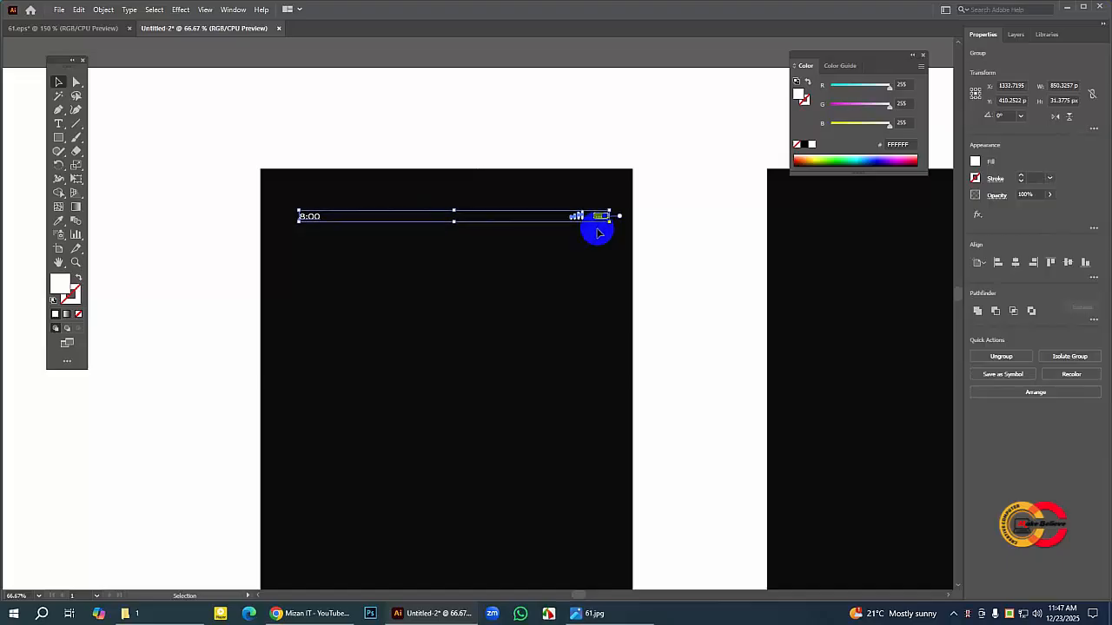
key(Up)
key(Up)
key(Up)
key(Up)
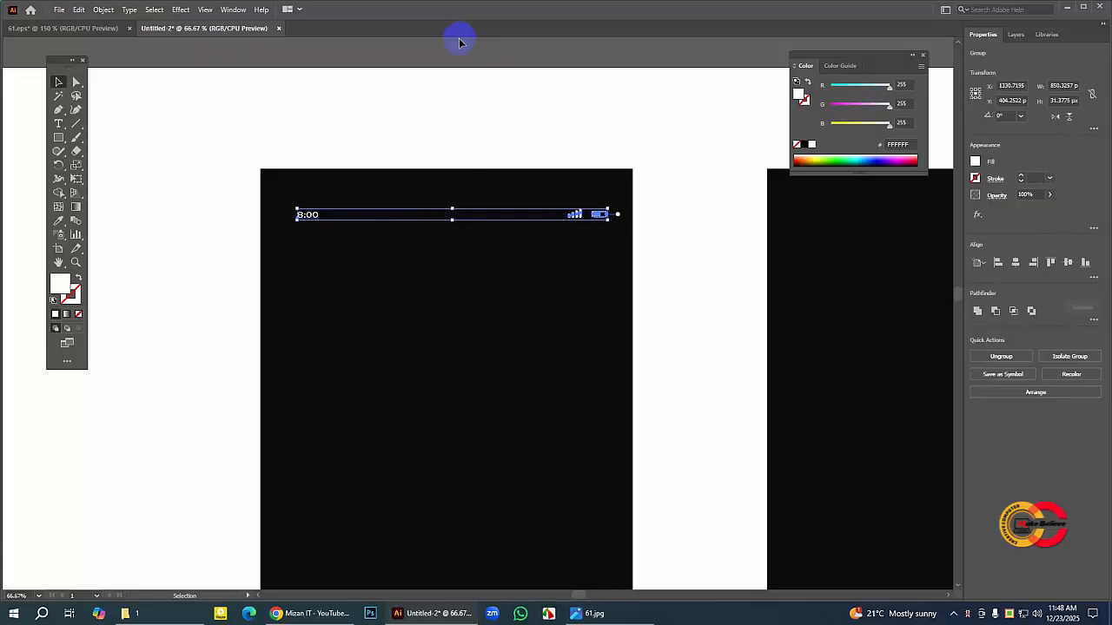
click(475, 126)
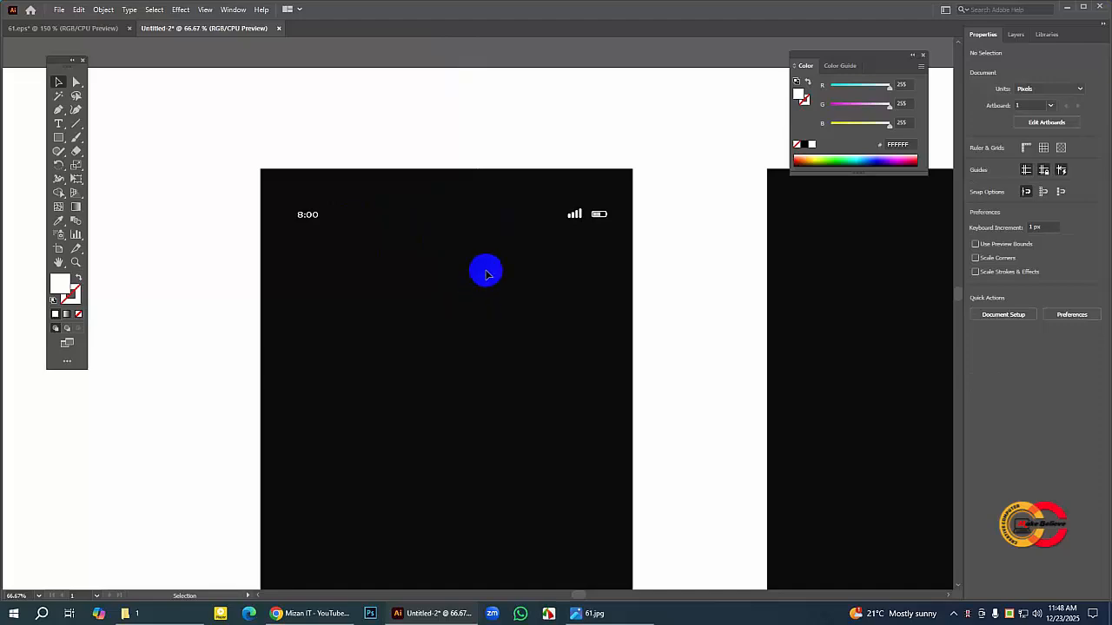
click(312, 217)
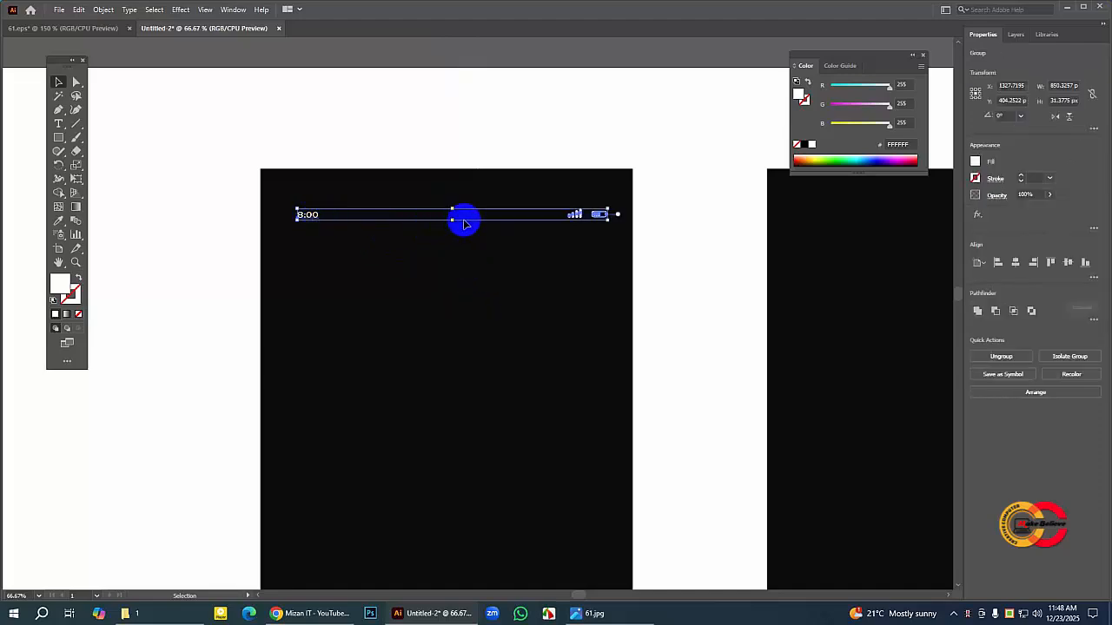
drag(453, 220, 452, 221)
click(367, 231)
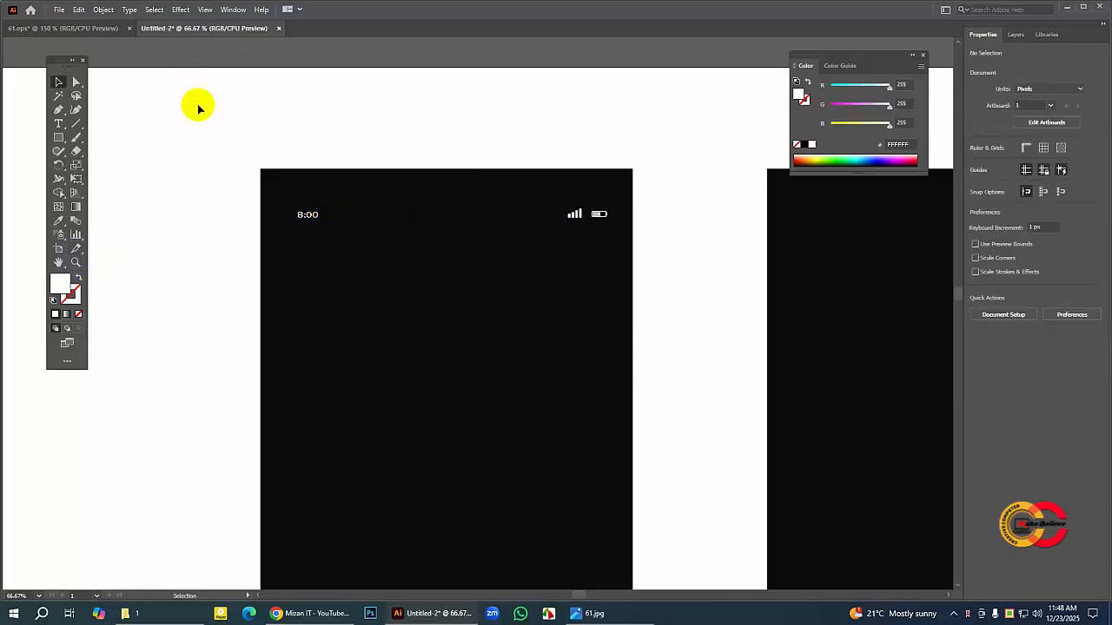
Step: Compare the top of the left screen in the new document with the login screen in 61.eps
click(290, 181)
click(58, 262)
drag(307, 255, 275, 123)
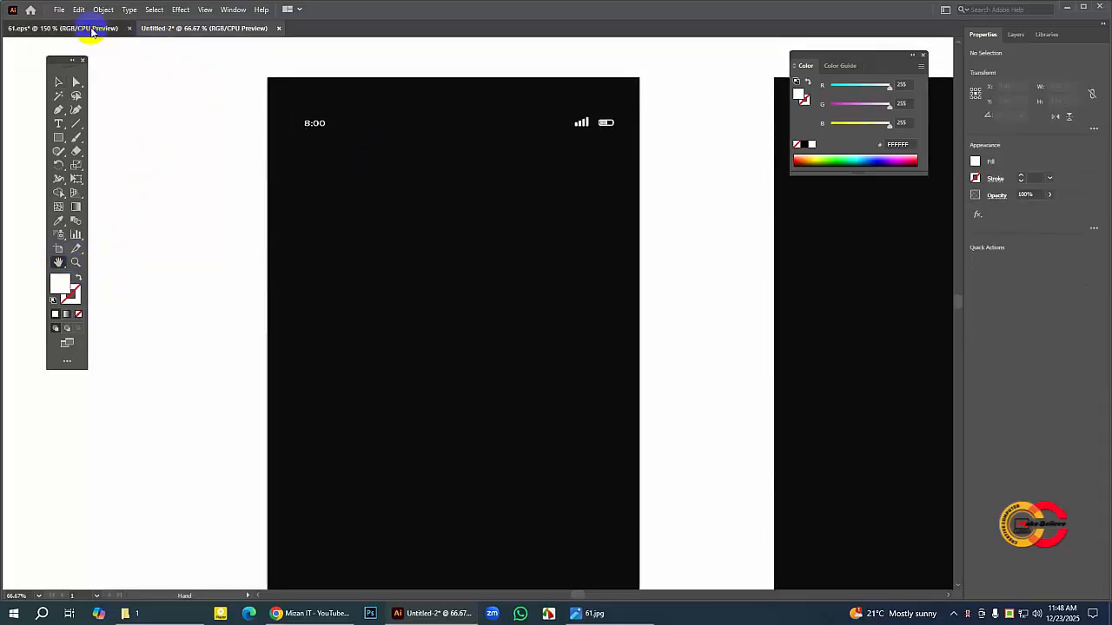
click(87, 28)
click(58, 81)
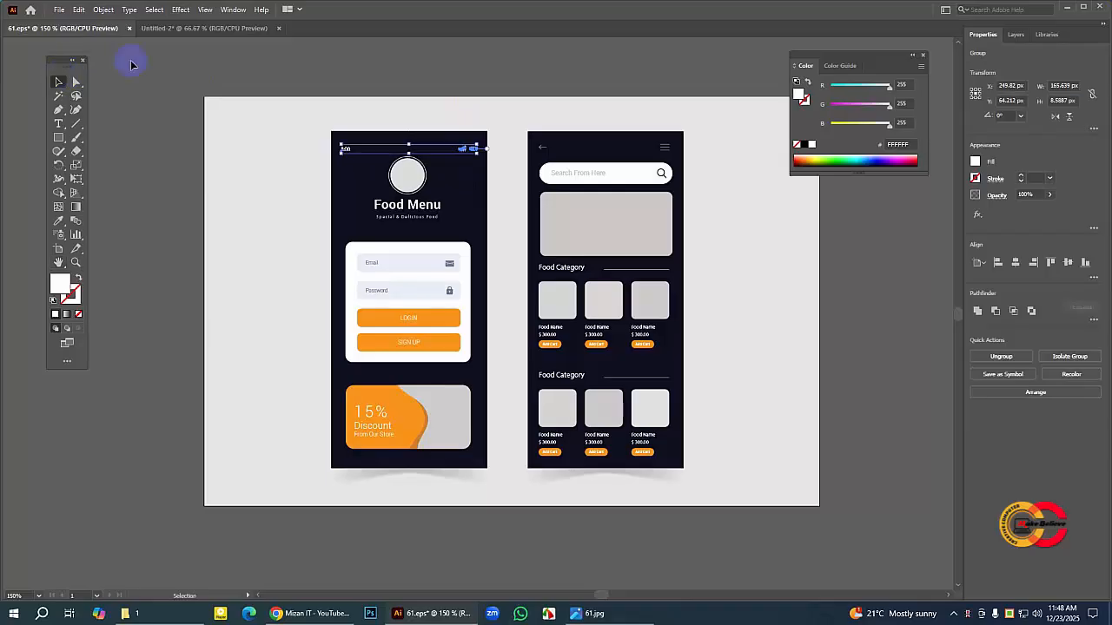
click(199, 29)
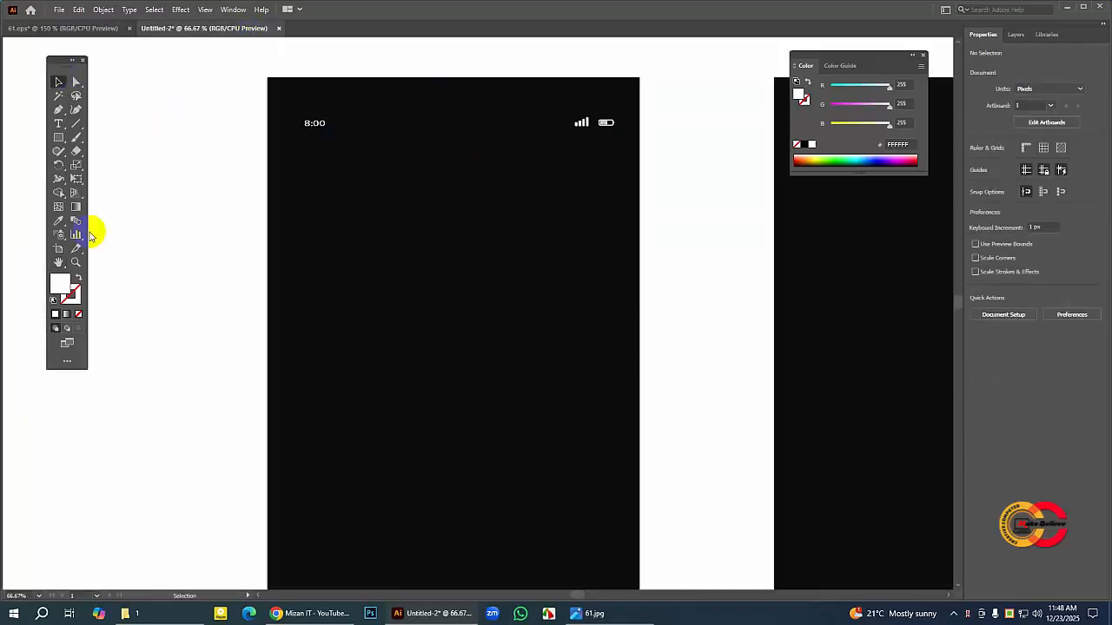
click(60, 263)
drag(516, 251, 442, 162)
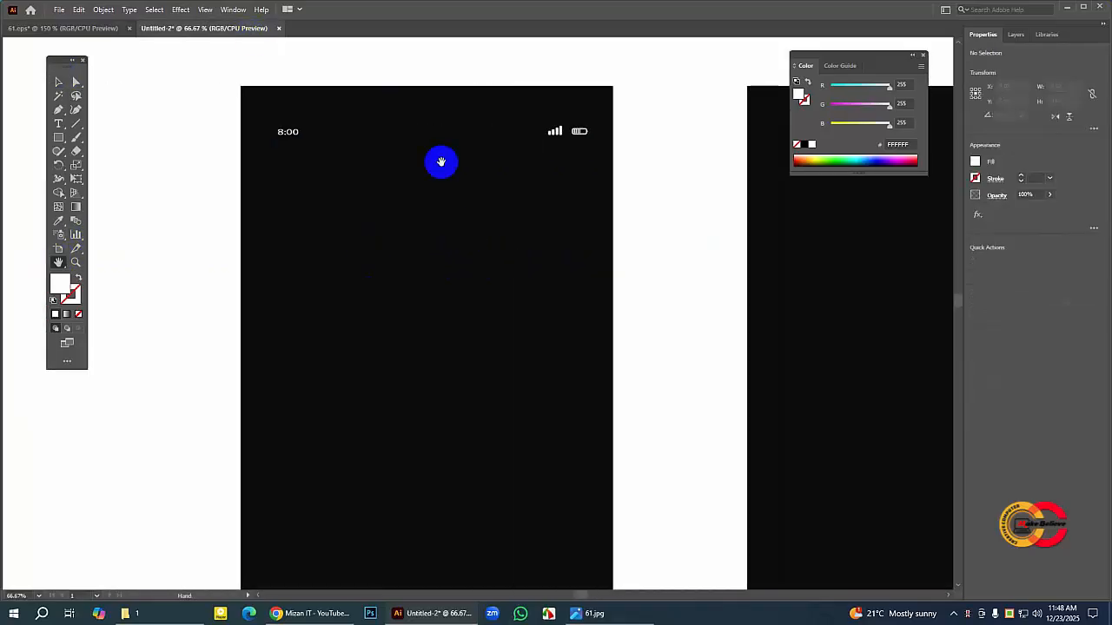
Step: Copy the logo circle, its ring, the Food Menu title and the Special & Delicious Food tagline from 61.eps into the new document
click(86, 28)
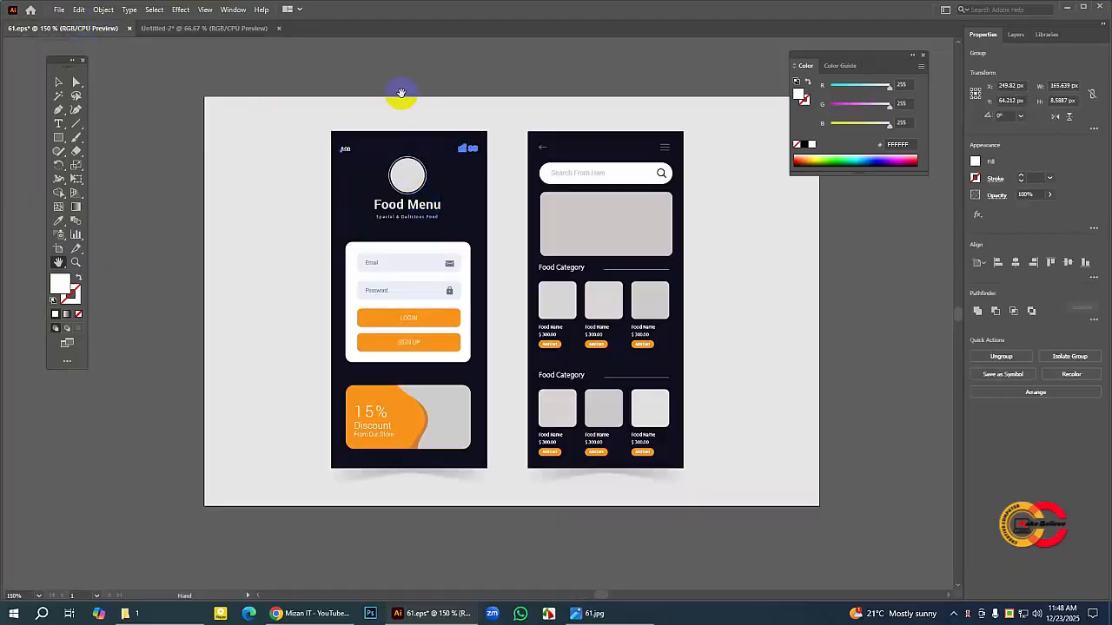
click(56, 84)
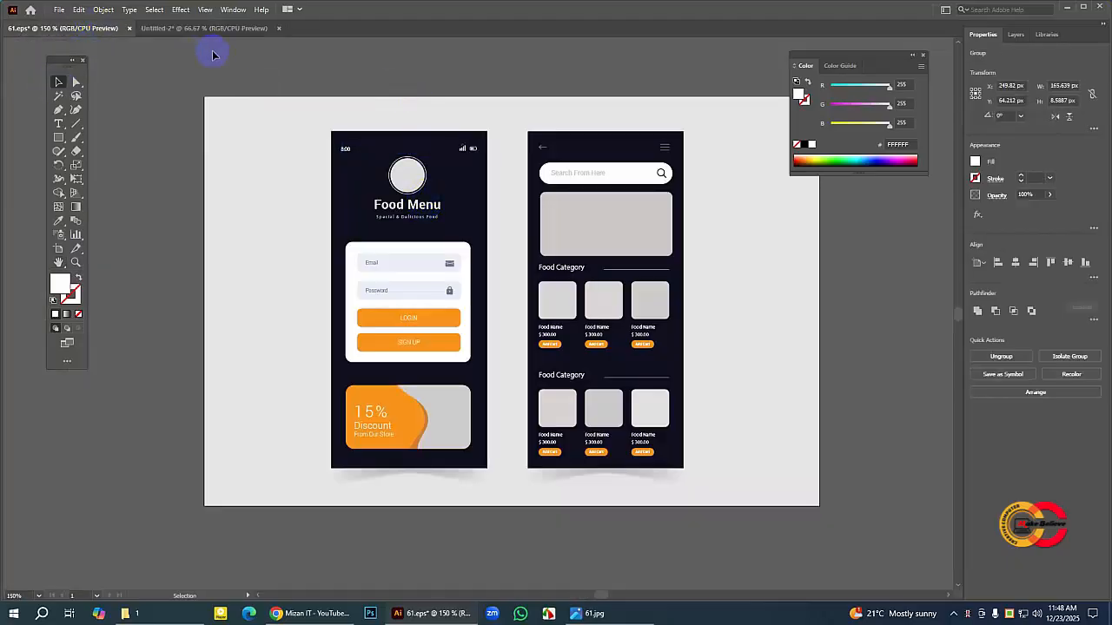
click(213, 49)
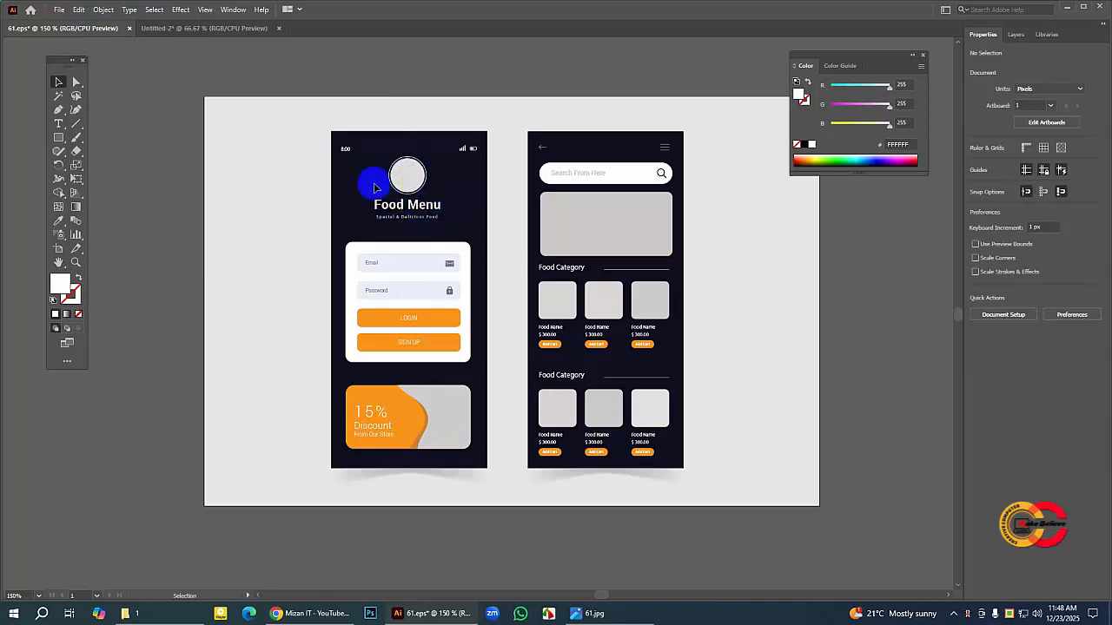
drag(369, 167, 447, 228)
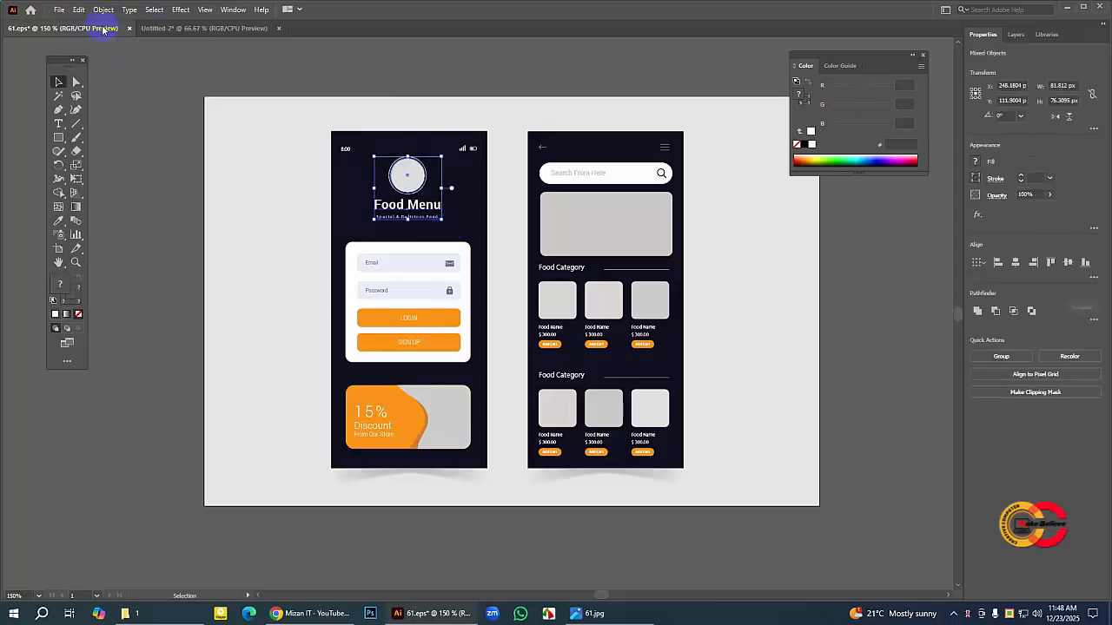
click(78, 12)
click(96, 66)
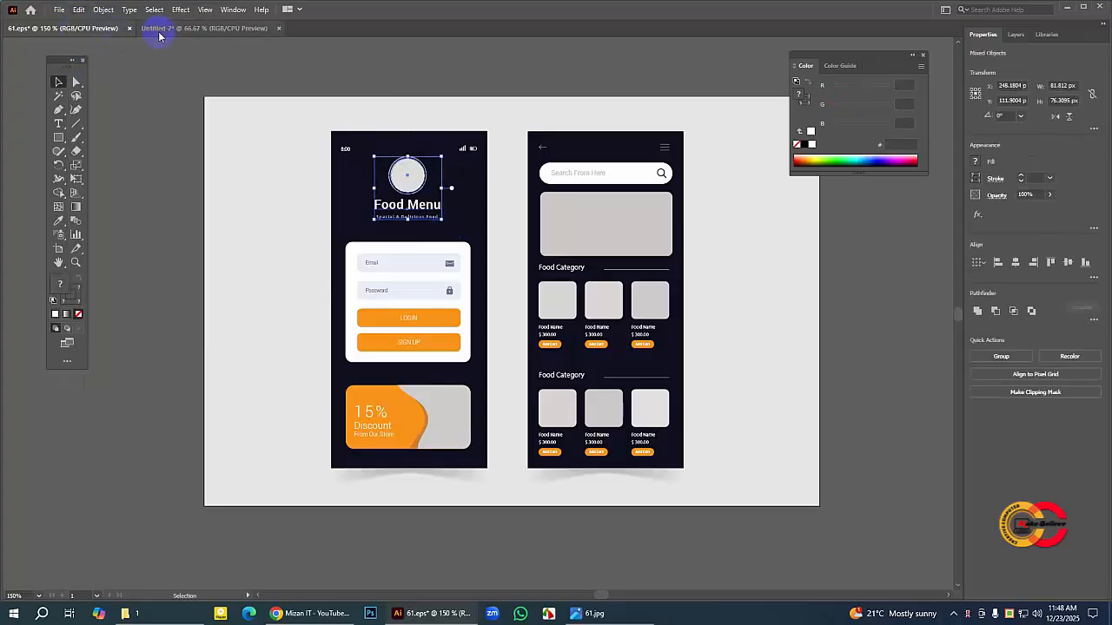
click(213, 28)
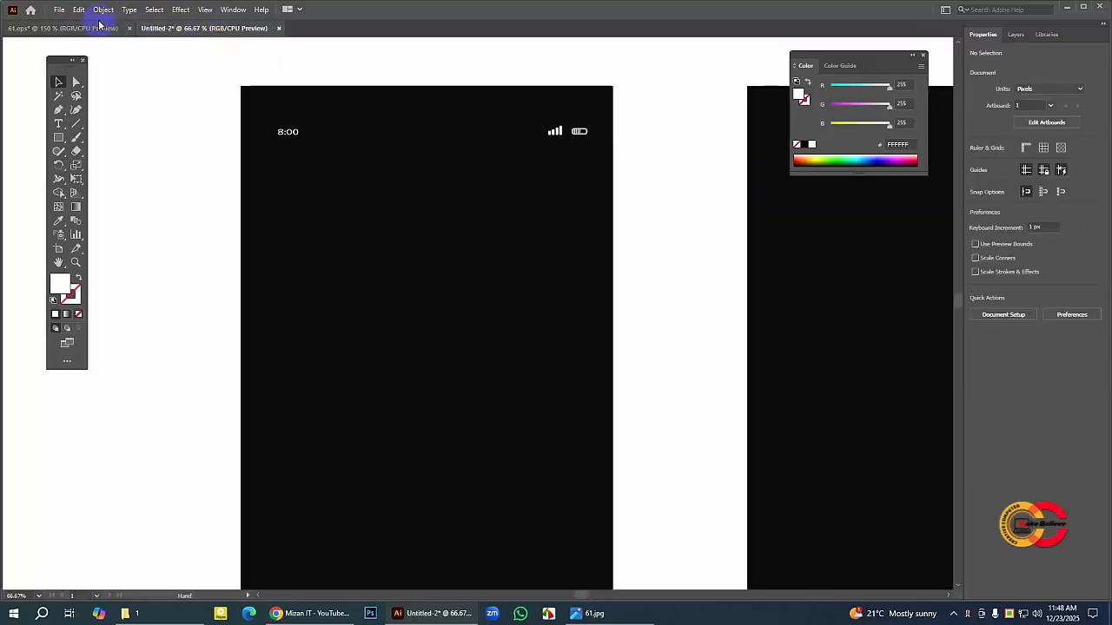
click(79, 10)
click(102, 77)
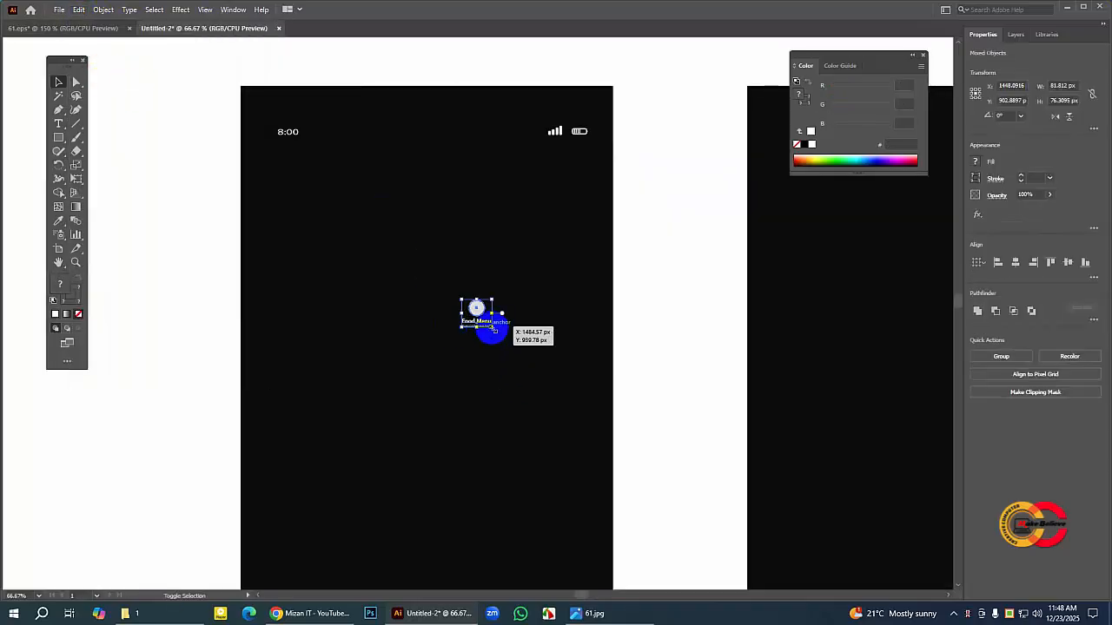
Step: Enlarge the pasted logo and title to about 365 × 341 px and center them below the status bar on the left screen
drag(492, 329, 595, 432)
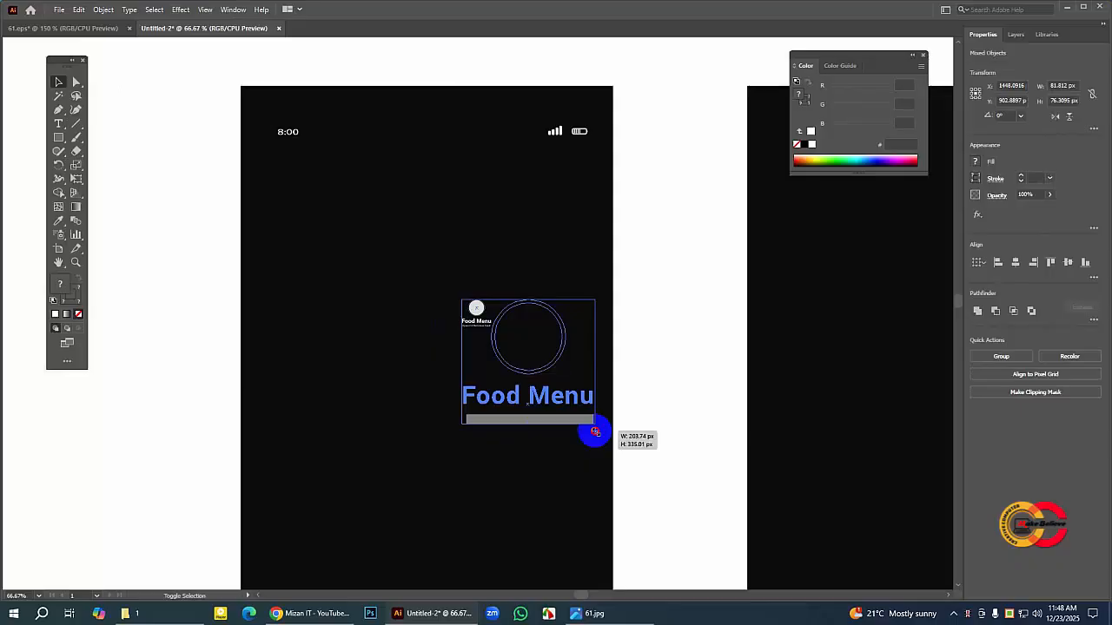
drag(595, 431, 594, 430)
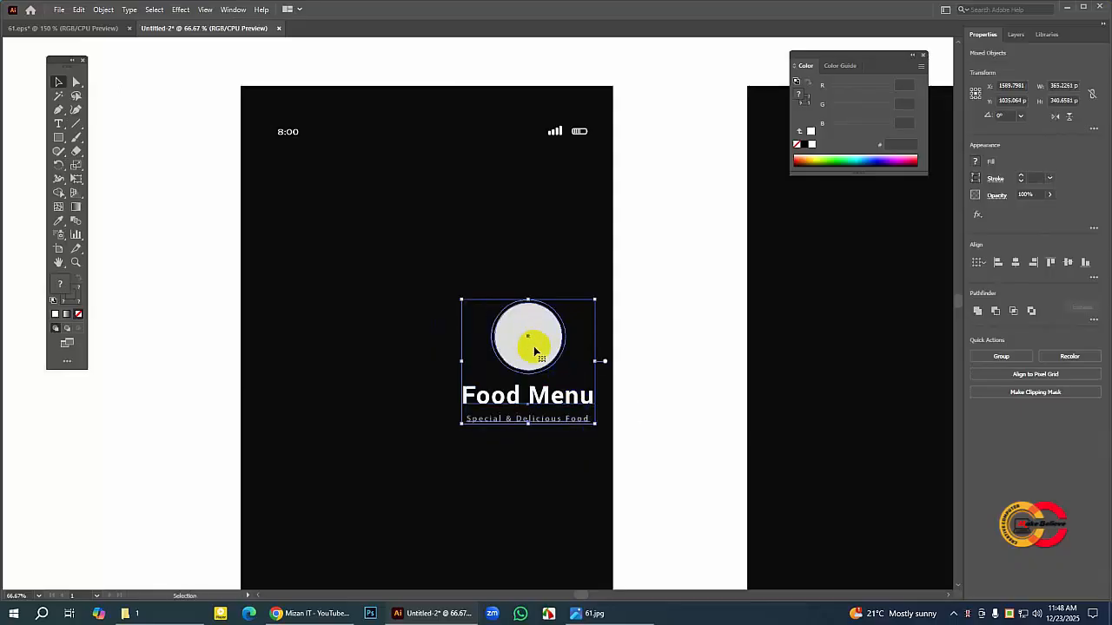
drag(532, 348, 422, 221)
click(628, 224)
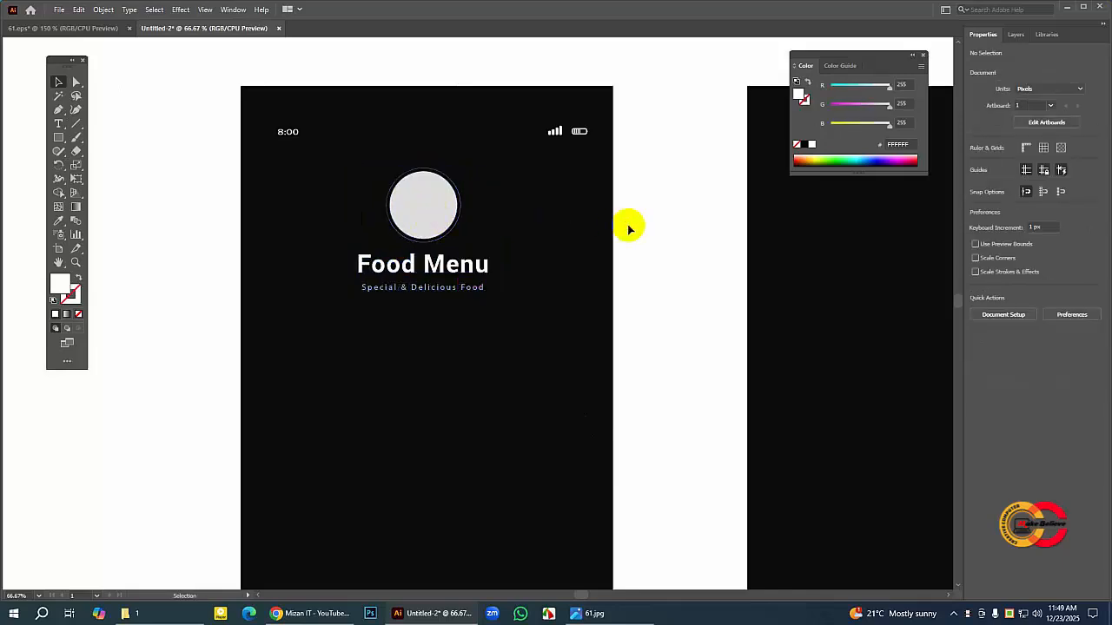
Step: Increase the stroke weight of the thin ring around the logo circle, checking it against the ring in 61.eps
click(455, 200)
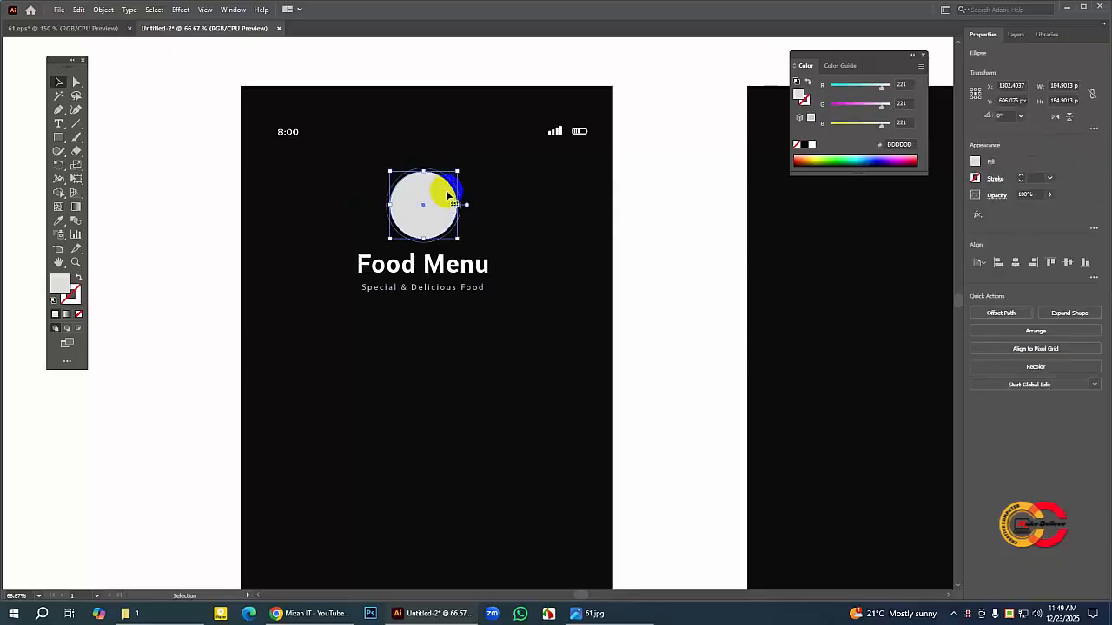
click(497, 200)
click(280, 107)
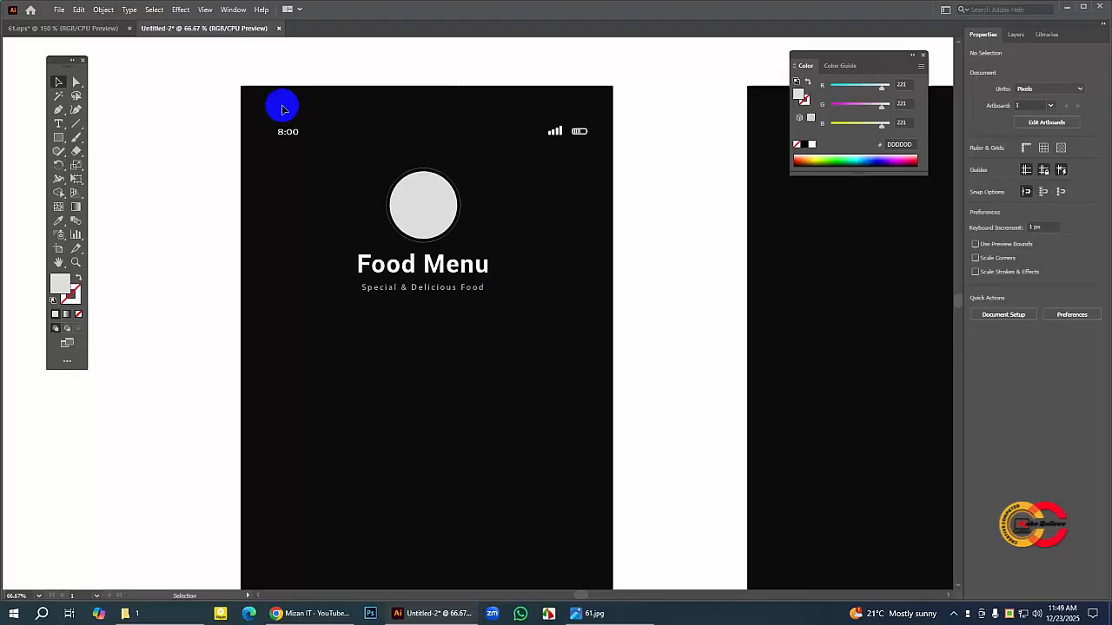
click(78, 29)
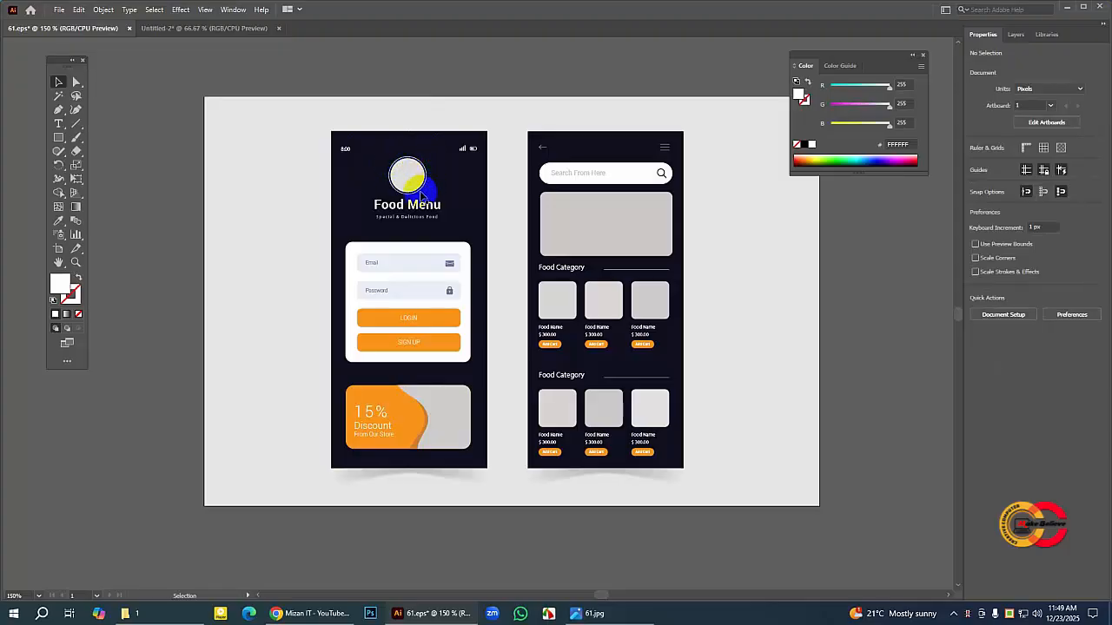
click(218, 28)
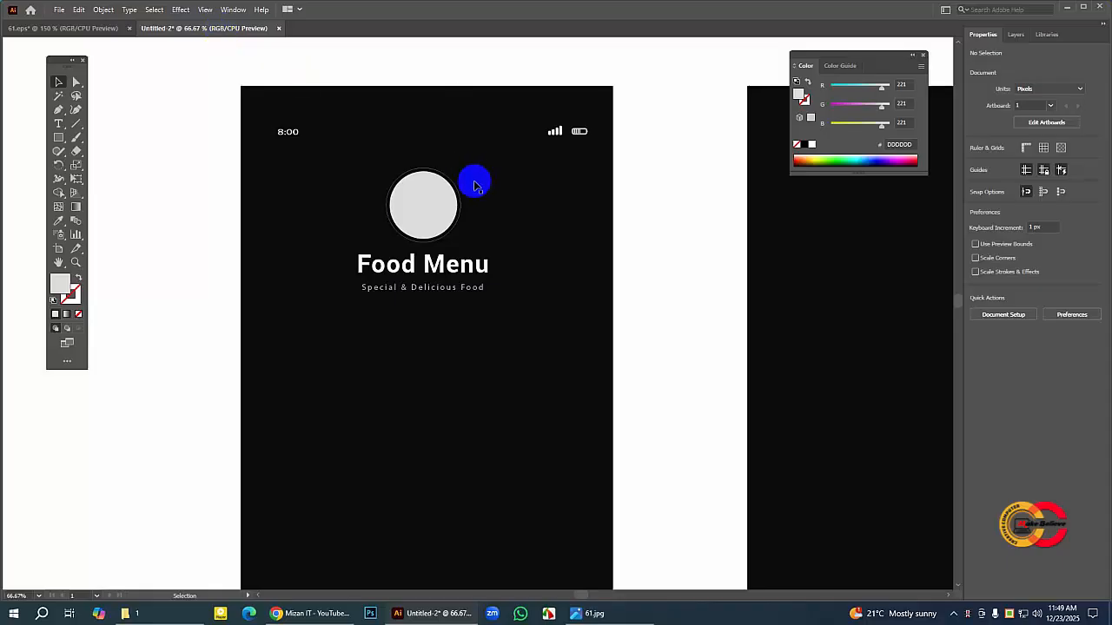
click(434, 198)
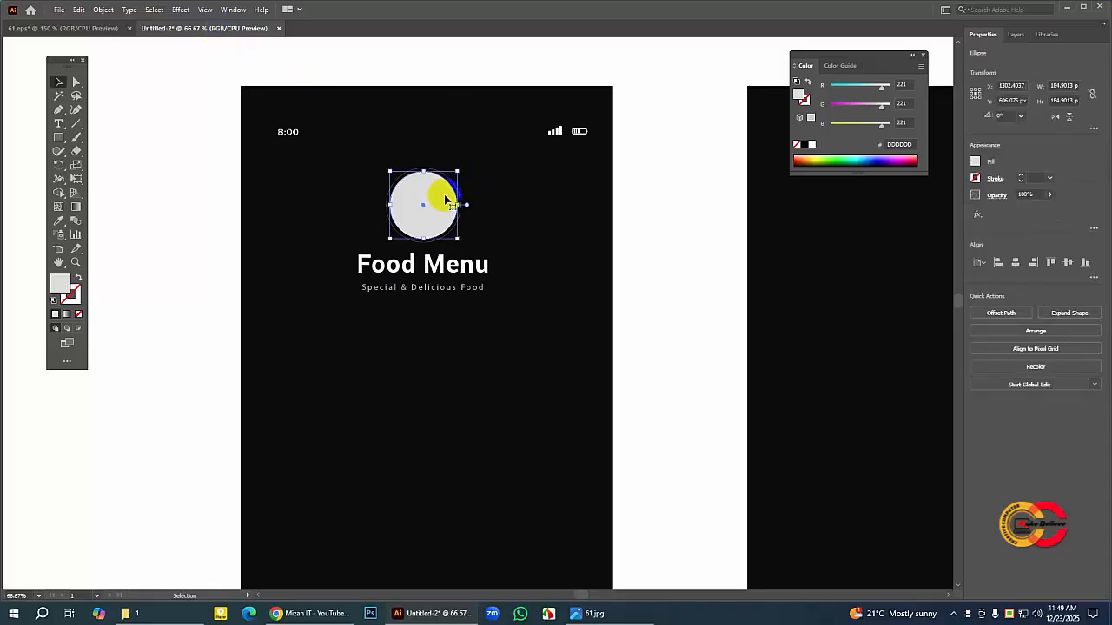
click(502, 201)
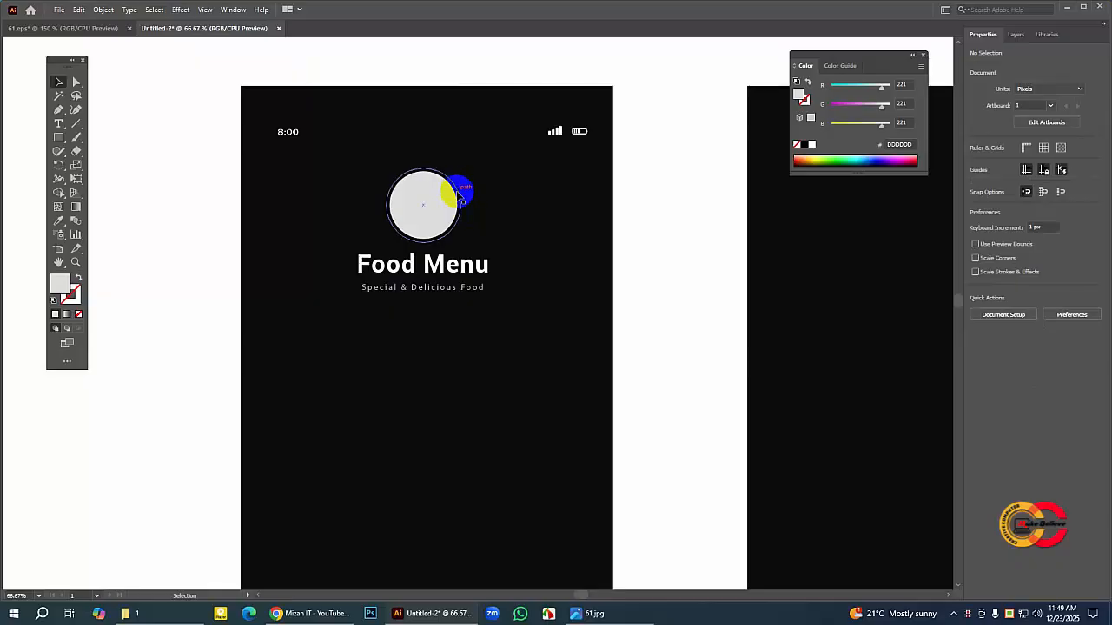
click(459, 193)
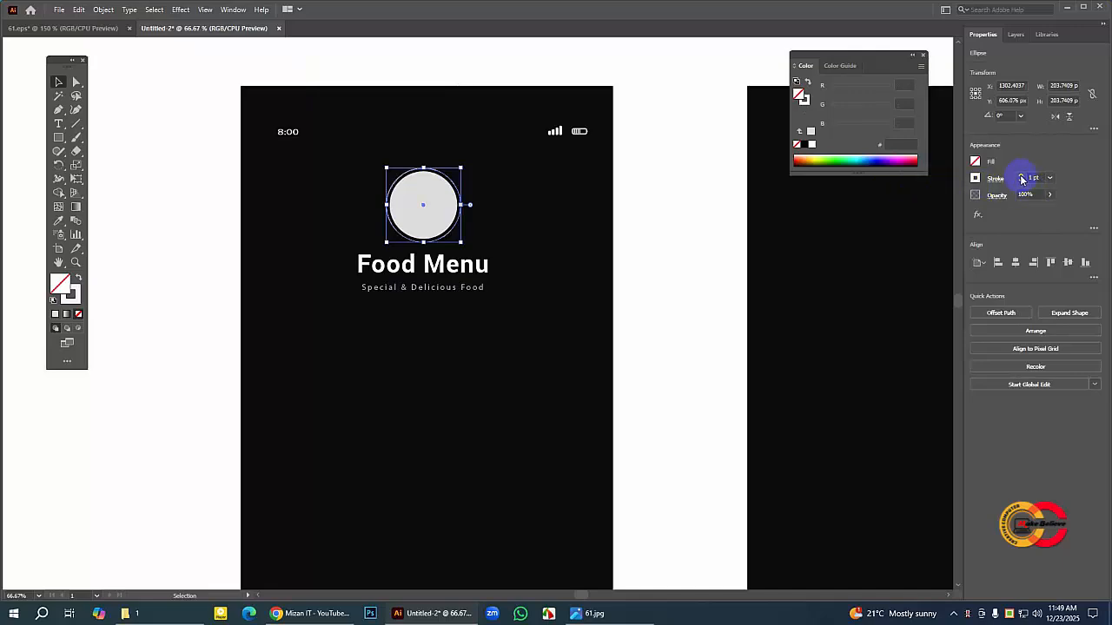
click(652, 266)
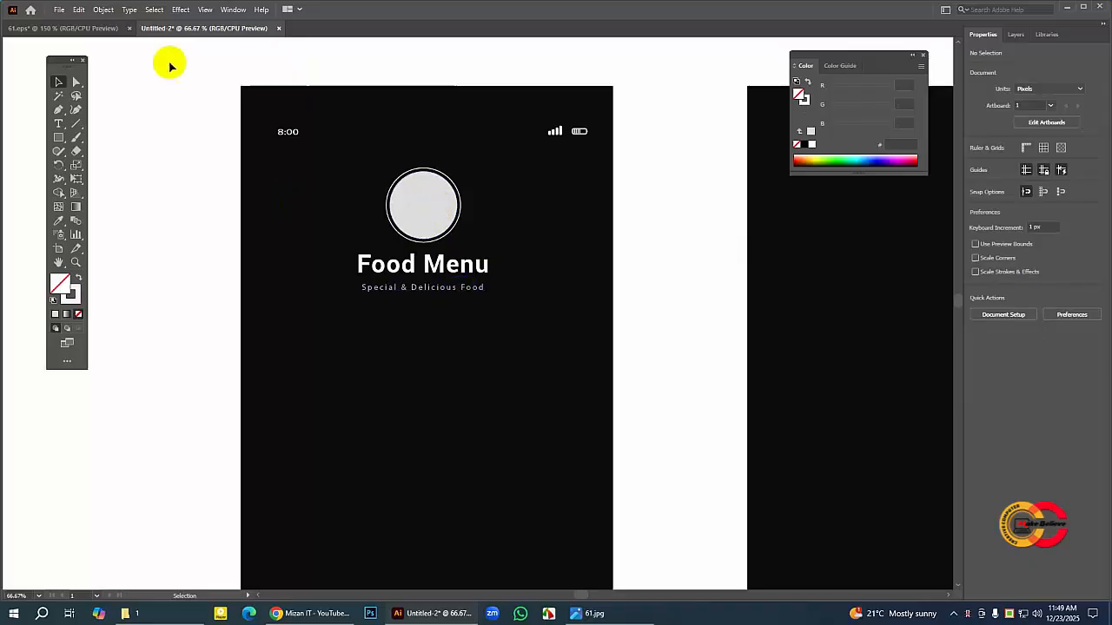
click(97, 28)
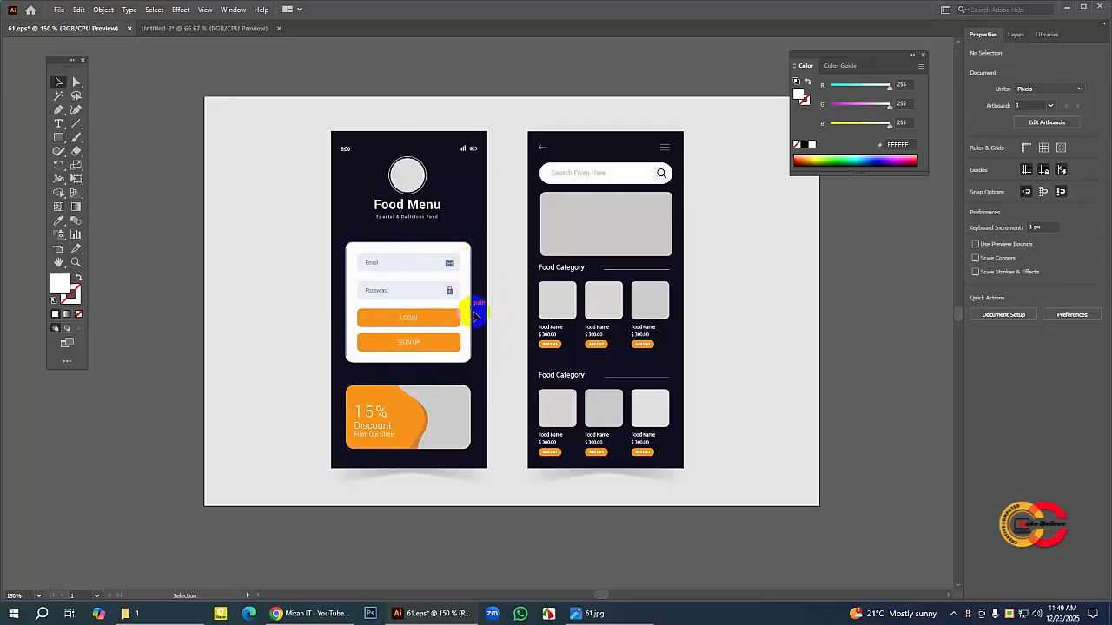
click(230, 29)
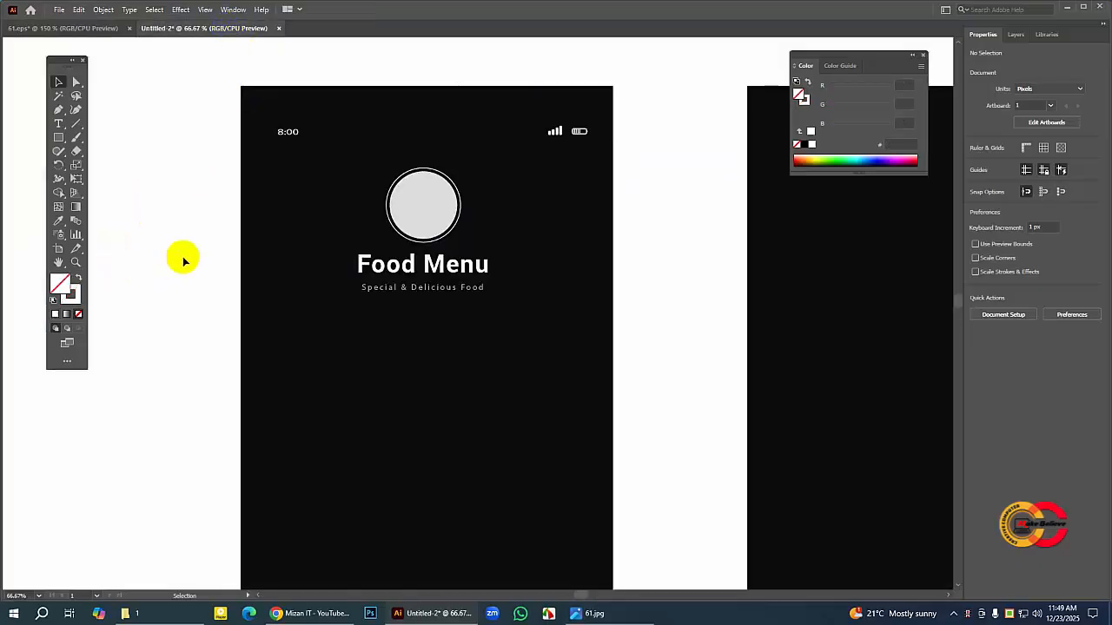
Step: Draw a rectangle about 844 × 626 px on the left screen, below the Special & Delicious Food tagline
key(ctrl+minus)
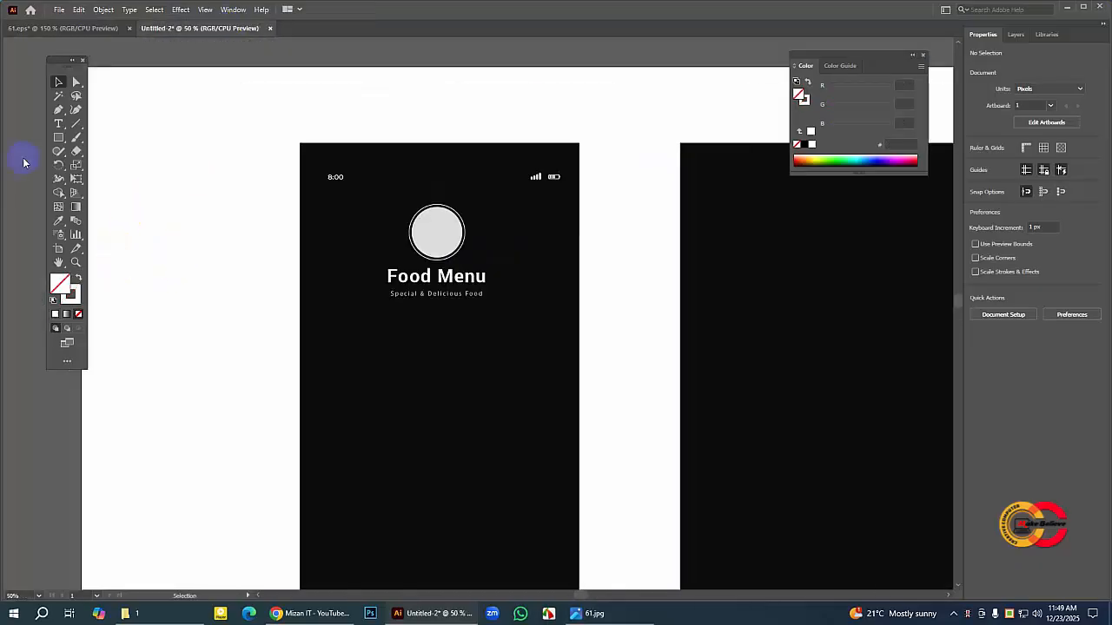
scroll(405, 290, down, 3)
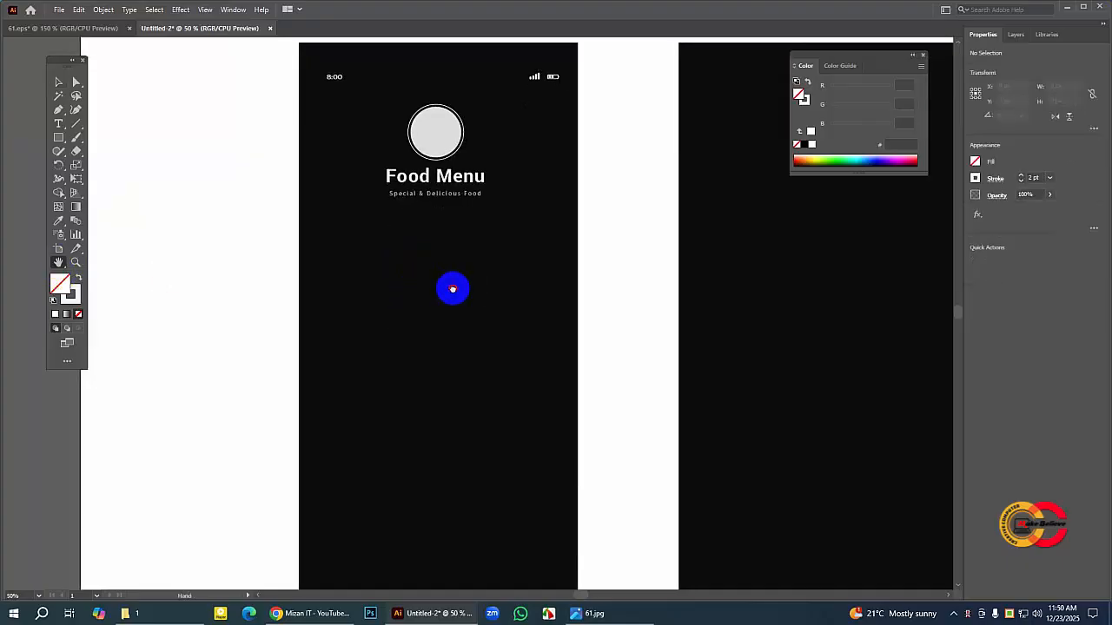
drag(451, 225, 451, 217)
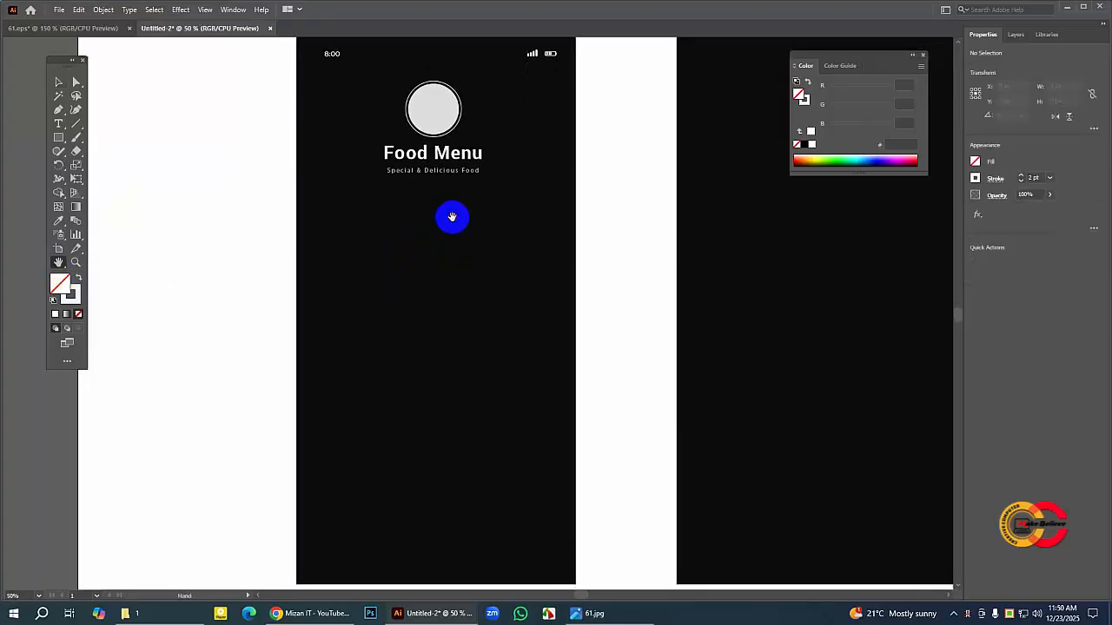
key(ctrl+minus)
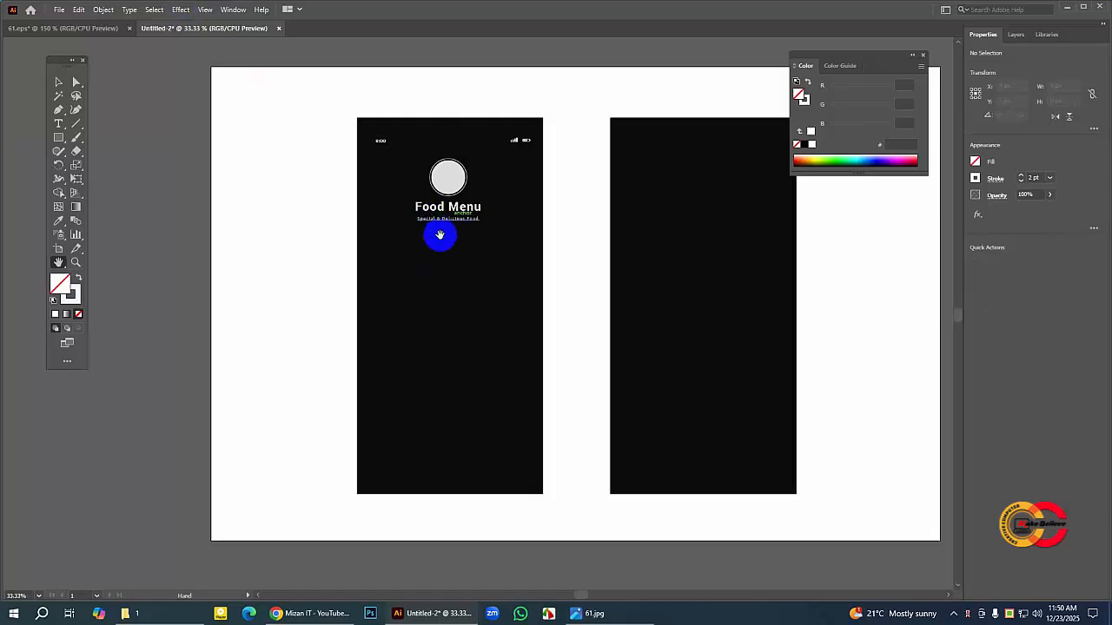
drag(440, 237, 429, 246)
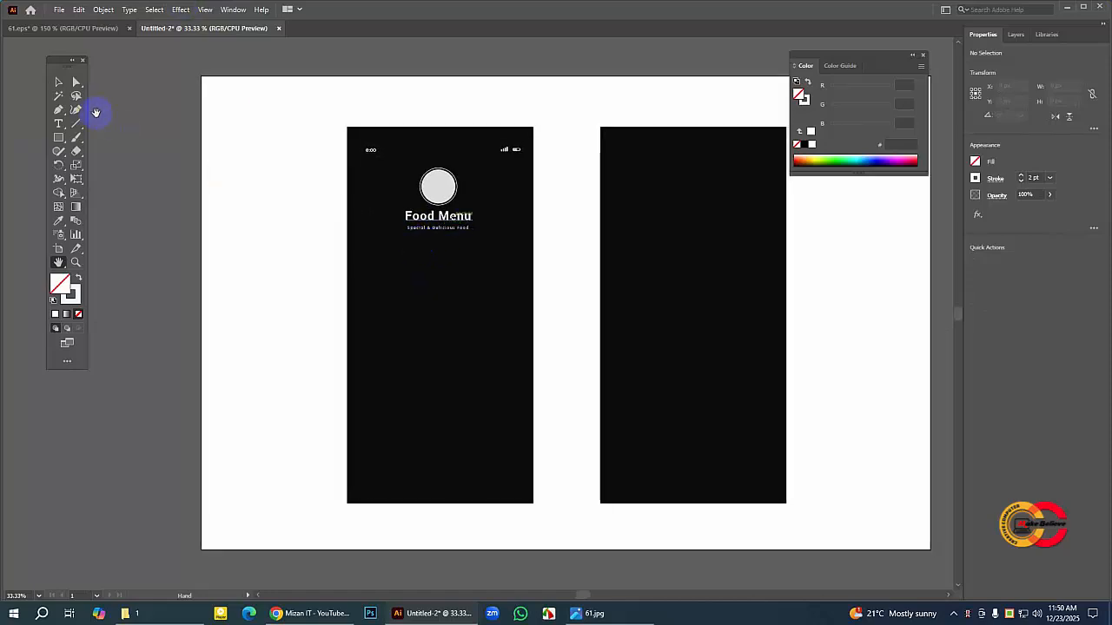
click(59, 138)
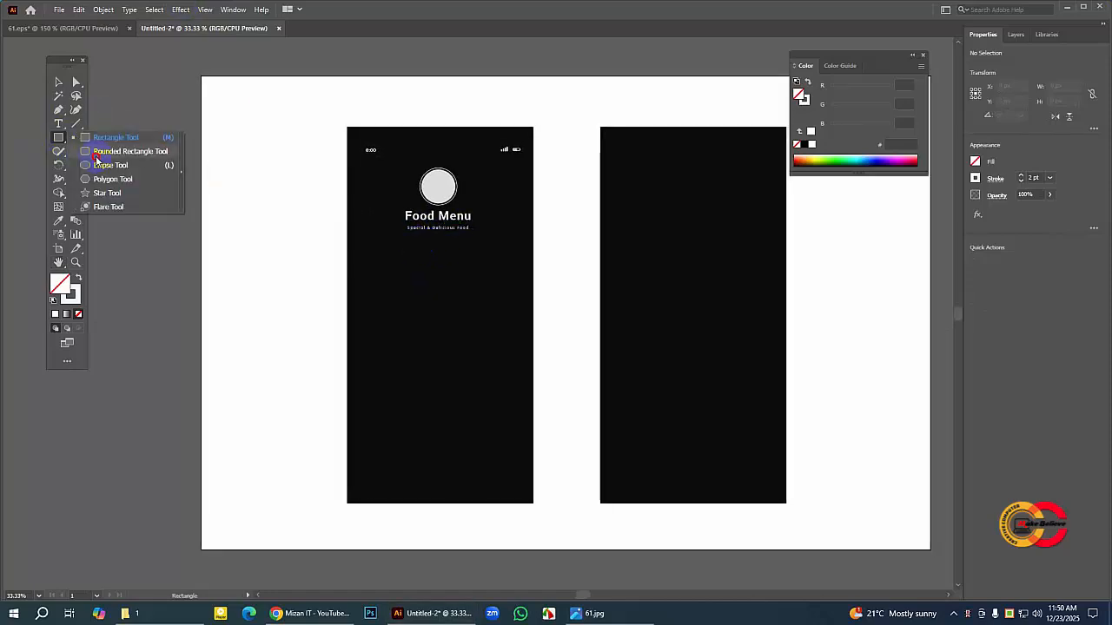
click(116, 137)
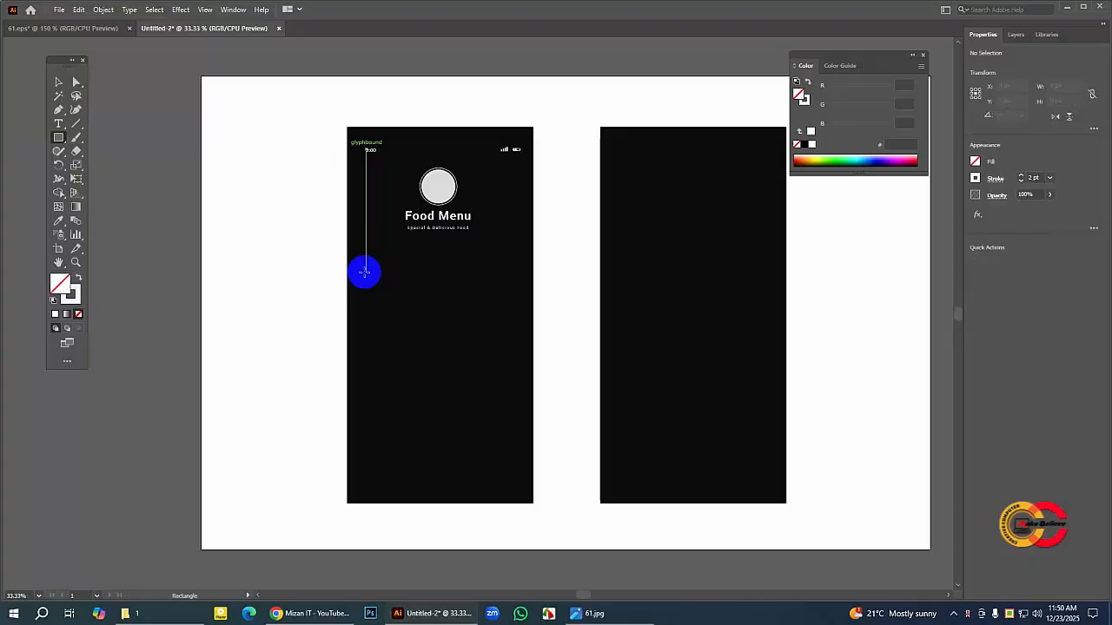
drag(365, 272, 519, 385)
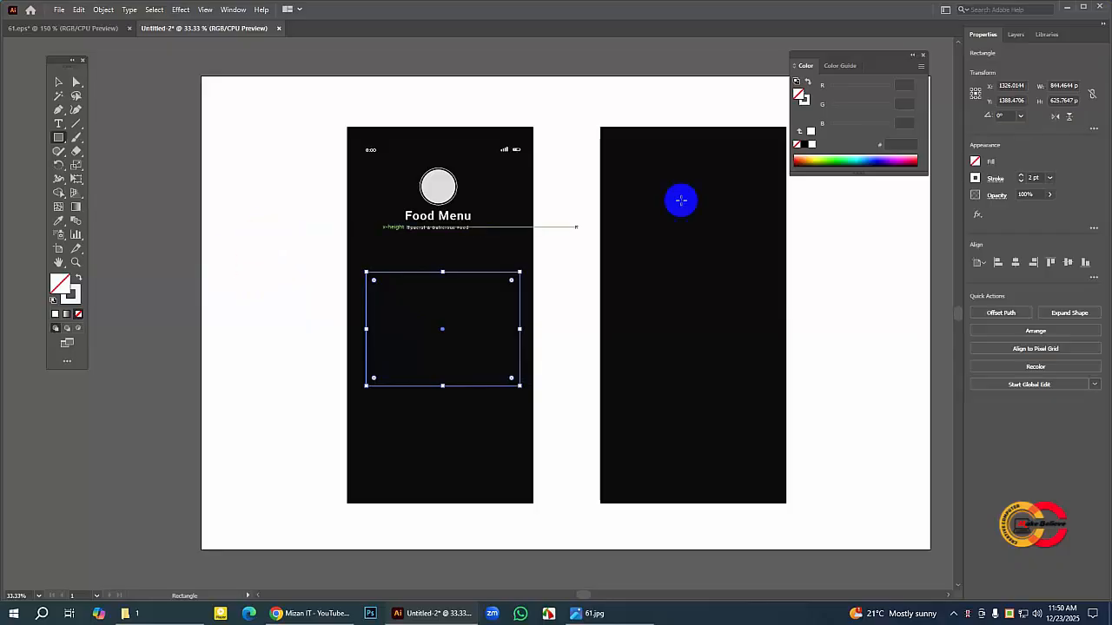
Step: Fill the new rectangle with white (FFFFFF) and slightly round its four corners
drag(846, 57, 785, 59)
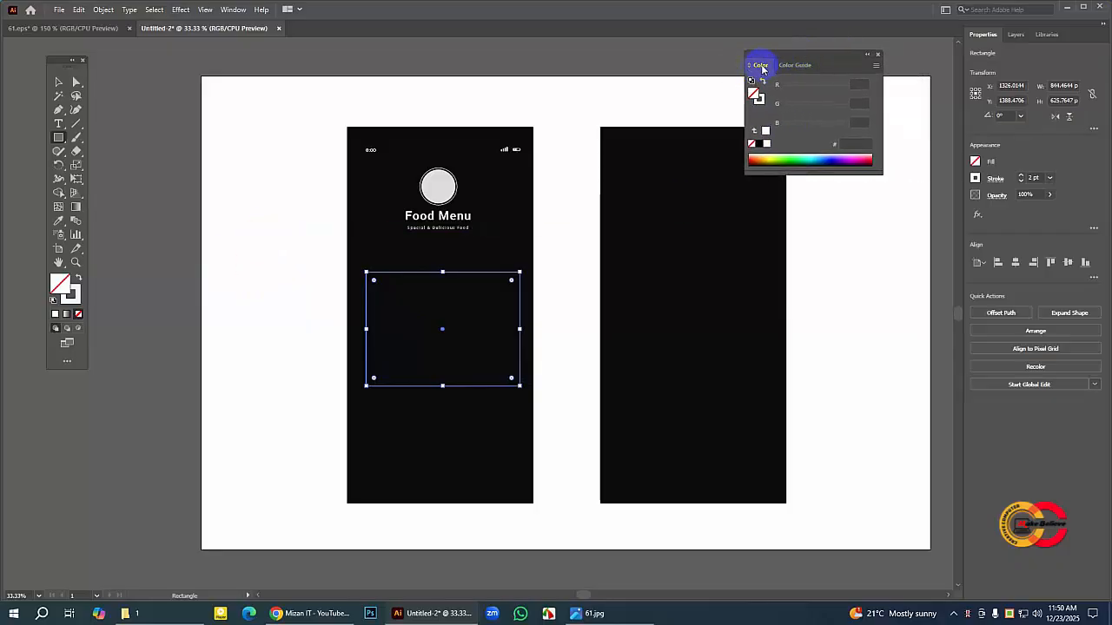
click(767, 145)
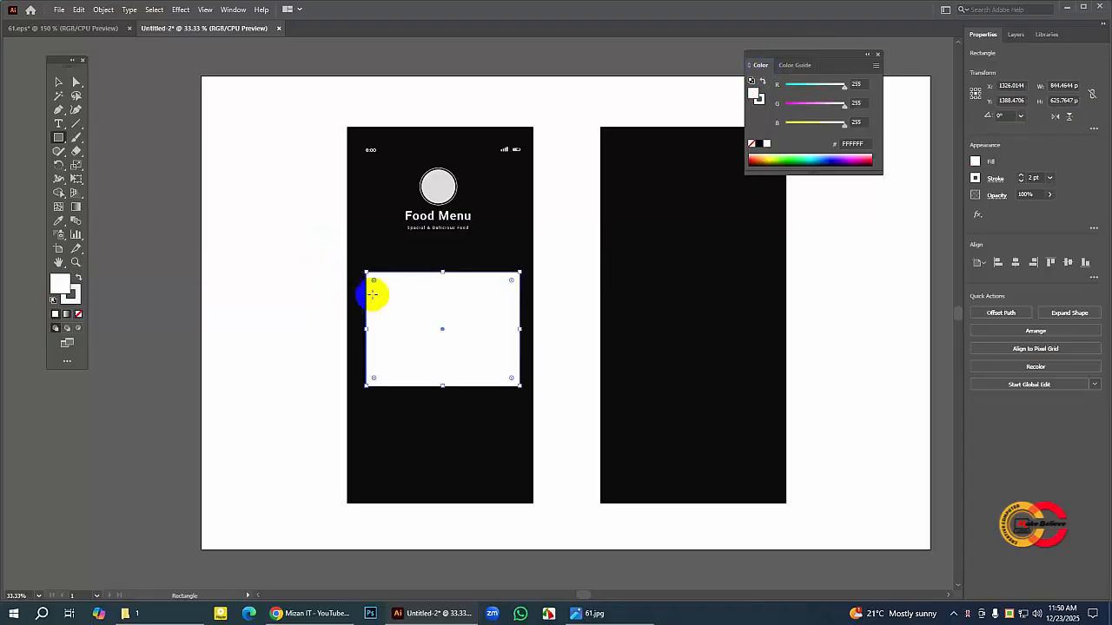
drag(375, 282, 372, 284)
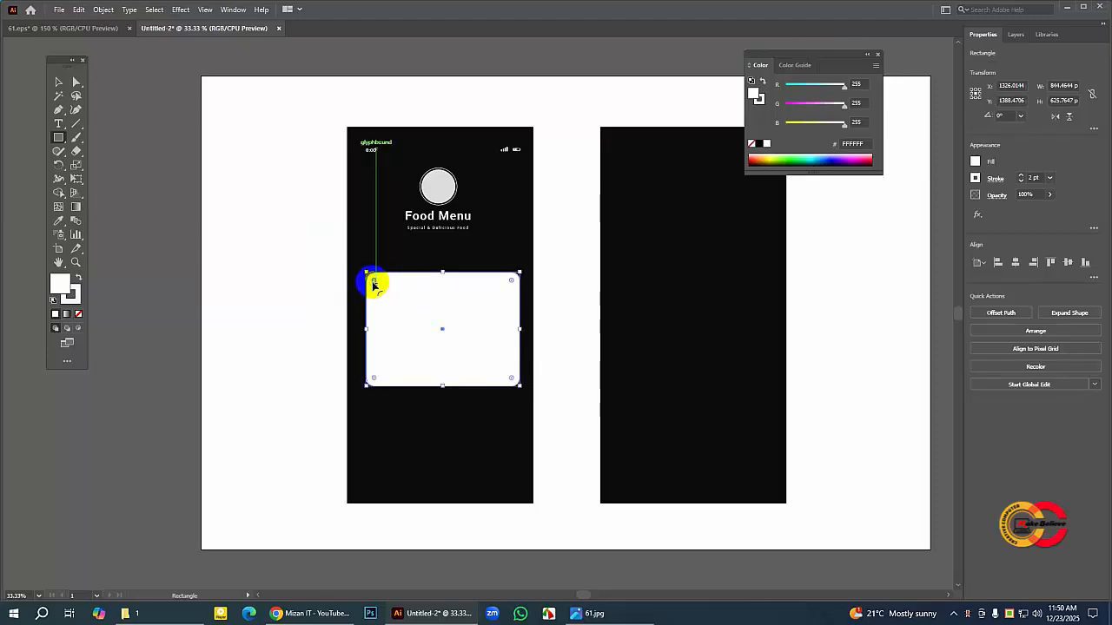
click(77, 83)
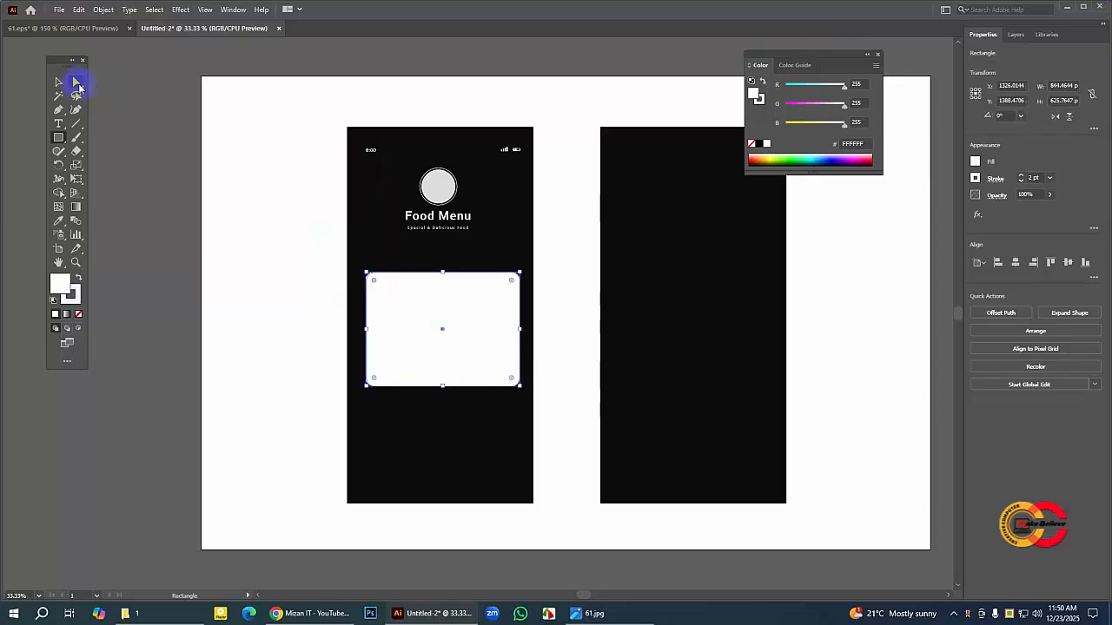
click(158, 109)
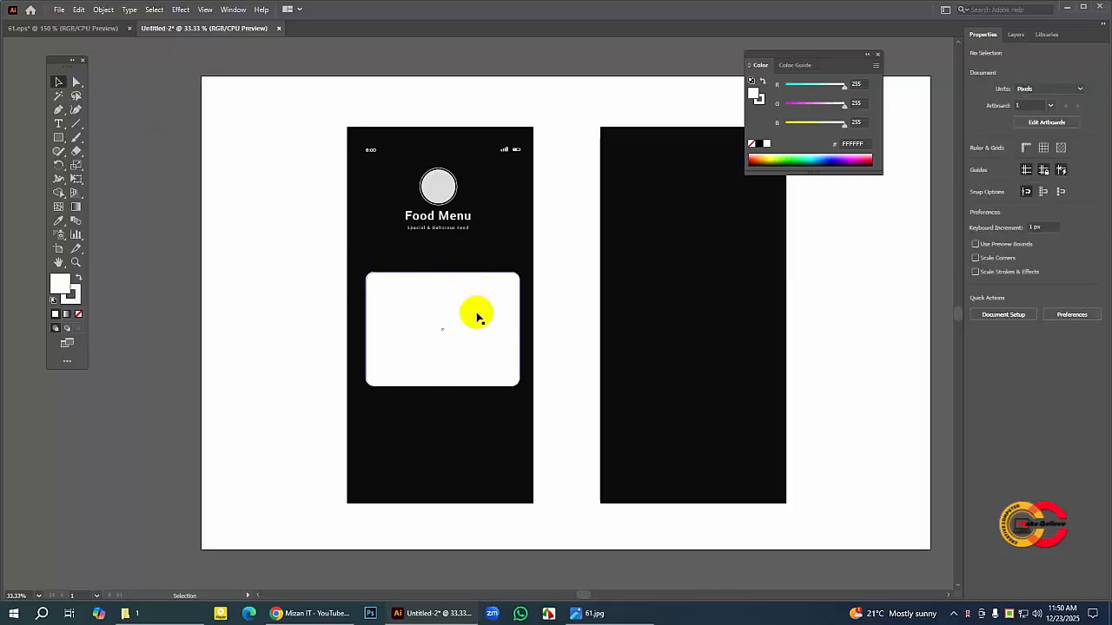
Step: Move the white card up closer to the tagline, using the login card in 61.eps as reference
click(477, 317)
click(77, 28)
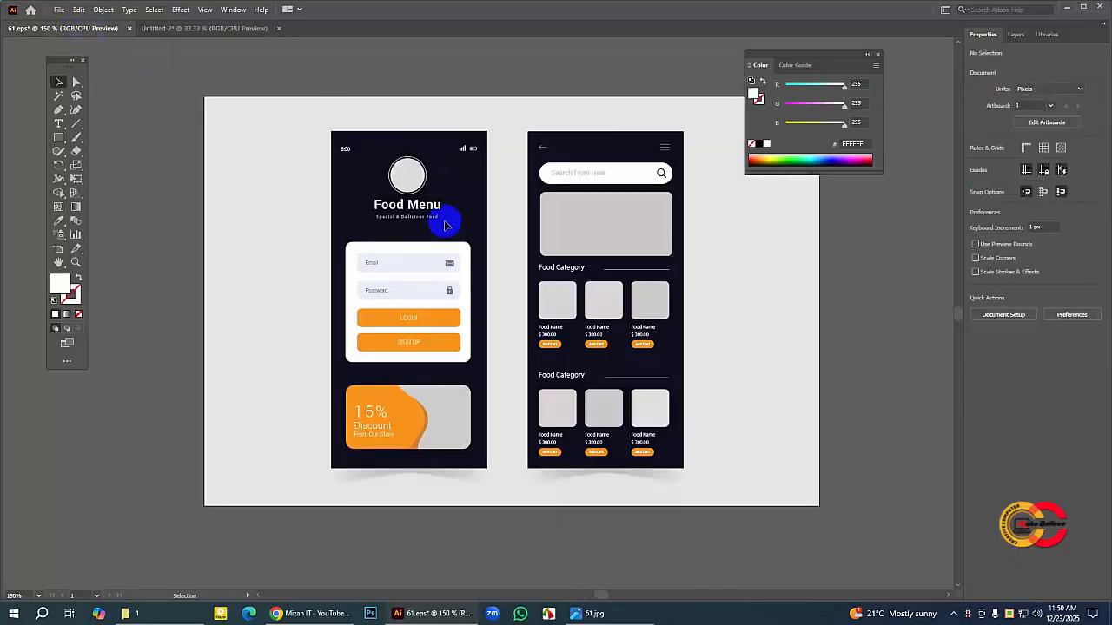
click(227, 29)
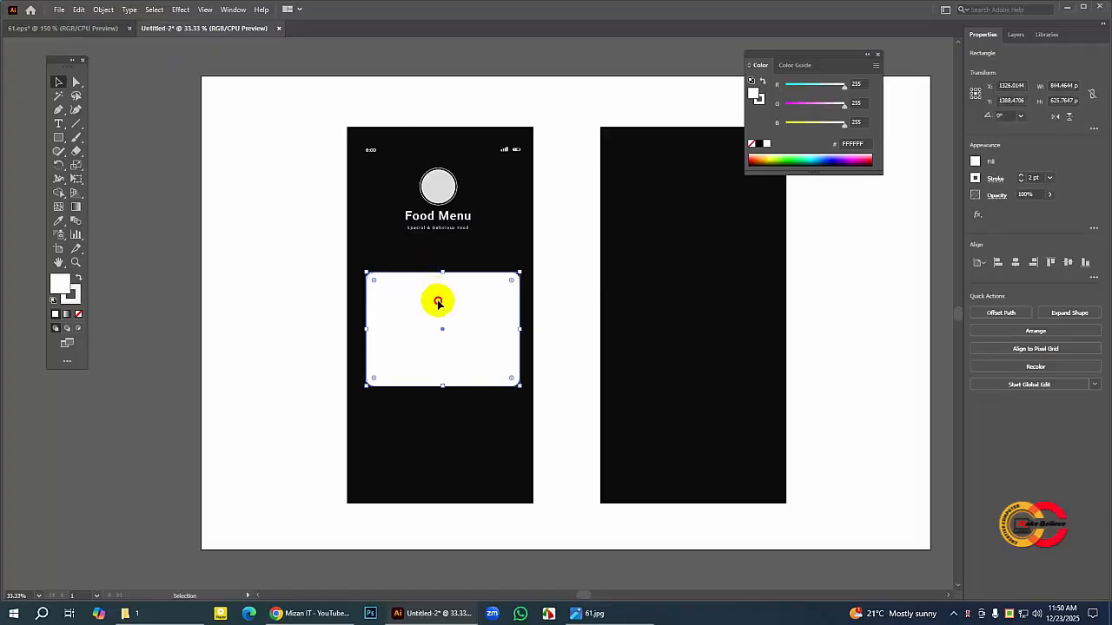
drag(438, 302, 436, 287)
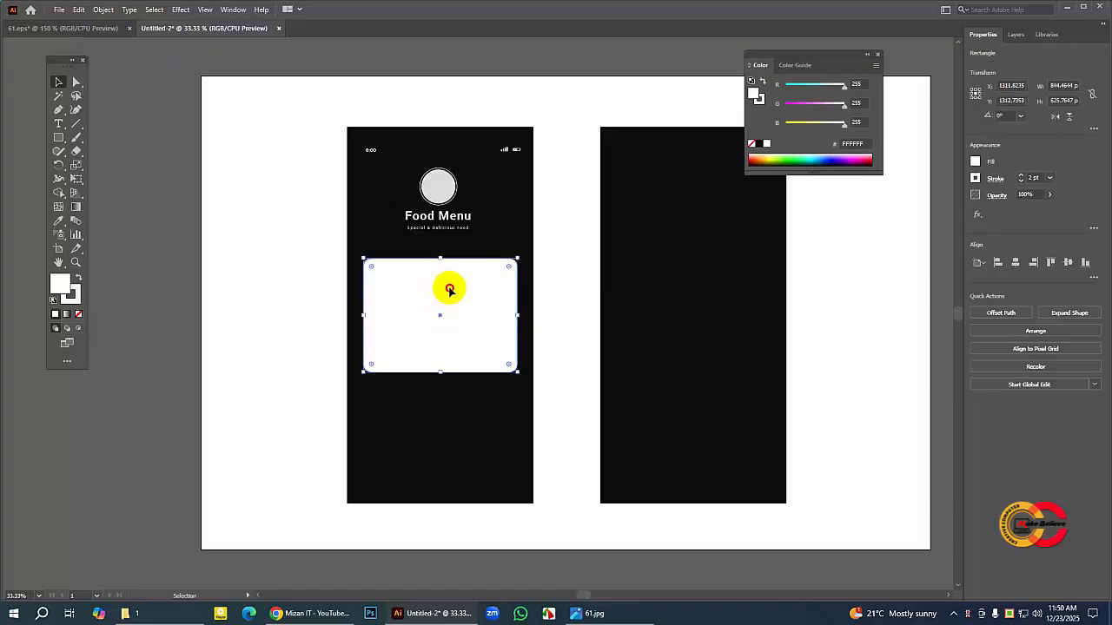
click(473, 292)
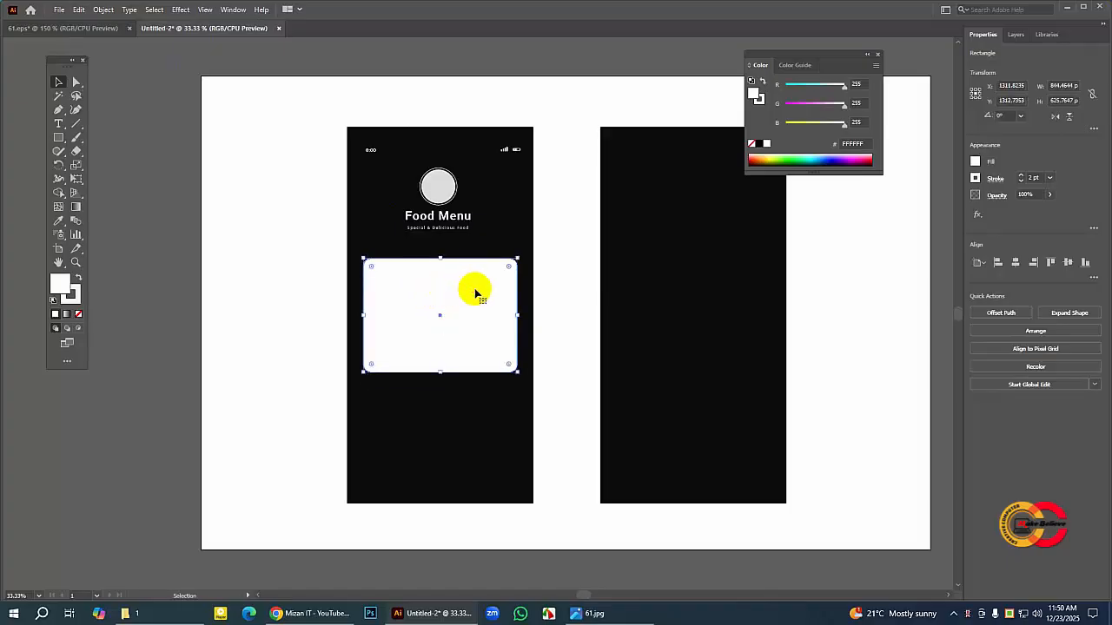
click(459, 302)
drag(460, 303, 460, 302)
click(263, 288)
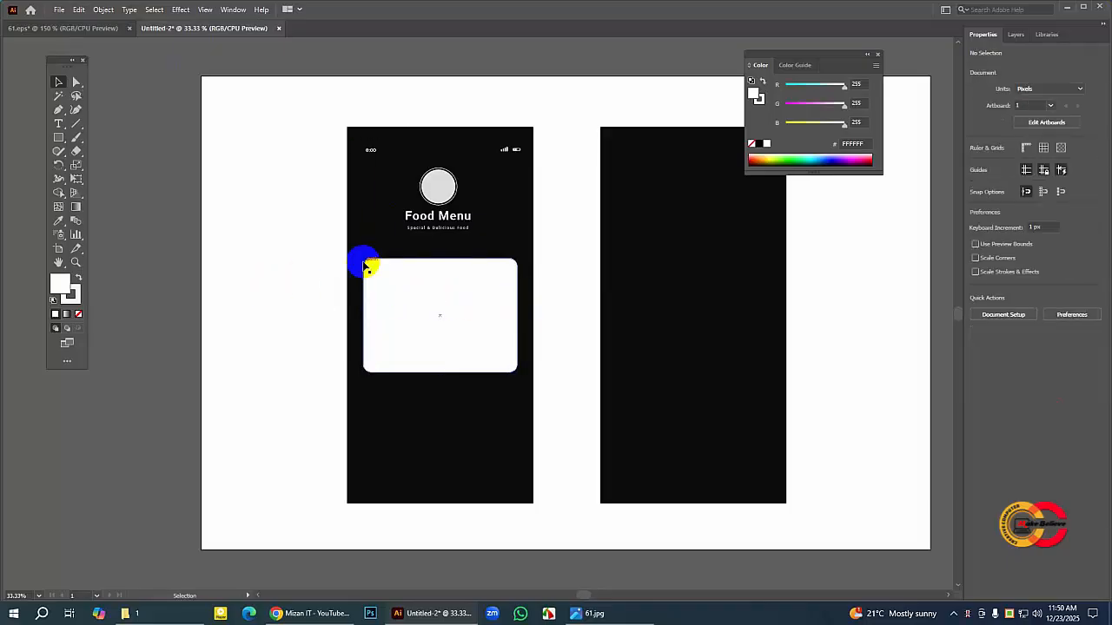
Step: Check the login card's fields in 61.eps, extend the white card's height to about 689 px and raise it slightly
click(90, 27)
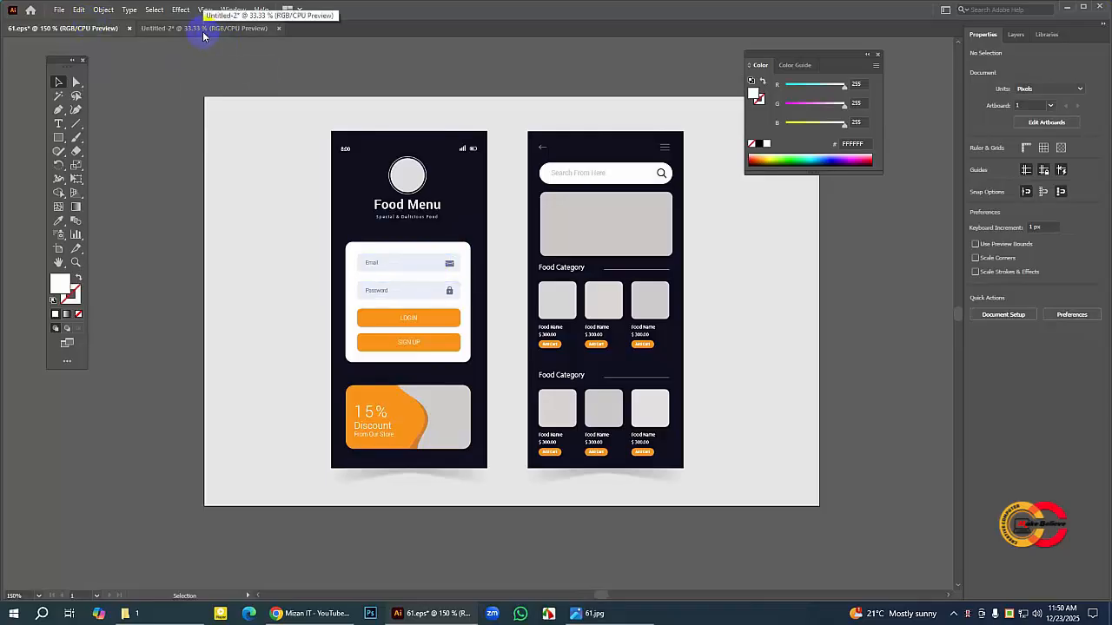
click(421, 271)
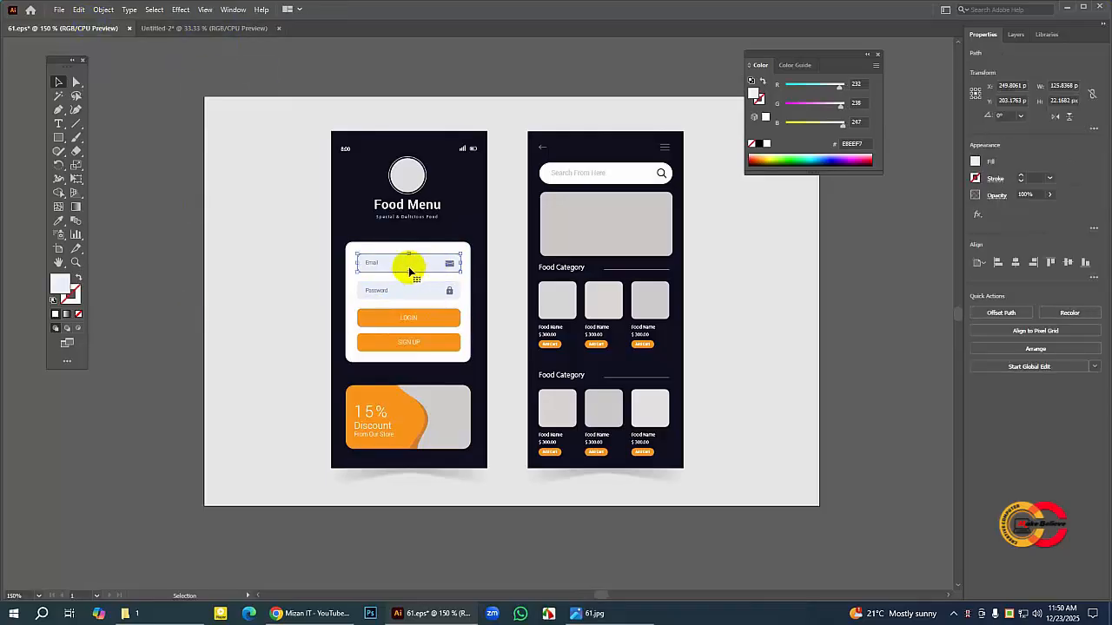
click(405, 290)
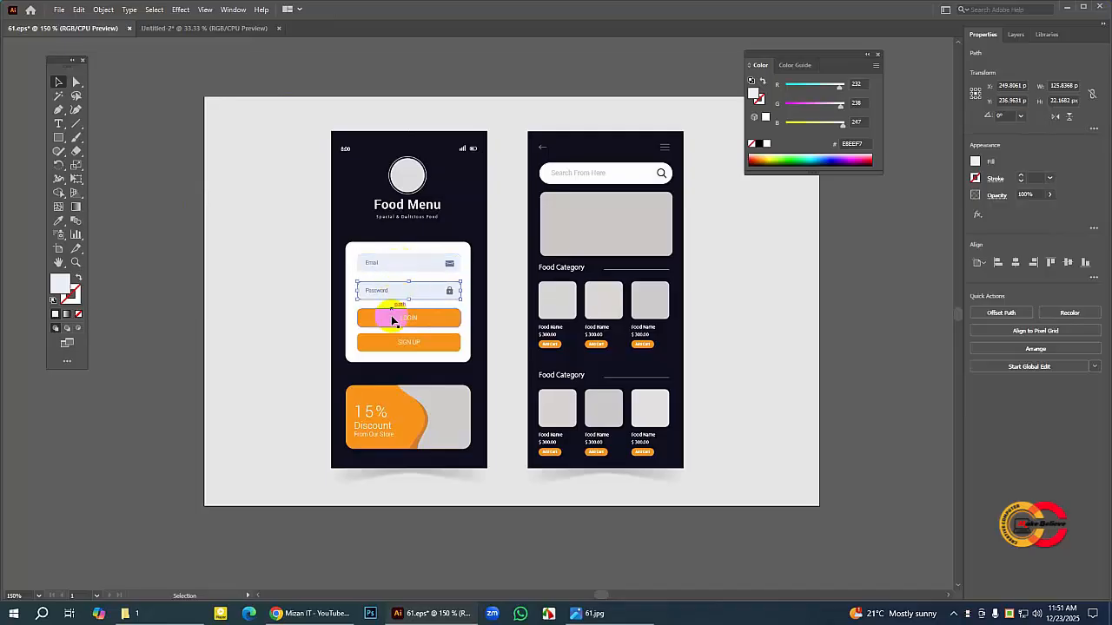
click(157, 30)
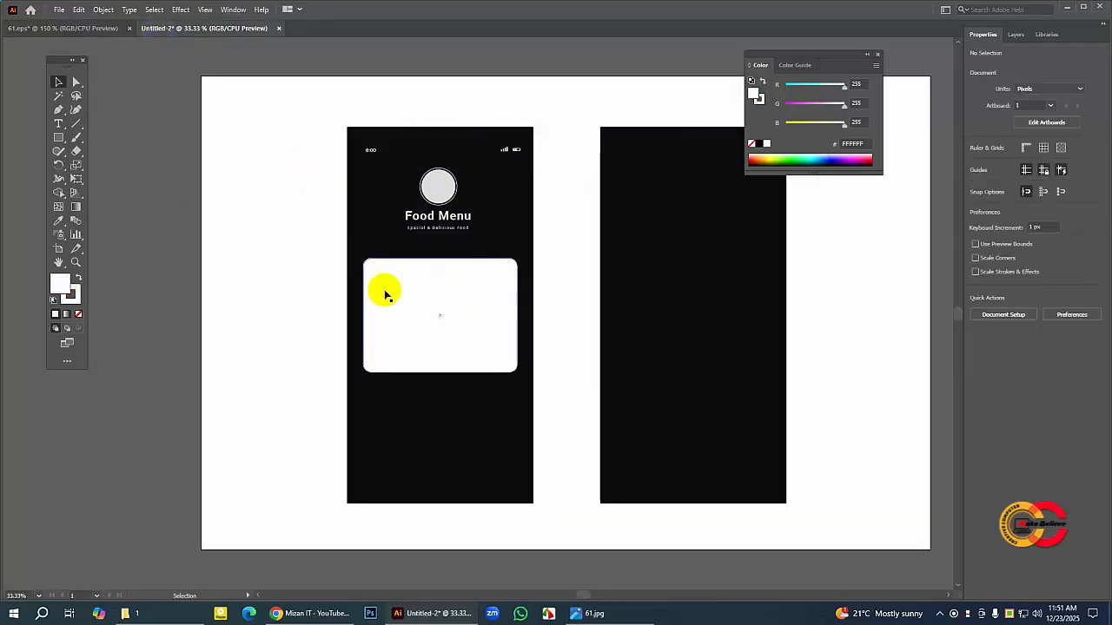
click(441, 345)
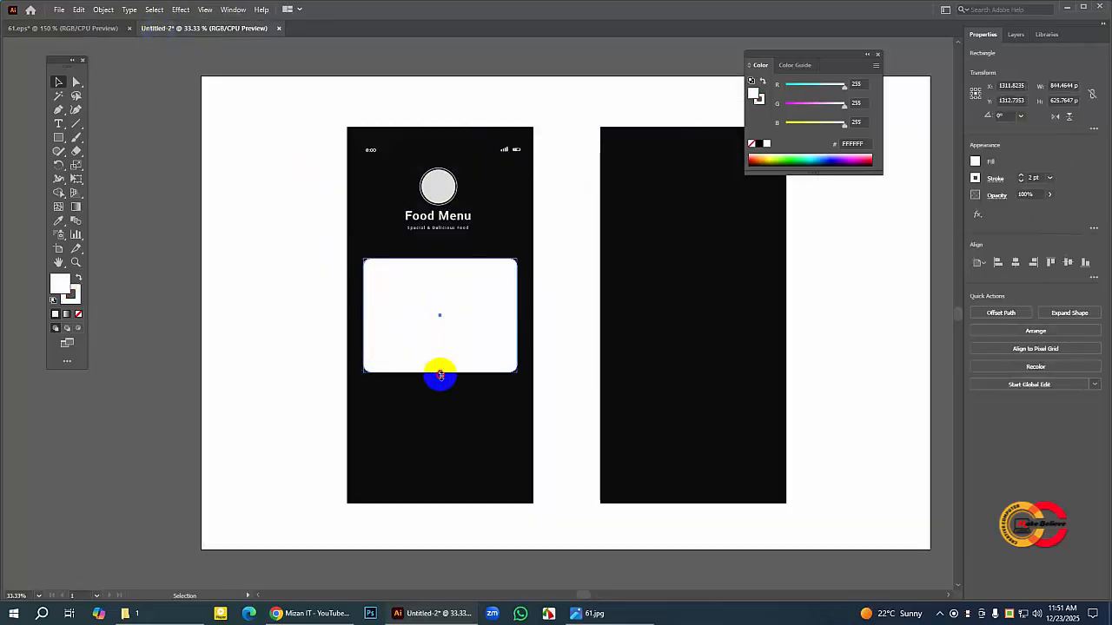
drag(441, 376, 439, 383)
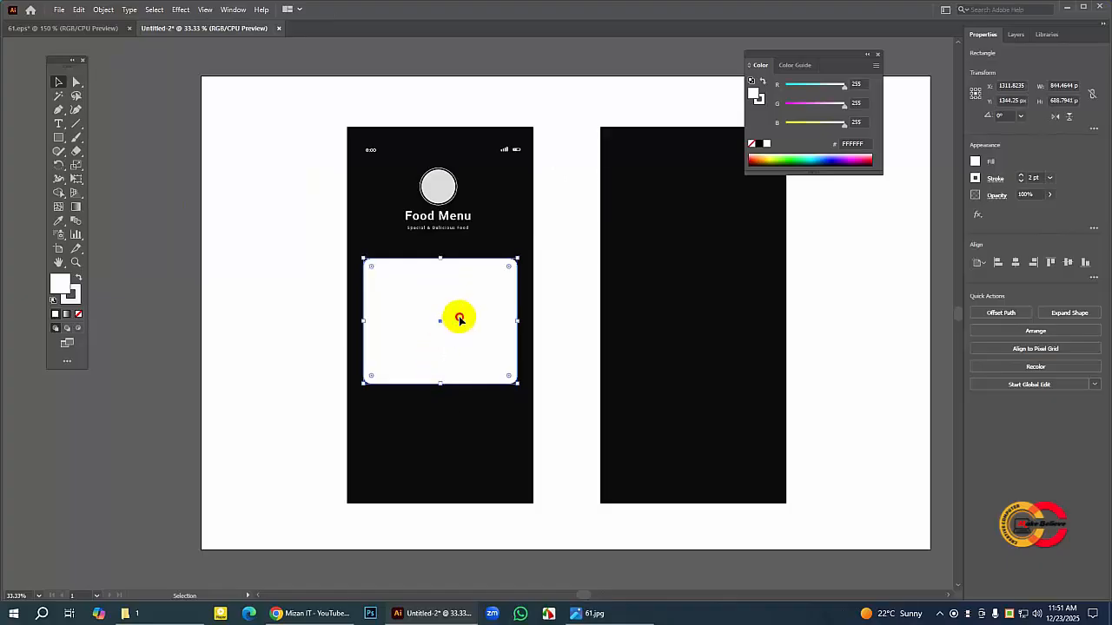
drag(458, 319, 458, 312)
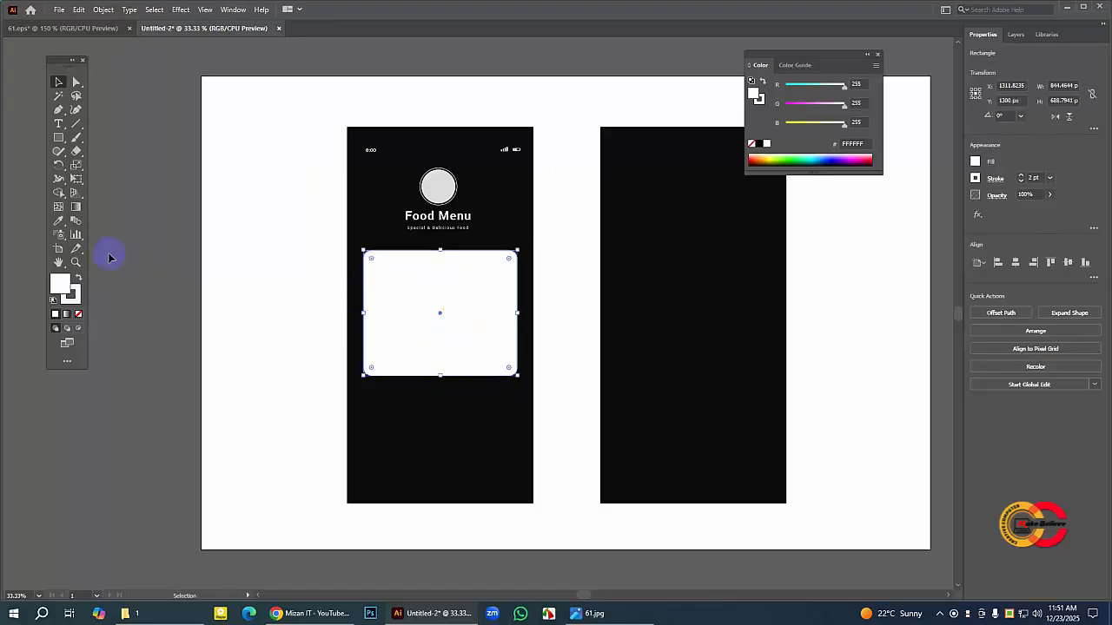
Step: Nudge the white card about 5 px to the right to center it on the left screen
click(76, 263)
click(444, 313)
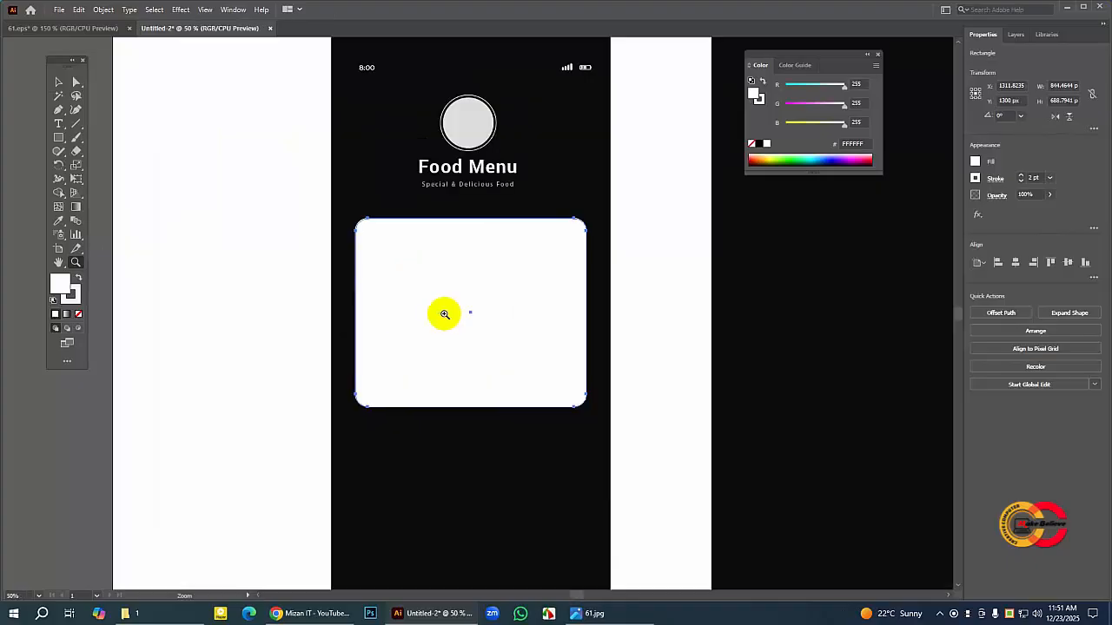
click(479, 308)
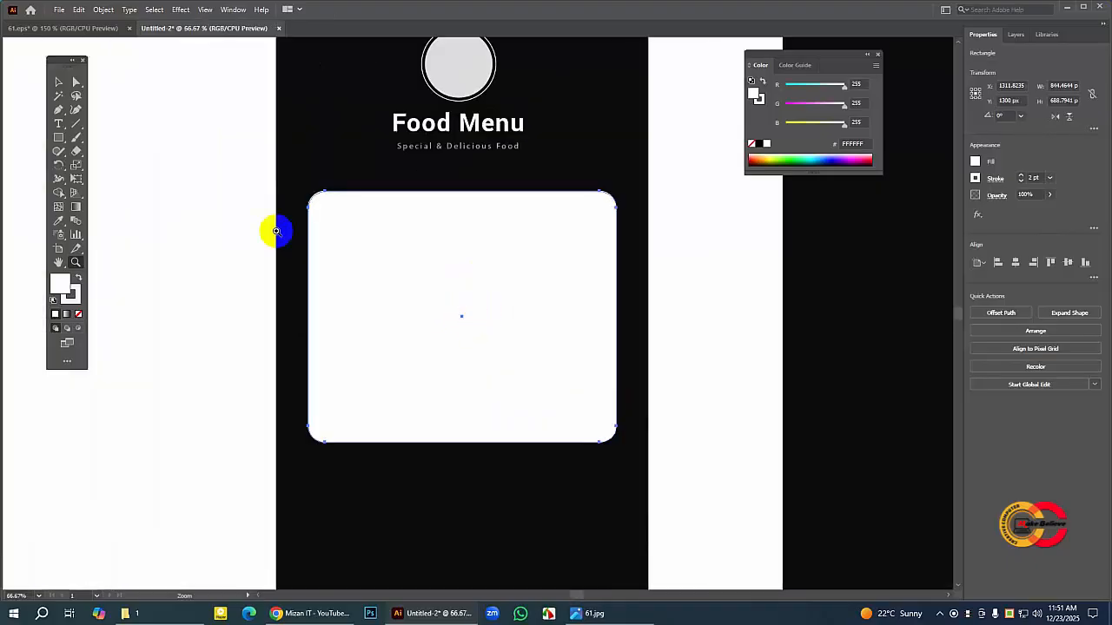
click(59, 81)
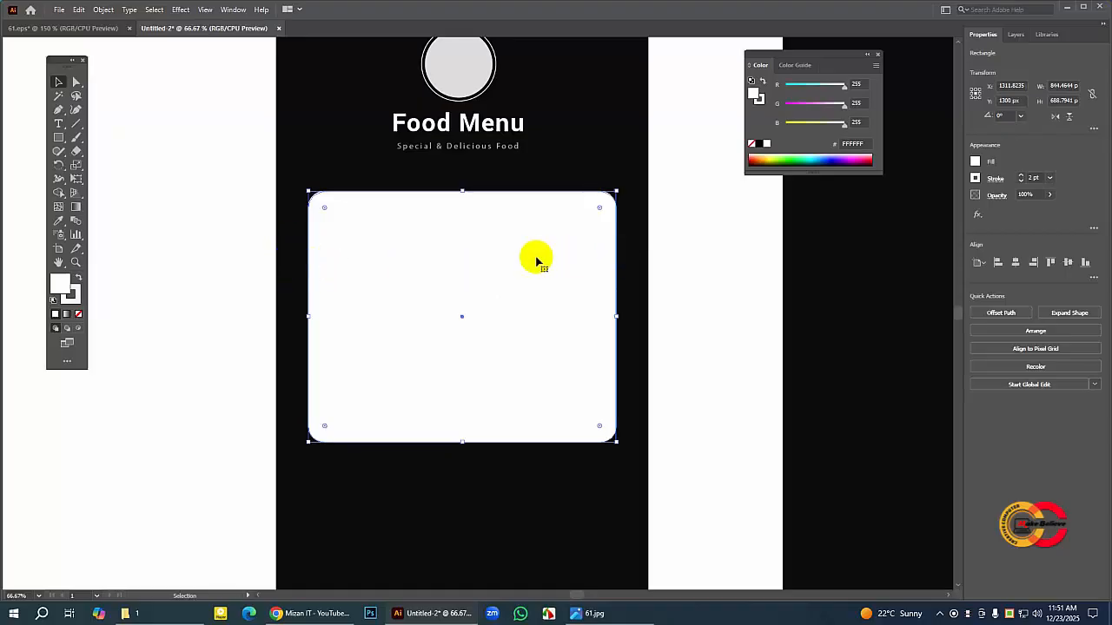
key(Right)
key(Right)
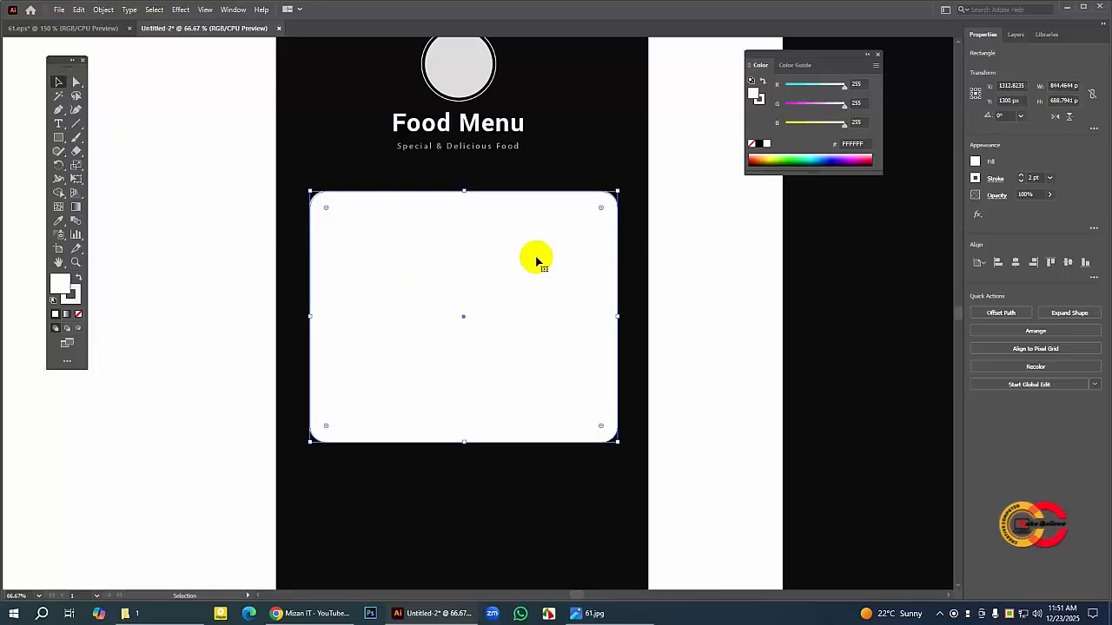
key(Right)
key(Left)
key(Right)
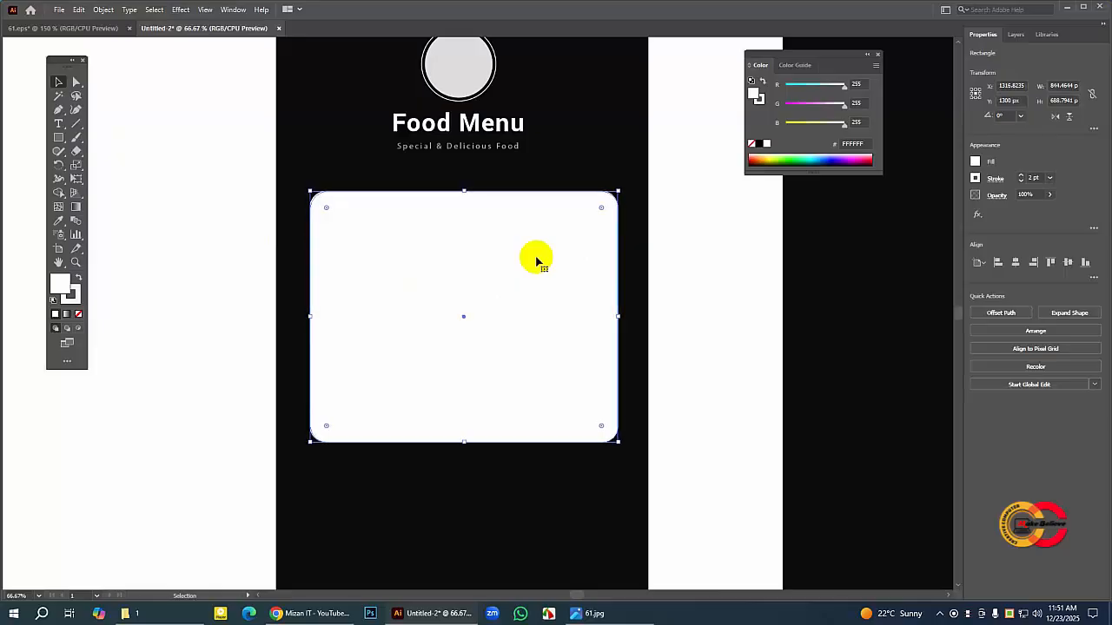
click(675, 289)
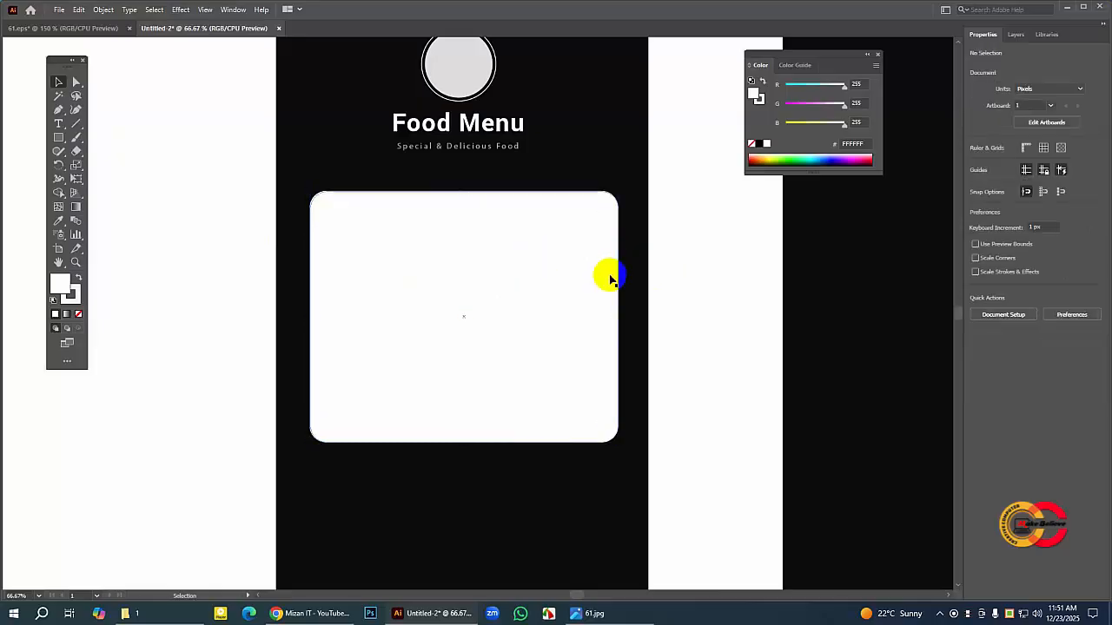
Step: Check the login card in 61.eps and draw a field rectangle about 694 × 116 px in the upper part of the white card
click(104, 29)
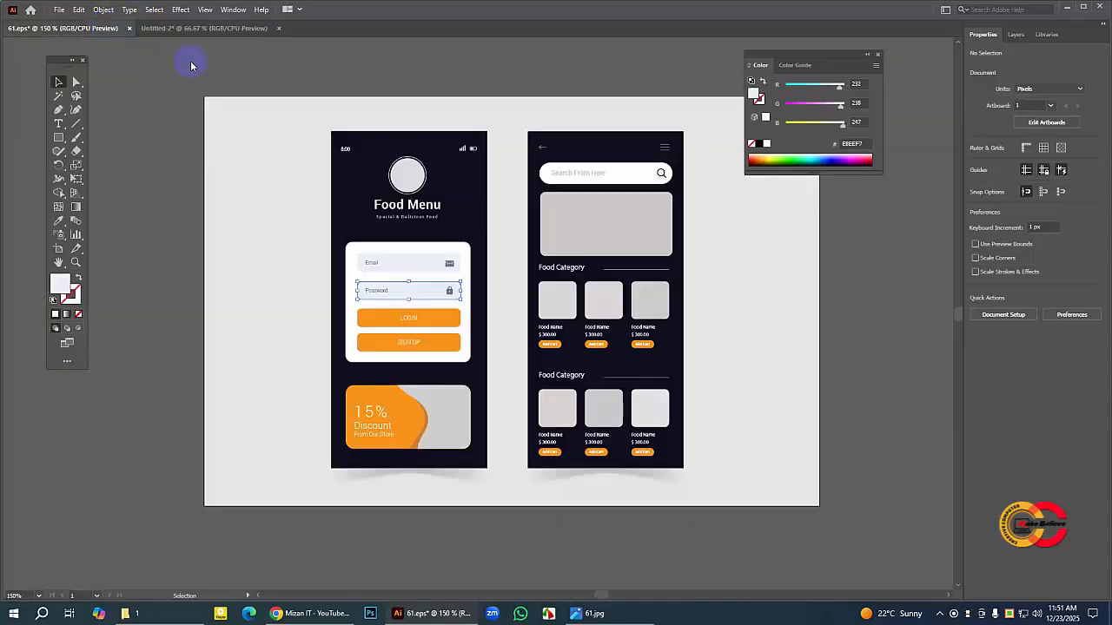
click(199, 31)
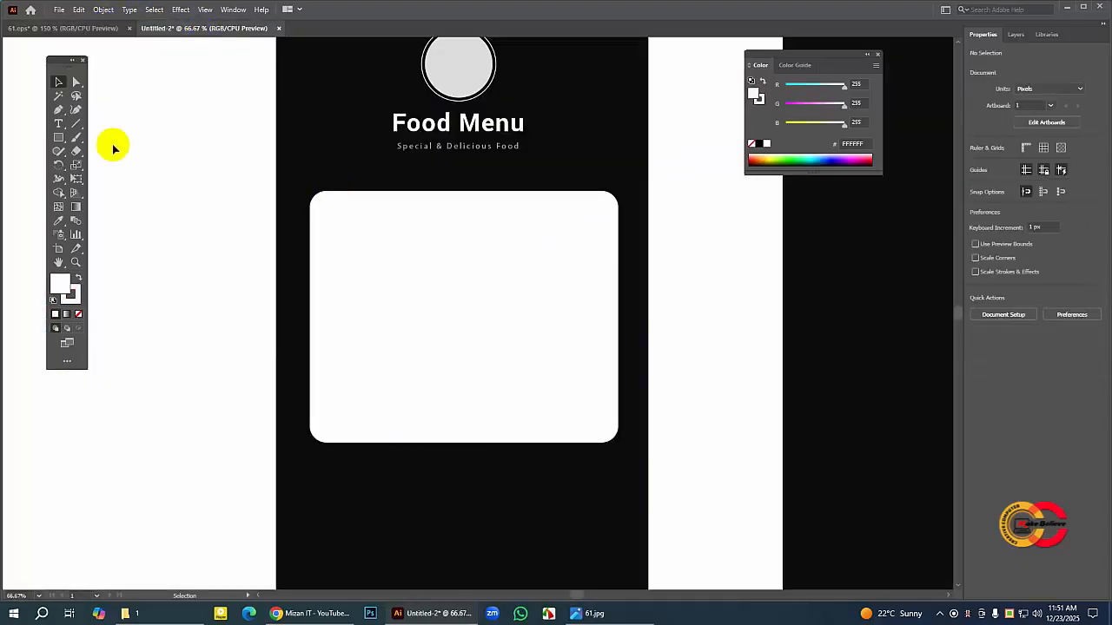
click(60, 136)
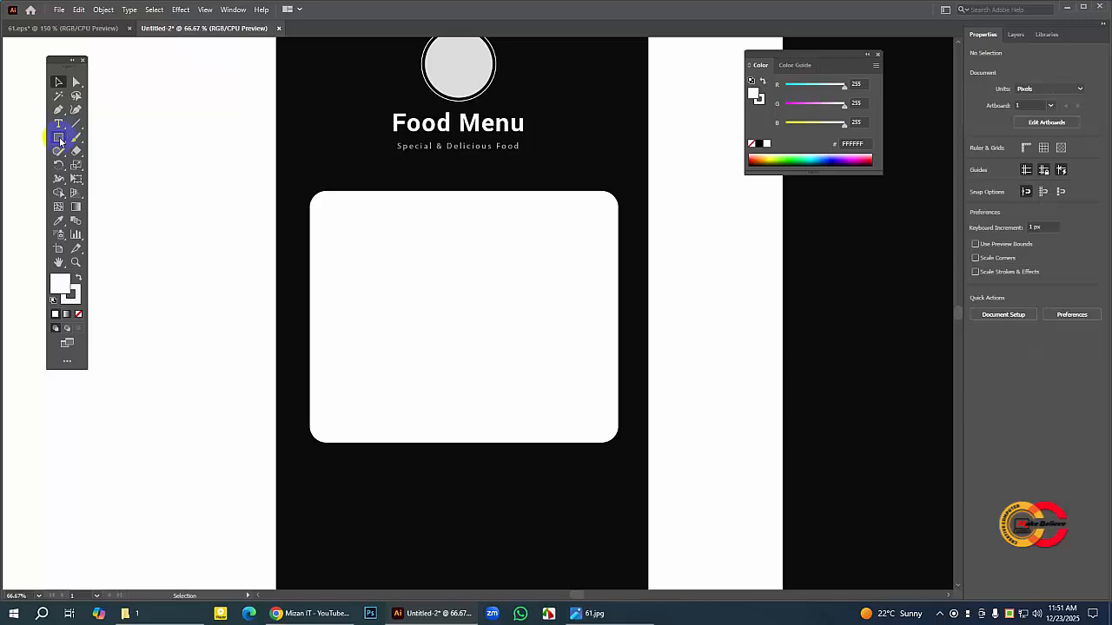
drag(60, 141, 108, 139)
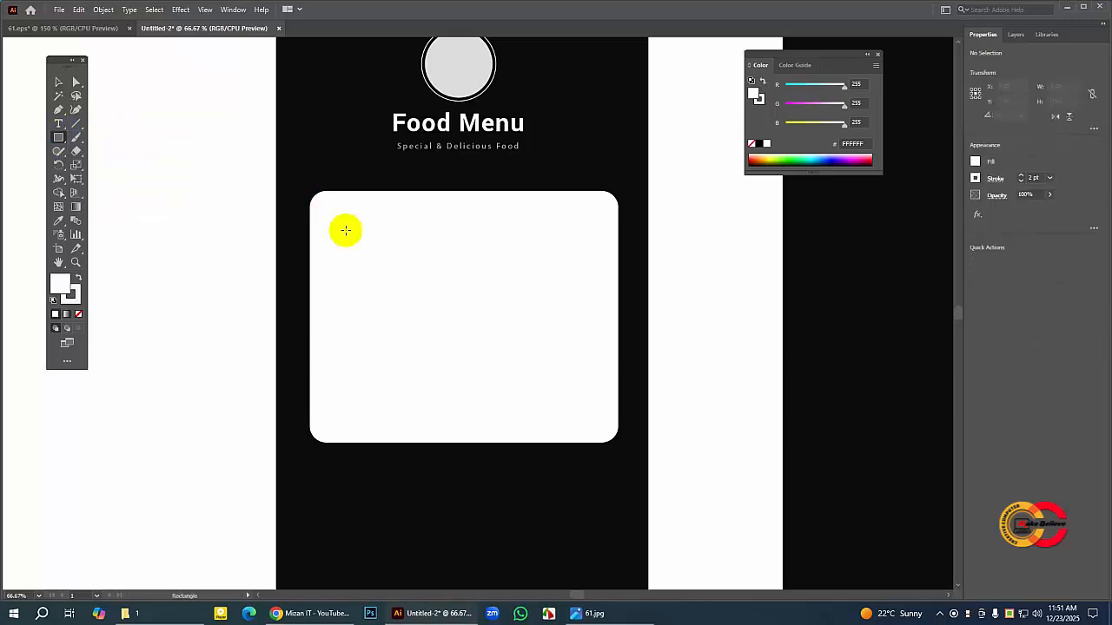
drag(339, 235, 591, 276)
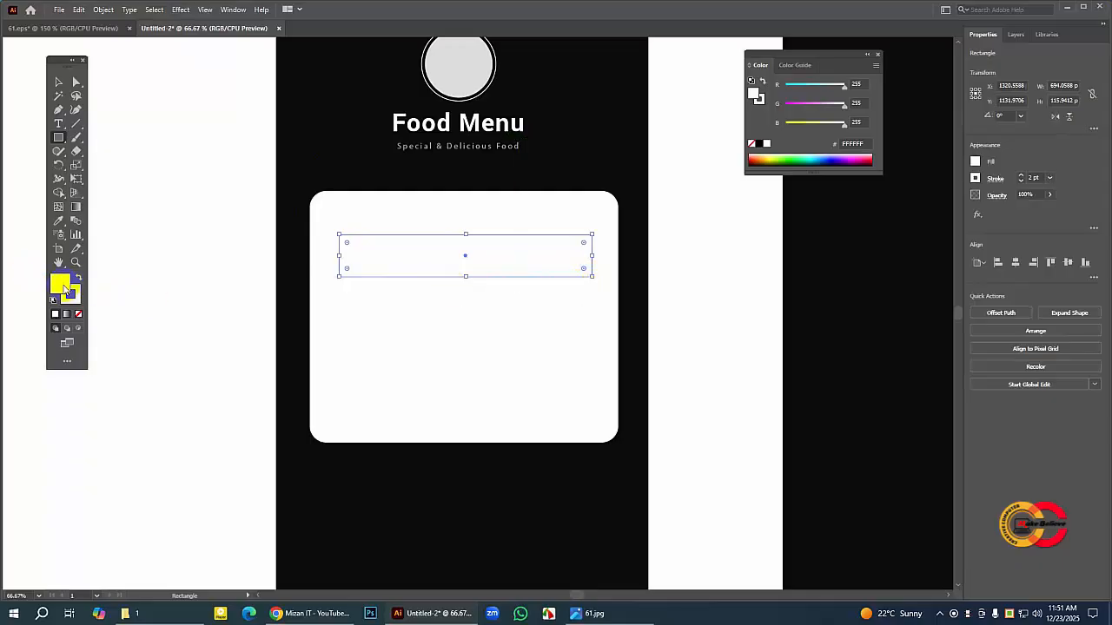
Step: Remove the field rectangle's stroke and fill it with light gray D8D6D6
click(76, 297)
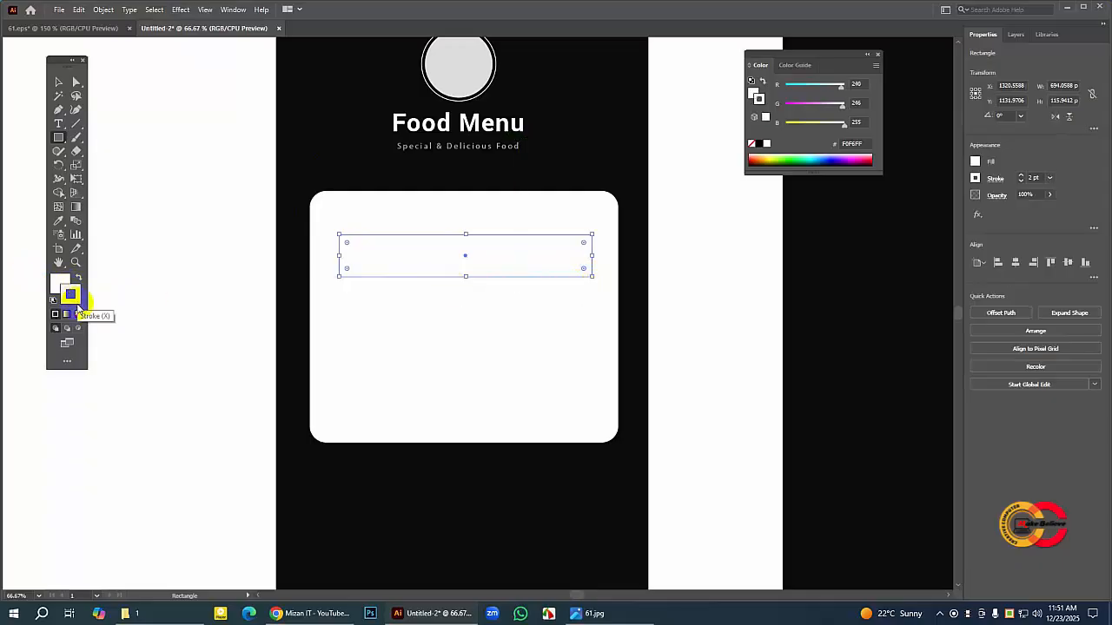
click(78, 314)
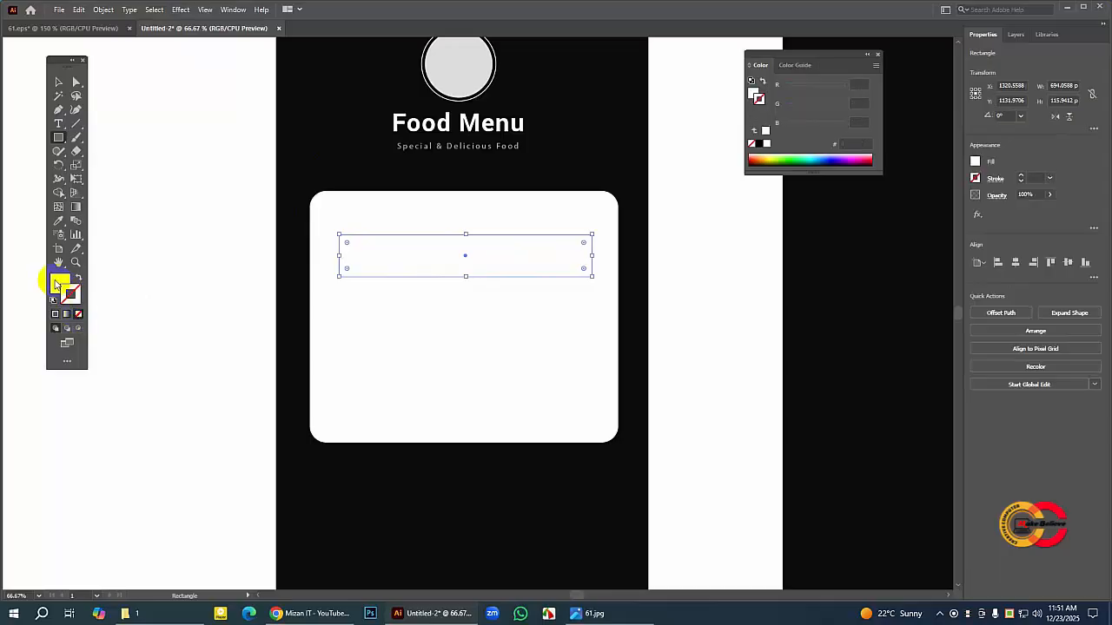
click(59, 283)
double_click(58, 283)
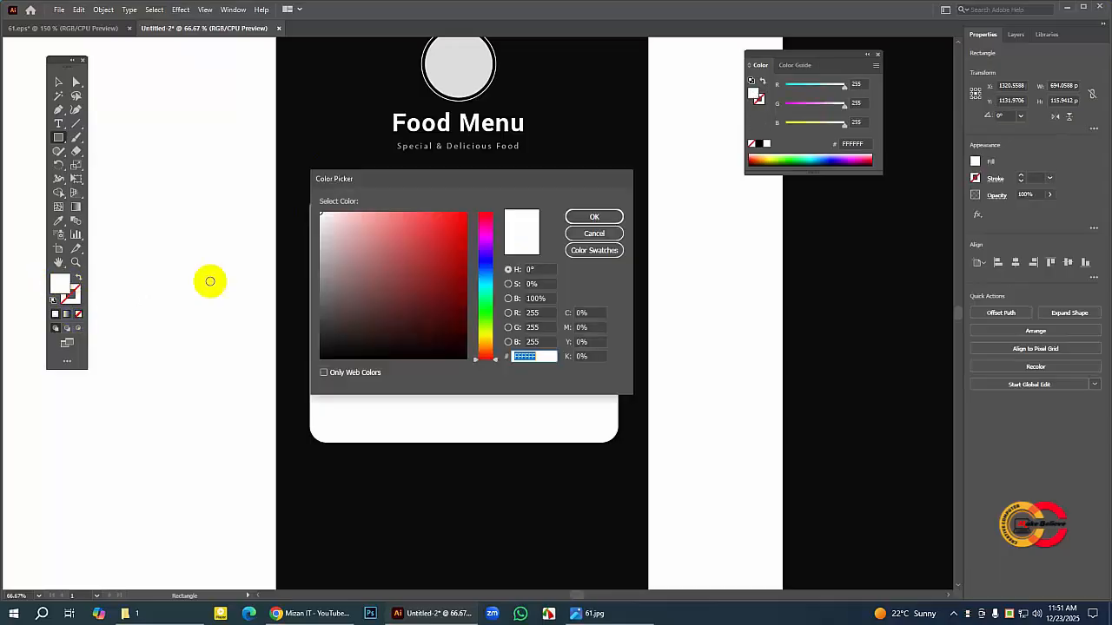
click(321, 233)
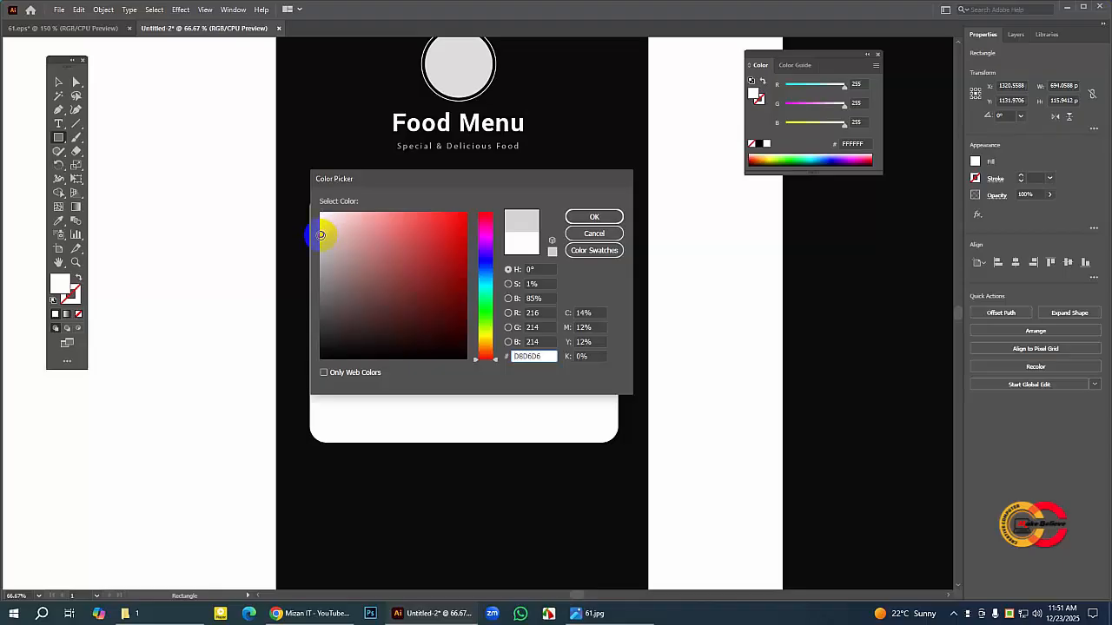
click(594, 217)
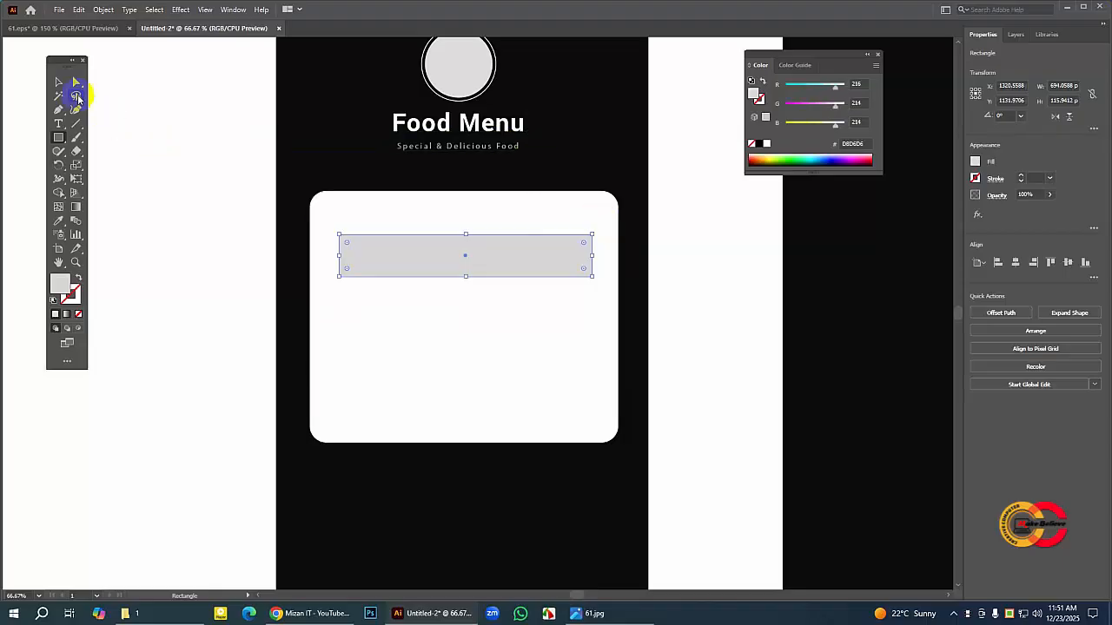
Step: Round the gray field's four corners to about 21 px, using the login fields in 61.eps as reference
click(144, 79)
click(444, 256)
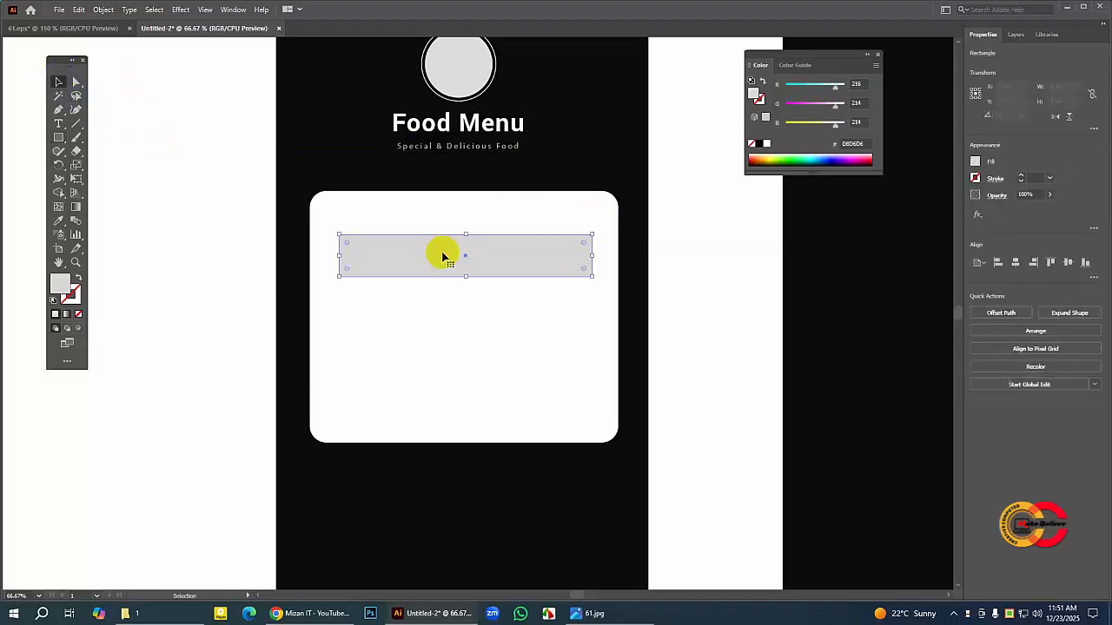
click(78, 27)
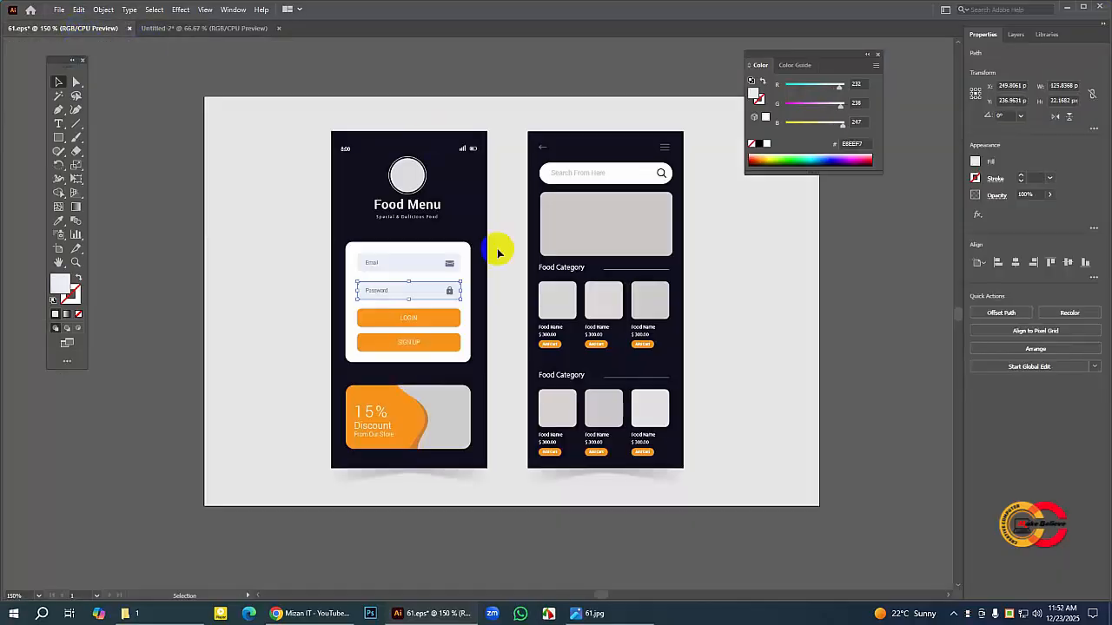
click(191, 29)
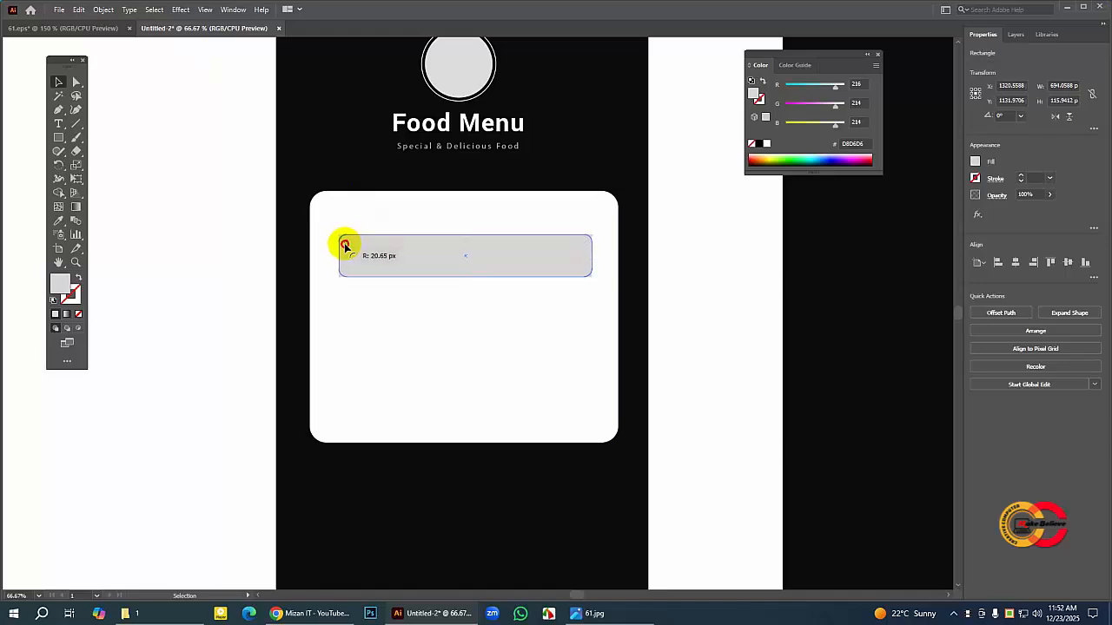
drag(345, 246, 322, 231)
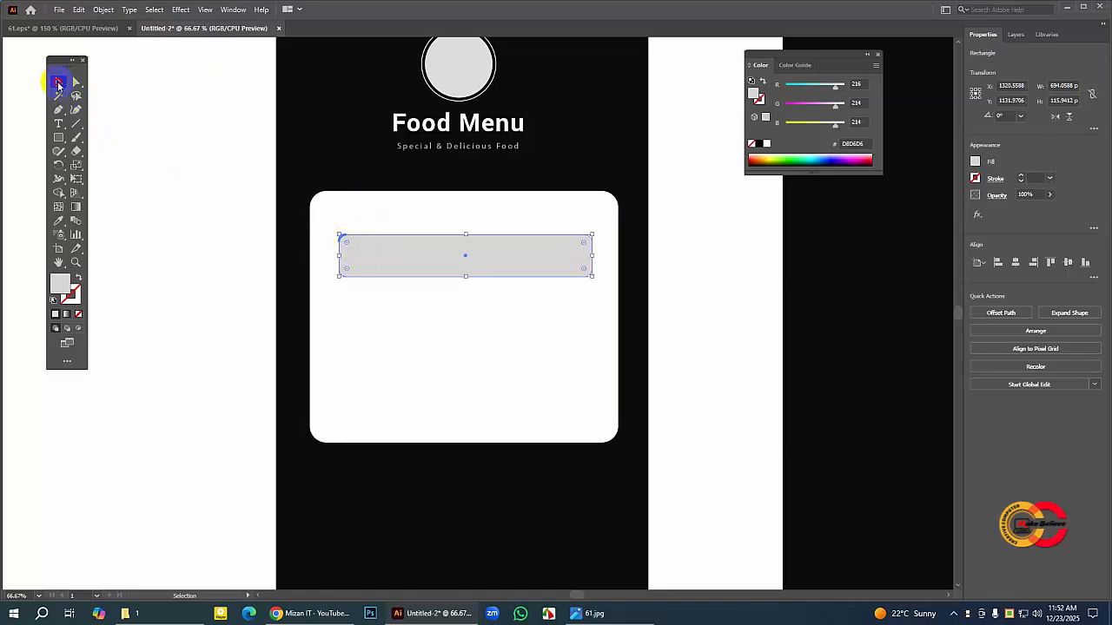
click(149, 79)
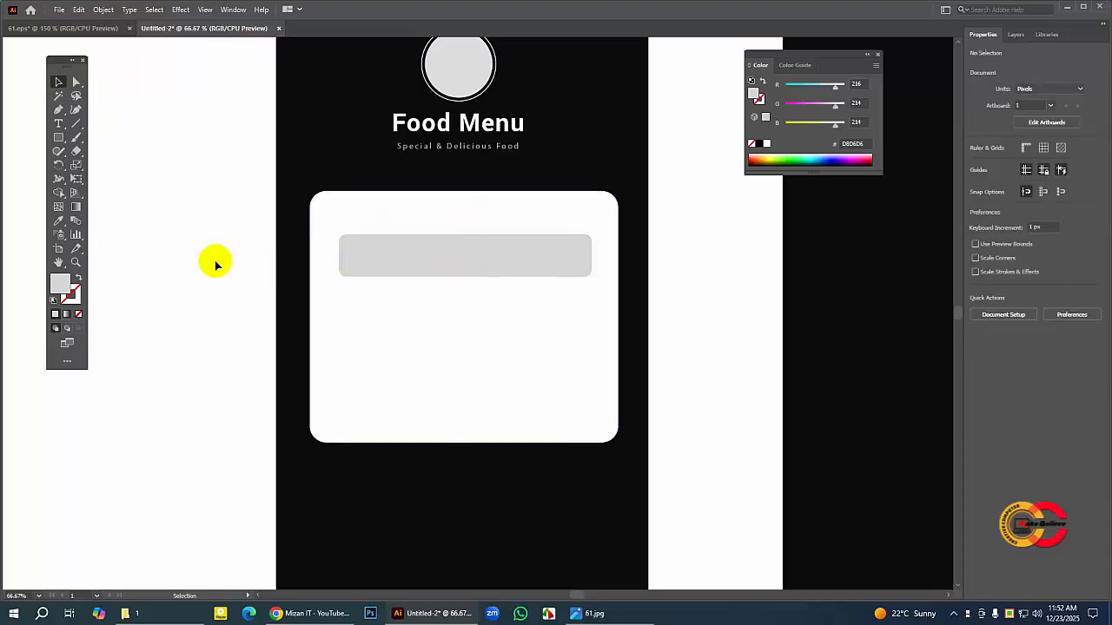
Step: Remove the stroke from the white login card
click(323, 209)
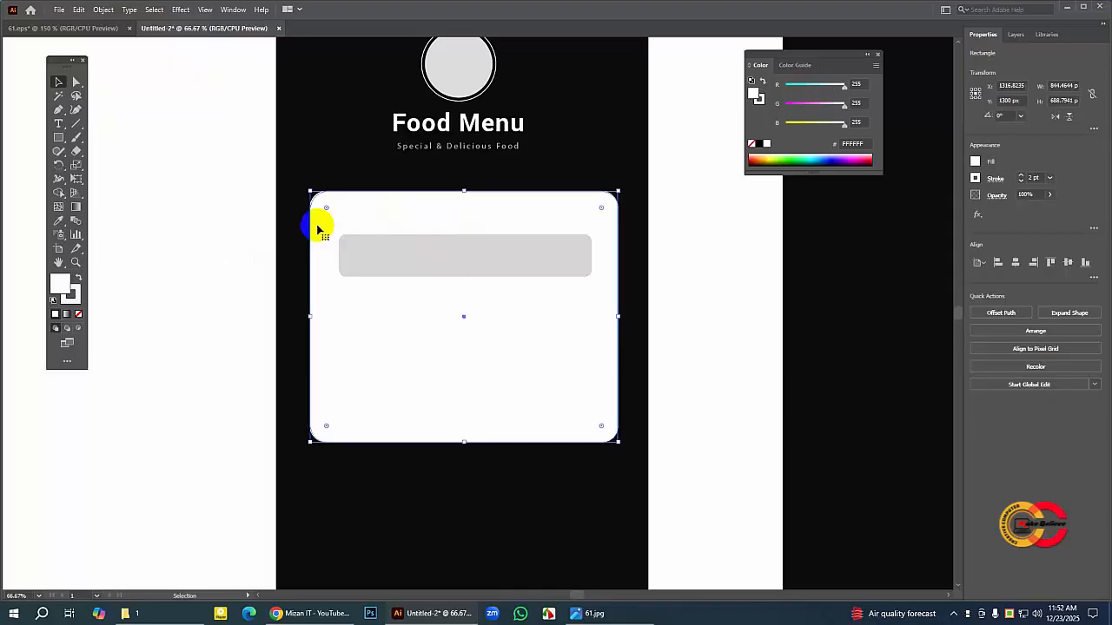
click(77, 299)
click(79, 314)
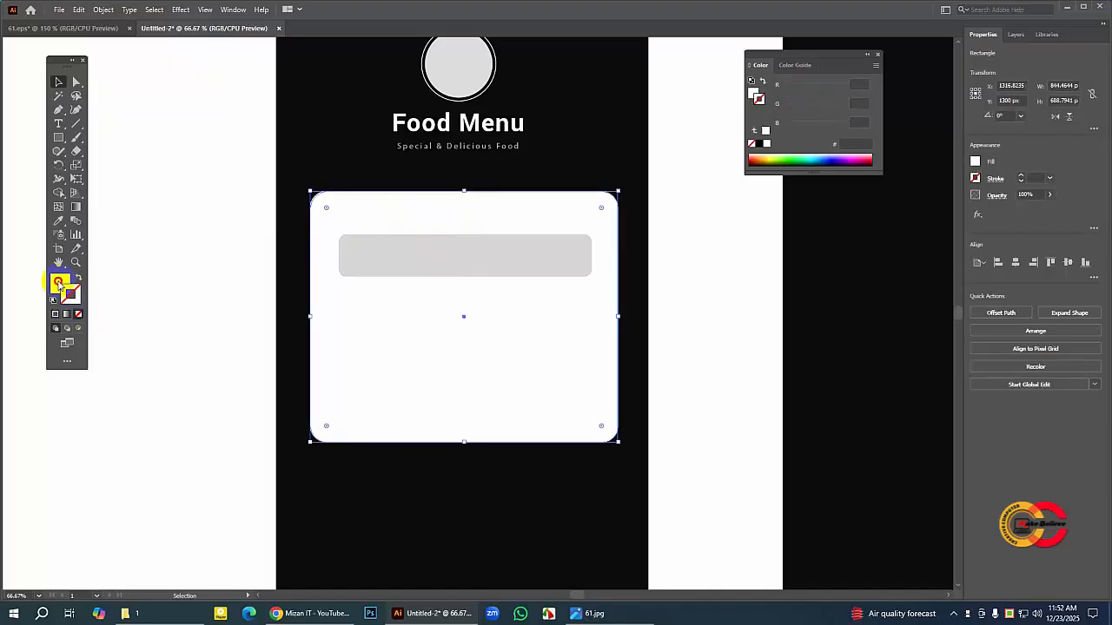
Step: Check the field labels in 61.eps, add a text object below the gray field and set its font to Roboto Light
click(461, 251)
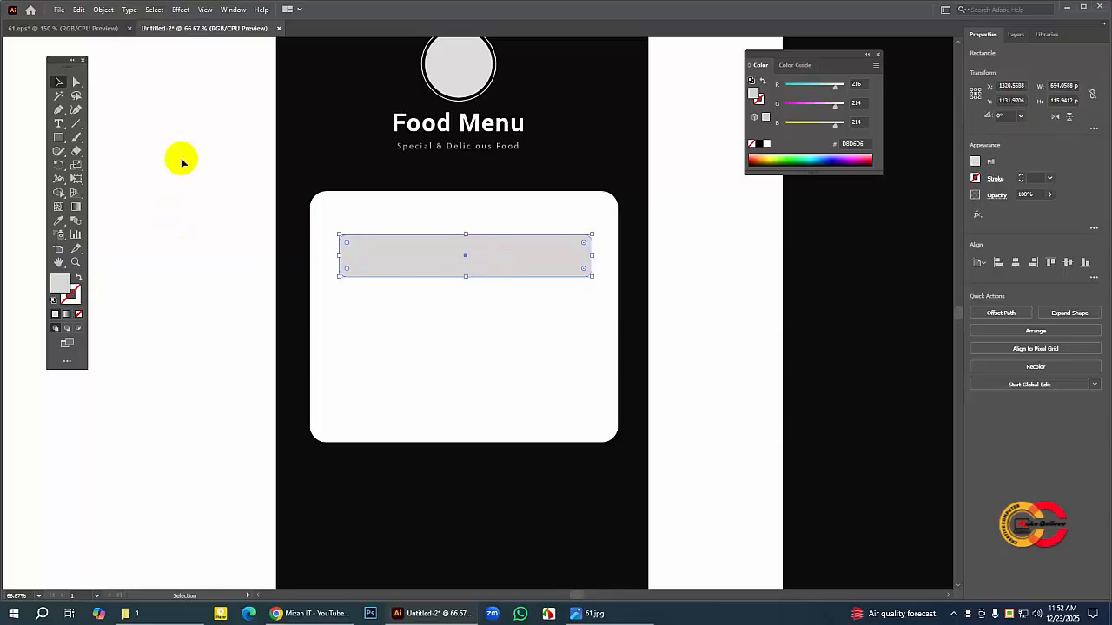
click(84, 31)
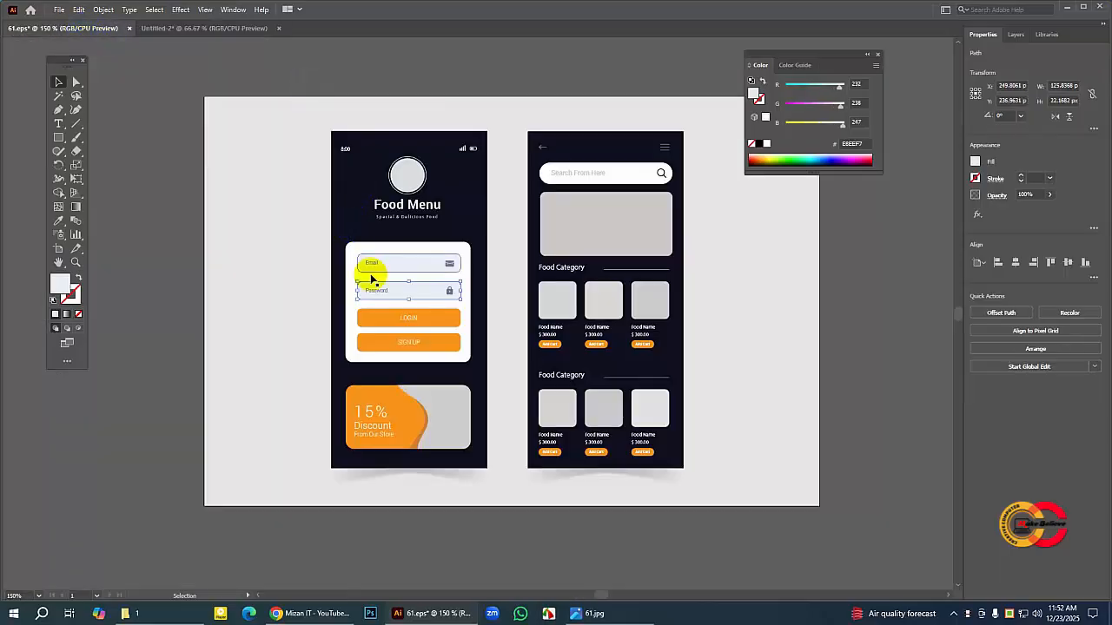
click(374, 286)
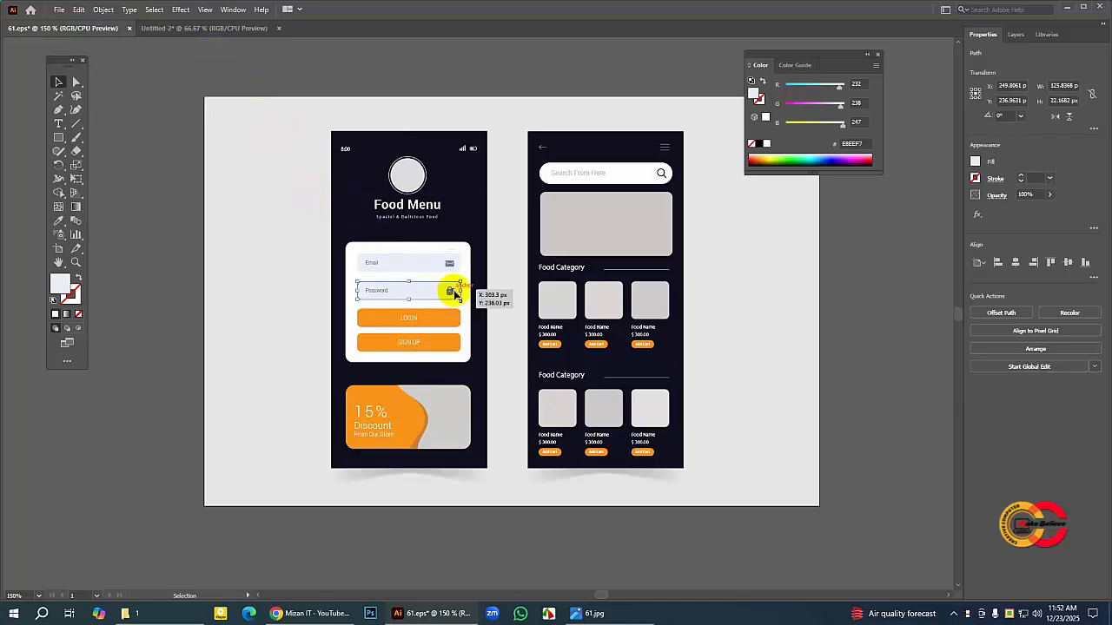
click(204, 29)
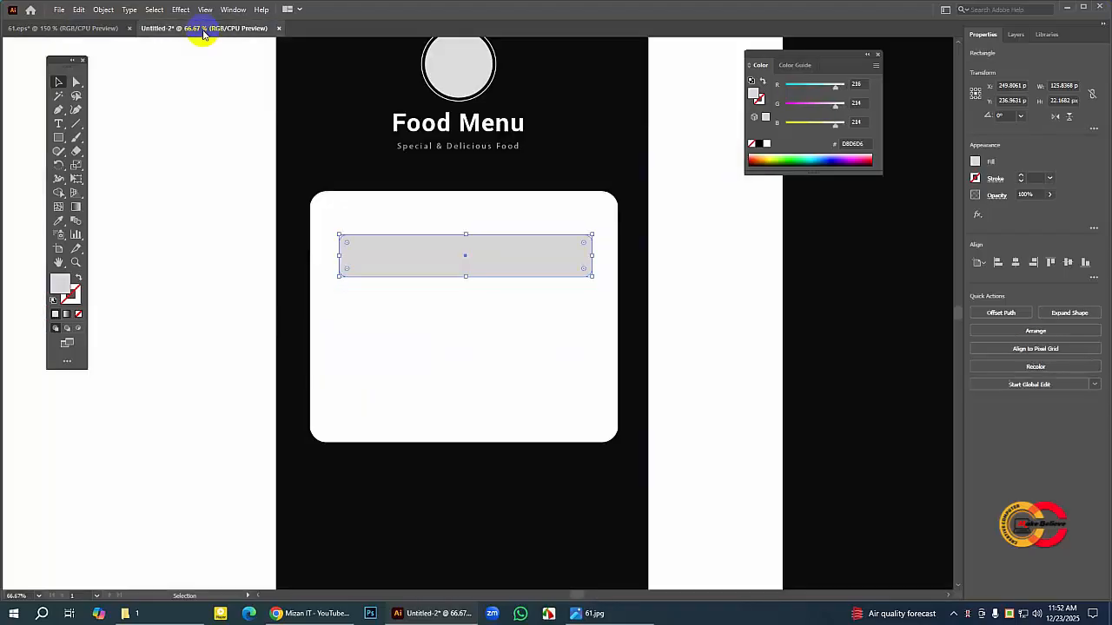
click(60, 124)
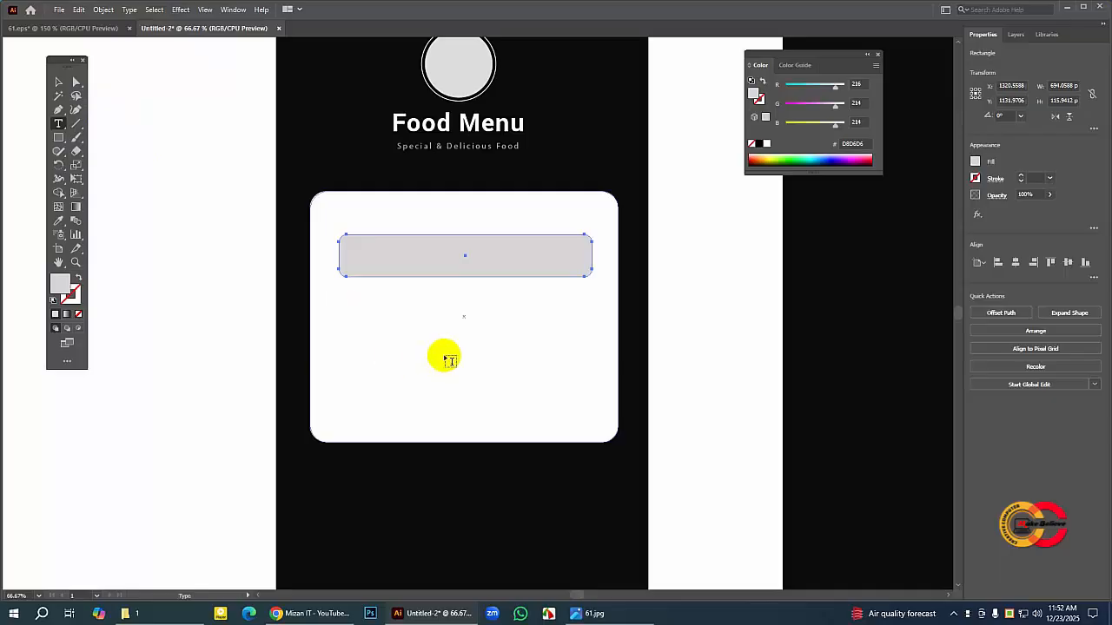
click(449, 357)
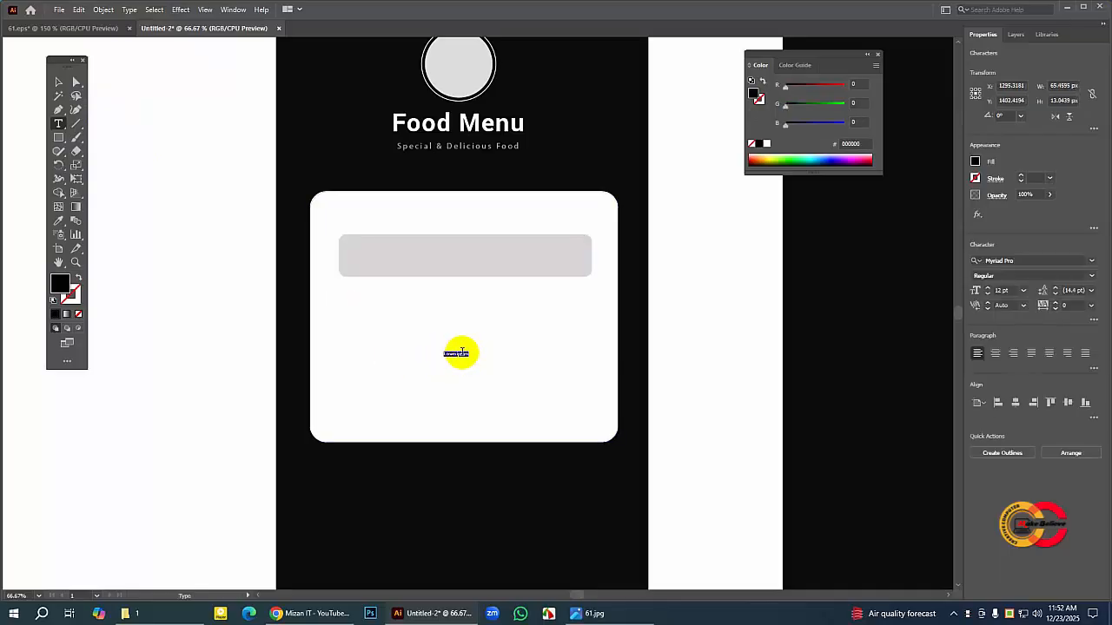
click(1021, 261)
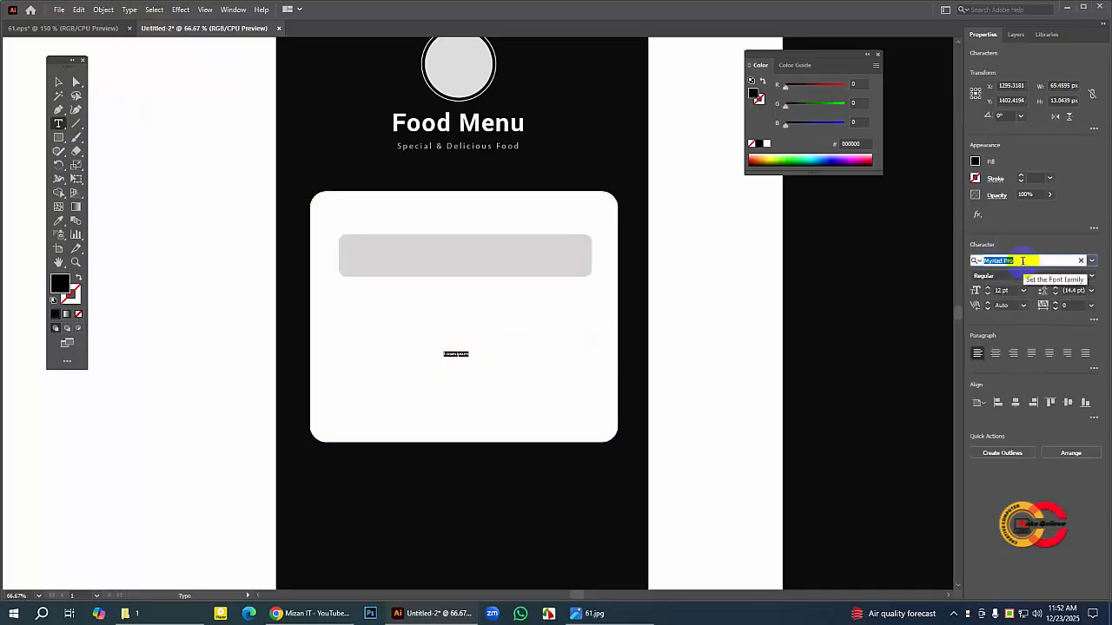
text(পগ)
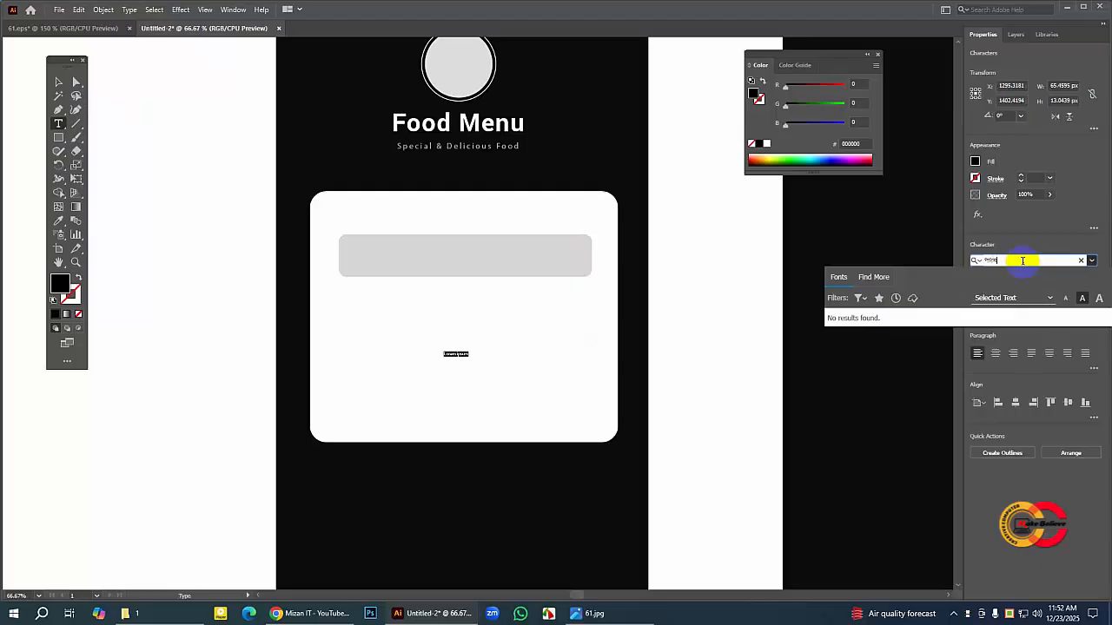
key(BackSpace)
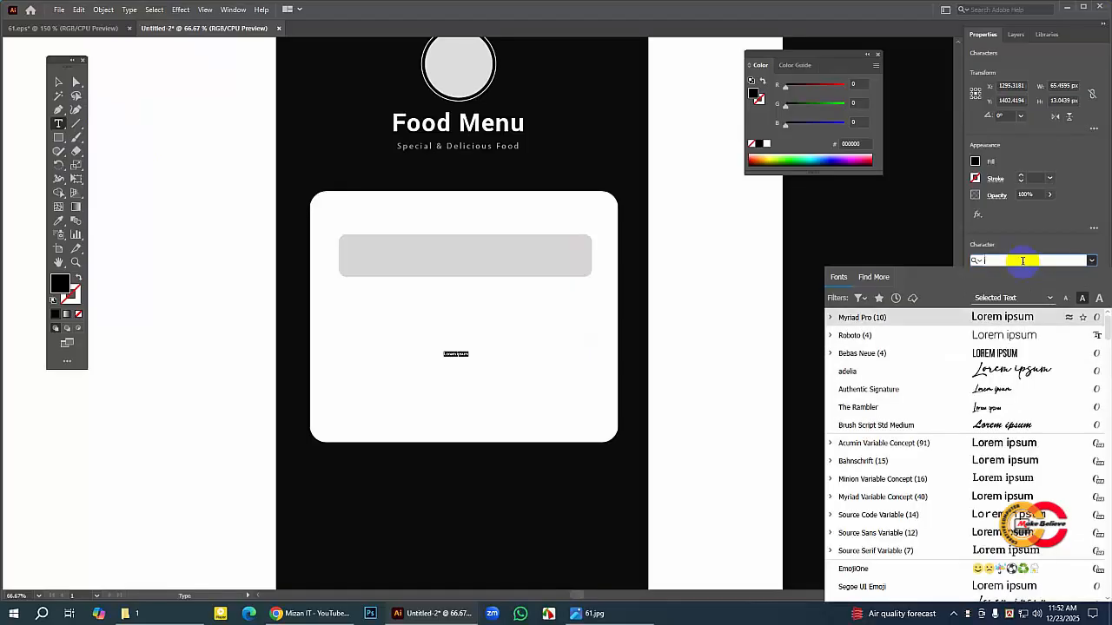
text(robo)
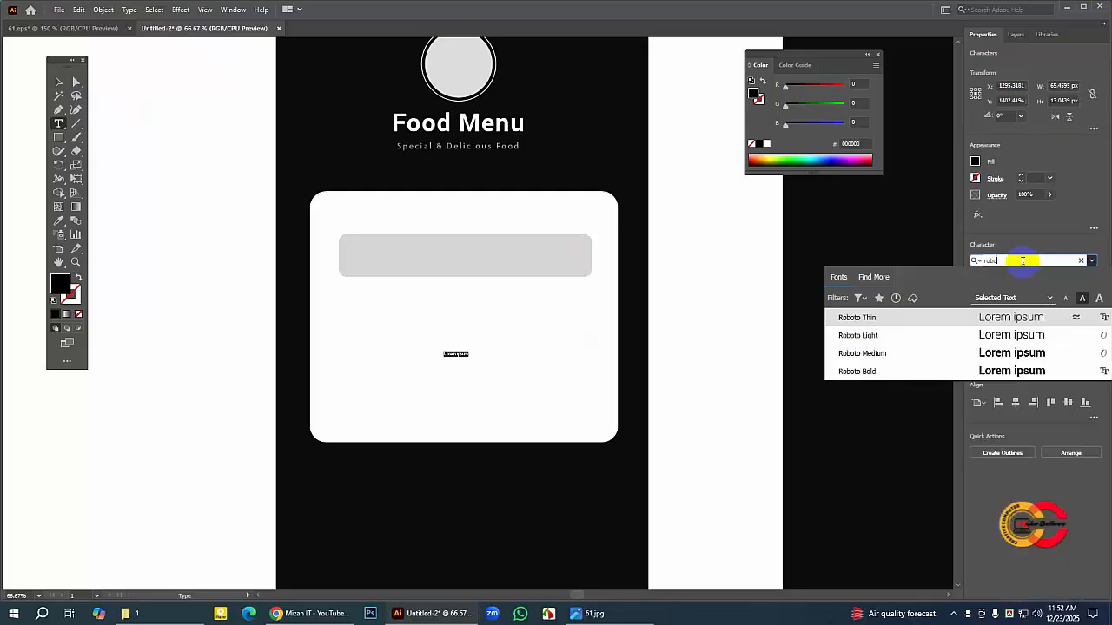
click(1004, 335)
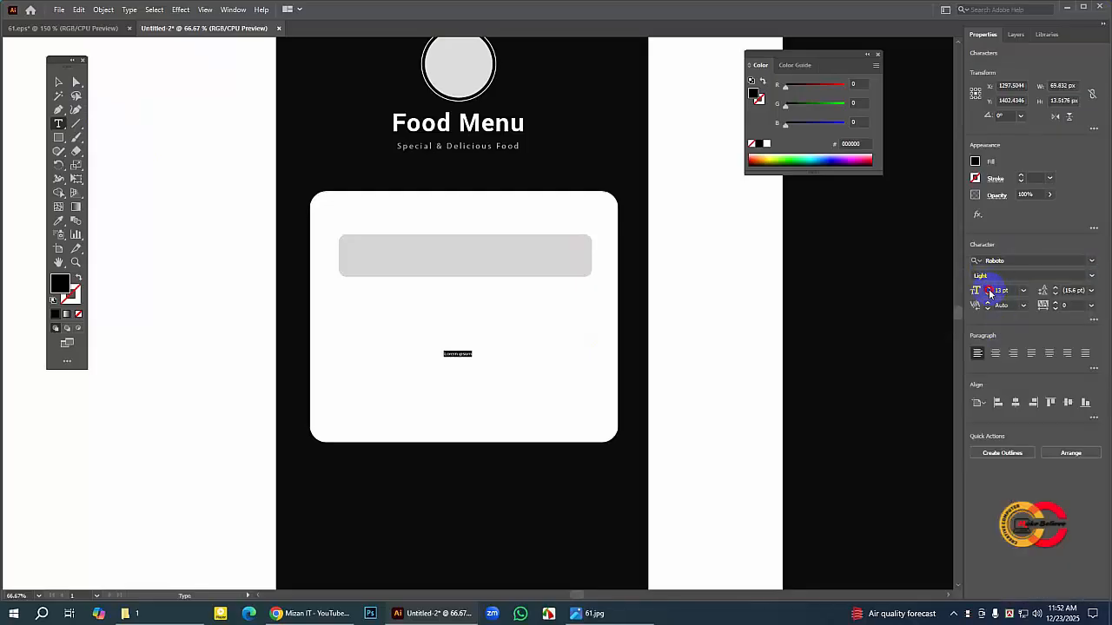
Step: Set the new text's size to 30 pt and its wording to "Email :"
click(987, 289)
click(987, 289)
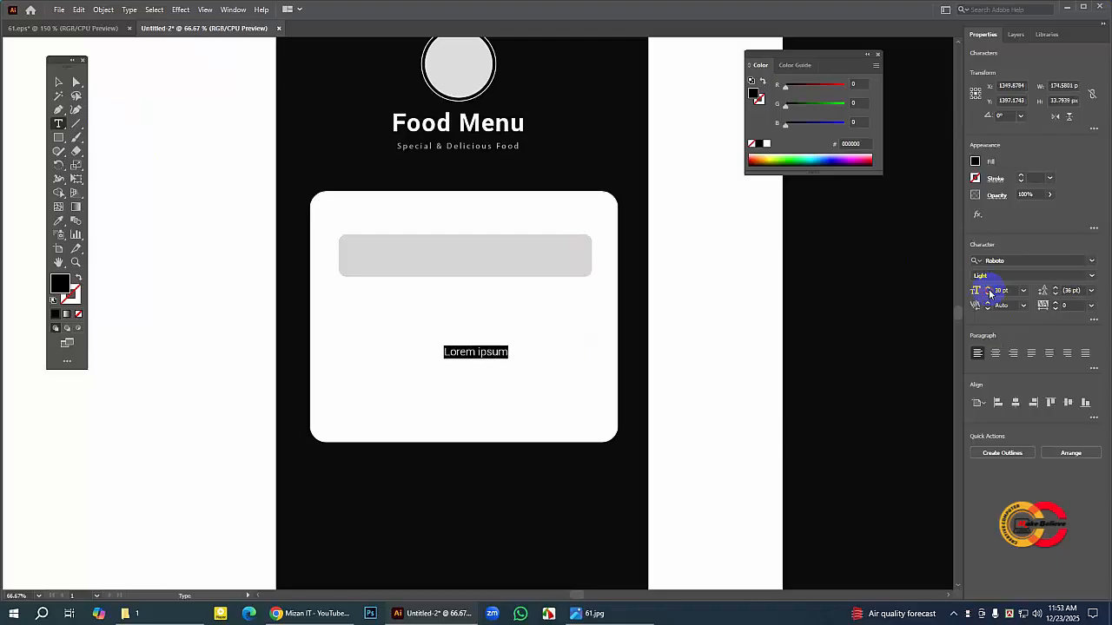
text(Email)
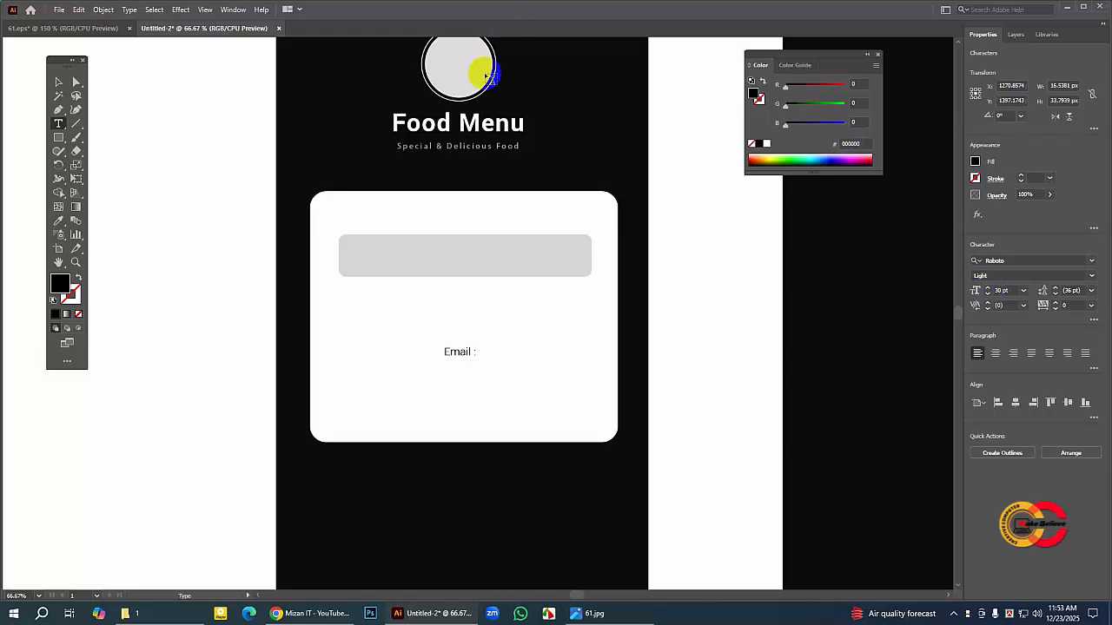
Step: Move the "Email :" label into the left end of the gray field and colour it medium gray 8E8E8E
click(57, 84)
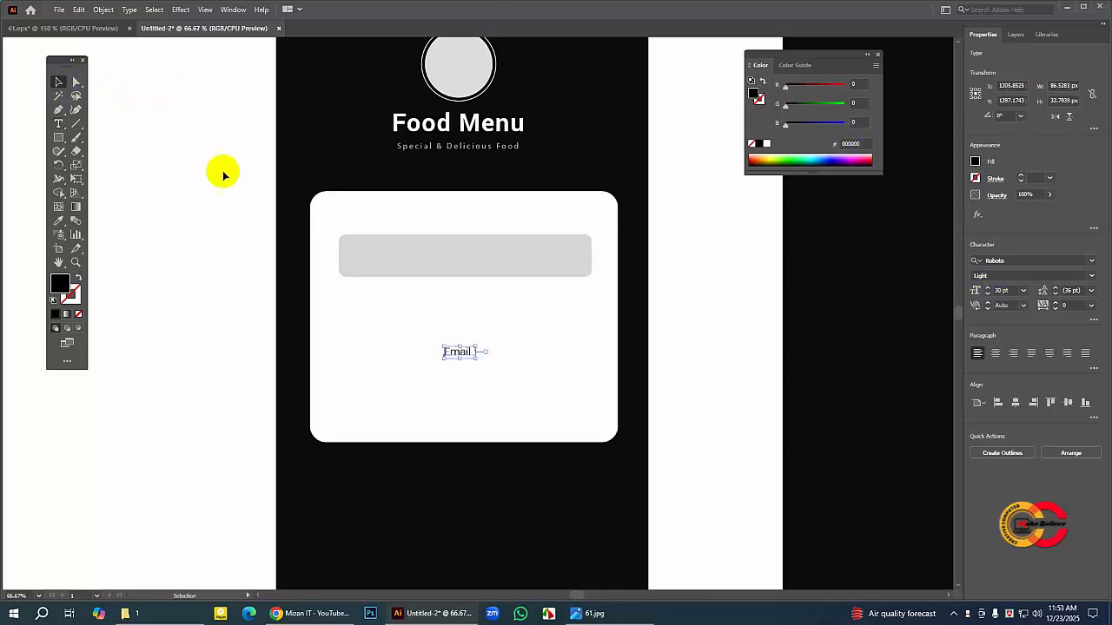
drag(463, 354, 380, 258)
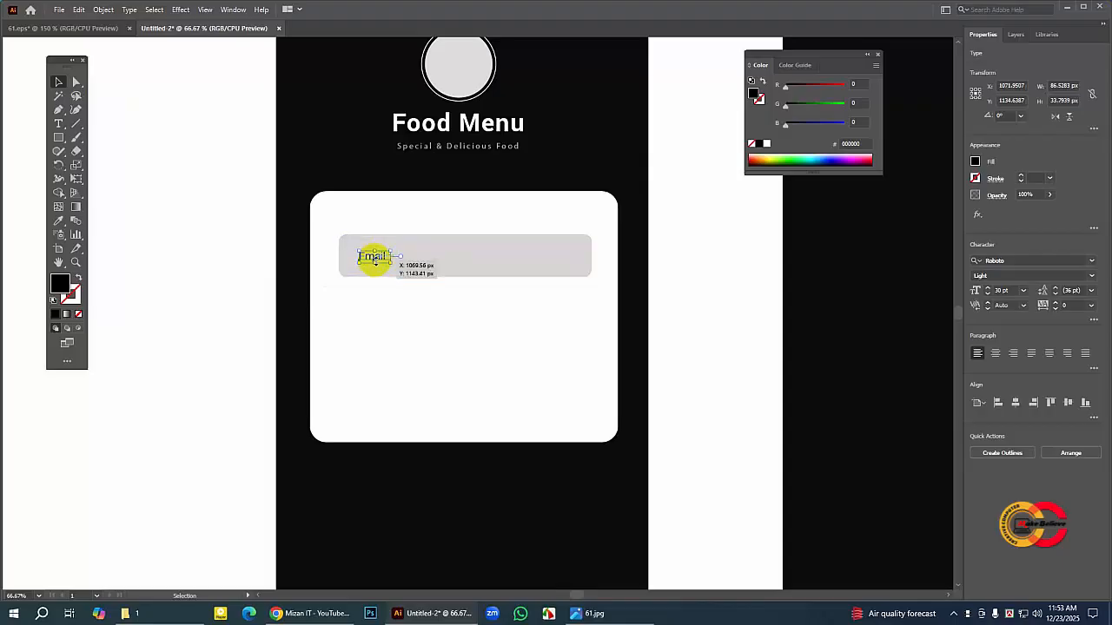
double_click(61, 285)
click(319, 258)
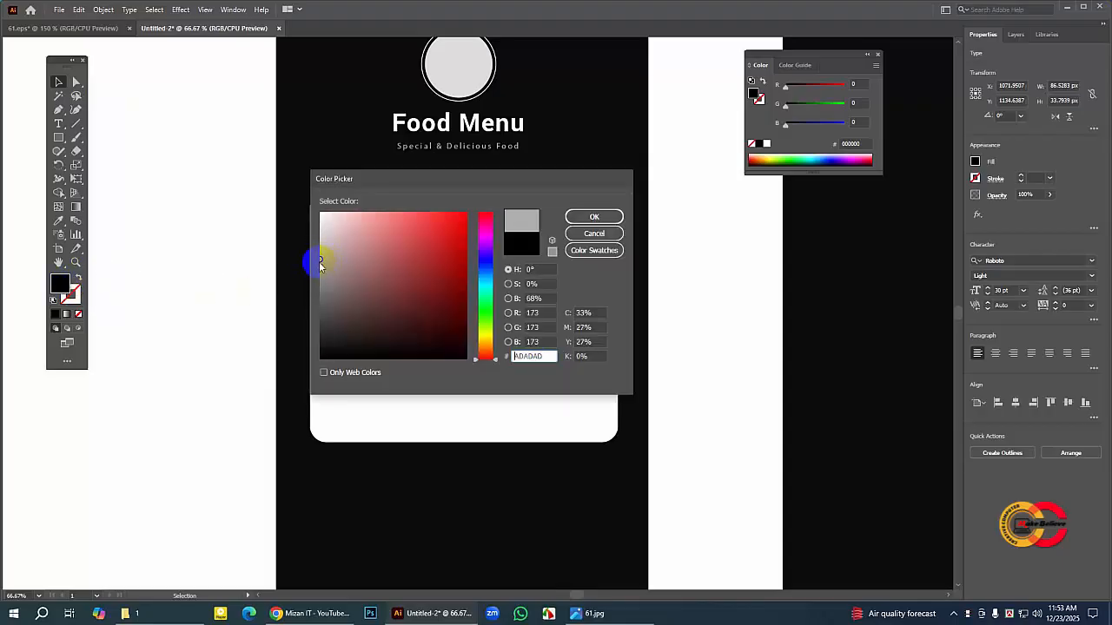
click(320, 275)
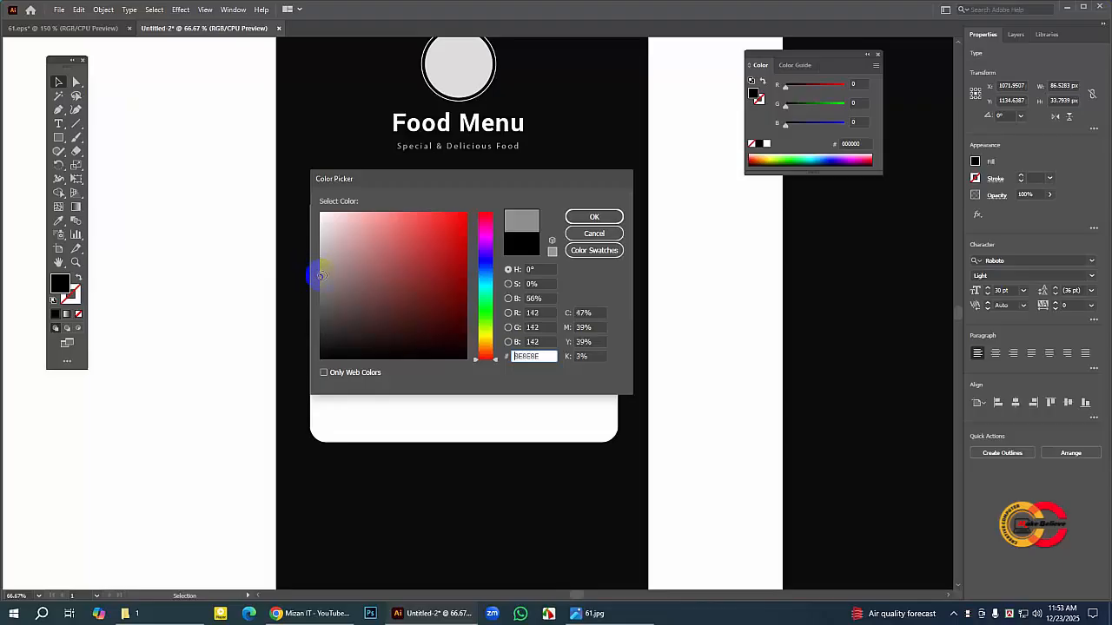
click(578, 217)
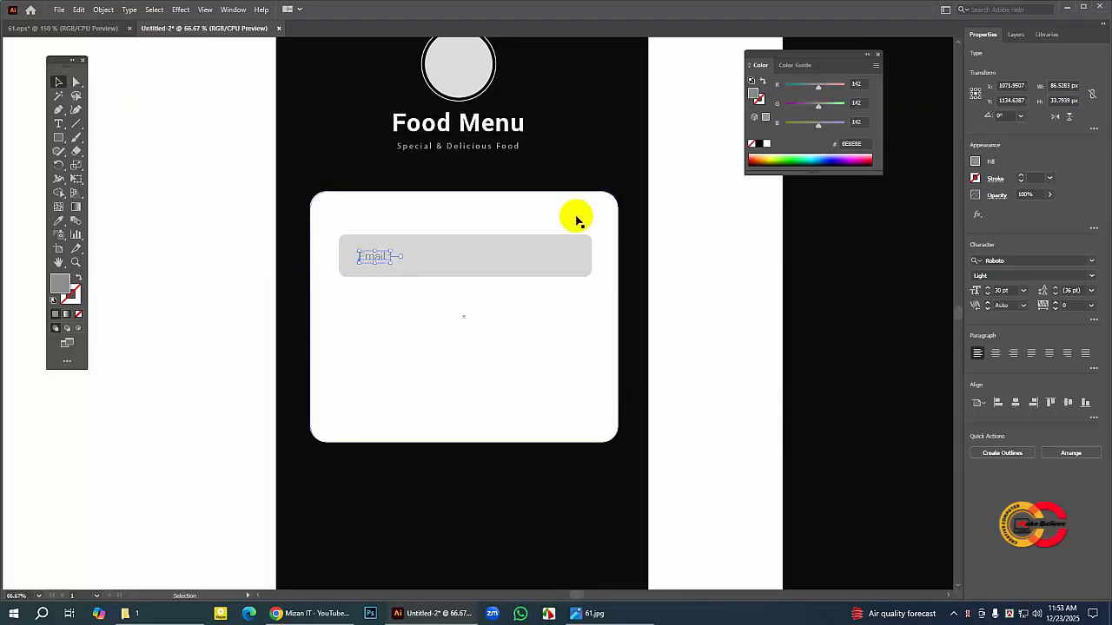
Step: Copy the envelope icon from the Email field in 61.eps and paste it into the Untitled-2 document
click(685, 242)
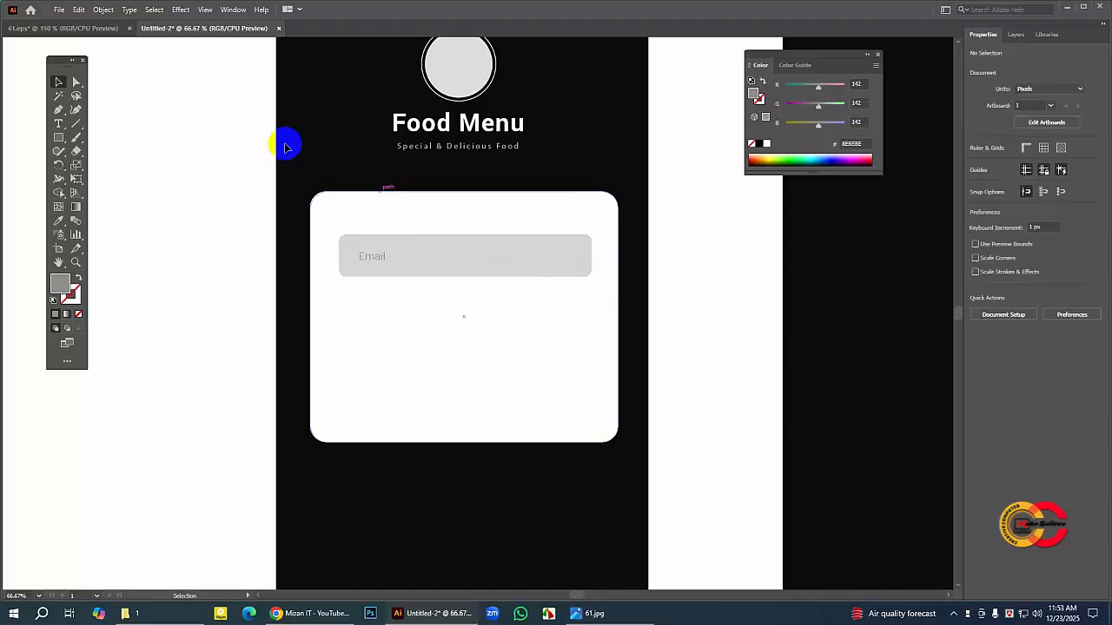
click(97, 29)
click(449, 260)
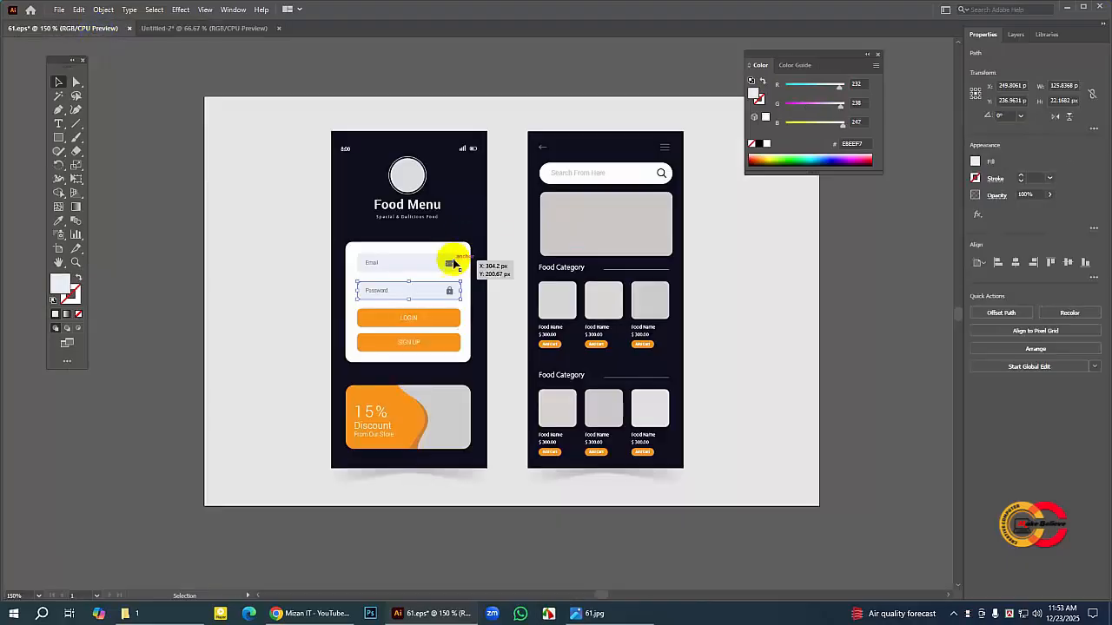
click(80, 10)
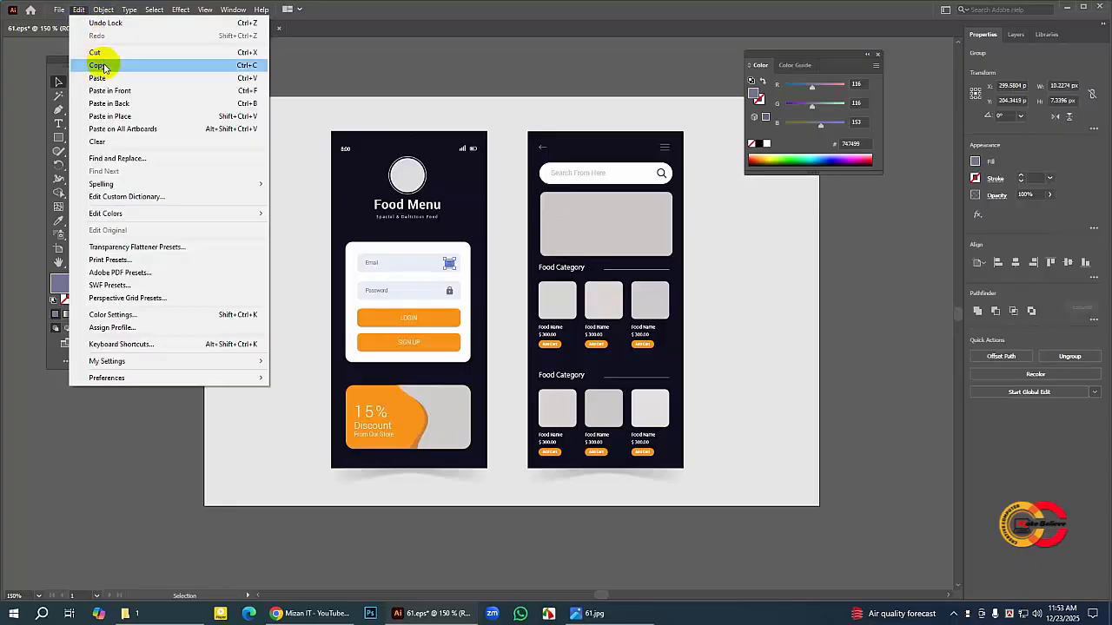
click(99, 65)
click(200, 27)
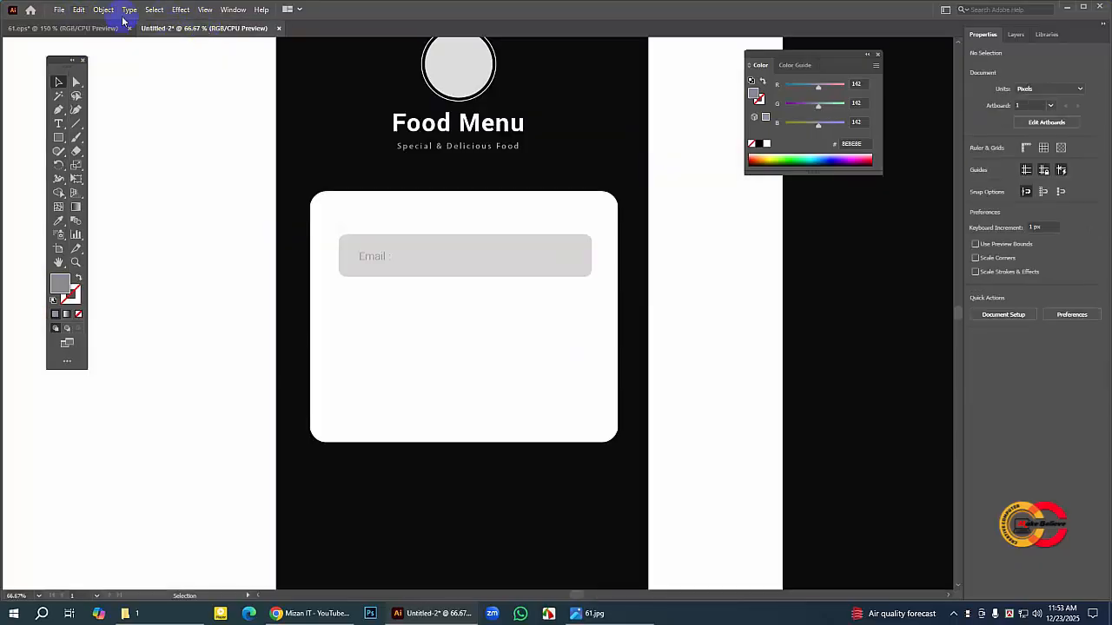
click(77, 11)
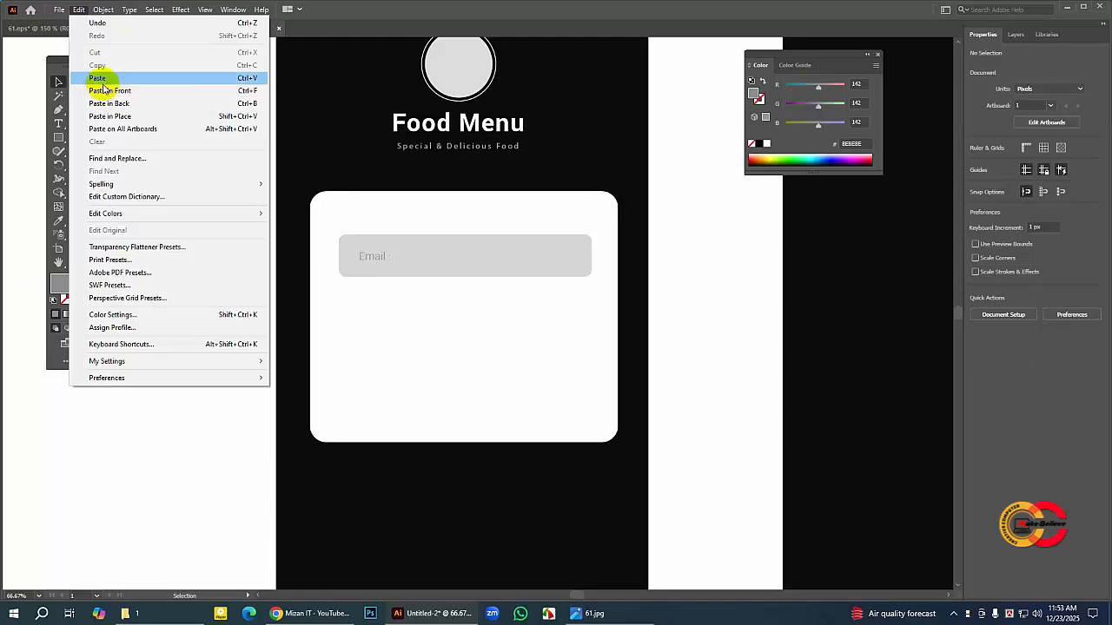
click(97, 78)
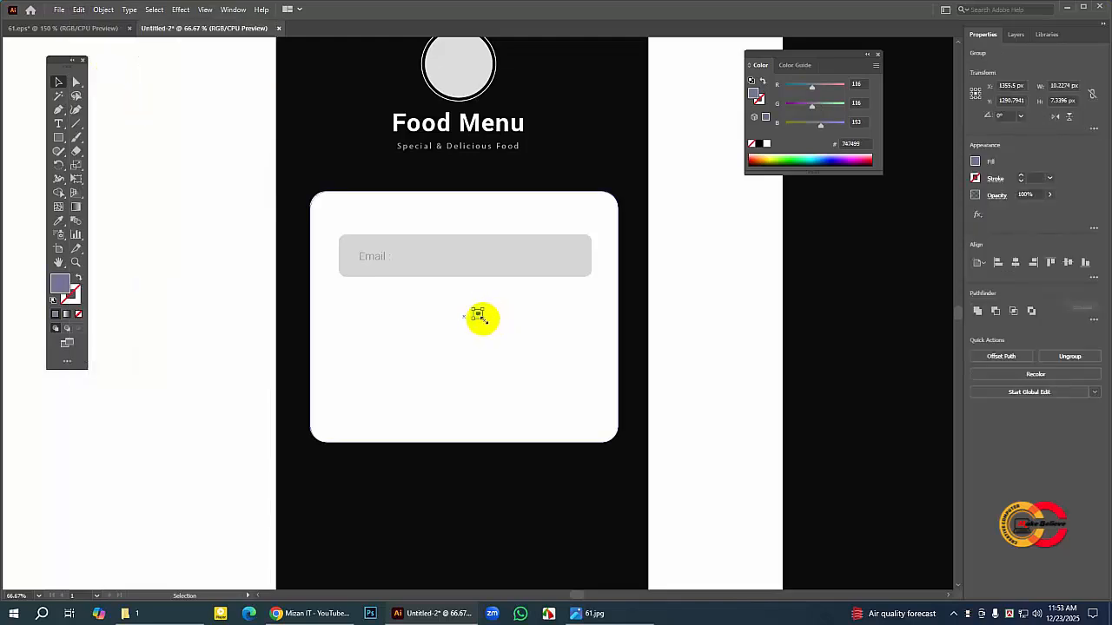
Step: Move the envelope icon to the right end of the gray field and enlarge it to about 42 × 30 px
drag(480, 318, 562, 258)
click(248, 311)
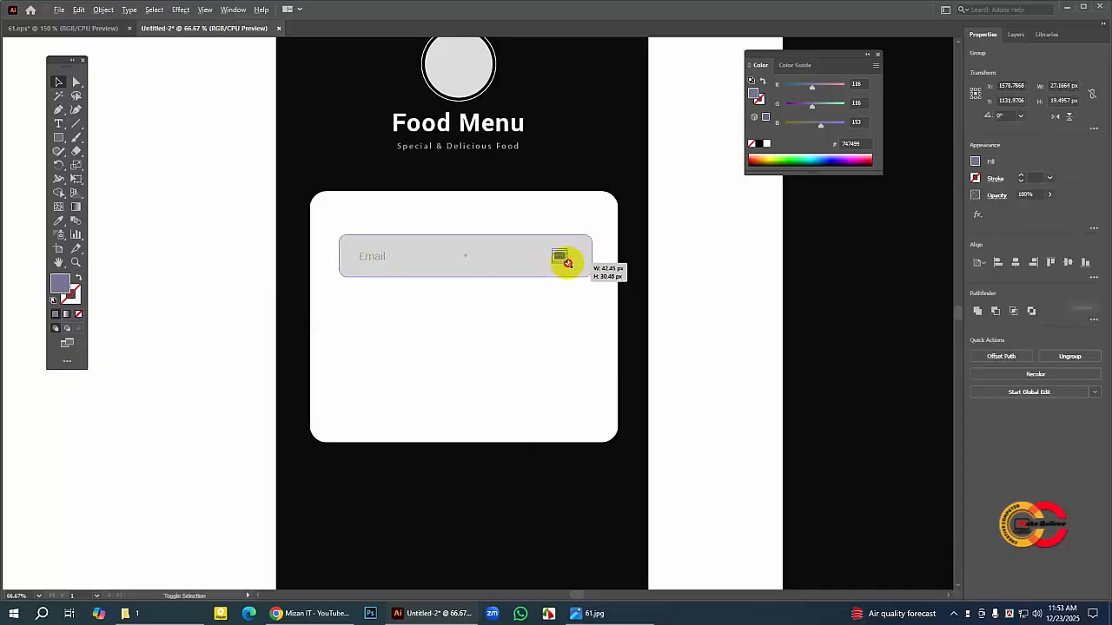
click(565, 263)
click(228, 148)
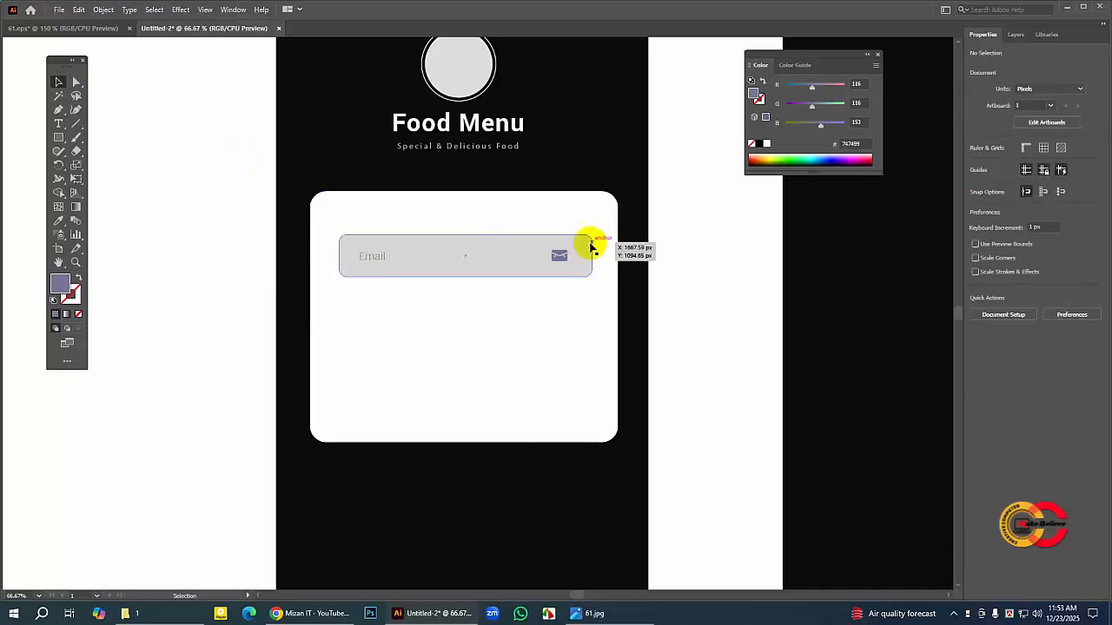
click(572, 257)
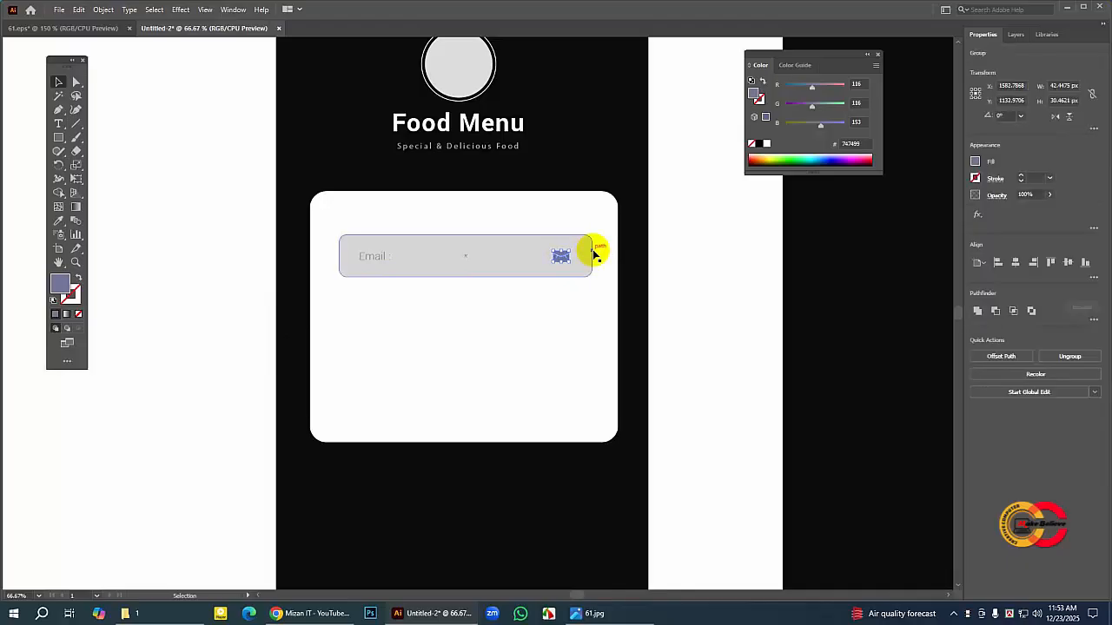
click(213, 300)
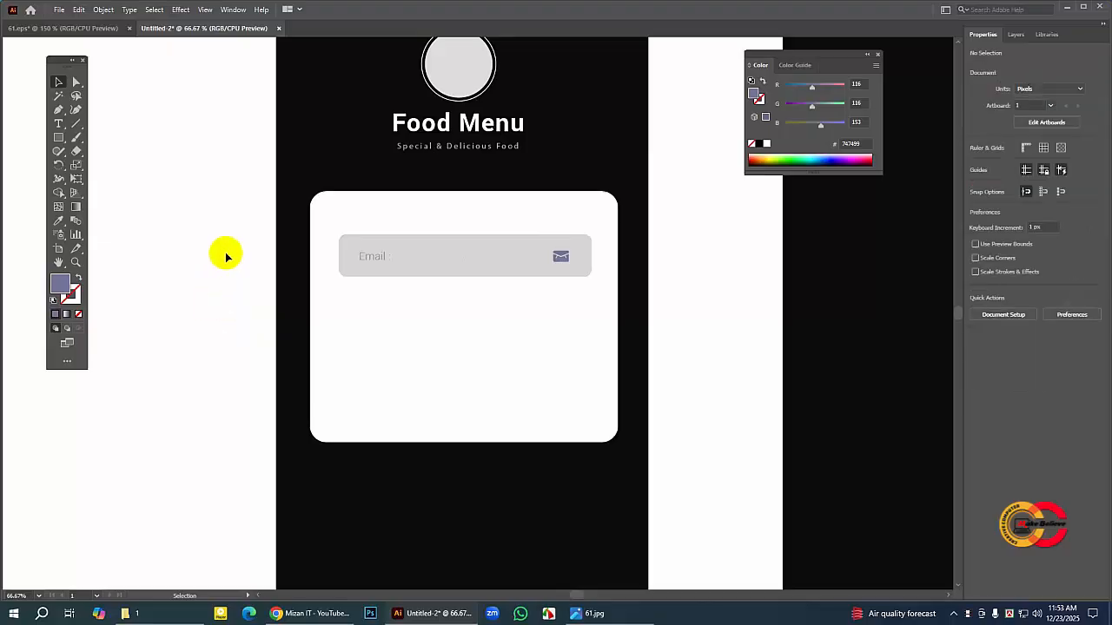
Step: Lock the white login card so it cannot be selected
click(346, 224)
click(327, 201)
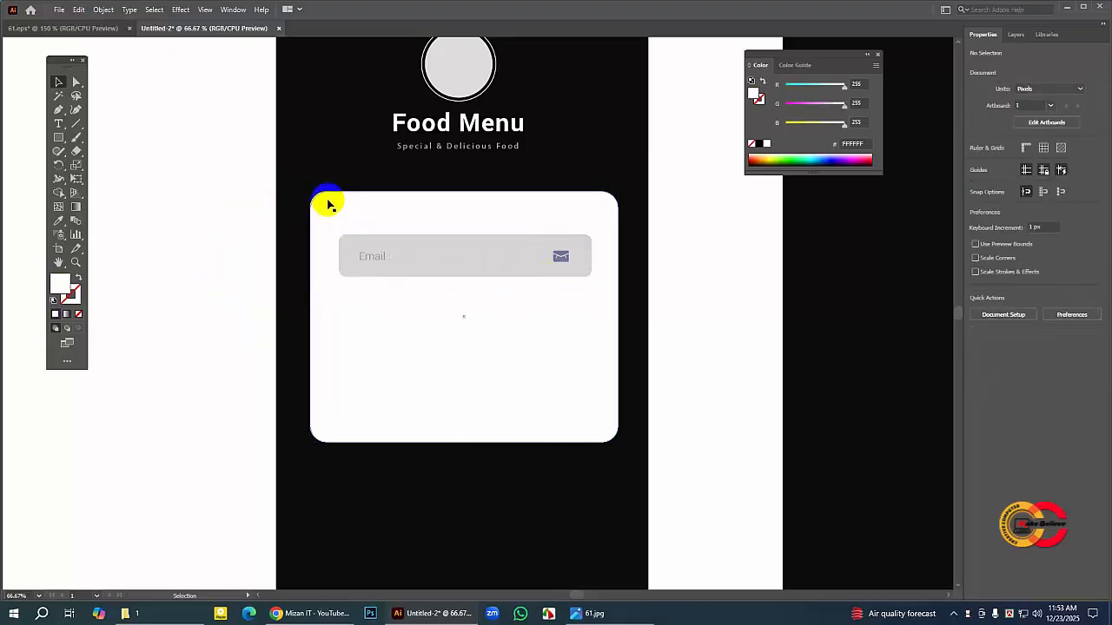
click(327, 206)
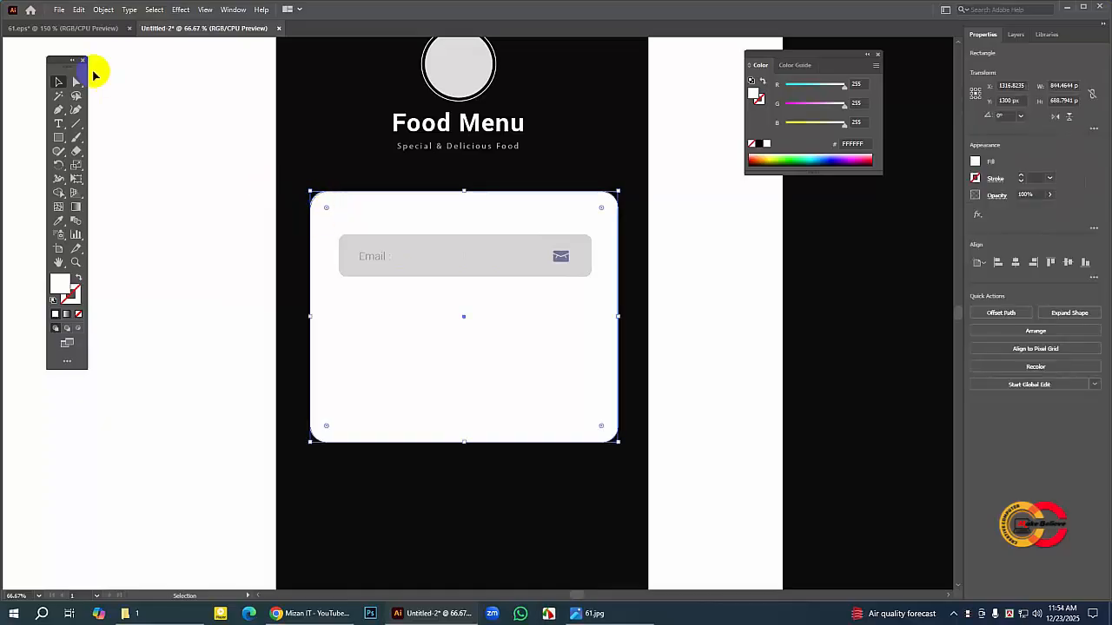
click(101, 12)
mouse_move(142, 91)
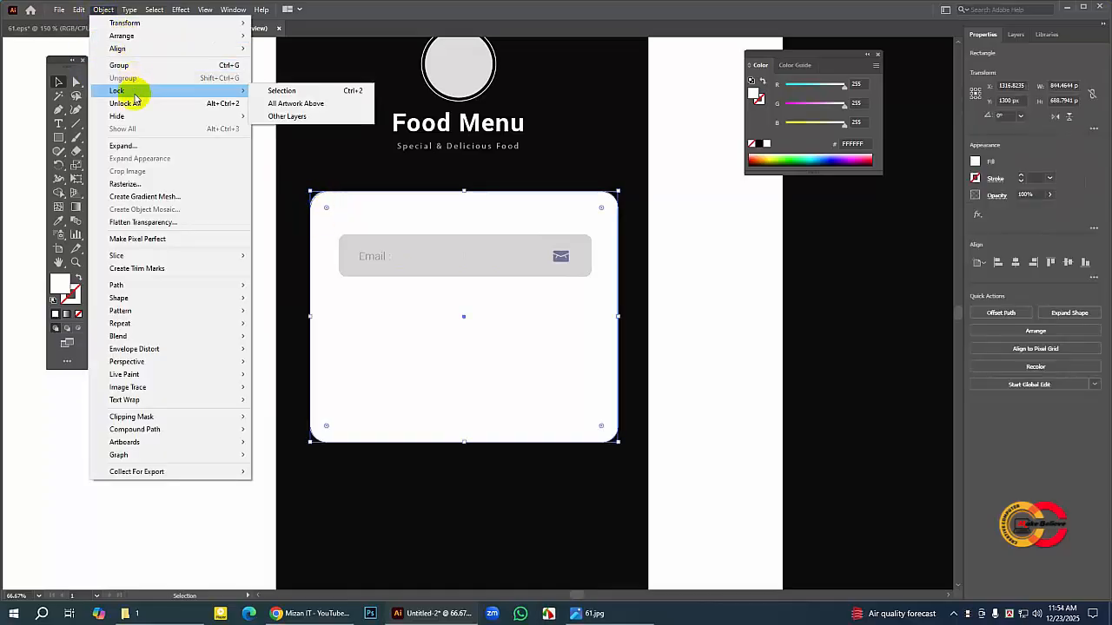
click(277, 92)
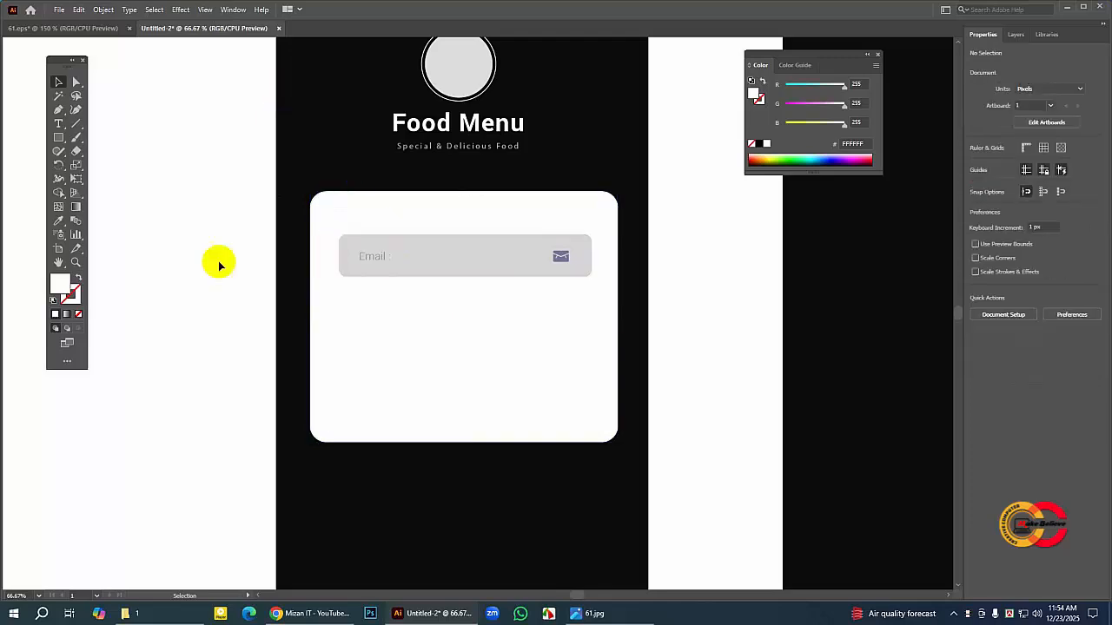
drag(345, 220, 595, 284)
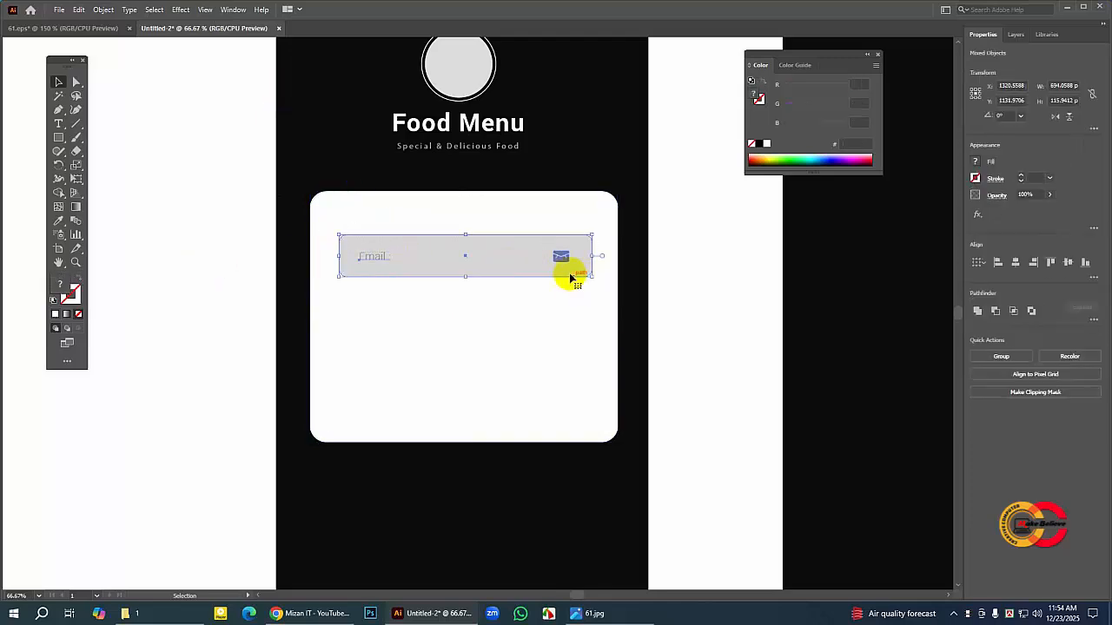
click(79, 9)
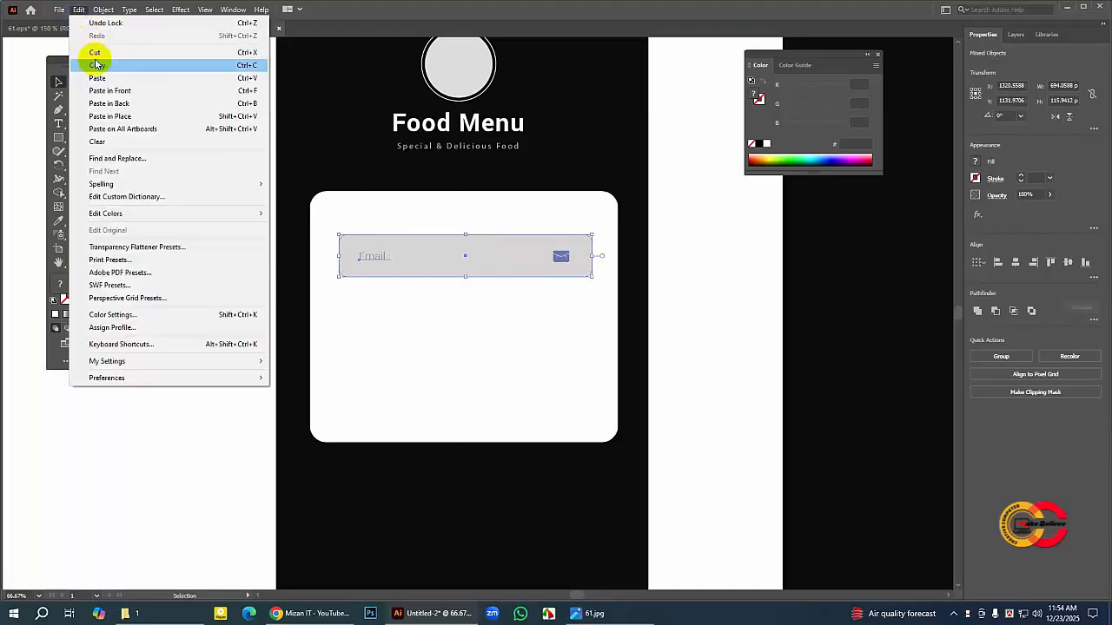
click(95, 65)
click(80, 10)
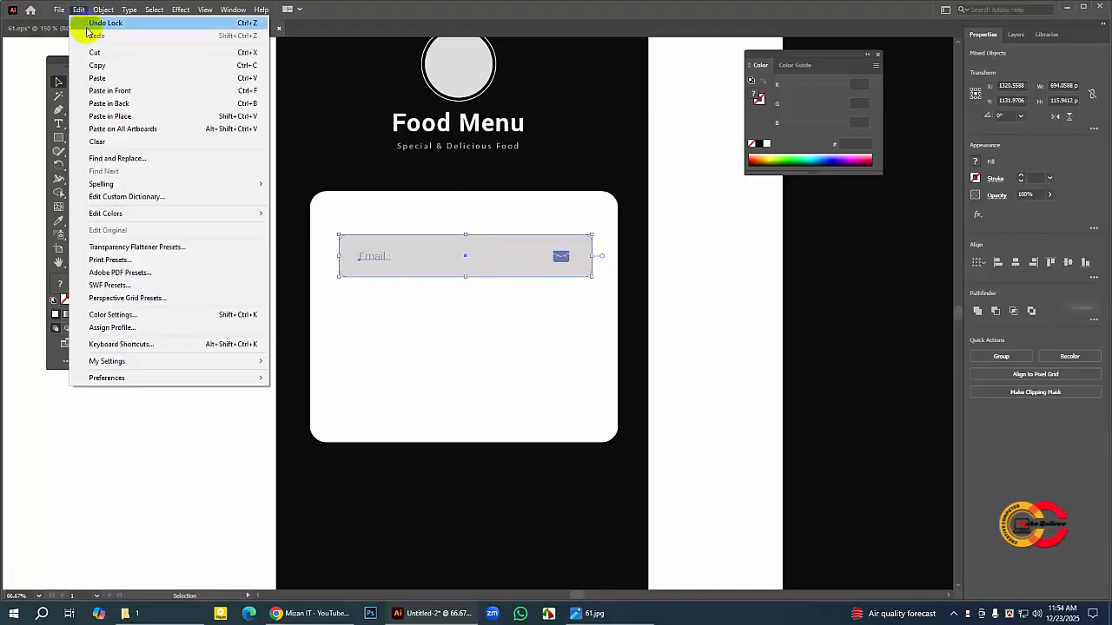
click(98, 78)
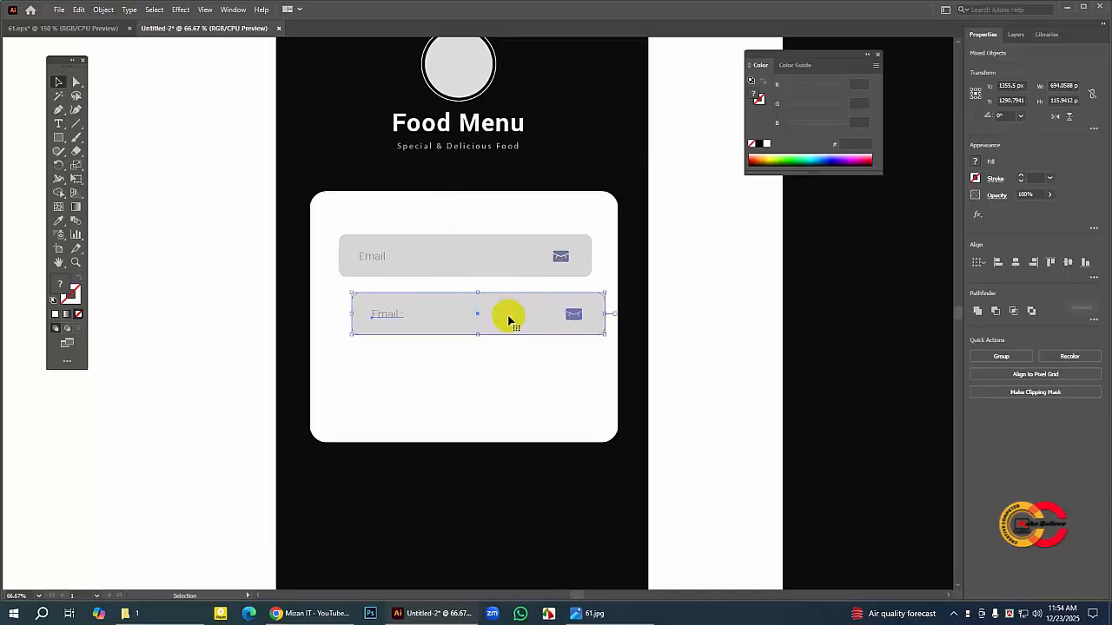
key(Delete)
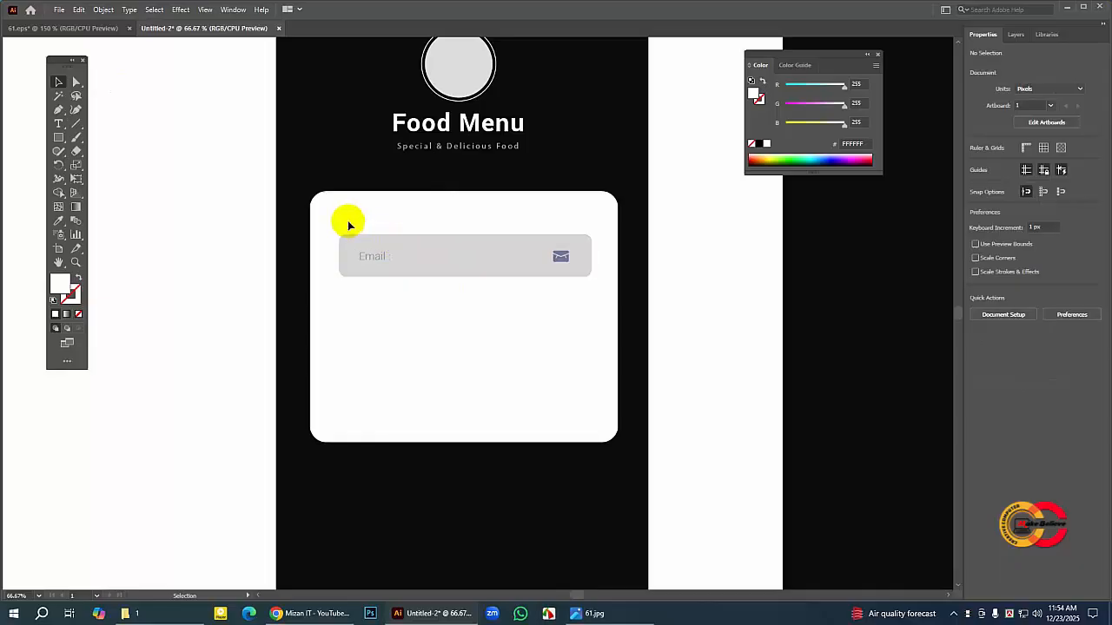
Step: Copy the gray field together with its label and envelope icon, and paste the copy in front at the same position
drag(347, 223, 563, 292)
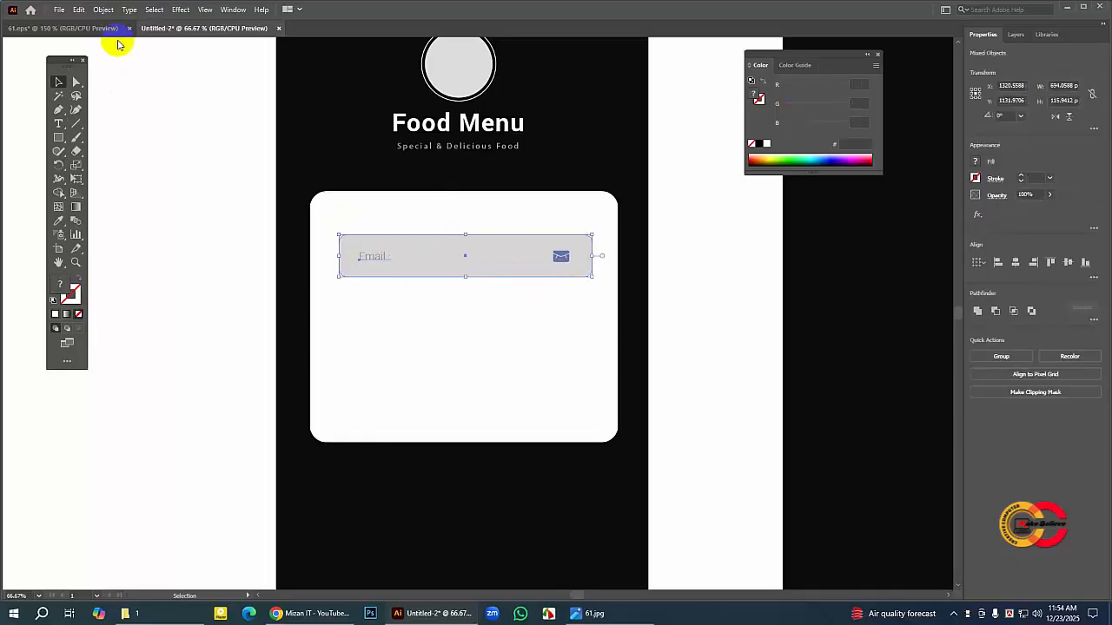
click(78, 10)
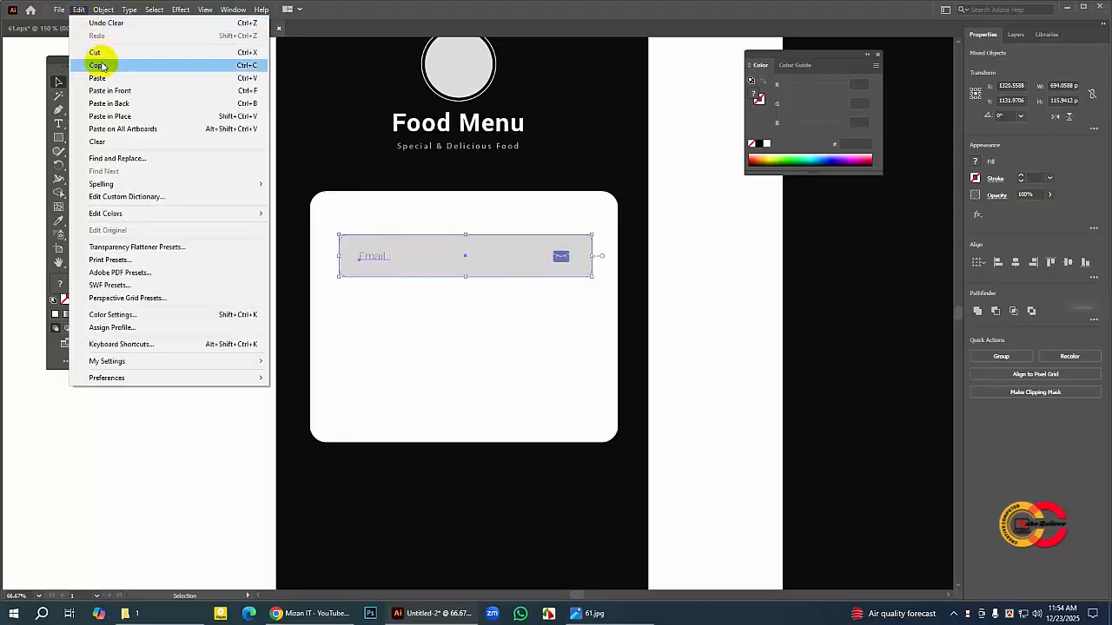
click(101, 62)
click(78, 10)
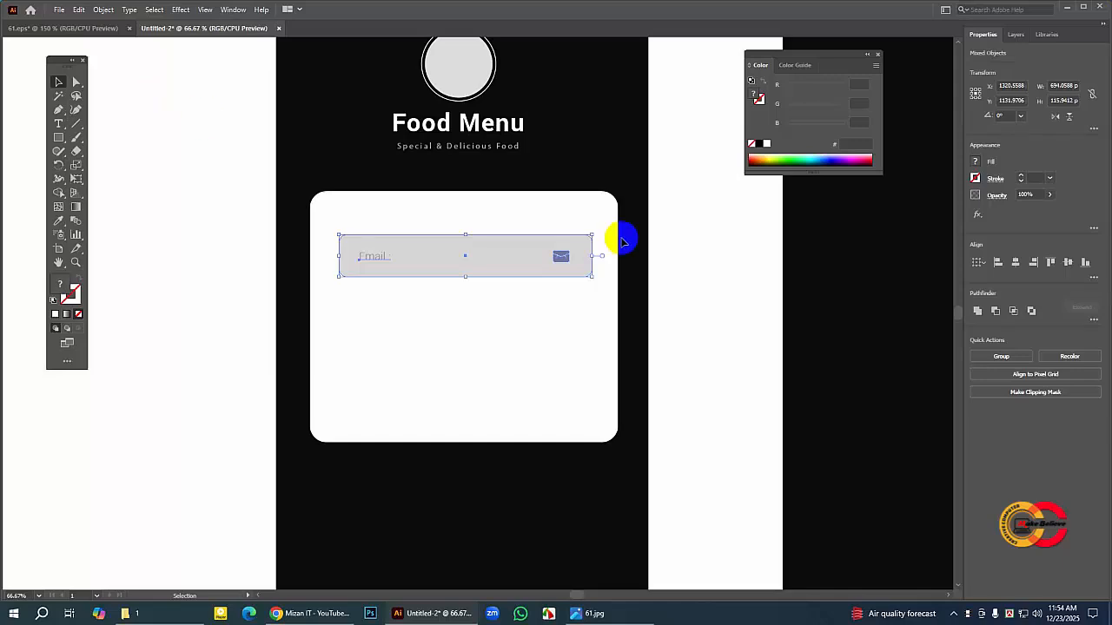
Step: Move the duplicated field straight down about 142 px so it sits just below the first field with a small gap
key(Down)
key(Down)
key(Down)
key(Down)
key(Down)
key(Down)
key(Down)
key(Down)
key(Down)
key(Down)
key(Down)
key(Down)
key(Down)
key(Down)
key(Down)
key(Down)
key(Down)
key(Down)
key(Down)
key(Down)
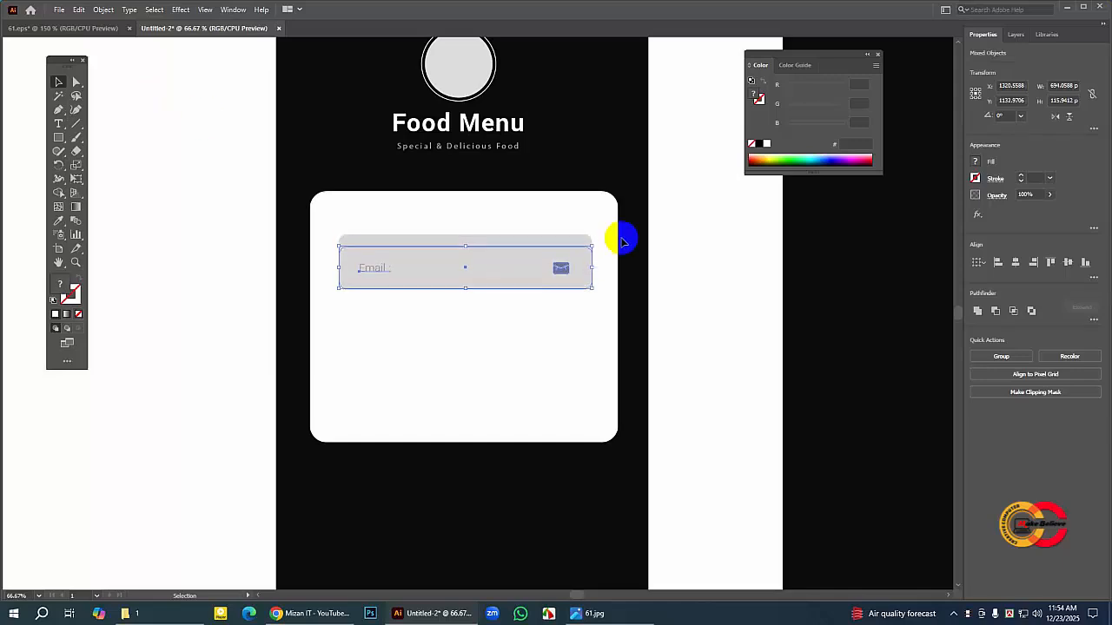
key(Down)
key(Down)
key(Down)
key(Down)
key(Down)
key(Down)
key(Down)
key(Down)
key(Down)
key(Down)
key(Down)
key(Down)
key(Down)
key(Down)
key(Down)
key(Down)
key(Down)
key(Down)
key(Down)
key(Down)
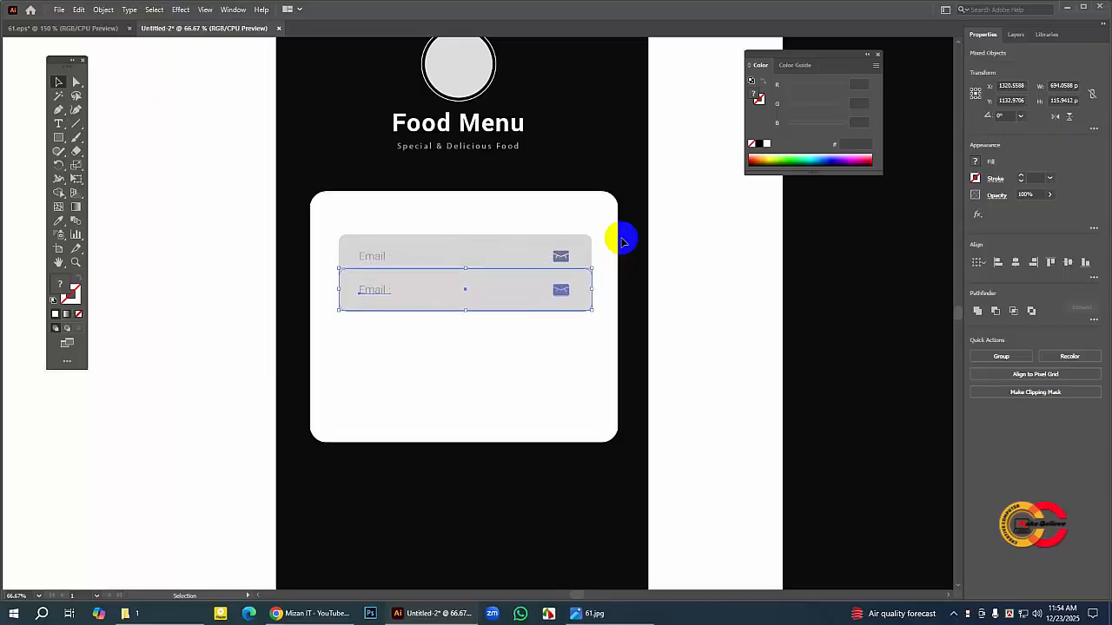
key(Down)
key(Down)
key(Down)
key(Down)
key(Down)
key(Down)
key(Down)
key(Down)
key(Down)
key(Down)
key(Down)
key(Down)
key(Down)
key(Down)
key(Down)
key(Down)
key(Down)
key(Down)
key(Down)
key(Down)
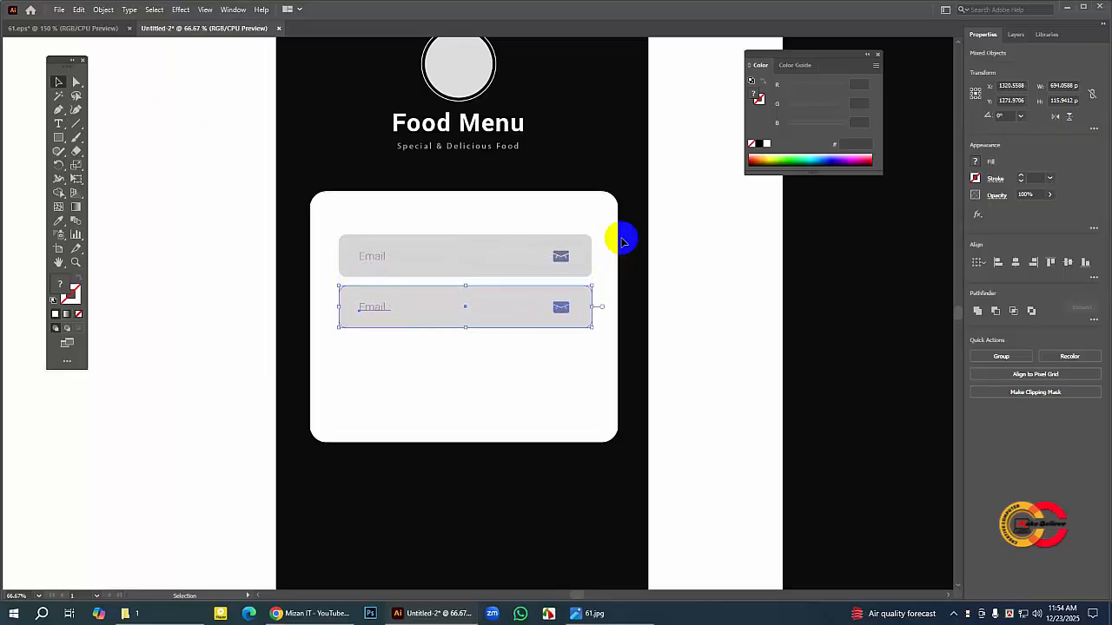
key(Down)
key(Down)
key(Down)
key(Down)
key(Down)
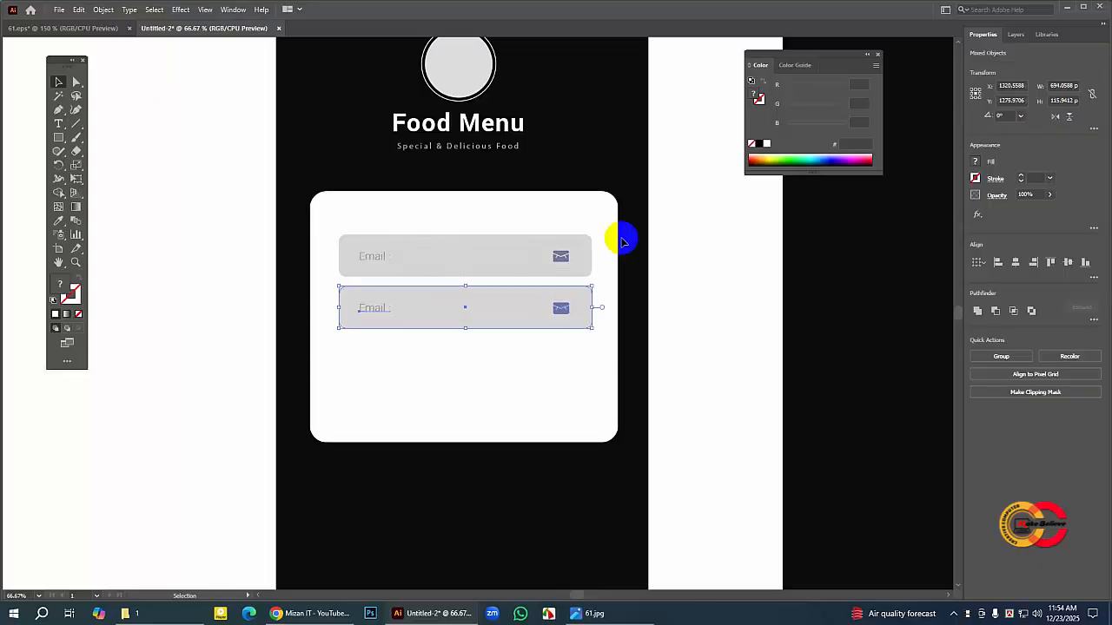
click(205, 95)
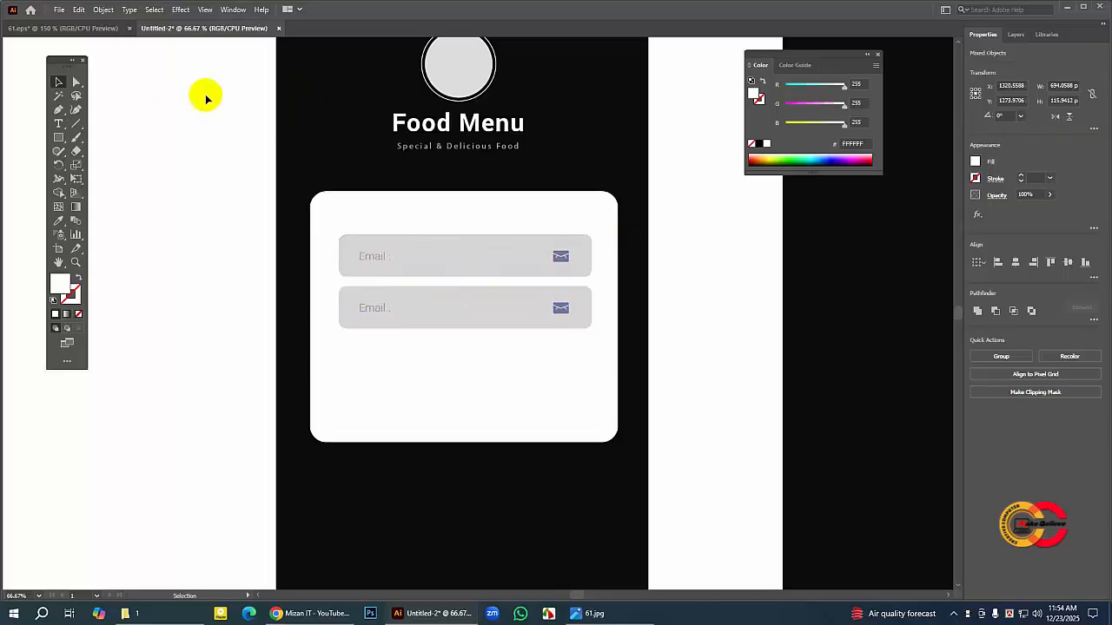
Step: Check the second field in 61.eps and change the word in the lower field's label to "Password"
click(101, 31)
click(384, 308)
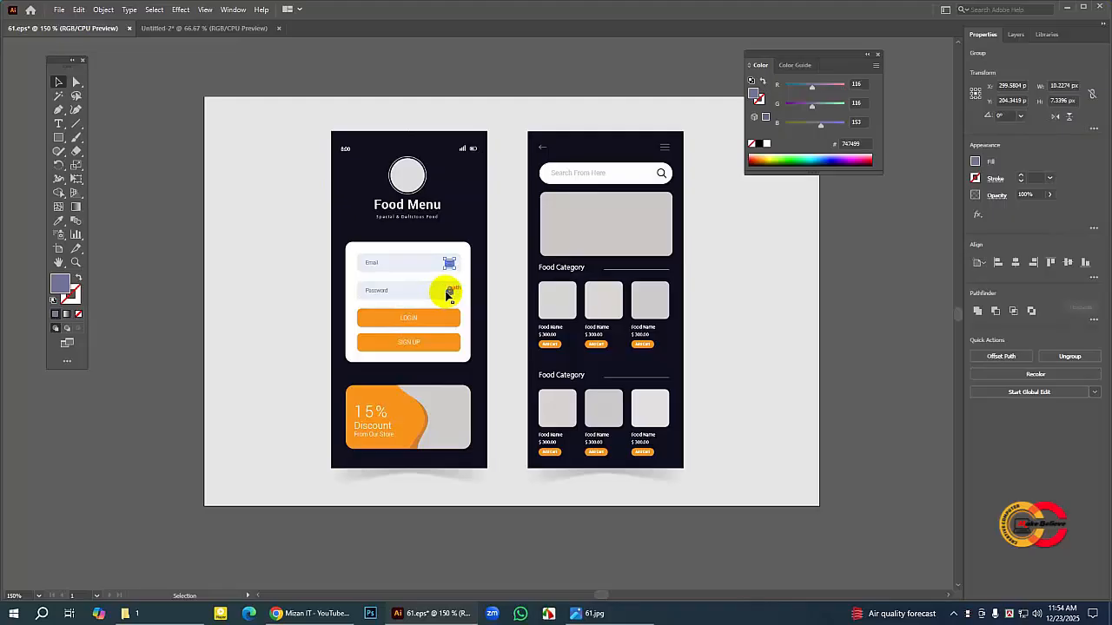
click(218, 33)
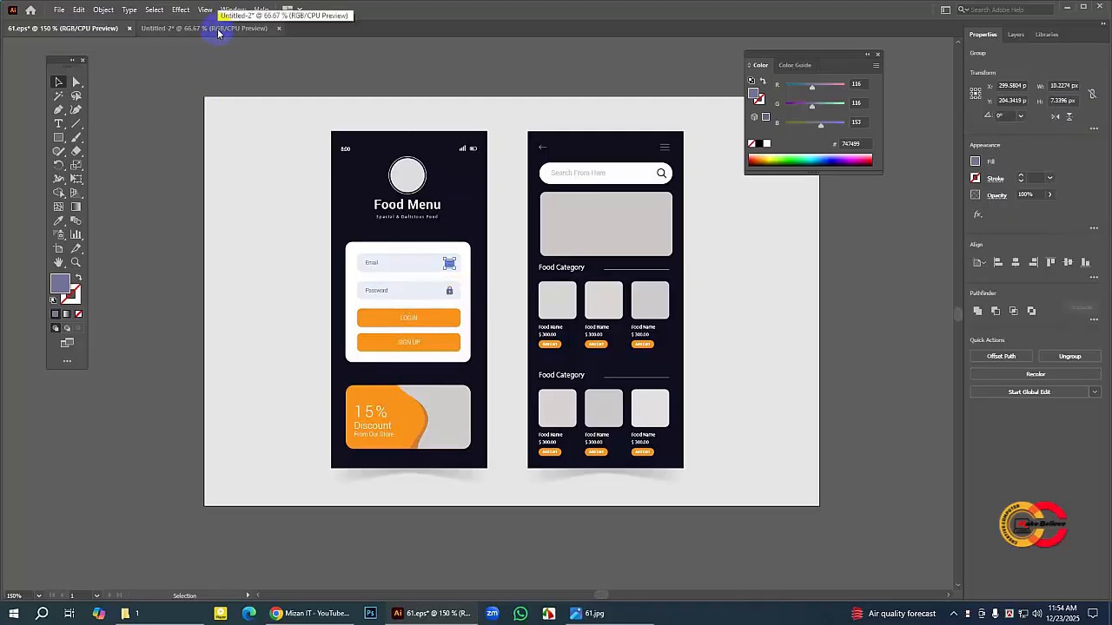
click(218, 32)
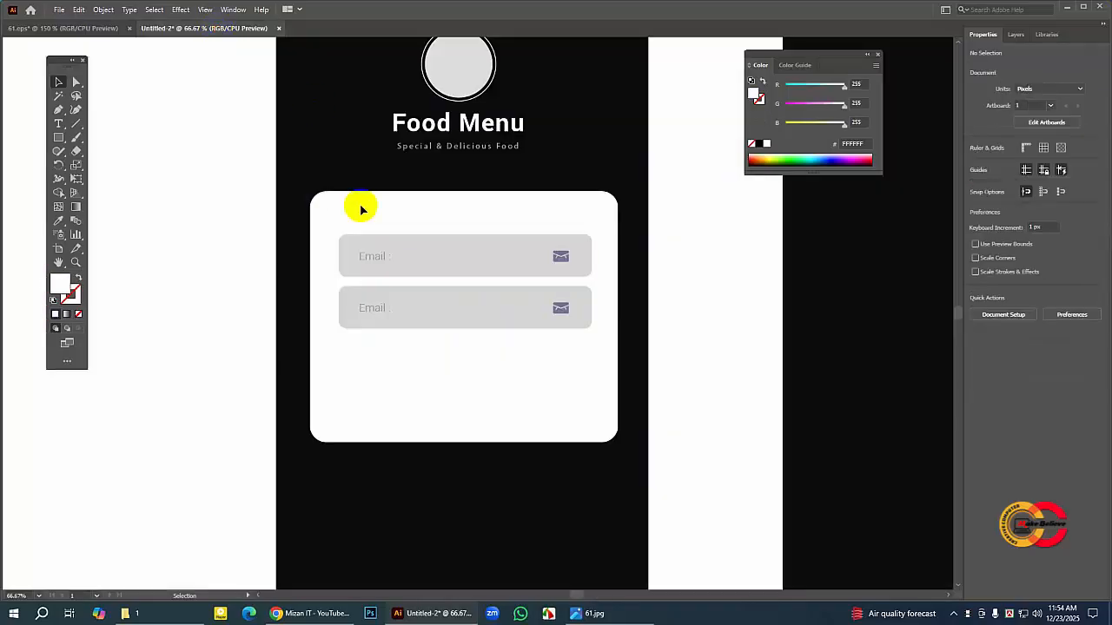
click(58, 137)
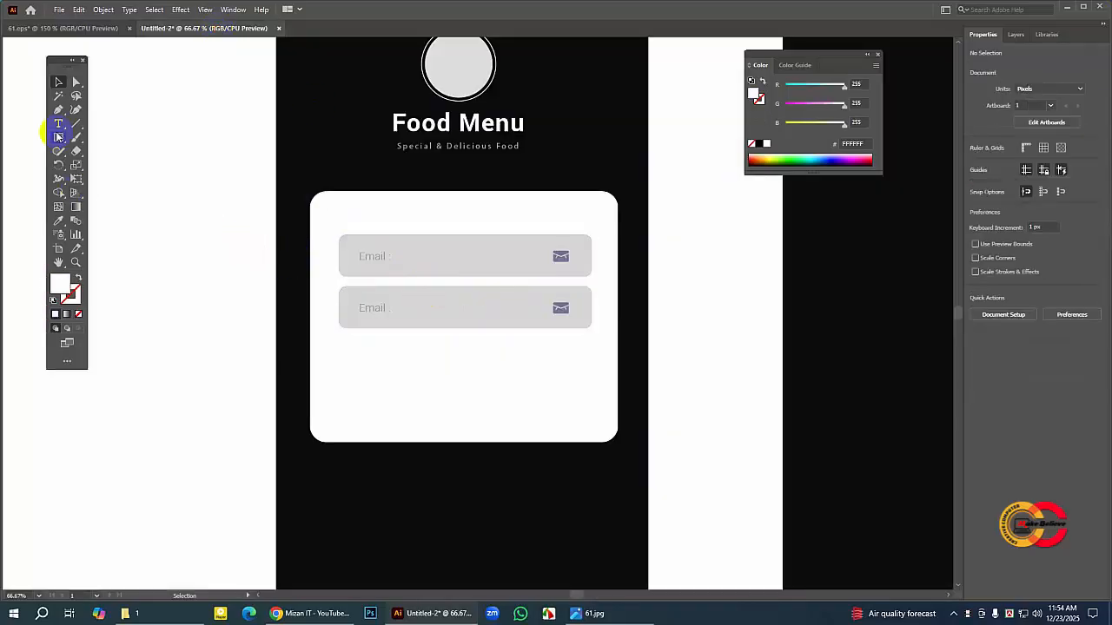
click(59, 124)
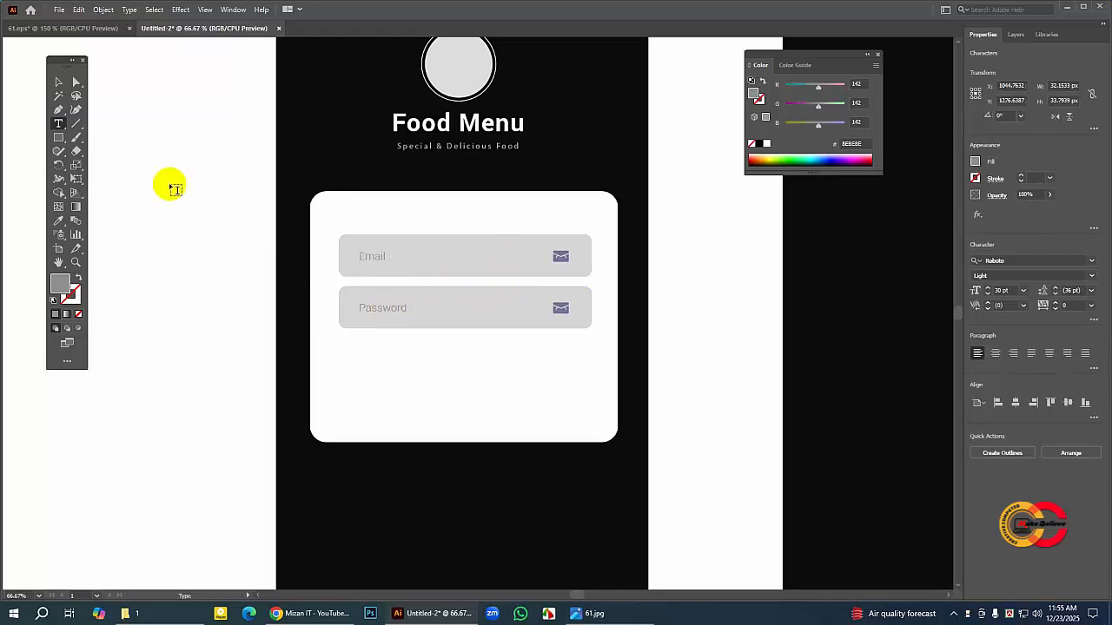
click(78, 98)
click(57, 84)
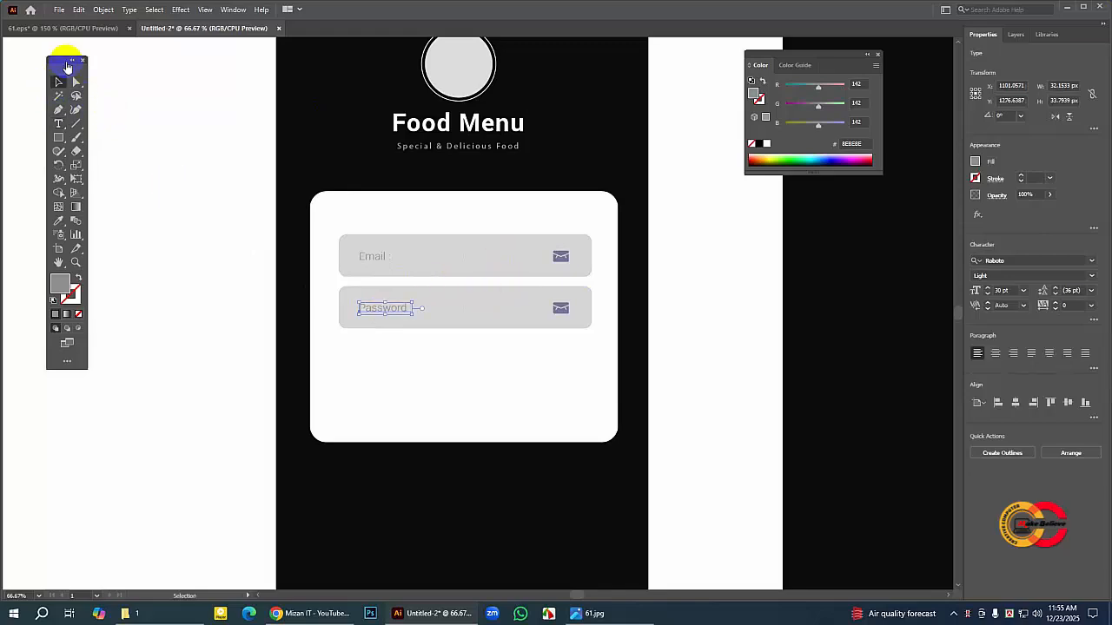
Step: Copy the lock icon from the Password field in 61.eps and paste it into the Untitled-2 document
click(102, 29)
click(448, 291)
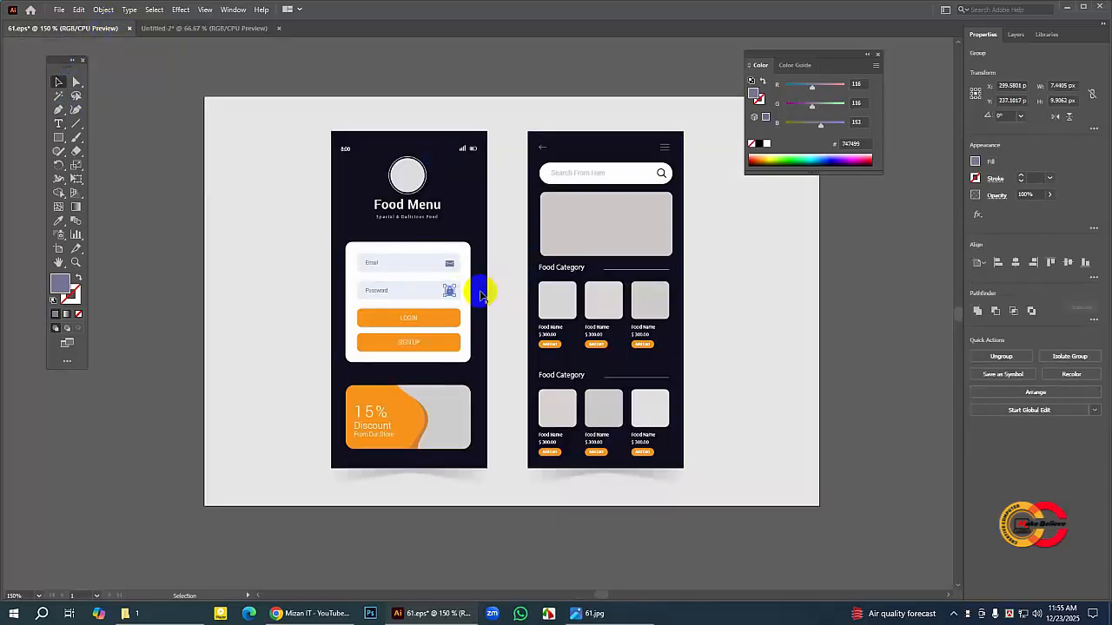
click(78, 10)
click(97, 65)
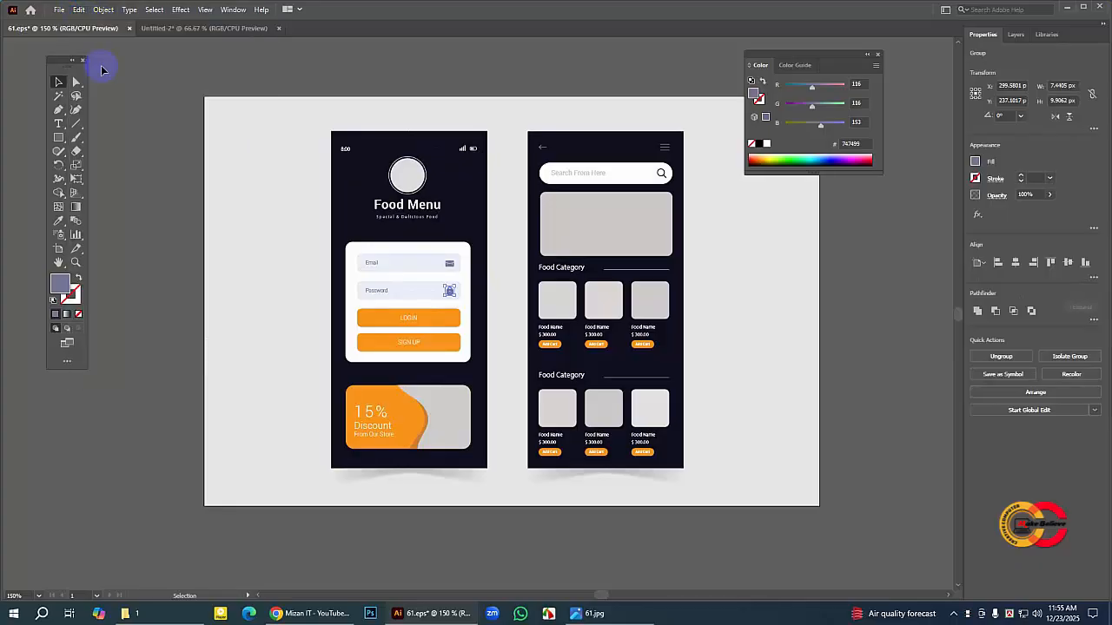
click(160, 29)
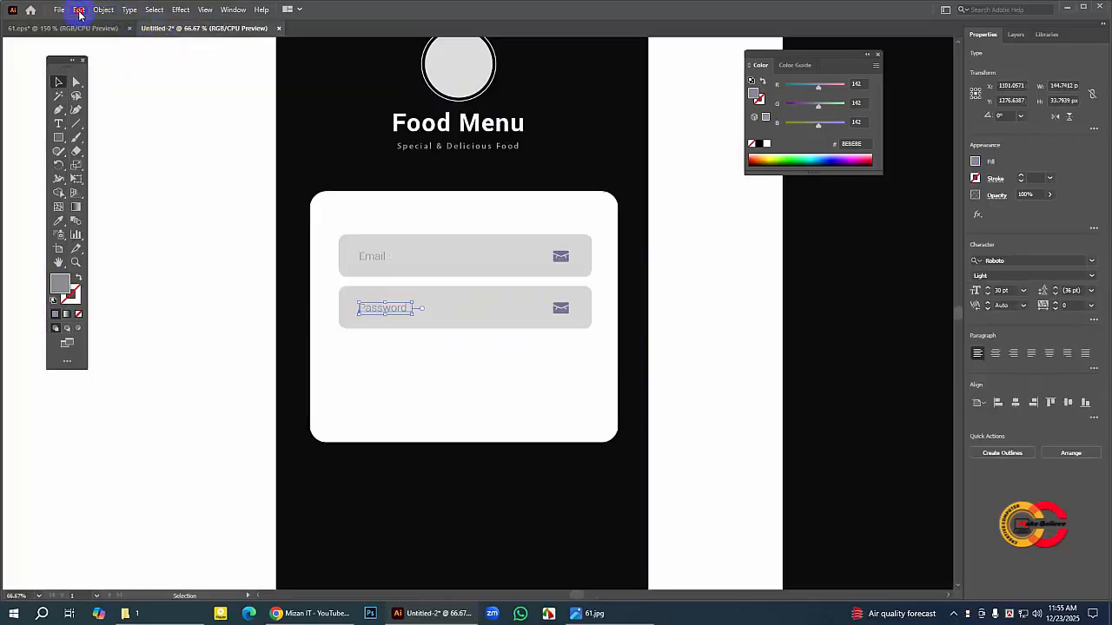
click(78, 10)
click(96, 78)
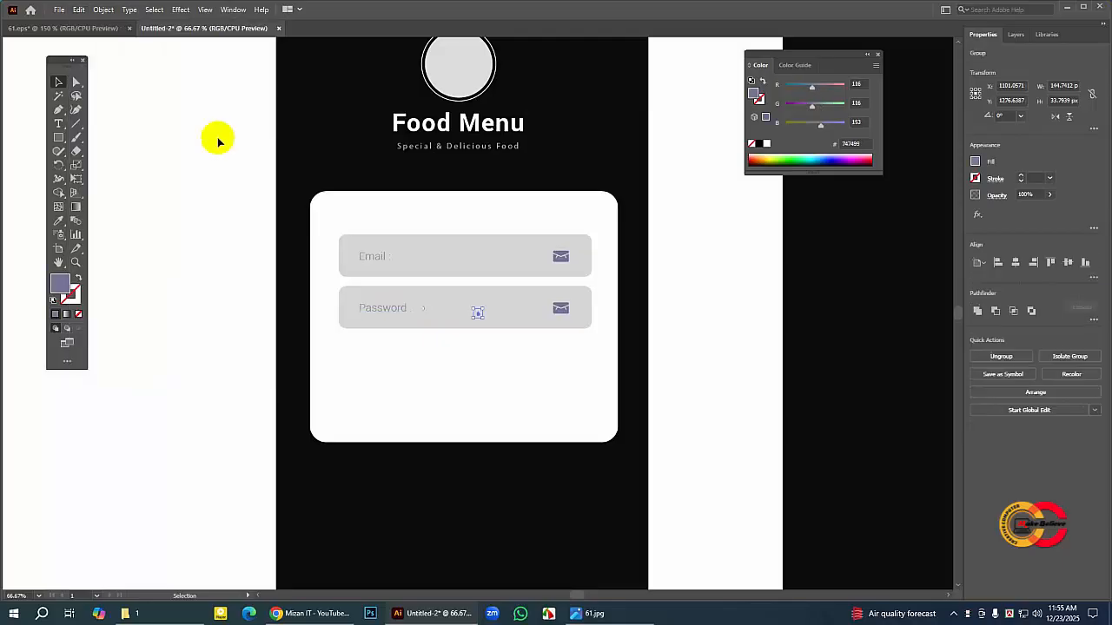
Step: Enlarge the pasted lock icon to about 23 × 31 px and put it in place of the Password field's envelope icon, deleting that envelope
drag(478, 315, 516, 345)
click(559, 307)
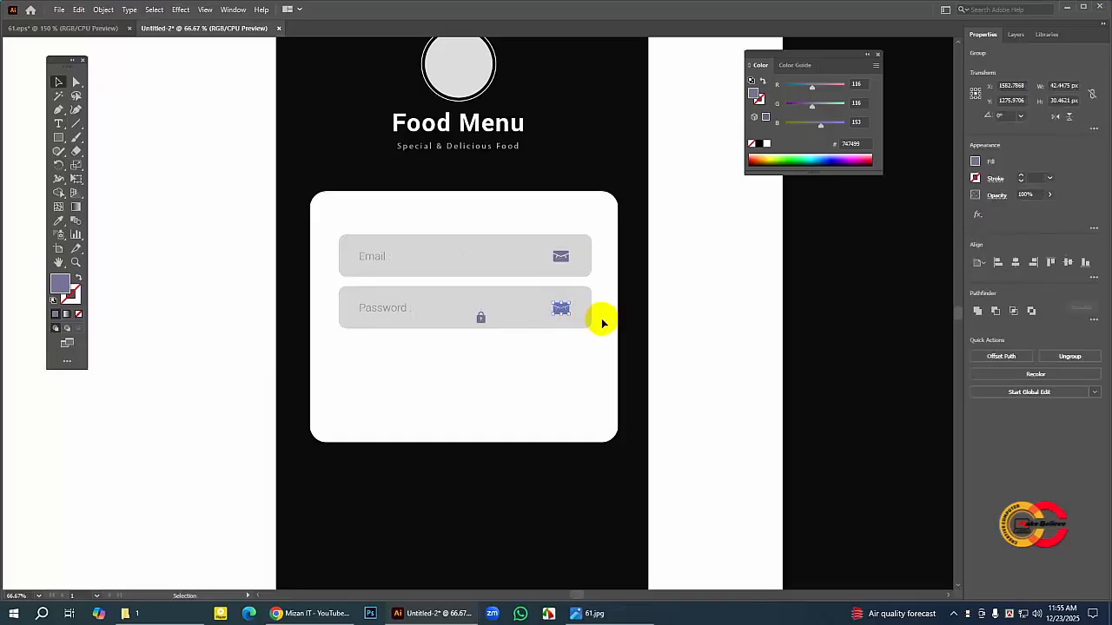
key(Delete)
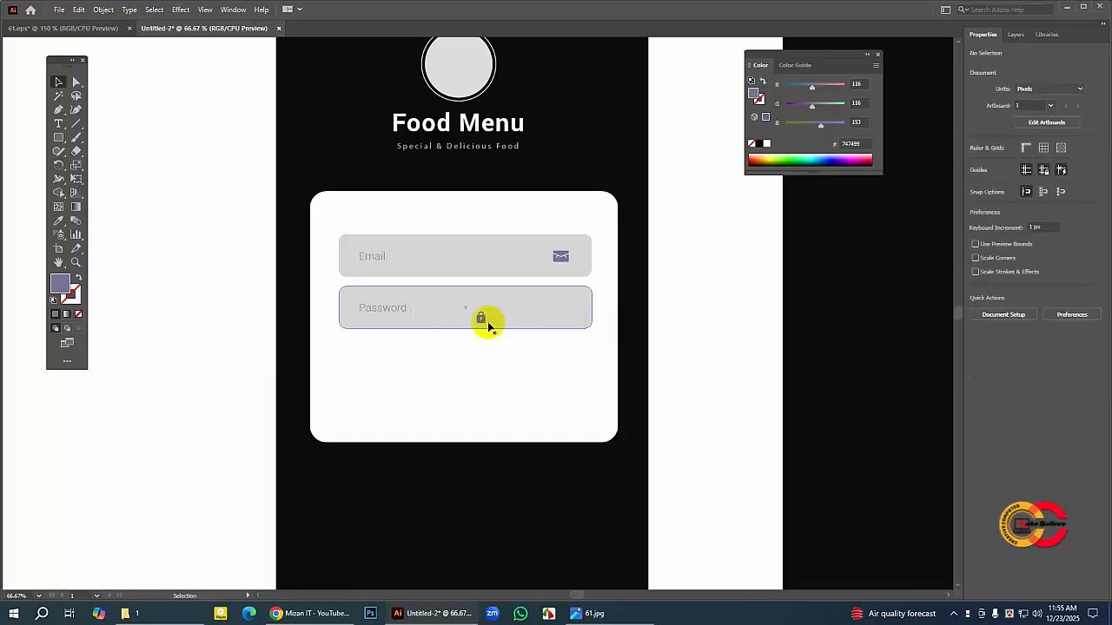
drag(480, 319, 561, 315)
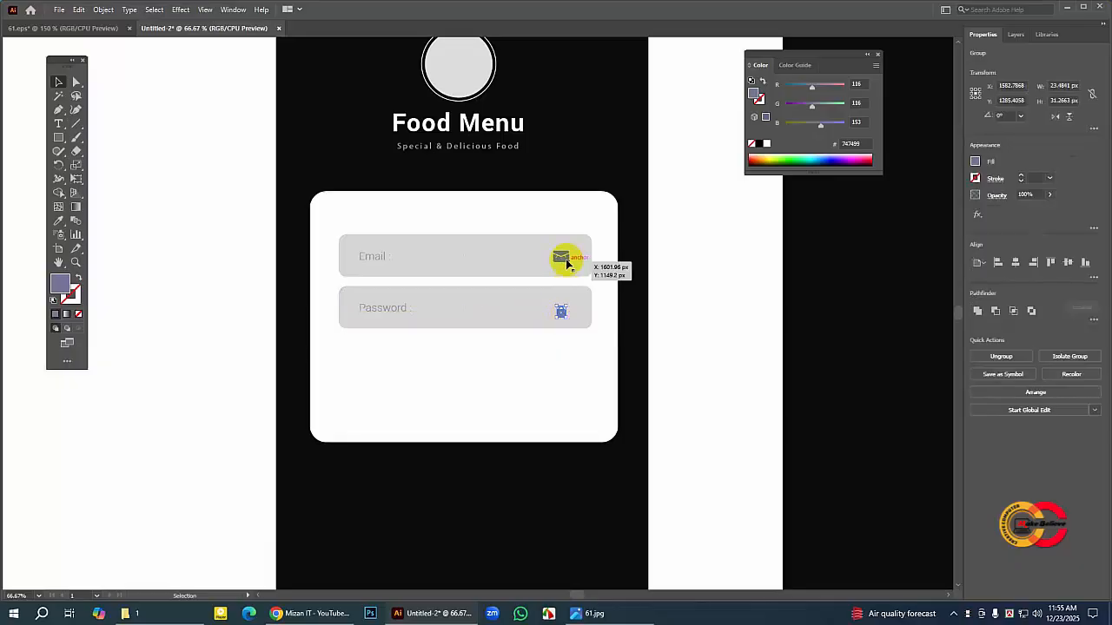
Step: Enlarge the lock icon to about 32 × 42 px and check its alignment with the envelope icon above
mouse_move(563, 316)
mouse_down()
mouse_move(571, 323)
mouse_move(564, 308)
mouse_move(582, 304)
mouse_move(569, 292)
mouse_move(566, 311)
mouse_up()
click(269, 303)
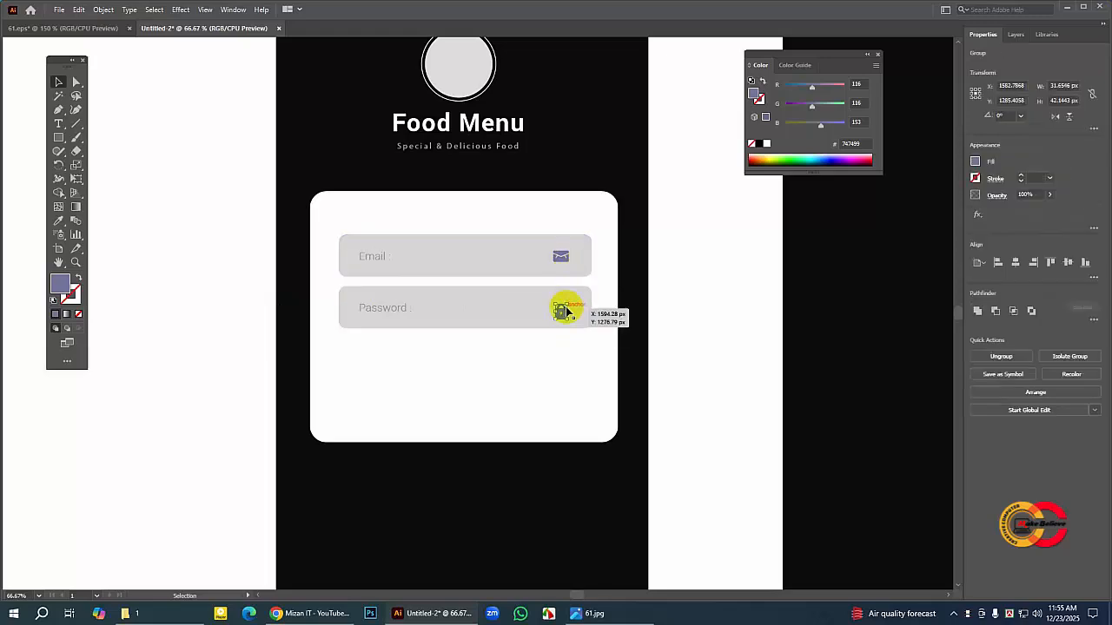
click(563, 258)
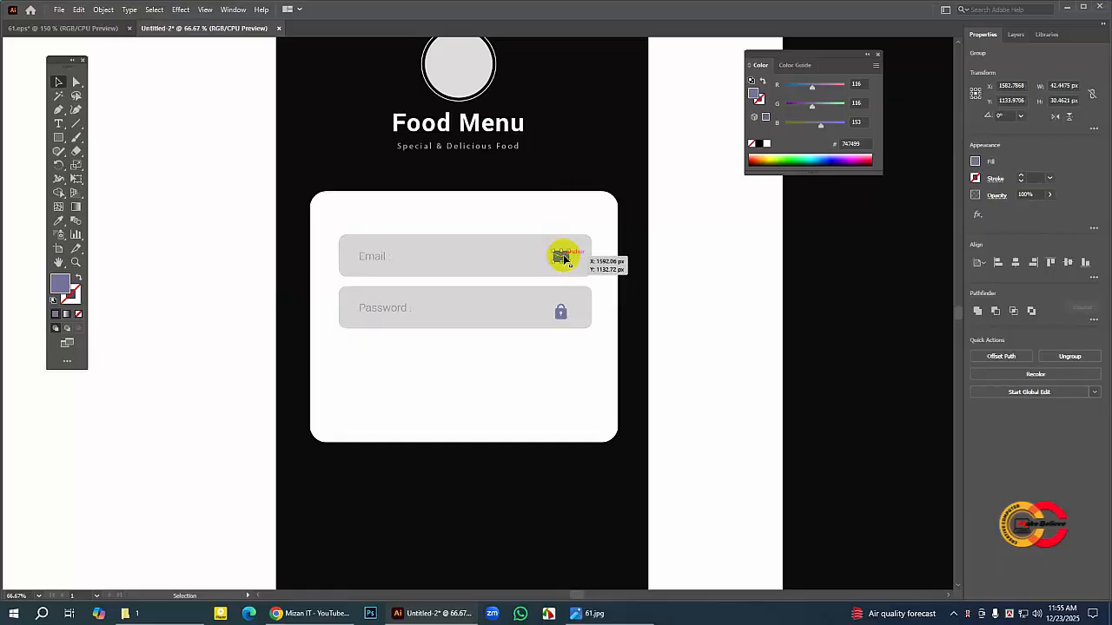
shift+click(563, 314)
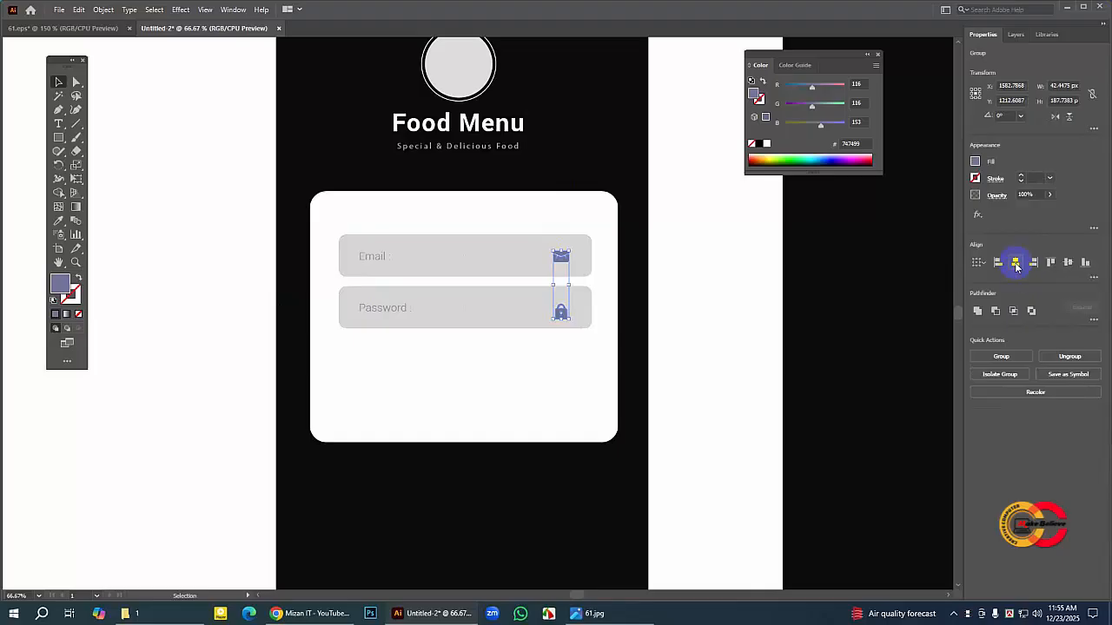
click(229, 333)
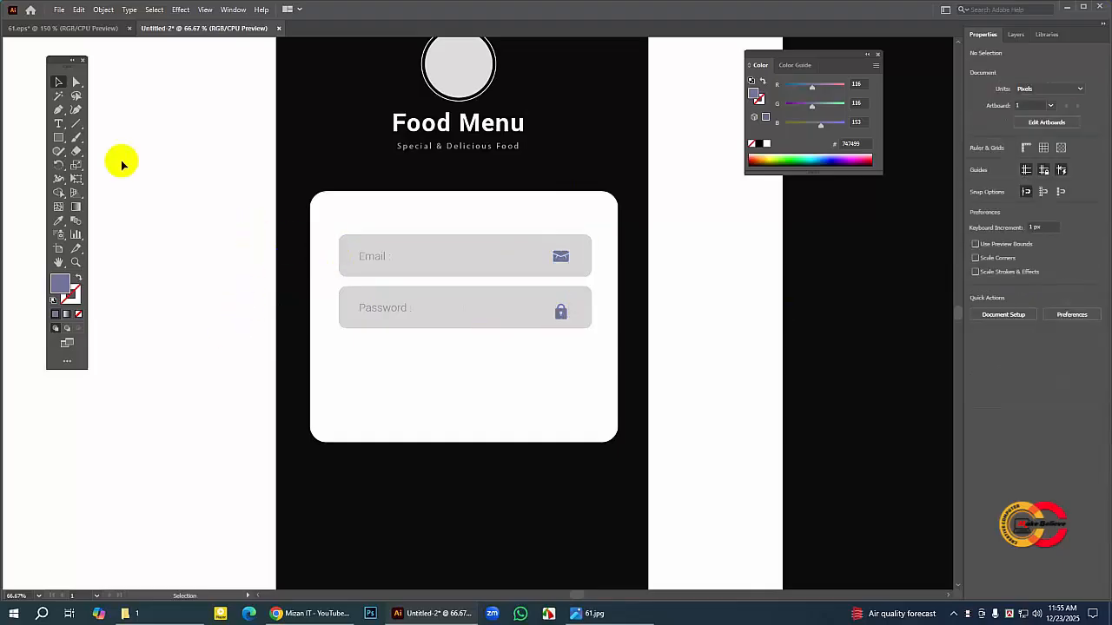
Step: Switch to 61.eps and lock the white card behind the login fields and buttons
click(93, 32)
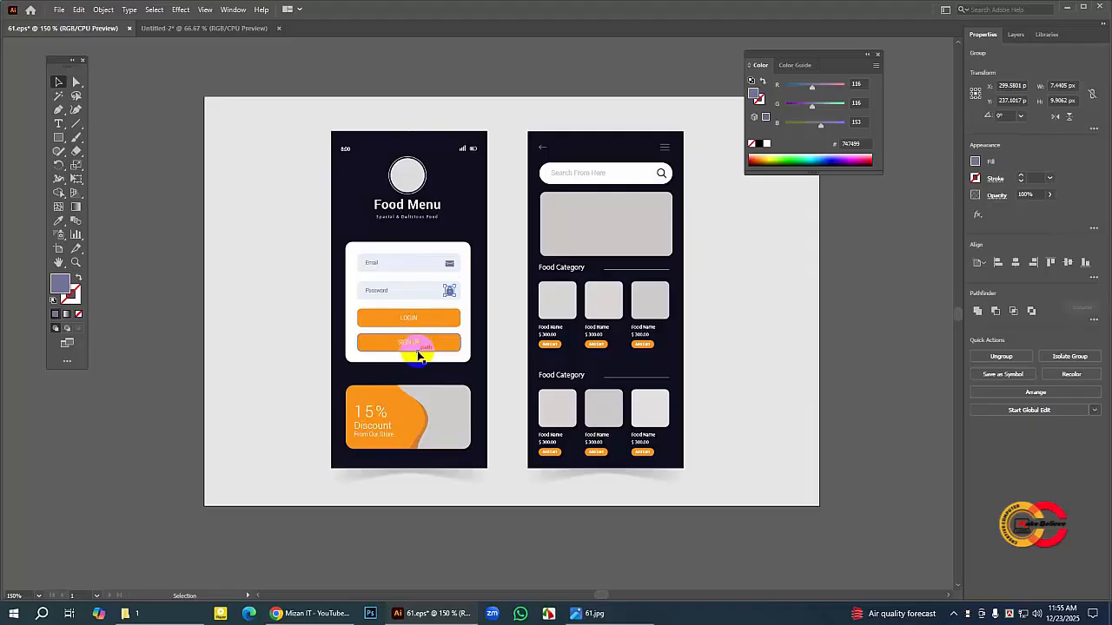
click(356, 316)
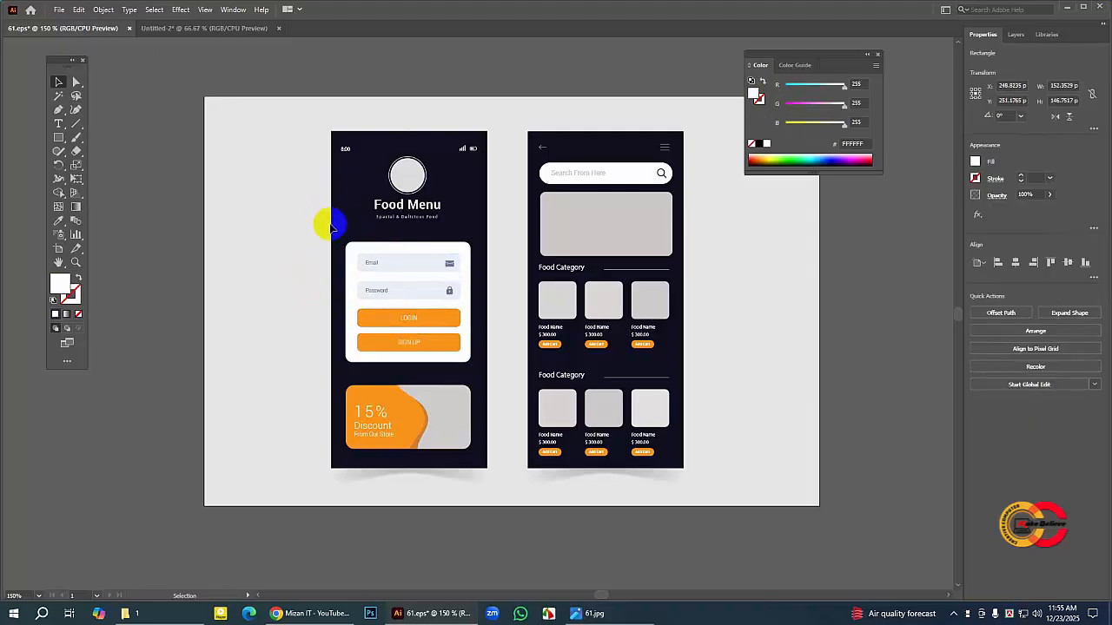
click(353, 245)
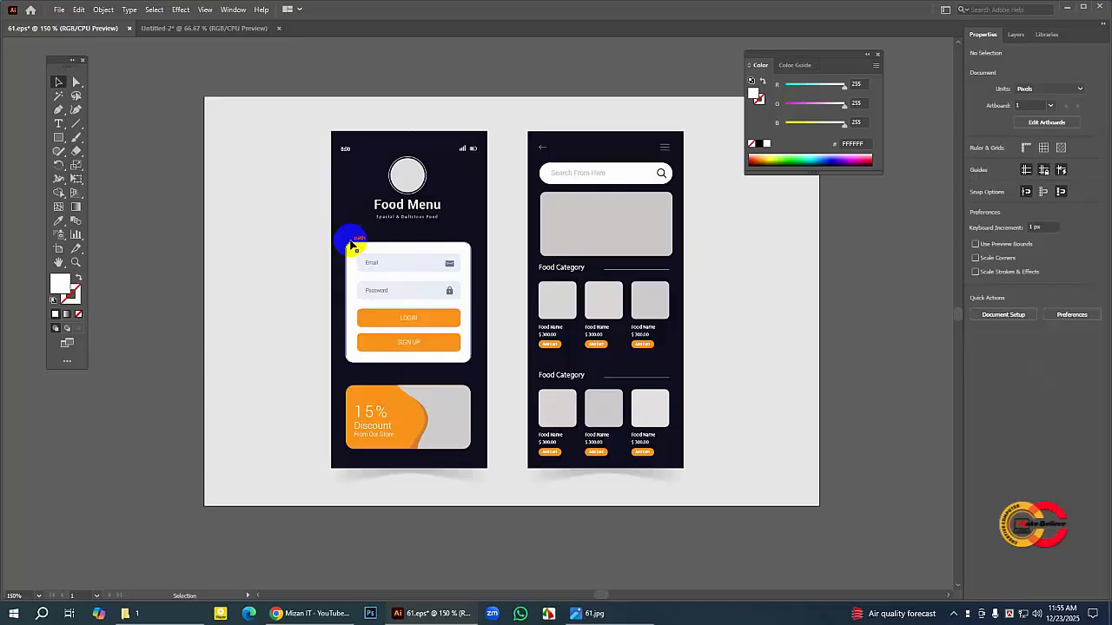
click(102, 12)
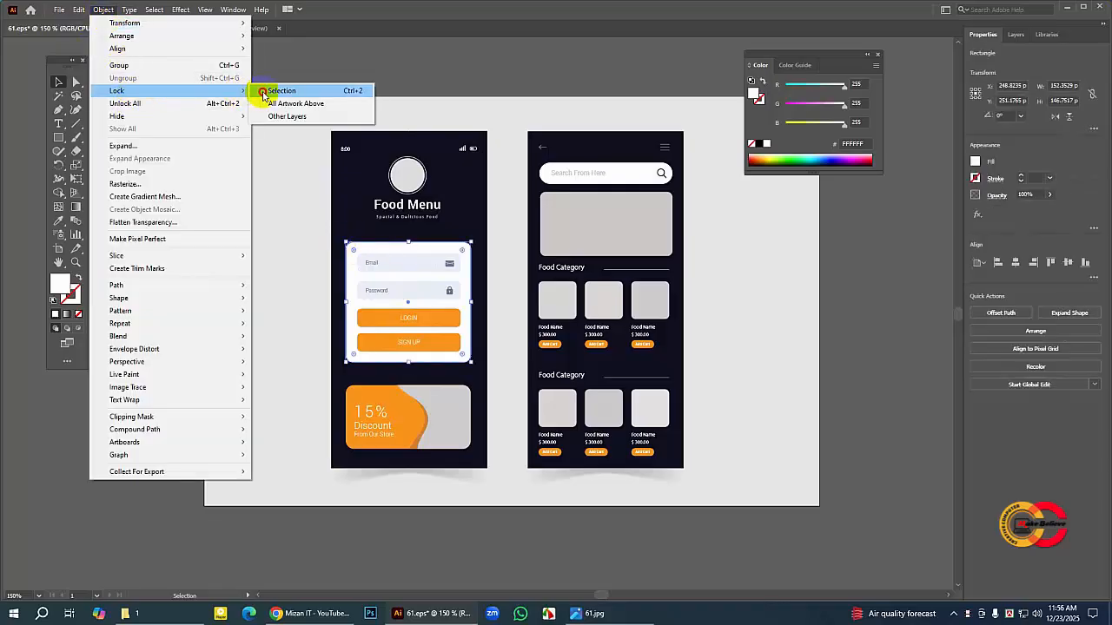
click(276, 91)
Step: Copy the orange LOGIN and SIGN UP buttons with their labels from 61.eps and paste them into the Untitled-2 document
drag(352, 317, 465, 354)
click(77, 12)
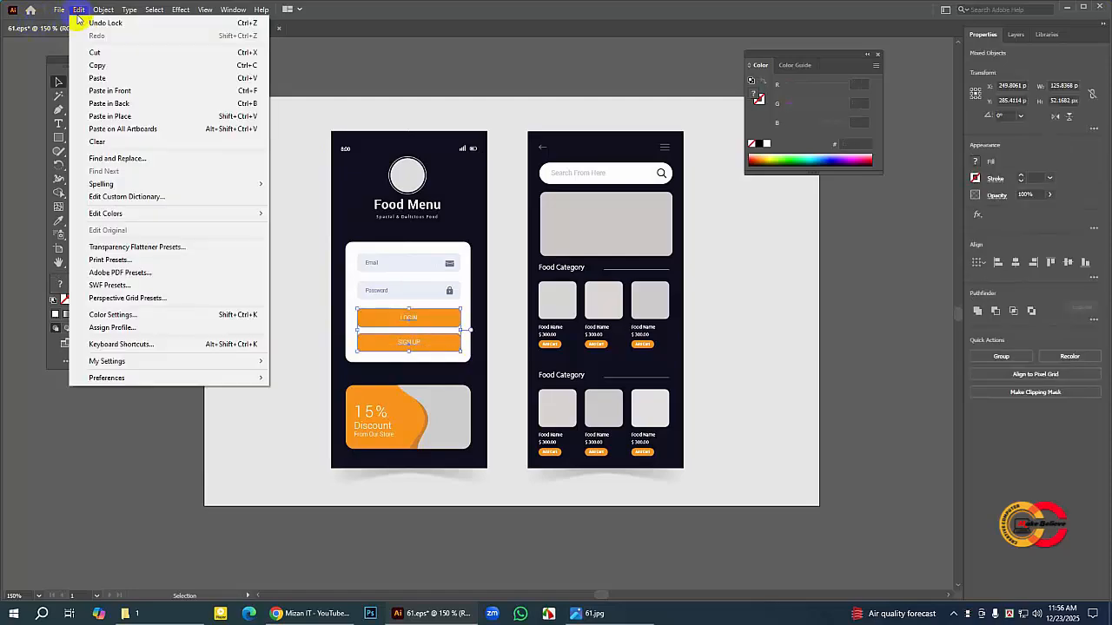
click(92, 62)
click(182, 27)
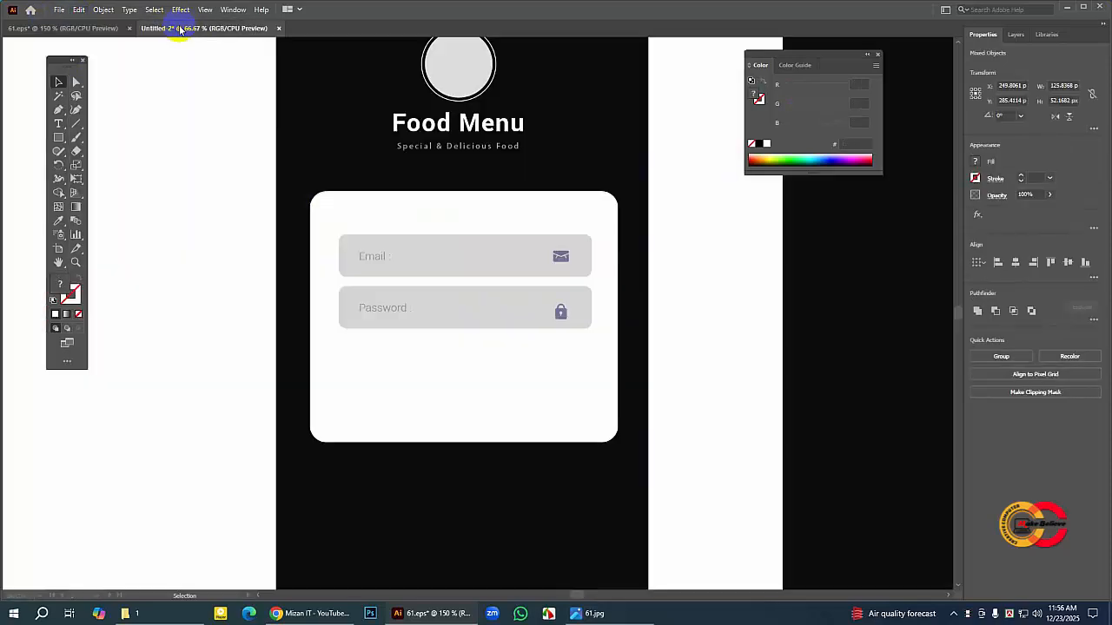
click(78, 10)
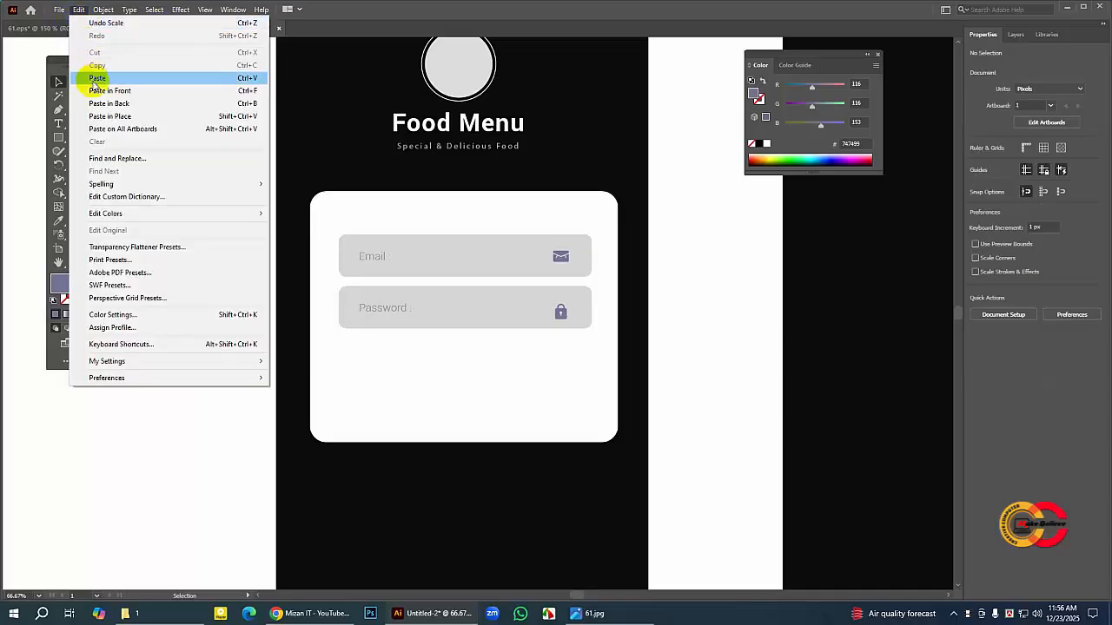
click(95, 78)
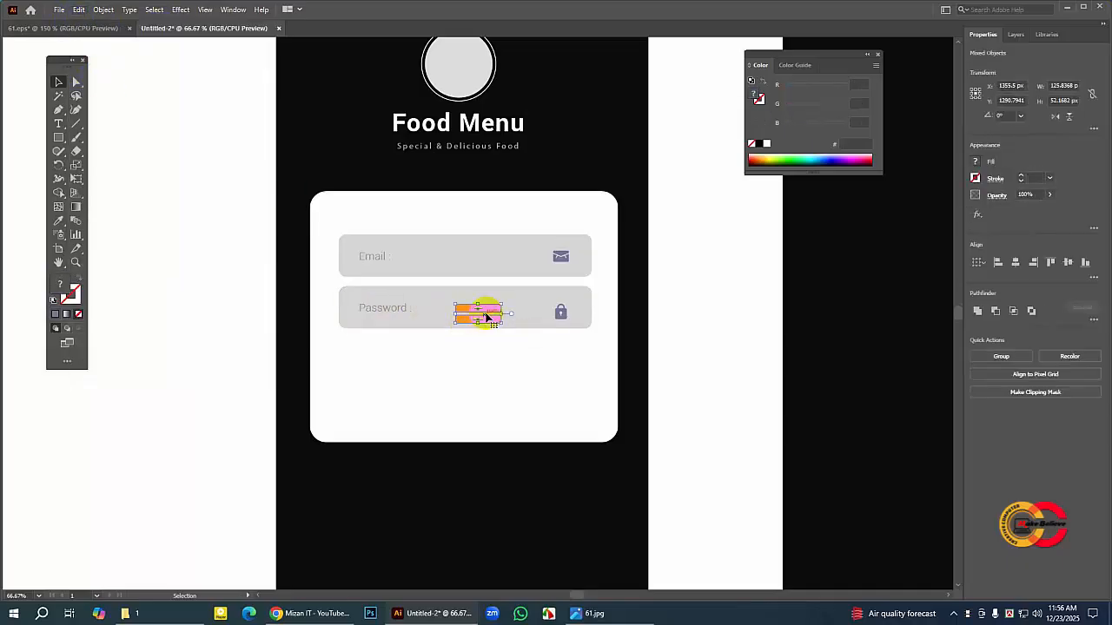
Step: Enlarge the pasted buttons together to about 446 × 185 px and place them below the Password field, flush with its left edge
drag(491, 311, 539, 422)
drag(469, 369, 476, 371)
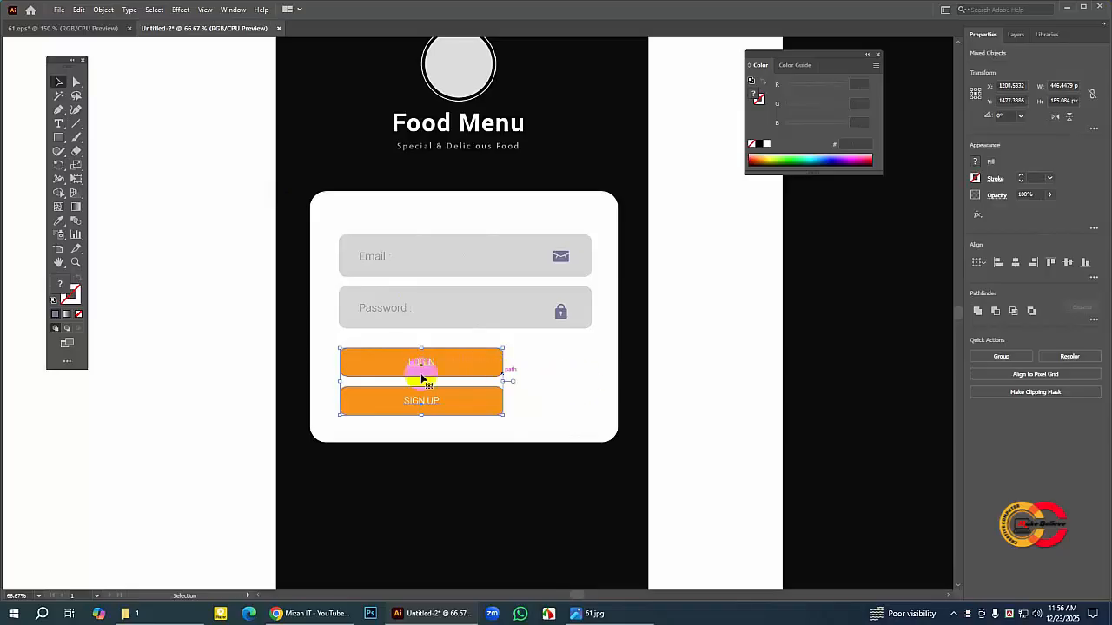
click(186, 374)
Step: Widen the orange LOGIN shape to about 670 px and the SIGN UP shape to about 663 px
click(470, 368)
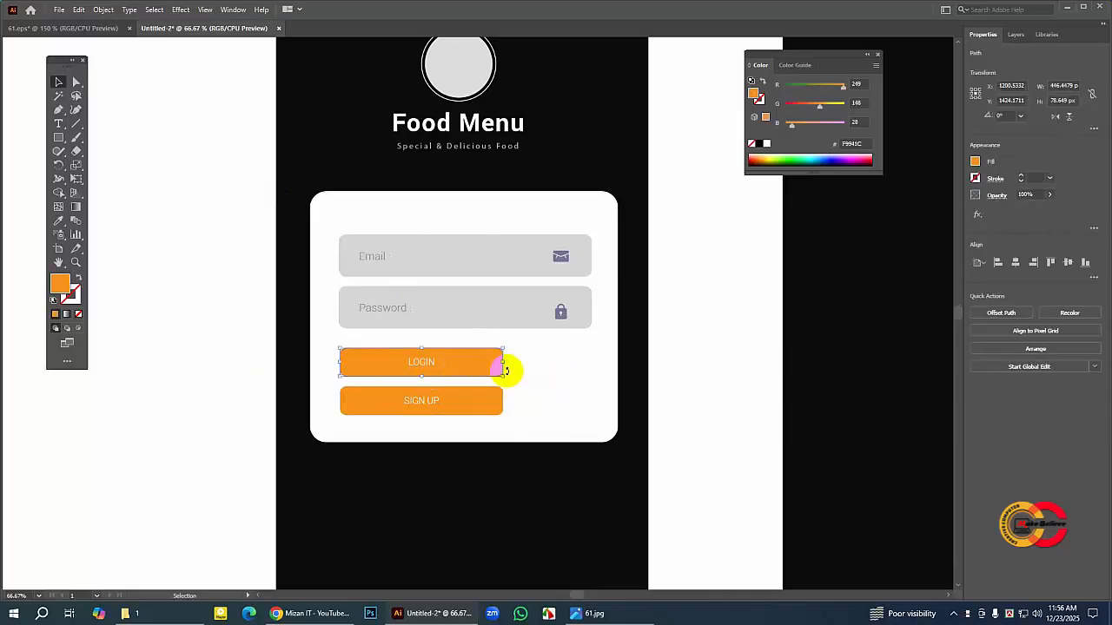
drag(504, 364, 583, 368)
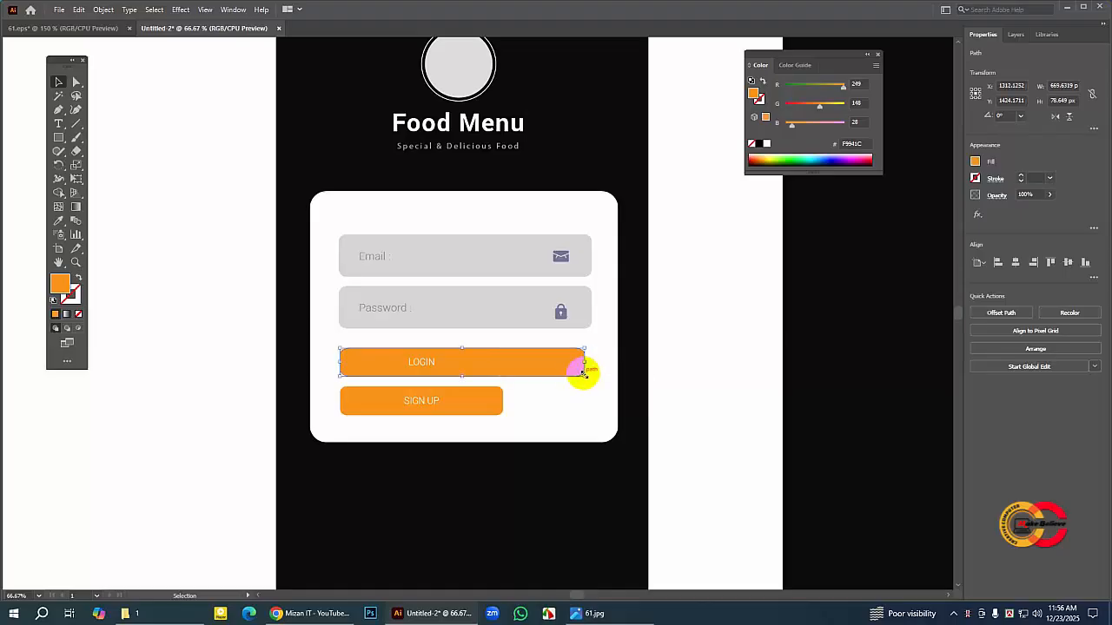
click(474, 403)
drag(504, 402, 583, 403)
click(184, 363)
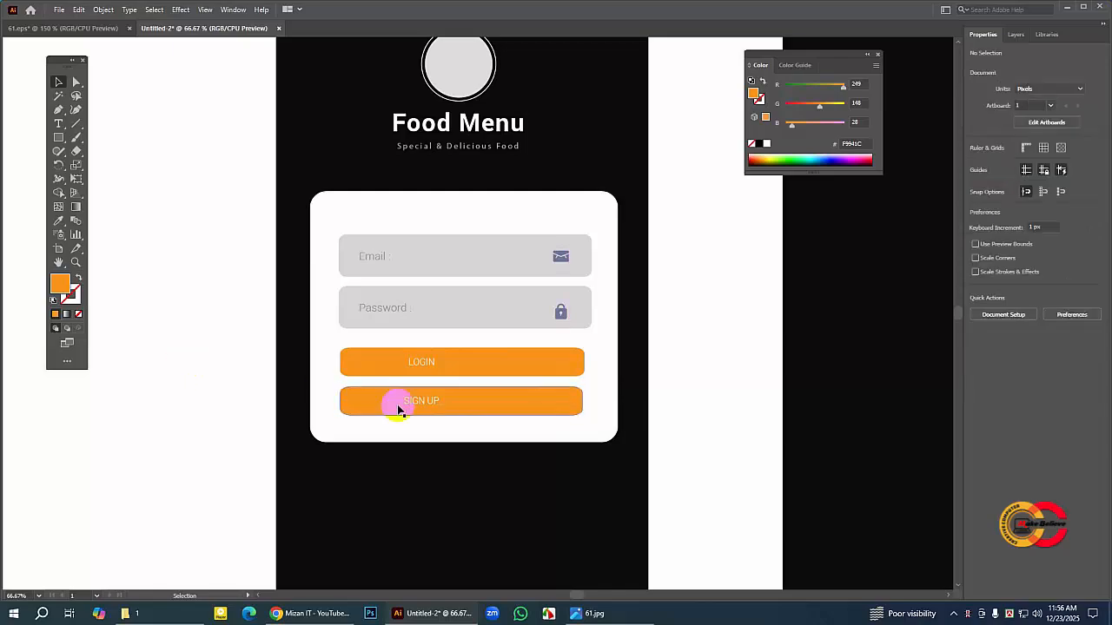
click(76, 83)
click(361, 364)
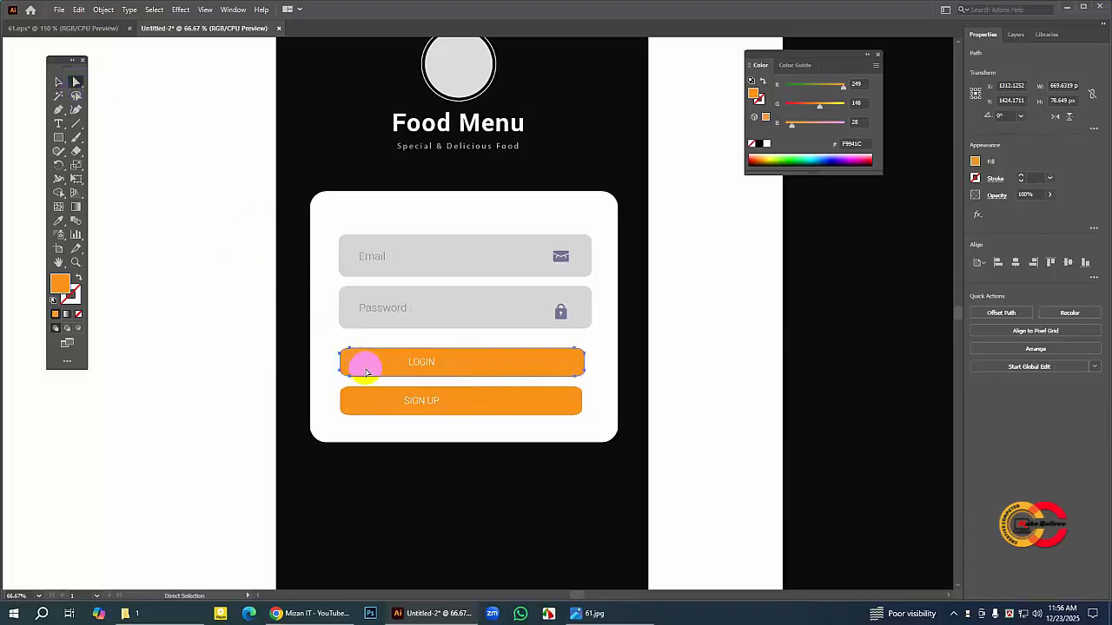
click(58, 82)
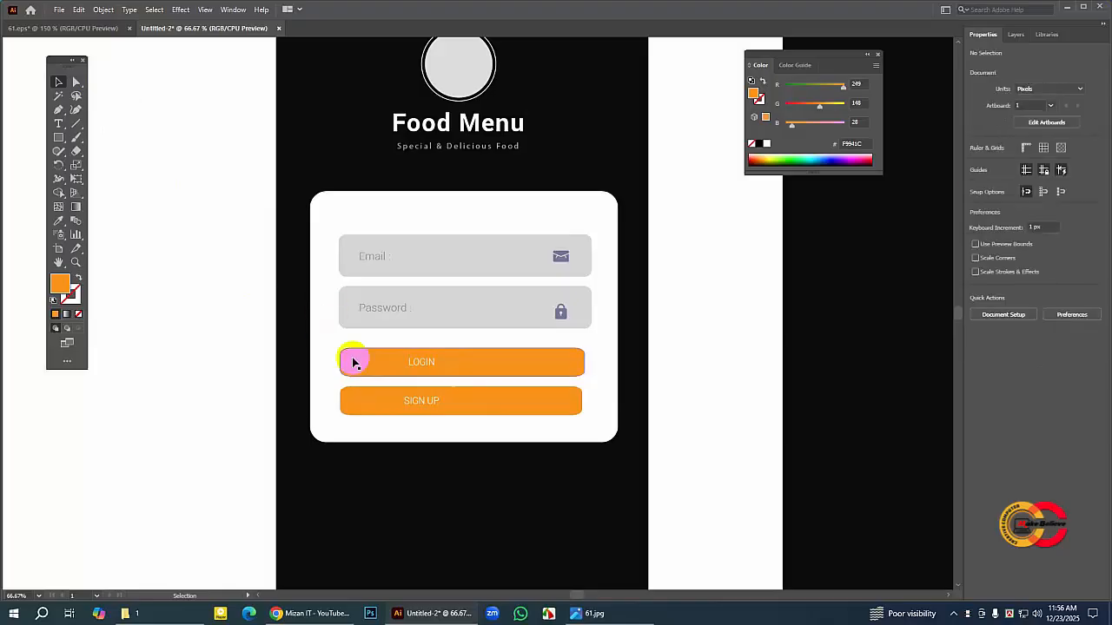
drag(356, 360, 345, 361)
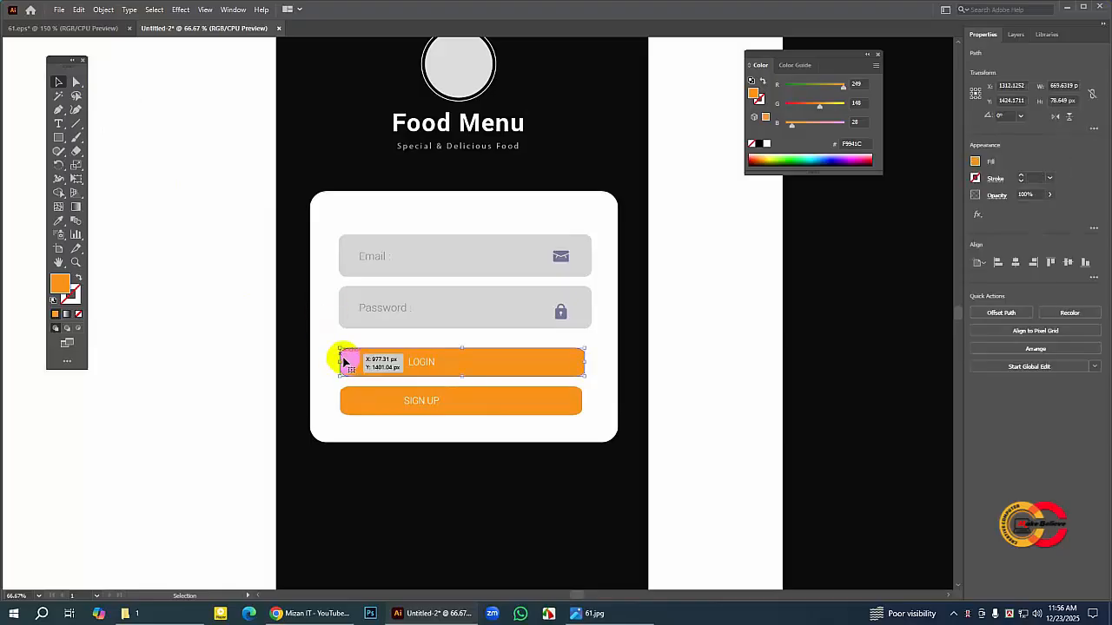
click(159, 354)
Step: Delete the two orange button shapes behind the LOGIN and SIGN UP labels
click(479, 365)
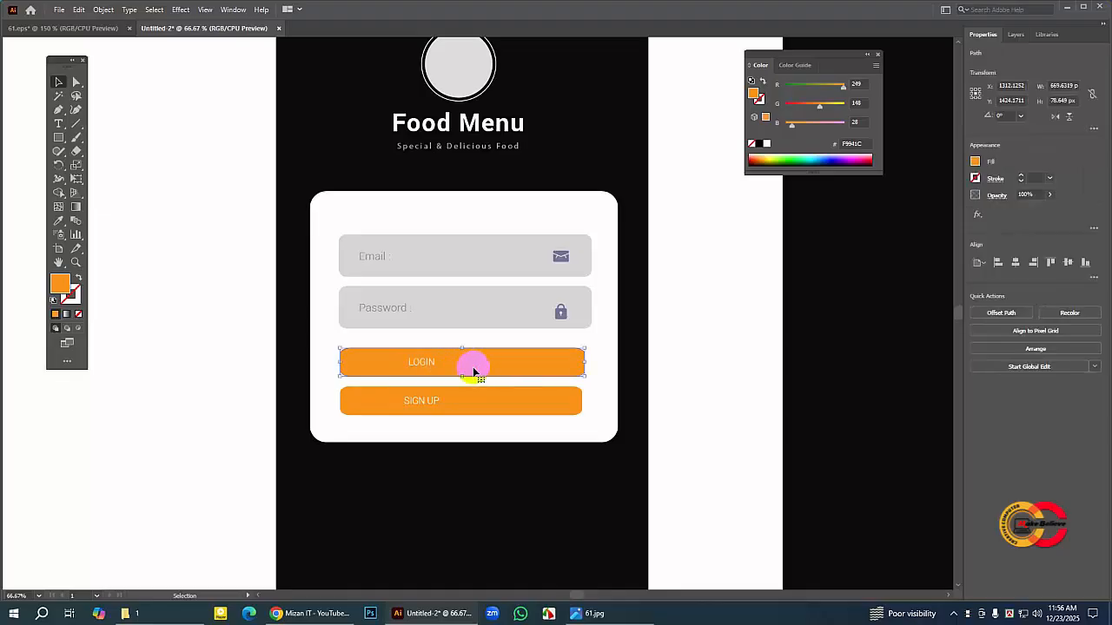
key(Delete)
click(471, 406)
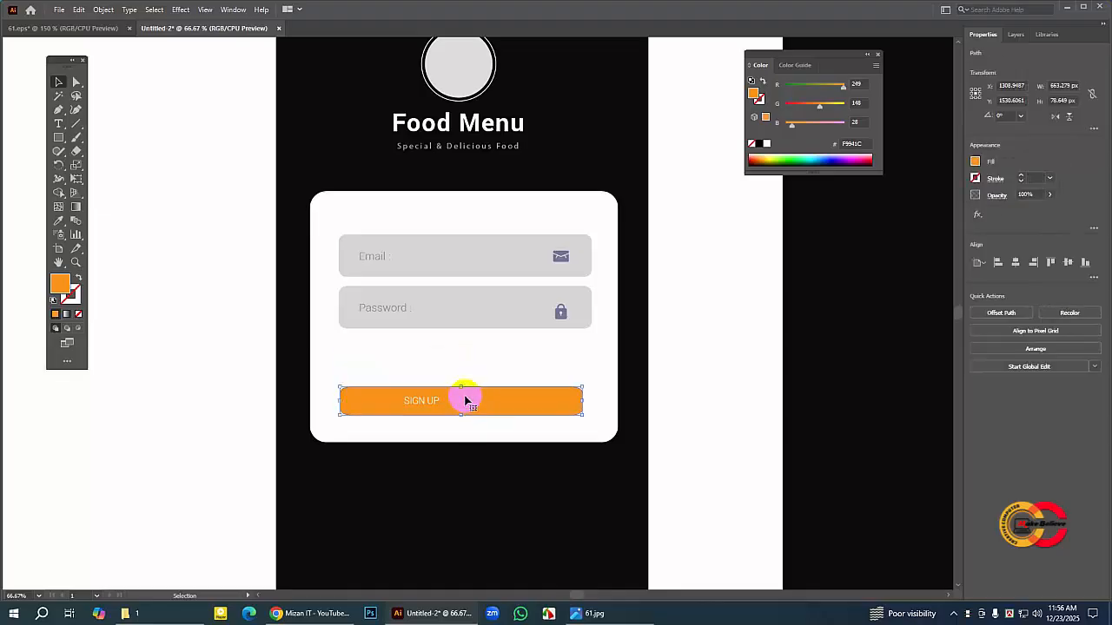
key(Delete)
click(418, 366)
key(Delete)
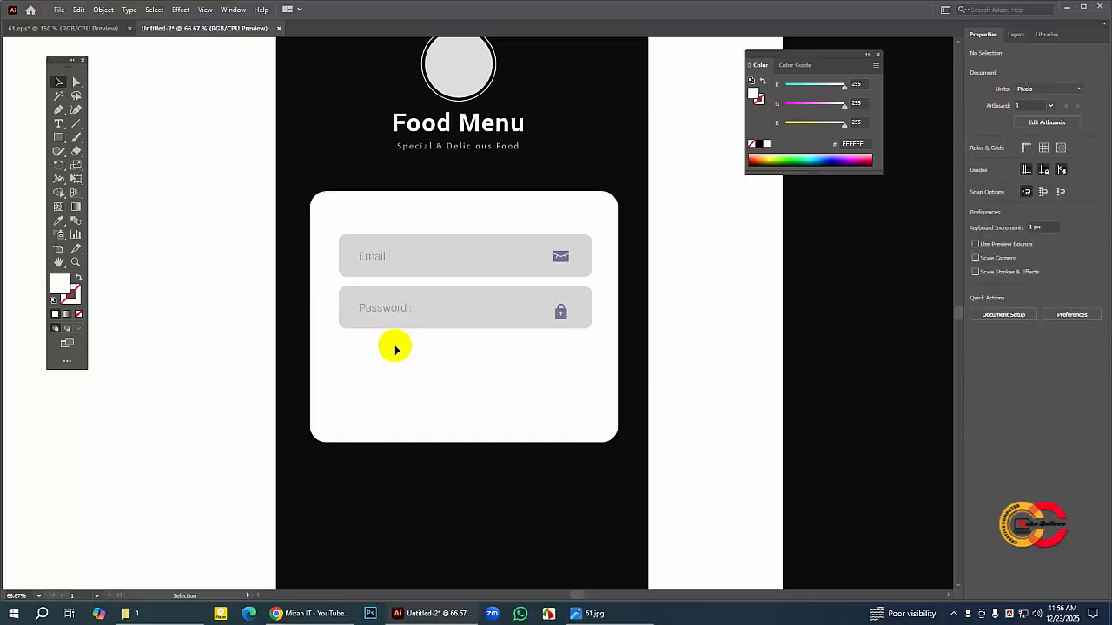
Step: Move the white LOGIN and SIGN UP labels together off the card onto the black background below it
drag(396, 348, 475, 333)
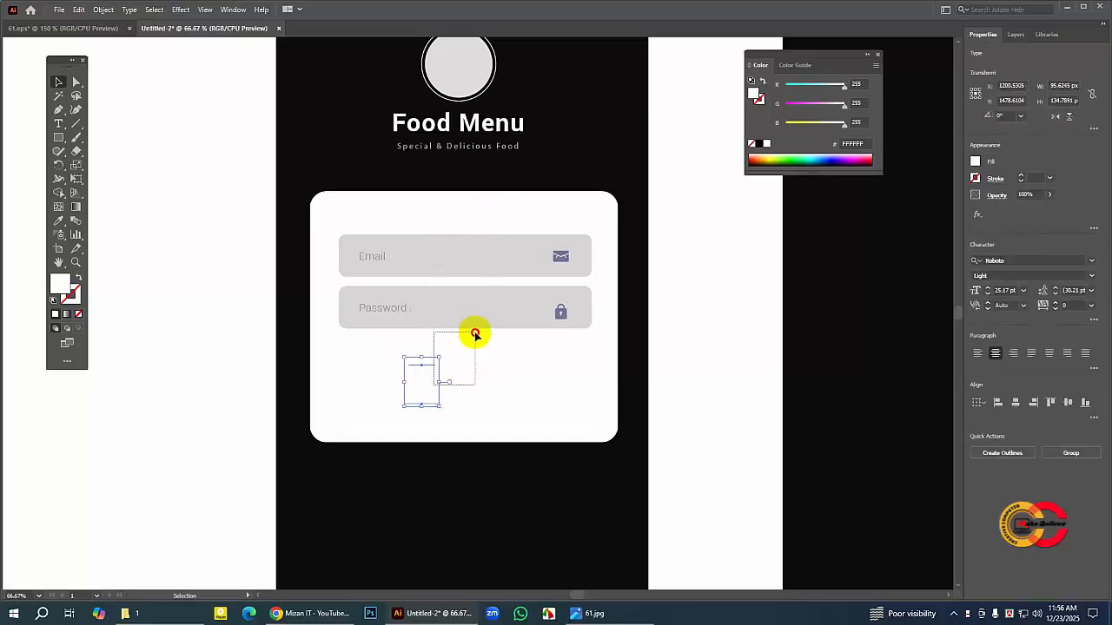
drag(395, 352, 455, 406)
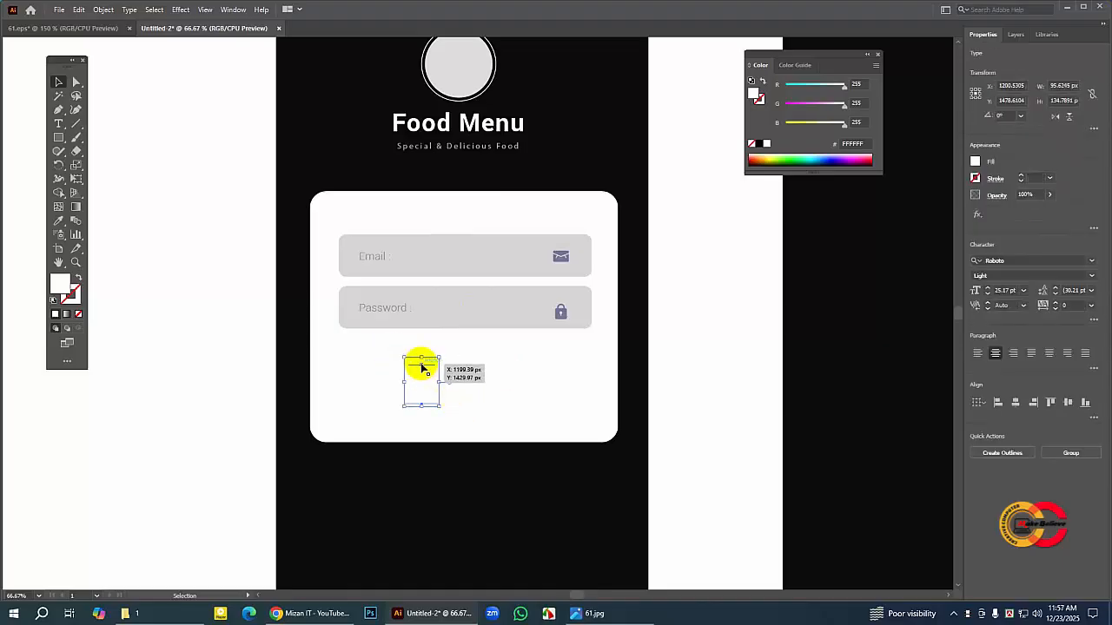
drag(419, 363, 328, 507)
click(202, 501)
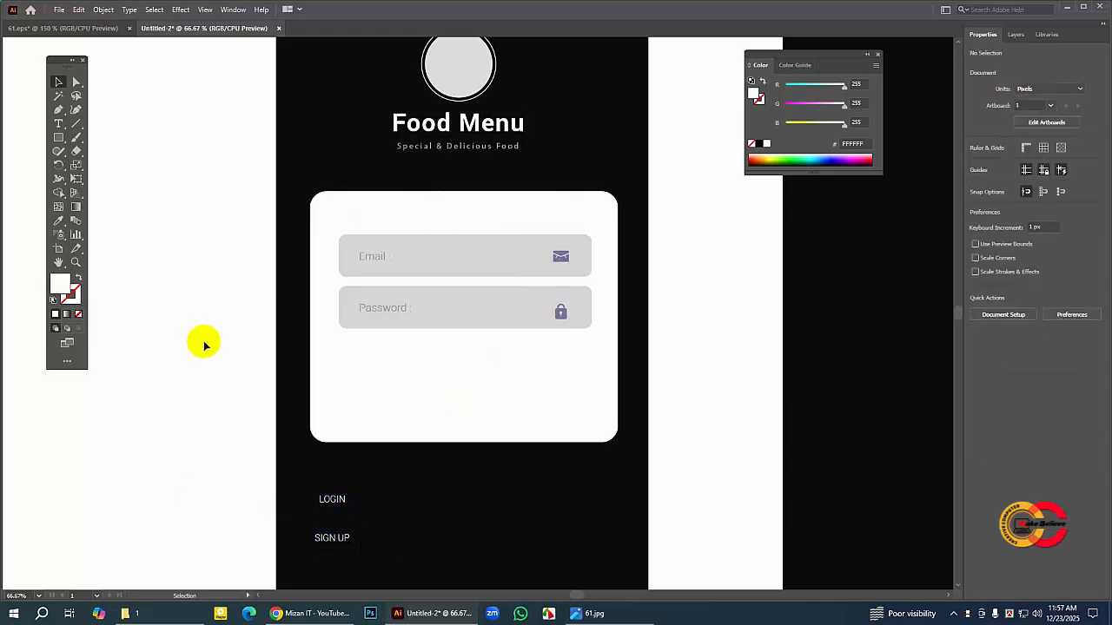
click(277, 228)
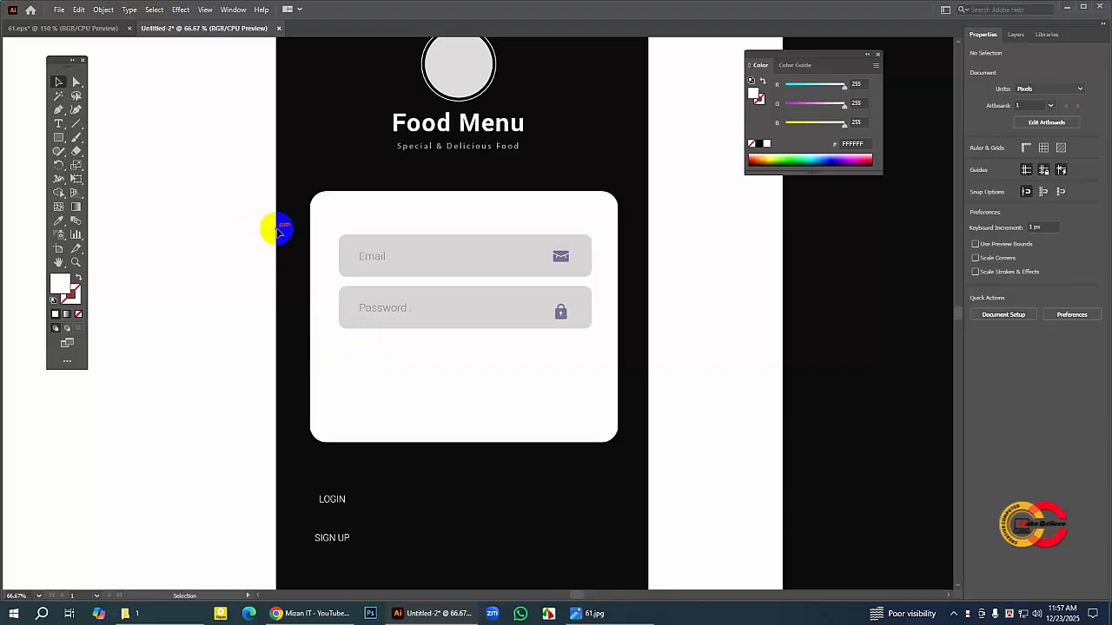
Step: Duplicate the grey Password field rectangle in place and move the copy straight down about 155 px, keeping the edges aligned
click(506, 254)
click(484, 319)
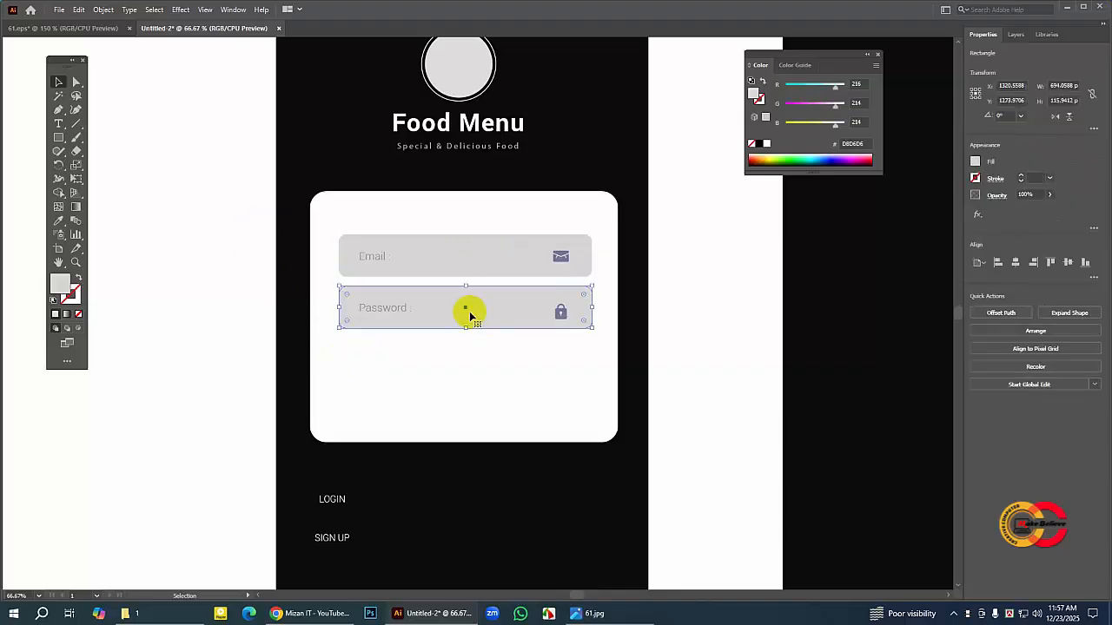
click(79, 10)
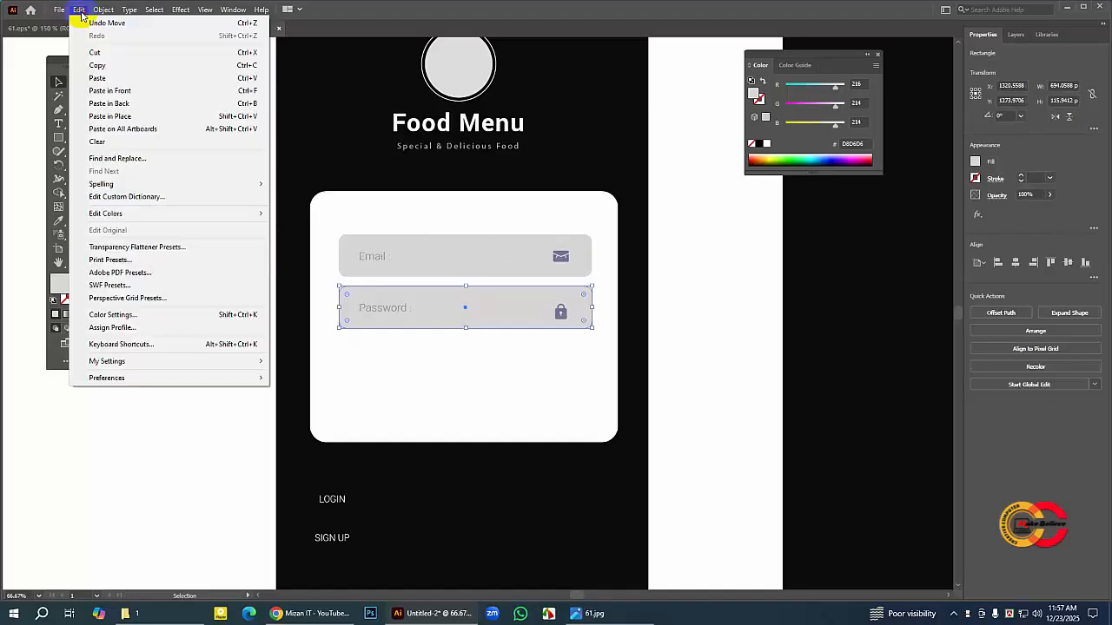
click(94, 64)
click(83, 10)
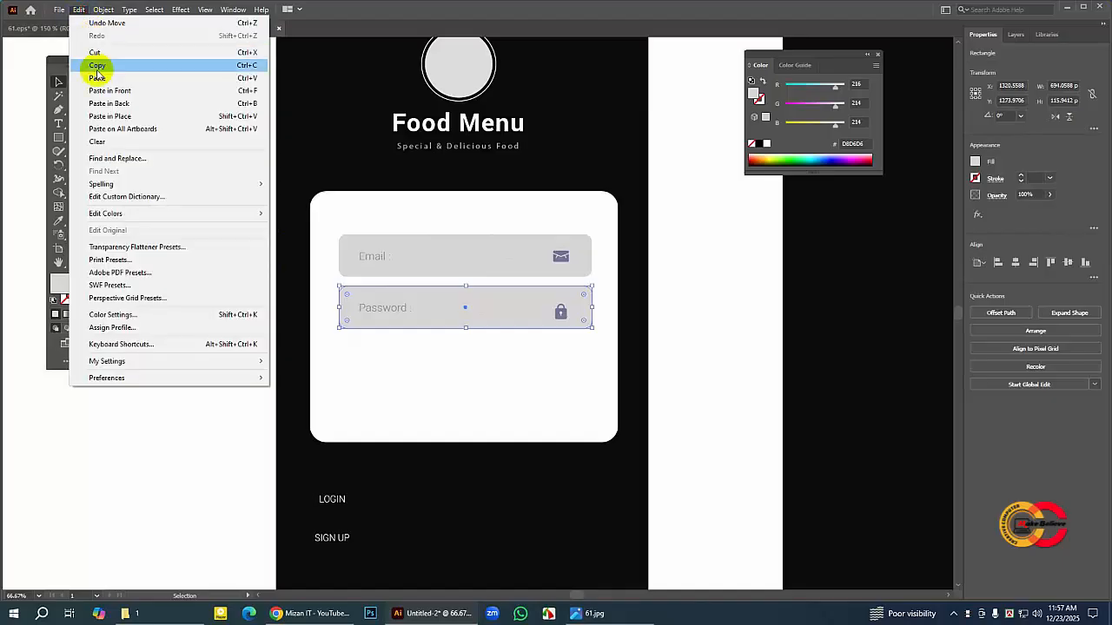
click(116, 89)
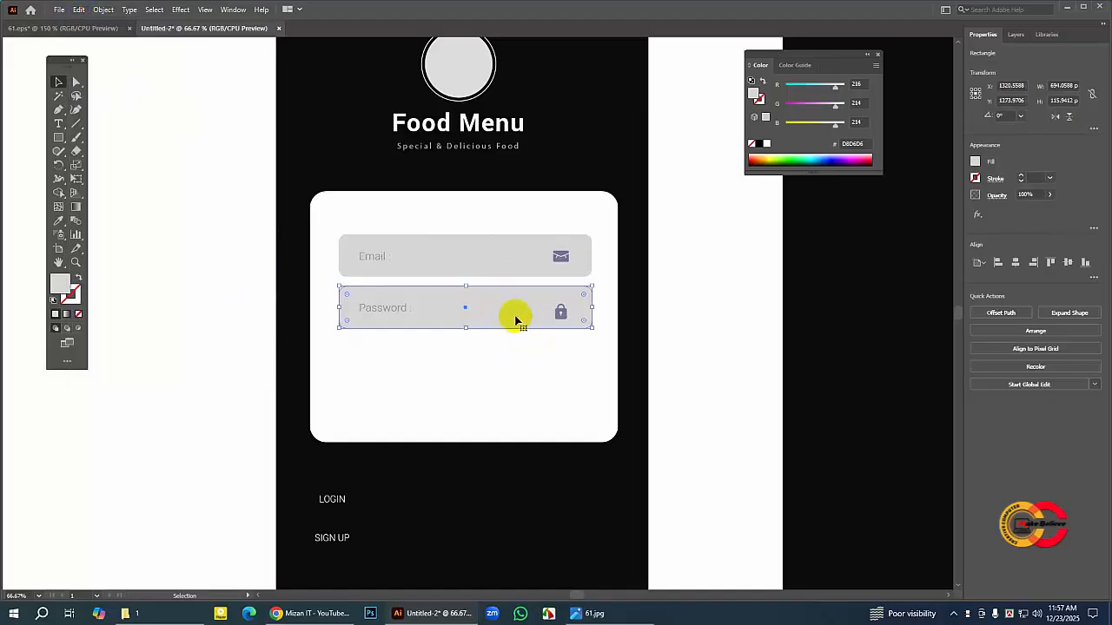
drag(514, 316, 511, 367)
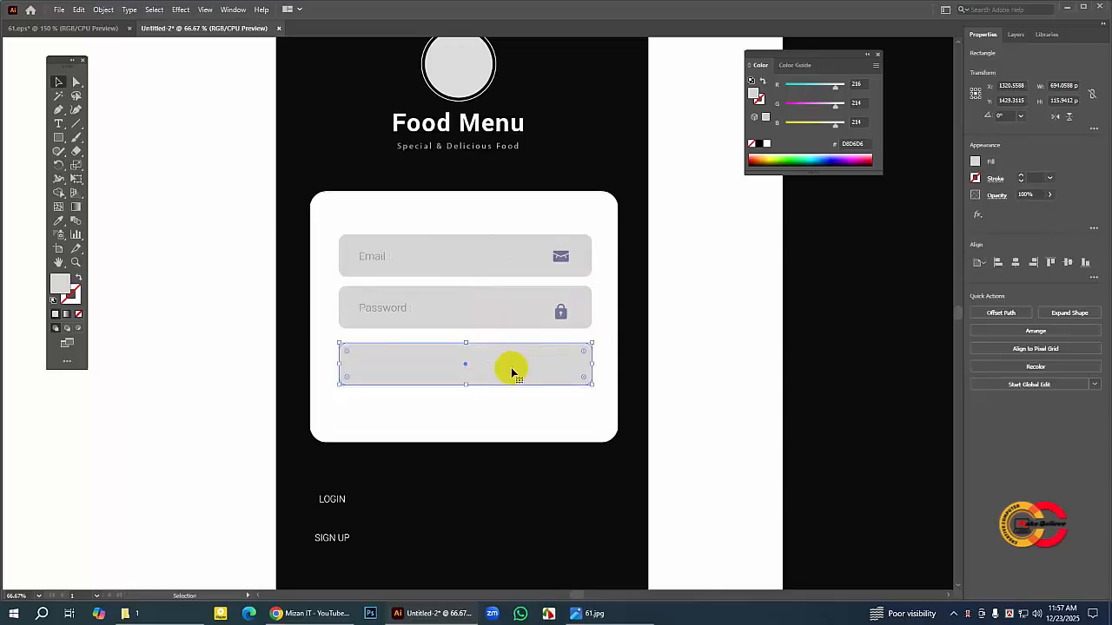
click(238, 369)
Step: Fill the copied rectangle below the Password field with orange F99A28
click(414, 361)
double_click(59, 287)
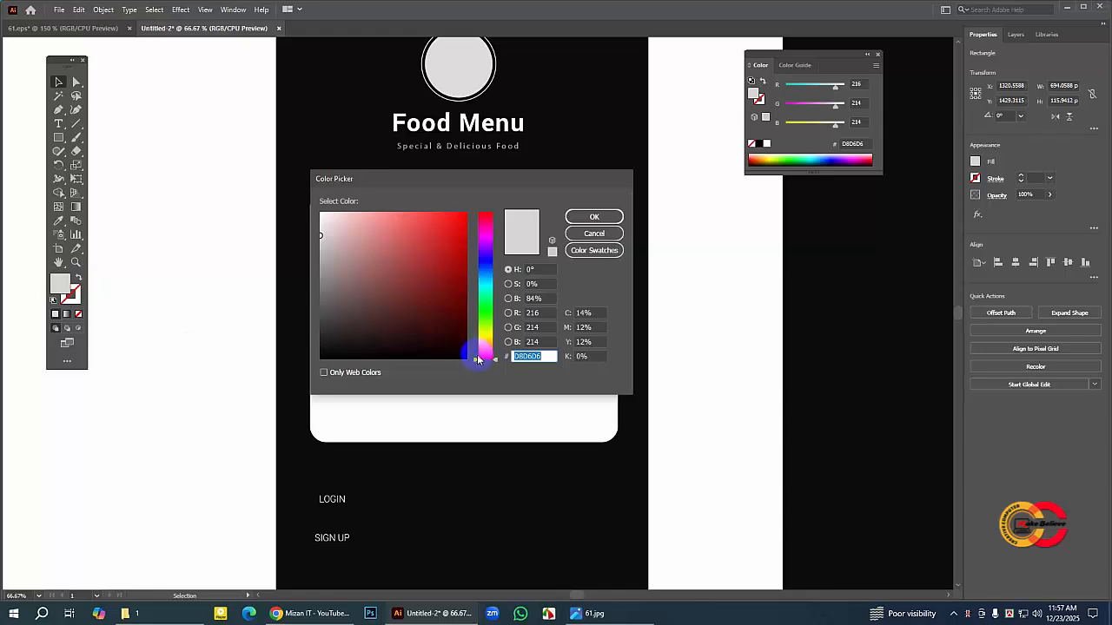
click(479, 346)
click(444, 215)
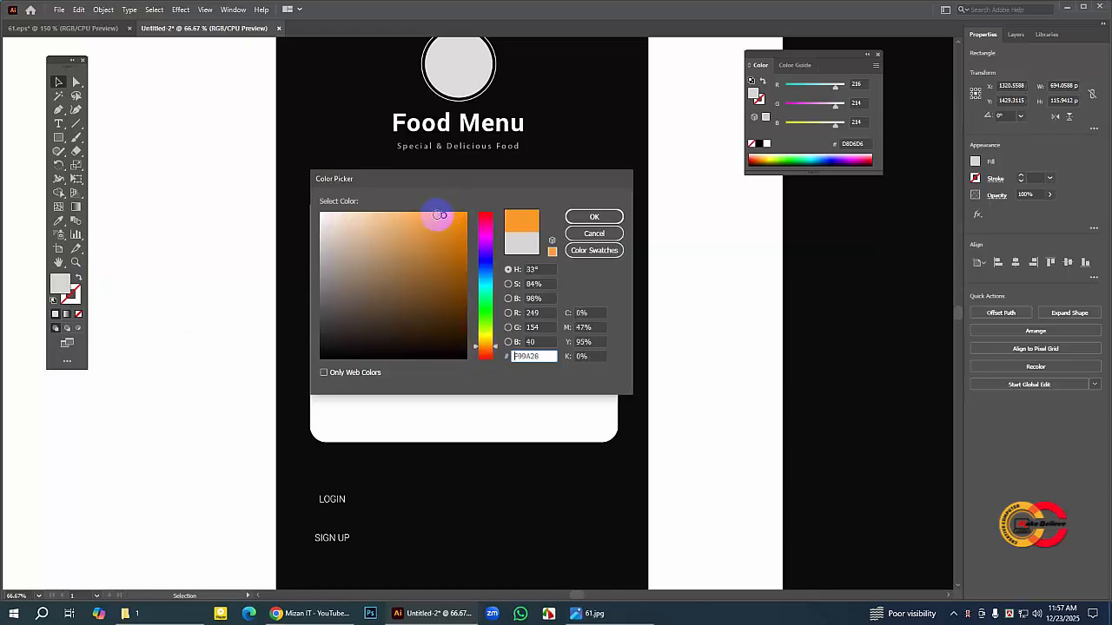
click(594, 217)
click(289, 337)
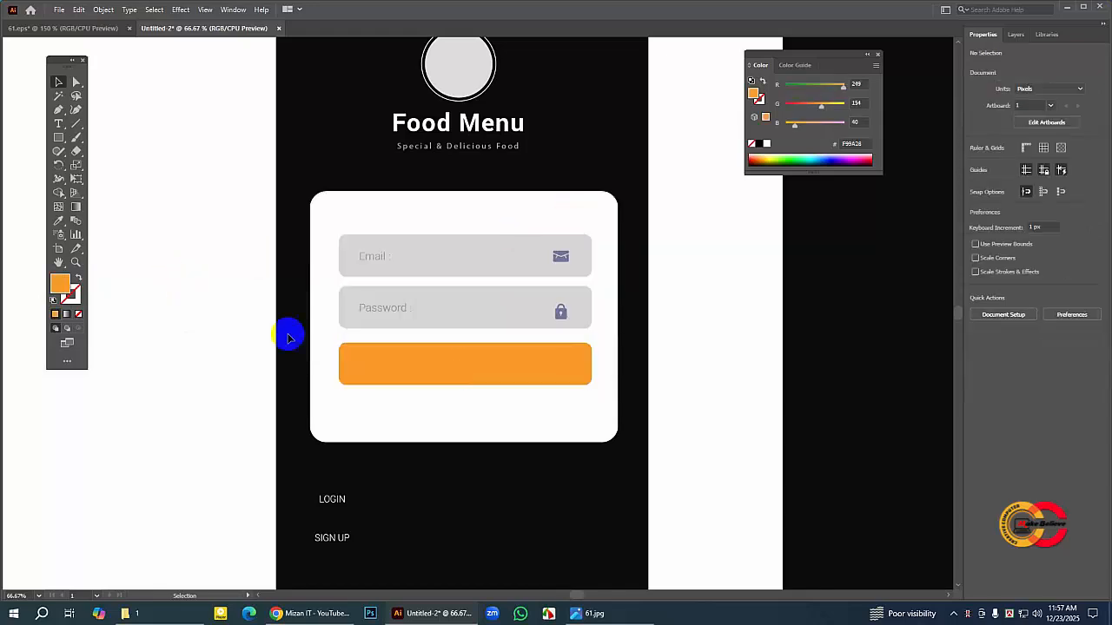
Step: Duplicate the orange rectangle in place and move the copy straight down, leaving a small gap near the card's lower edge
click(478, 373)
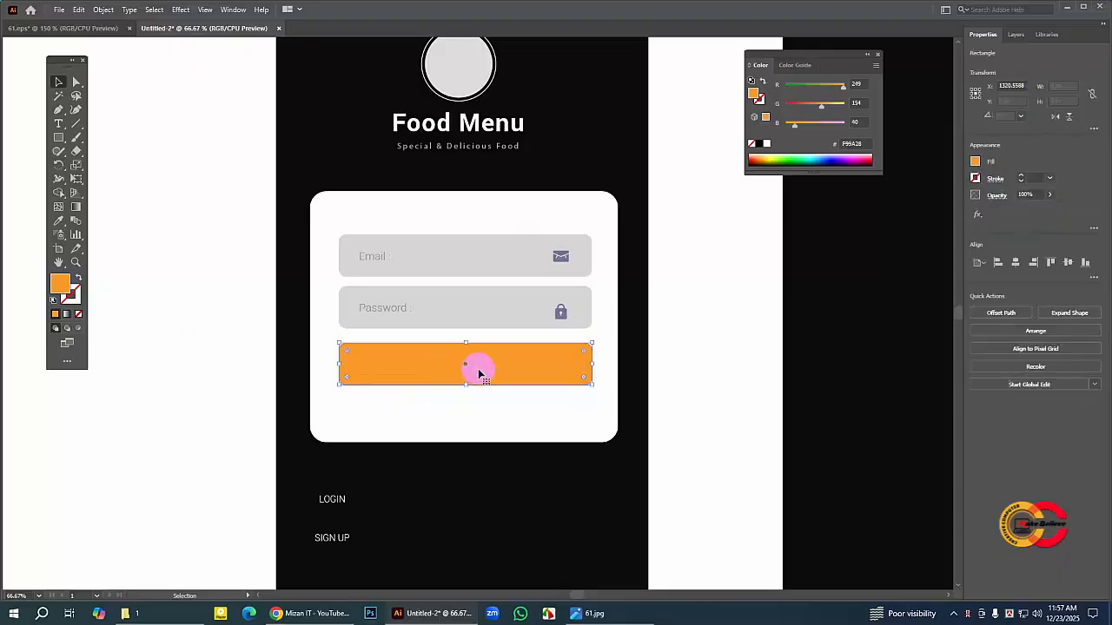
click(454, 405)
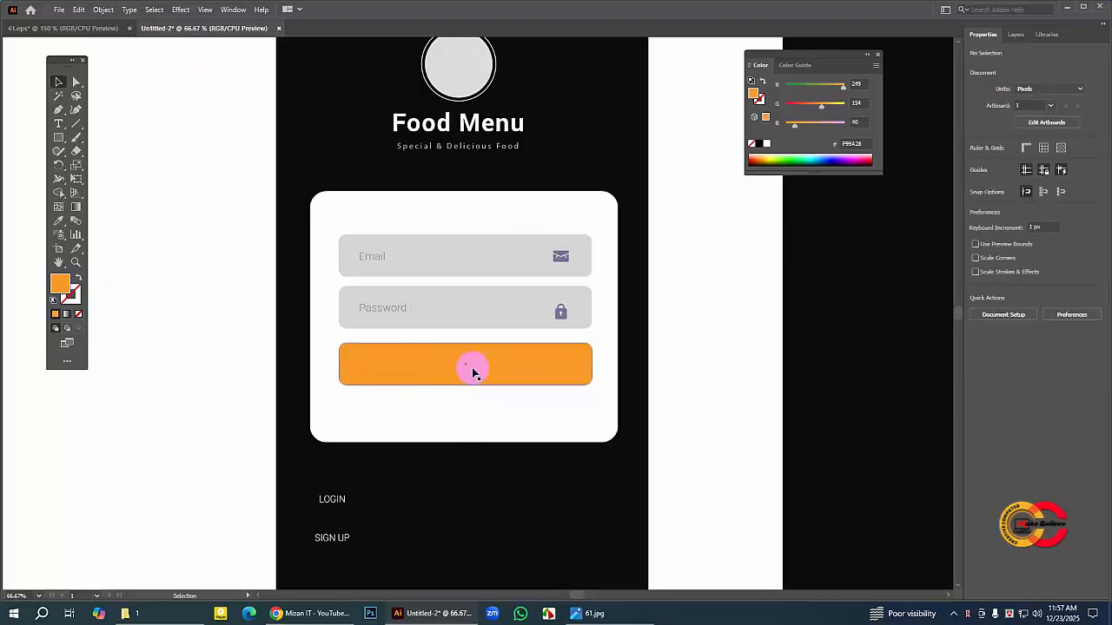
click(473, 368)
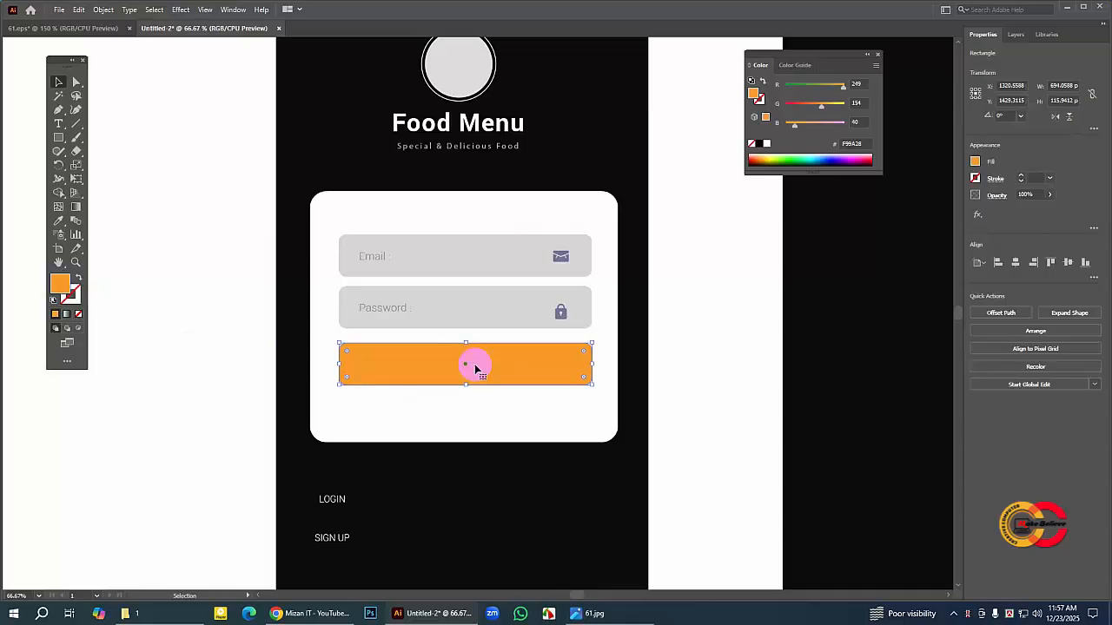
click(79, 9)
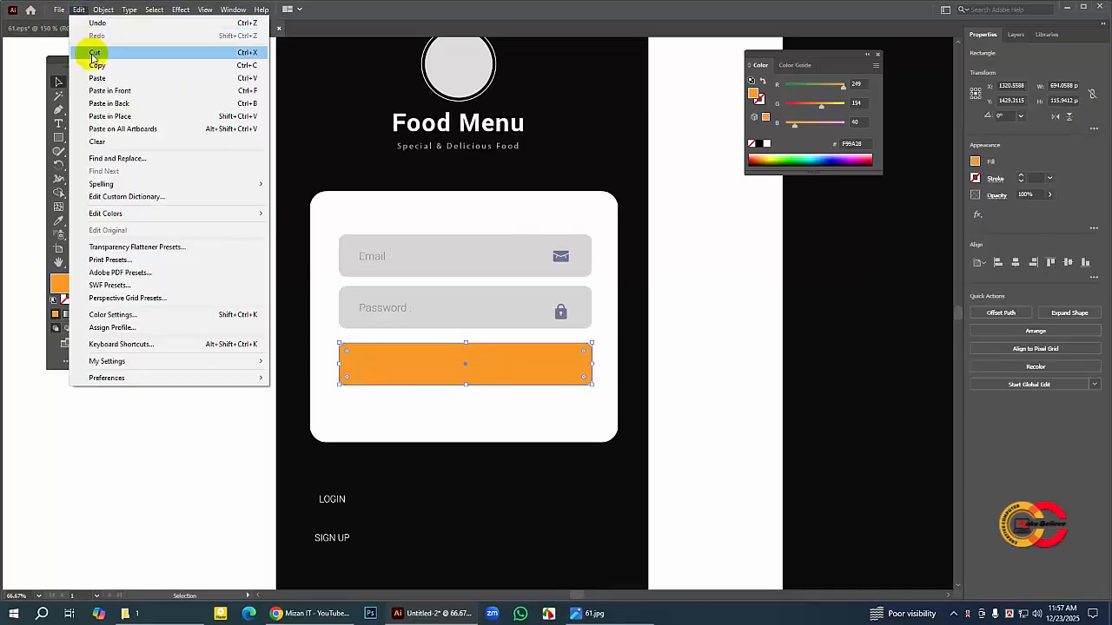
click(81, 11)
click(81, 12)
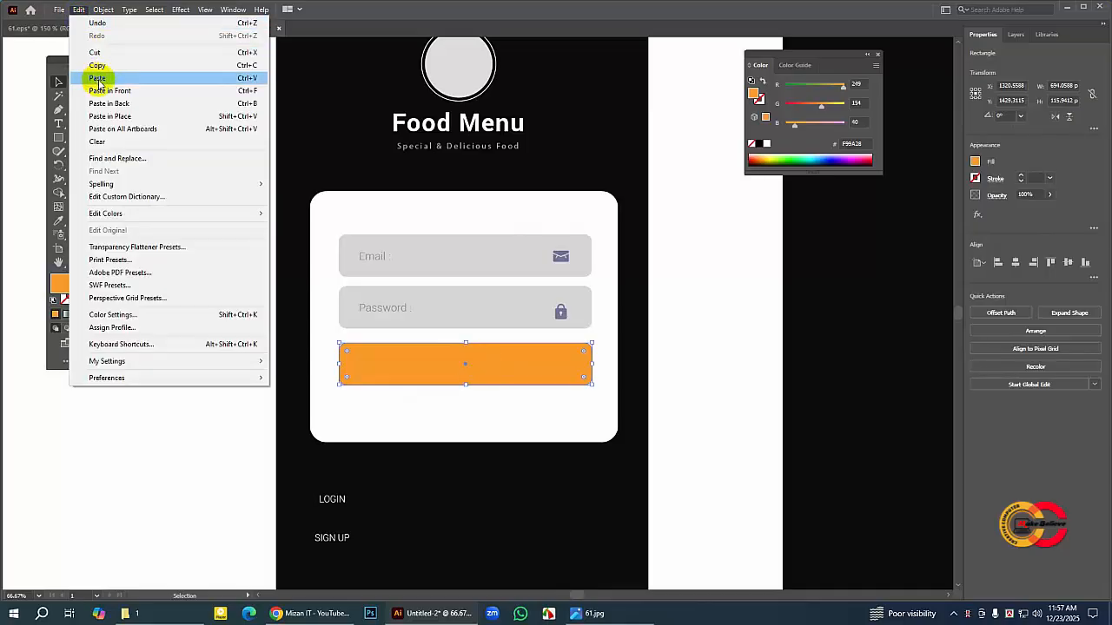
click(126, 92)
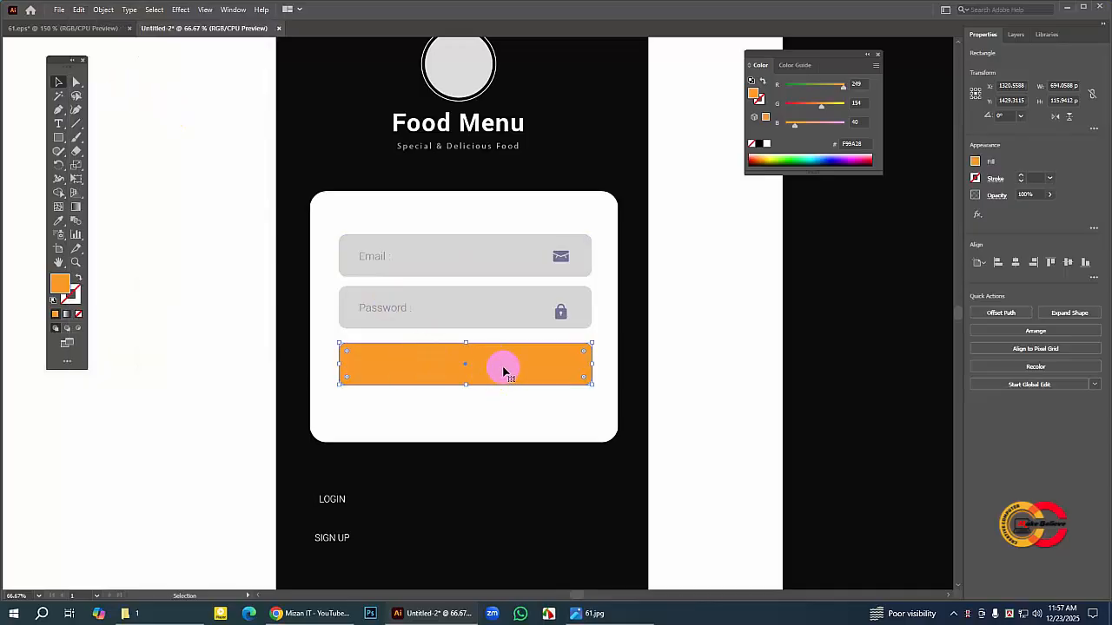
drag(504, 372, 504, 407)
drag(503, 420, 503, 421)
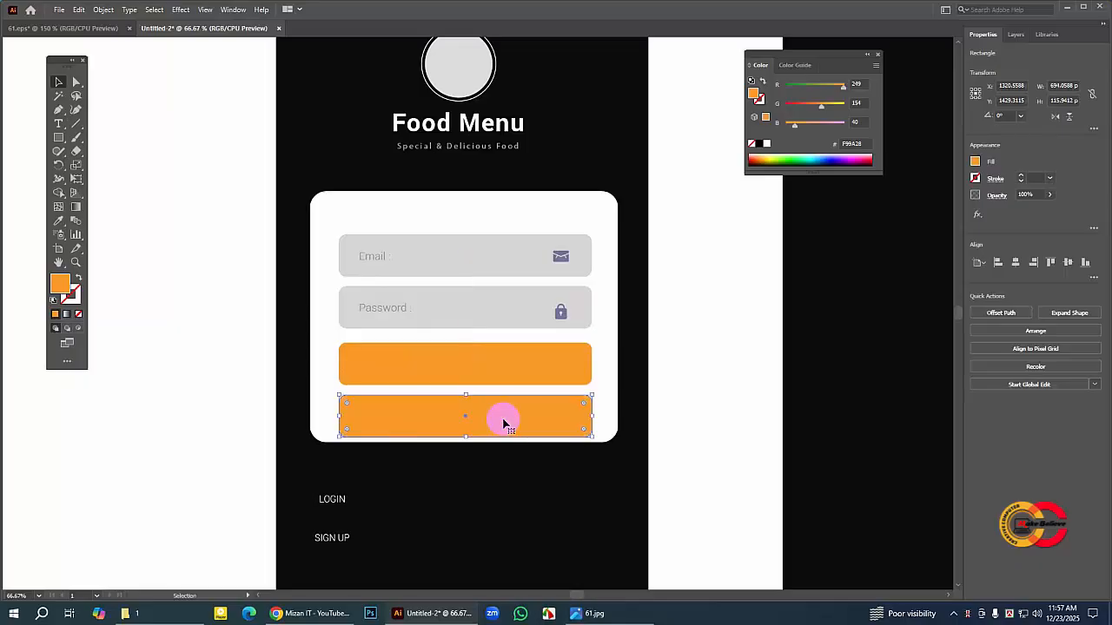
click(136, 394)
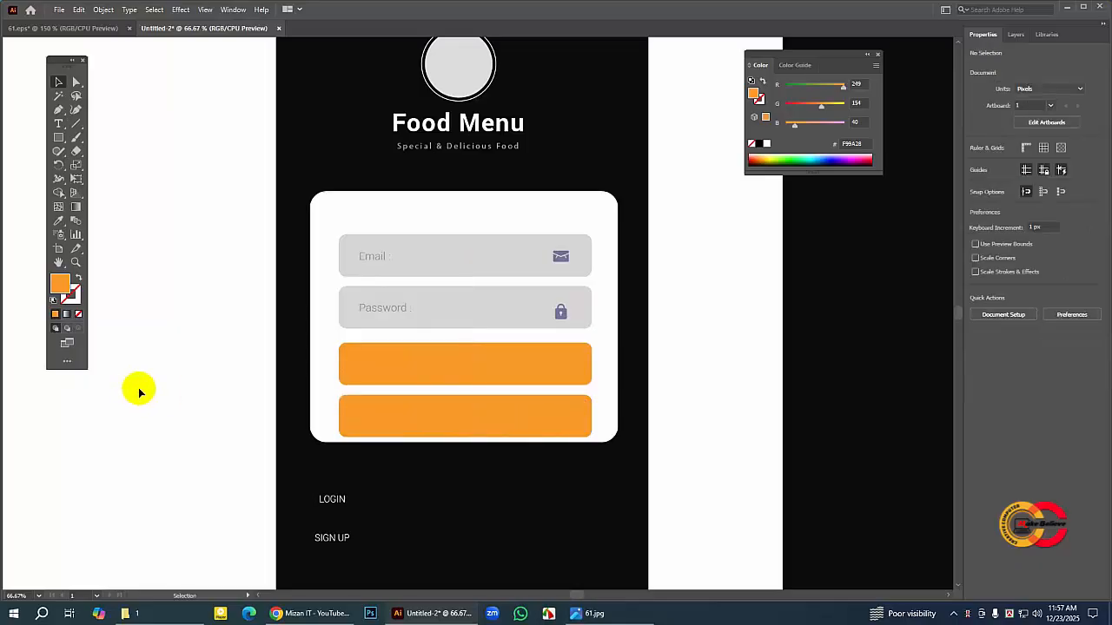
Step: Move the LOGIN label onto the middle of the upper orange button and the SIGN UP label onto the middle of the lower one
drag(330, 495, 459, 368)
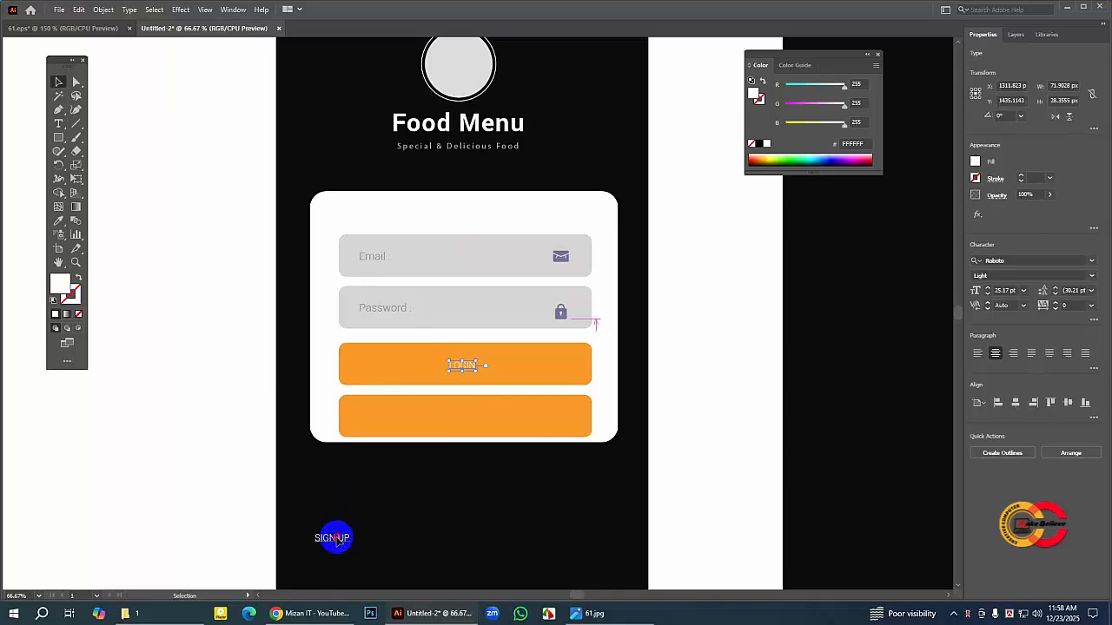
drag(333, 535, 460, 417)
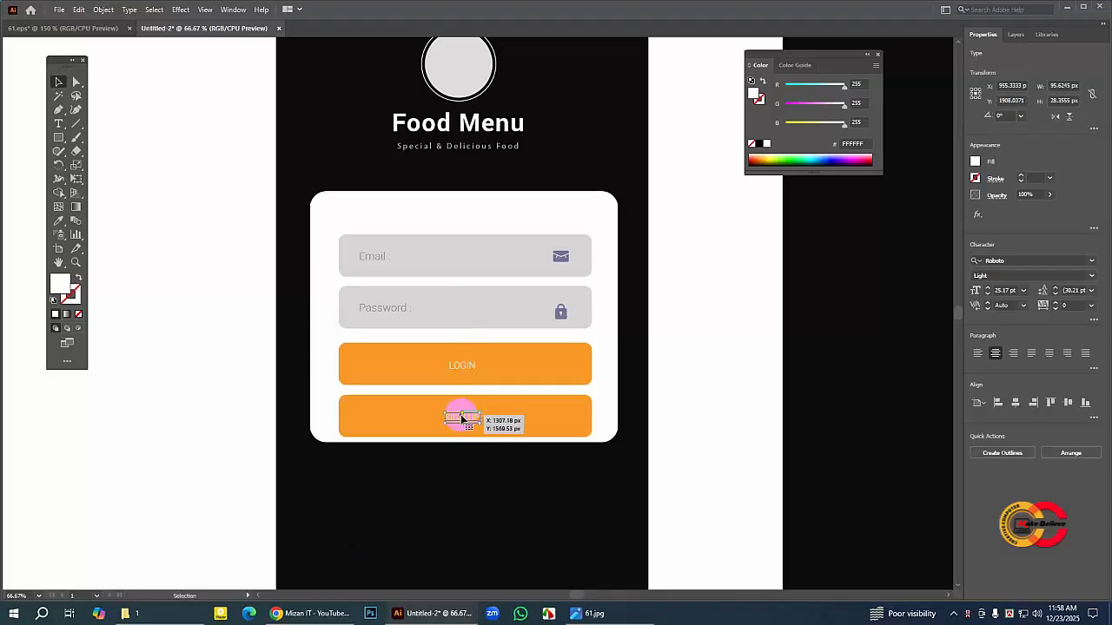
click(191, 402)
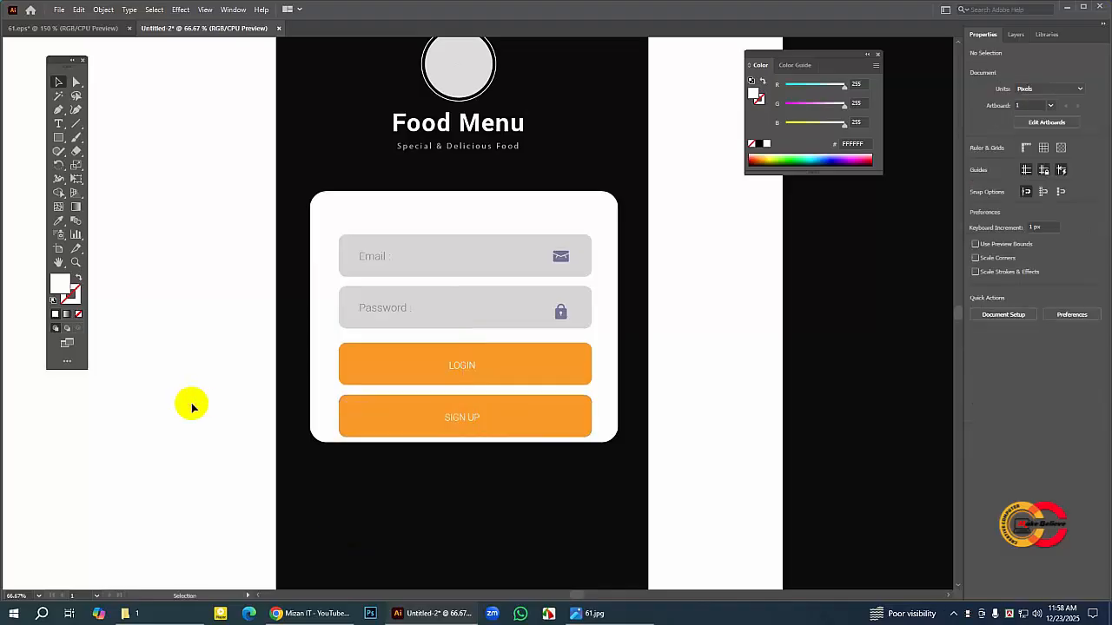
Step: Compare the login card's field and button spacing with the 61.eps reference, then return to the new document
click(92, 30)
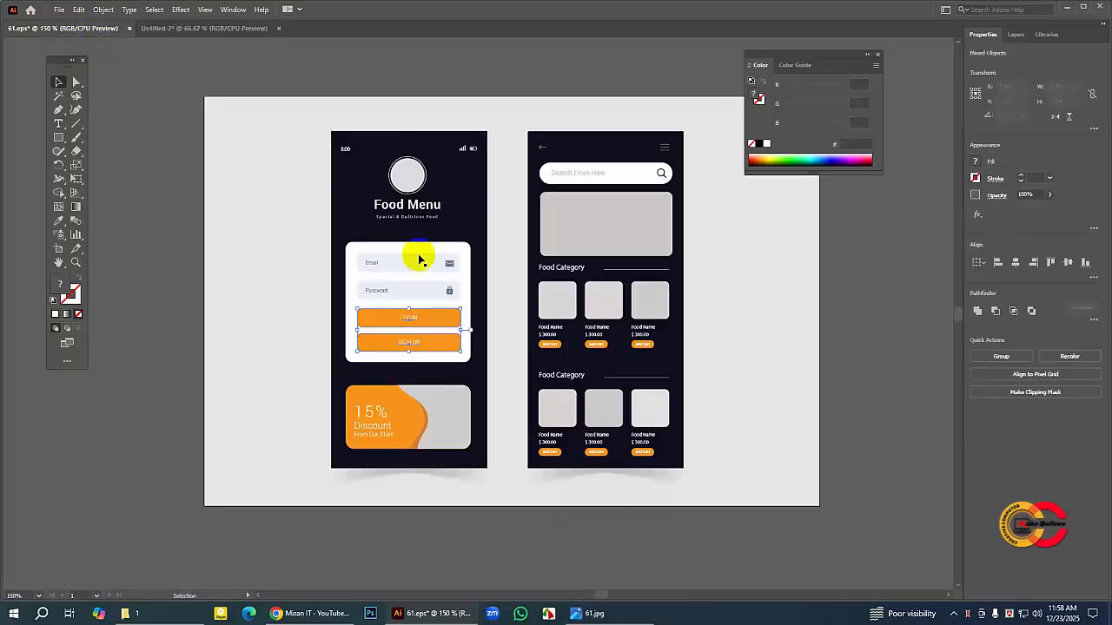
click(155, 278)
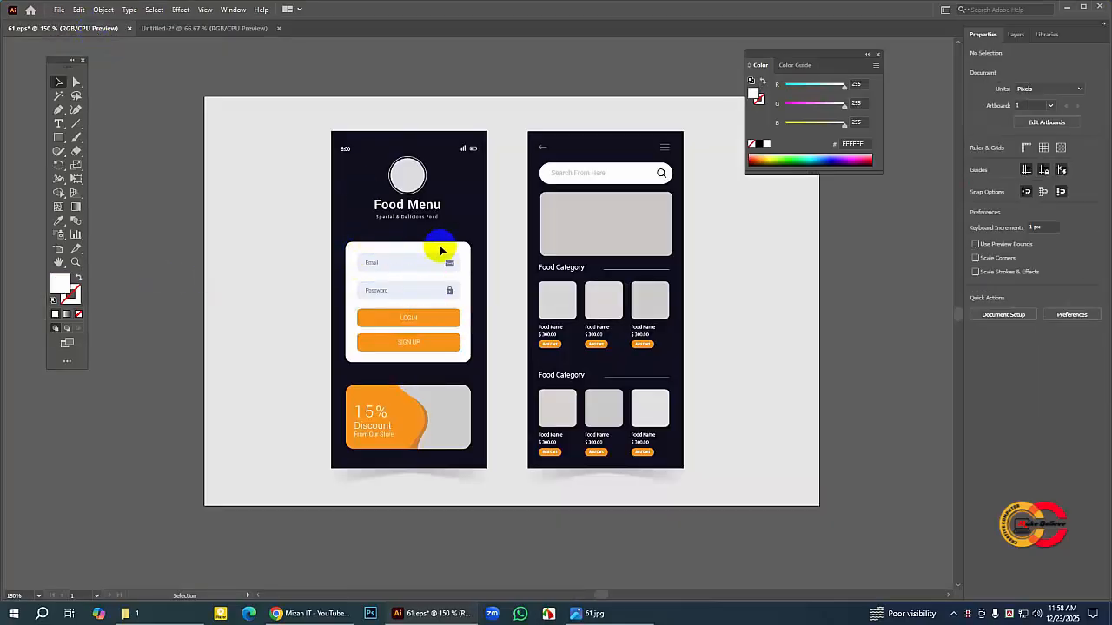
click(427, 329)
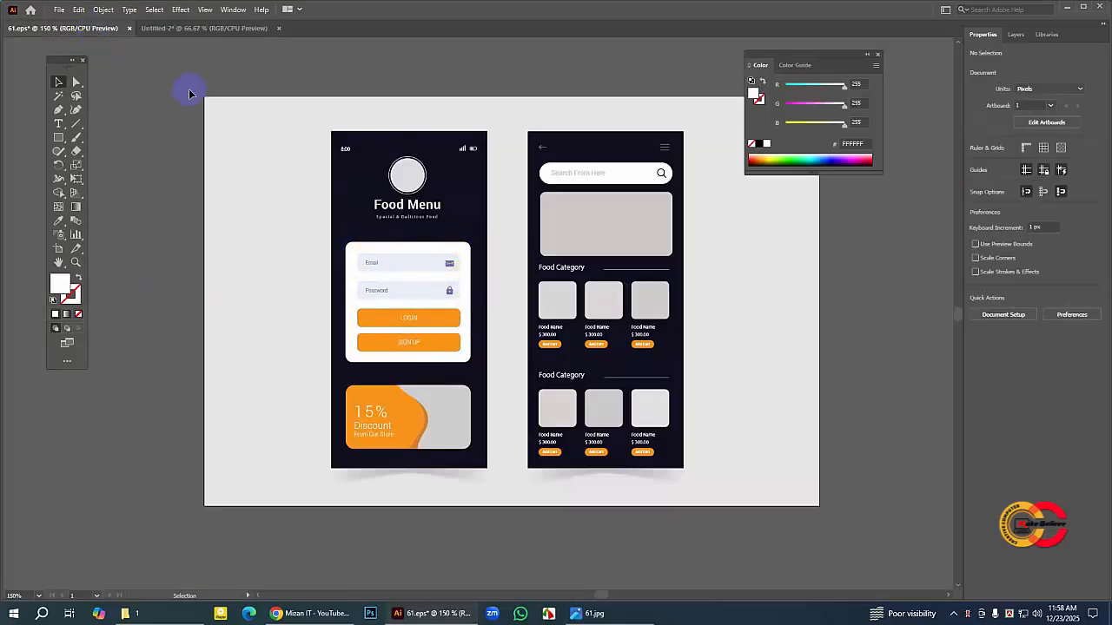
click(188, 28)
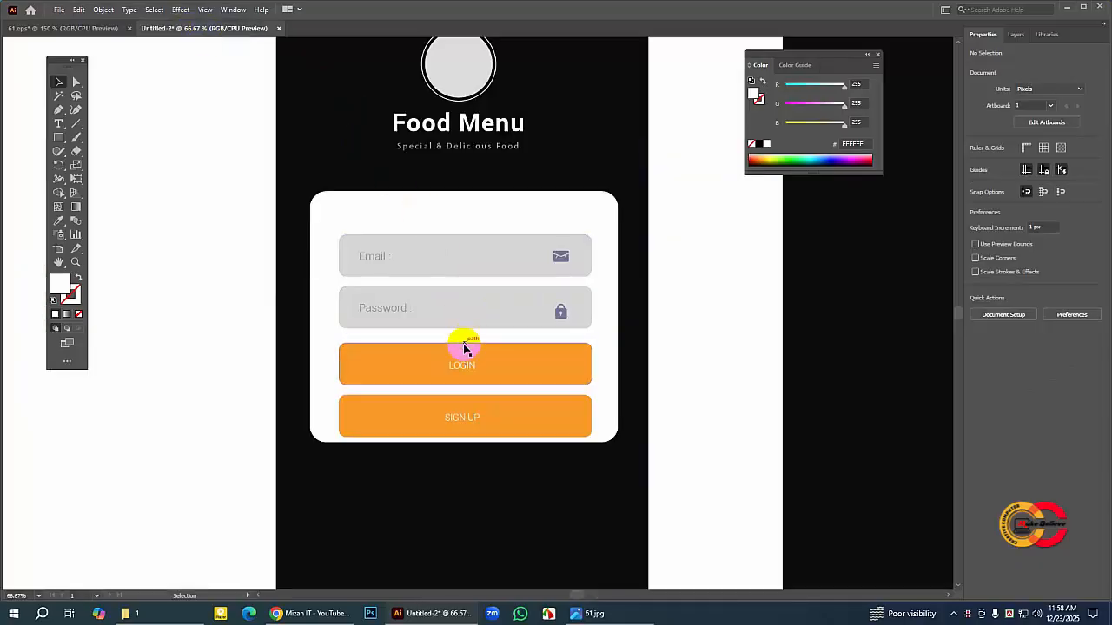
click(87, 30)
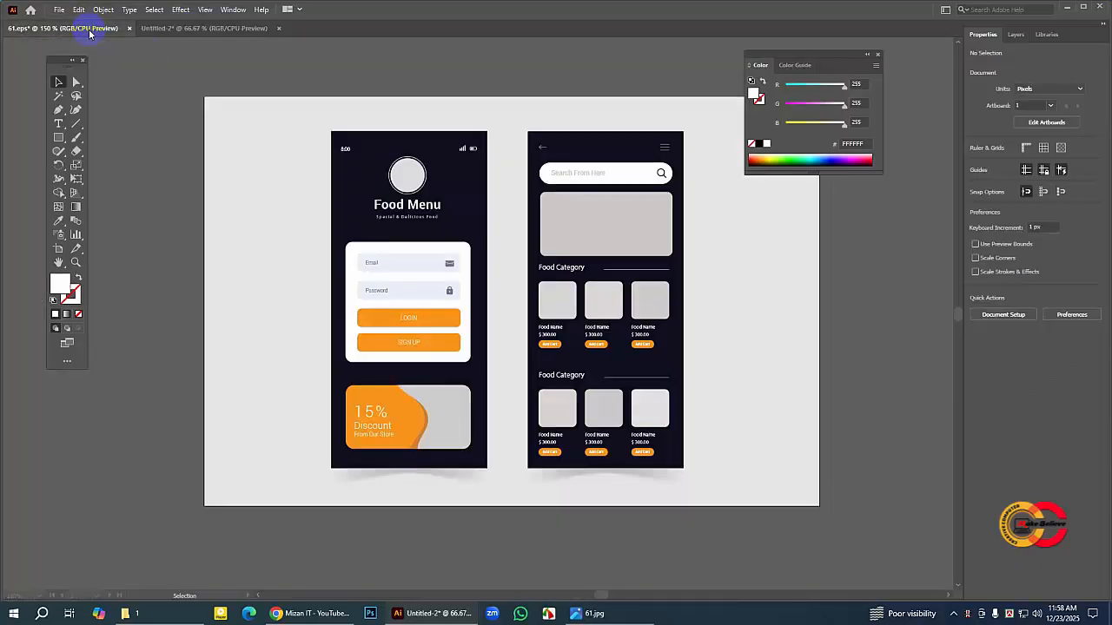
click(223, 29)
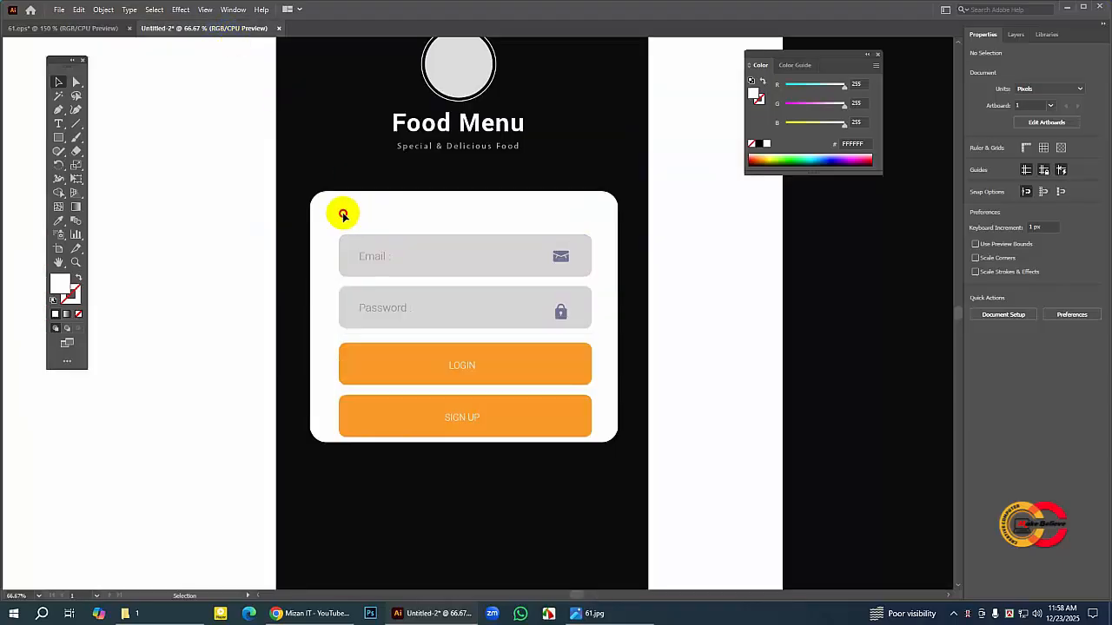
Step: Move both input fields and both buttons with their labels and icons up together about 49 px to balance the card's margins
drag(343, 216, 592, 423)
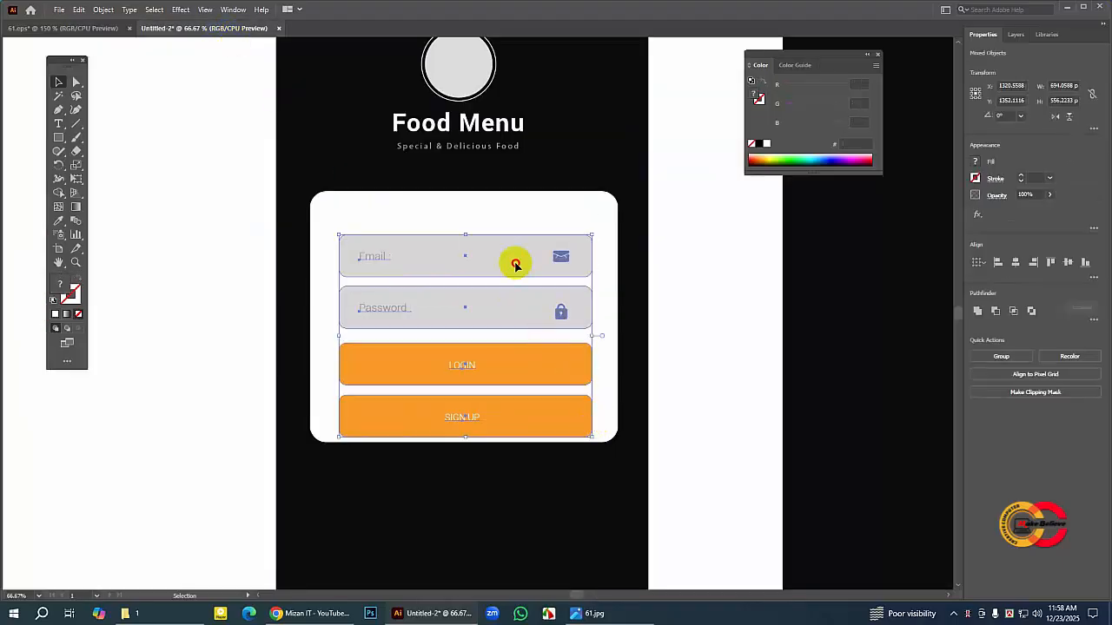
drag(515, 265, 515, 249)
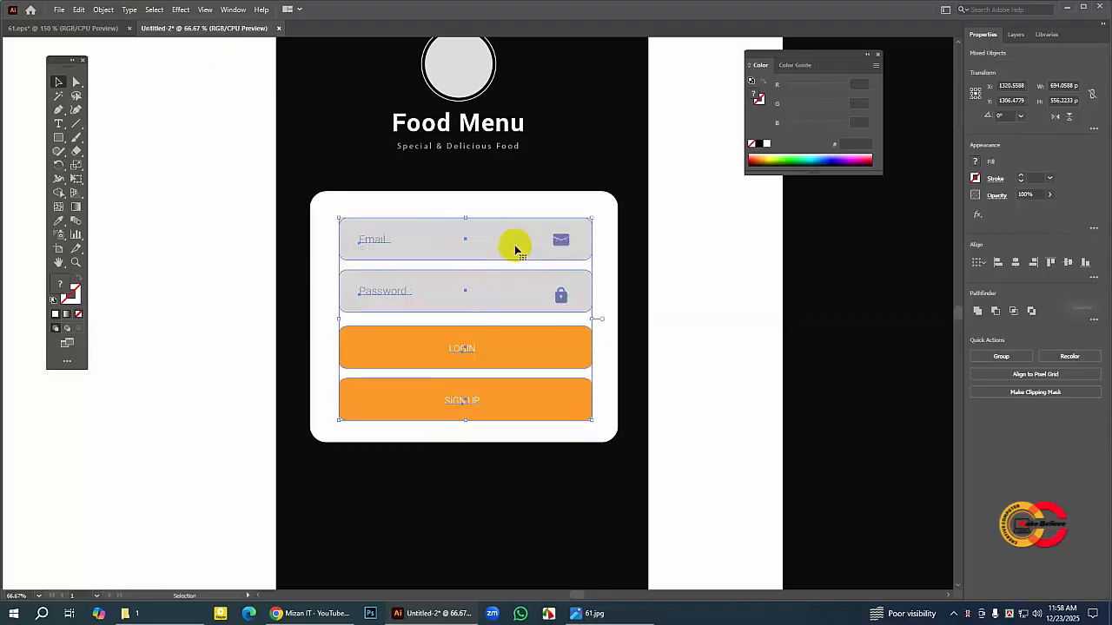
click(515, 249)
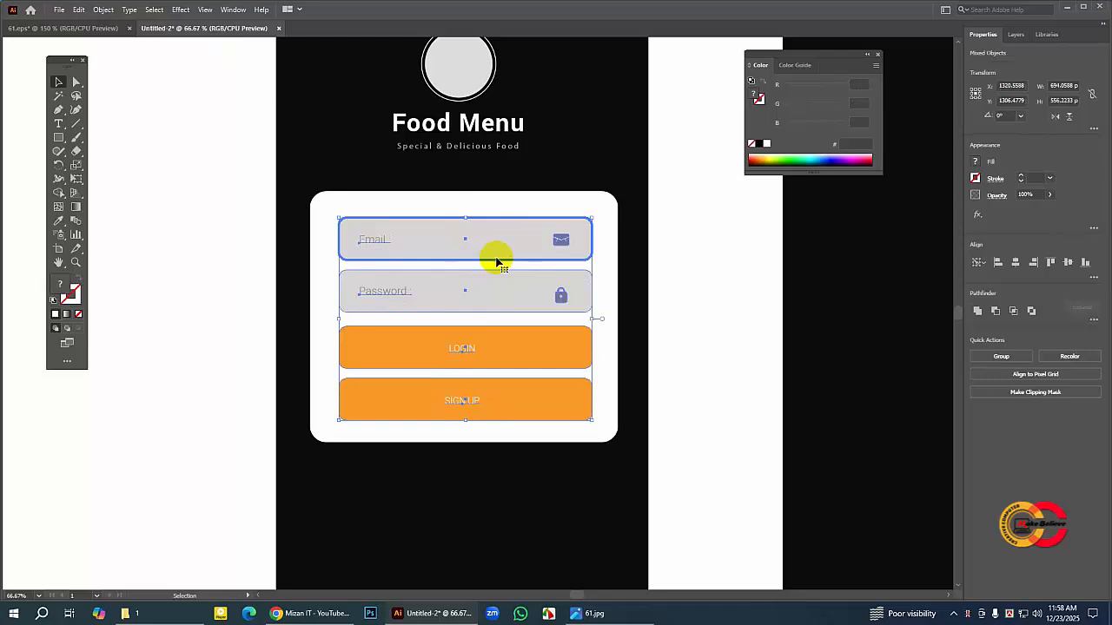
key(Up)
key(Up)
key(Up)
key(Up)
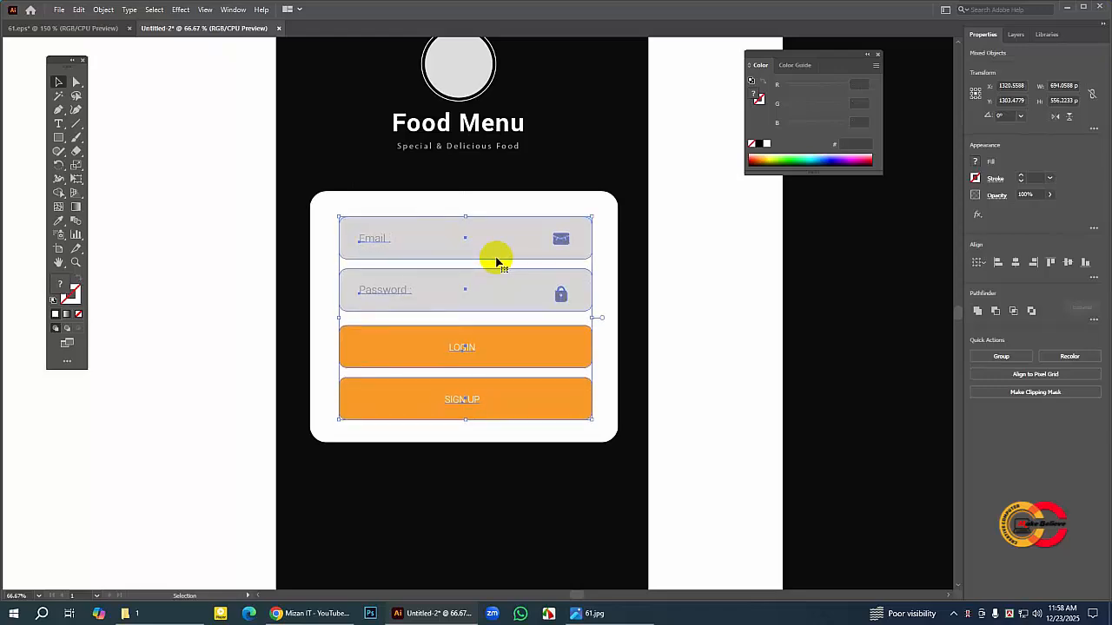
click(263, 306)
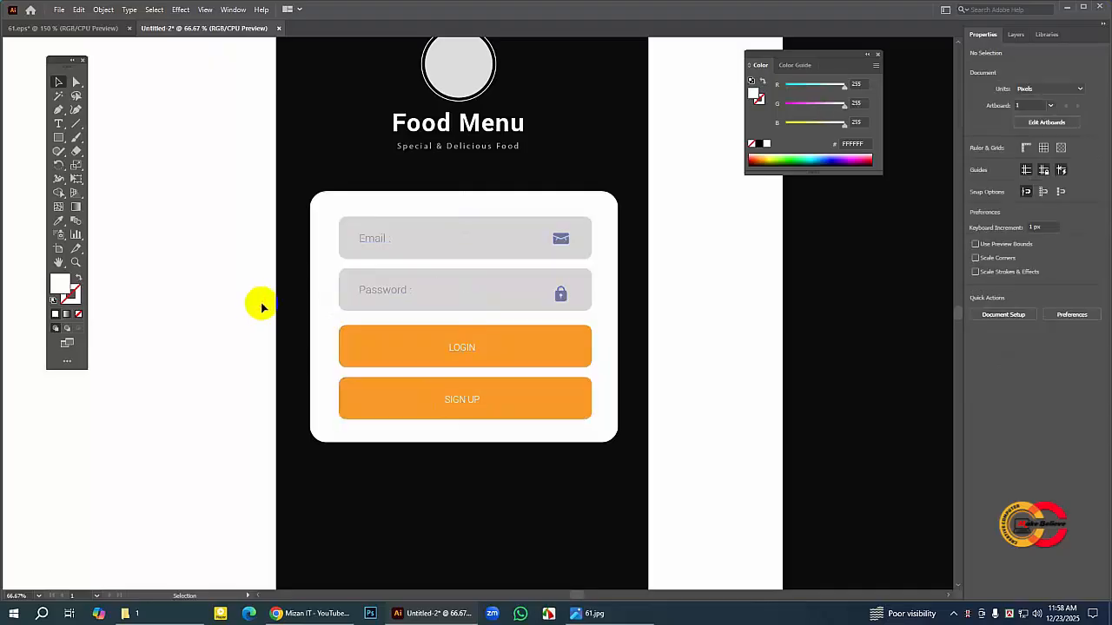
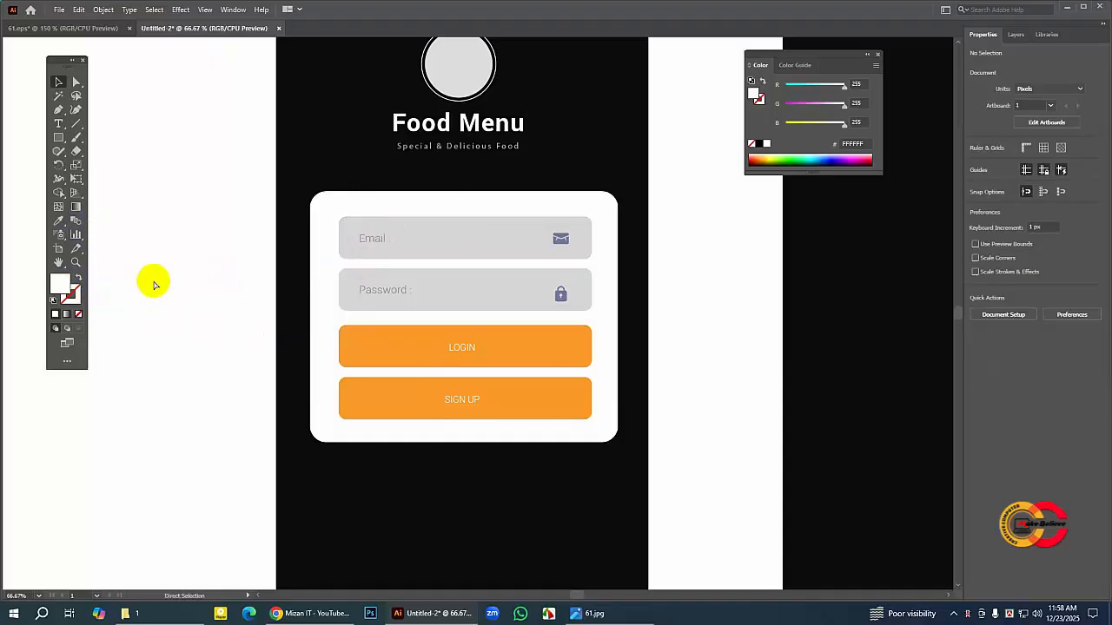
Step: Examine the discount banner's size and placement below the login card in the 61.eps reference, comparing it with the new document
key(ctrl+minus)
click(75, 262)
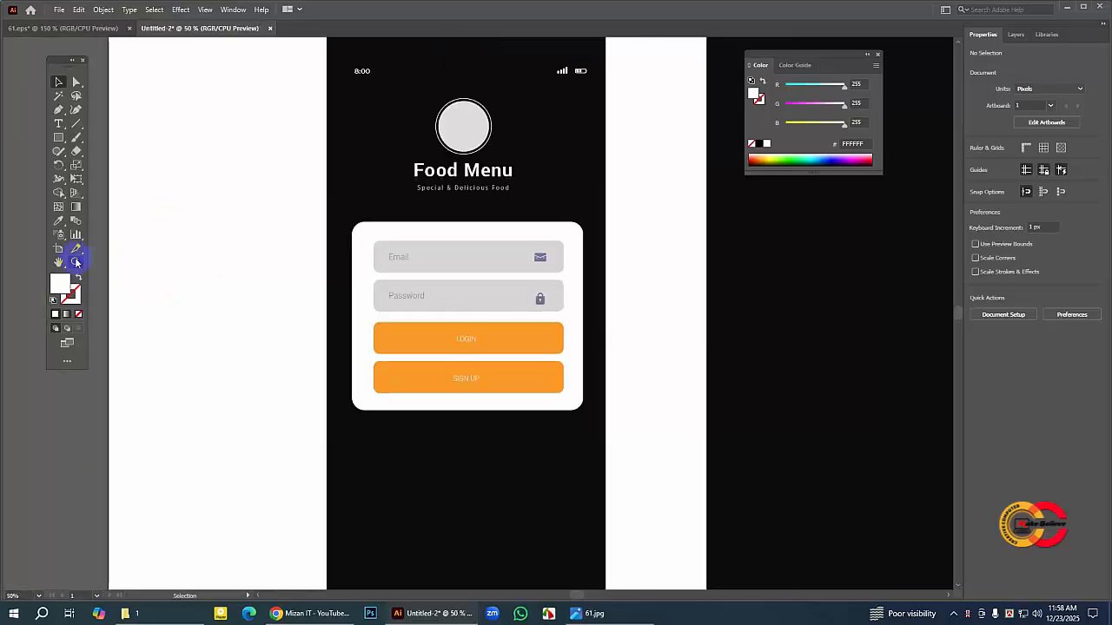
drag(356, 321, 352, 254)
click(407, 388)
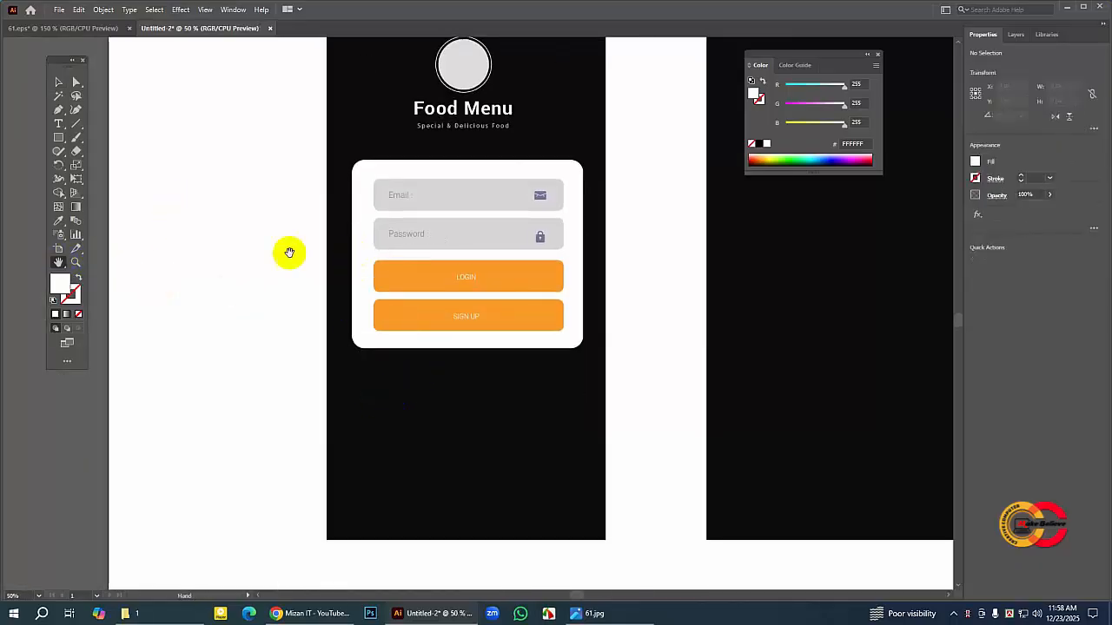
click(94, 29)
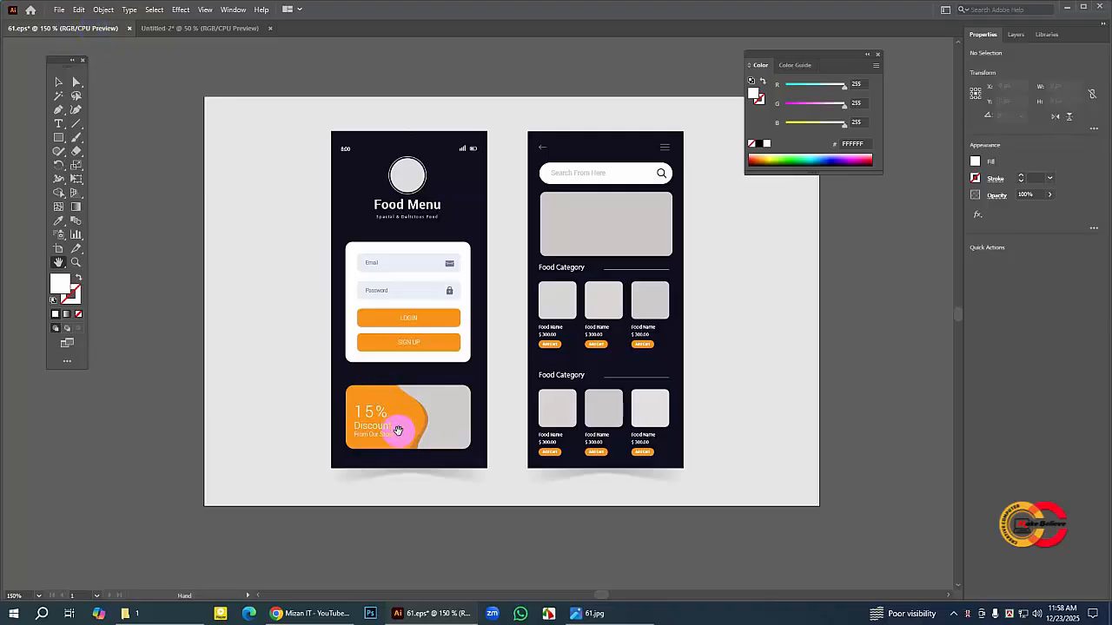
click(196, 31)
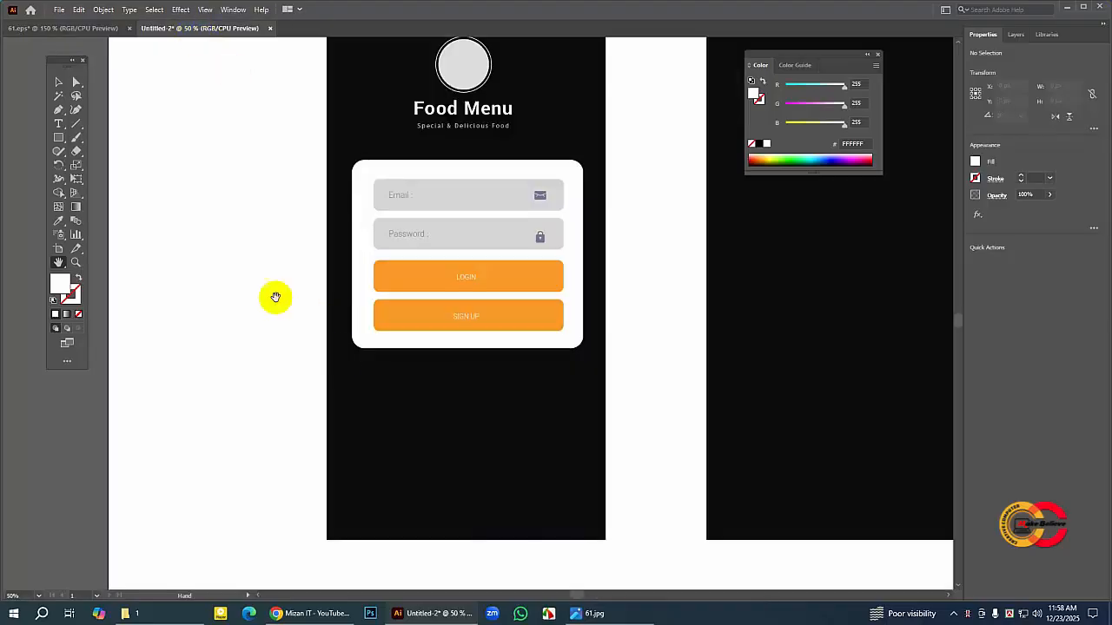
click(98, 32)
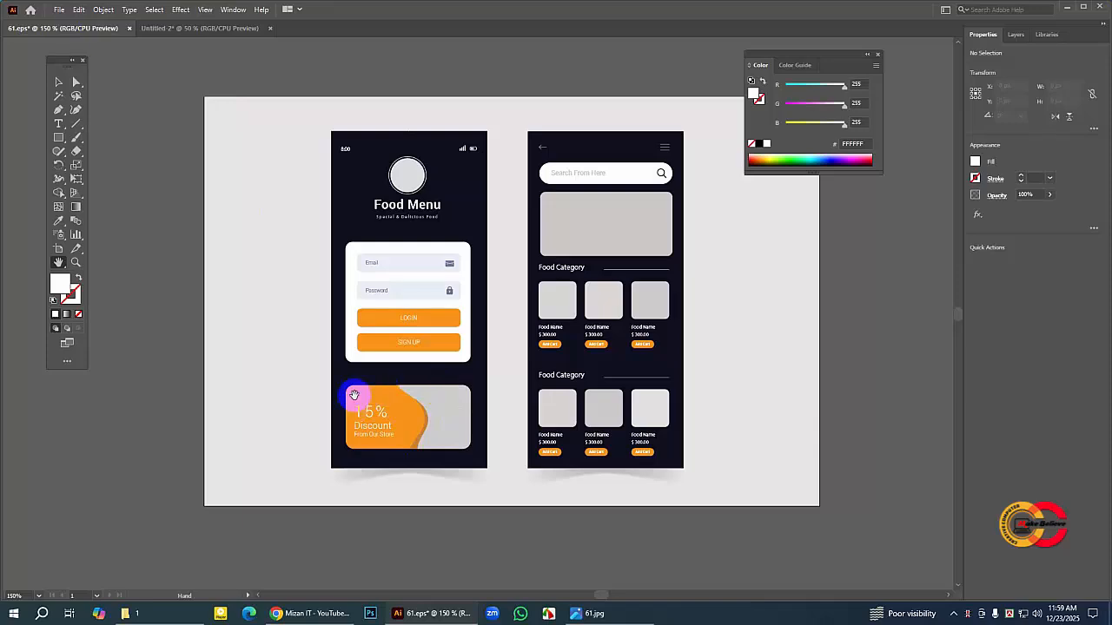
click(229, 29)
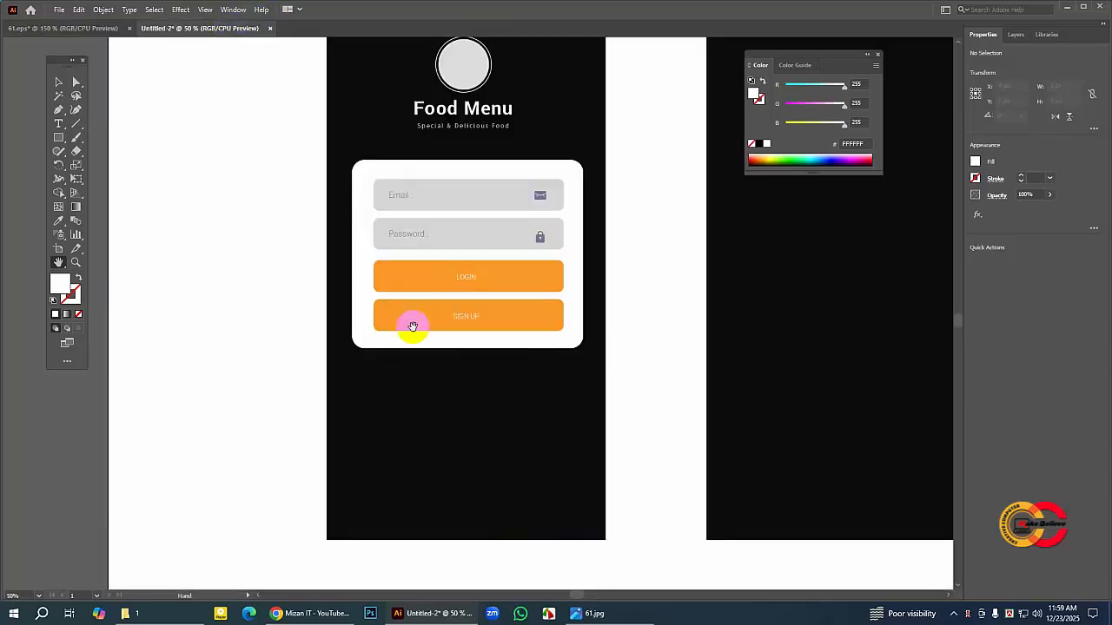
Step: Draw a white rectangle about 812 × 428 px below the login card and round its corners to about 38 px
drag(60, 141, 92, 137)
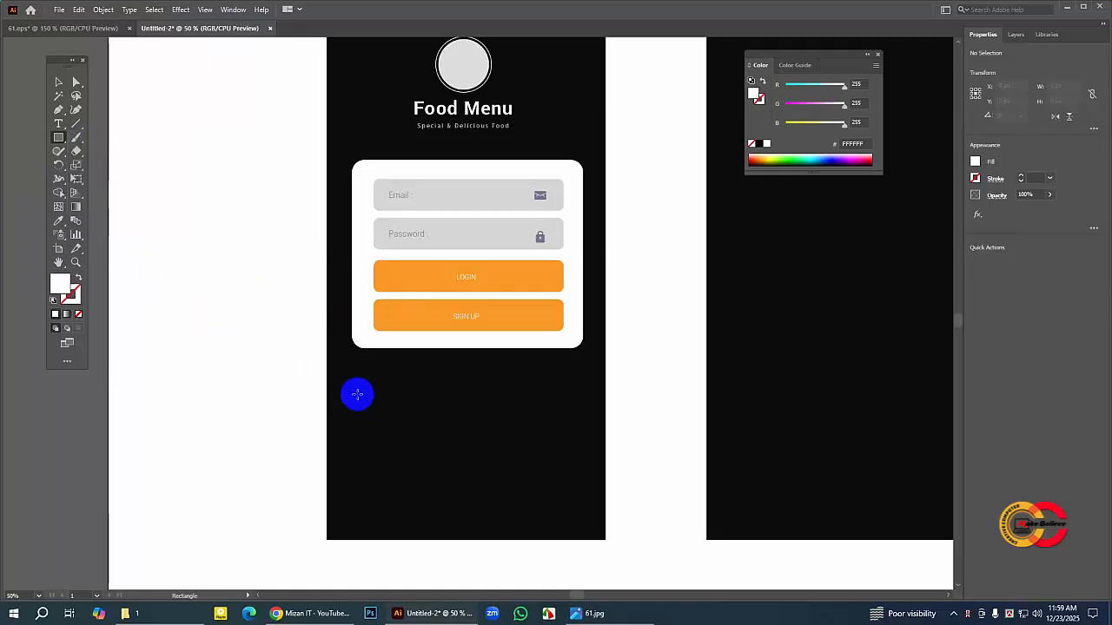
drag(354, 394, 576, 510)
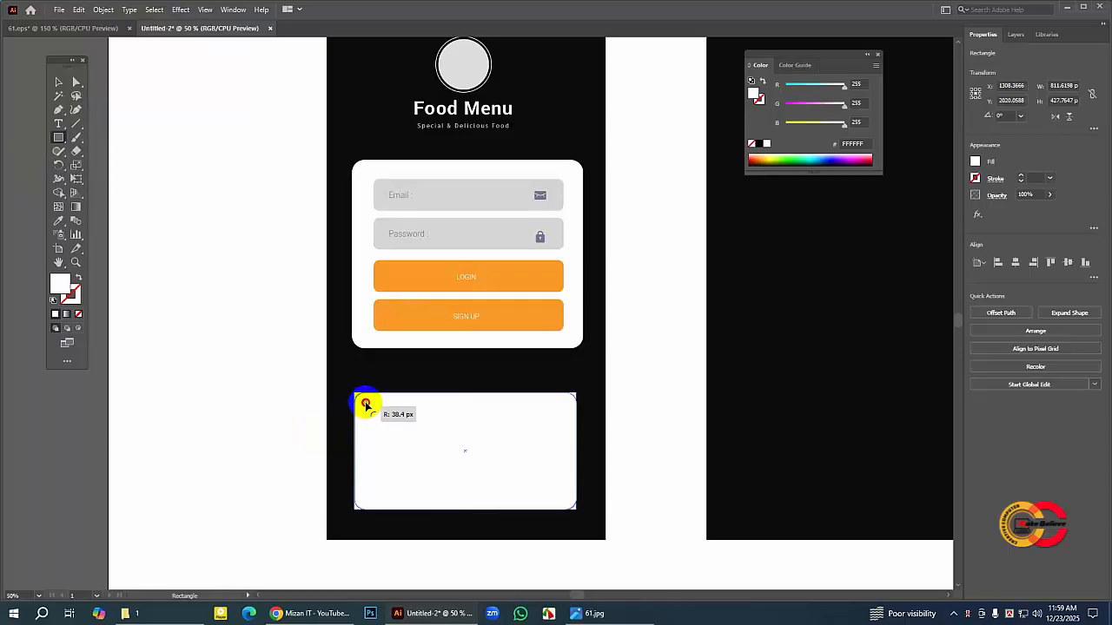
drag(366, 403, 366, 403)
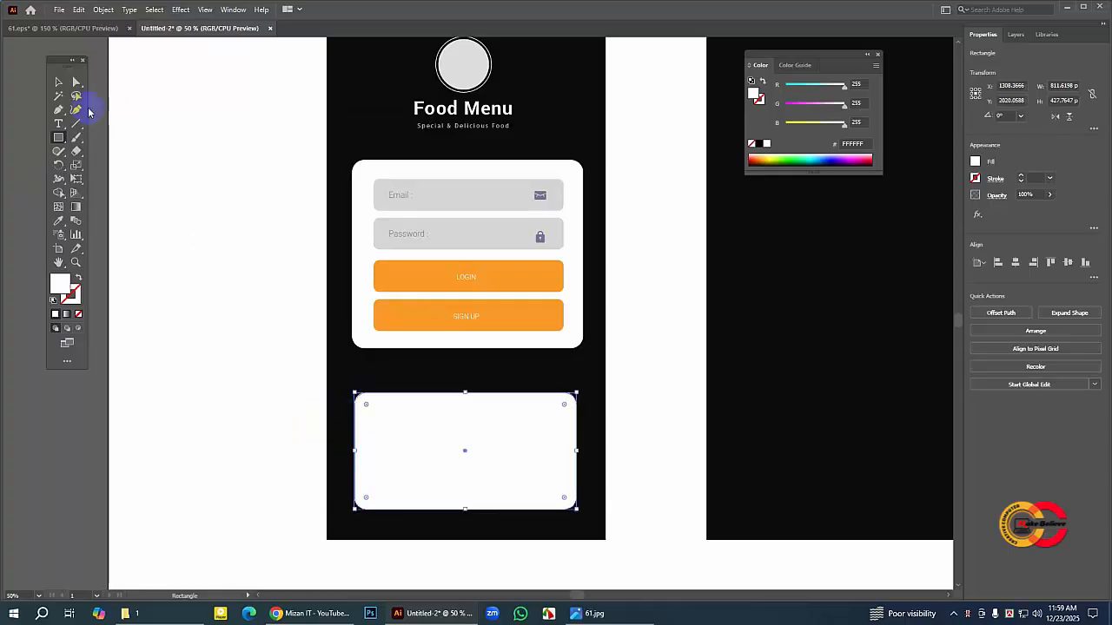
Step: Move the white rectangle up and resize it to about 844 × 443 px, matching its side edges to the login card
click(56, 83)
drag(537, 447, 536, 443)
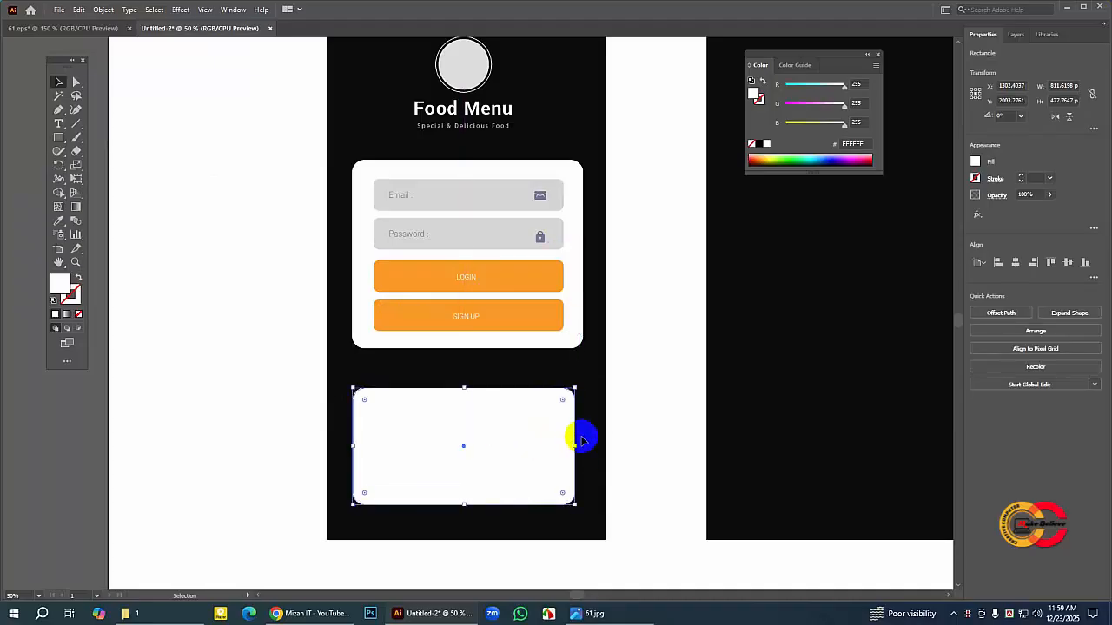
drag(575, 389, 583, 383)
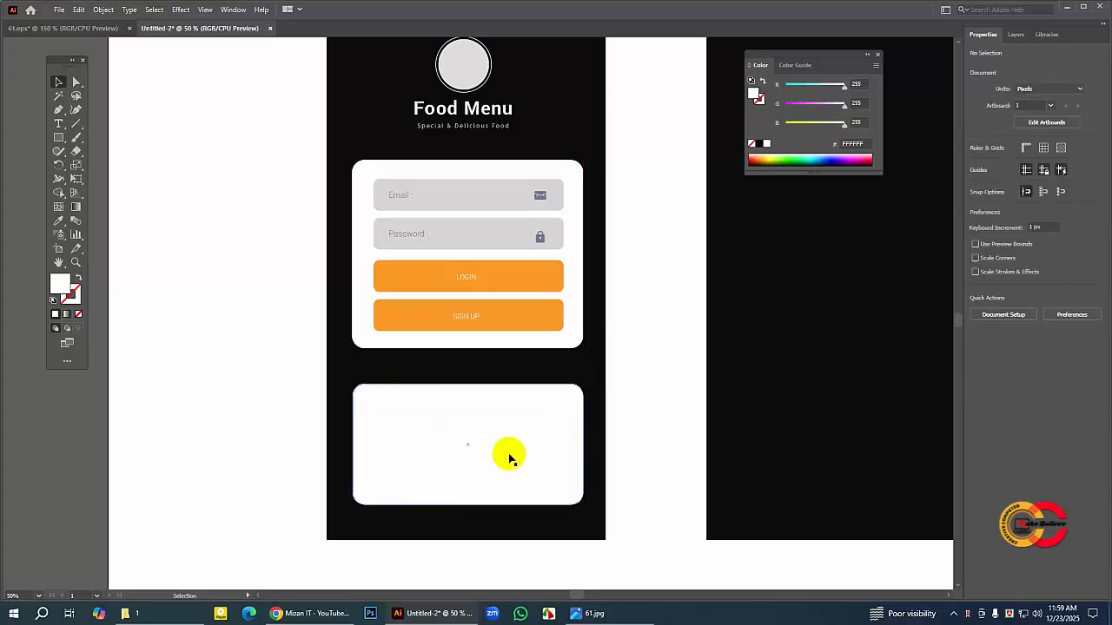
mouse_move(509, 457)
mouse_down()
mouse_move(524, 447)
mouse_move(503, 446)
mouse_up()
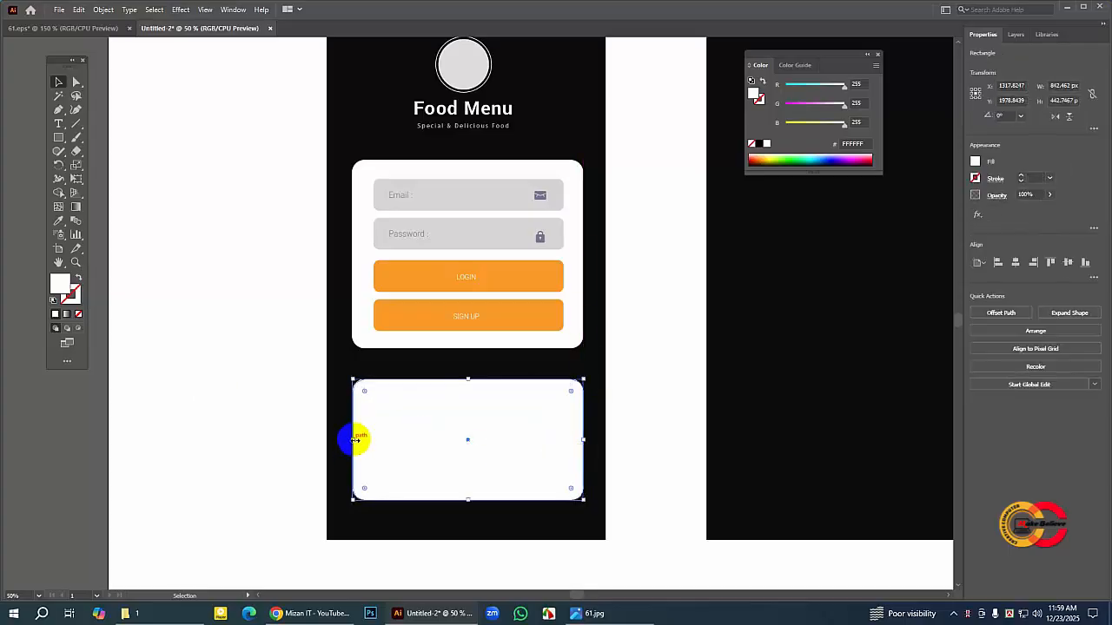
drag(348, 441, 353, 441)
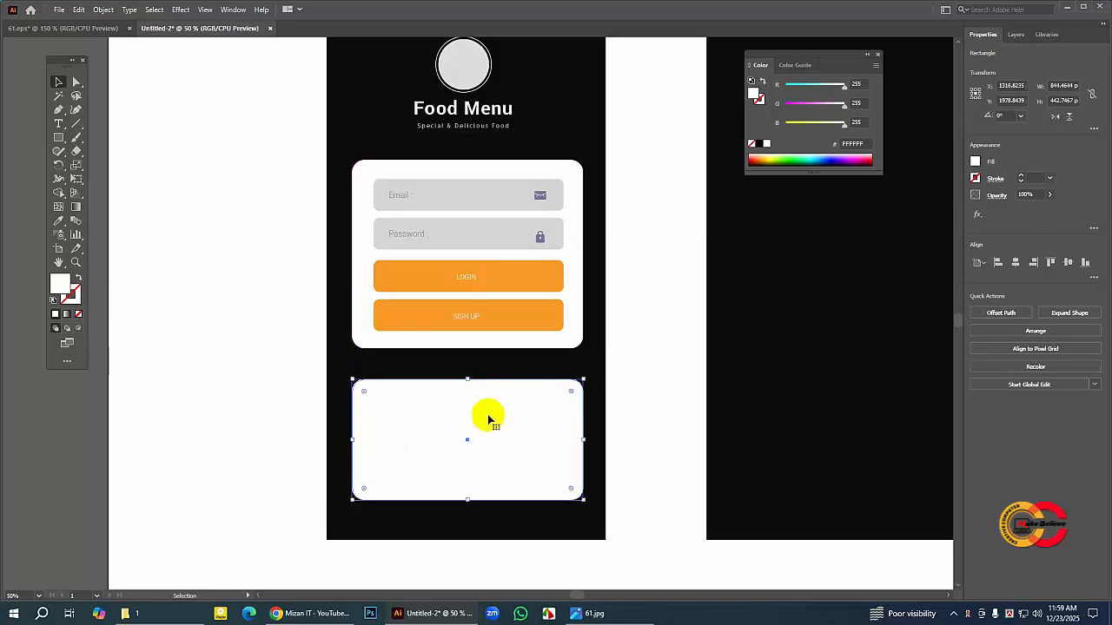
click(317, 386)
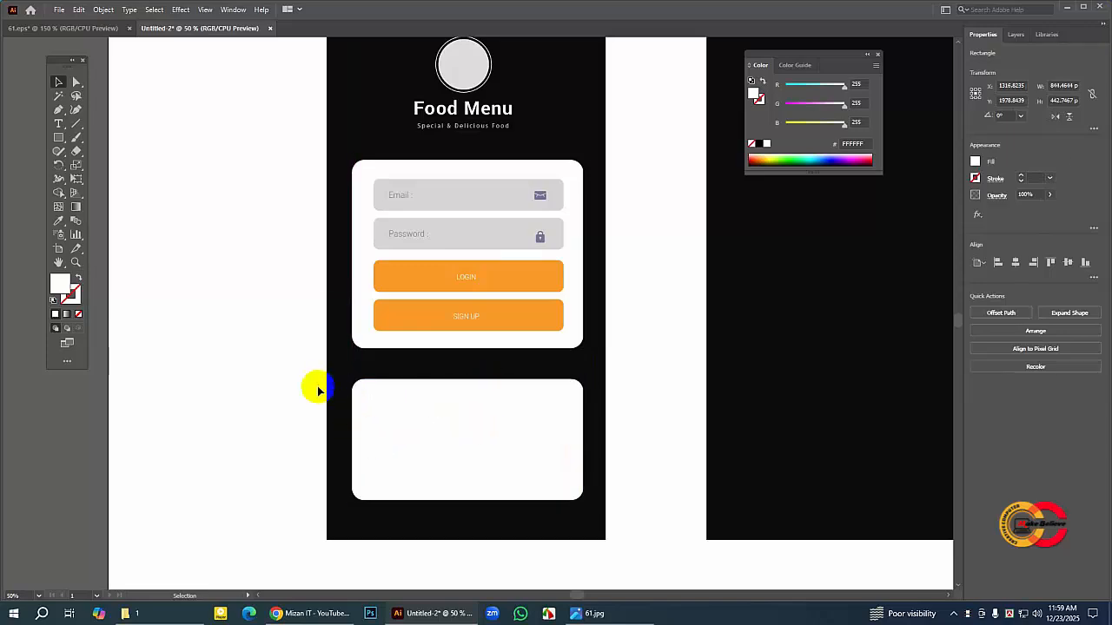
Step: Turn off Smart Guides and widen the lower white card to about 849 px from its left edge
click(206, 10)
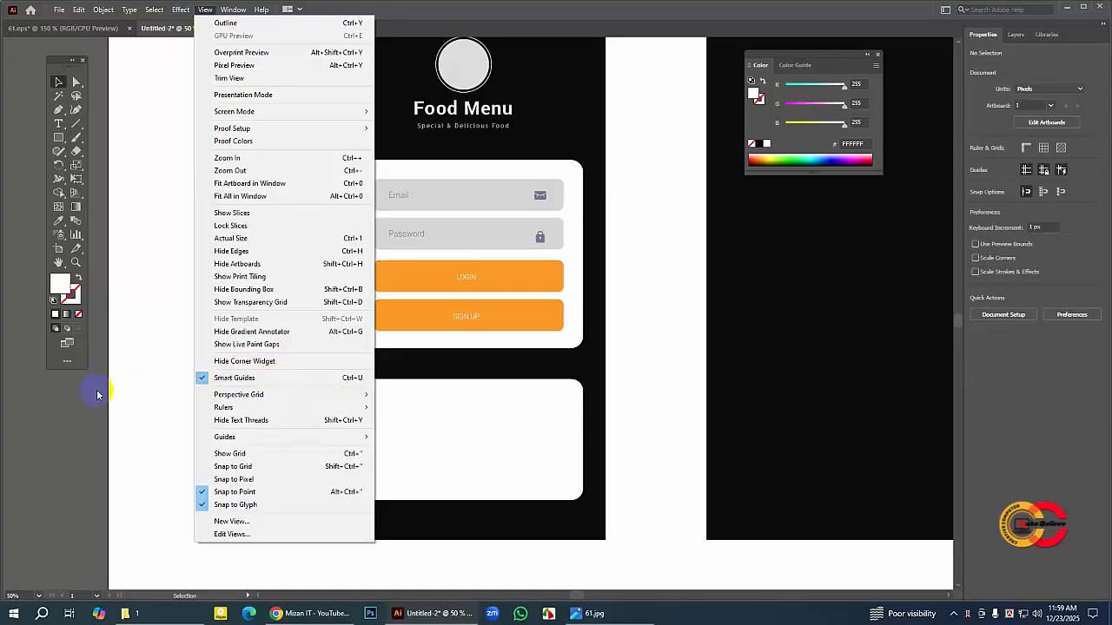
click(200, 378)
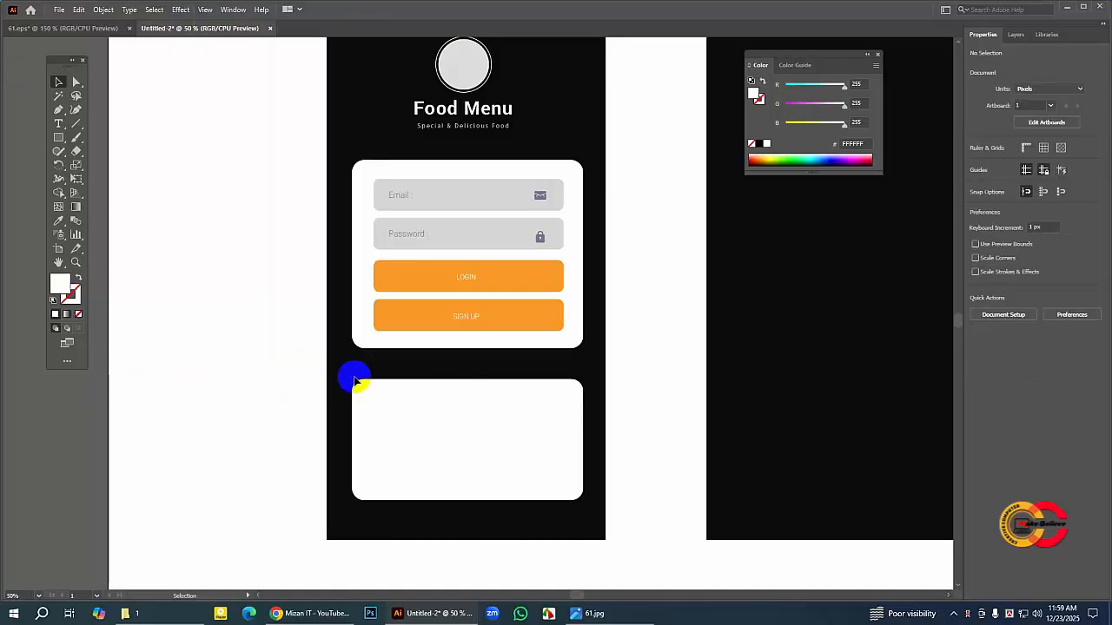
click(356, 436)
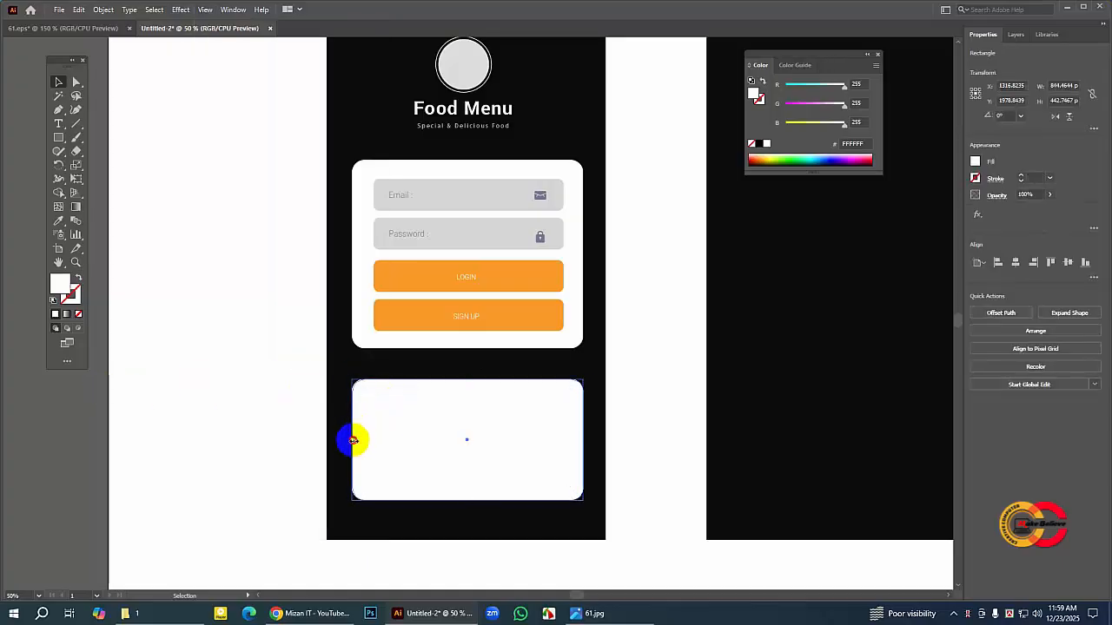
drag(353, 441, 352, 443)
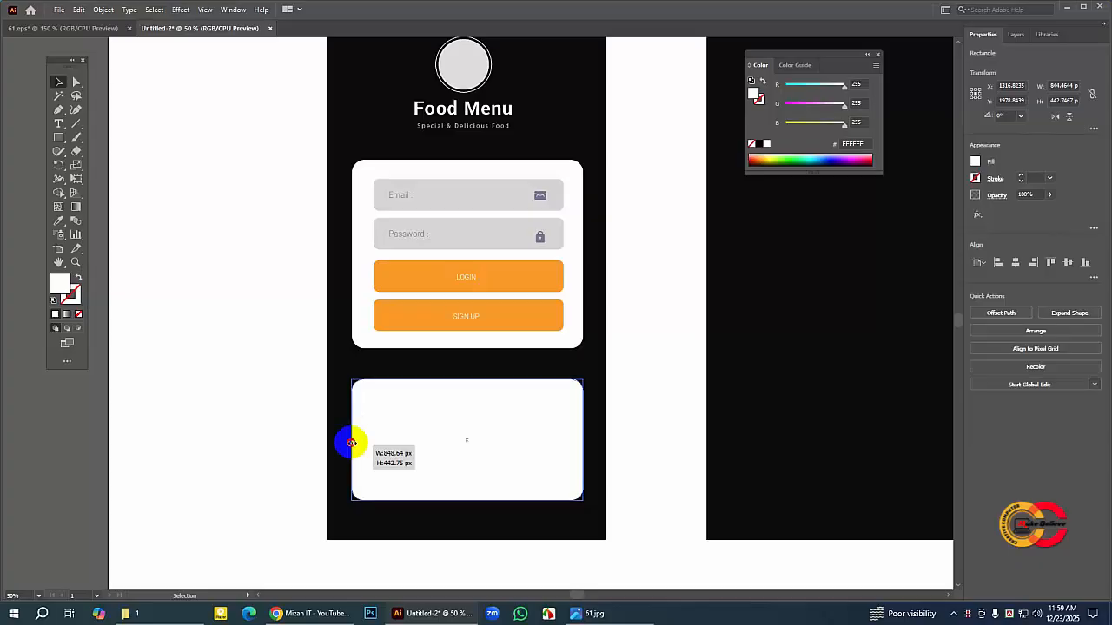
drag(351, 442, 351, 442)
Step: Turn Smart Guides back on and snap the lower card's left edge to the login card's edge, about 844 px wide
click(205, 10)
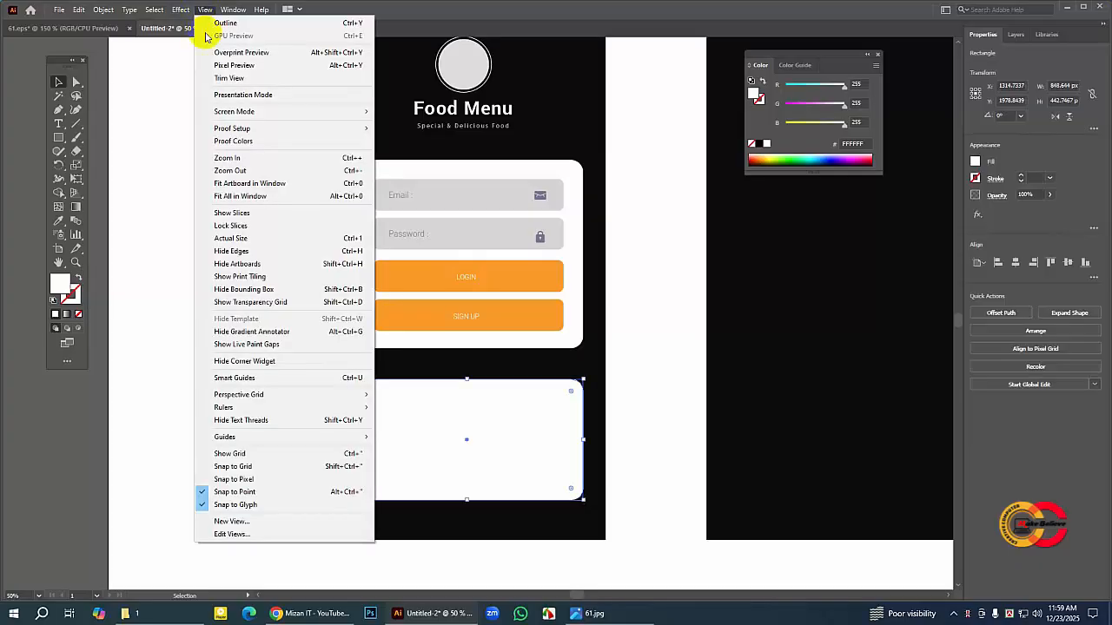
click(271, 380)
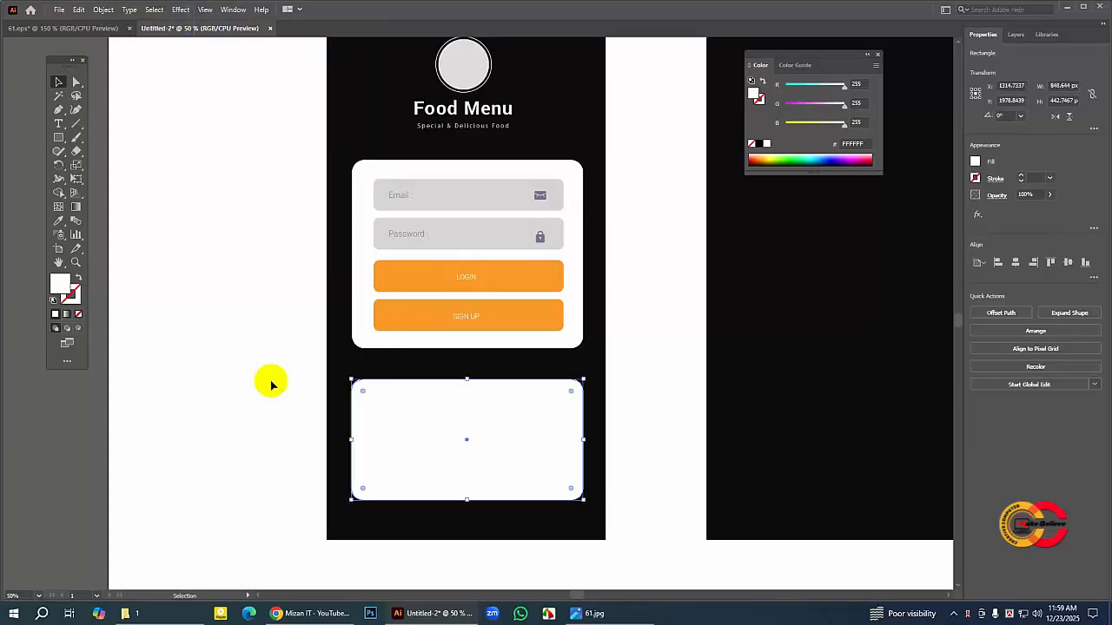
drag(347, 440, 353, 439)
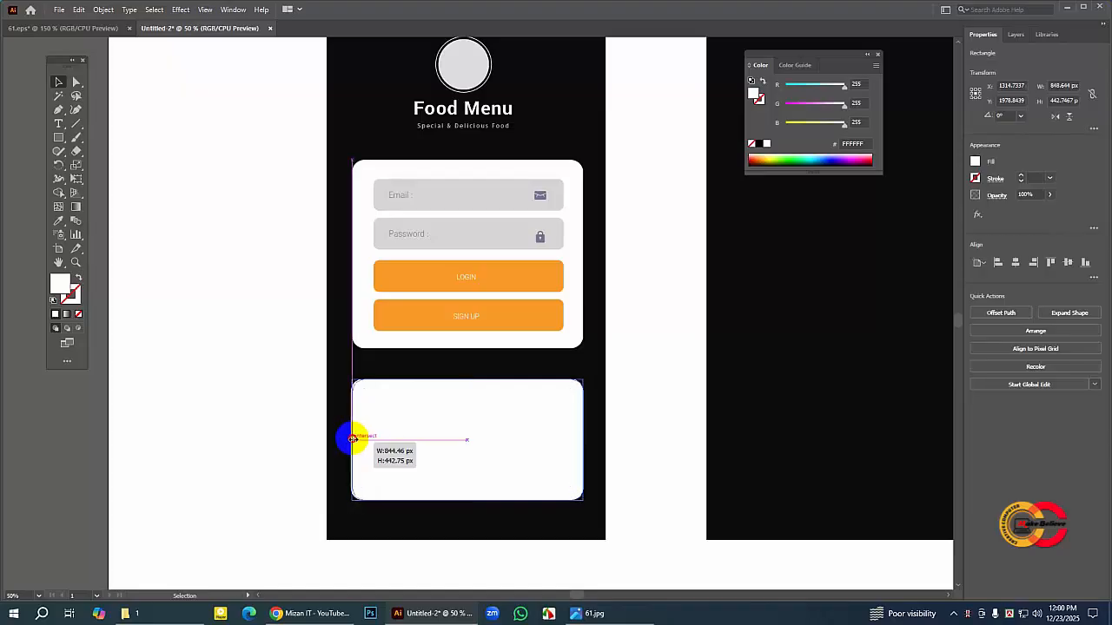
drag(352, 439, 353, 438)
drag(353, 439, 353, 439)
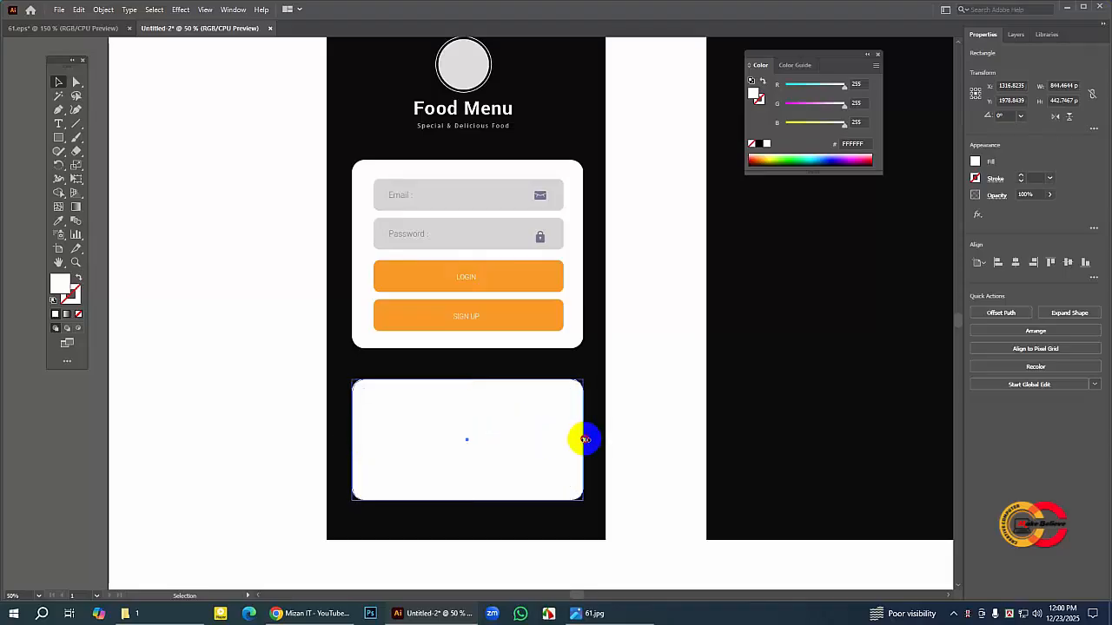
drag(585, 440, 583, 439)
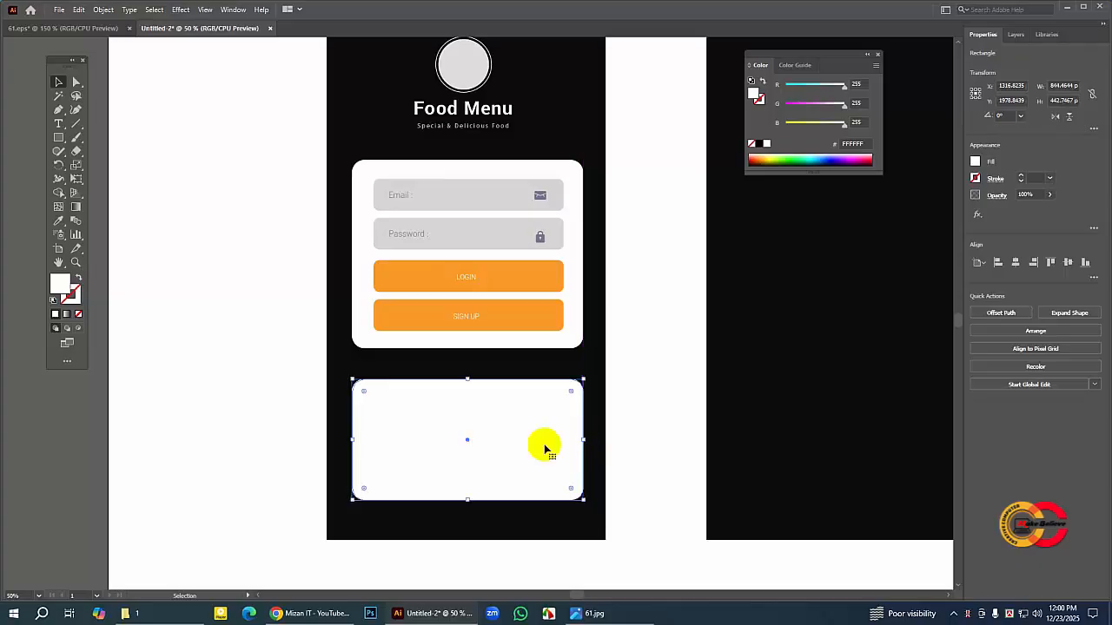
click(218, 380)
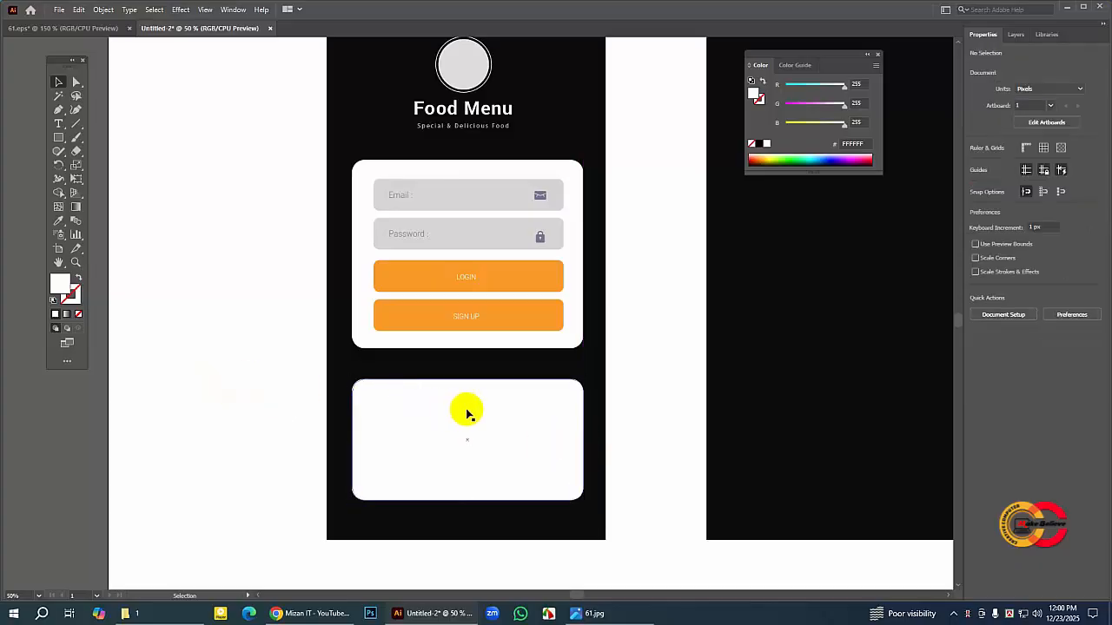
Step: Check the 61.eps discount banner, then draw a rectangle about 555 × 523 px on the blank area left of the first phone screen
click(84, 30)
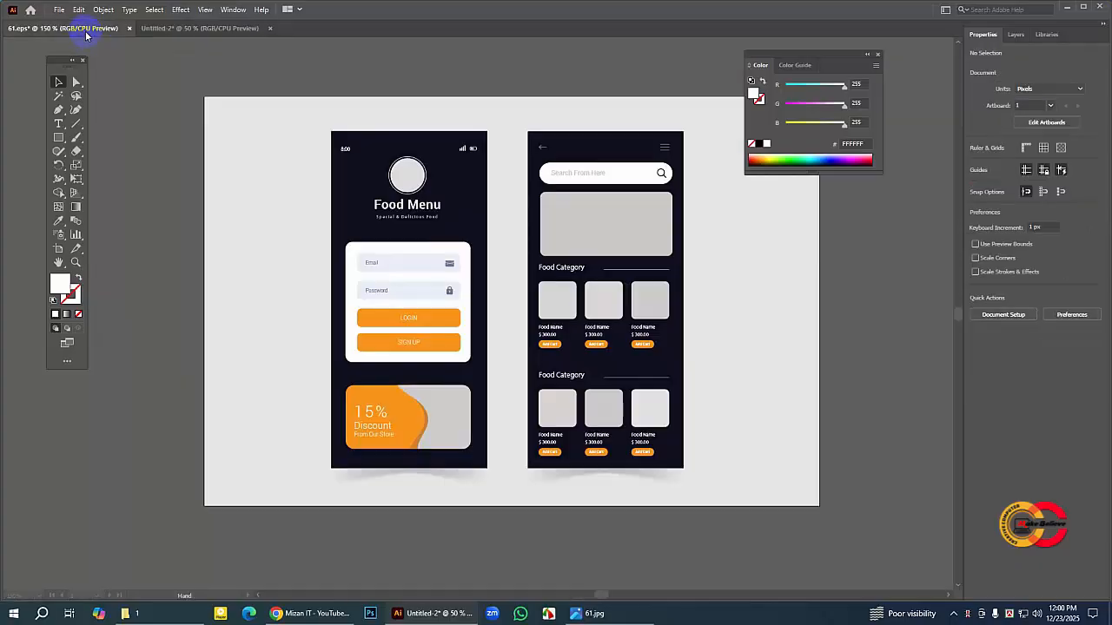
drag(445, 419, 417, 426)
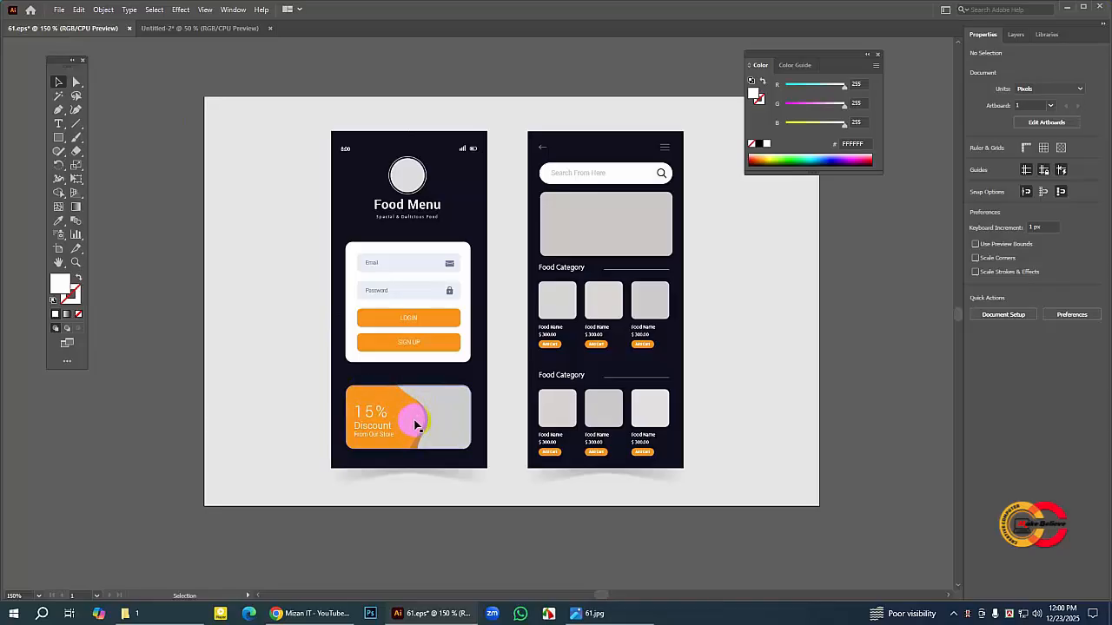
click(218, 27)
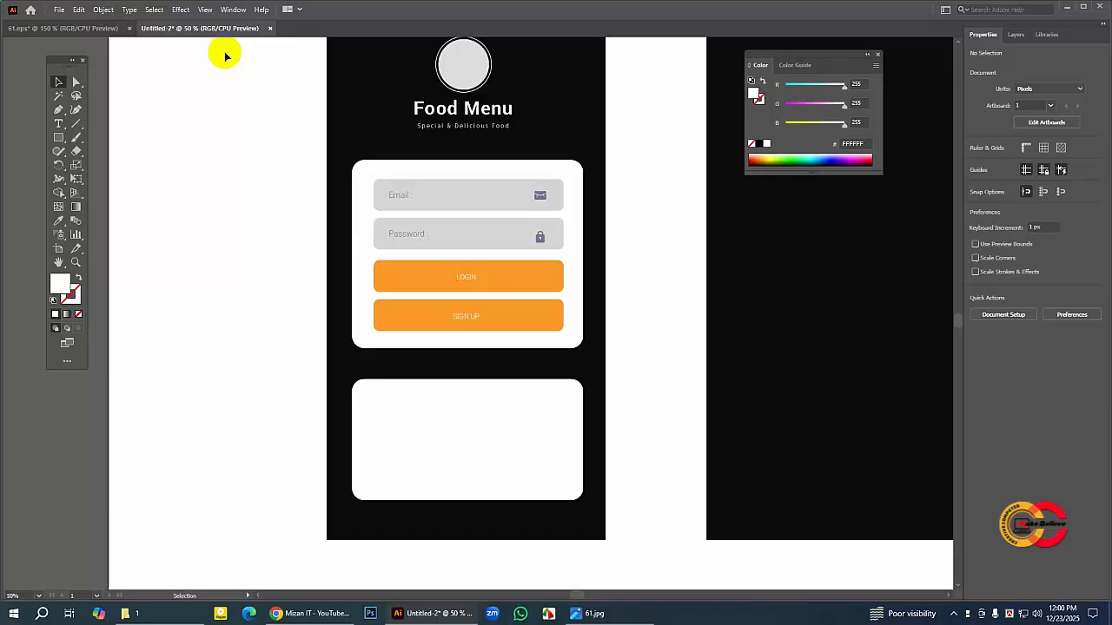
click(59, 263)
drag(479, 377, 469, 218)
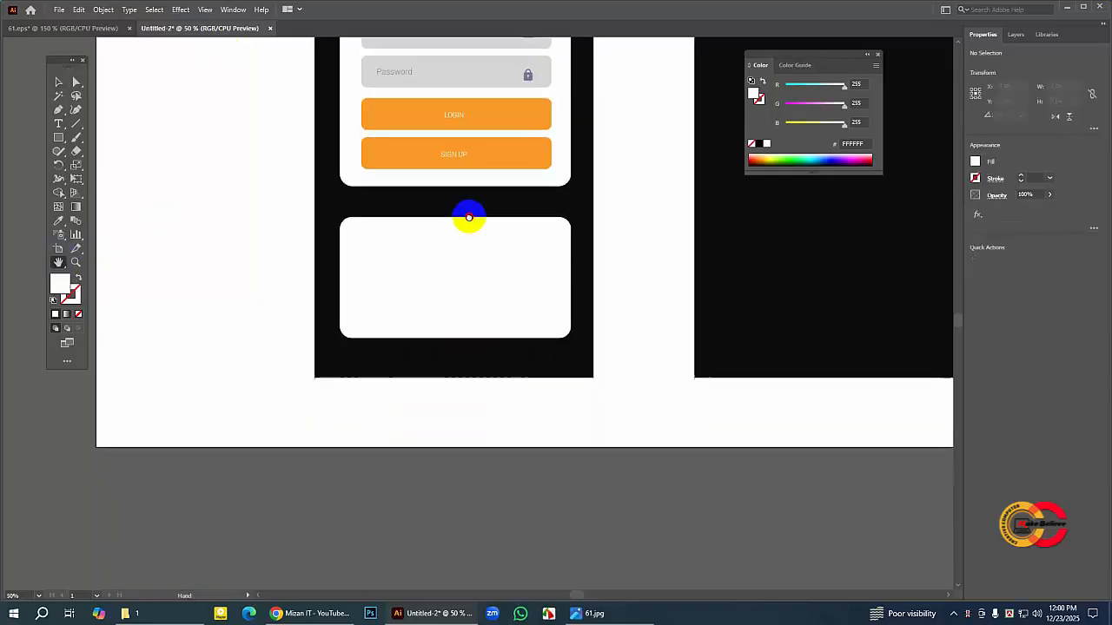
drag(450, 300, 529, 300)
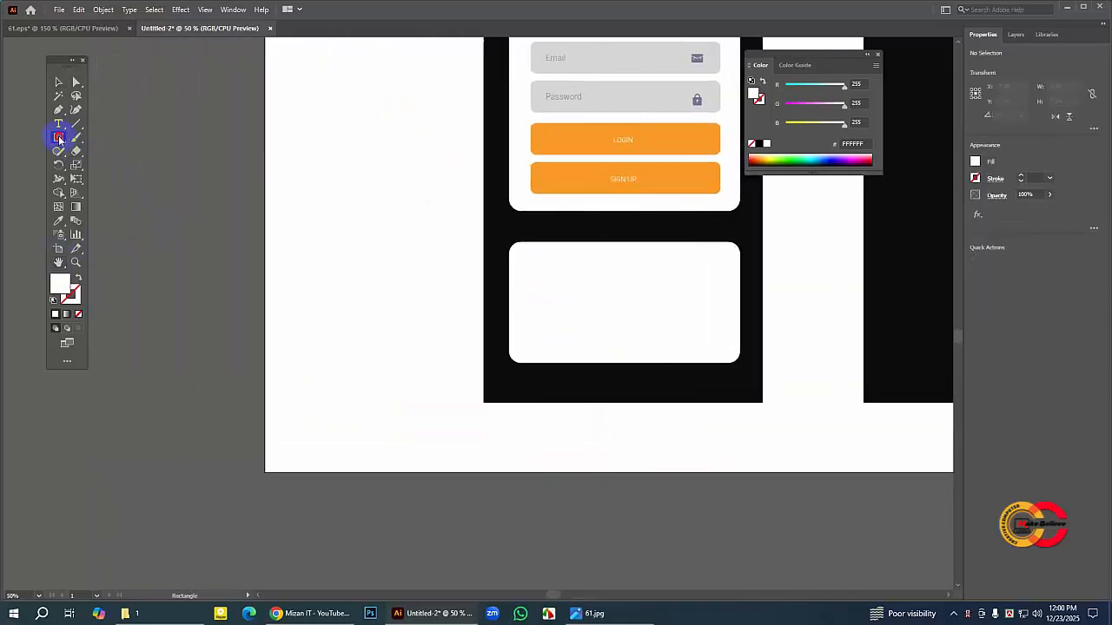
drag(58, 135, 99, 136)
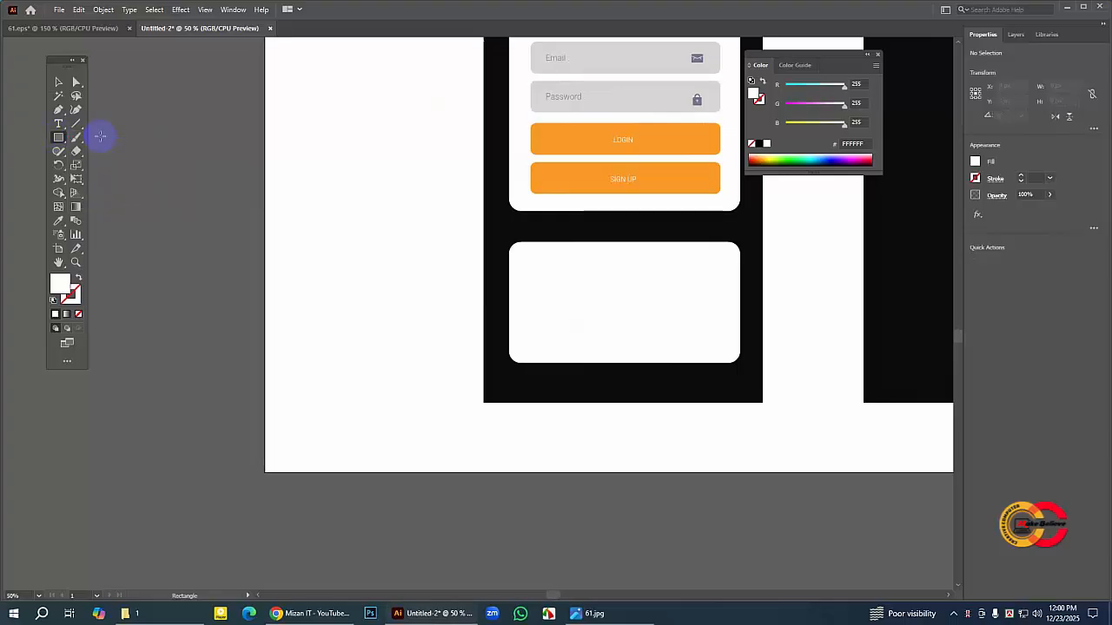
mouse_move(304, 171)
mouse_down()
mouse_move(426, 295)
mouse_move(455, 292)
mouse_move(456, 313)
mouse_up()
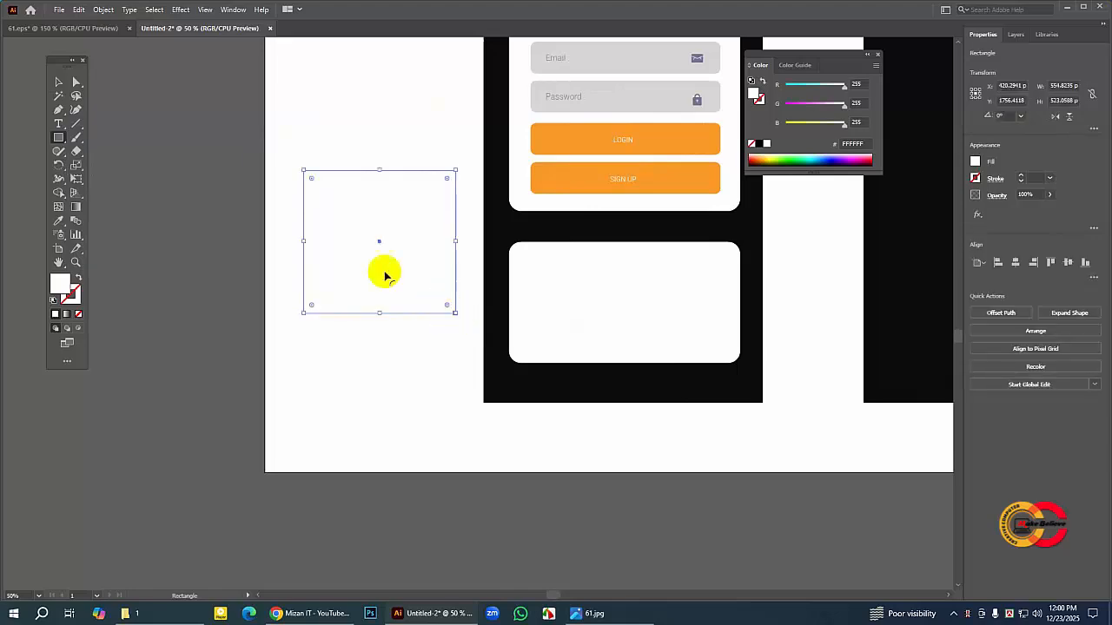
Step: Fill the new rectangle with the LOGIN button's orange, F99A28, and ready it for direct anchor-point editing
click(58, 223)
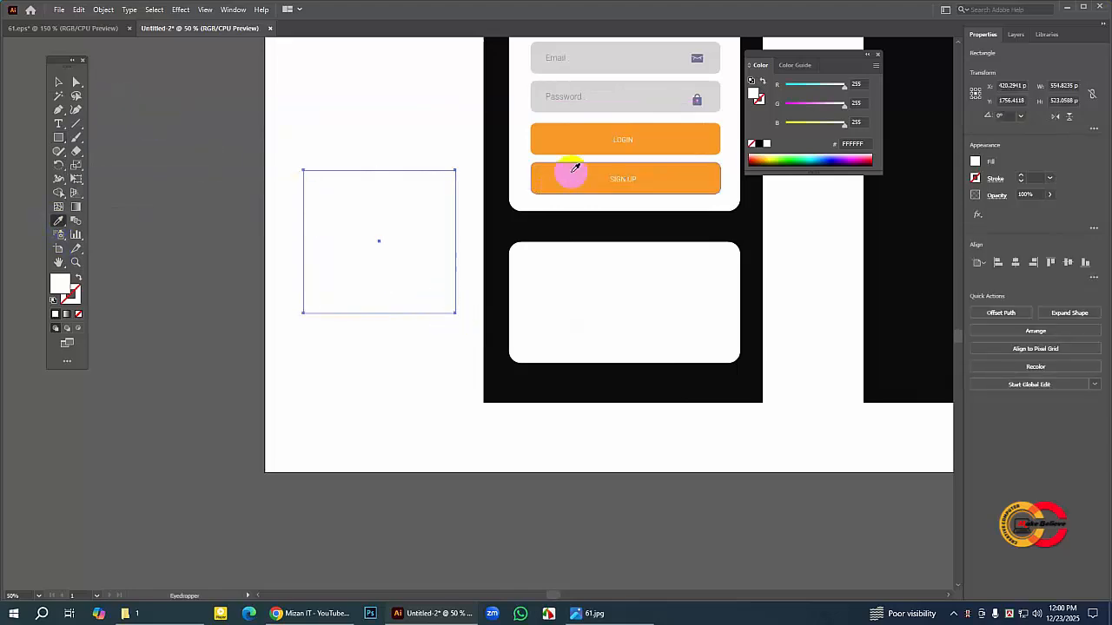
click(565, 140)
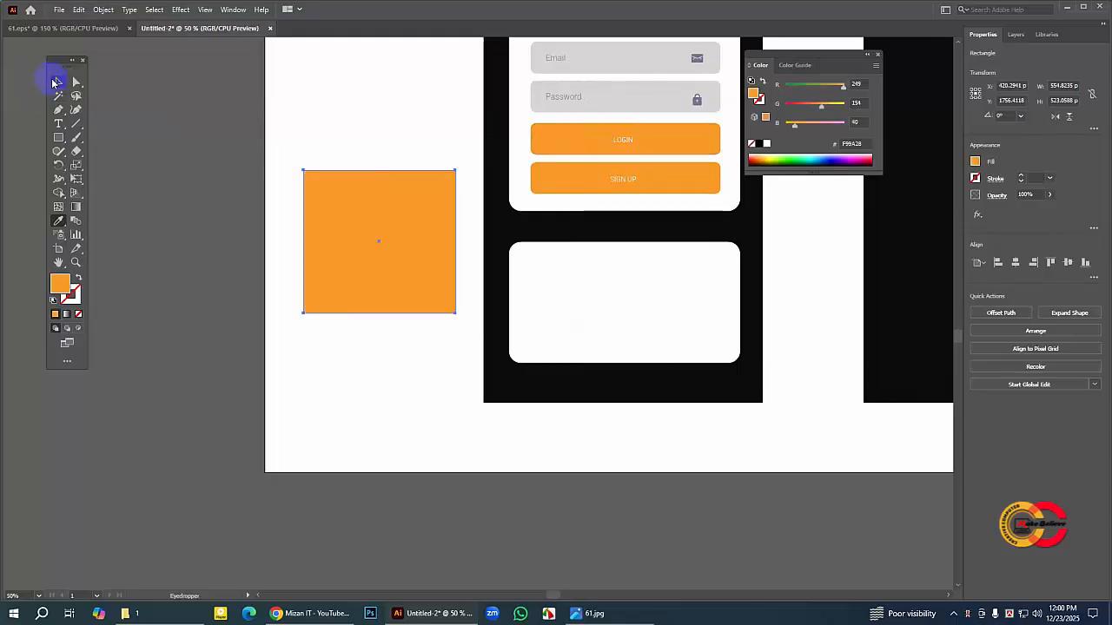
click(355, 223)
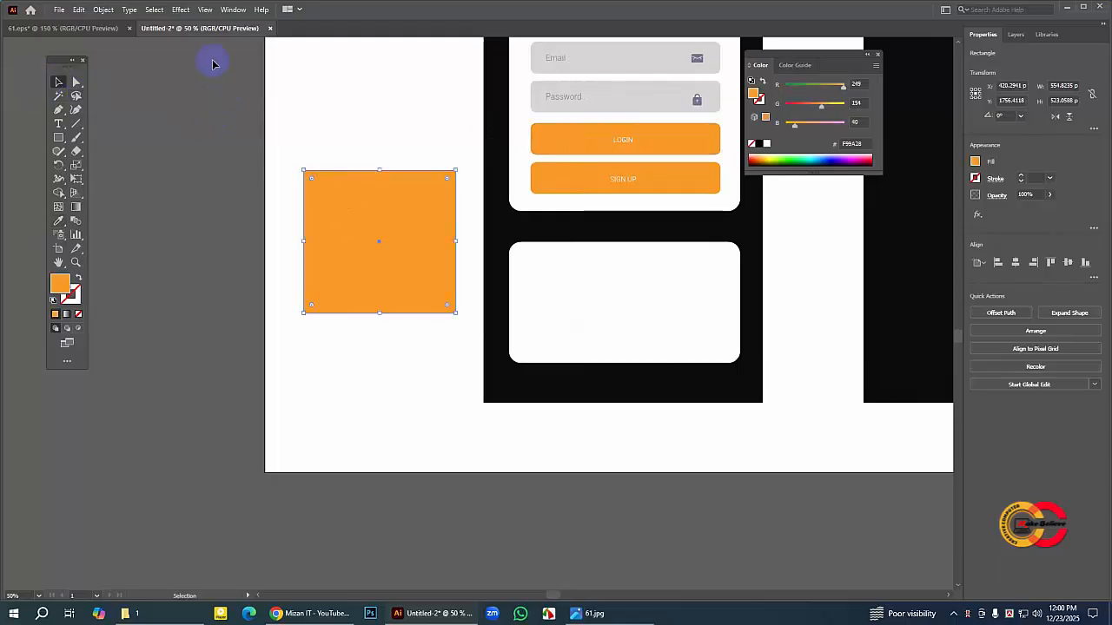
click(75, 84)
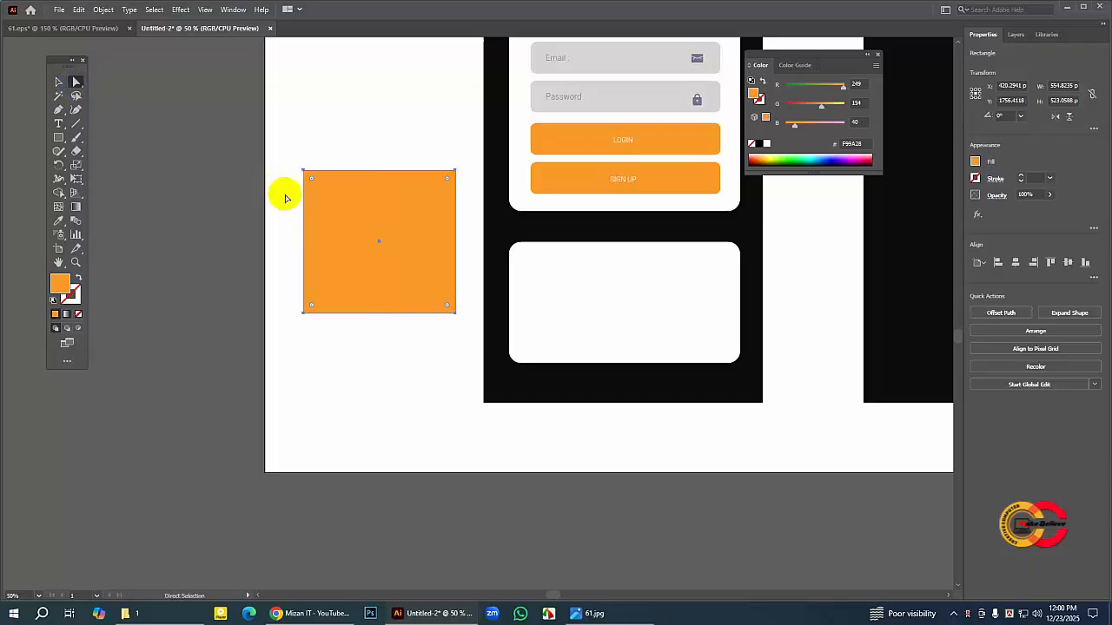
Step: Round the orange rectangle's corners, rotate it 45° clockwise into a diamond, and round its corners further
click(311, 183)
drag(312, 180, 317, 196)
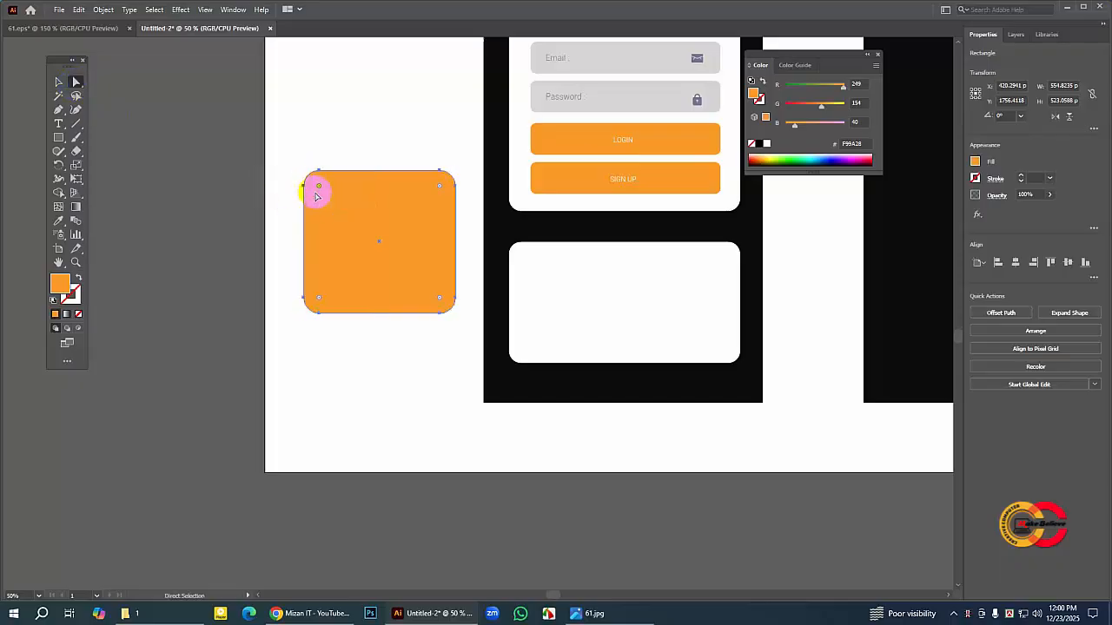
click(59, 82)
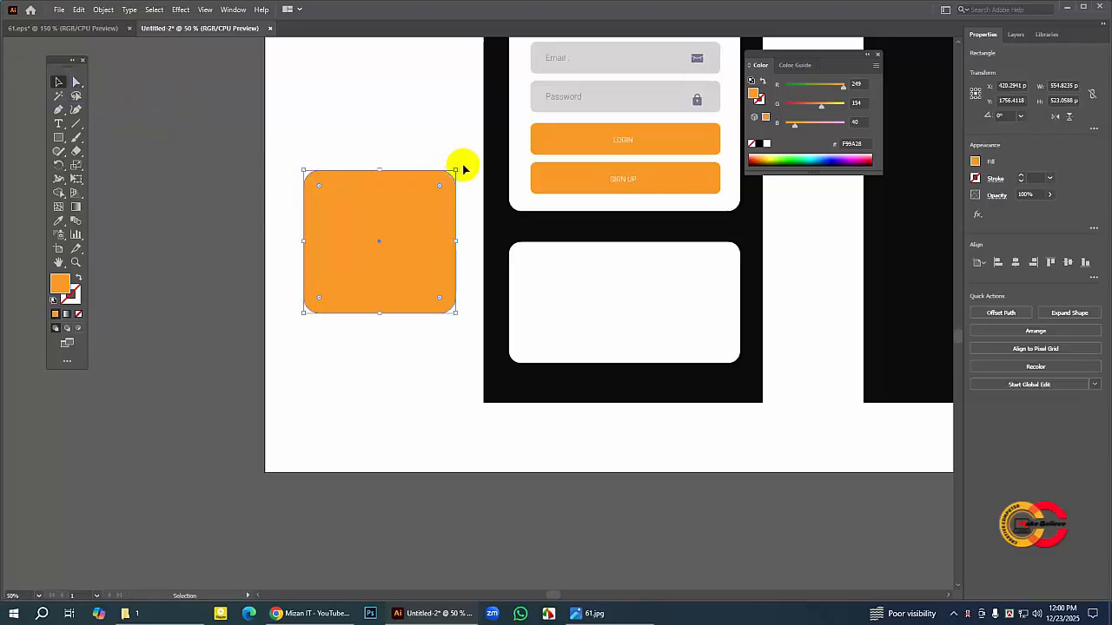
drag(458, 165, 486, 247)
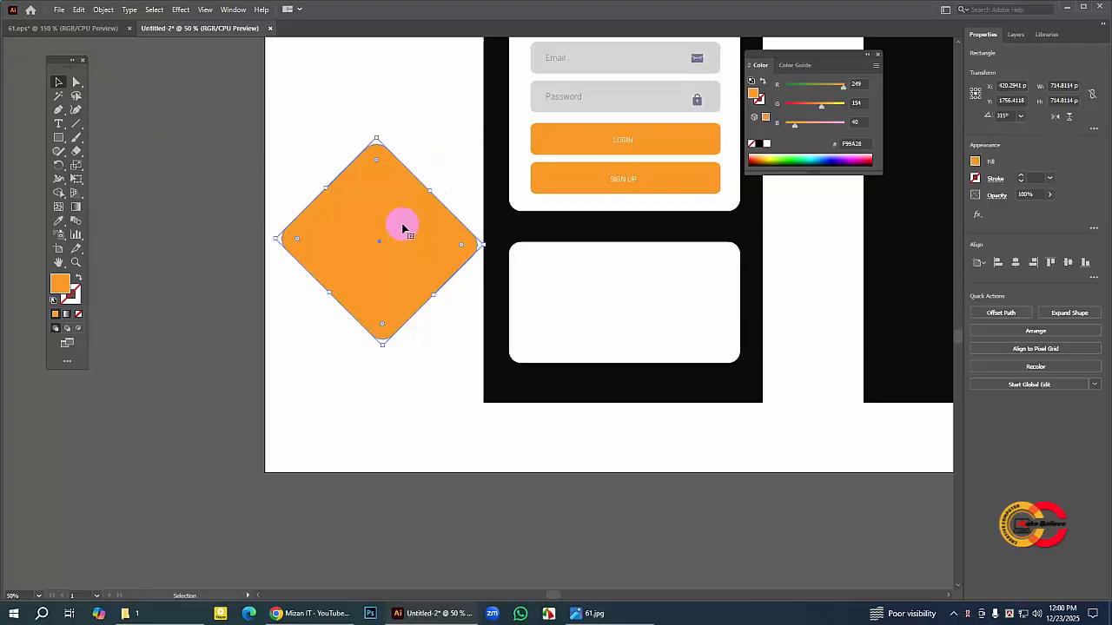
drag(377, 162, 379, 177)
click(211, 176)
Step: Move the orange diamond onto the left part of the lower white card, overhanging the card's left, top and bottom edges
drag(417, 255, 571, 322)
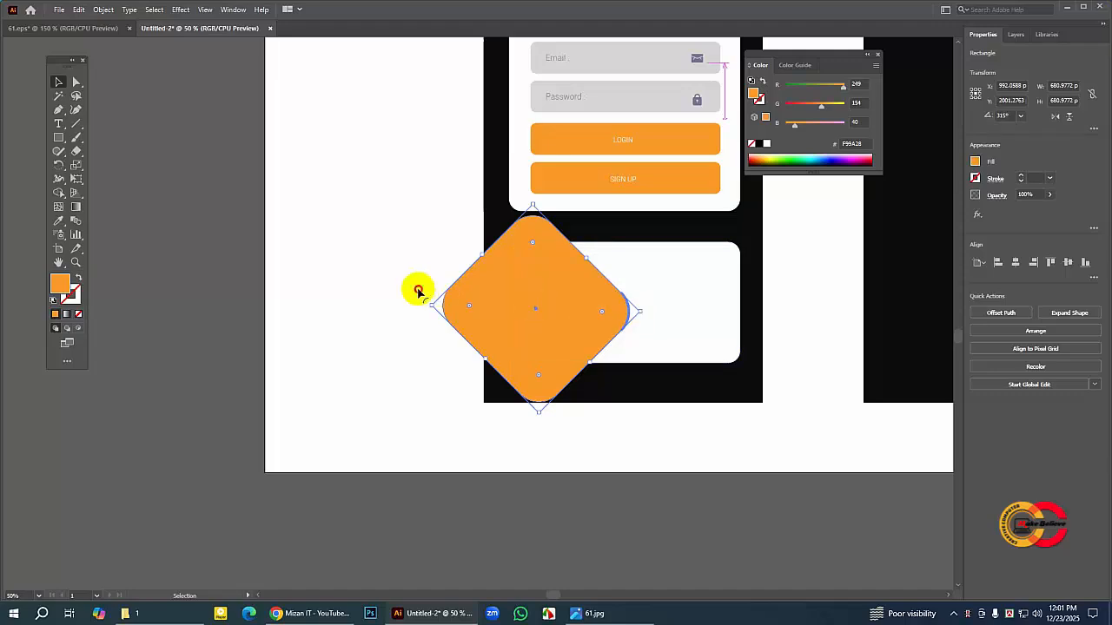
click(357, 280)
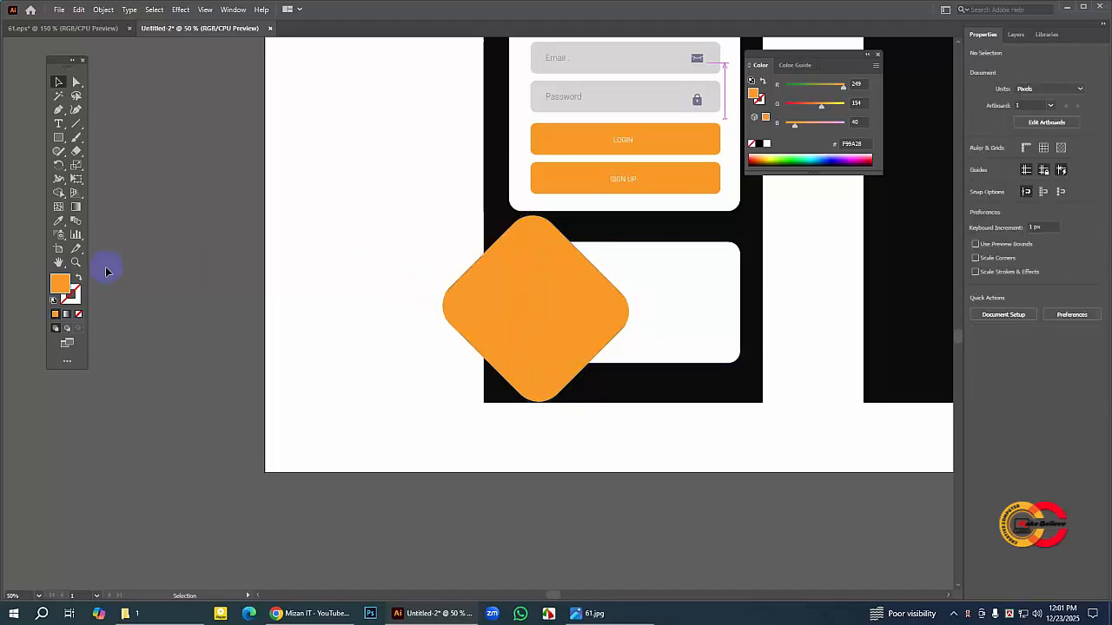
click(59, 263)
drag(576, 273, 390, 225)
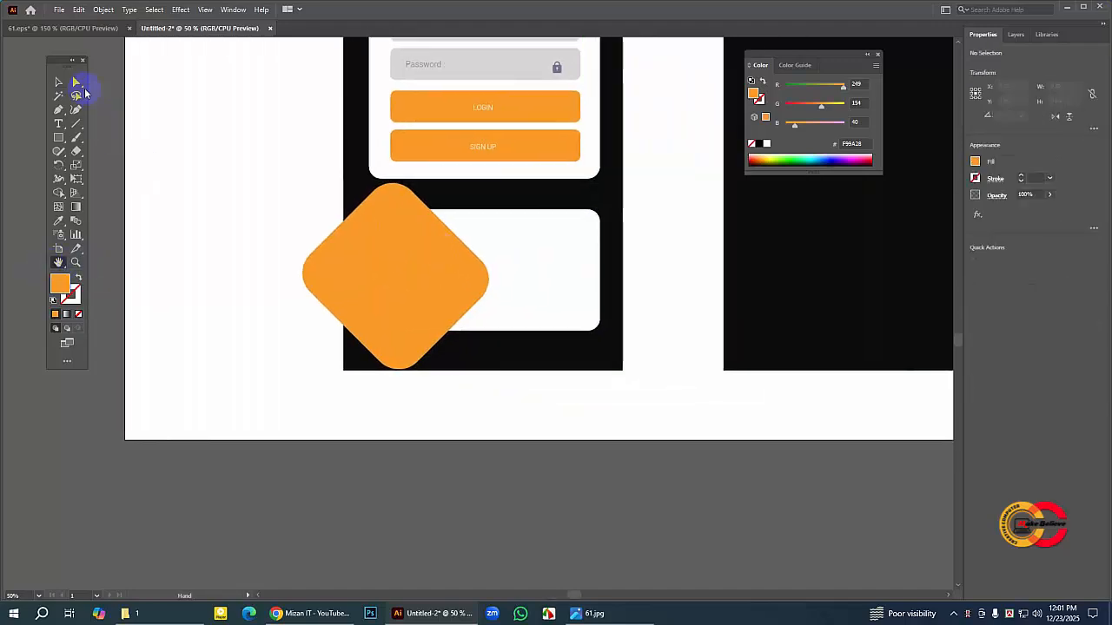
click(59, 83)
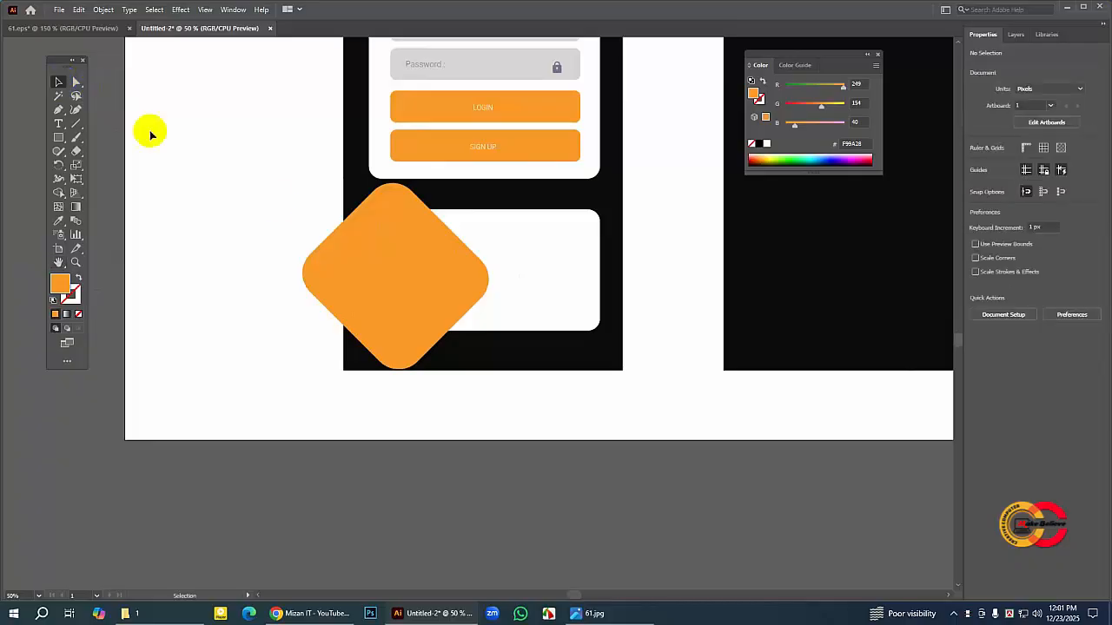
click(542, 285)
click(657, 272)
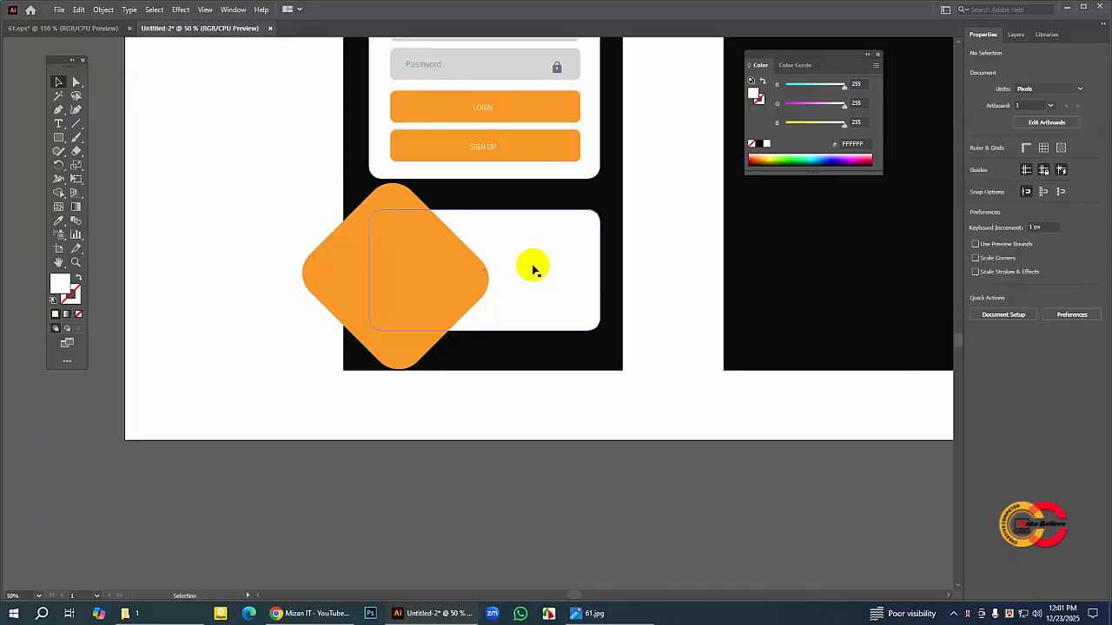
click(596, 242)
click(648, 243)
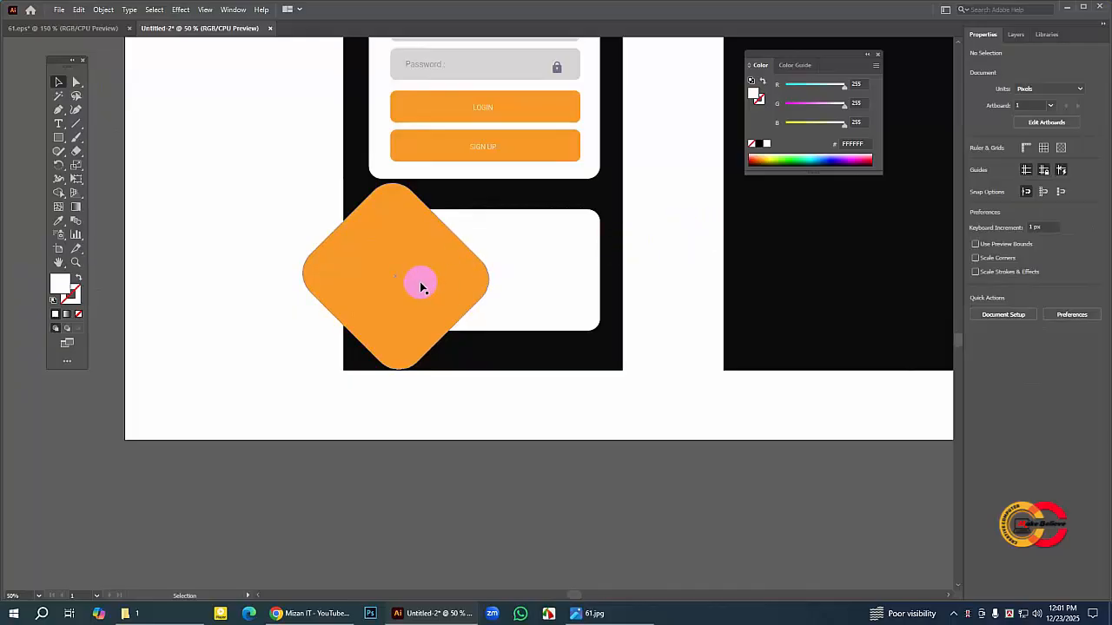
Step: Copy the orange diamond and paste the duplicate directly behind it in the same position
drag(418, 284, 419, 285)
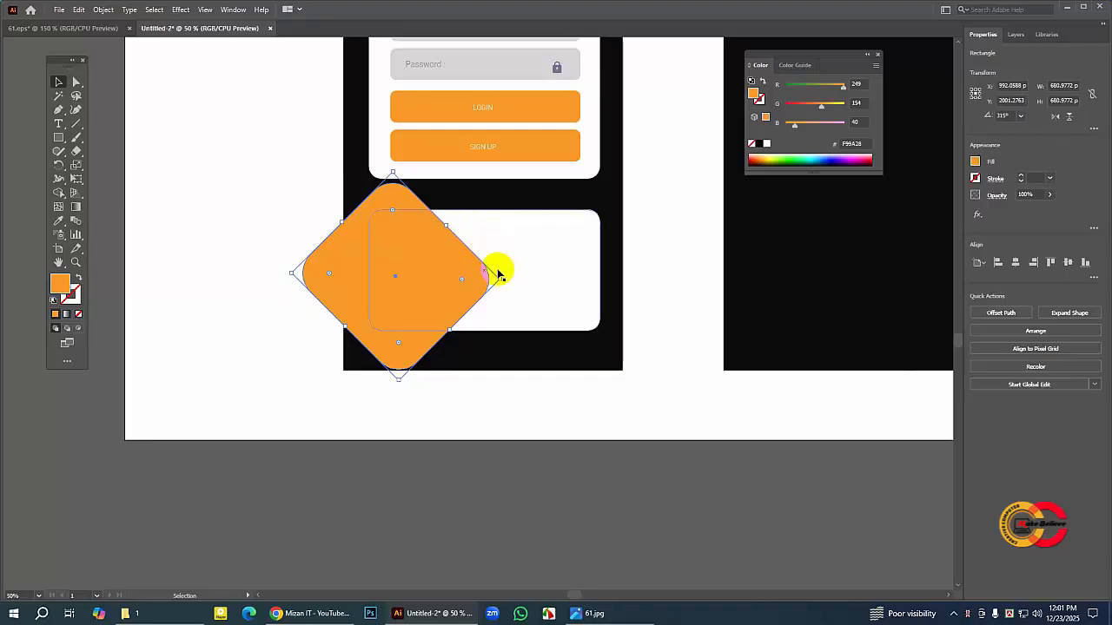
drag(458, 281, 458, 280)
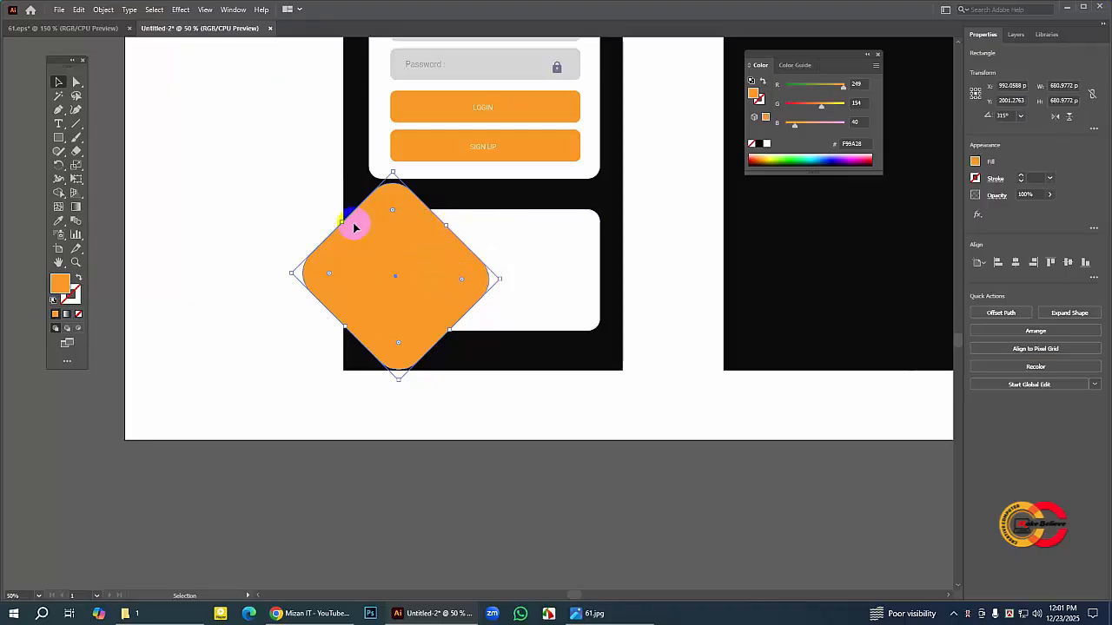
click(78, 10)
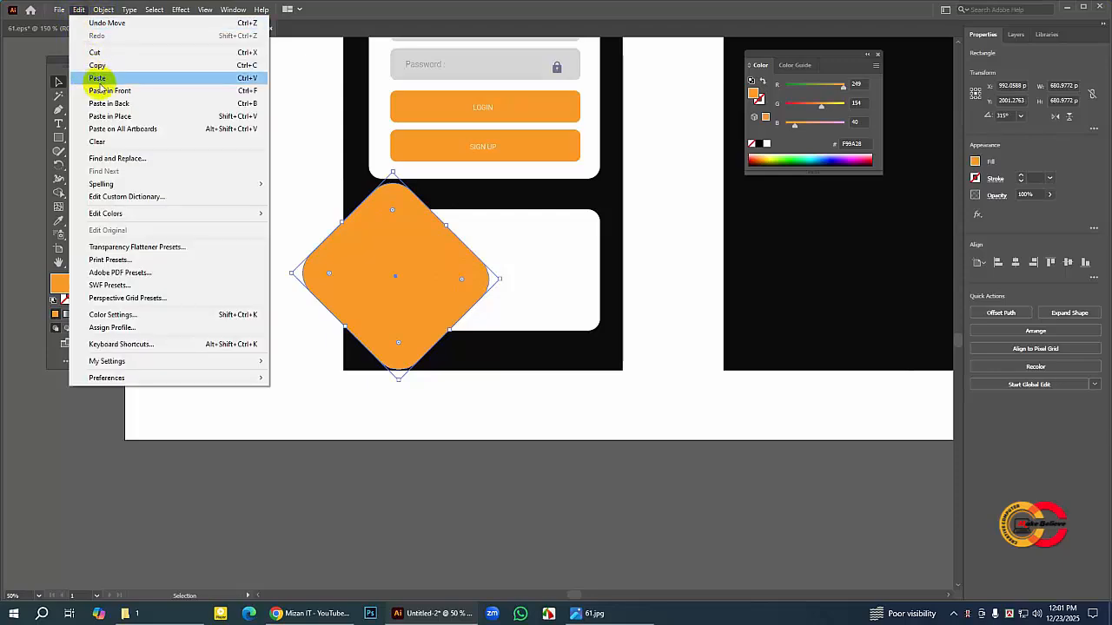
click(97, 65)
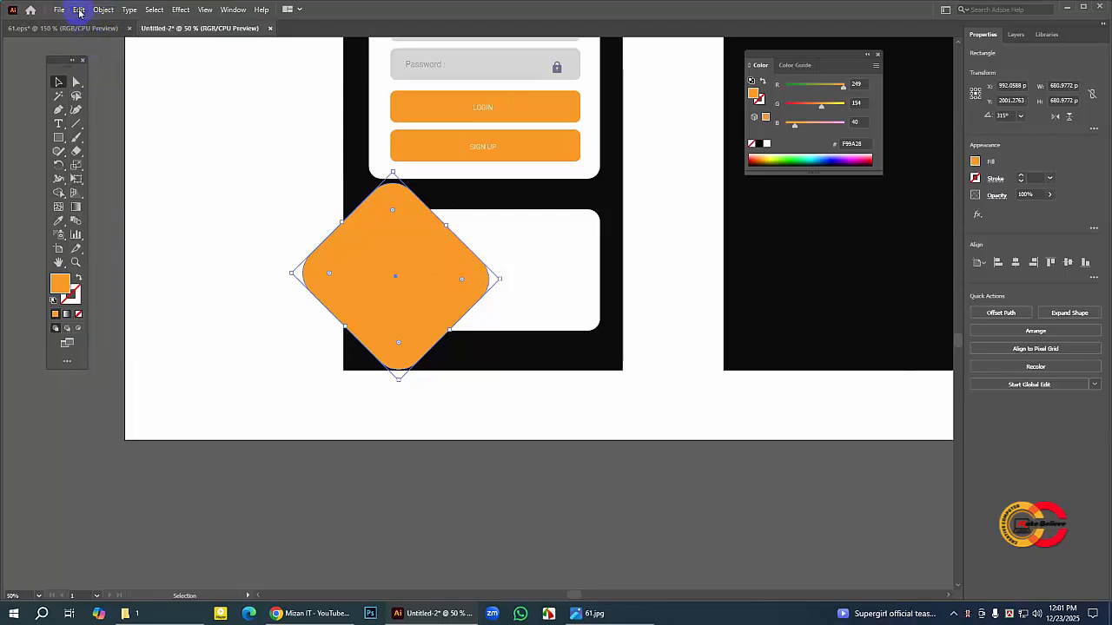
click(77, 8)
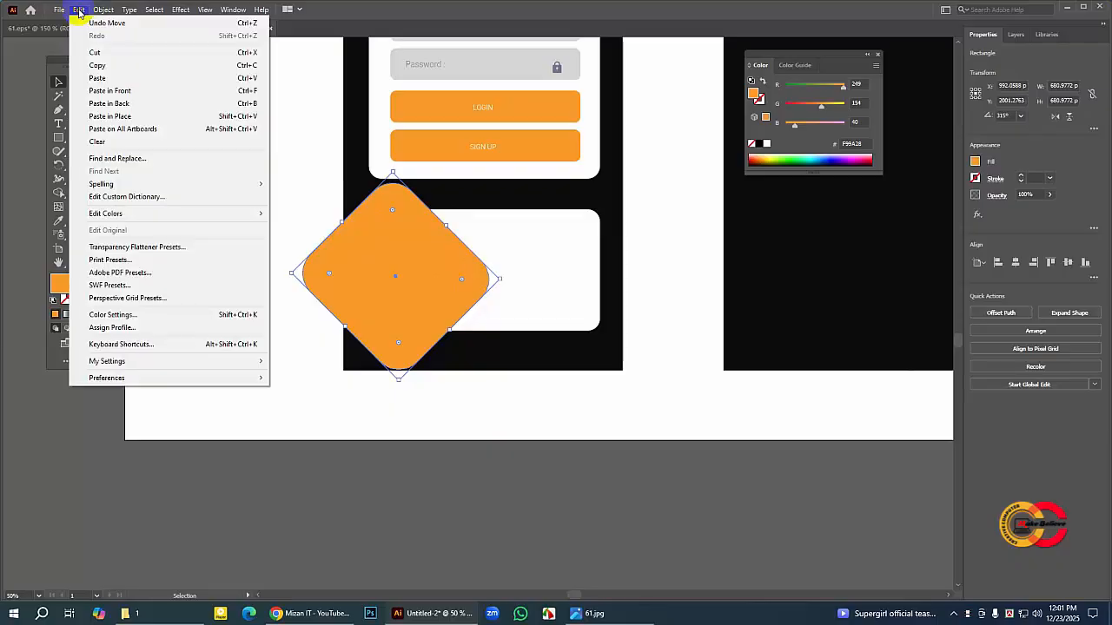
click(127, 104)
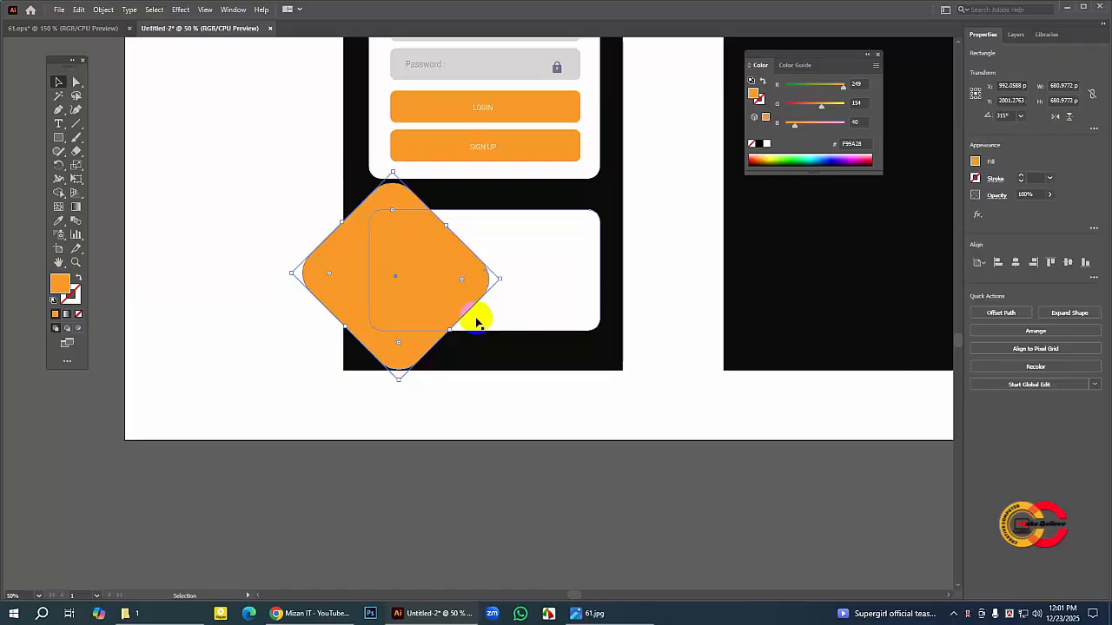
Step: Fill the diamond copy at the back with a paler orange, F4B673
click(66, 285)
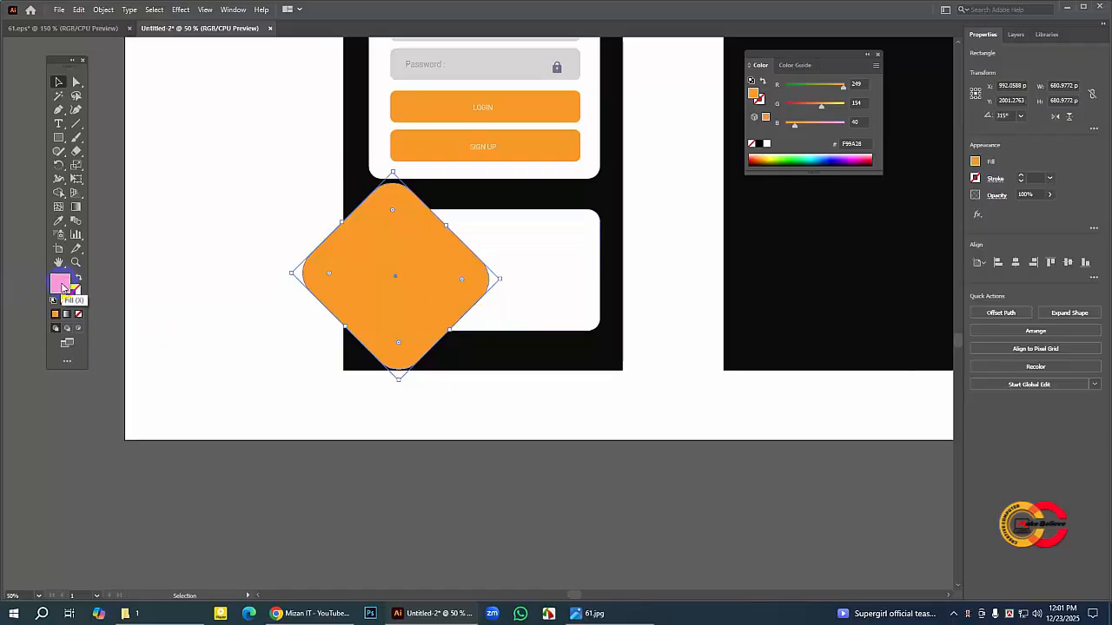
double_click(61, 286)
click(415, 217)
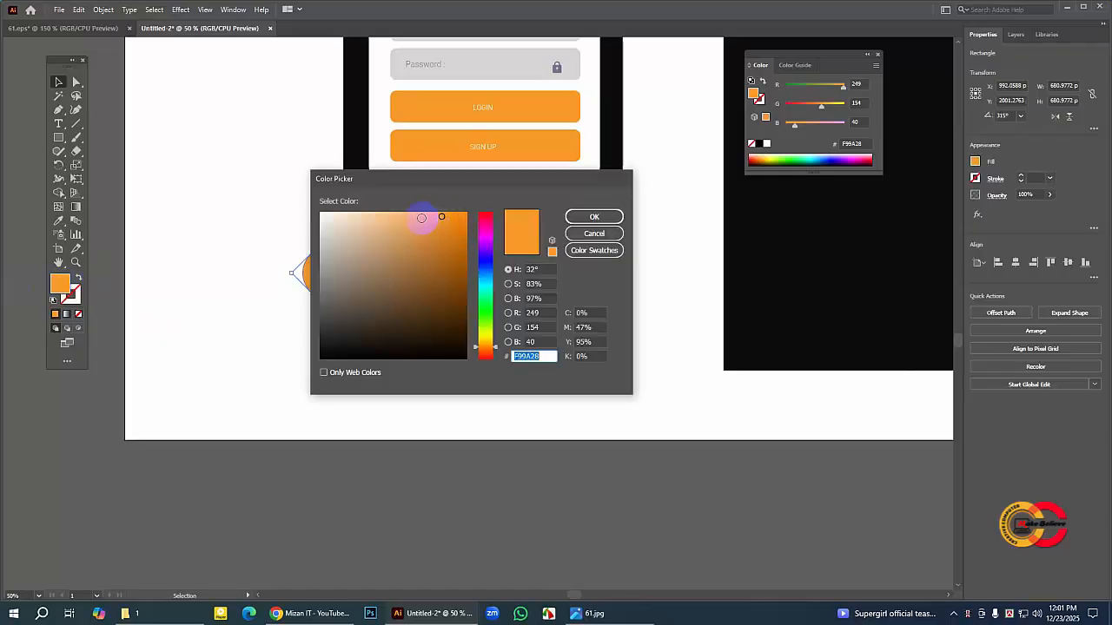
click(443, 218)
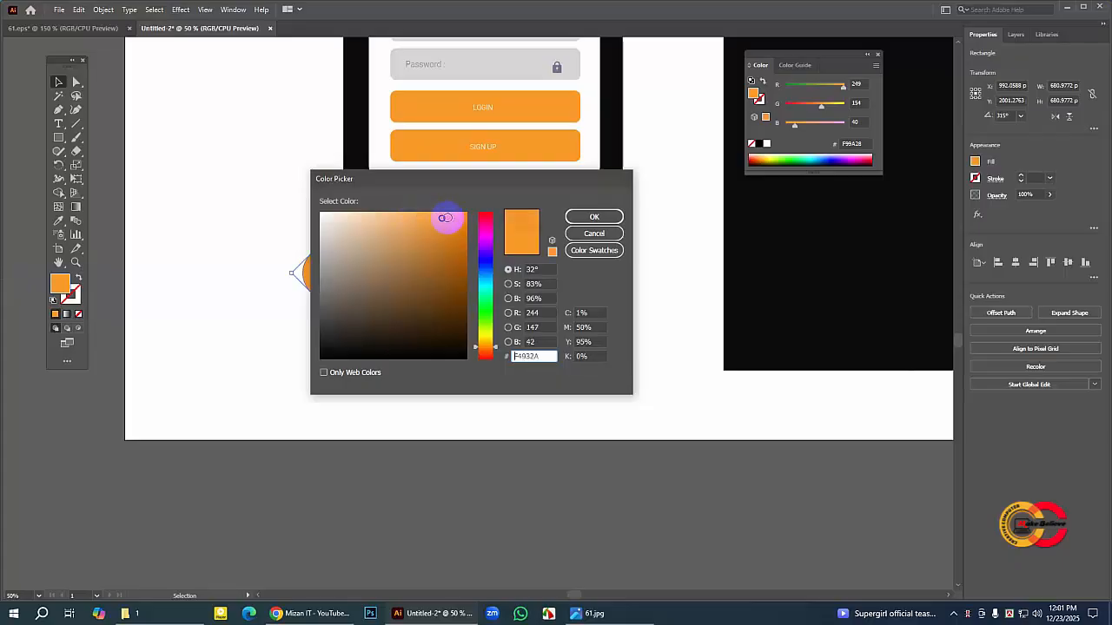
click(394, 216)
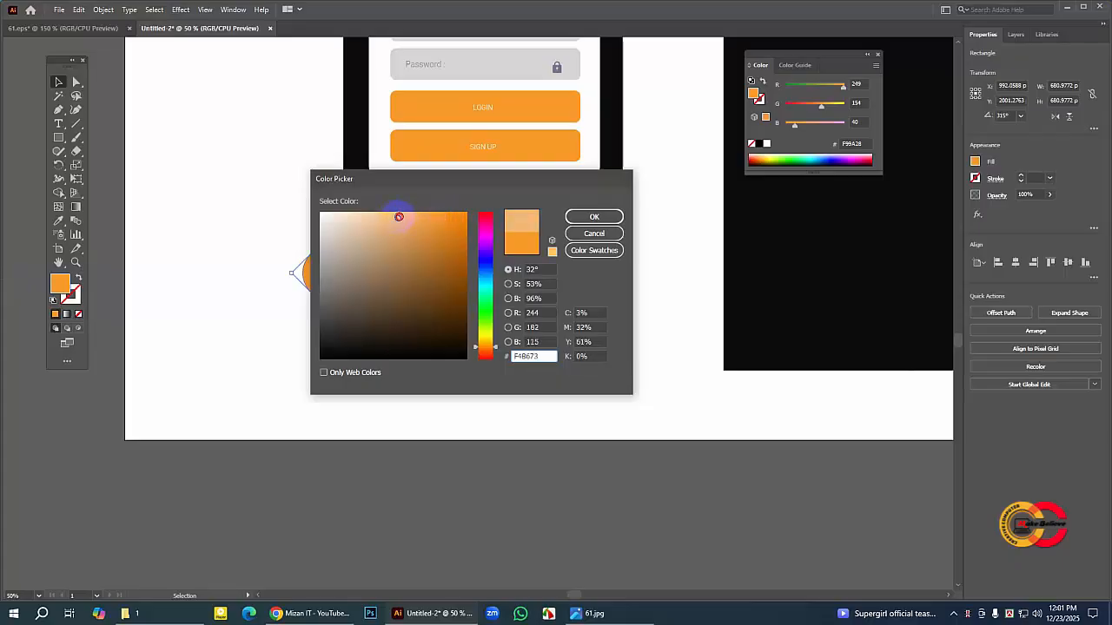
click(594, 217)
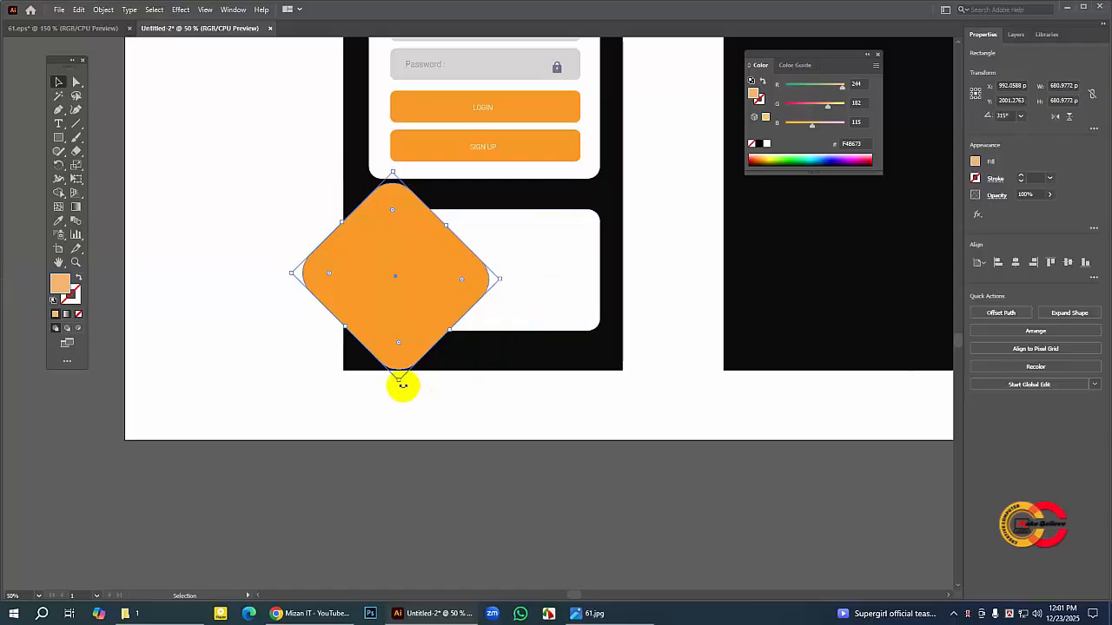
Step: Rotate the pale orange copy slightly clockwise so its corners peek out from behind the front diamond
drag(403, 387, 385, 389)
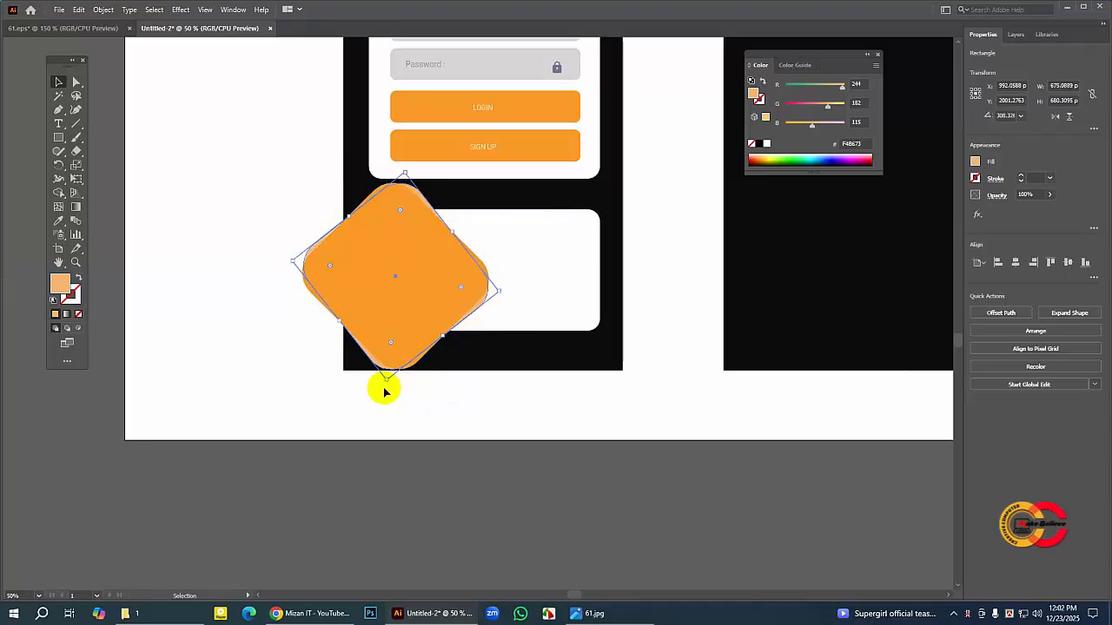
drag(387, 385, 376, 382)
click(496, 449)
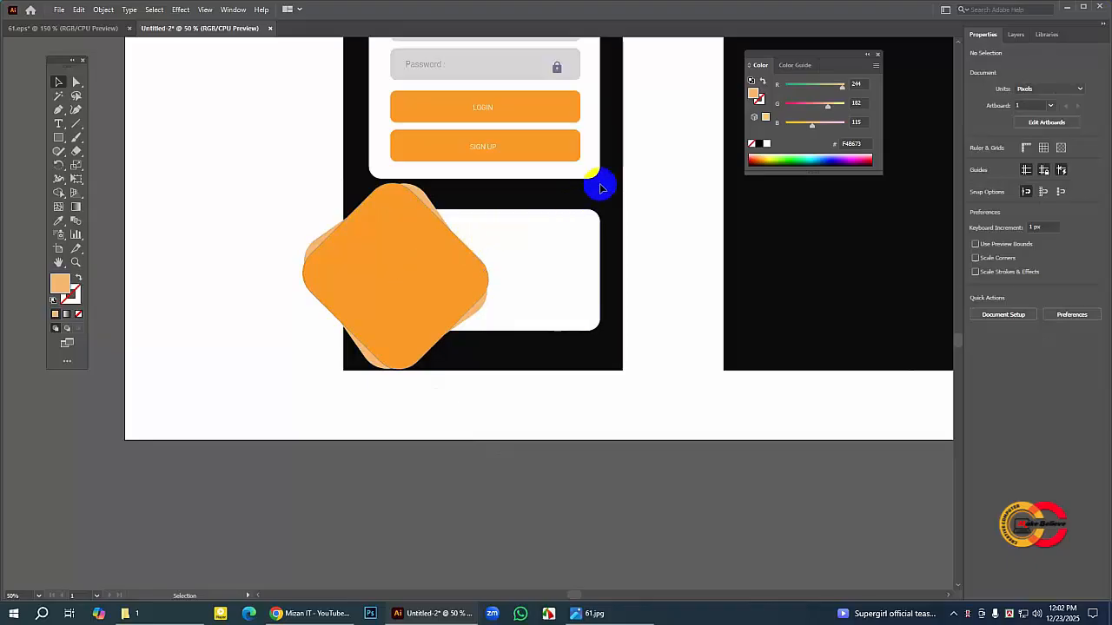
click(614, 146)
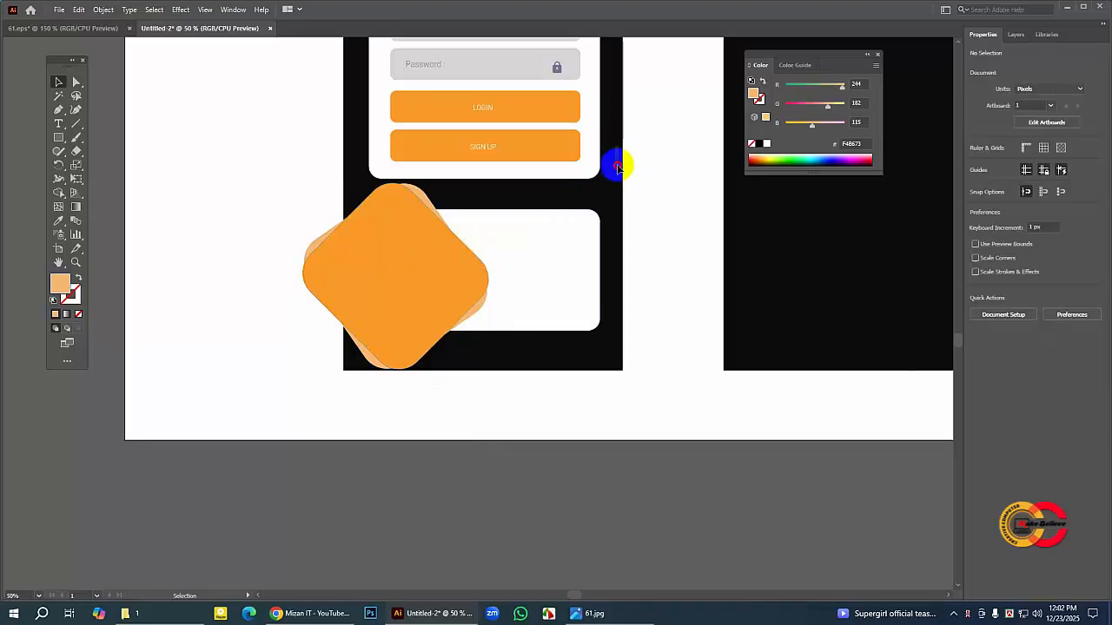
click(534, 259)
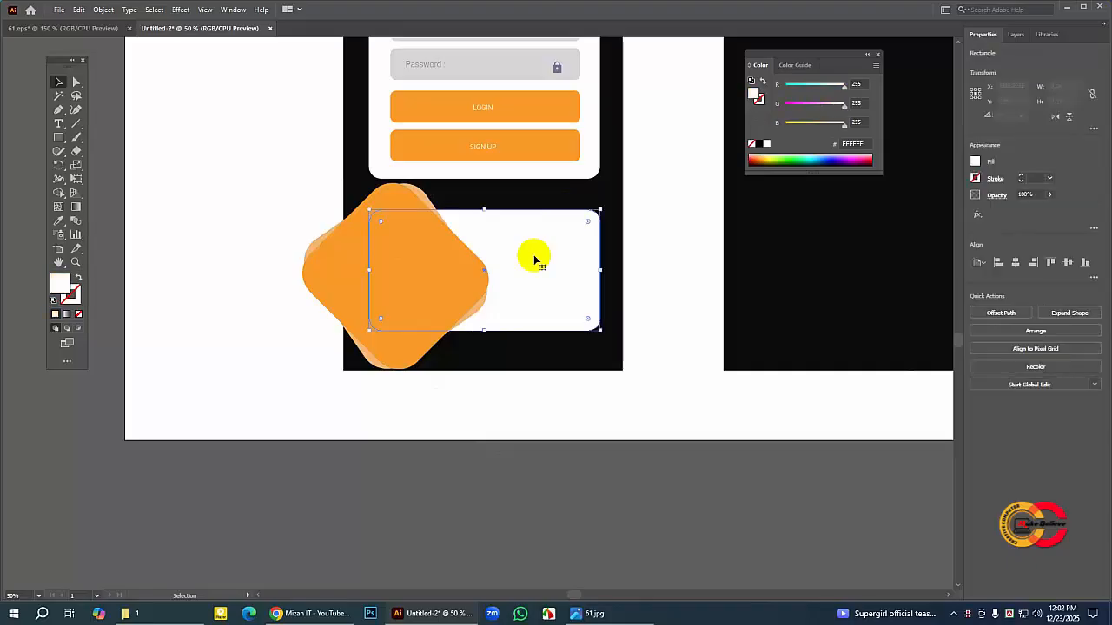
shift+click(425, 200)
shift+click(395, 205)
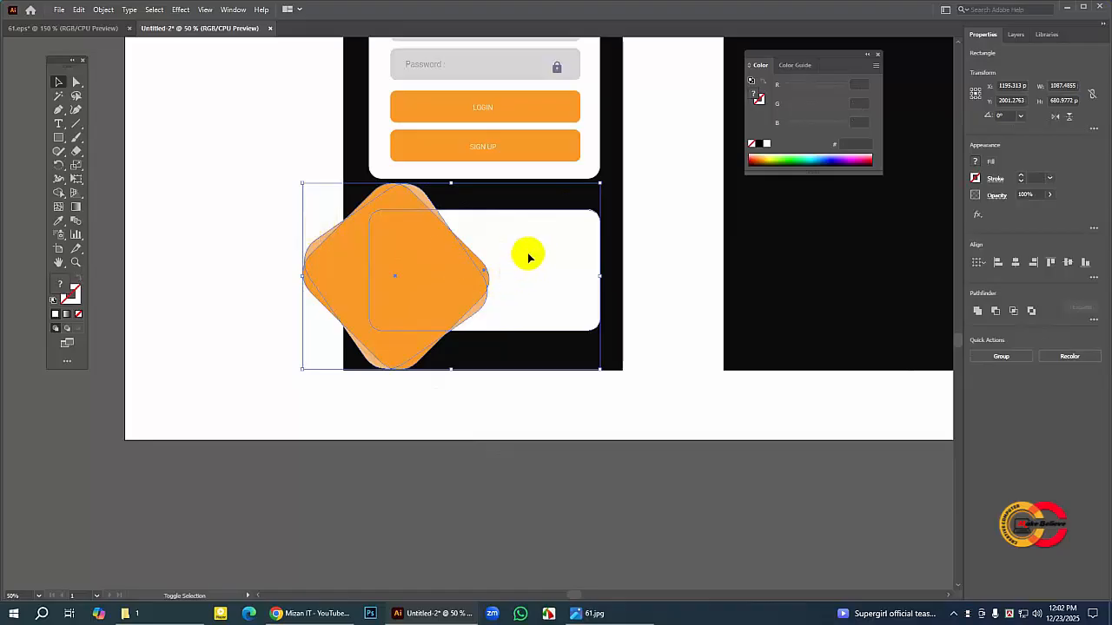
click(414, 224)
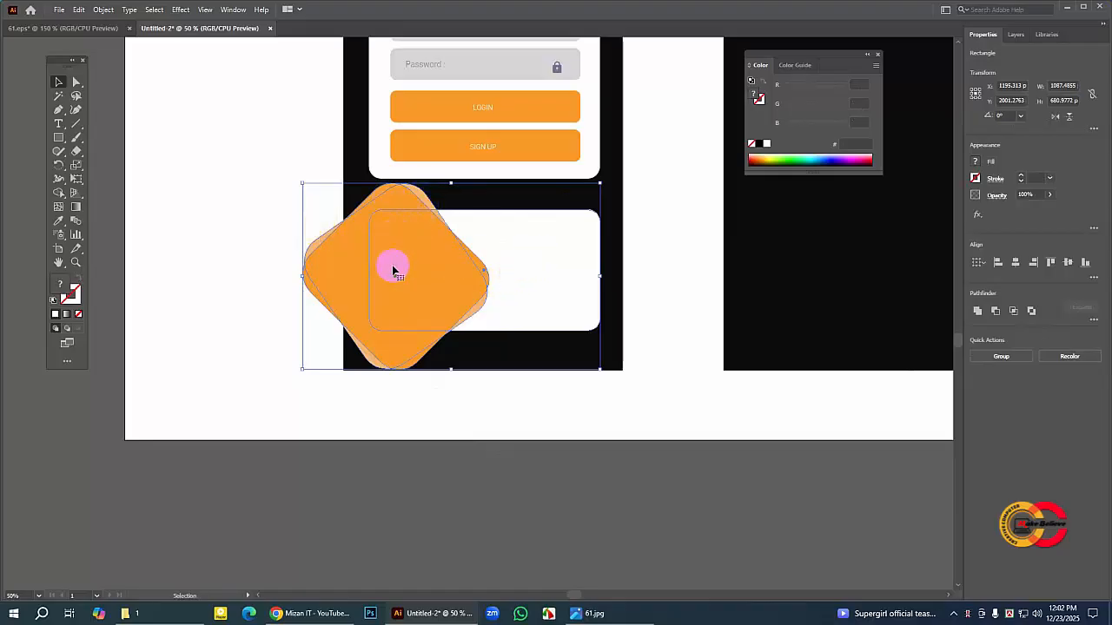
click(650, 216)
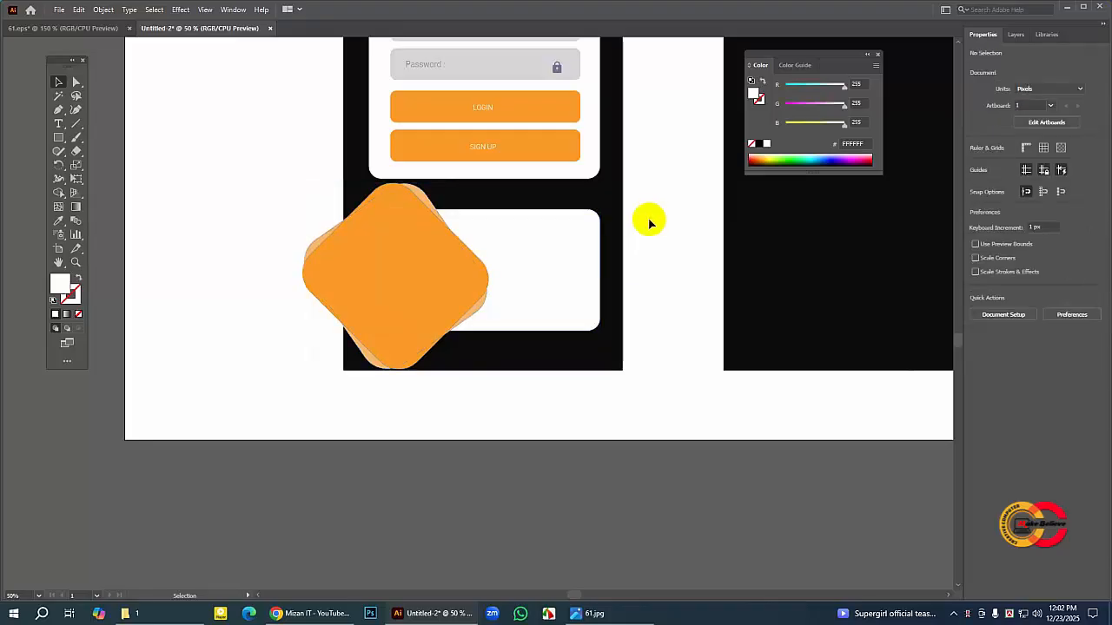
Step: Select the lower white card with both diamonds and use Shape Builder to remove every diamond piece outside the card's outline
click(543, 241)
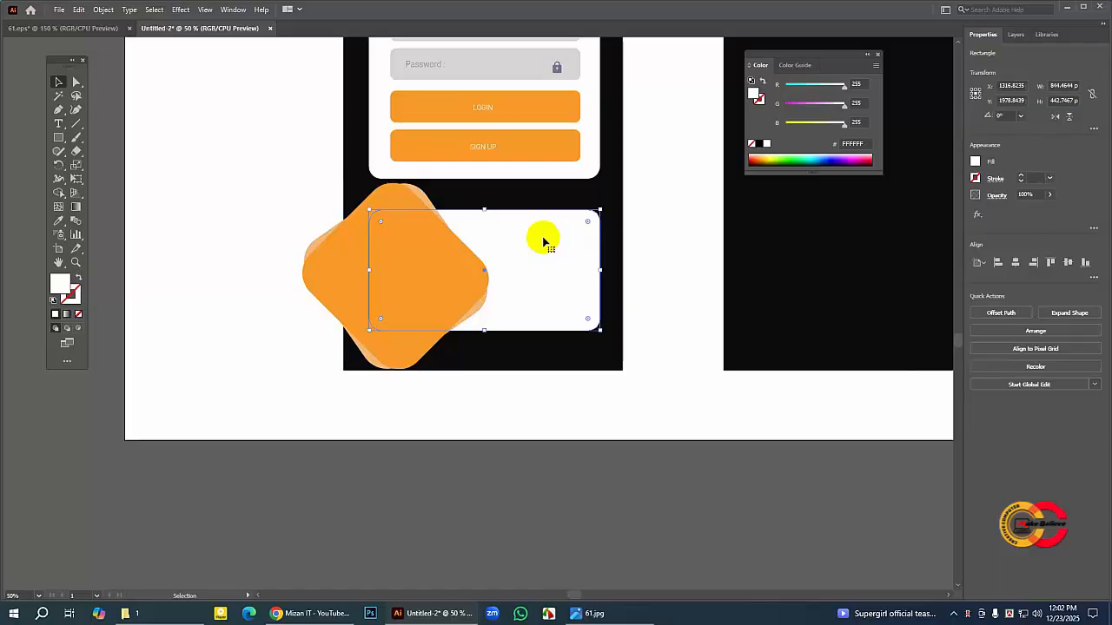
shift+click(423, 199)
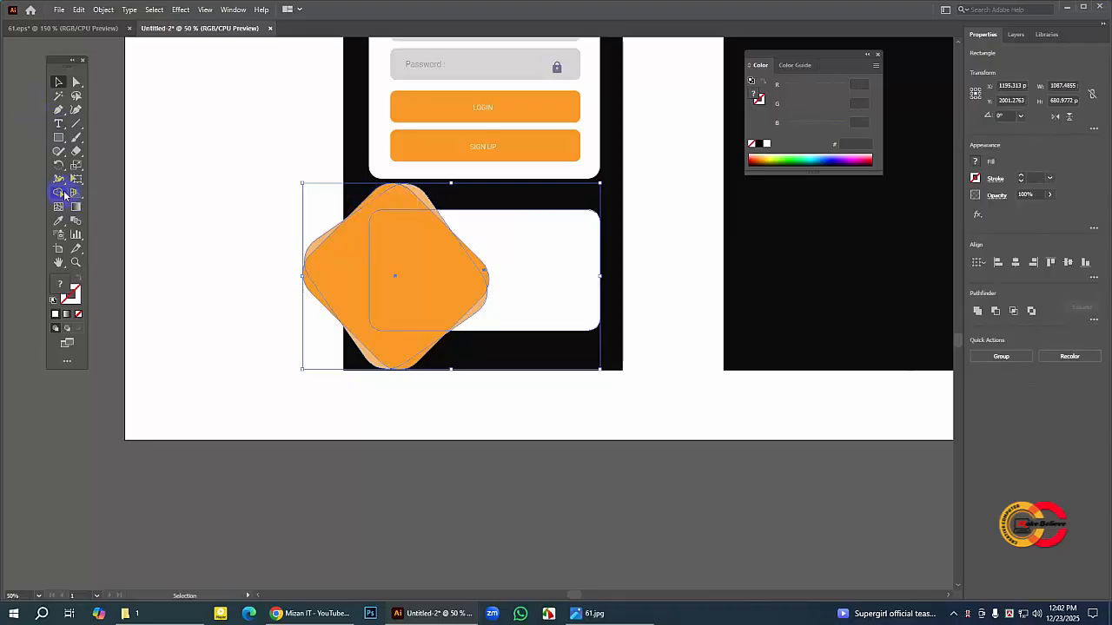
drag(61, 193, 128, 194)
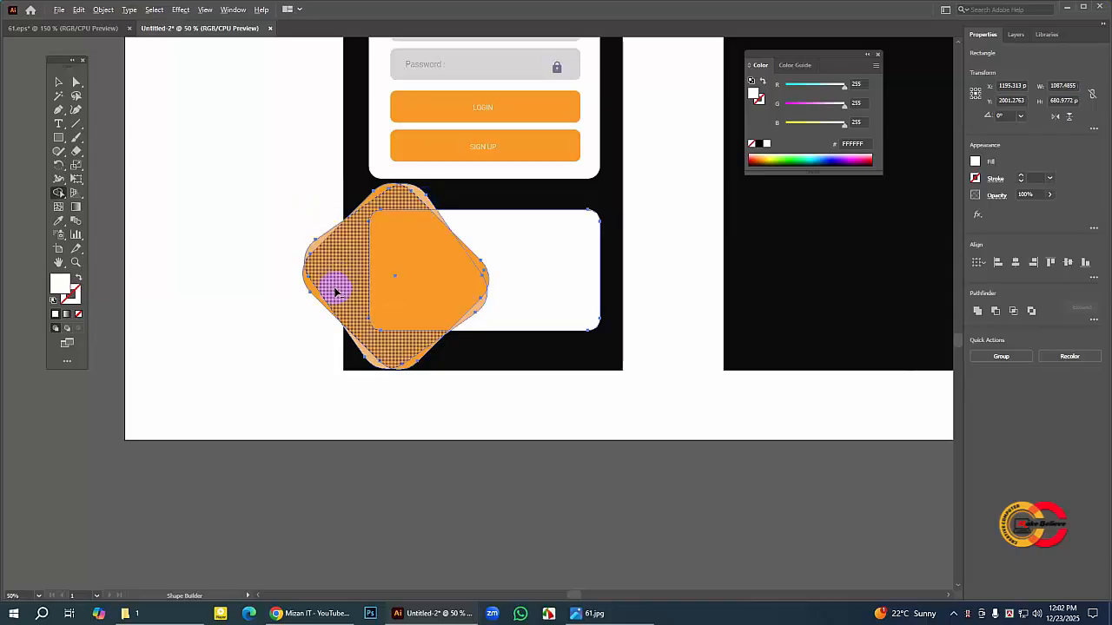
drag(336, 293, 311, 291)
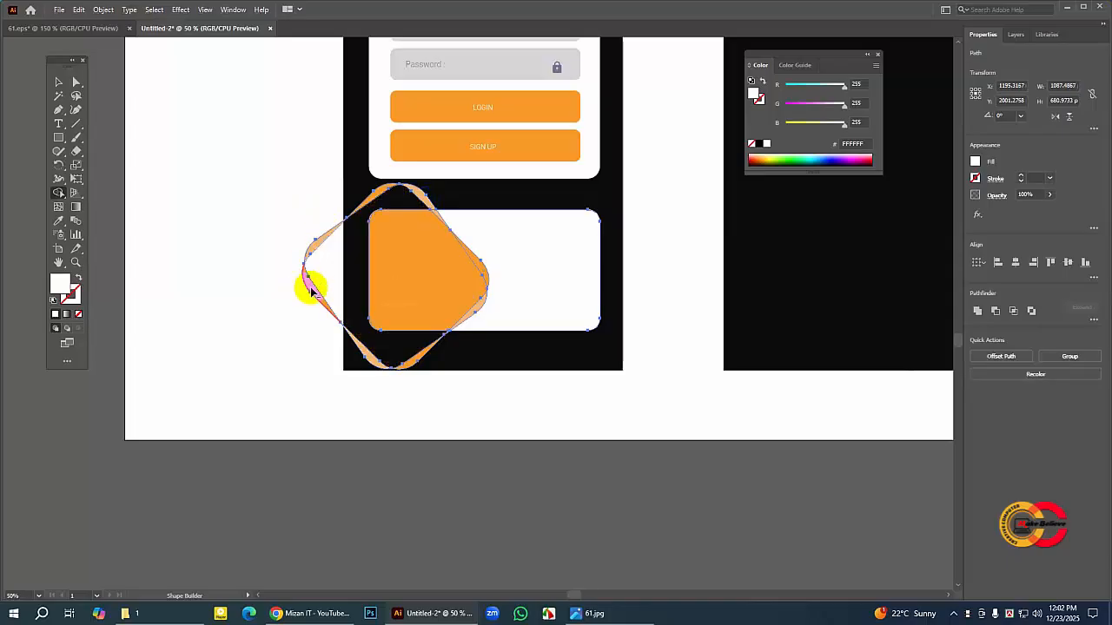
alt+click(322, 242)
alt+click(379, 200)
alt+click(418, 197)
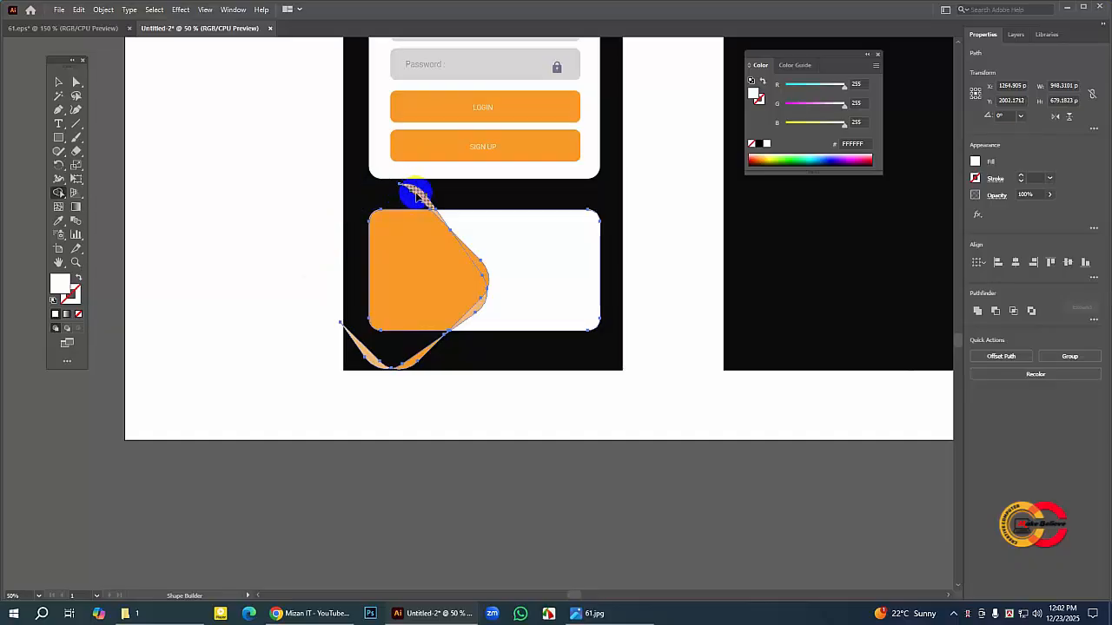
alt+click(408, 360)
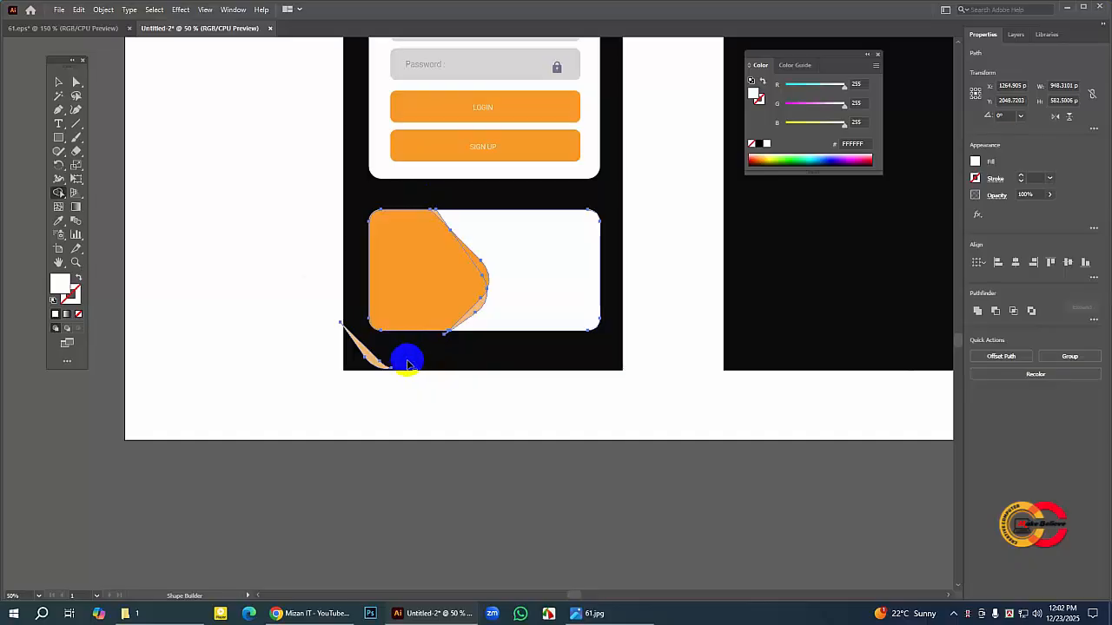
alt+click(373, 359)
alt+click(447, 337)
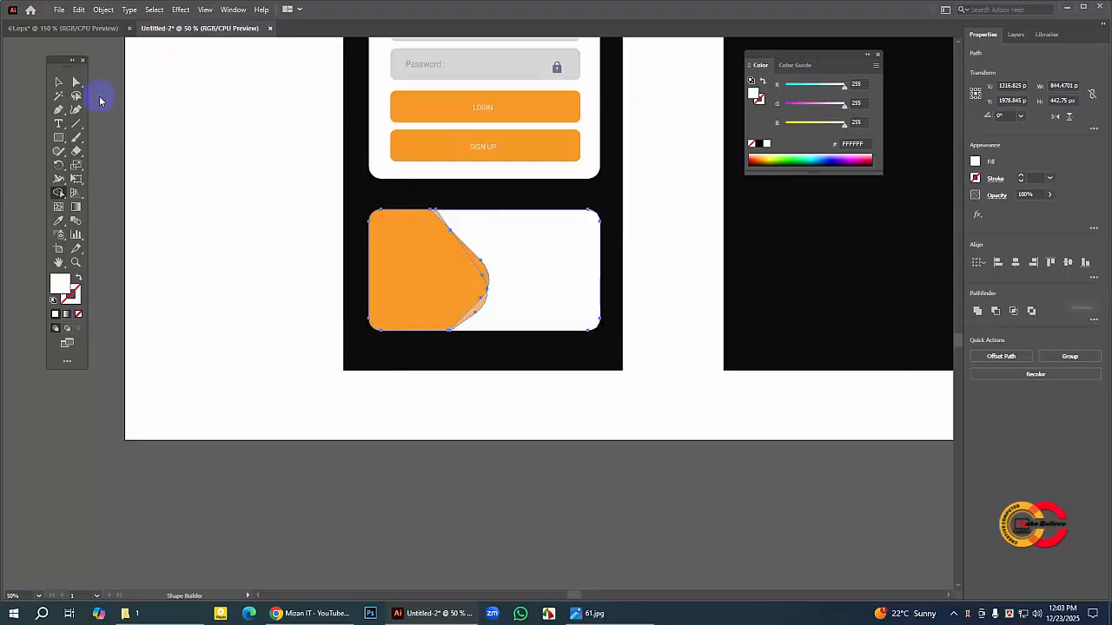
click(59, 82)
click(209, 159)
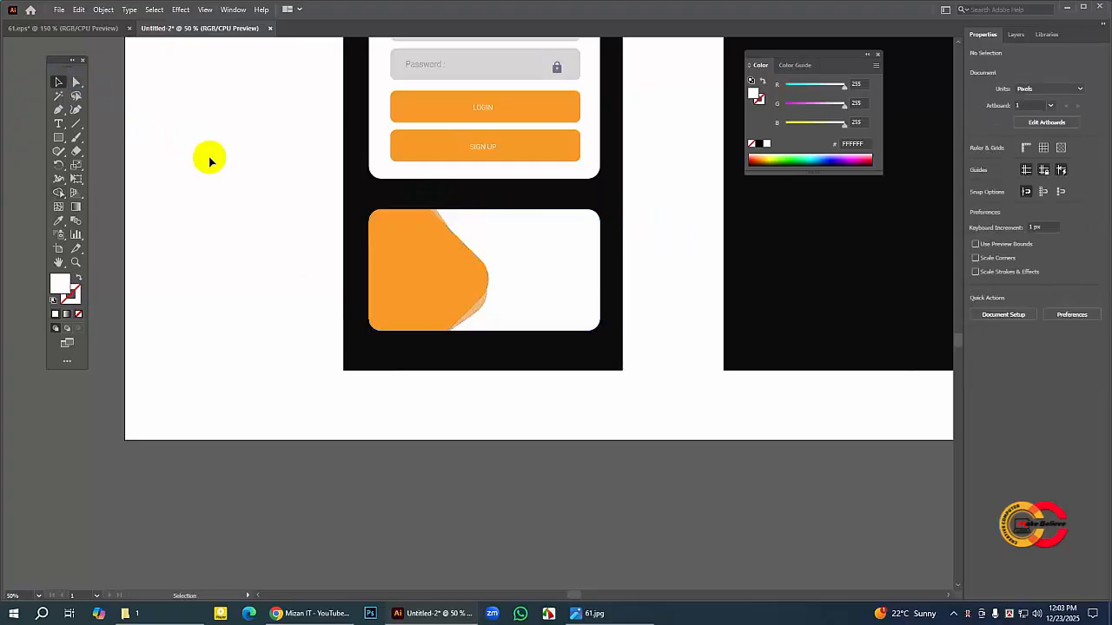
Step: Copy the "15% Discount From Our Store" text from the 61.eps reference and paste it into the Untitled-2 document
click(76, 262)
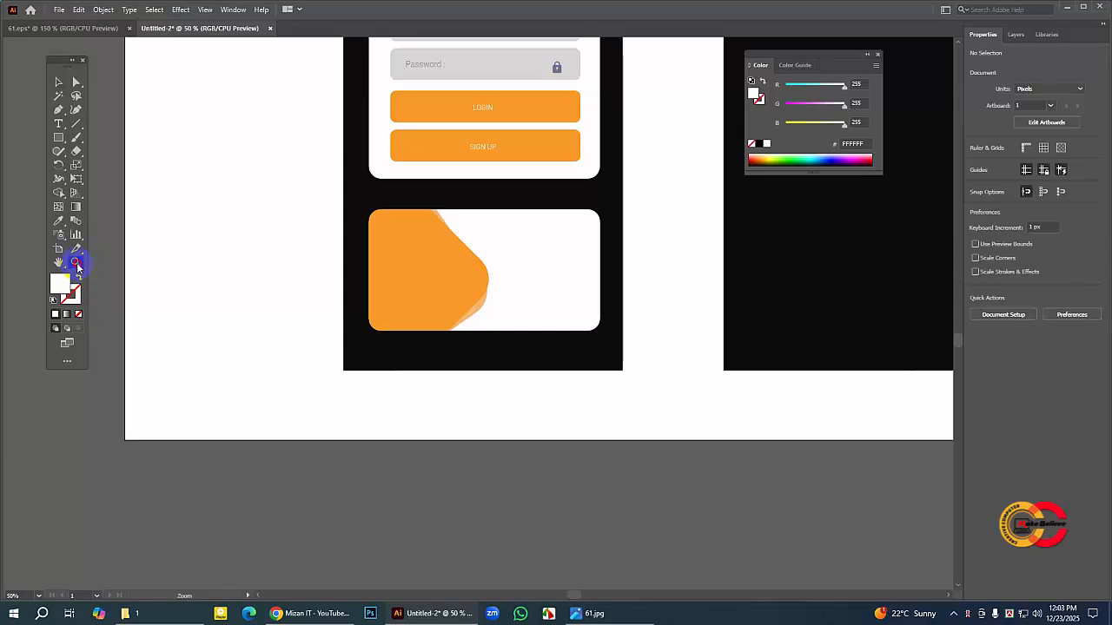
click(470, 256)
click(484, 260)
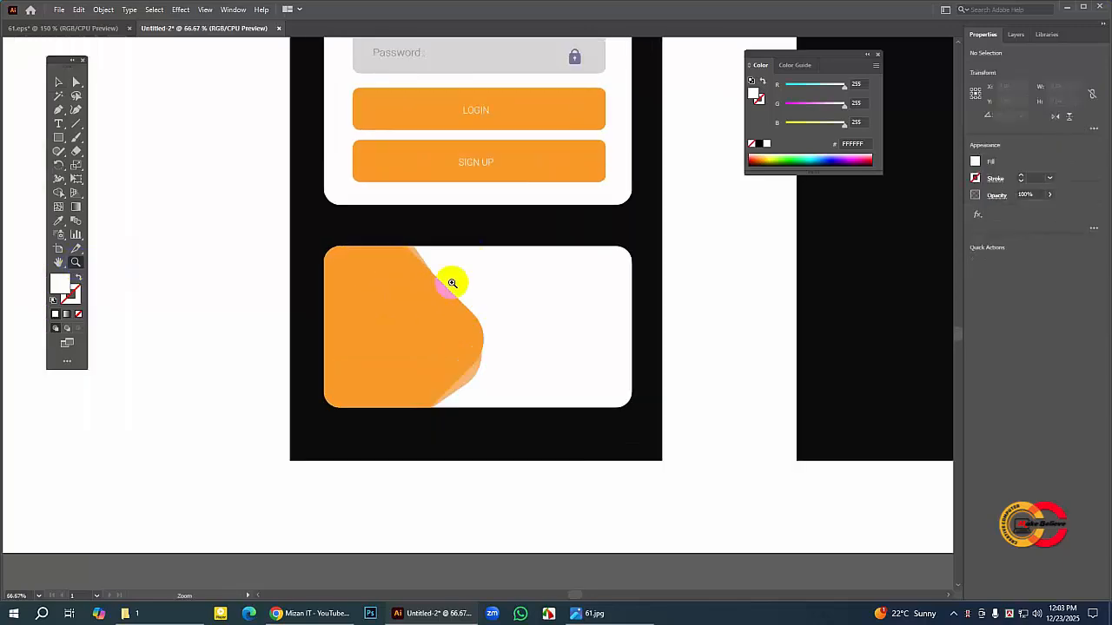
click(58, 262)
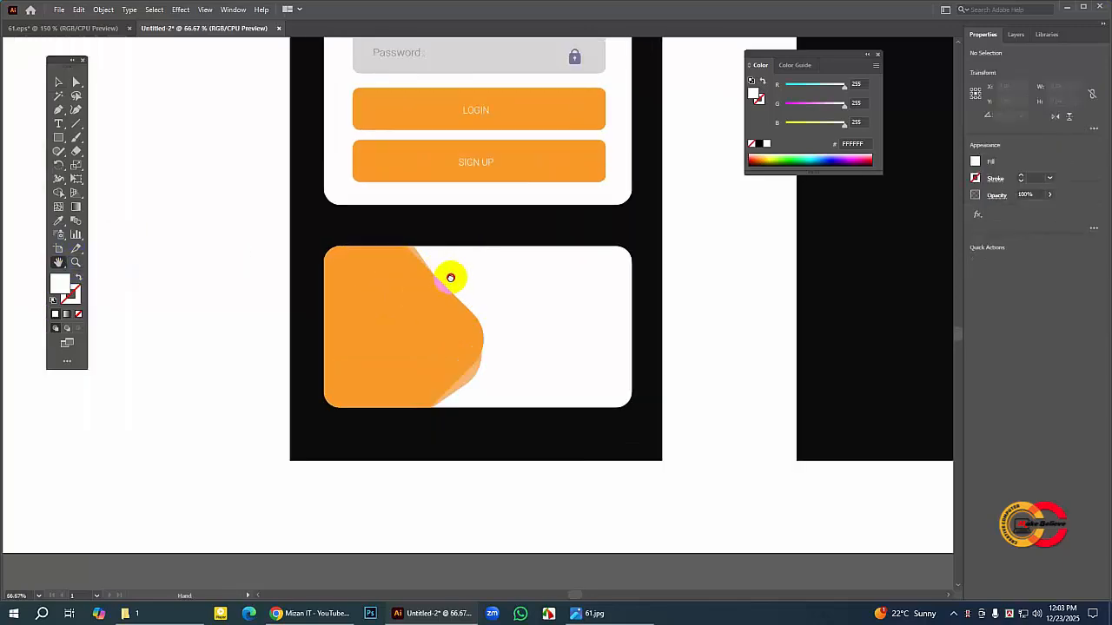
drag(449, 273, 445, 251)
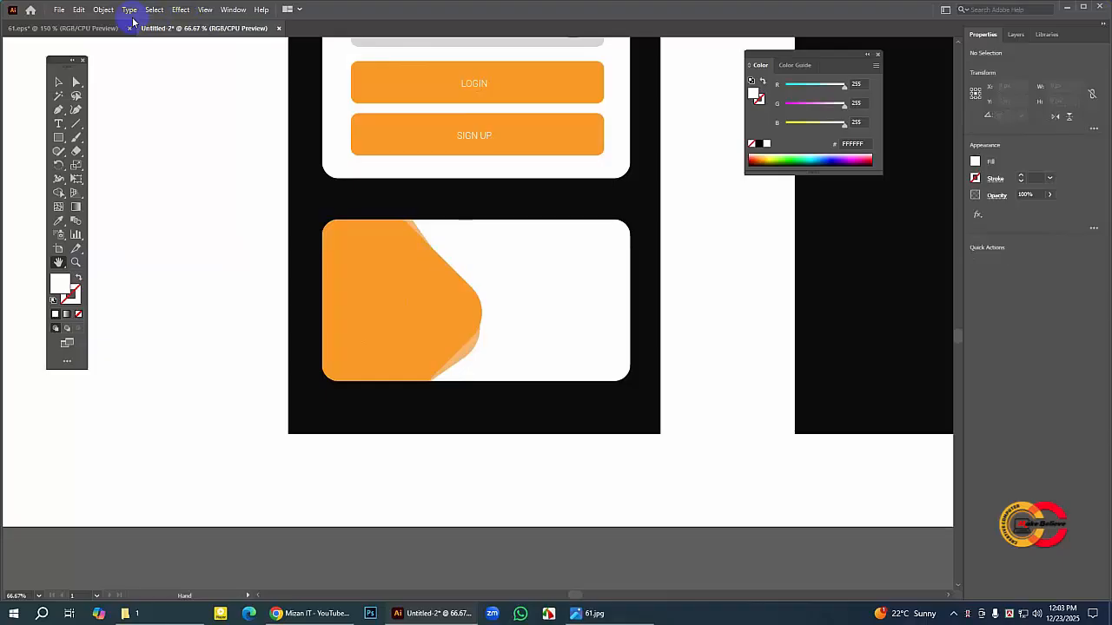
click(87, 27)
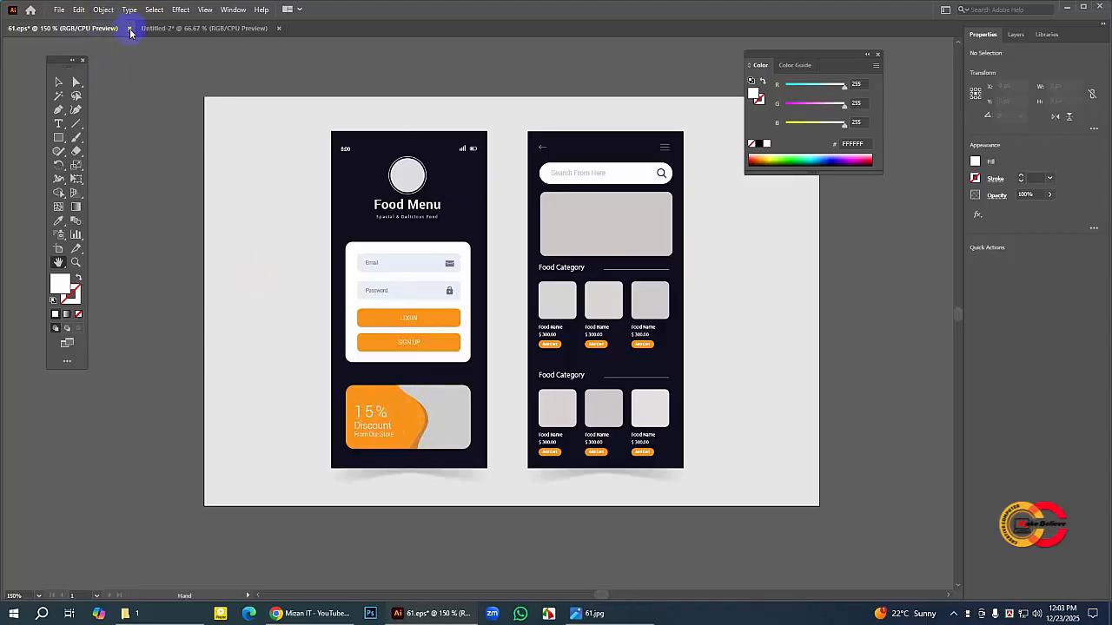
click(58, 81)
click(379, 415)
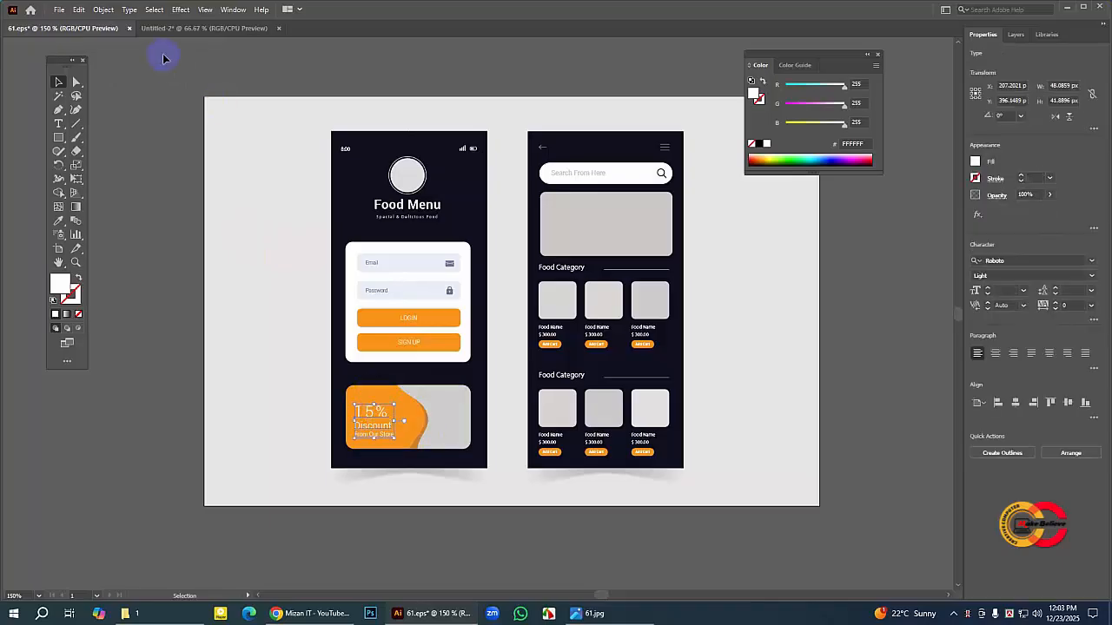
click(79, 10)
click(117, 58)
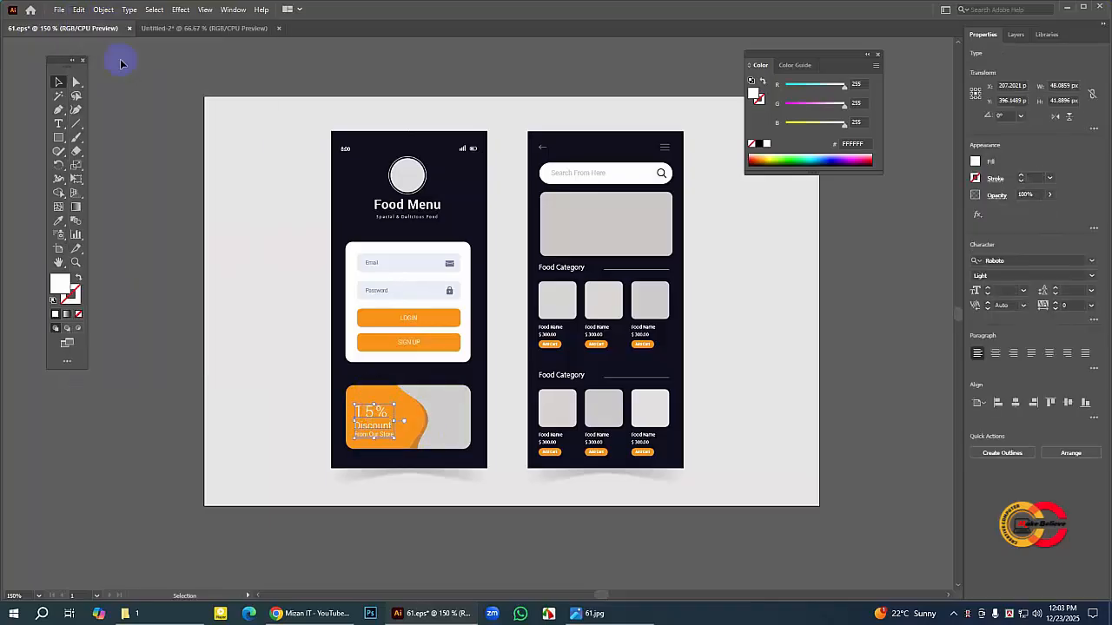
click(193, 29)
click(79, 10)
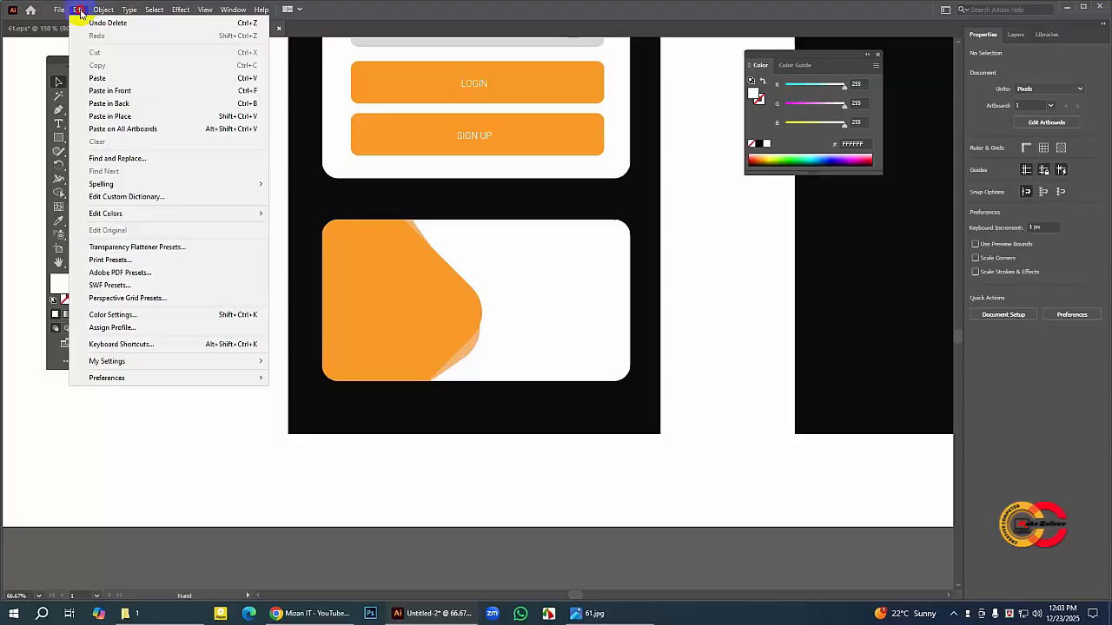
click(111, 79)
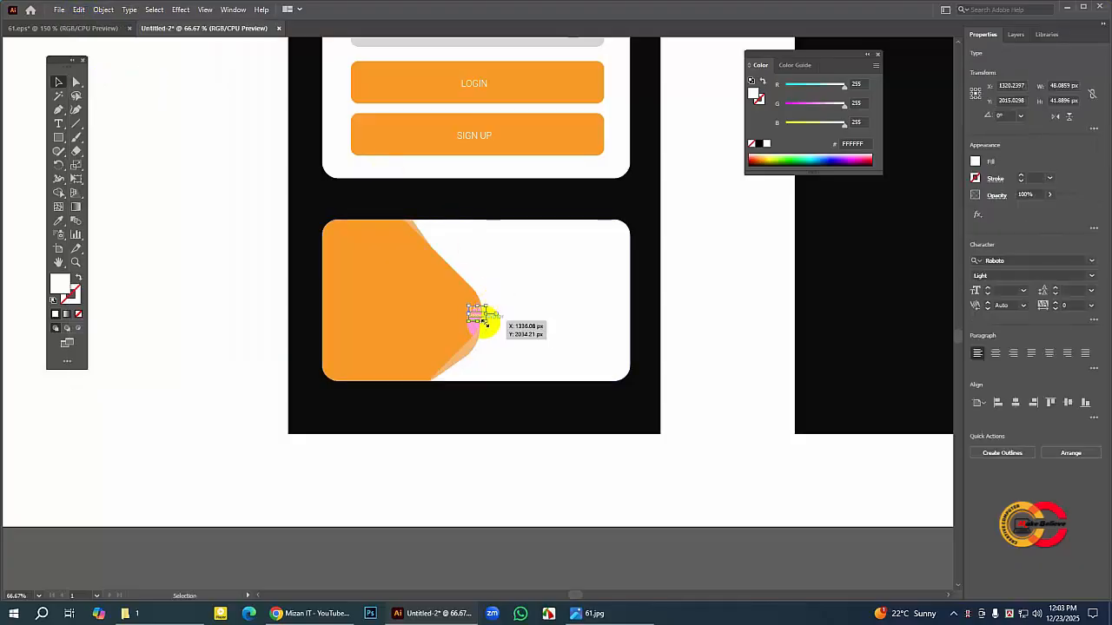
Step: Enlarge the pasted discount text to about 211 × 184 px and position it on the orange shape of the lower card
drag(501, 331, 545, 372)
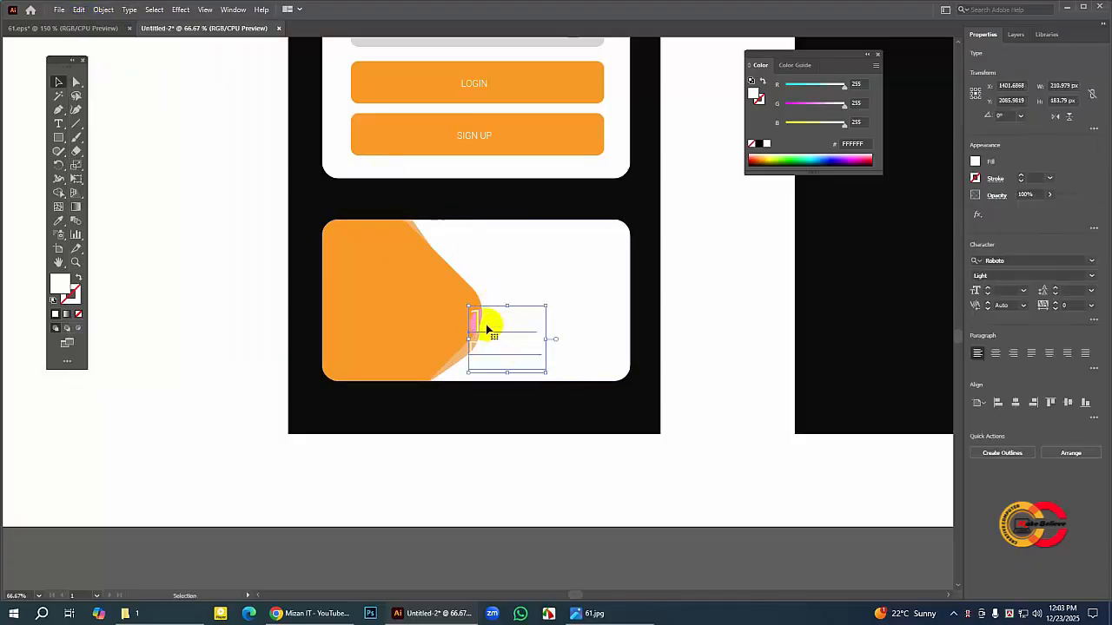
drag(478, 323, 385, 290)
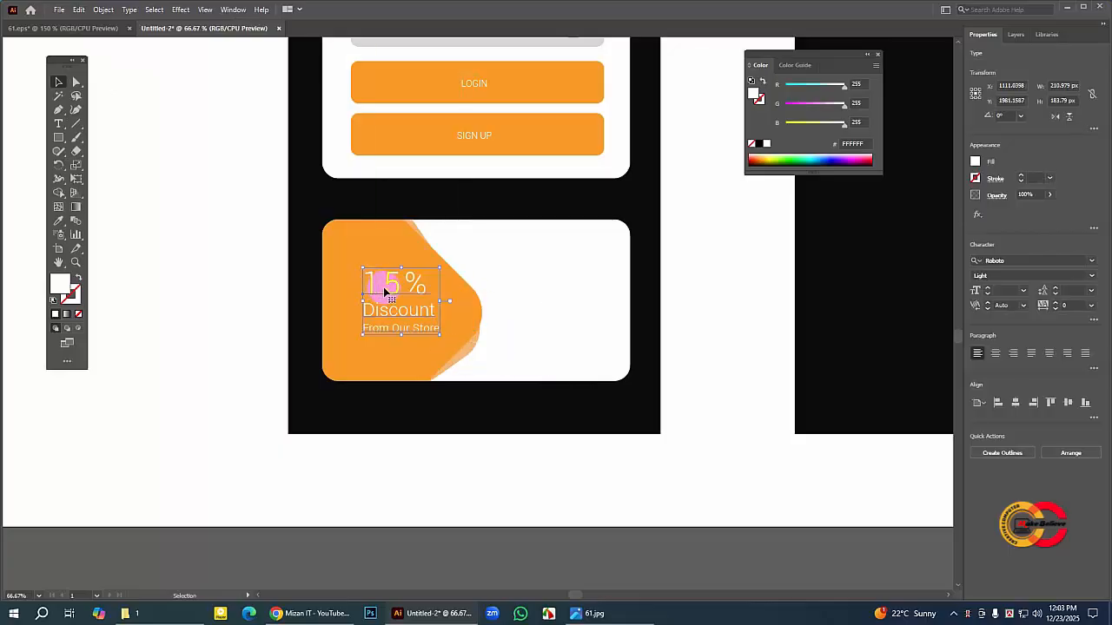
click(230, 266)
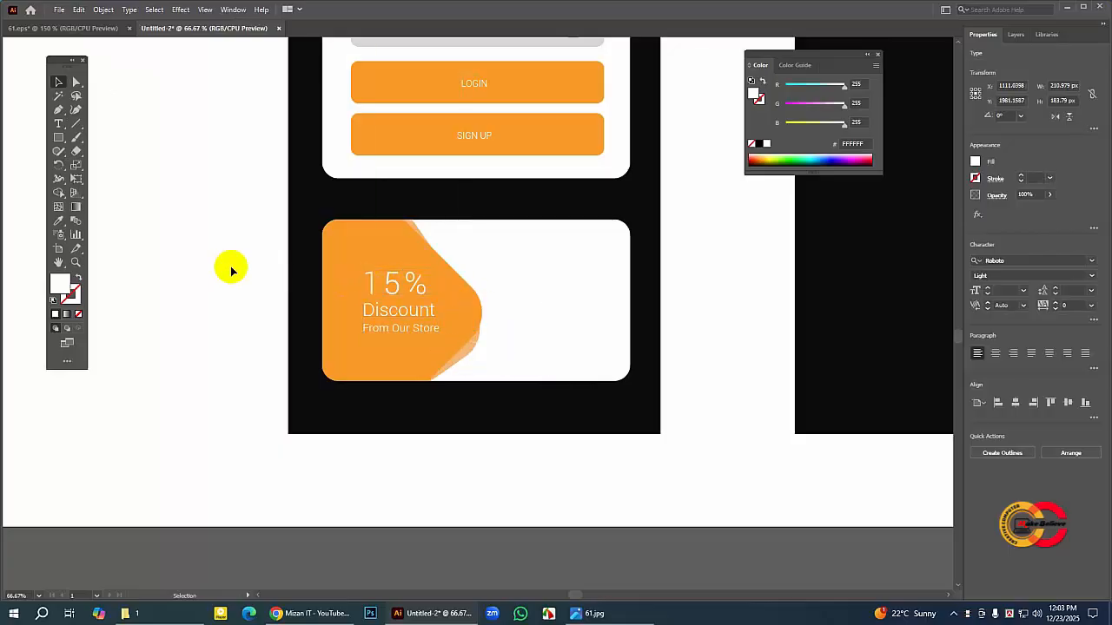
click(415, 285)
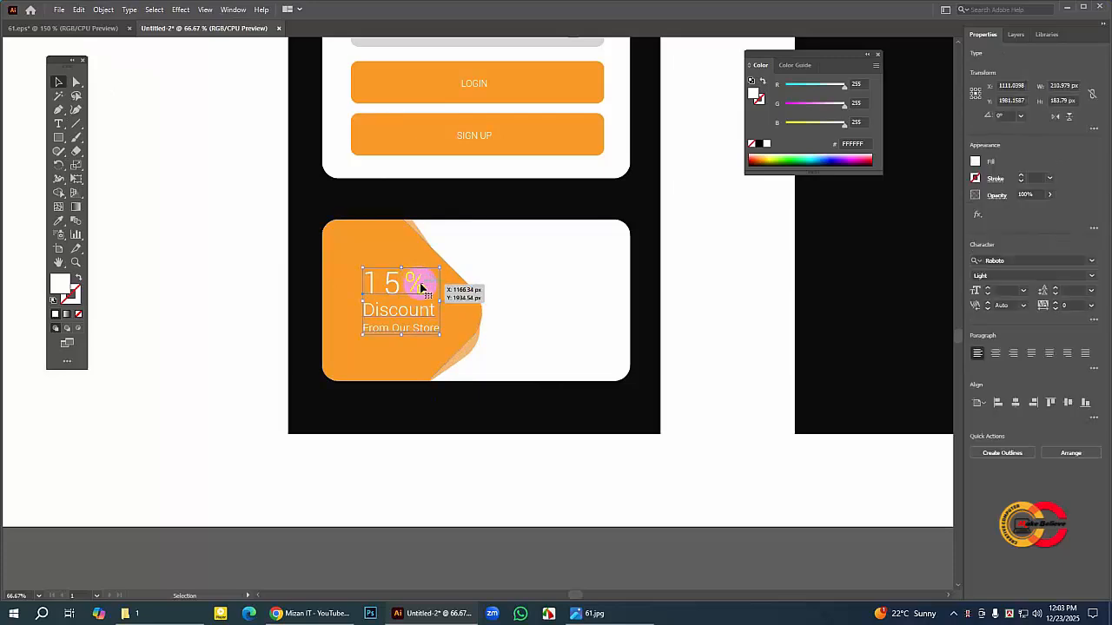
drag(415, 288, 410, 286)
Step: Fill the white background of the lower discount card with light grey, E2E1E0
click(606, 258)
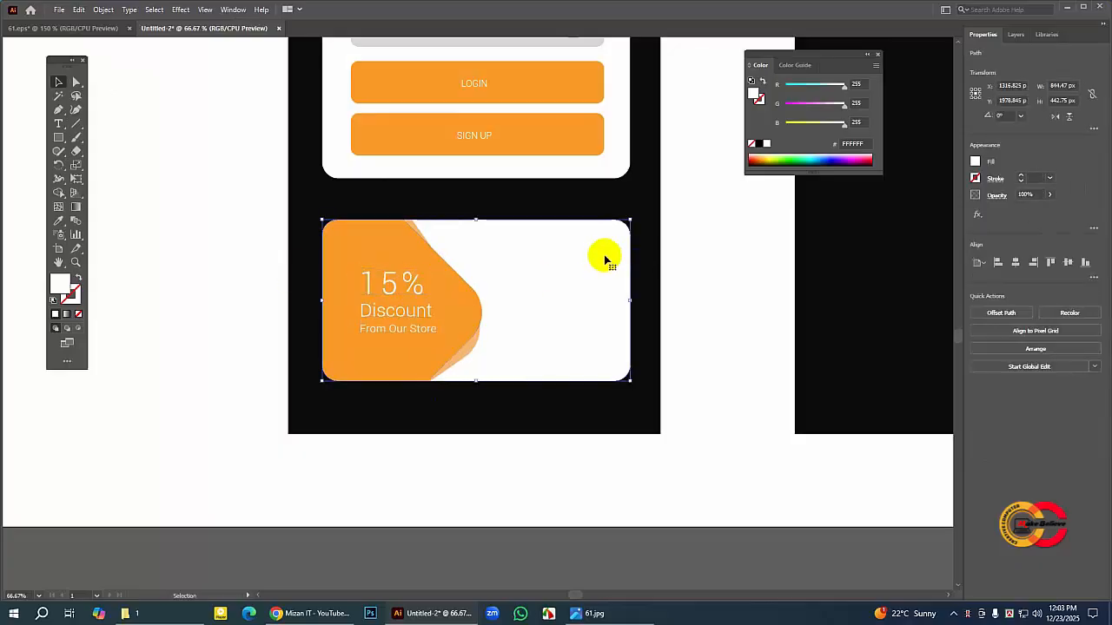
click(62, 286)
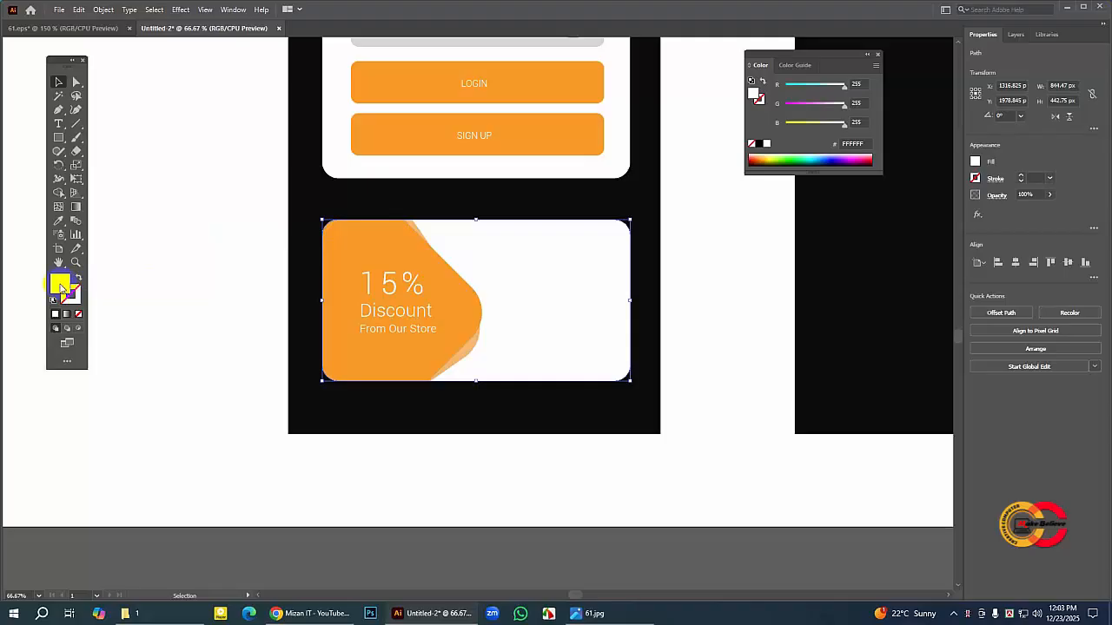
double_click(63, 287)
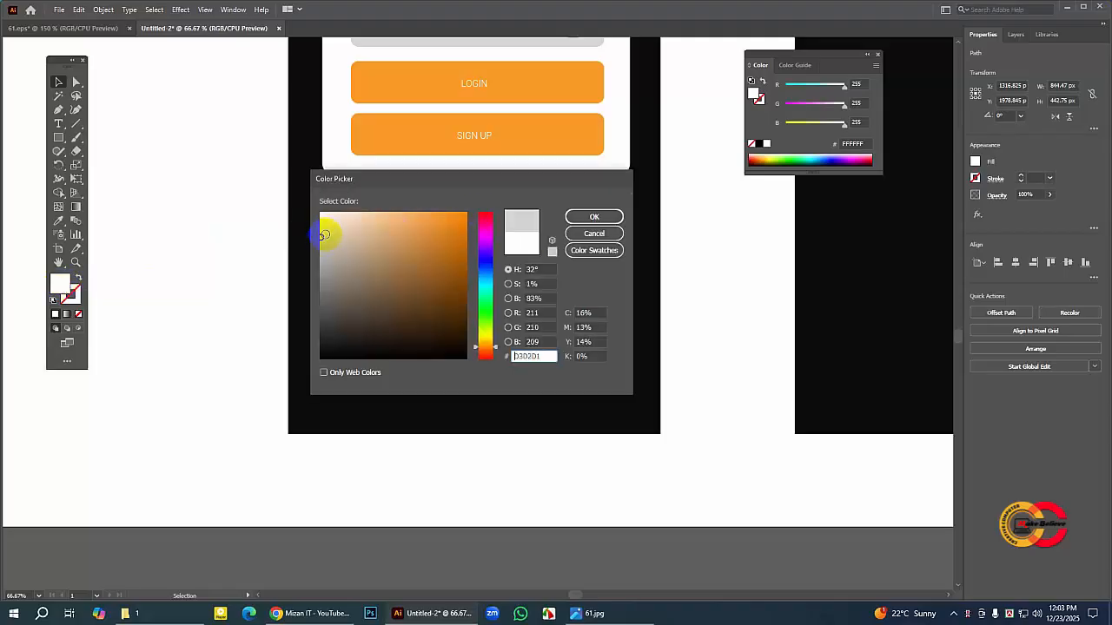
click(573, 219)
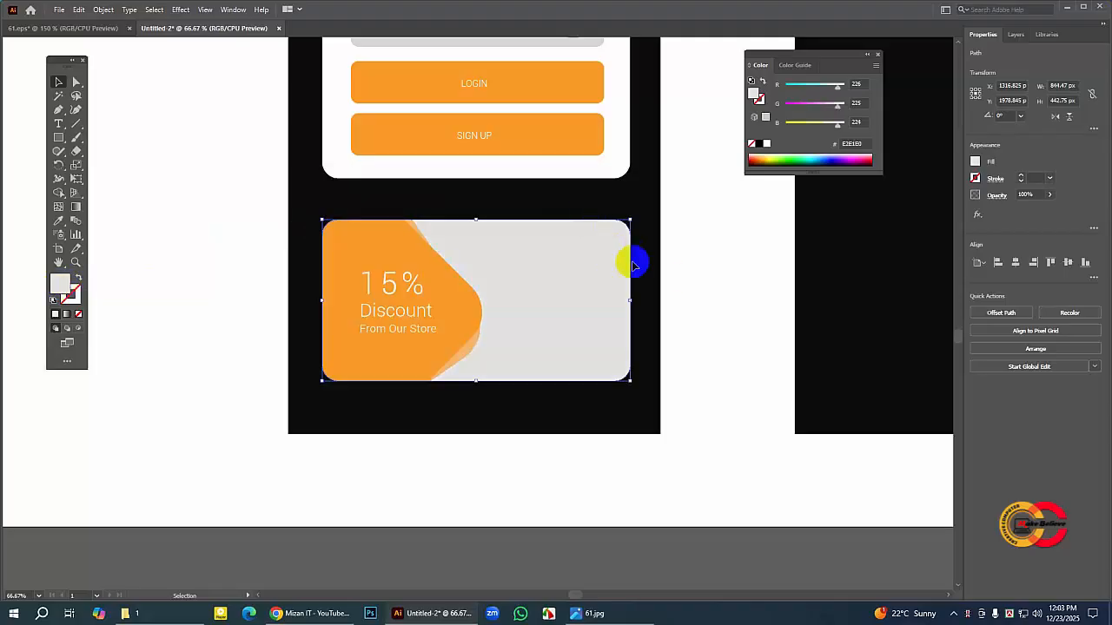
click(695, 278)
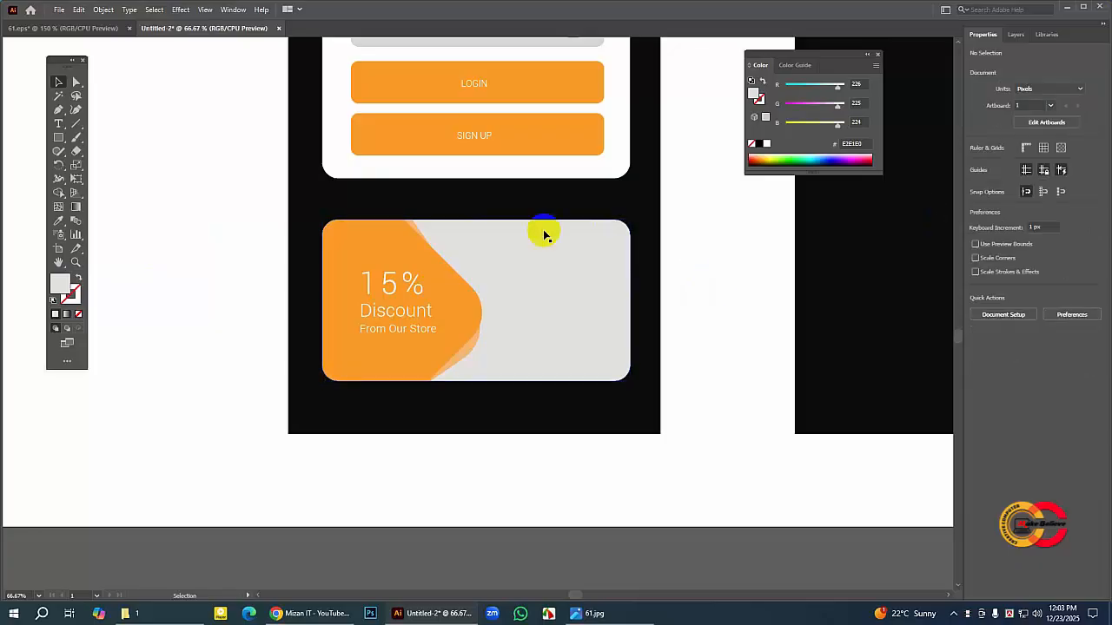
Step: Bring both phone screens into view and close the floating Color panel
click(58, 262)
mouse_move(513, 131)
mouse_down()
mouse_move(522, 218)
mouse_move(543, 177)
mouse_move(532, 229)
mouse_move(529, 163)
mouse_up()
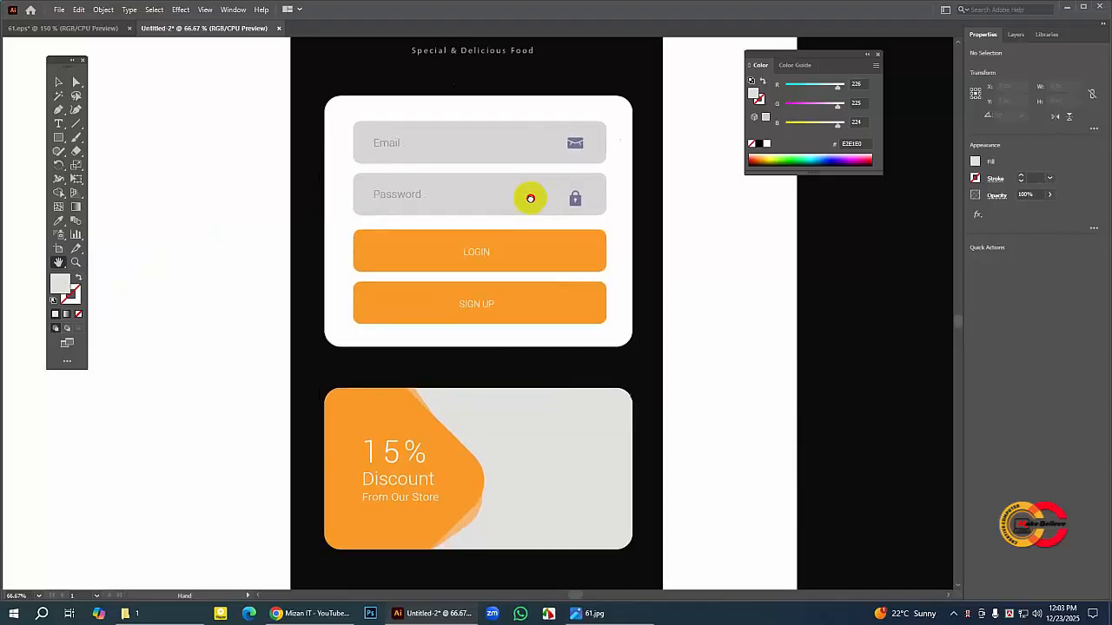
drag(572, 296, 566, 237)
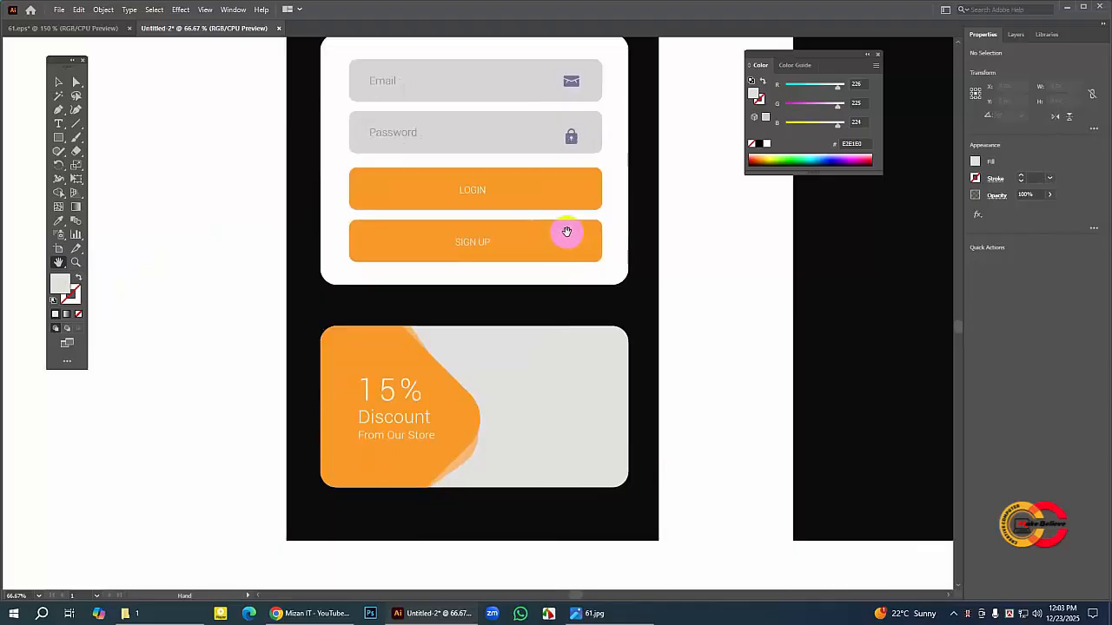
key(ctrl+minus)
key(ctrl+minus)
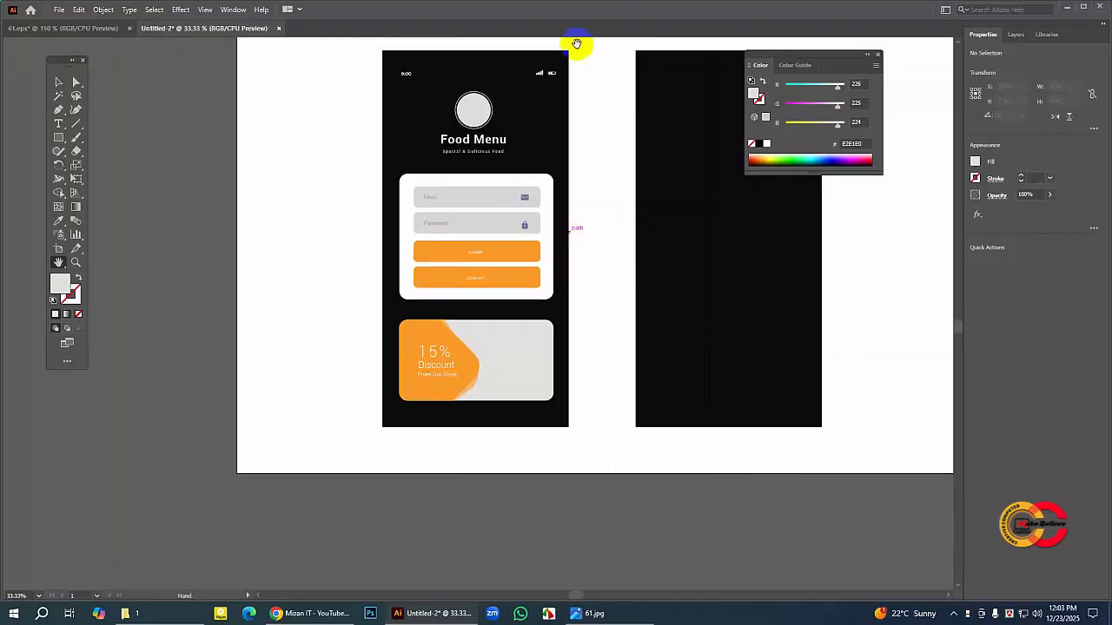
drag(445, 201, 437, 180)
click(879, 57)
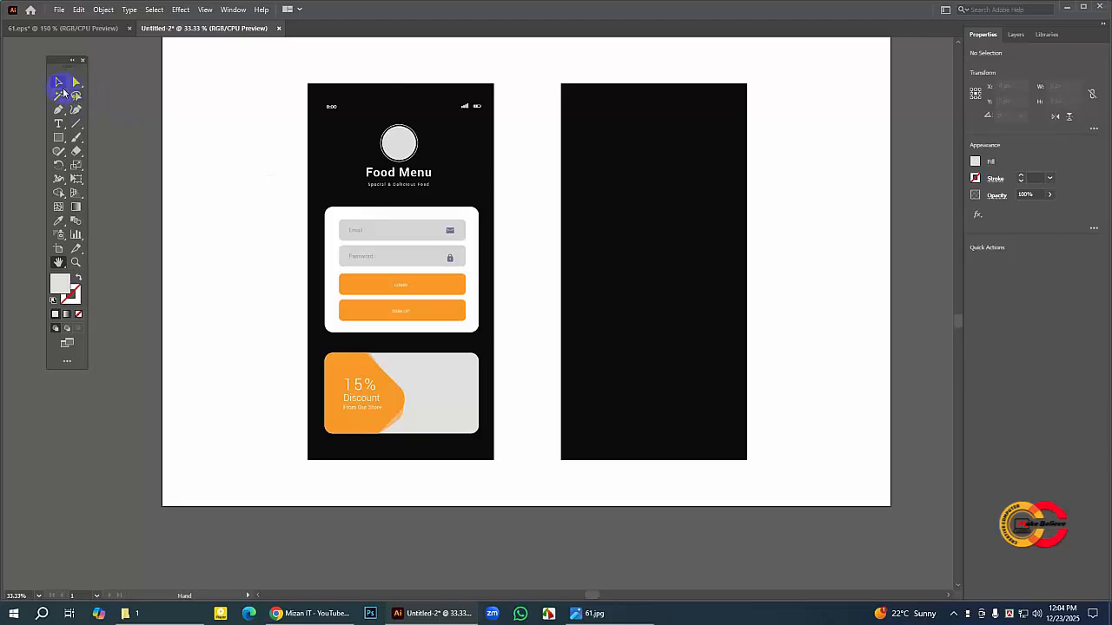
Step: Copy the hex fill code E8EEF7 from the Email field's background in the 61.eps reference
click(59, 83)
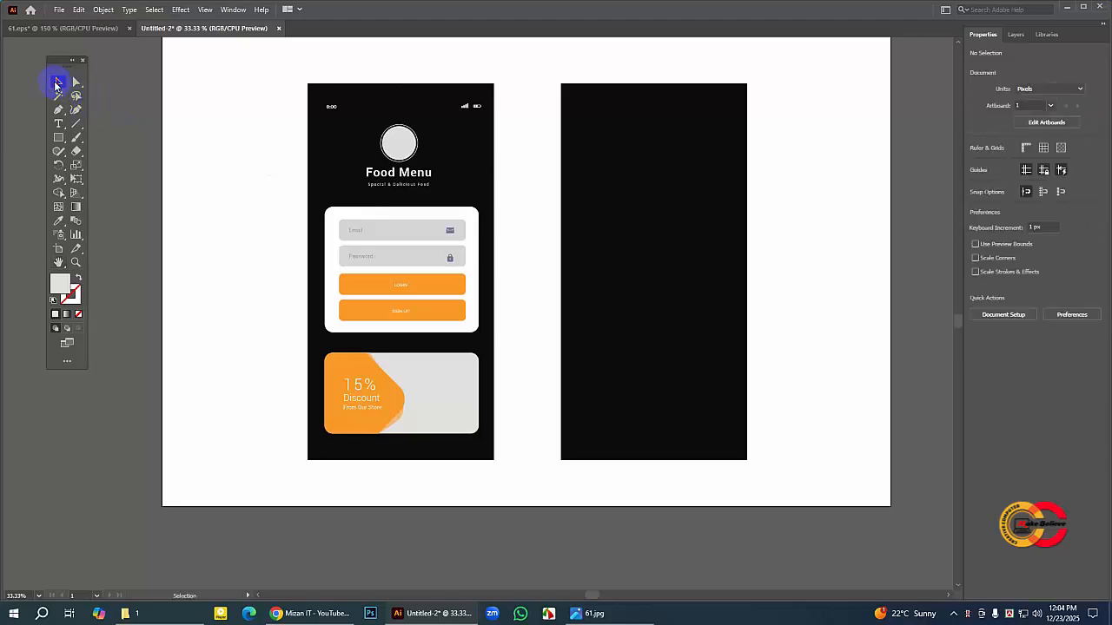
click(383, 230)
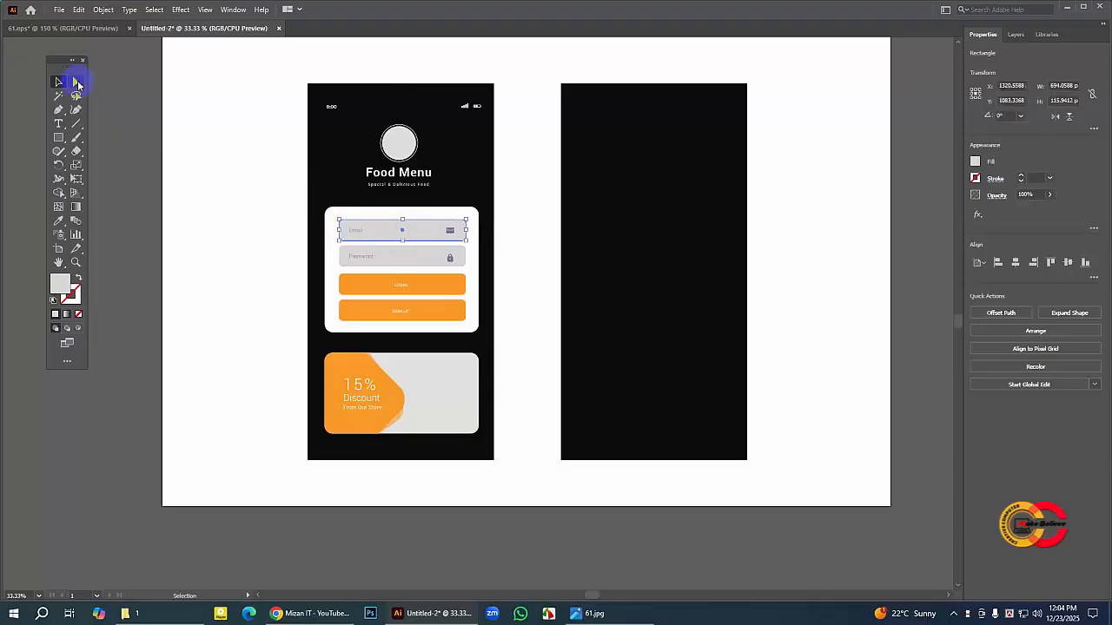
click(122, 34)
click(412, 271)
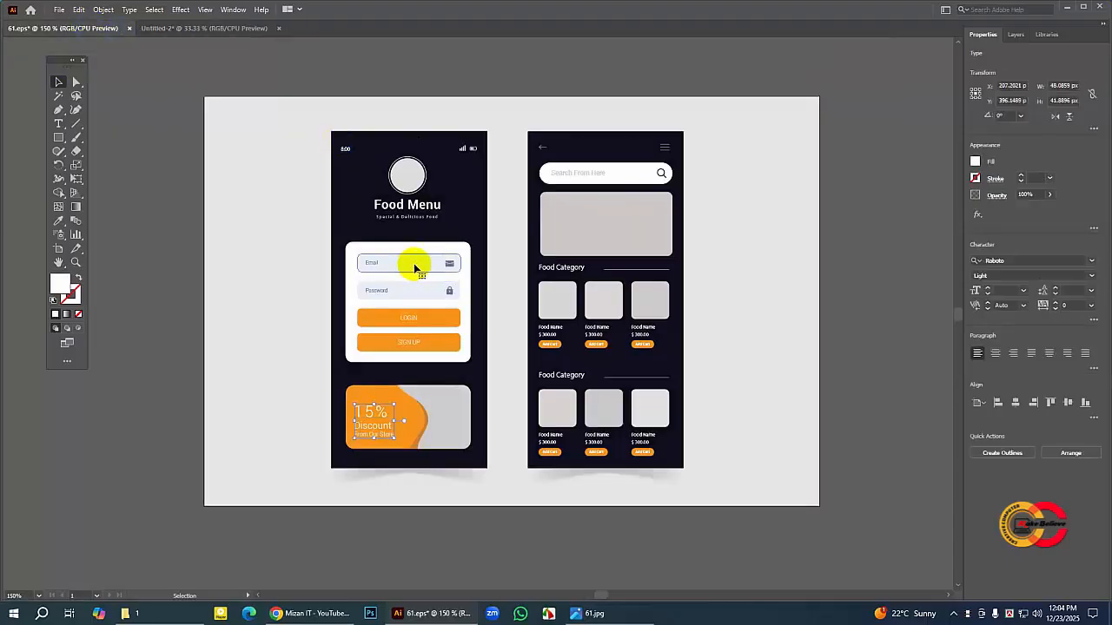
click(408, 262)
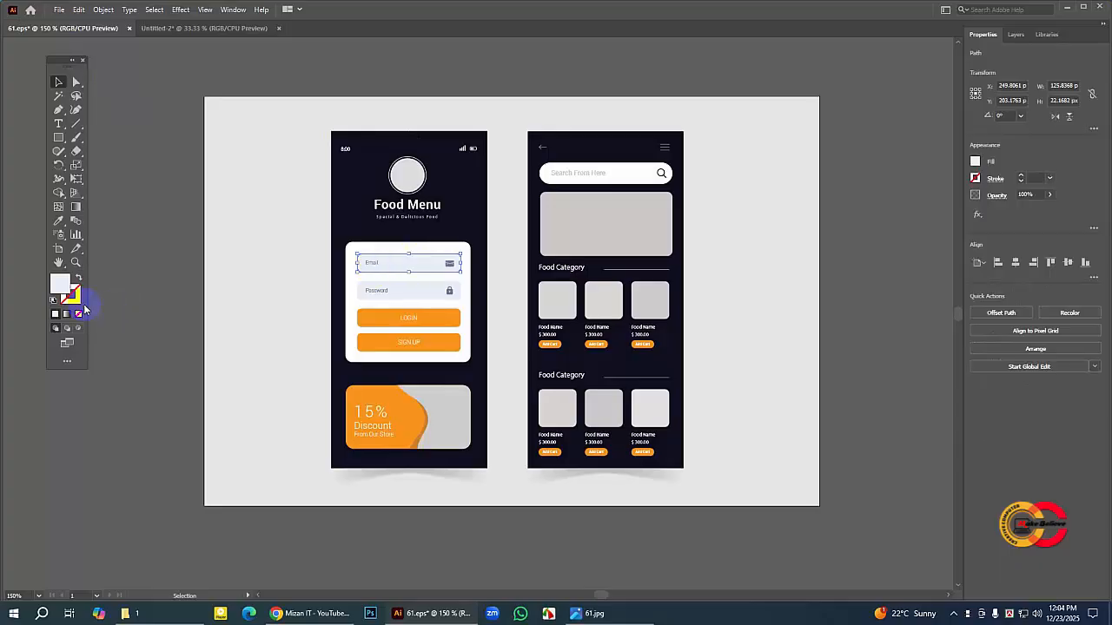
click(63, 285)
click(159, 258)
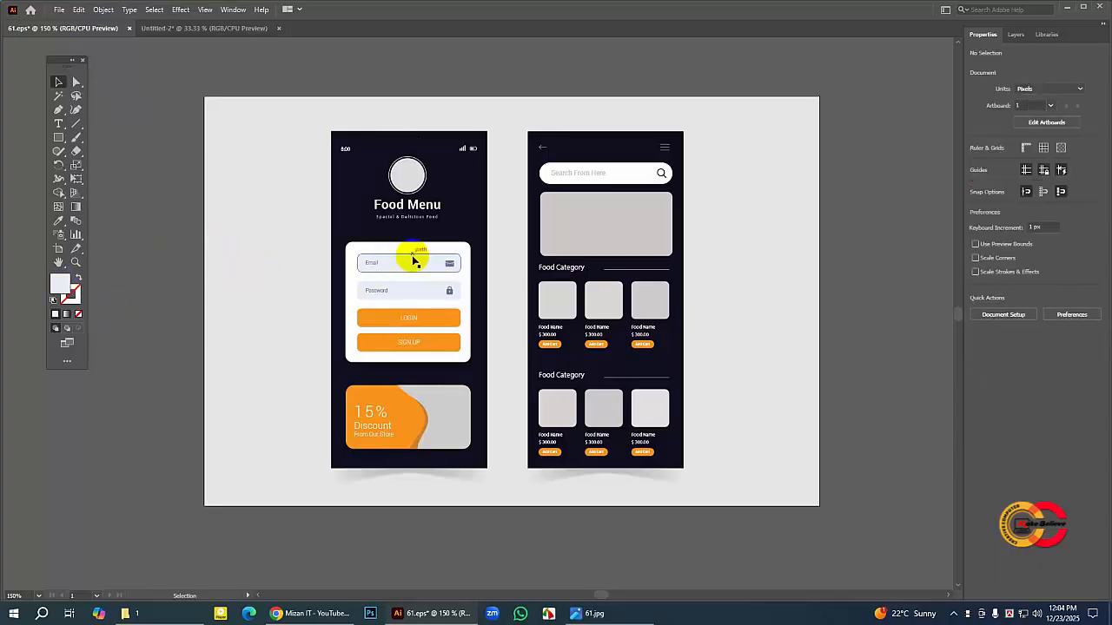
click(412, 262)
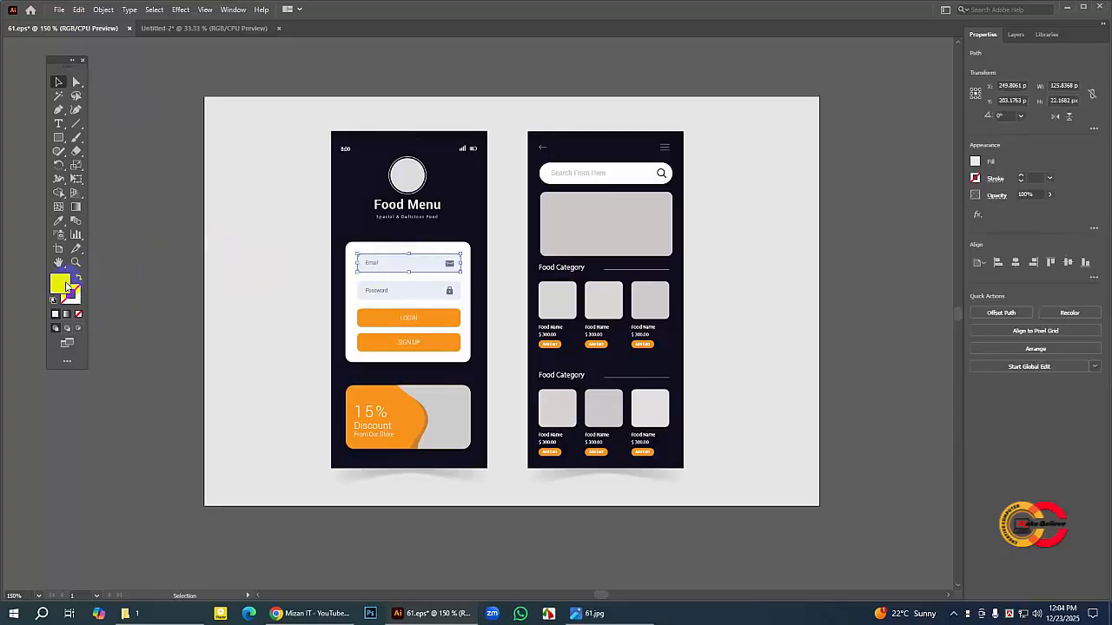
double_click(63, 285)
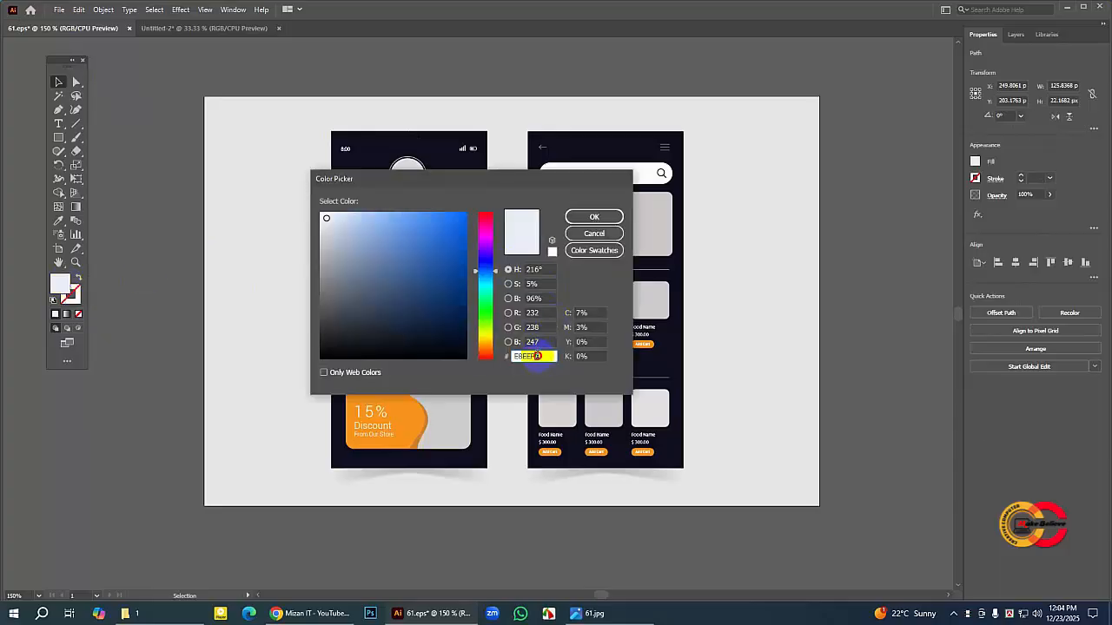
double_click(526, 357)
right_click(519, 357)
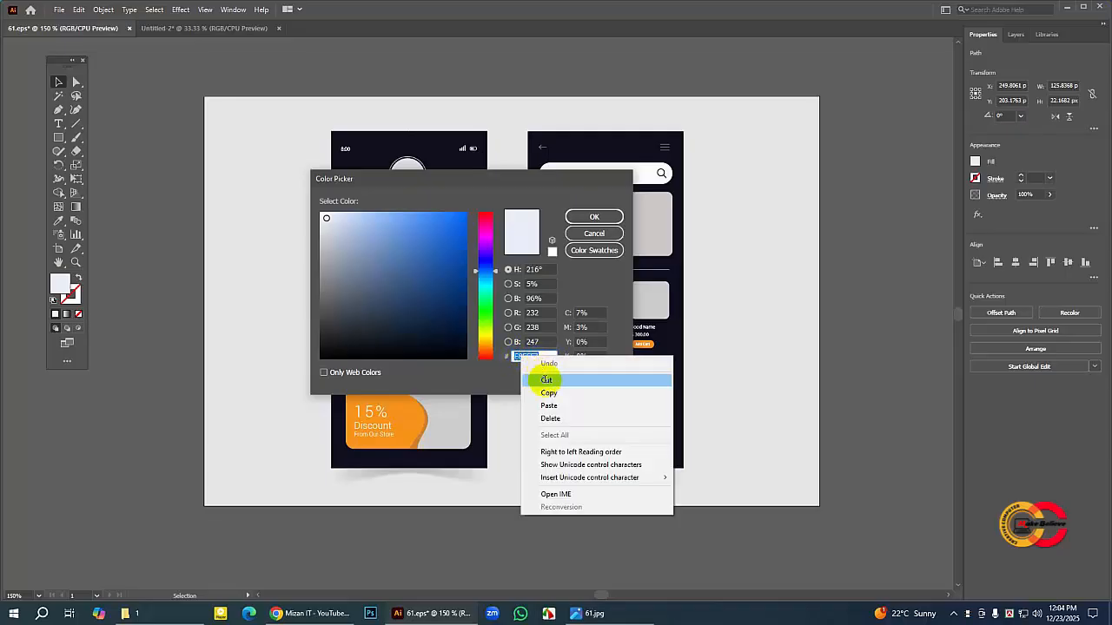
click(556, 390)
click(590, 216)
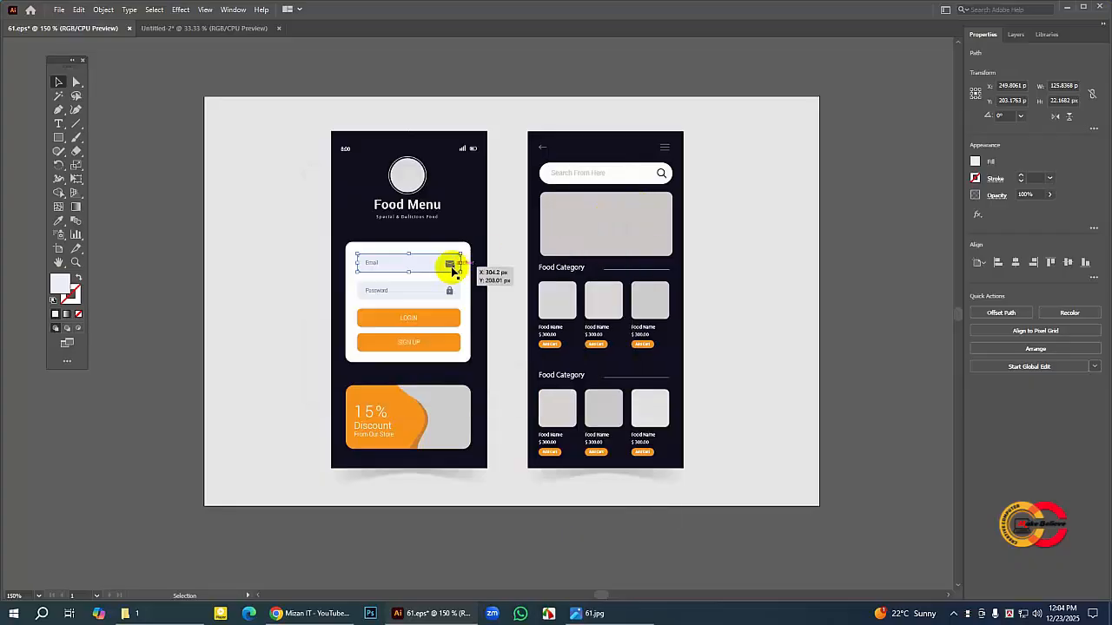
Step: Return to Untitled-2 and fill the Email field's background with the copied pale blue, E8EEF7
click(198, 29)
click(390, 229)
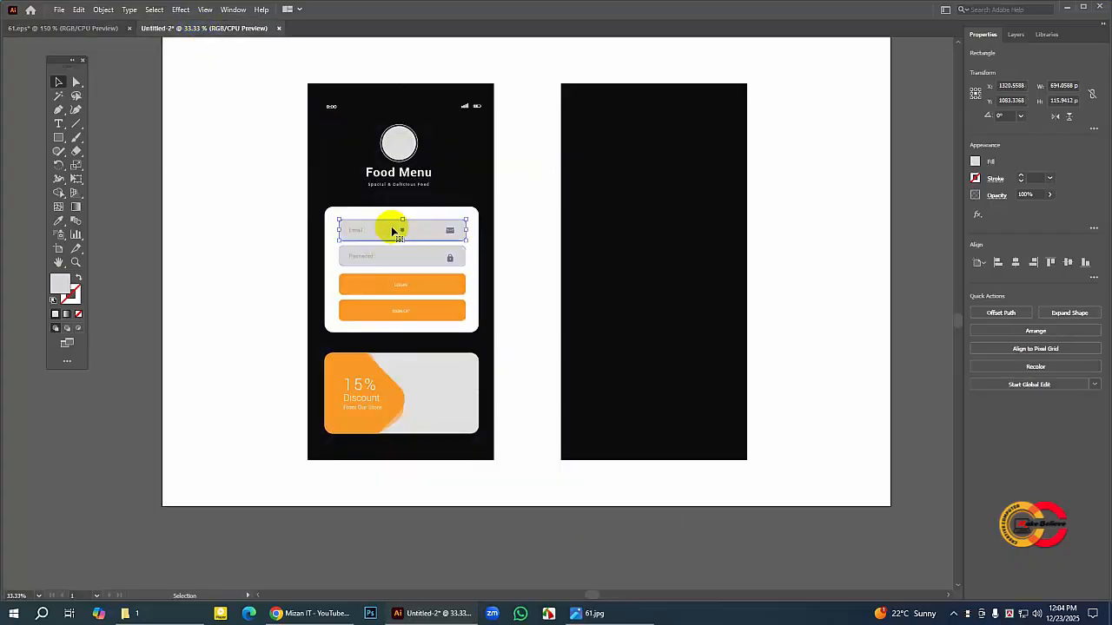
double_click(64, 285)
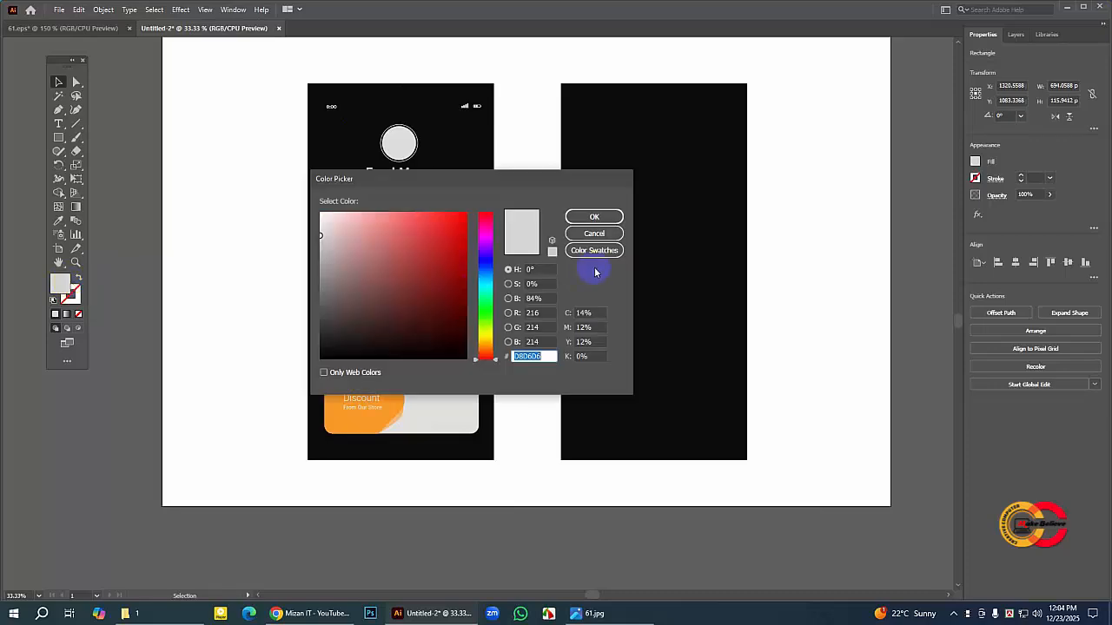
right_click(541, 354)
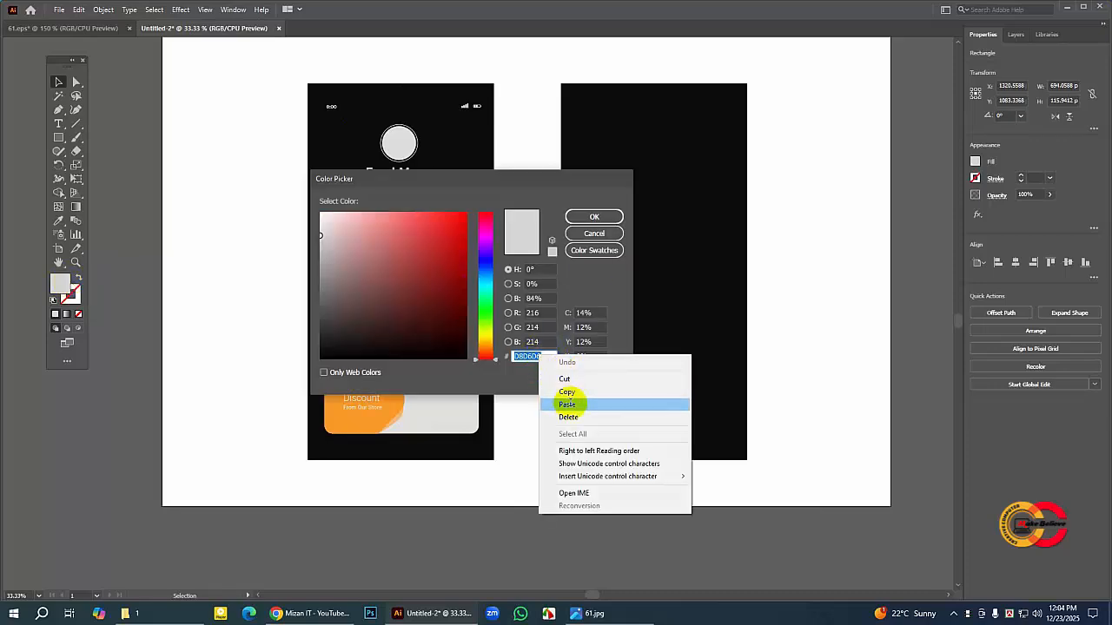
click(565, 402)
click(594, 217)
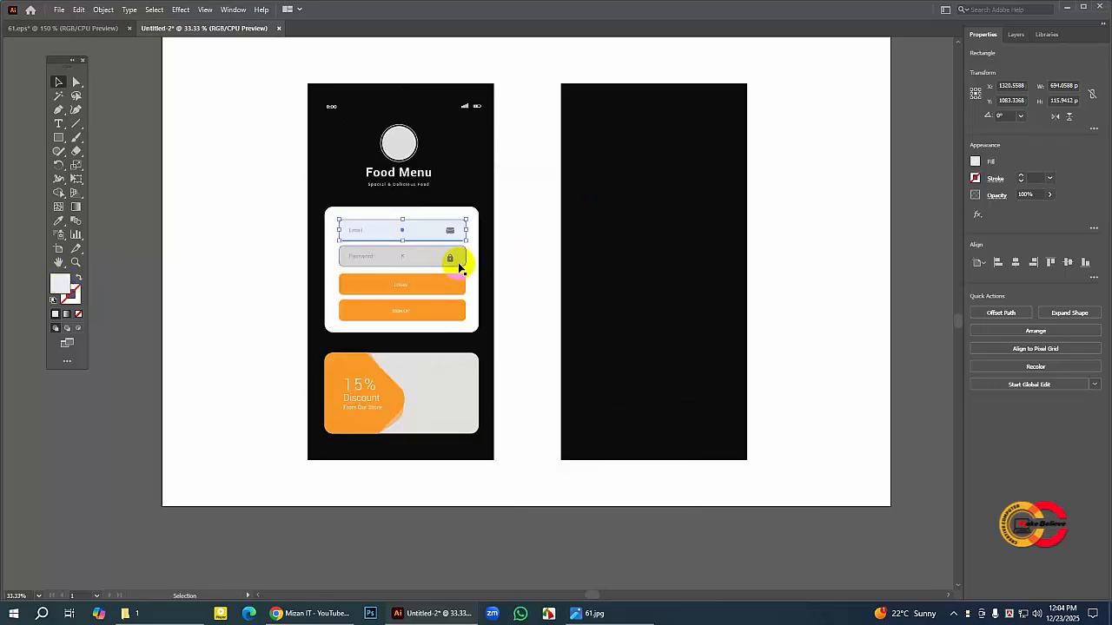
Step: Fill the Password field's background with the copied pale blue, E8EEF7, and deselect it
click(416, 261)
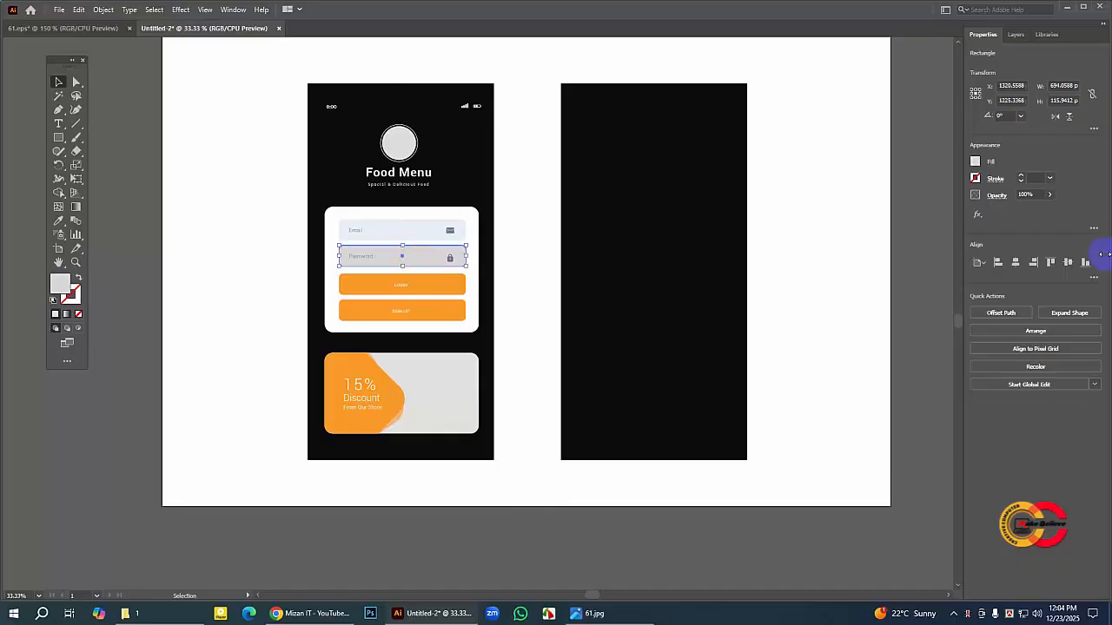
double_click(60, 284)
right_click(537, 357)
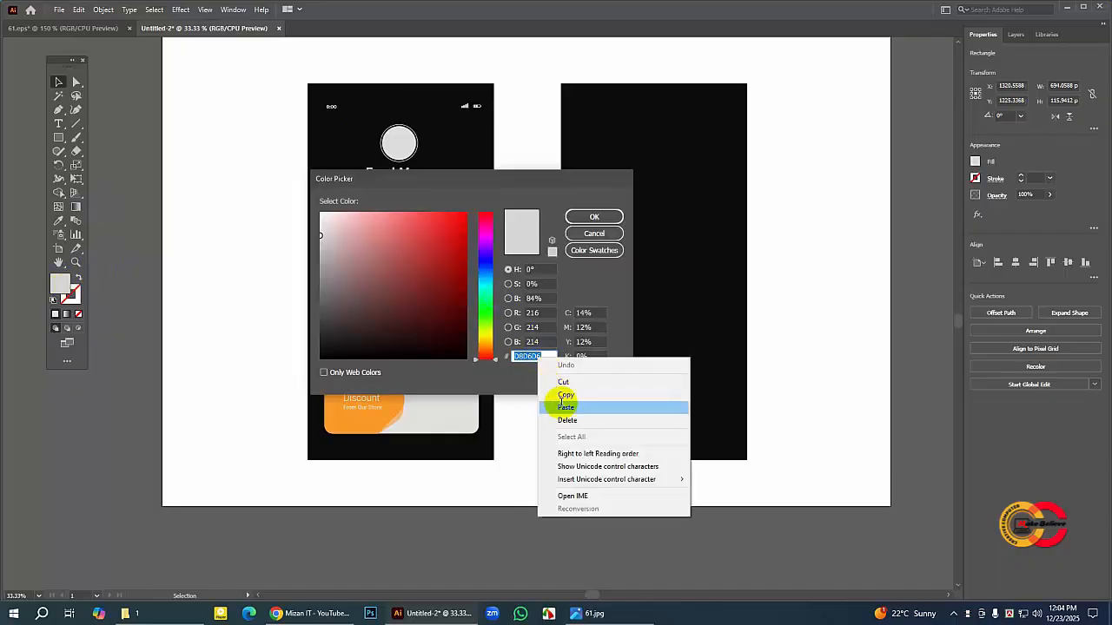
click(571, 405)
click(594, 217)
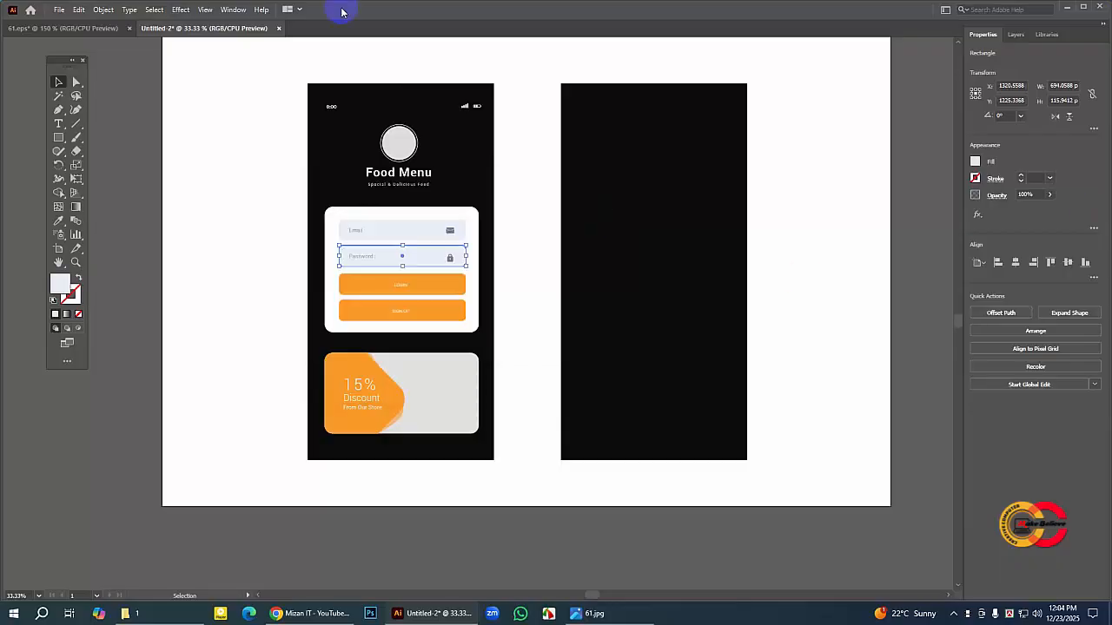
click(143, 92)
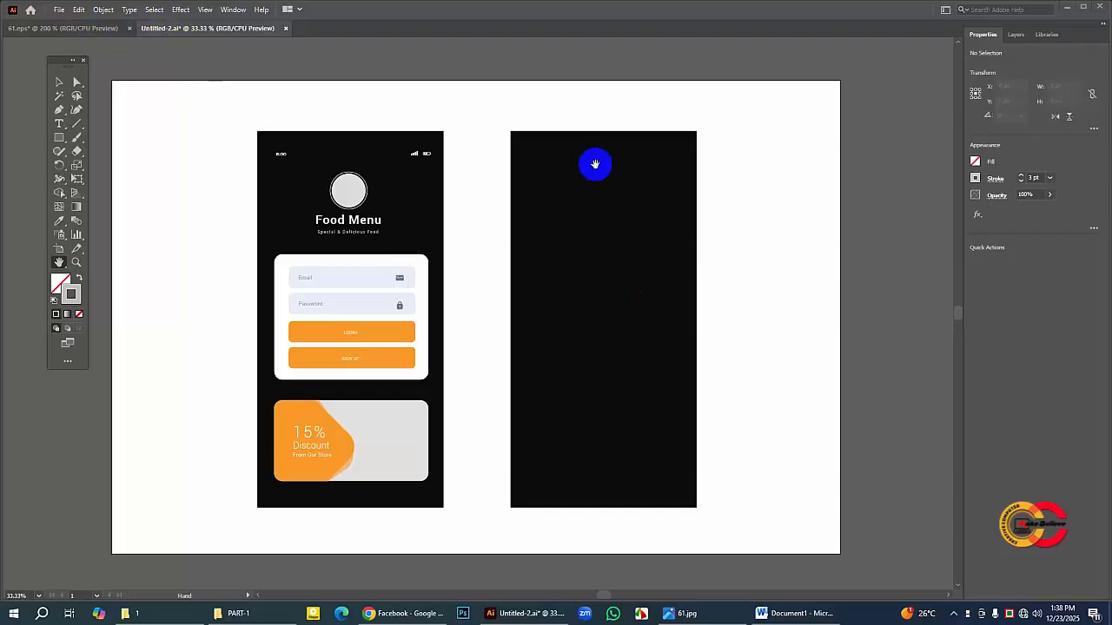
Step: Check the 61.eps reference, then draw a horizontal line about 78 px long with a 2 pt stroke near Untitled-2's second screen's upper-right corner
click(84, 30)
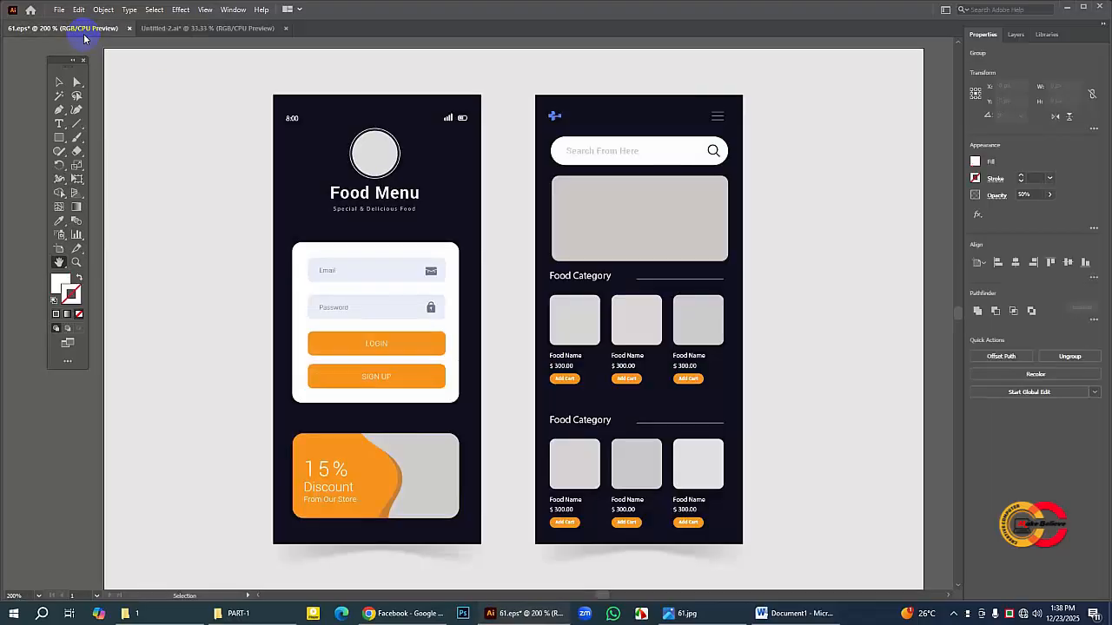
click(58, 83)
click(736, 83)
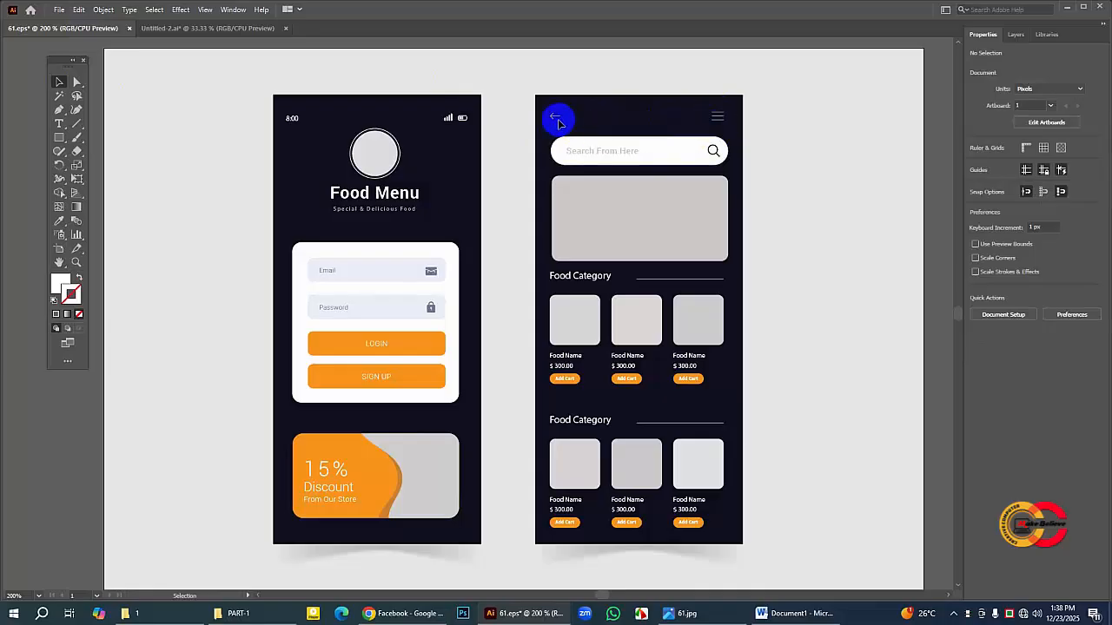
click(236, 28)
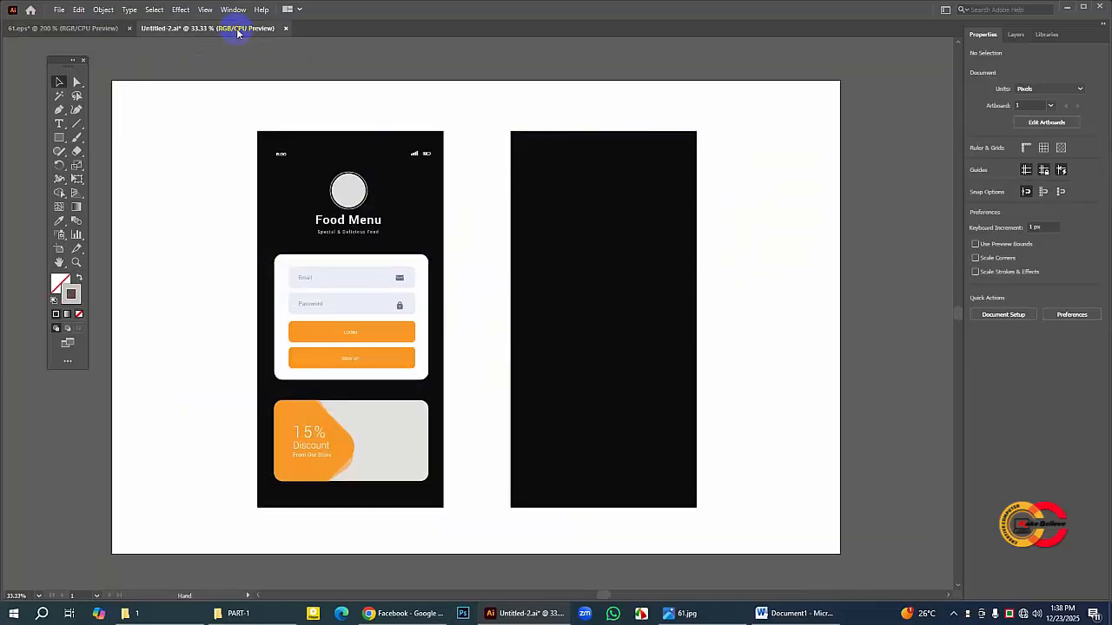
click(76, 262)
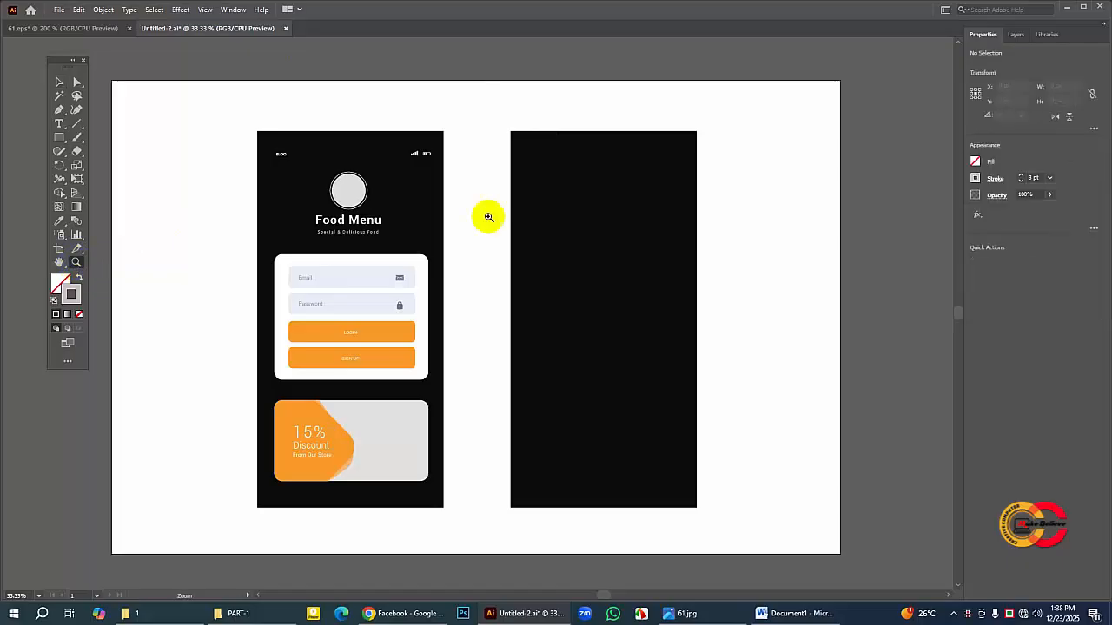
click(650, 216)
click(59, 261)
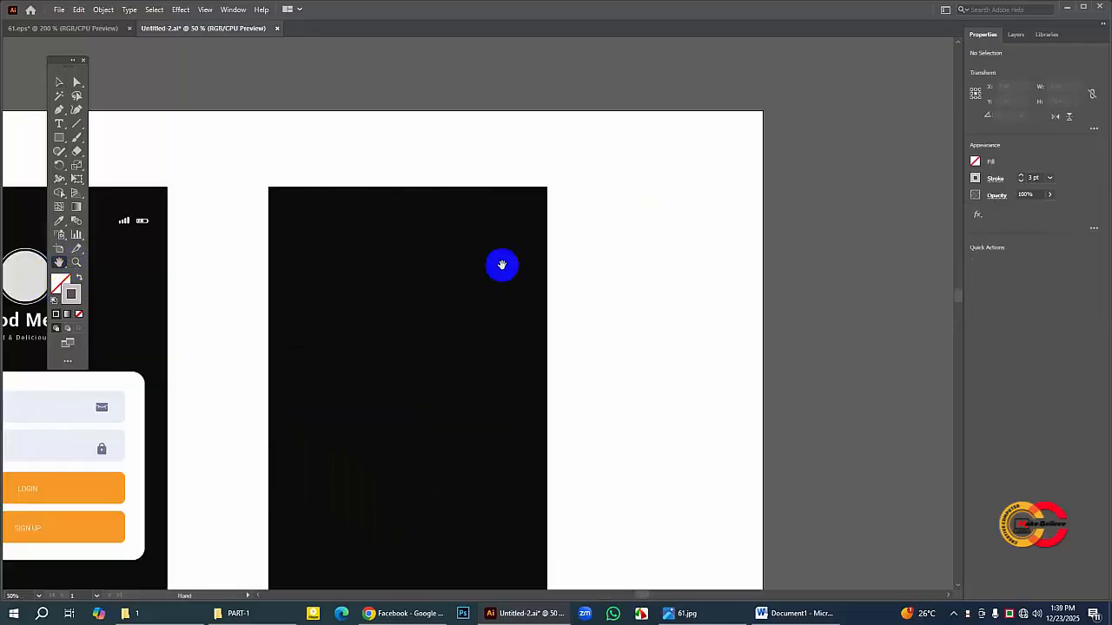
drag(502, 264, 640, 164)
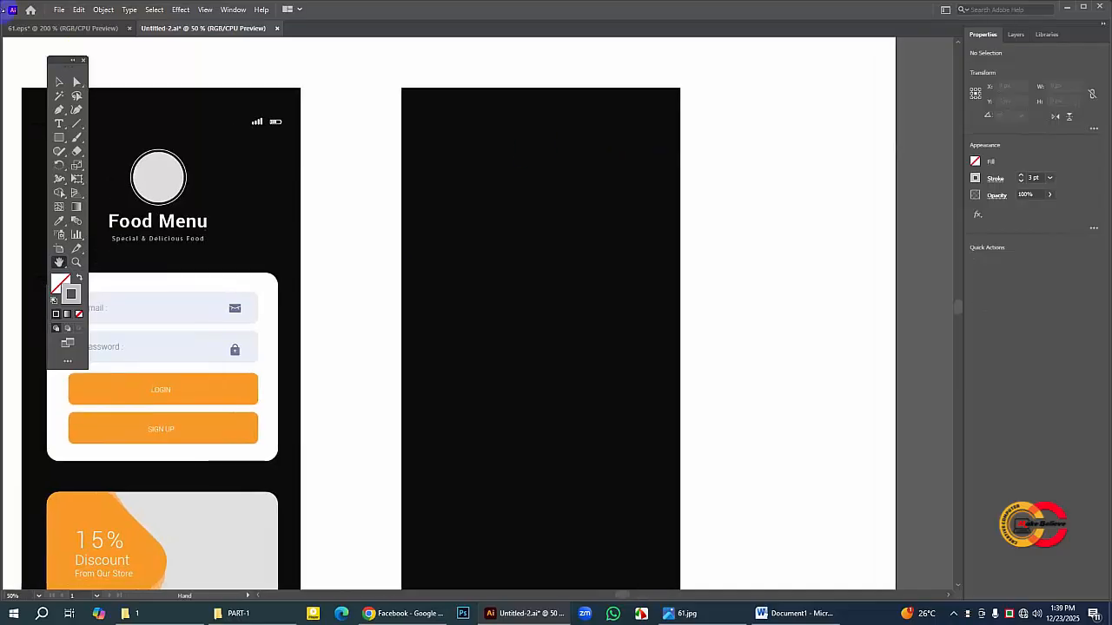
click(77, 125)
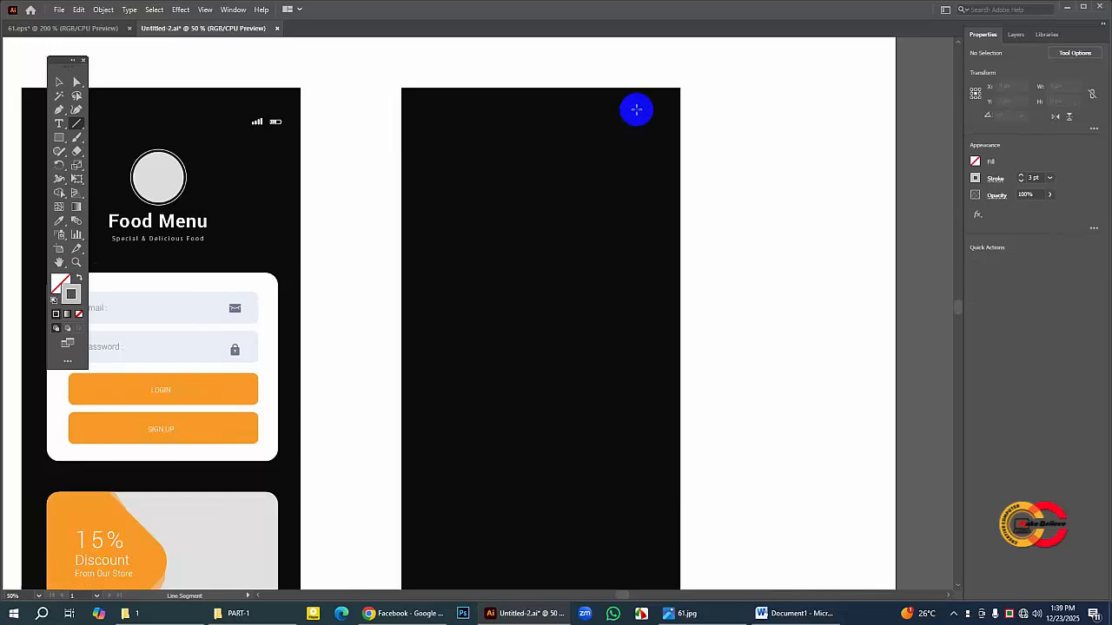
drag(637, 110, 661, 109)
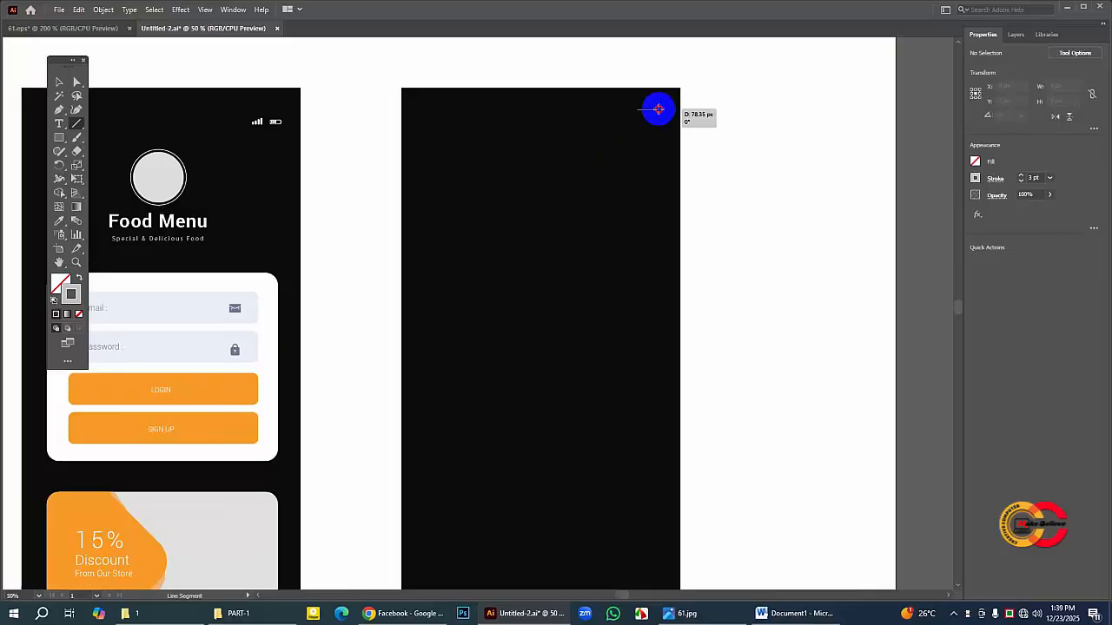
drag(658, 109, 658, 108)
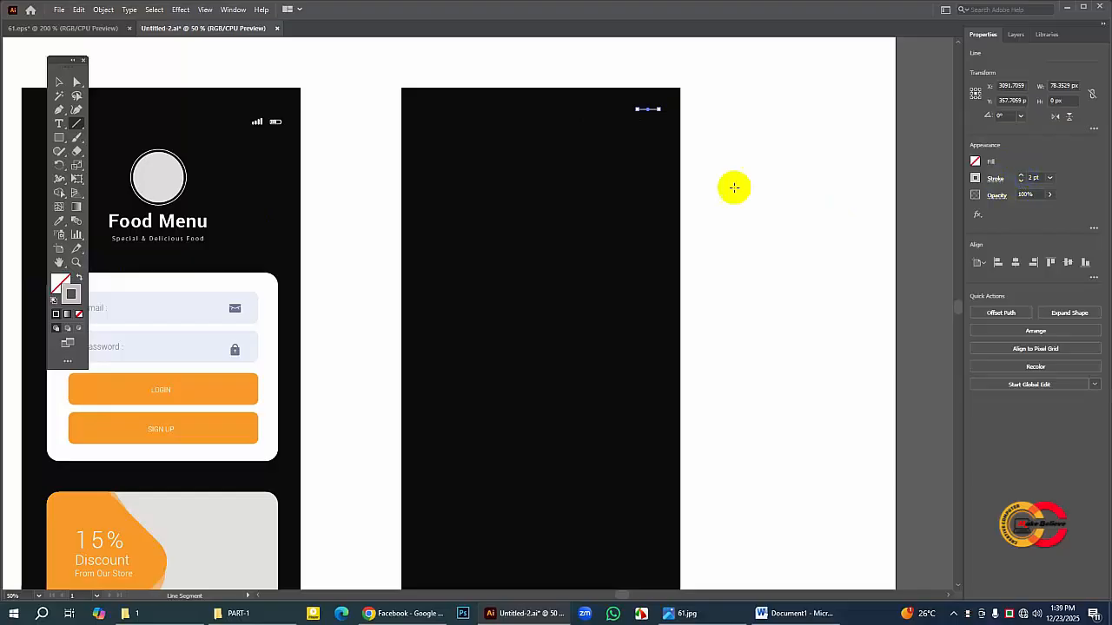
Step: Copy the short line, paste it in front and place the duplicate about 18 px below the original
click(57, 81)
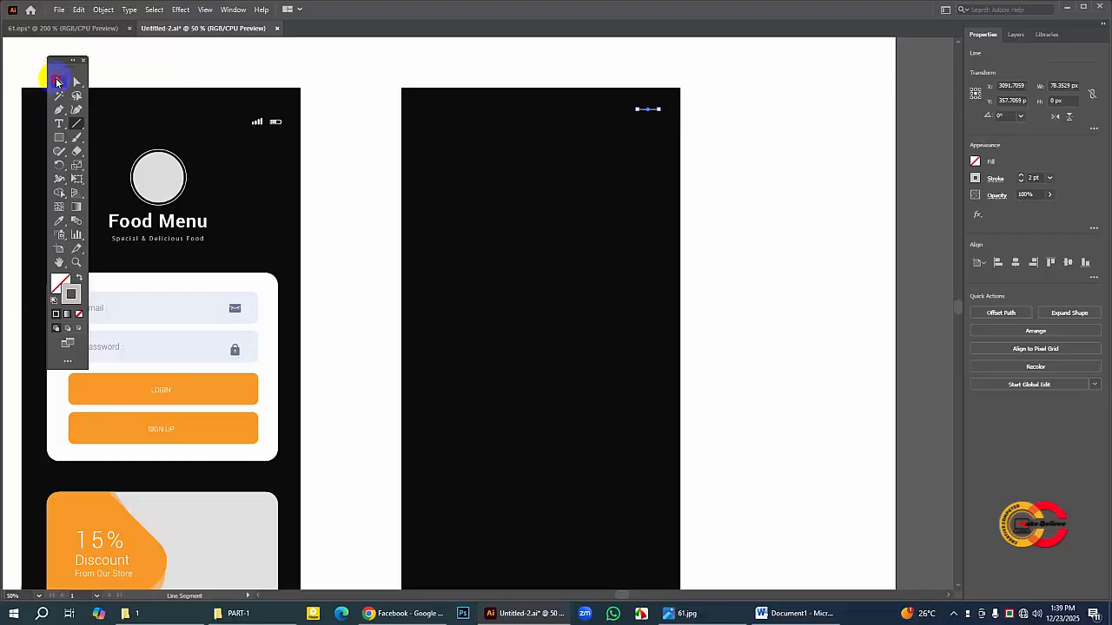
click(665, 110)
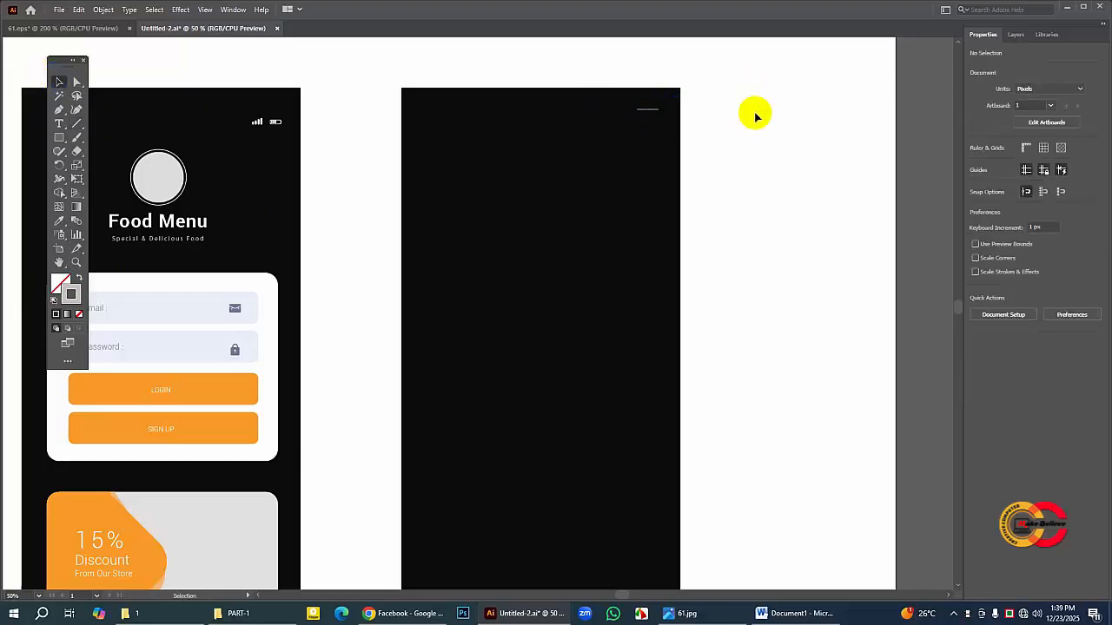
click(649, 110)
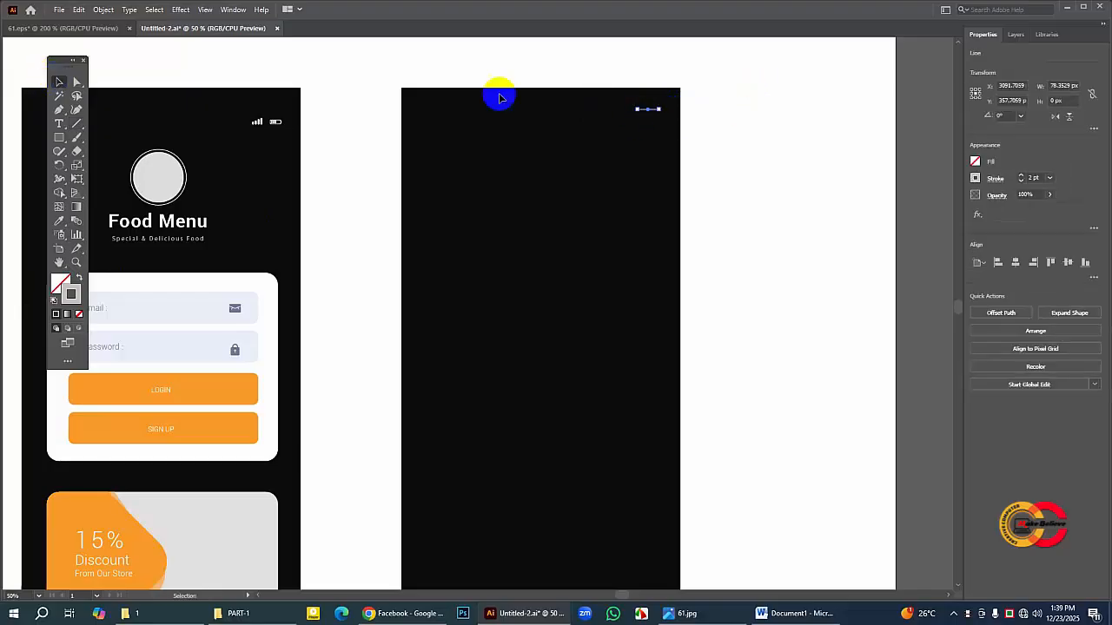
click(79, 10)
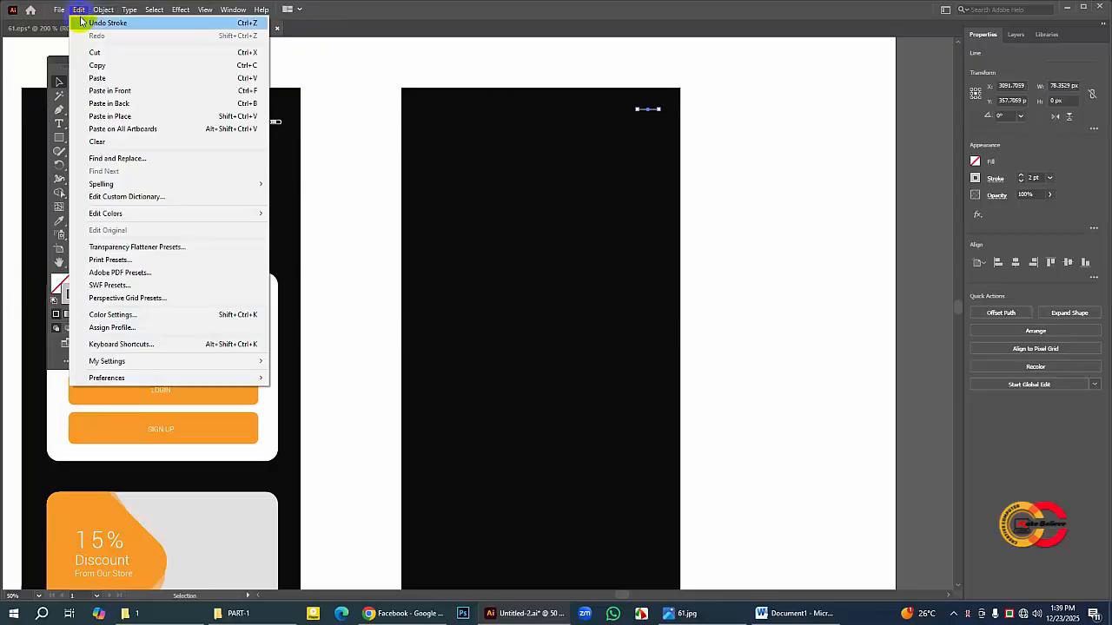
click(97, 66)
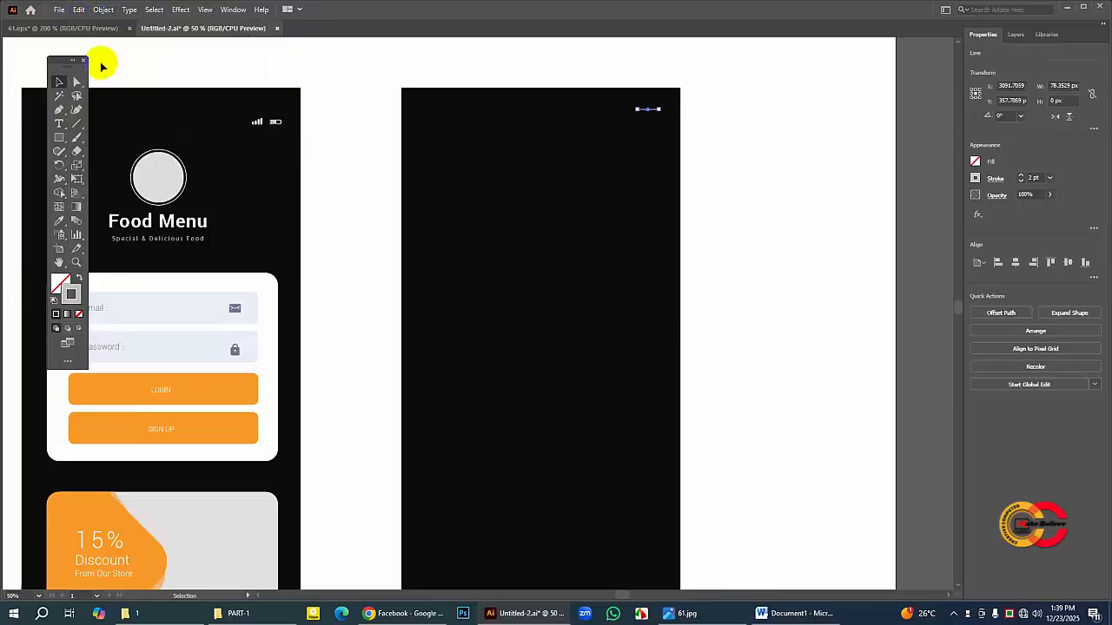
click(79, 9)
click(142, 92)
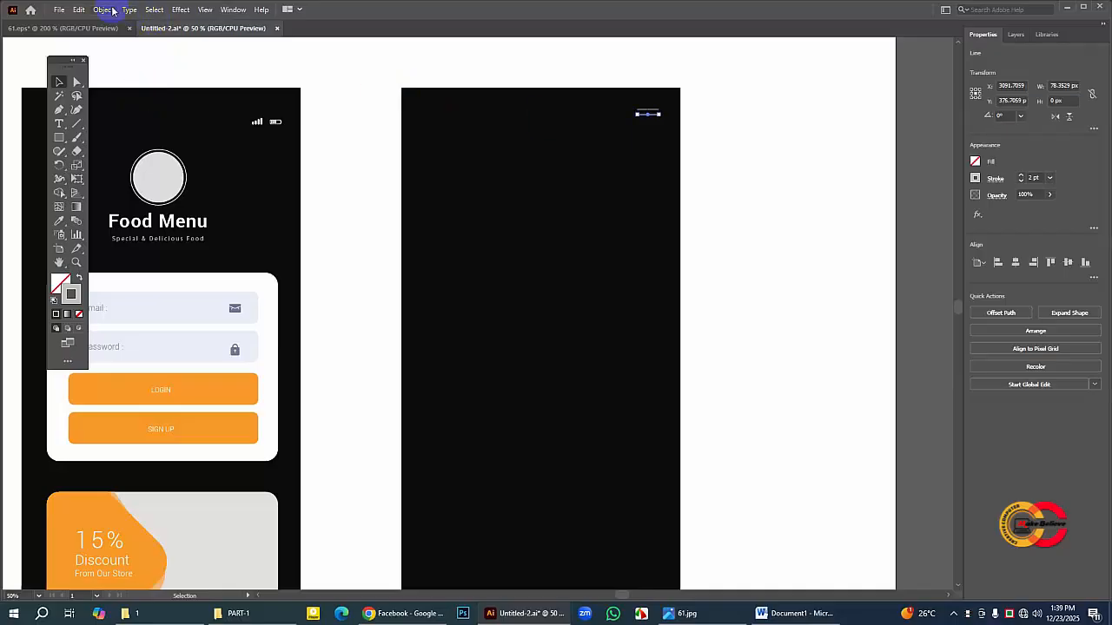
Step: Copy the second line, paste it in front and place the duplicate below it to complete the three-line menu icon
click(78, 10)
click(94, 65)
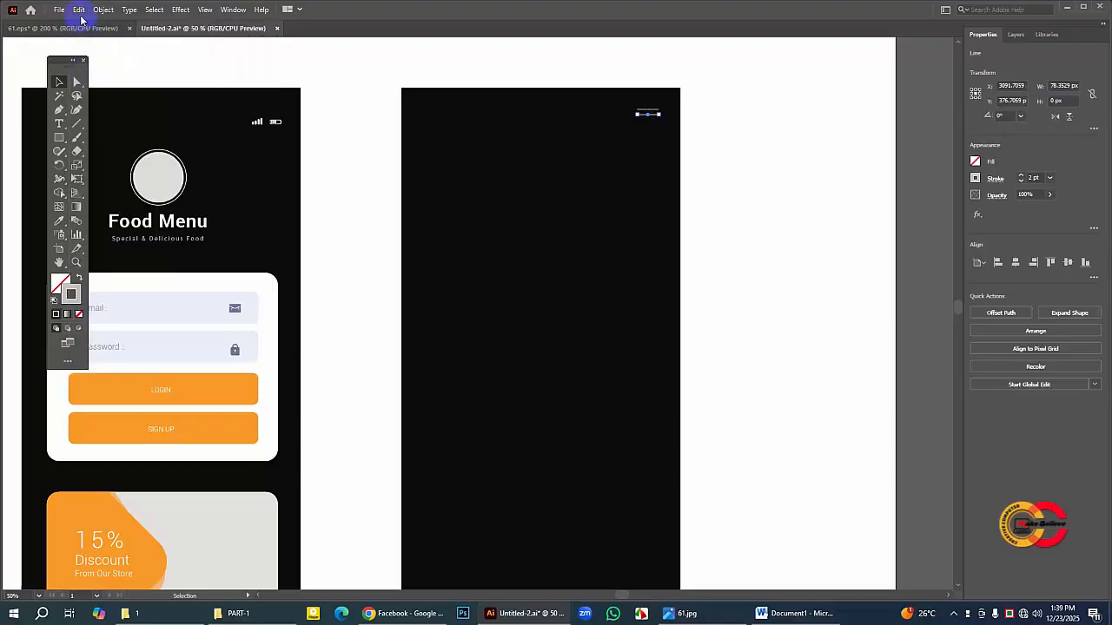
click(78, 10)
click(139, 91)
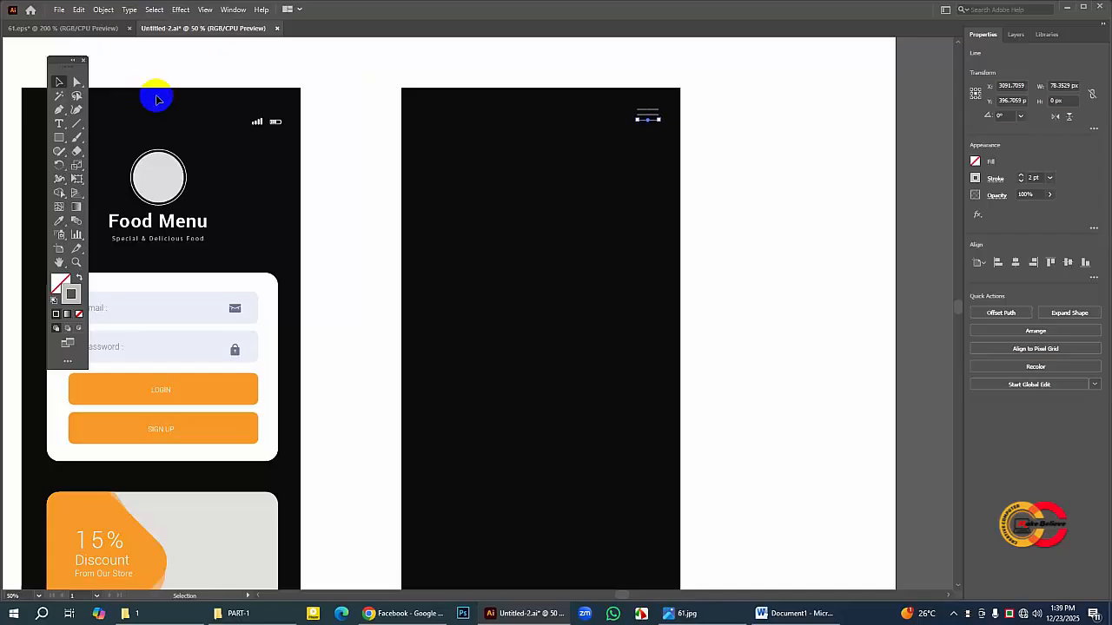
click(720, 161)
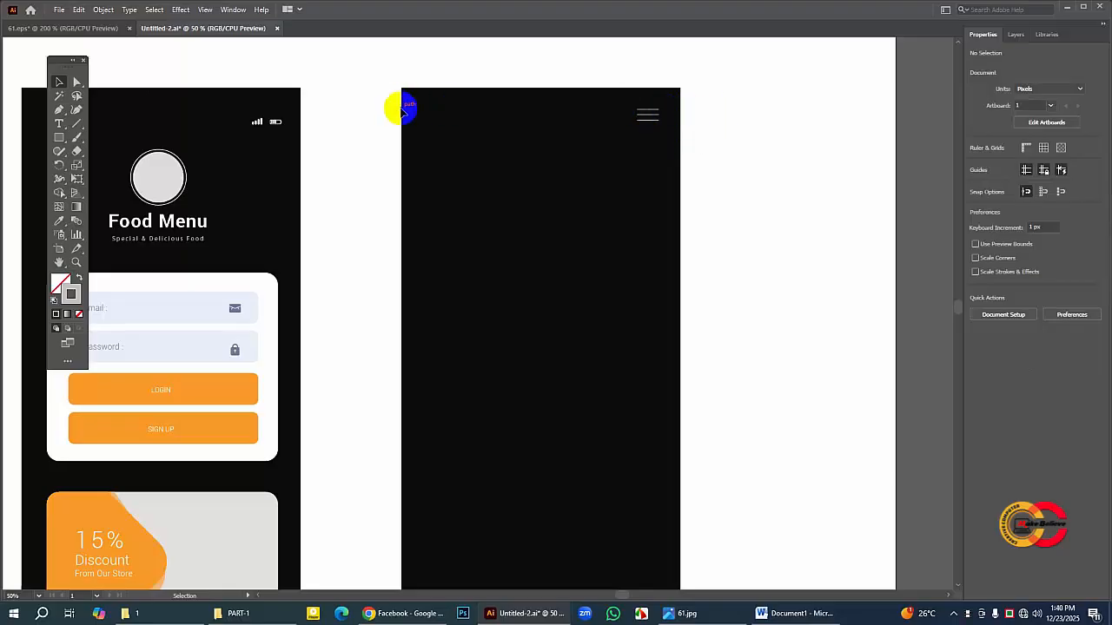
Step: Copy the back arrow from the second screen of 61.eps and paste it into Untitled-2
click(100, 28)
click(553, 119)
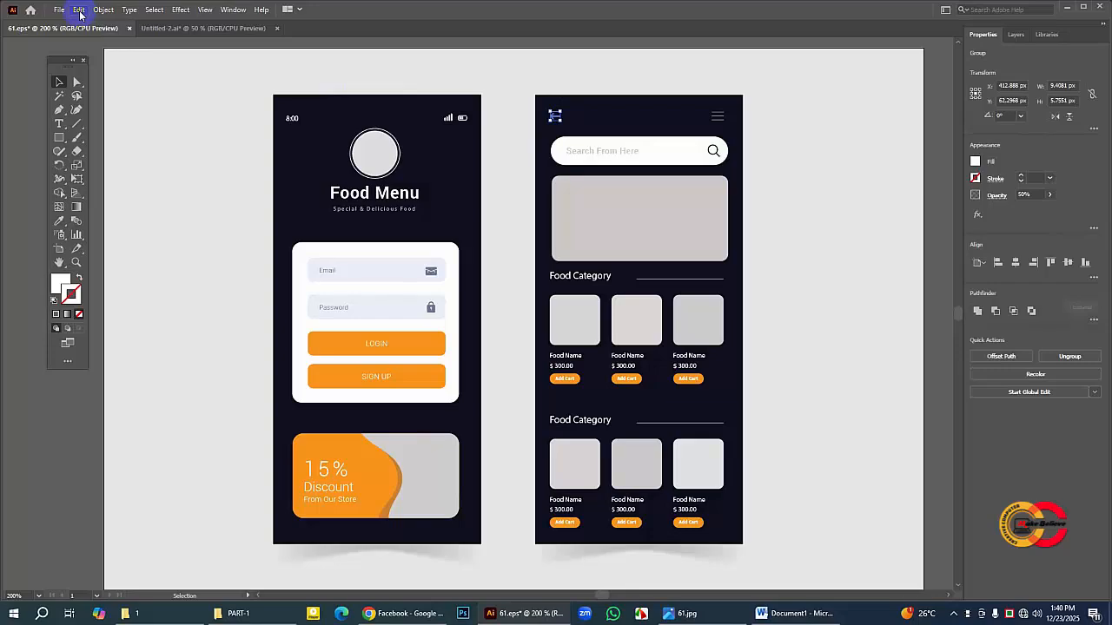
click(80, 9)
click(111, 60)
click(186, 28)
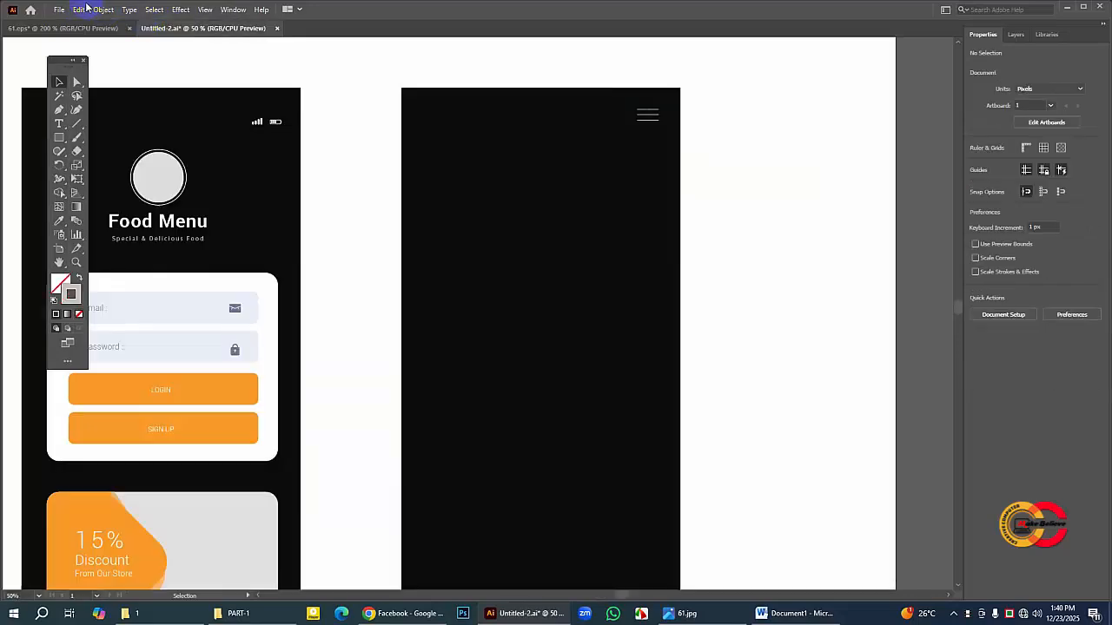
click(80, 9)
click(243, 77)
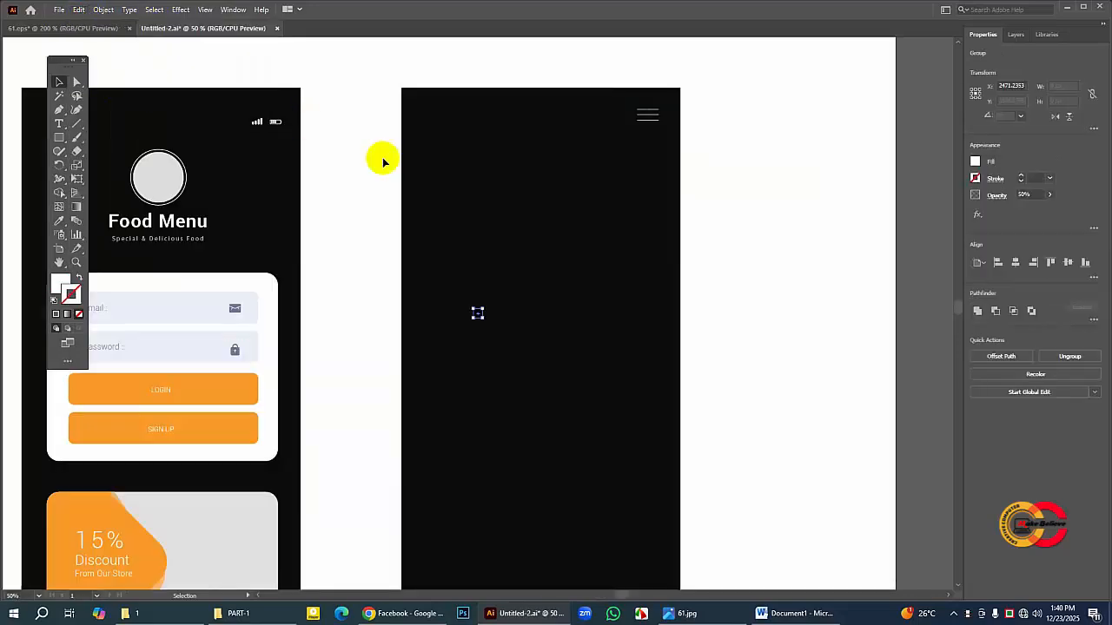
Step: Enlarge the back arrow to about 65 × 40 px and place it near the second screen's upper-left corner, level with the menu icon
drag(482, 318, 528, 353)
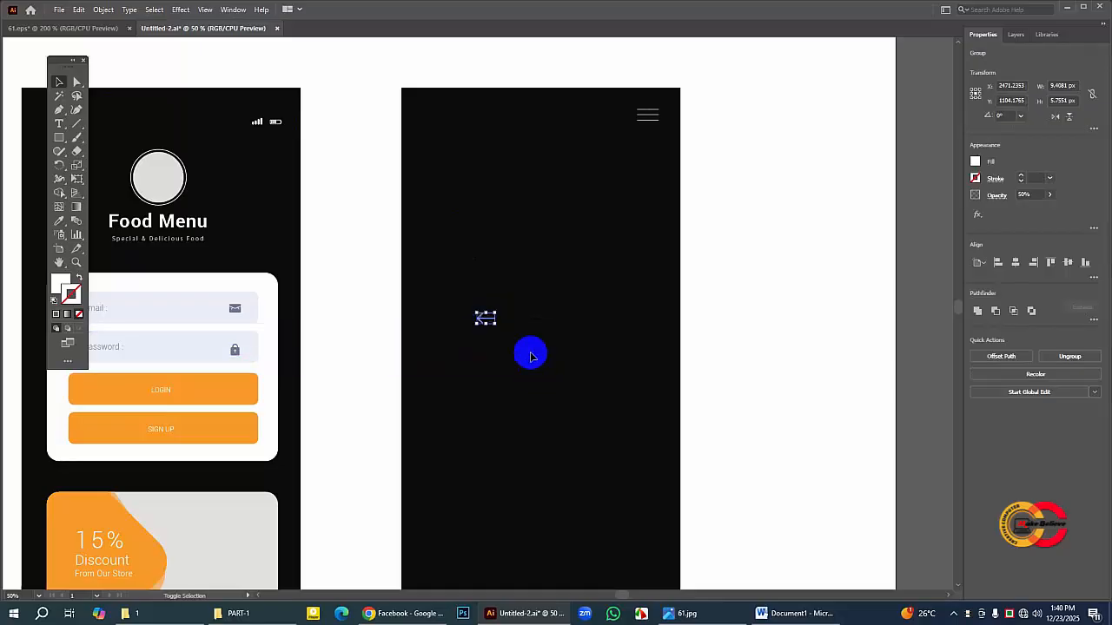
click(722, 295)
drag(485, 319, 431, 116)
click(750, 154)
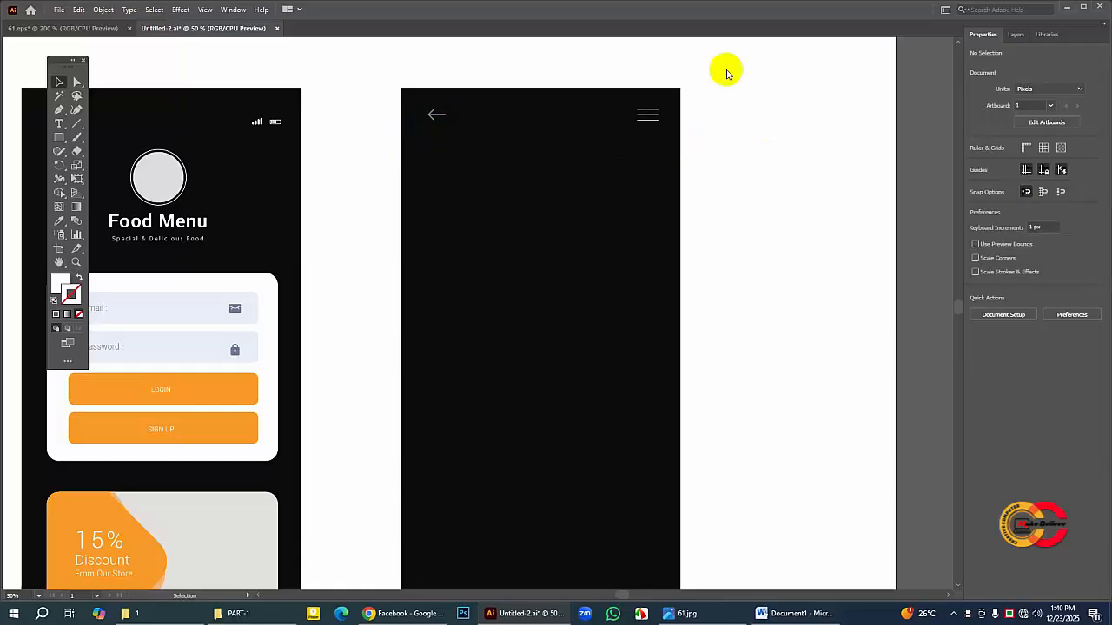
Step: Compare the header with the 61.eps reference and move Untitled-2's back arrow and menu icon down together about 18 px
click(79, 29)
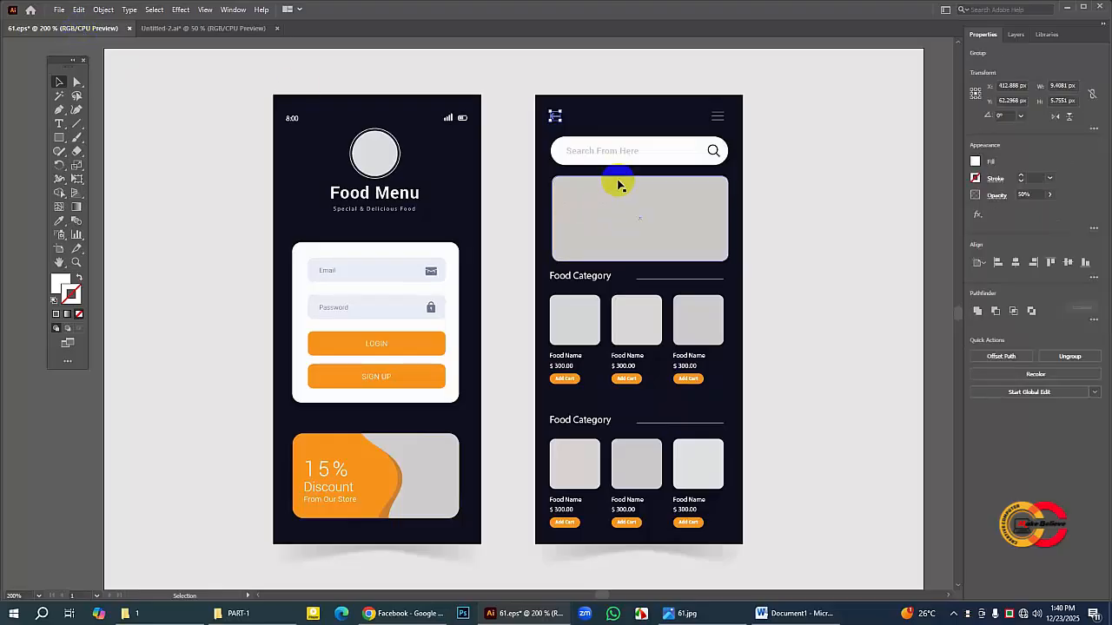
click(817, 141)
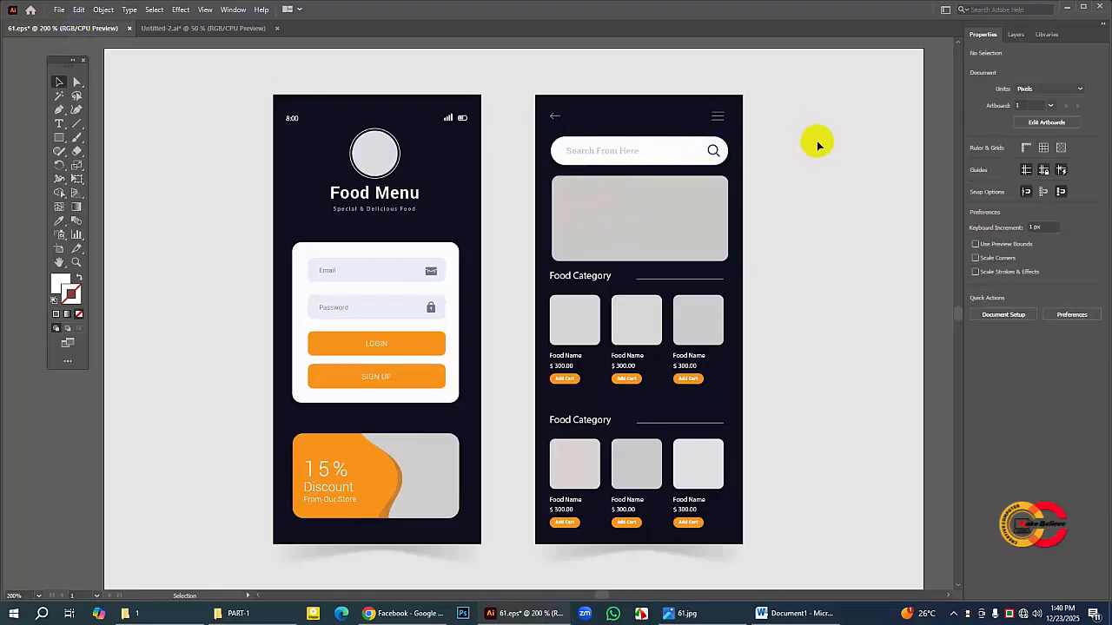
click(211, 29)
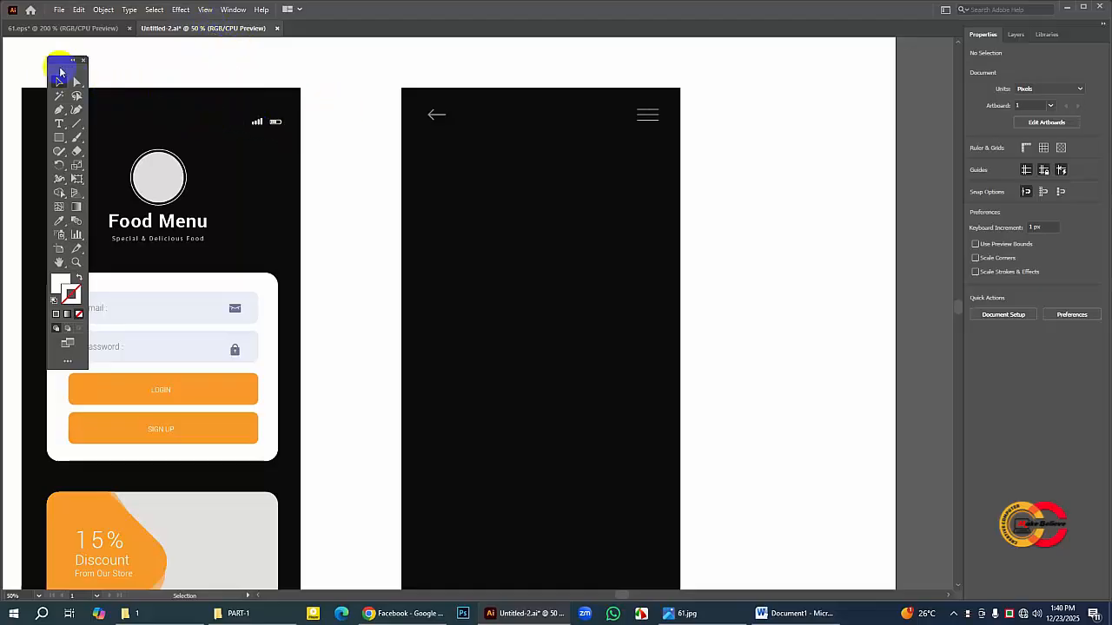
drag(56, 65, 52, 65)
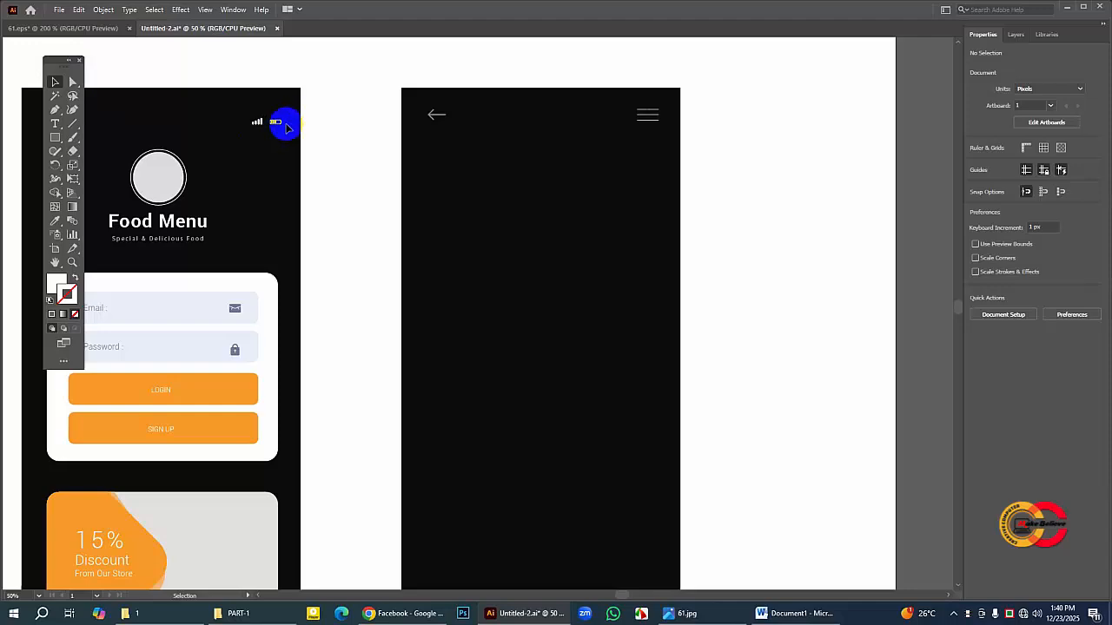
drag(424, 104, 663, 131)
key(Down)
key(Down)
key(Down)
key(Down)
key(Down)
key(Down)
key(Down)
key(Down)
key(Down)
key(Down)
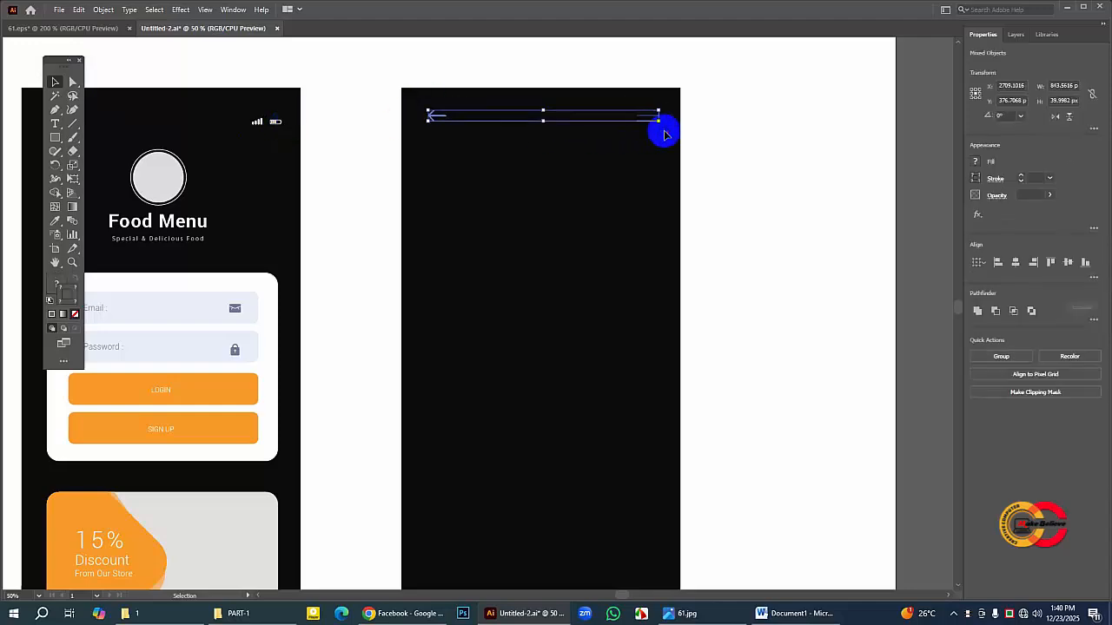
key(Down)
key(Down)
key(Down)
key(Down)
key(Down)
key(Down)
key(Down)
key(Down)
key(Down)
key(Down)
key(Down)
key(Down)
key(Down)
key(Down)
key(Down)
key(Down)
key(Down)
key(Down)
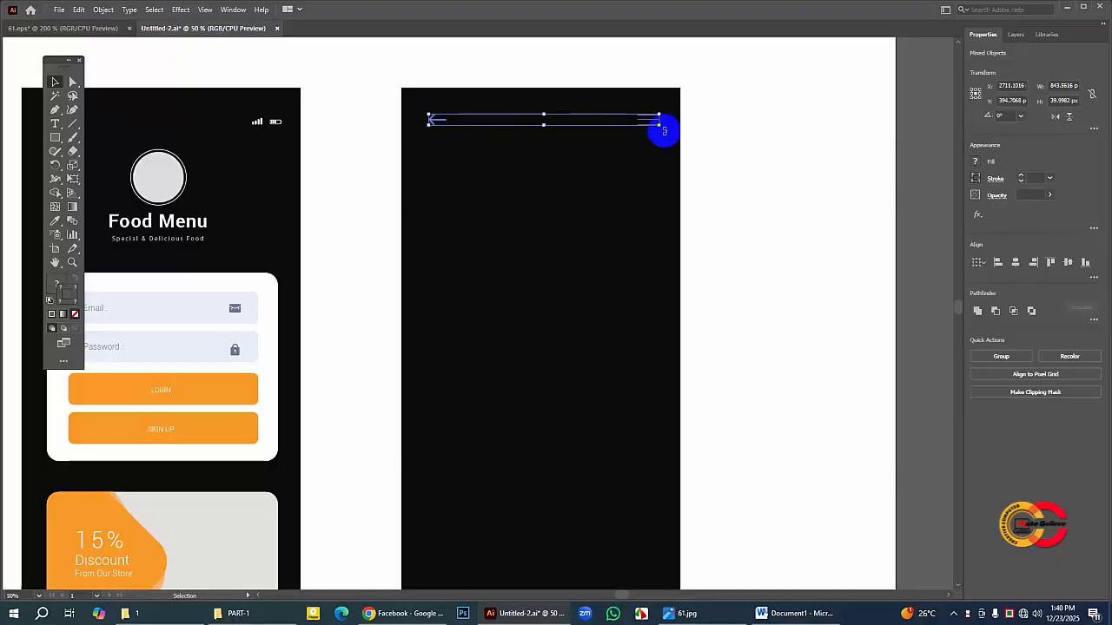
click(736, 147)
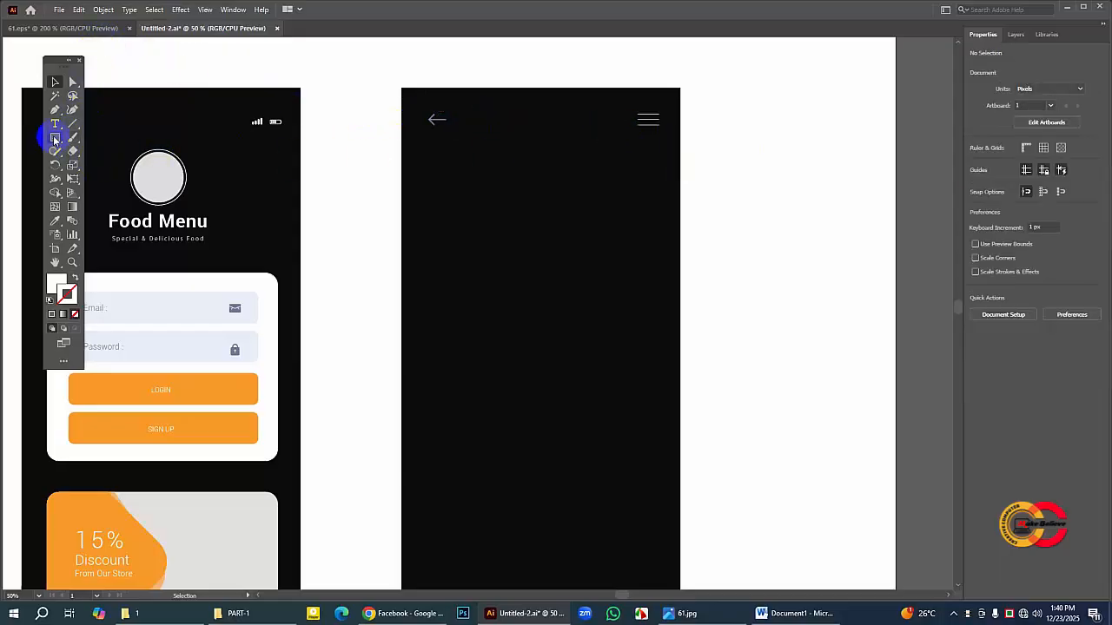
Step: Draw a white bar about 844 × 131 px below the second screen's header and round its ends fully into a pill shape
drag(55, 139, 104, 139)
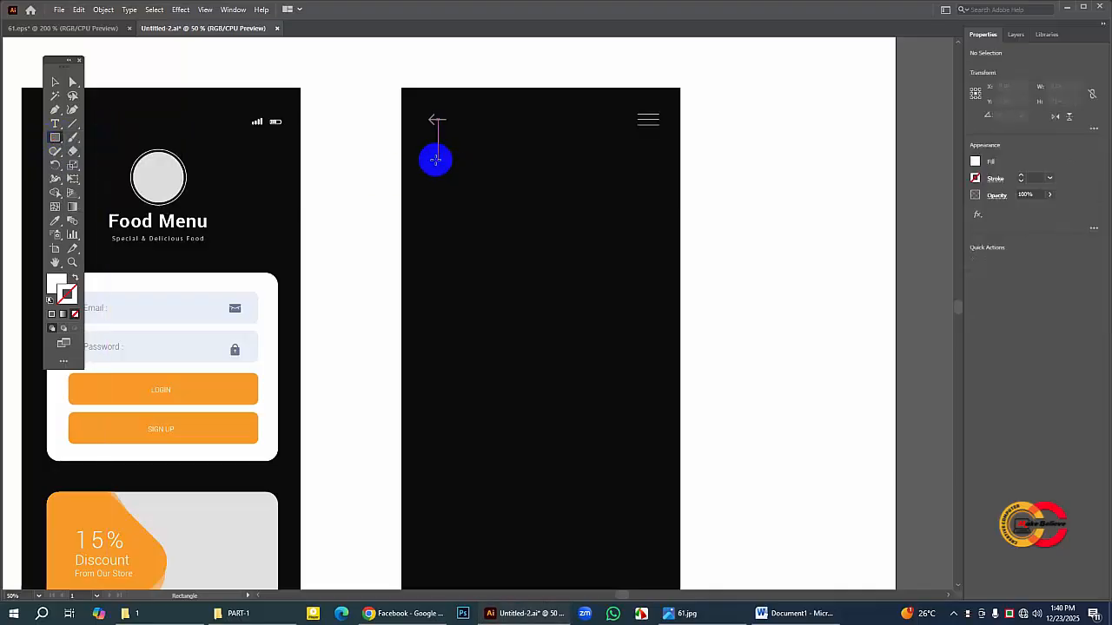
drag(429, 157, 659, 193)
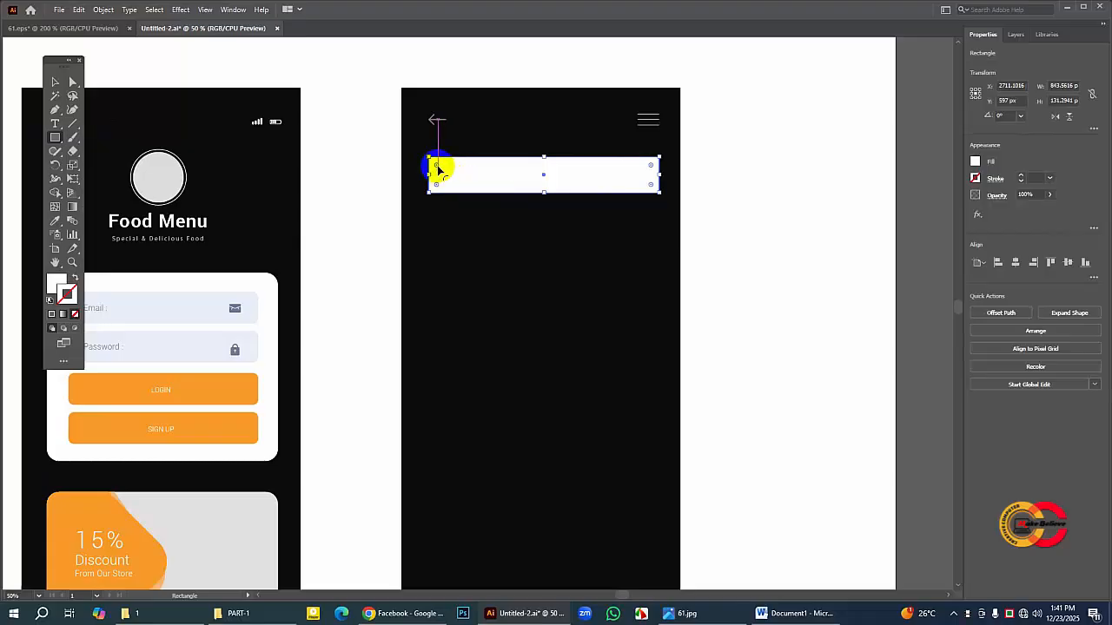
mouse_move(438, 168)
mouse_down()
mouse_move(446, 181)
mouse_move(443, 171)
mouse_move(459, 174)
mouse_up()
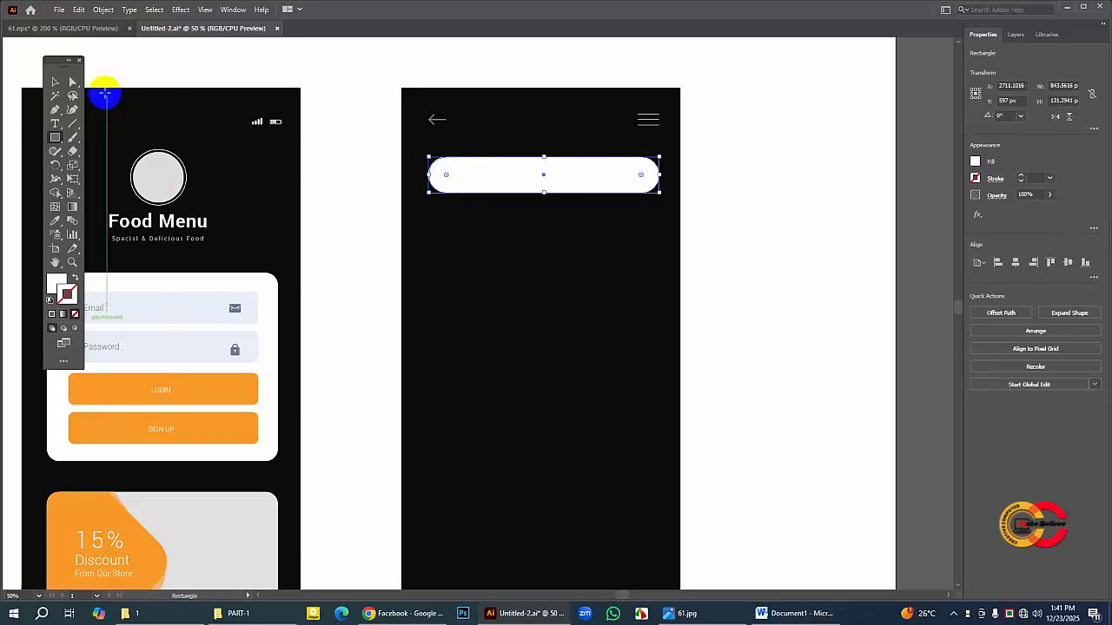
click(55, 83)
click(300, 67)
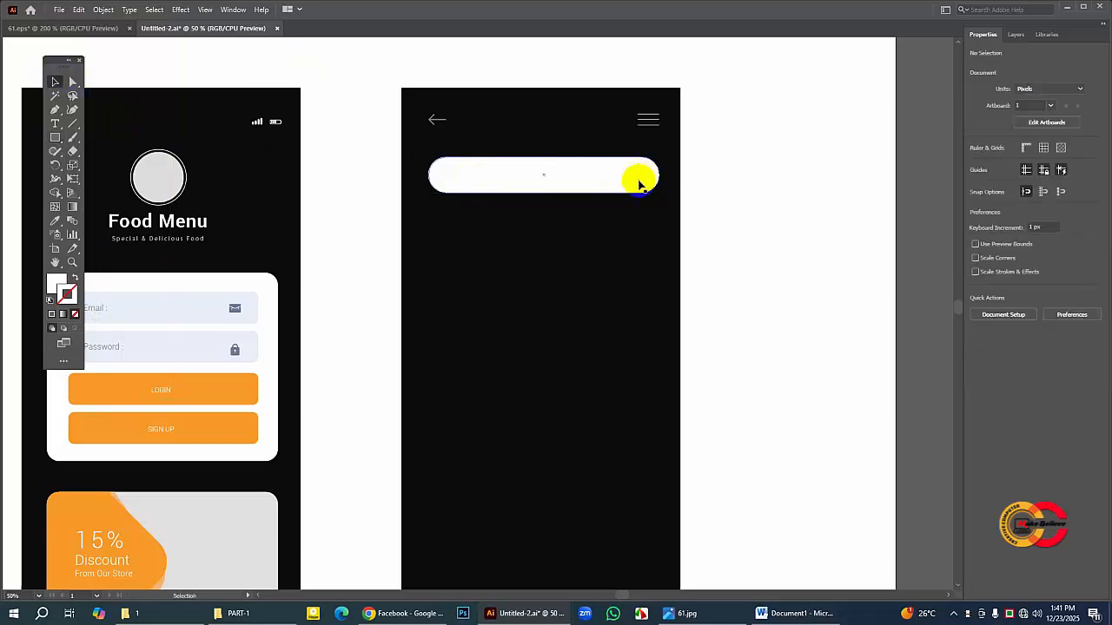
Step: Copy the magnifier icon from the second screen's search bar in 61.eps and paste it into Untitled-2
click(93, 28)
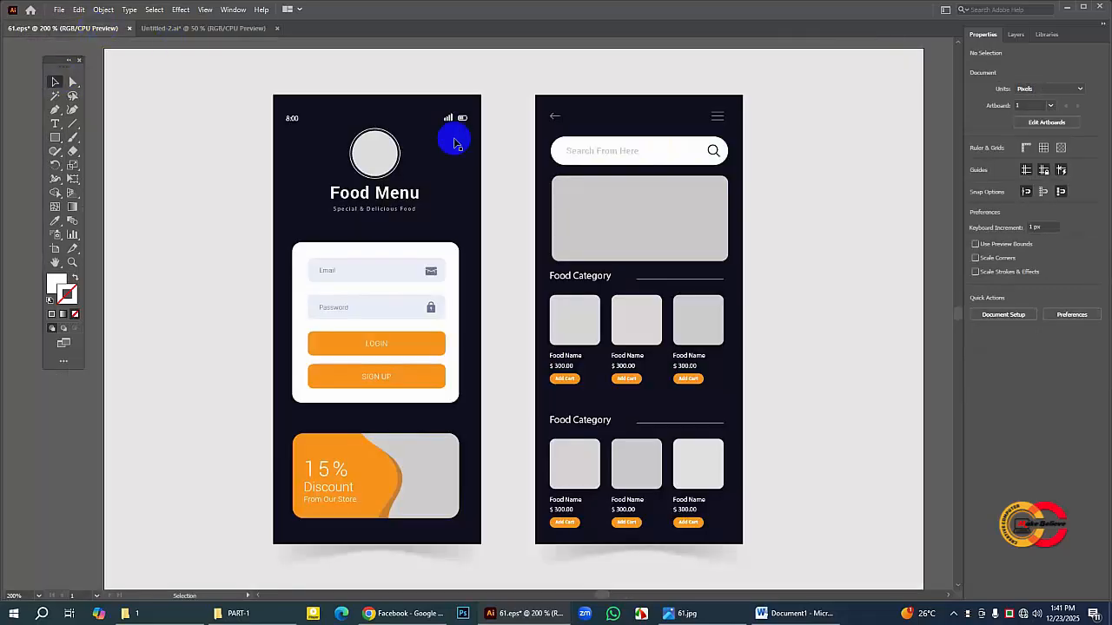
click(713, 152)
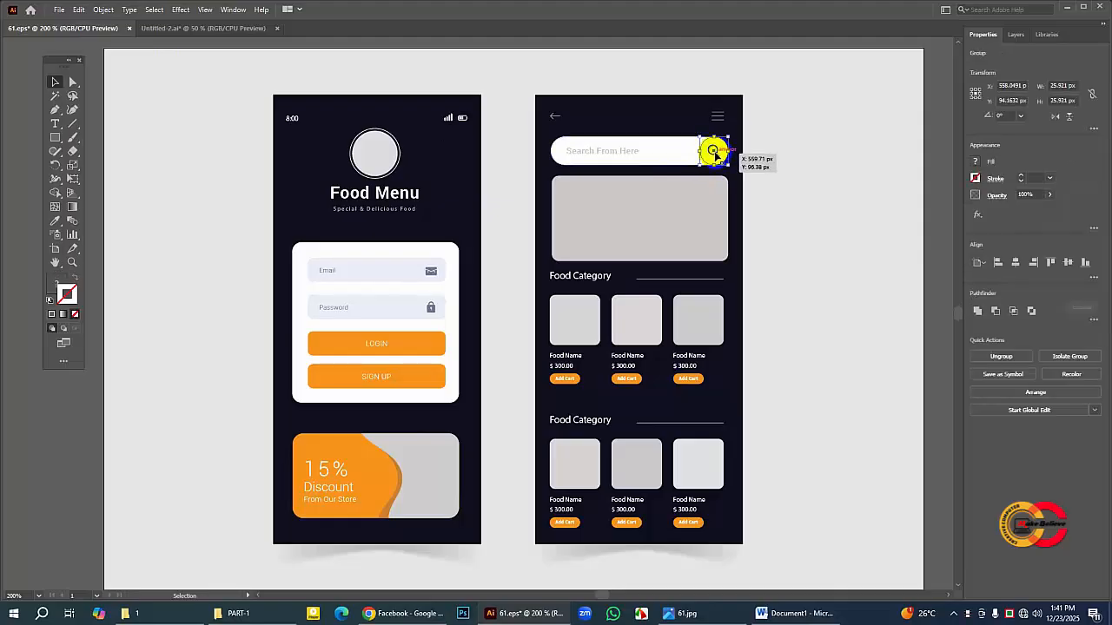
click(790, 158)
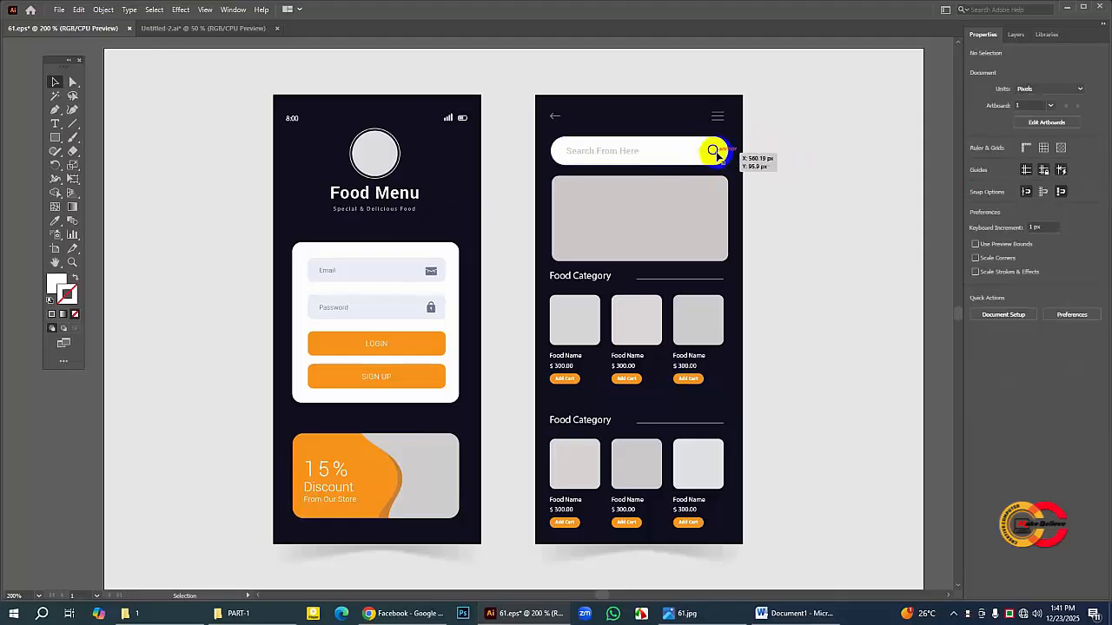
click(718, 153)
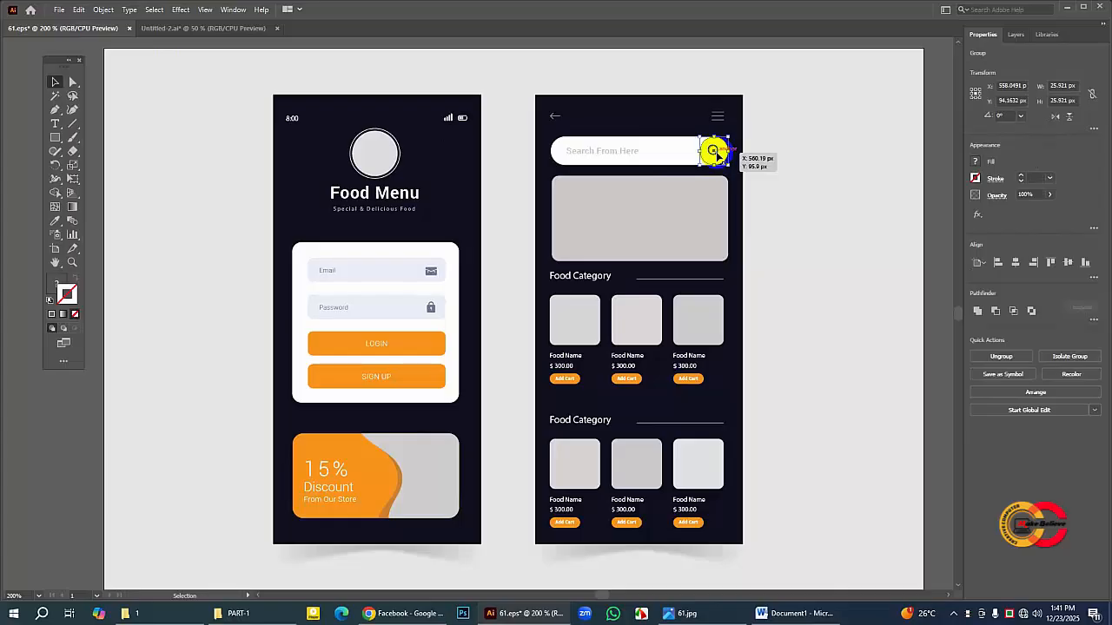
click(82, 10)
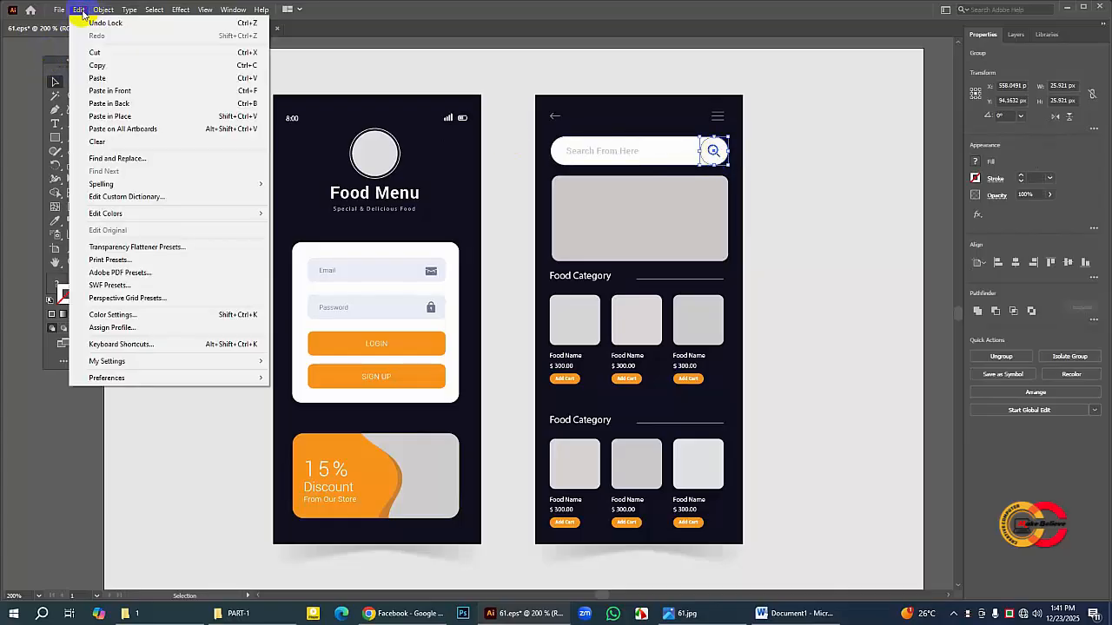
click(90, 65)
click(168, 28)
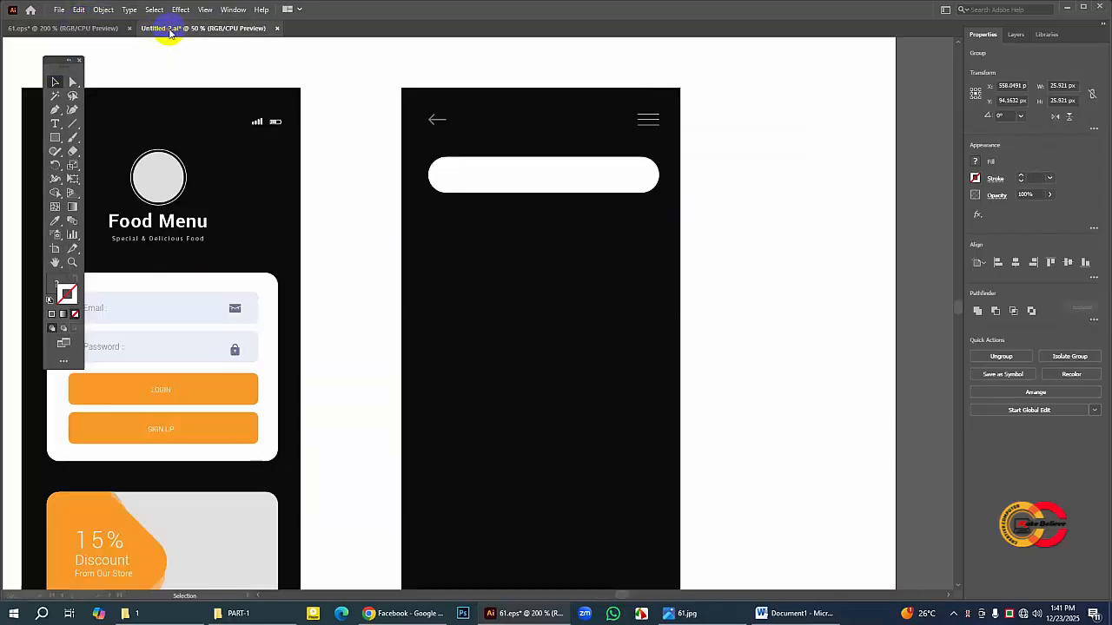
click(81, 10)
click(89, 79)
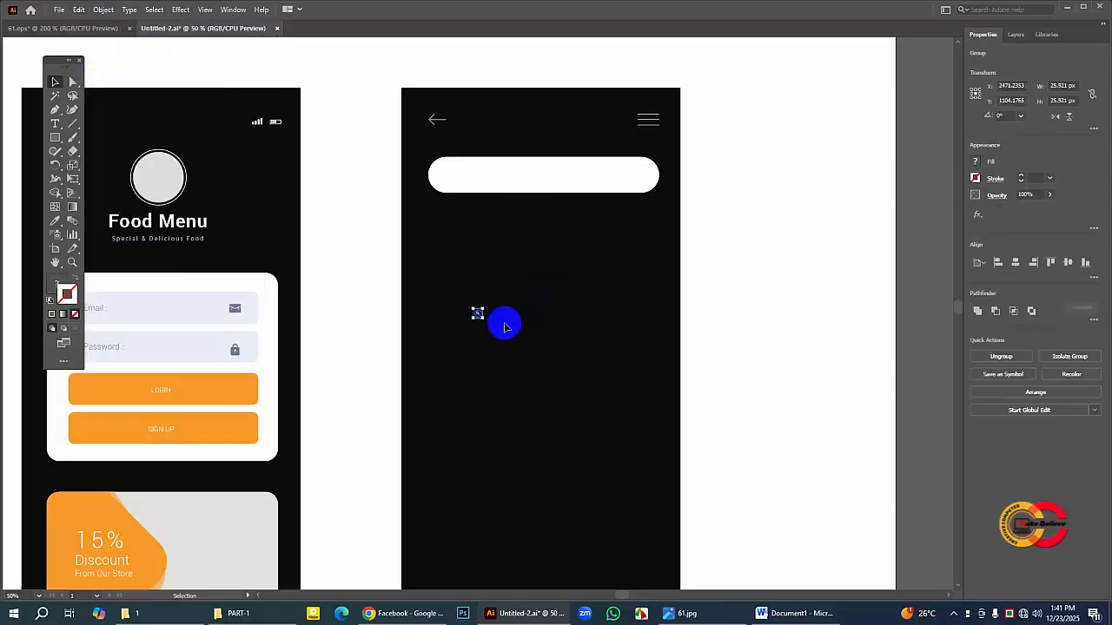
Step: Enlarge the magnifier icon group to about 116 × 116 px and place it inside the white search bar's right end, vertically centered
drag(483, 319, 515, 351)
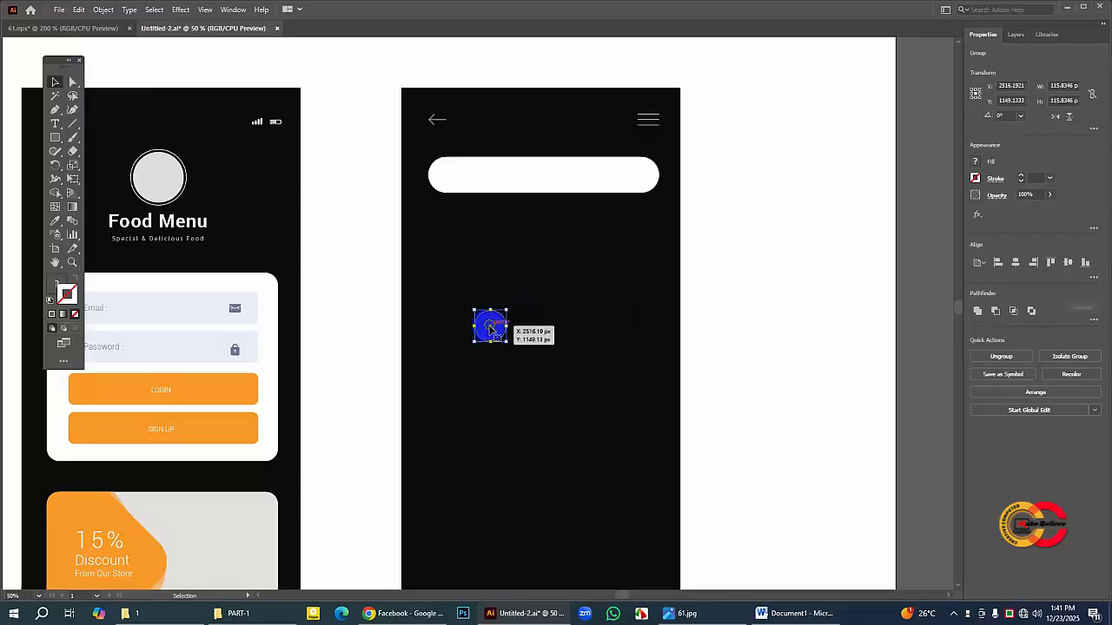
drag(491, 329, 631, 178)
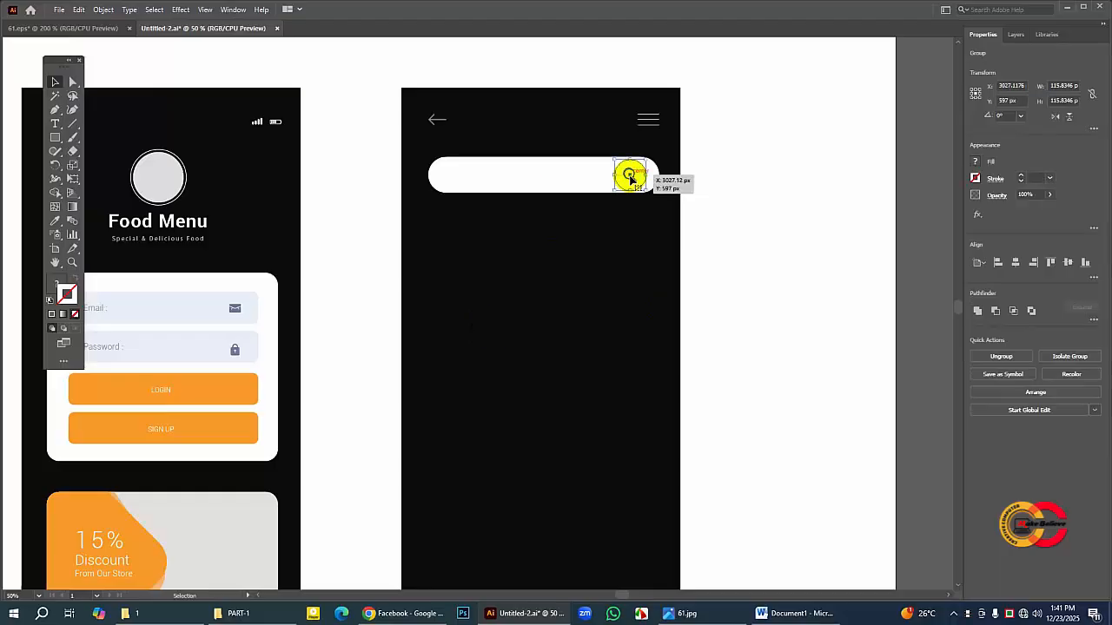
click(735, 199)
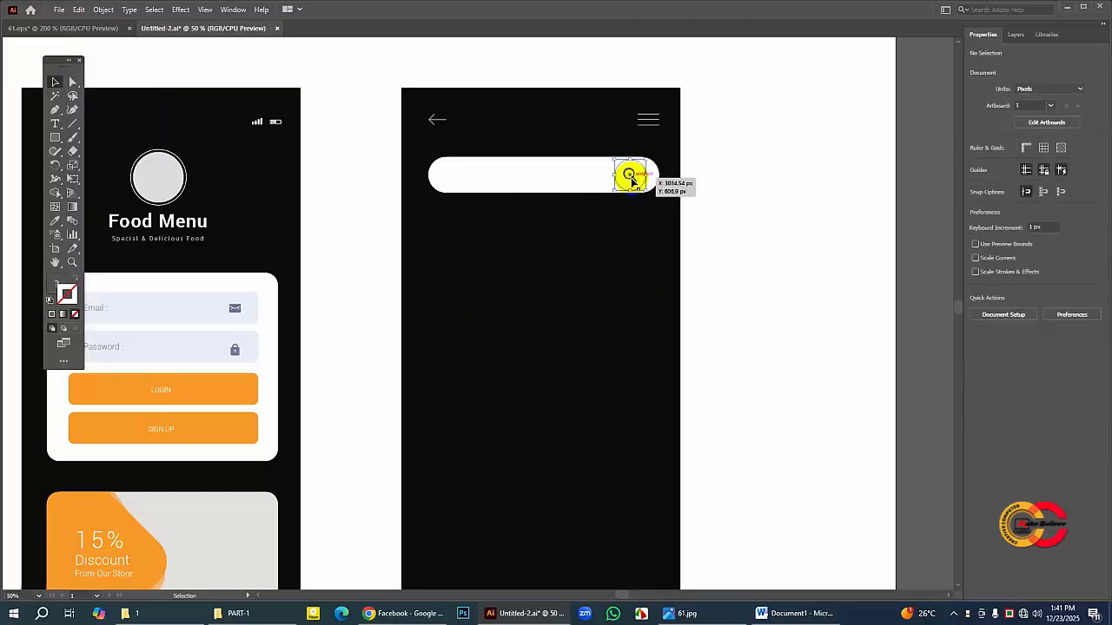
click(727, 180)
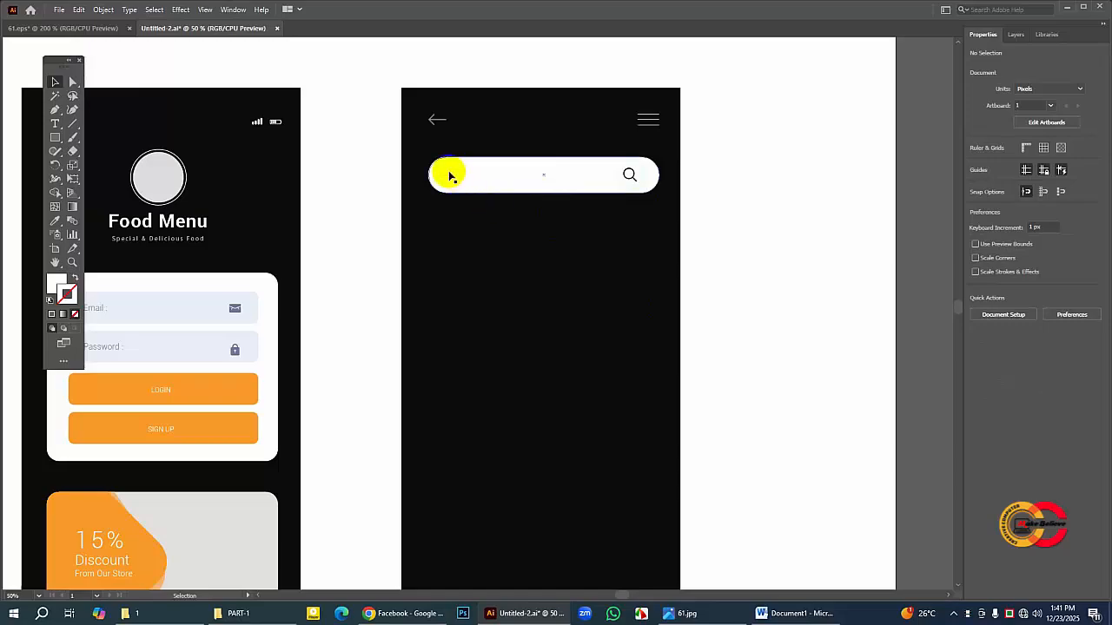
Step: Add the text "Search from here" below the search bar in Roboto Light, 34 pt, with the light grey fill C9C7C8
click(94, 29)
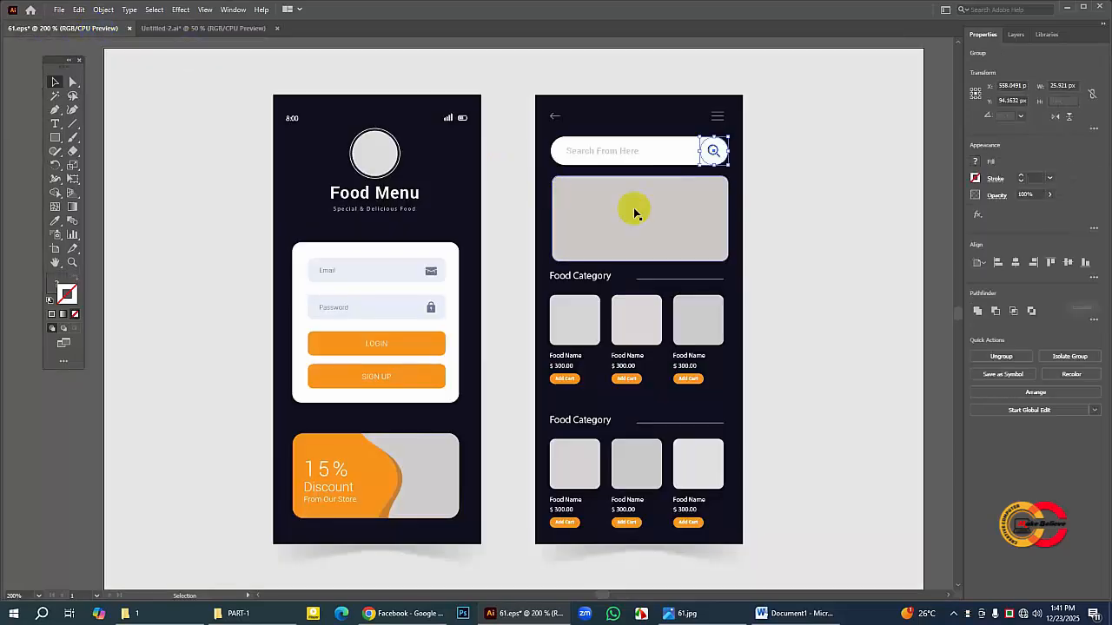
click(247, 30)
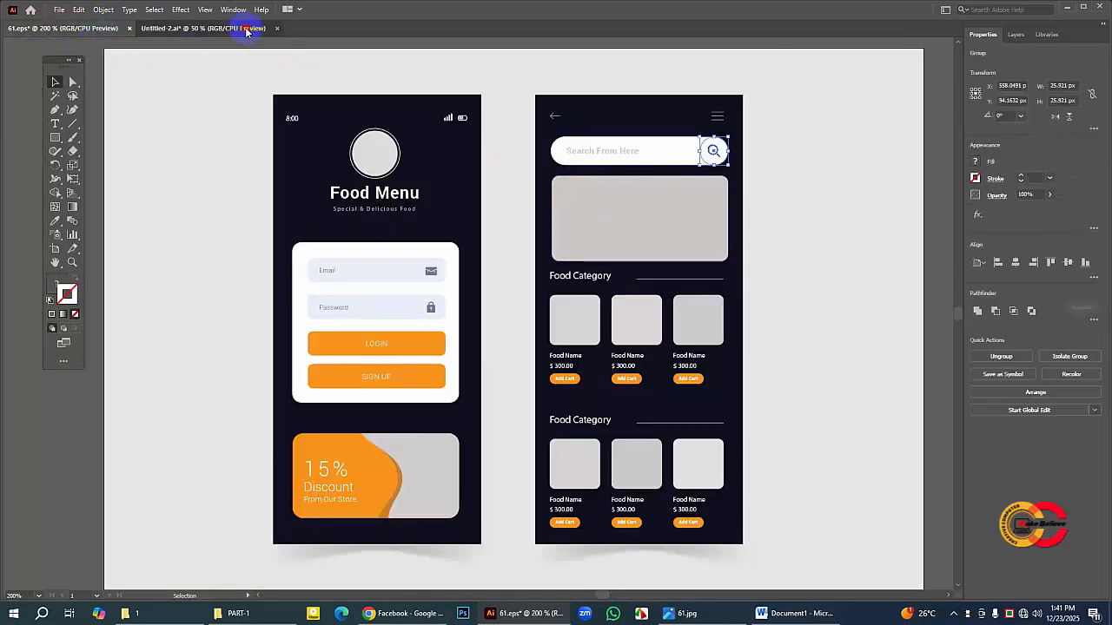
click(59, 124)
click(496, 287)
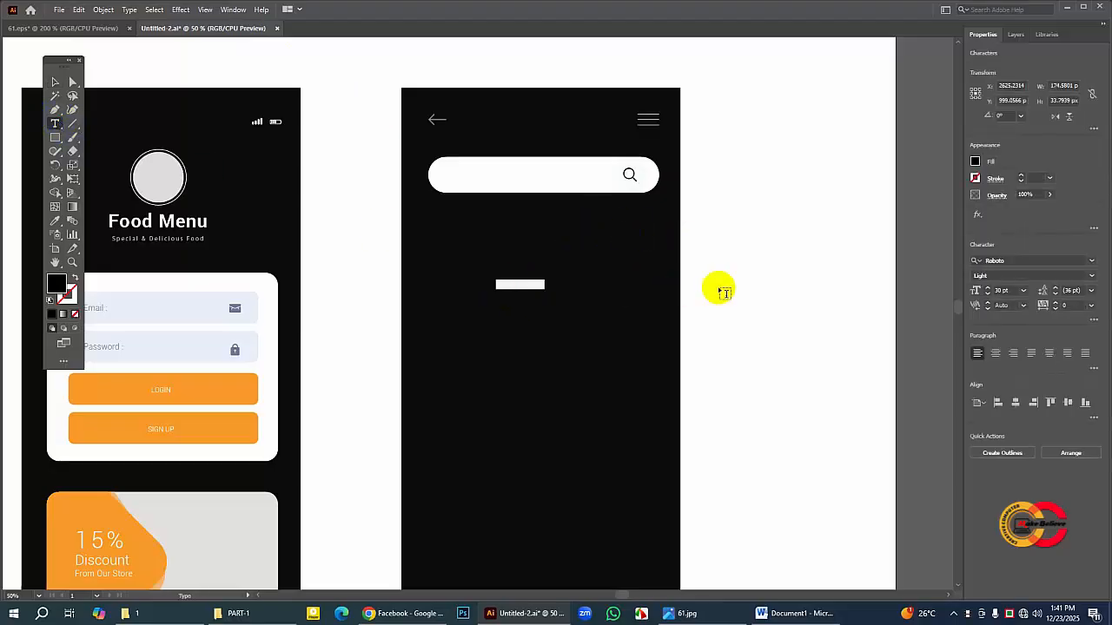
click(988, 289)
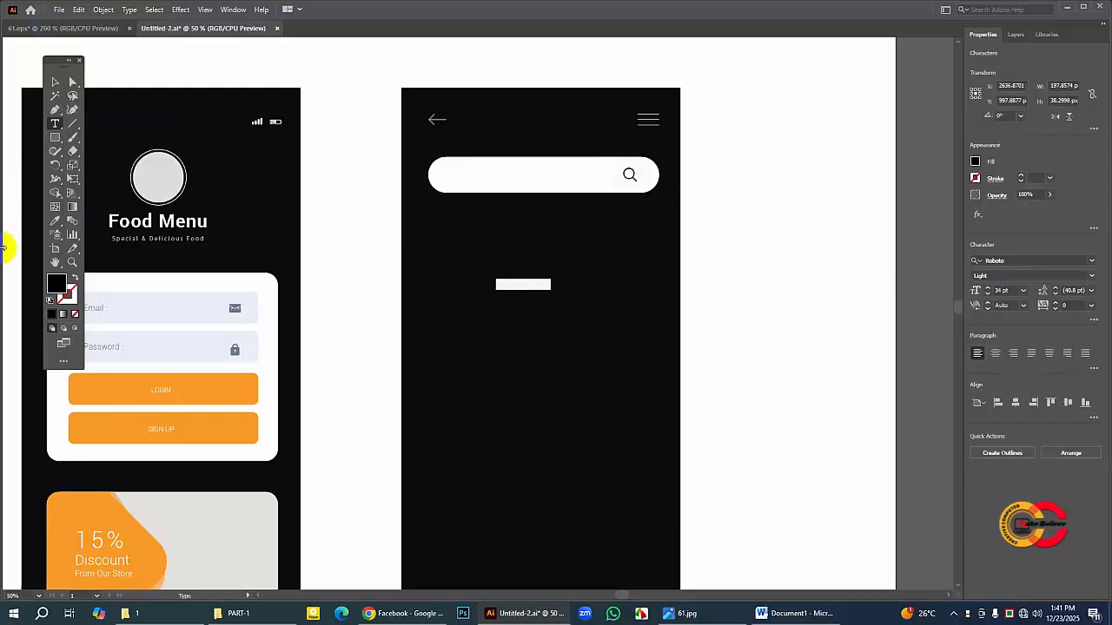
double_click(55, 284)
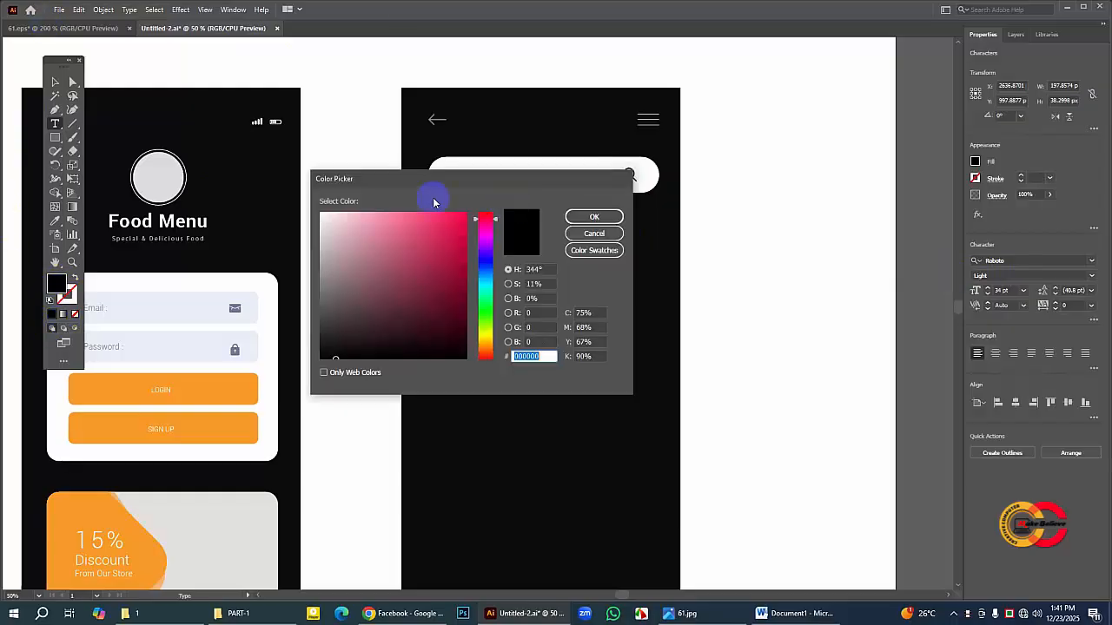
click(321, 243)
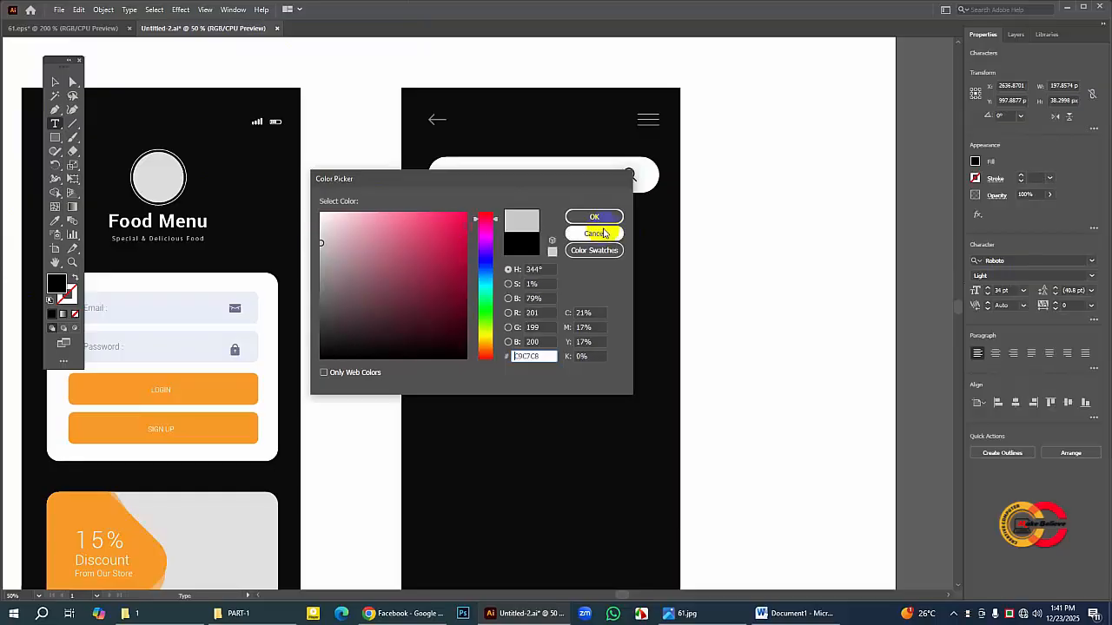
click(594, 217)
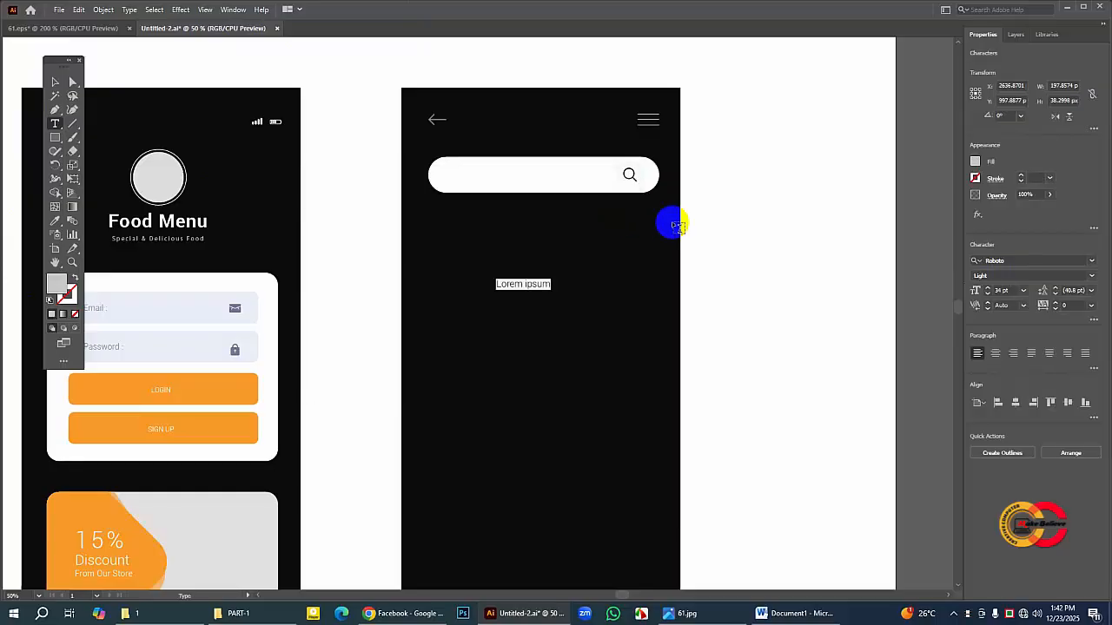
key(BackSpace)
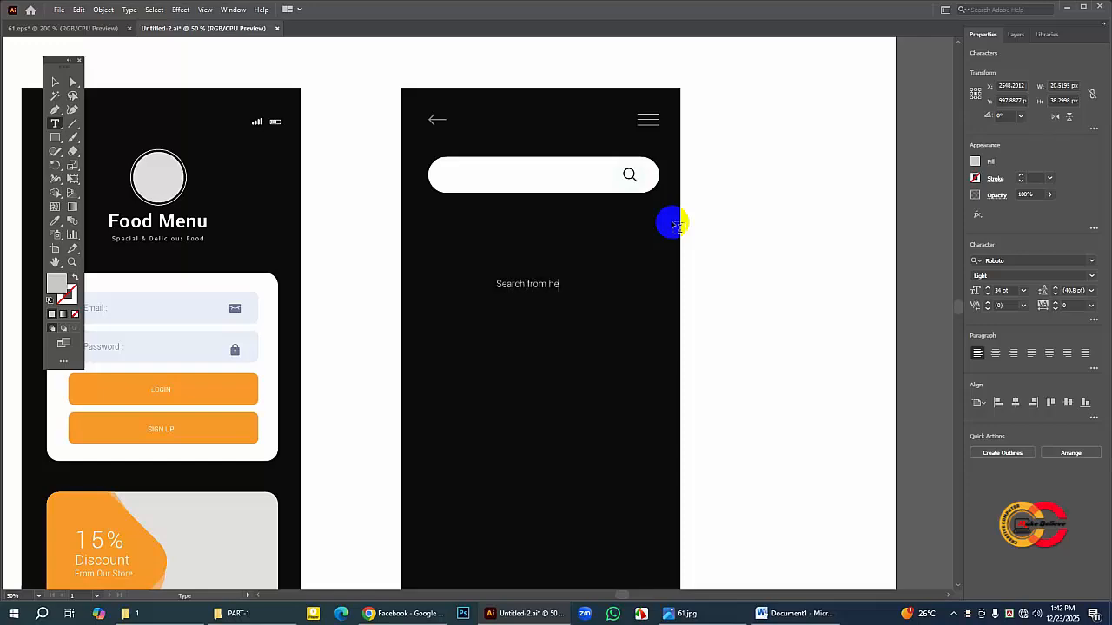
click(56, 84)
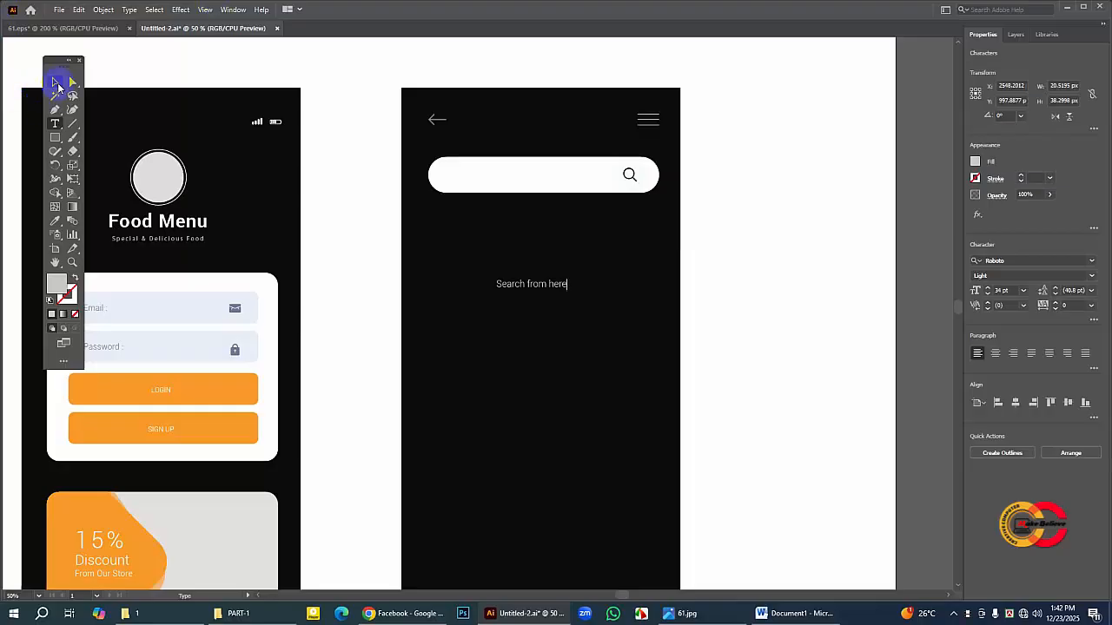
Step: Move the "Search from here" text into the search bar's left end and darken its fill to a medium grey
drag(531, 284, 494, 176)
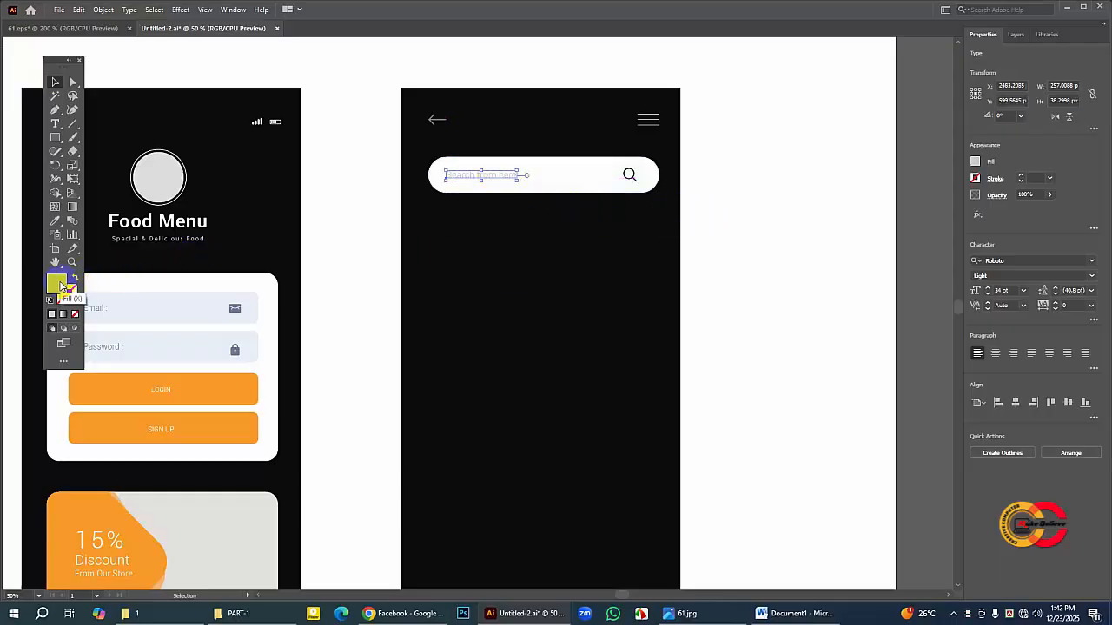
double_click(57, 283)
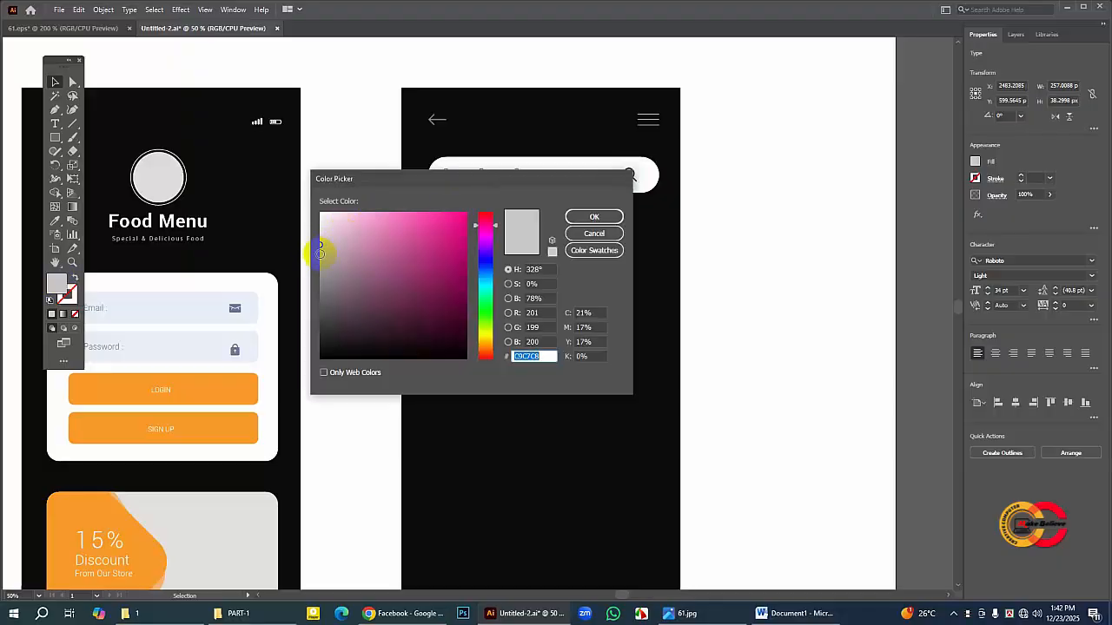
click(321, 254)
click(594, 216)
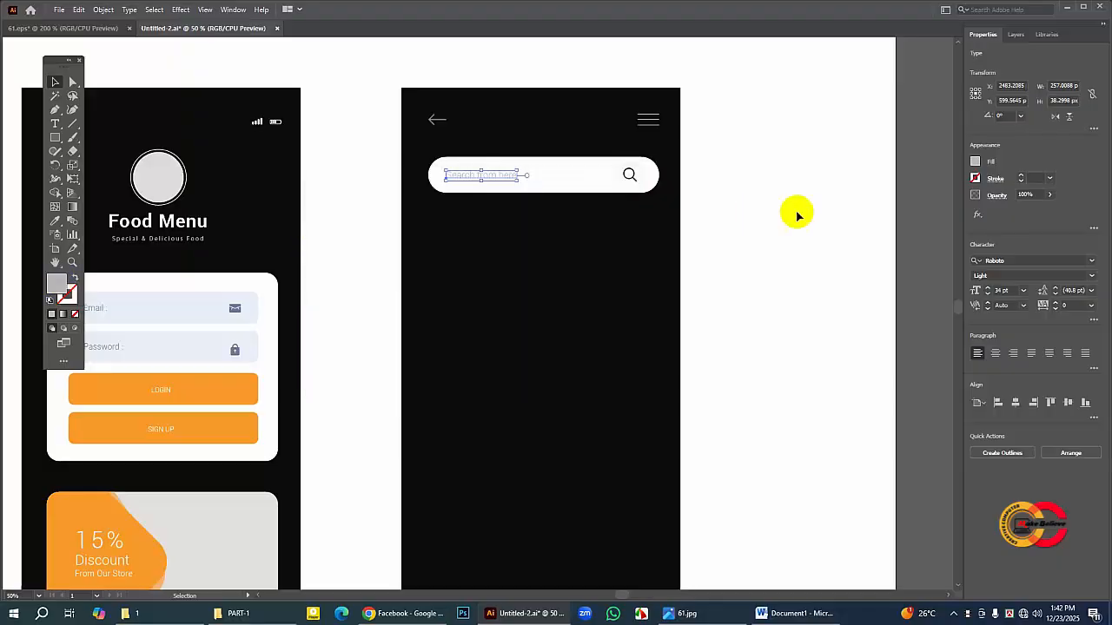
double_click(62, 287)
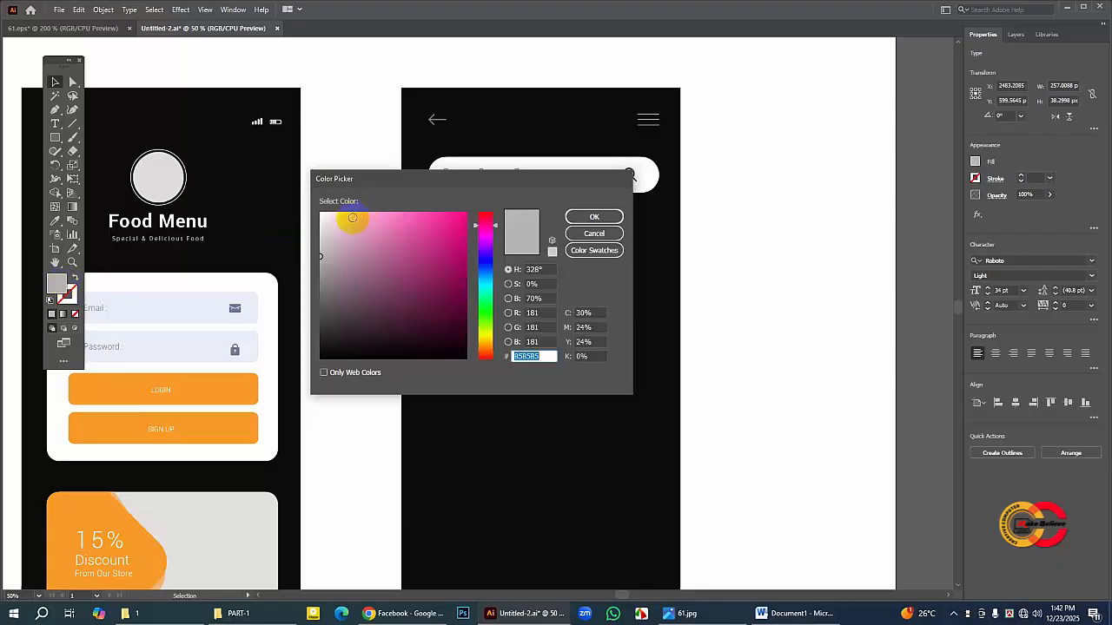
click(318, 263)
click(594, 216)
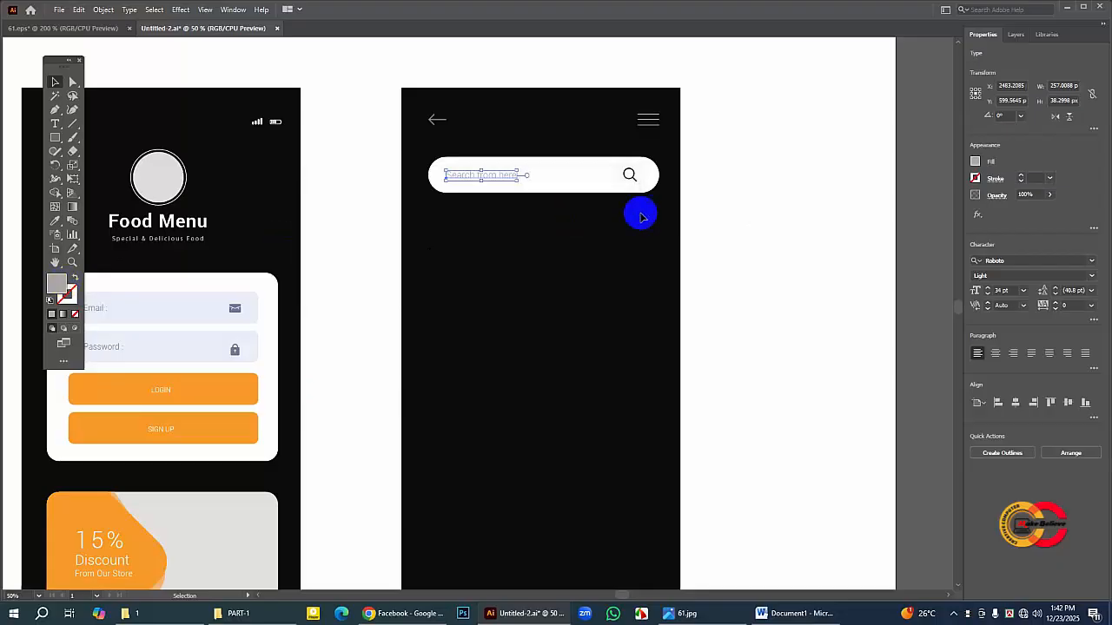
click(757, 215)
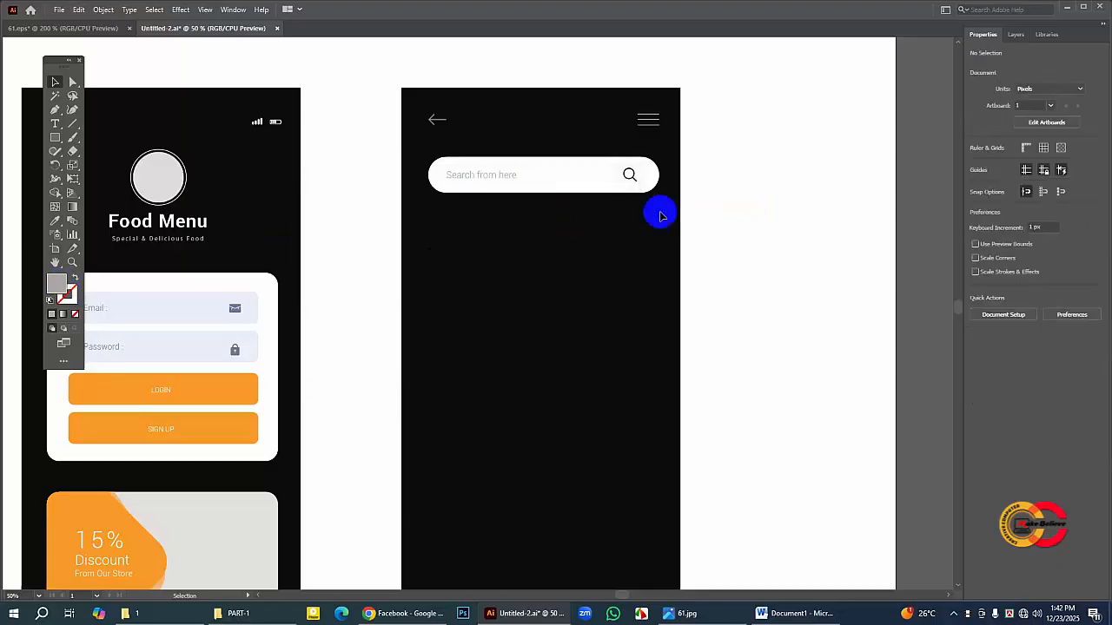
Step: Draw a grey banner rectangle about 813 × 434 px below the search bar on the second screen of Untitled-2
click(56, 262)
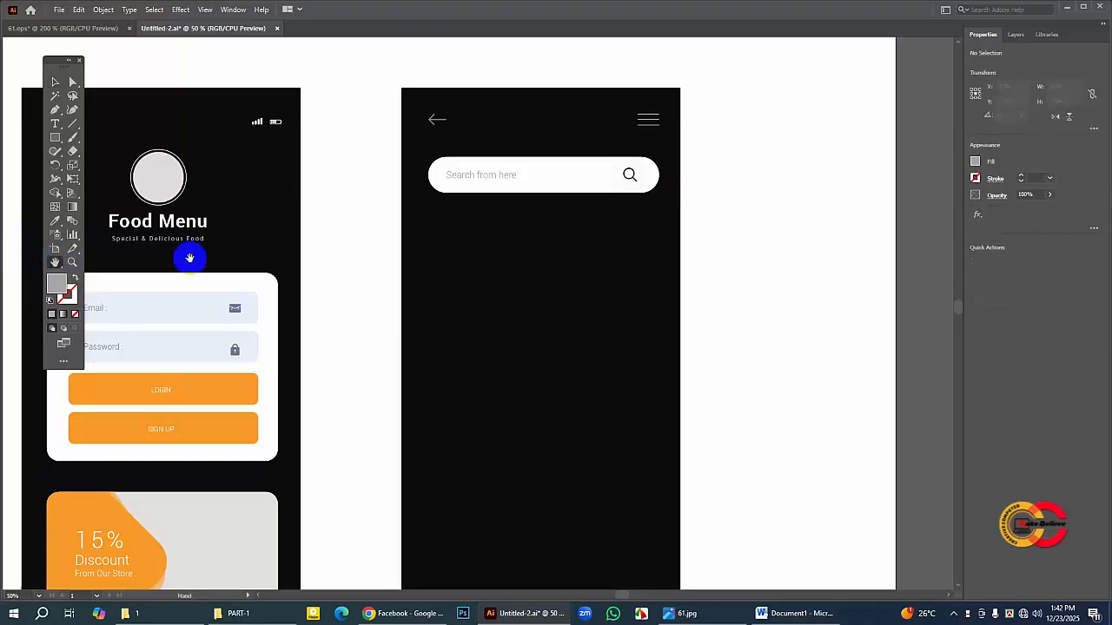
drag(496, 280, 506, 243)
drag(528, 299, 528, 290)
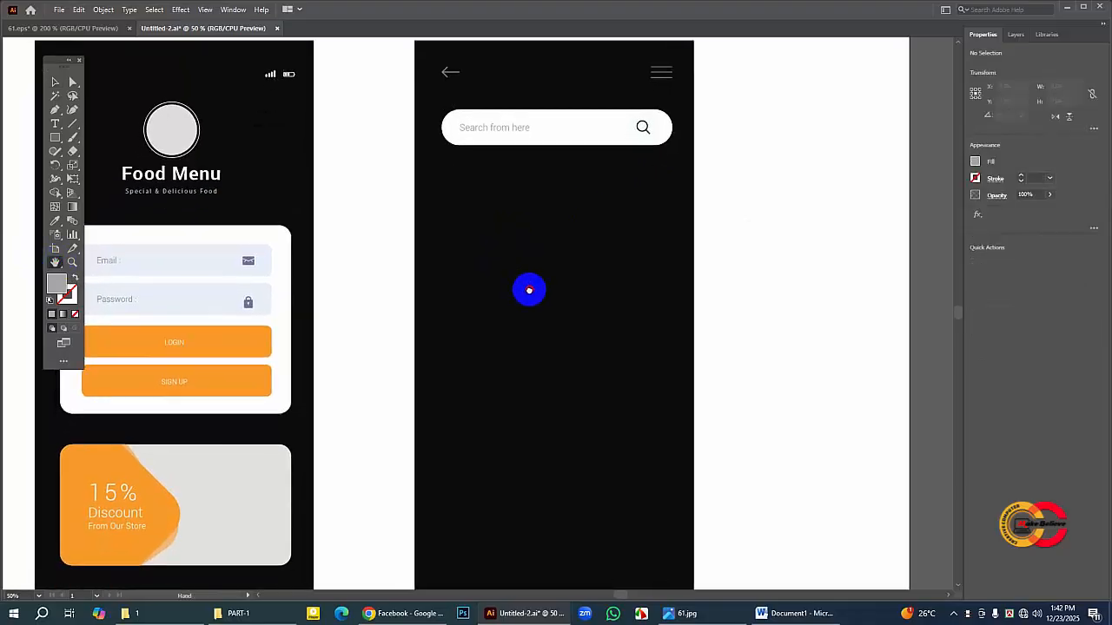
click(90, 28)
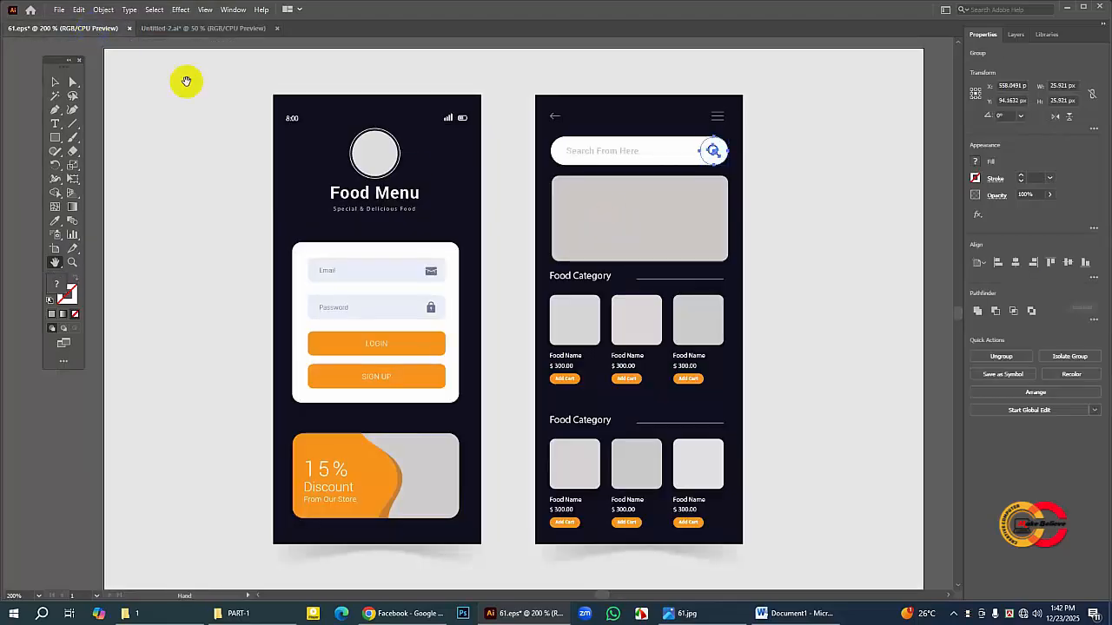
click(197, 31)
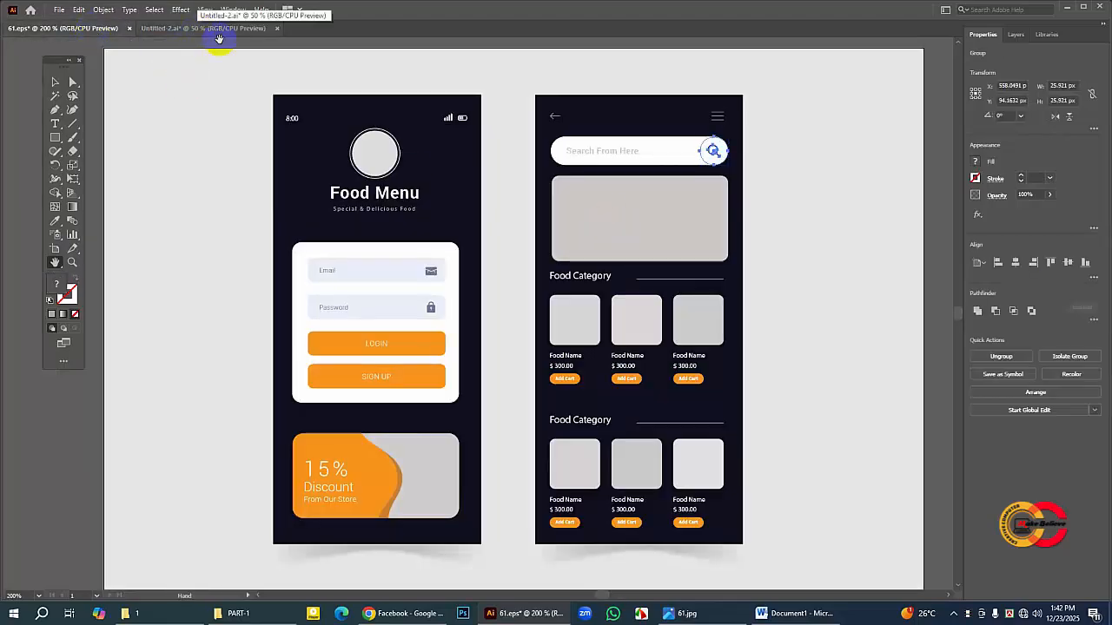
click(179, 30)
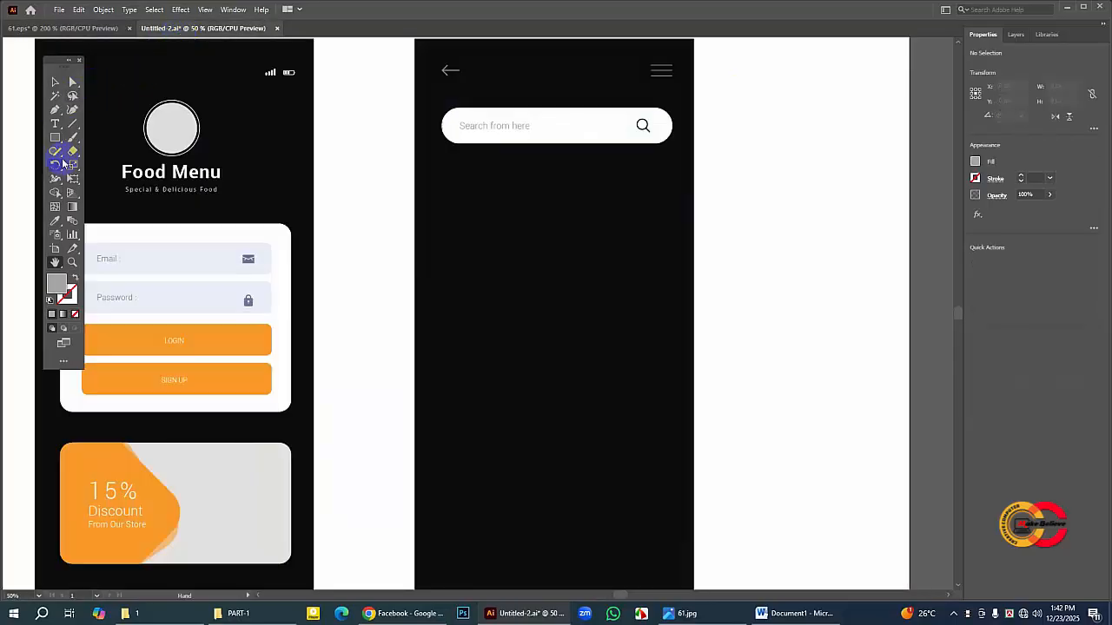
drag(58, 137, 91, 134)
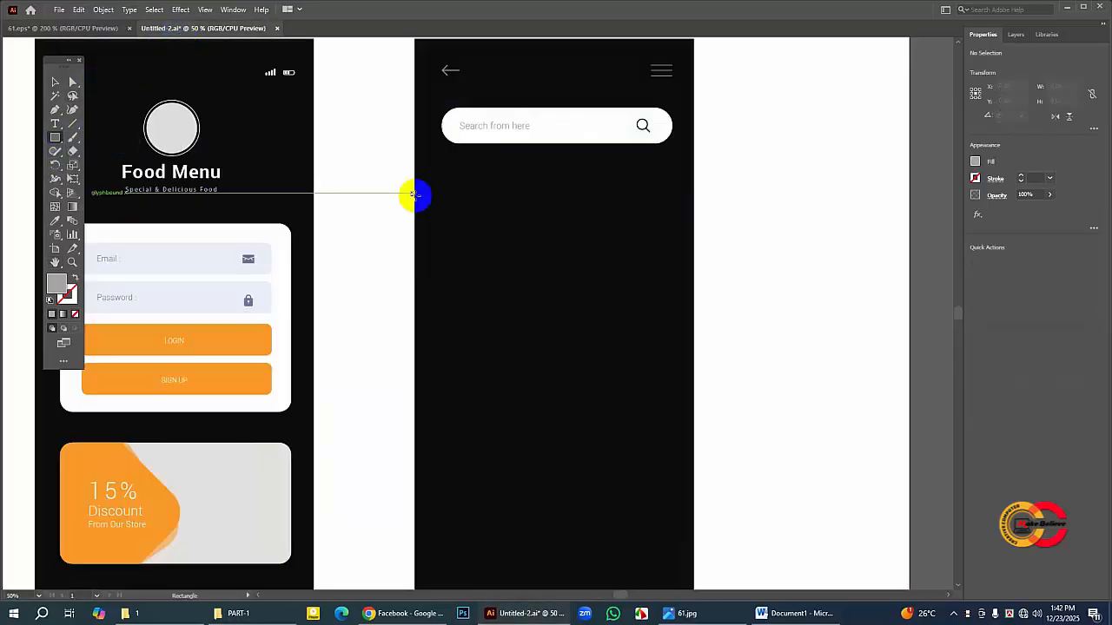
drag(446, 179, 667, 297)
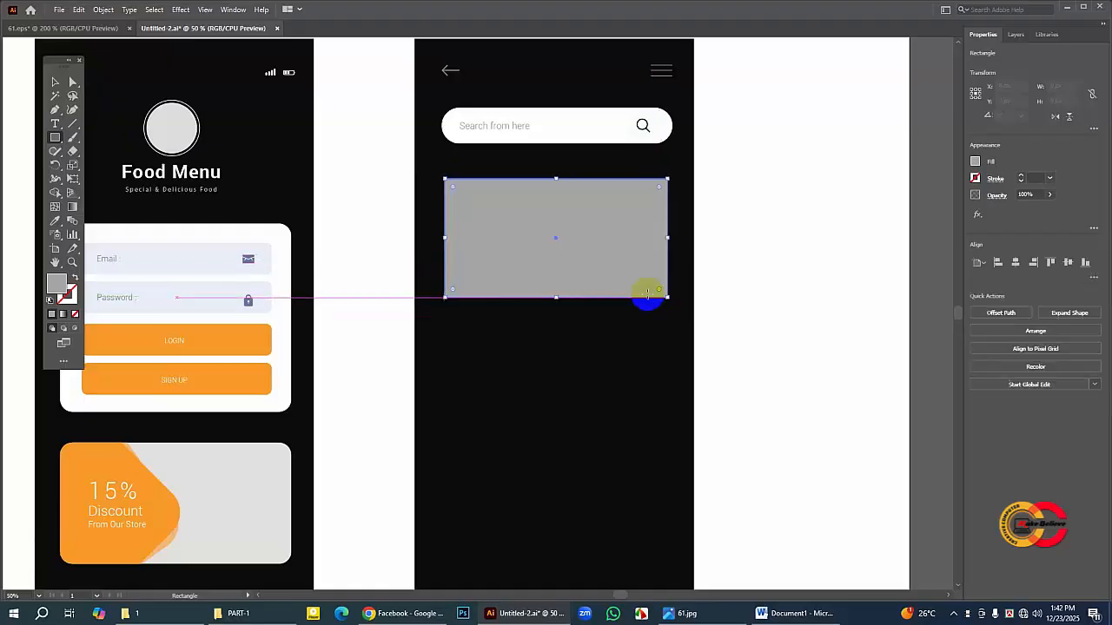
drag(445, 237, 442, 236)
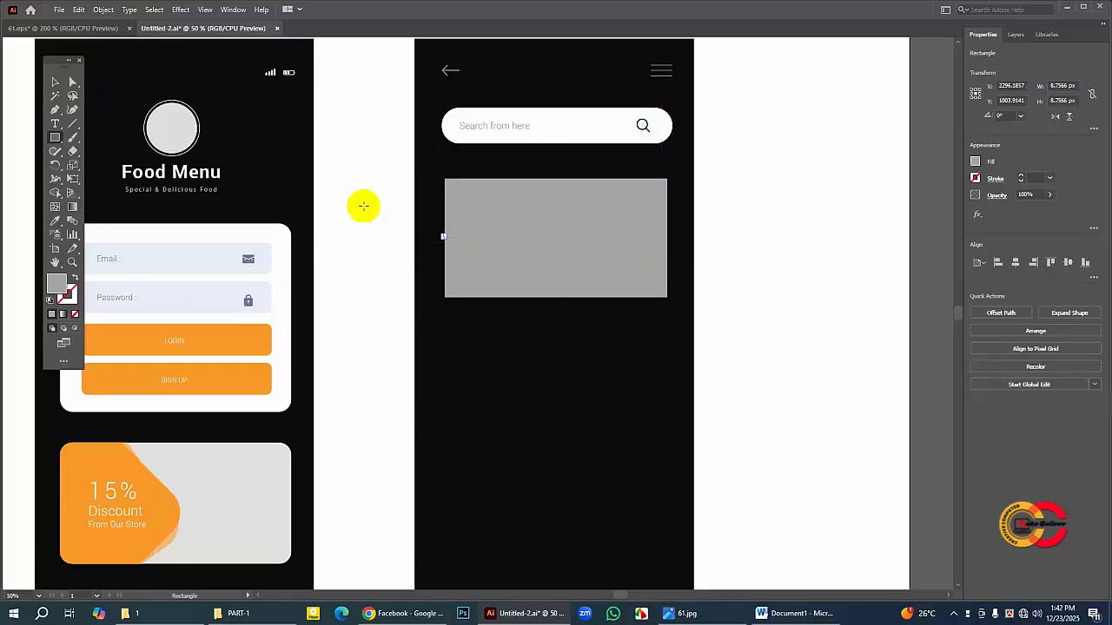
click(55, 82)
click(511, 330)
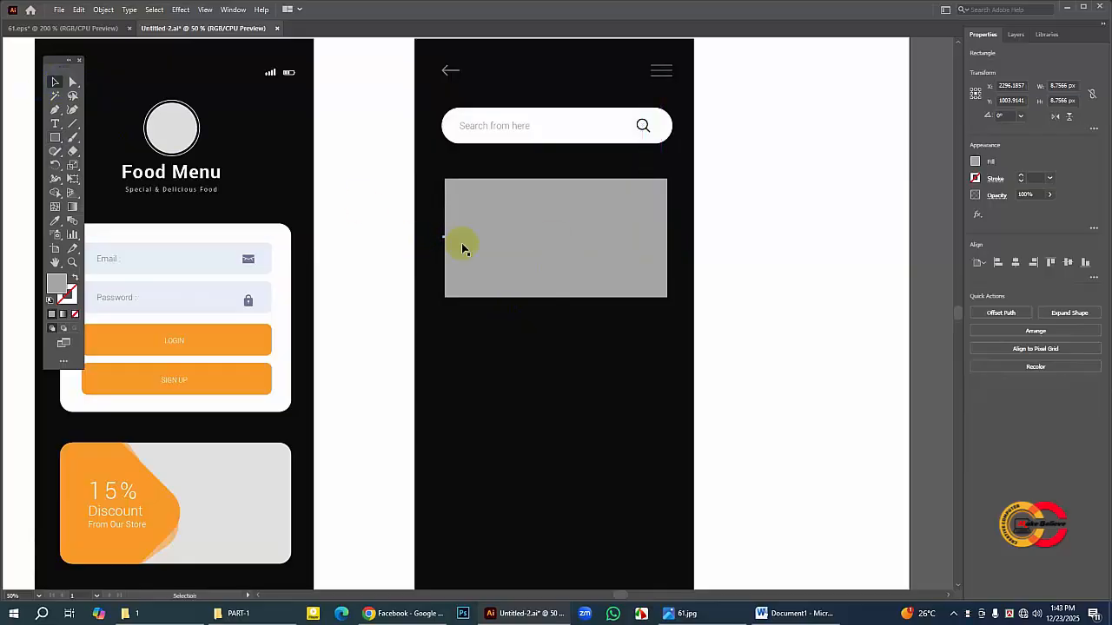
click(444, 237)
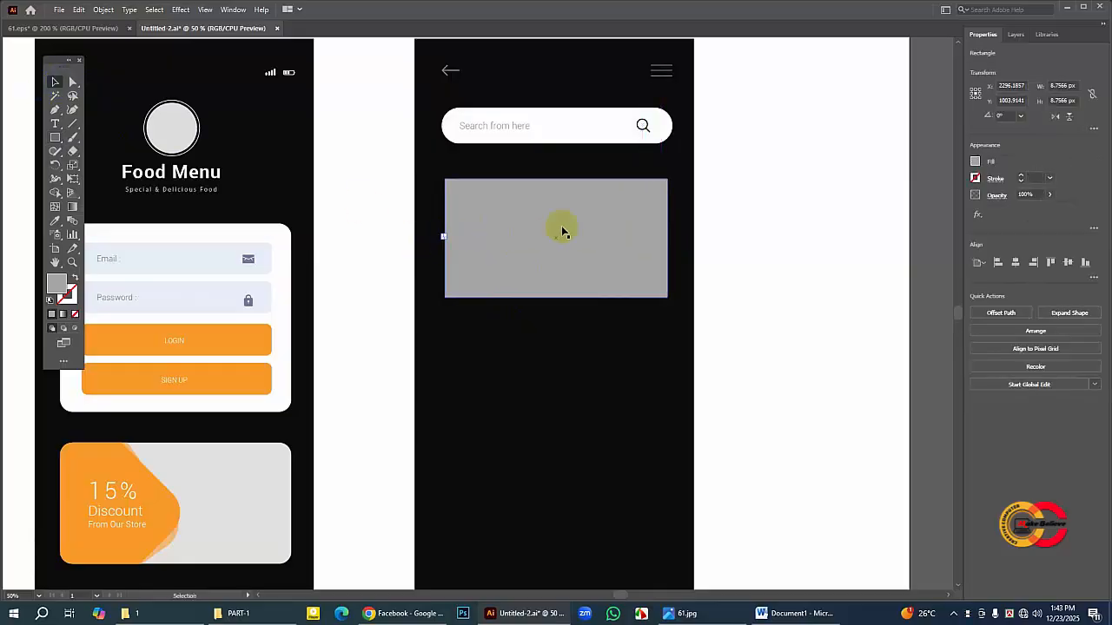
Step: Widen the grey banner rectangle to about 822 px and move it slightly up toward the search bar
click(617, 239)
click(667, 237)
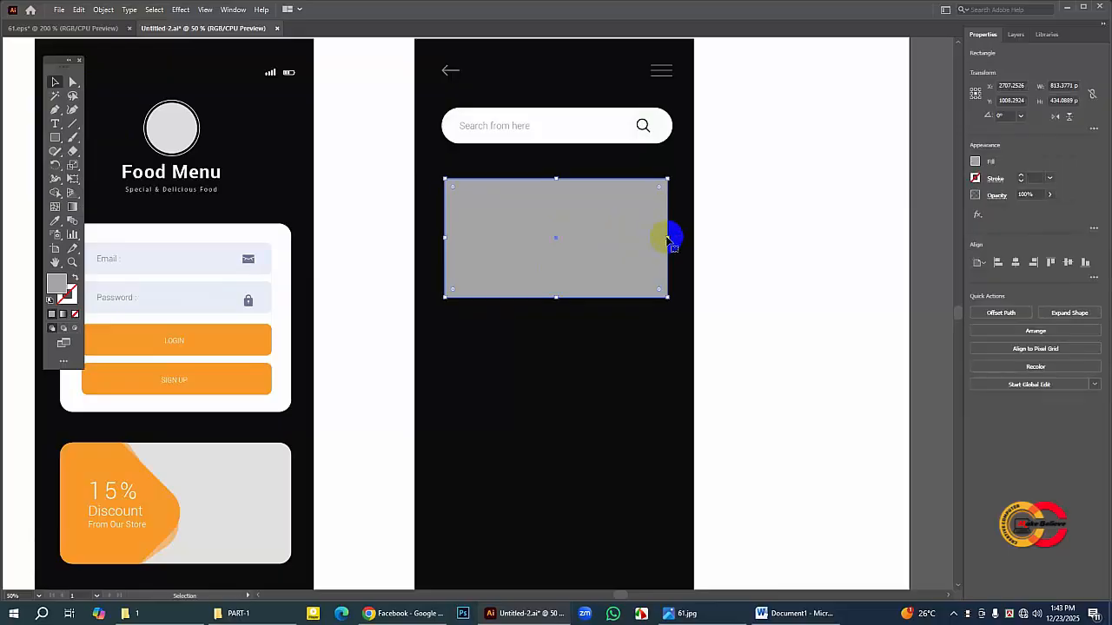
drag(669, 238, 671, 237)
drag(574, 244, 567, 239)
click(561, 339)
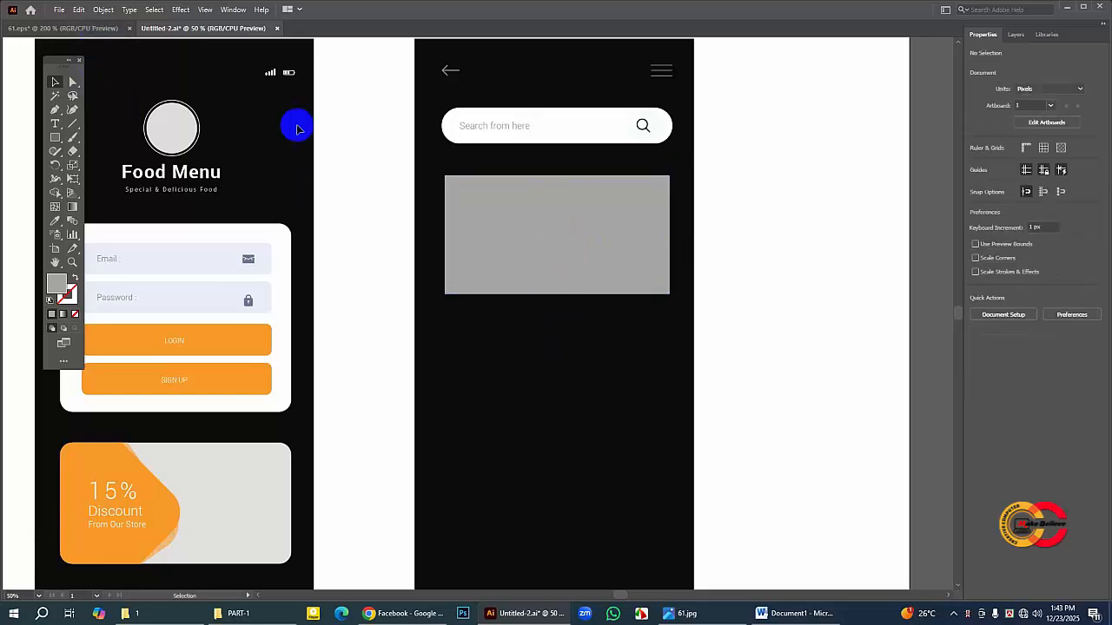
Step: Lighten the banner rectangle's fill to the grey B7B7B7
click(509, 206)
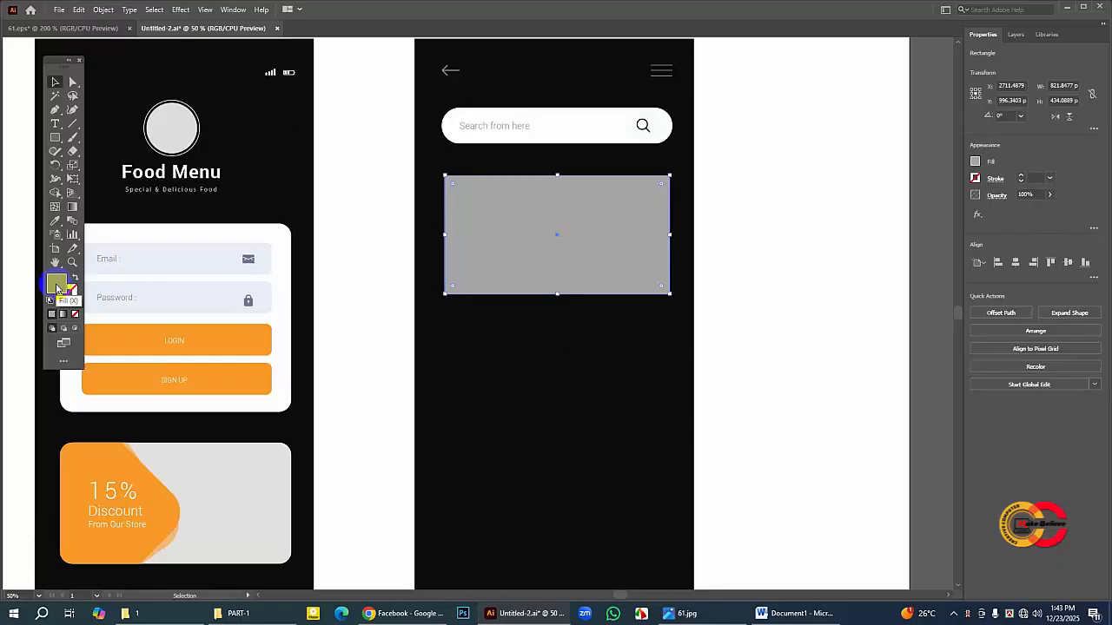
double_click(57, 285)
click(320, 257)
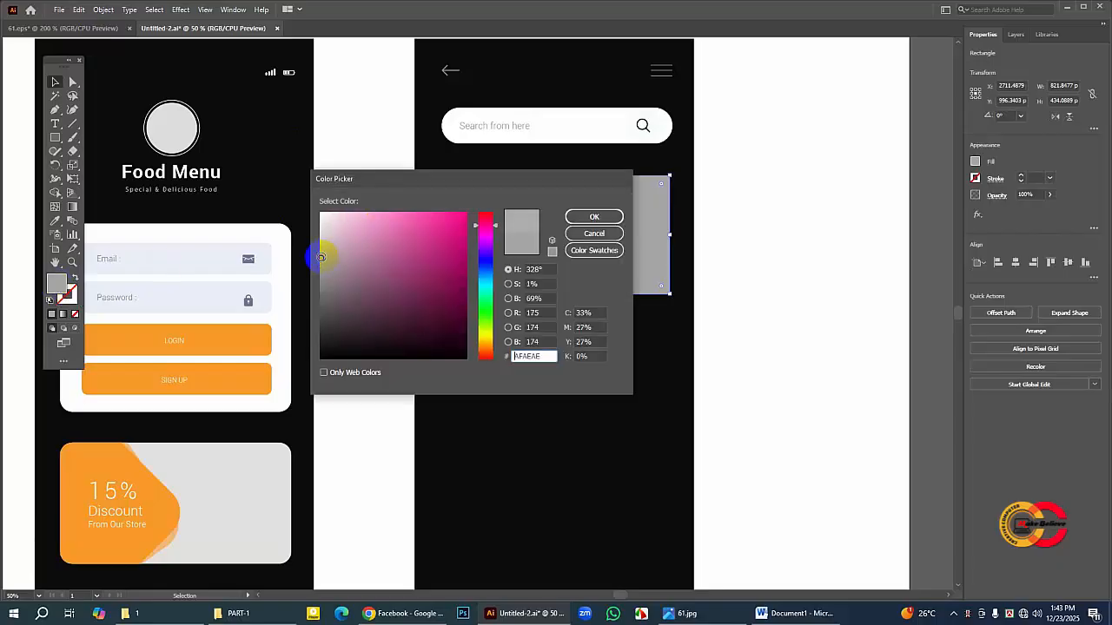
click(602, 219)
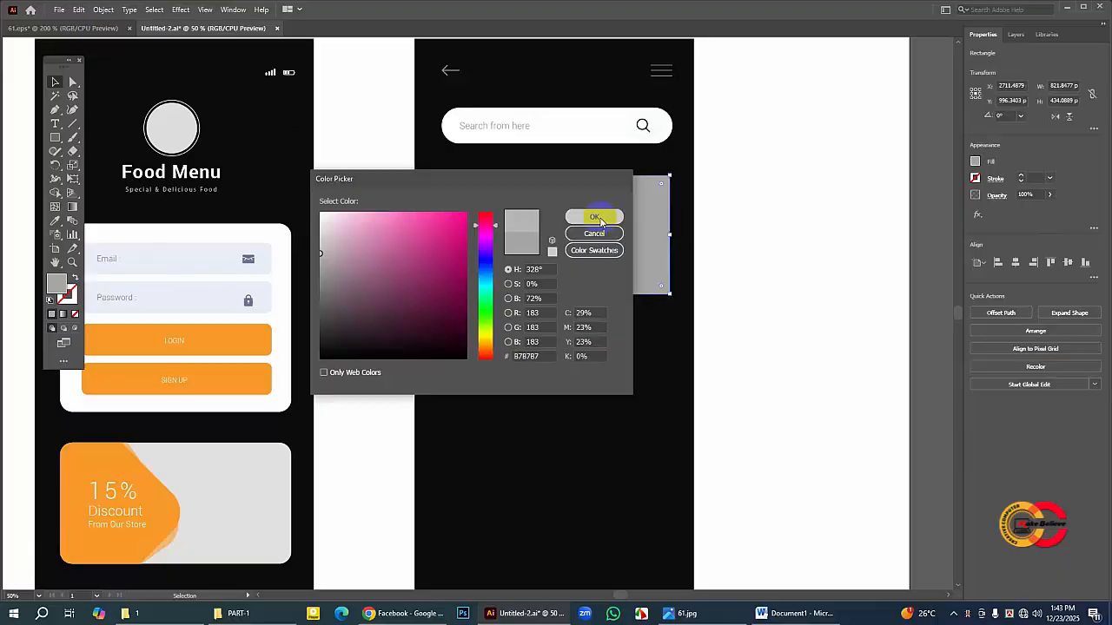
click(601, 219)
click(776, 255)
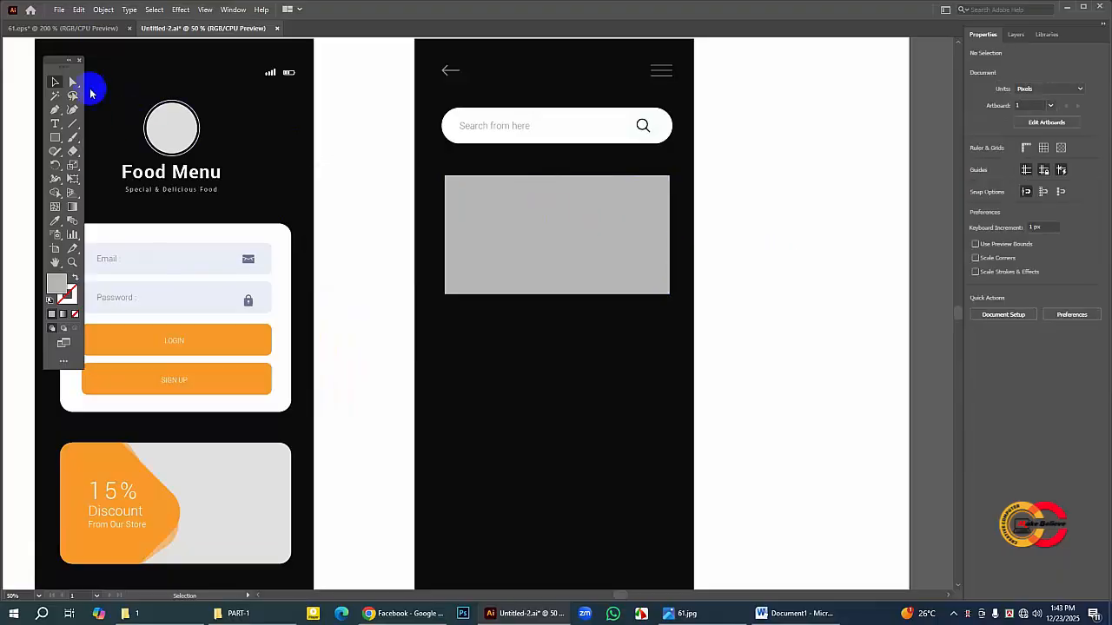
Step: Copy the upper "Food Category" heading and its divider line from 61.eps and paste them into Untitled-2
click(75, 28)
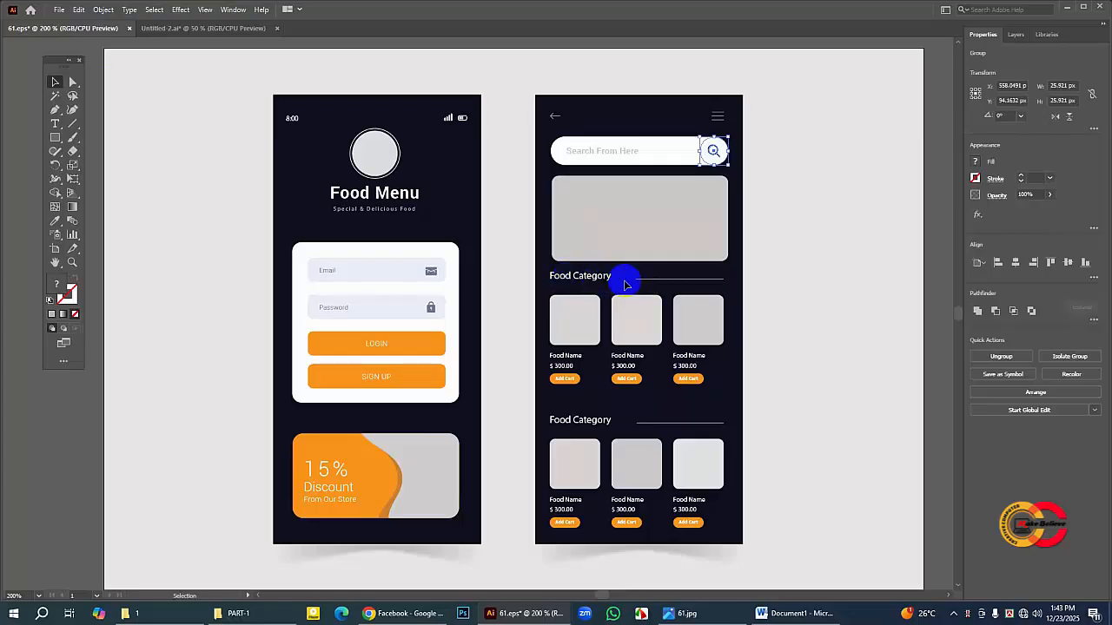
click(582, 278)
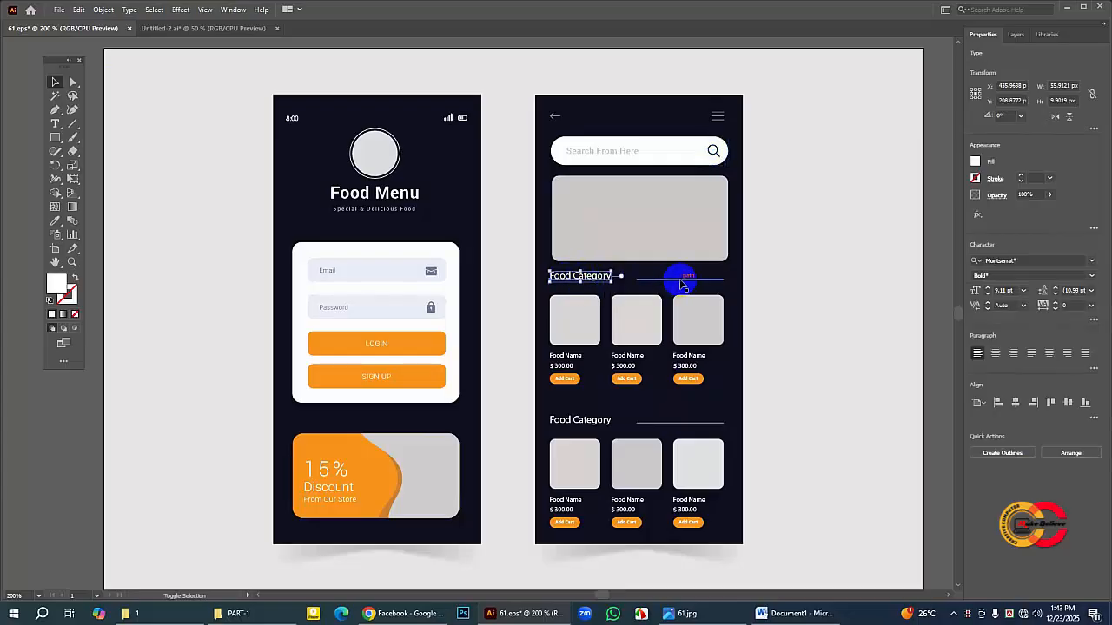
shift+click(682, 278)
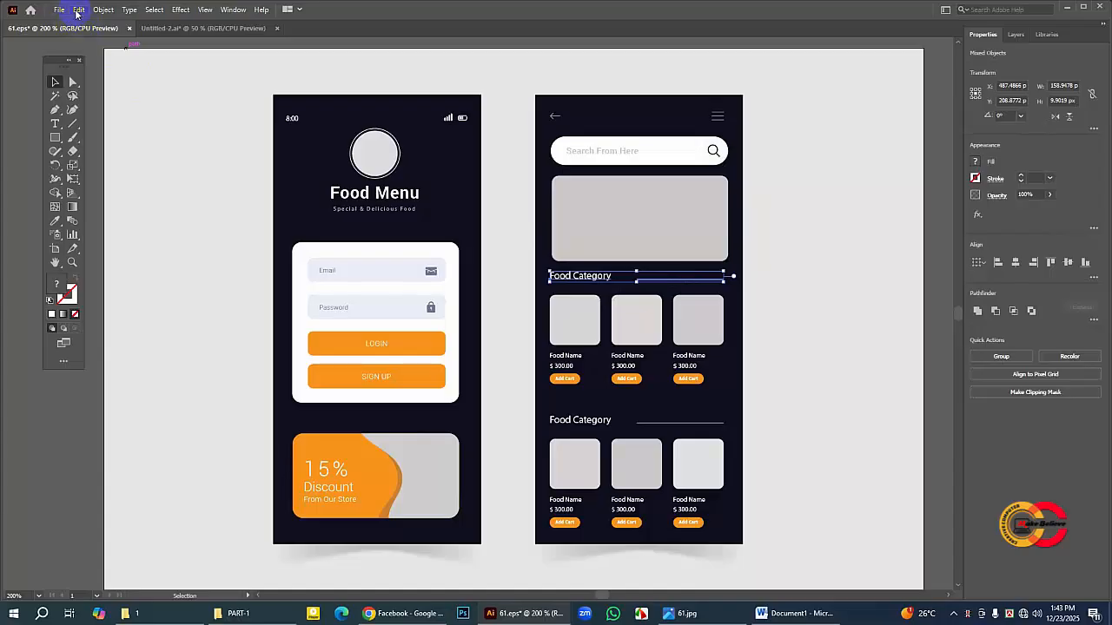
click(77, 14)
click(100, 63)
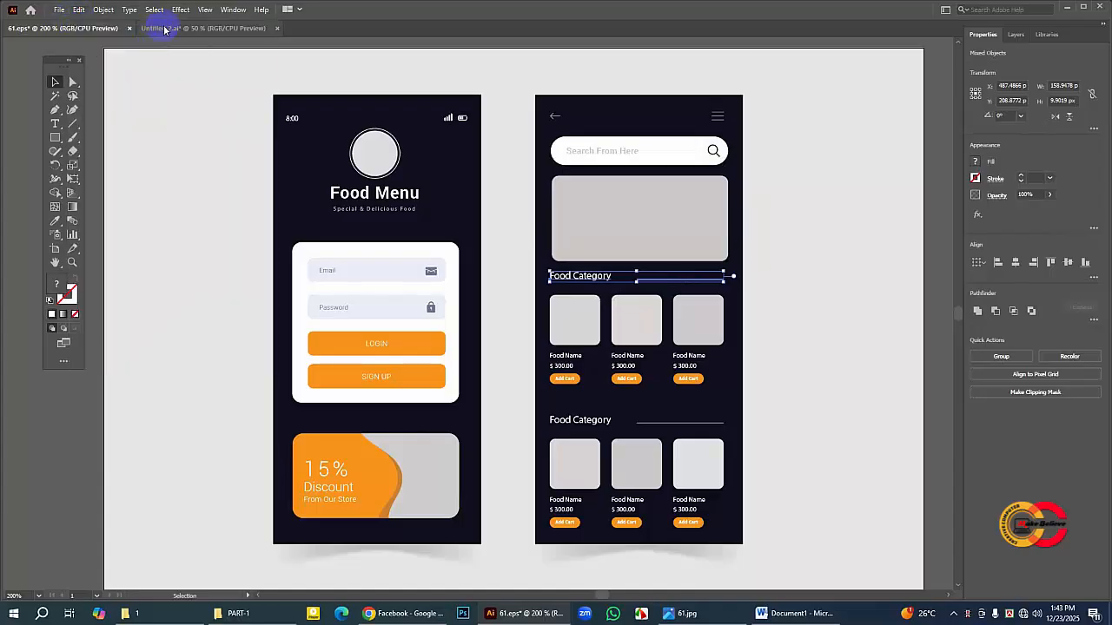
click(164, 28)
click(78, 10)
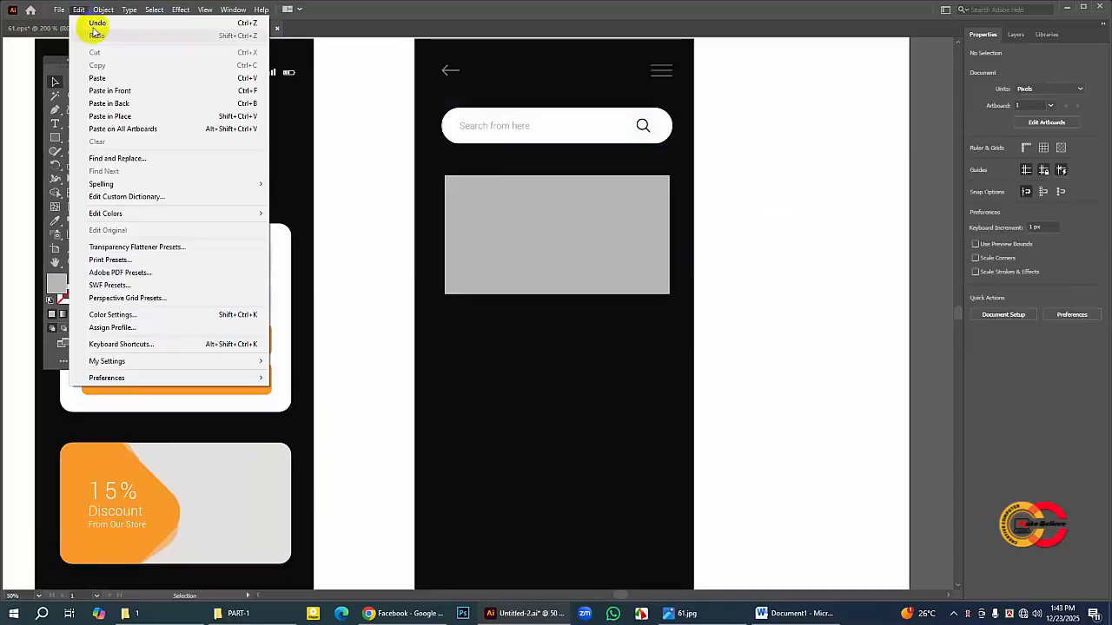
click(99, 78)
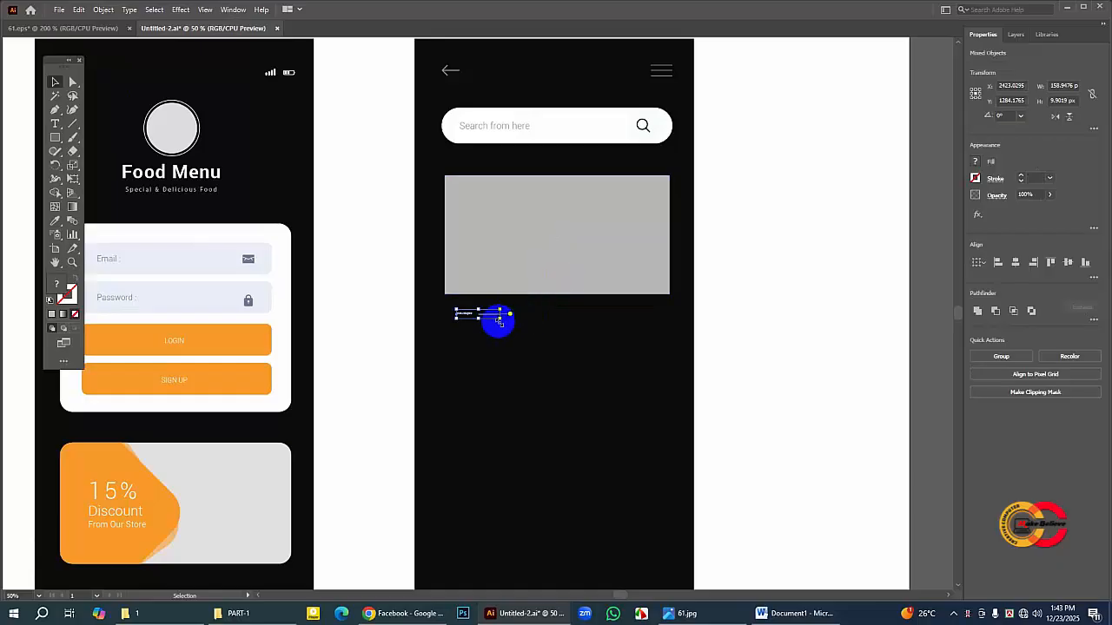
Step: Scale the pasted "Food Category" heading and line up to the banner's width just below it, with the text at about 47.6 pt
mouse_move(500, 321)
mouse_down()
mouse_move(670, 378)
mouse_move(497, 318)
mouse_up()
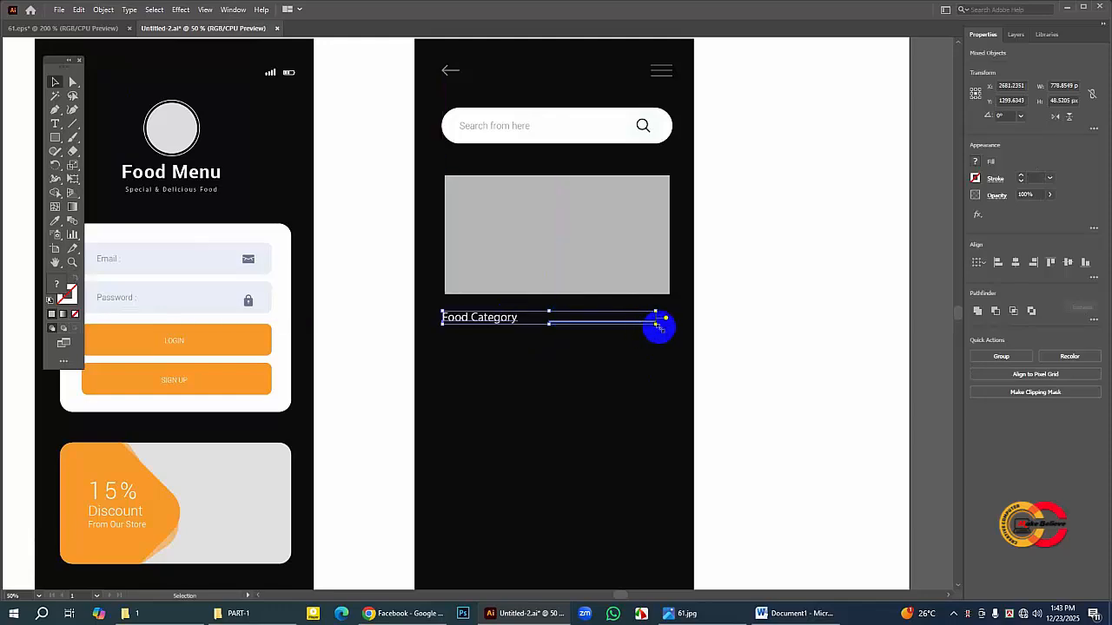
drag(657, 325, 670, 330)
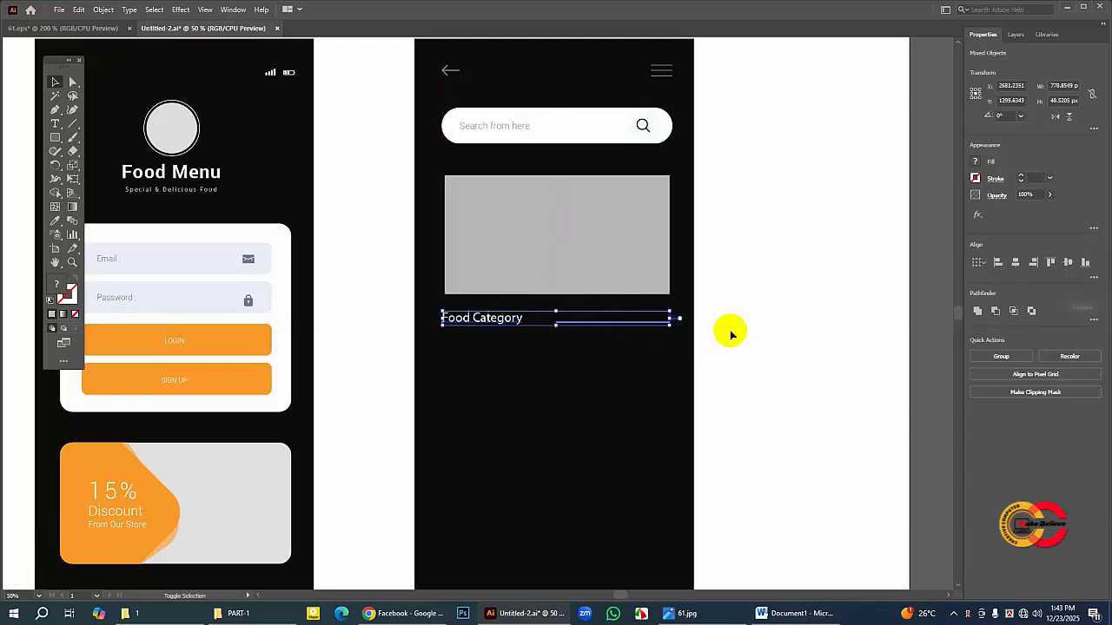
click(588, 316)
click(460, 317)
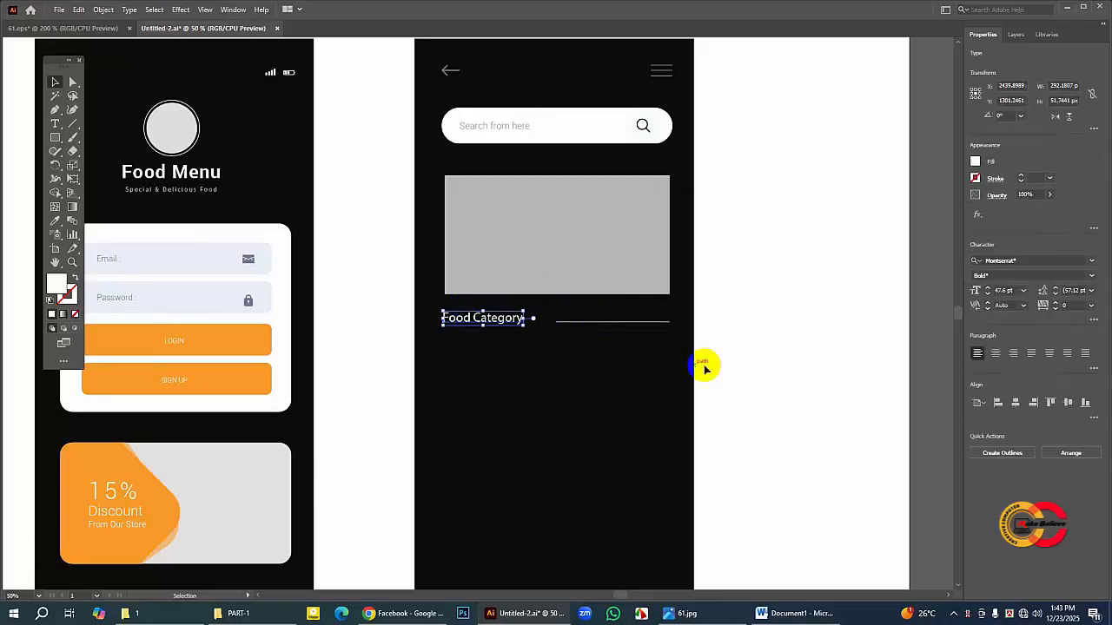
click(803, 354)
Step: Draw a white square about 188 × 188 px below the "Food Category" heading, aligned with its left edge, and slightly round its corners
click(55, 264)
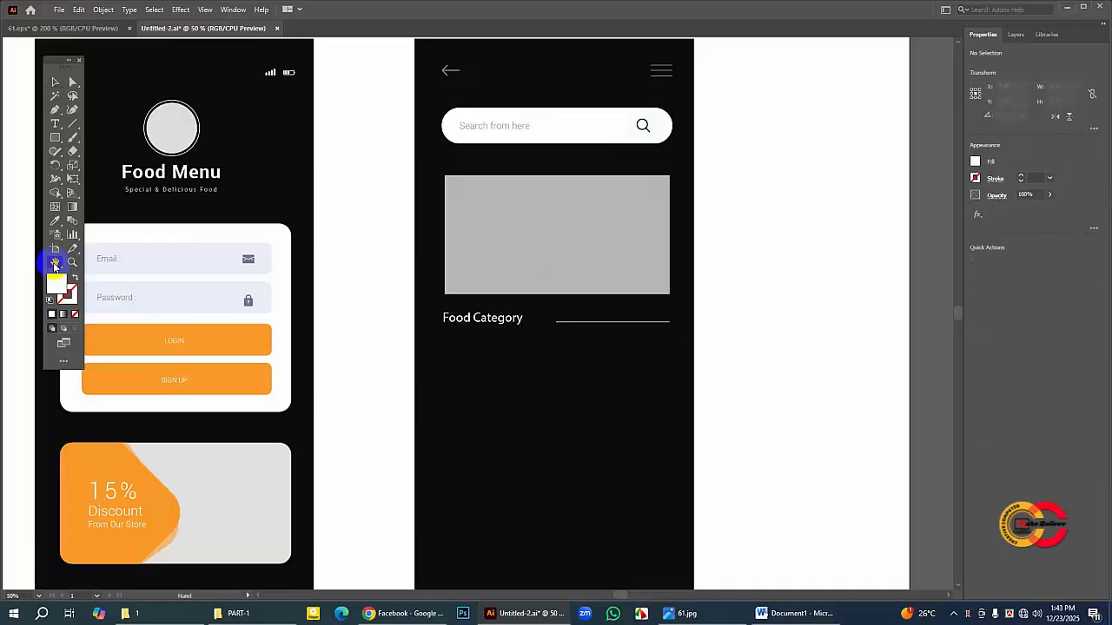
drag(478, 409, 459, 330)
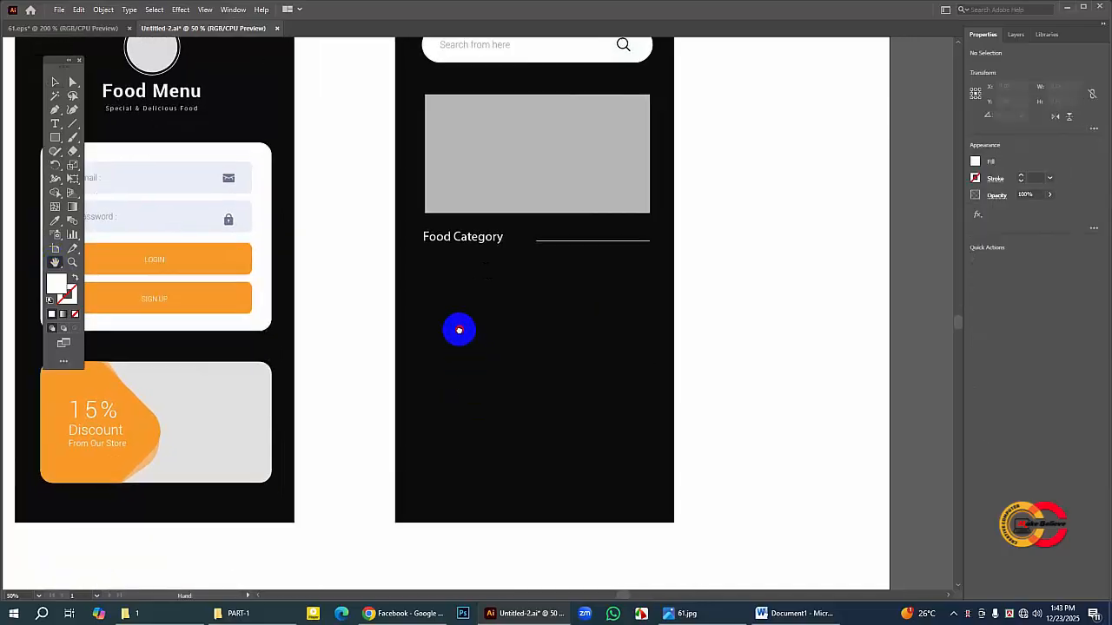
click(78, 28)
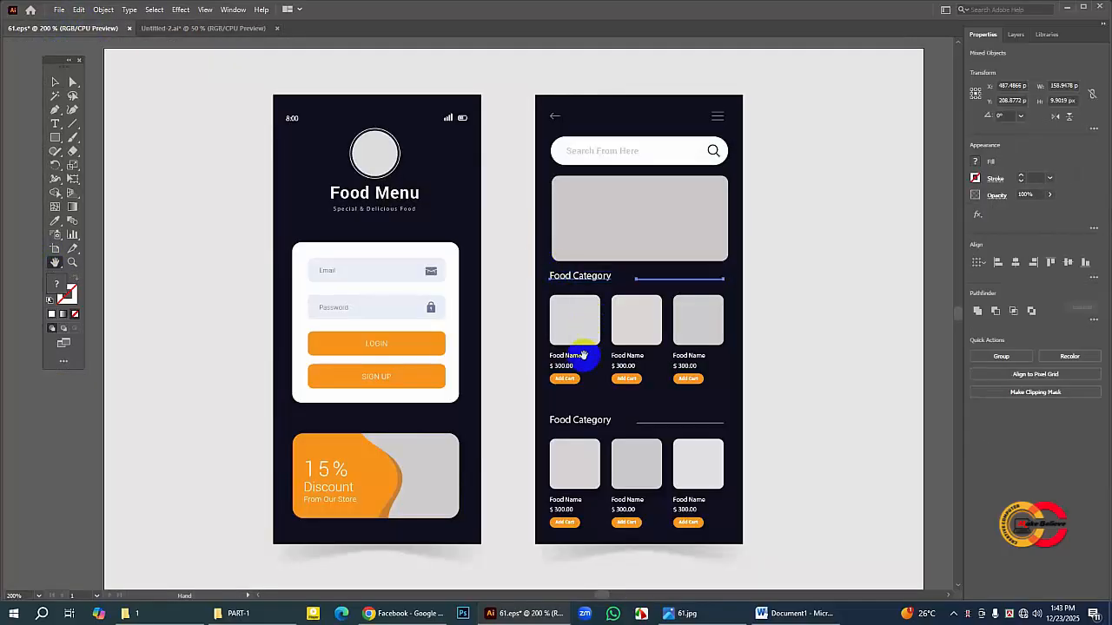
click(55, 83)
click(565, 339)
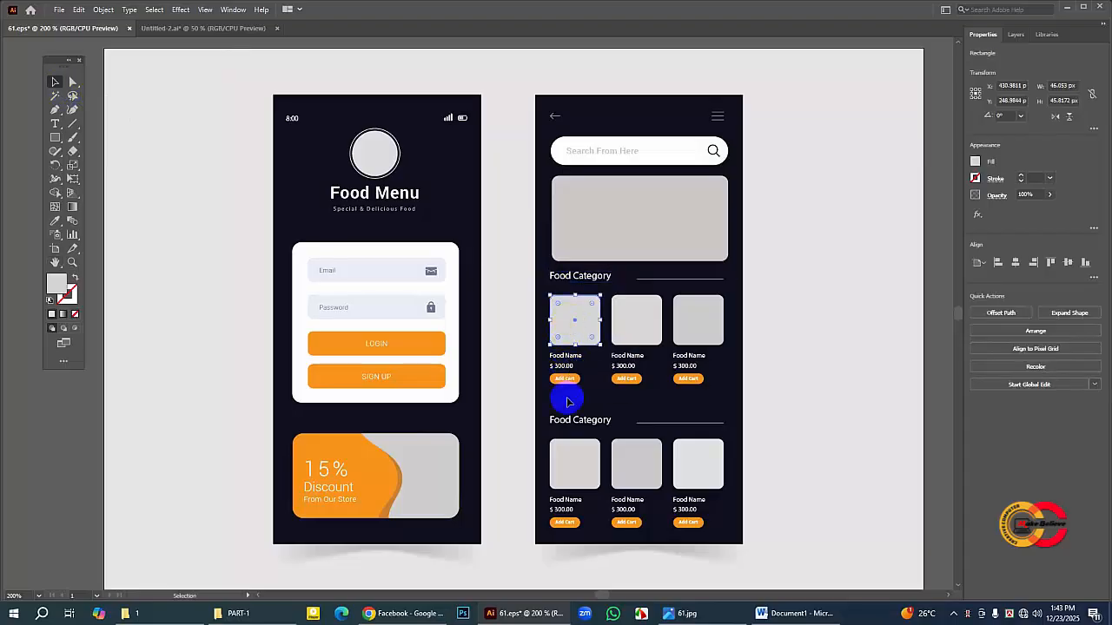
click(770, 335)
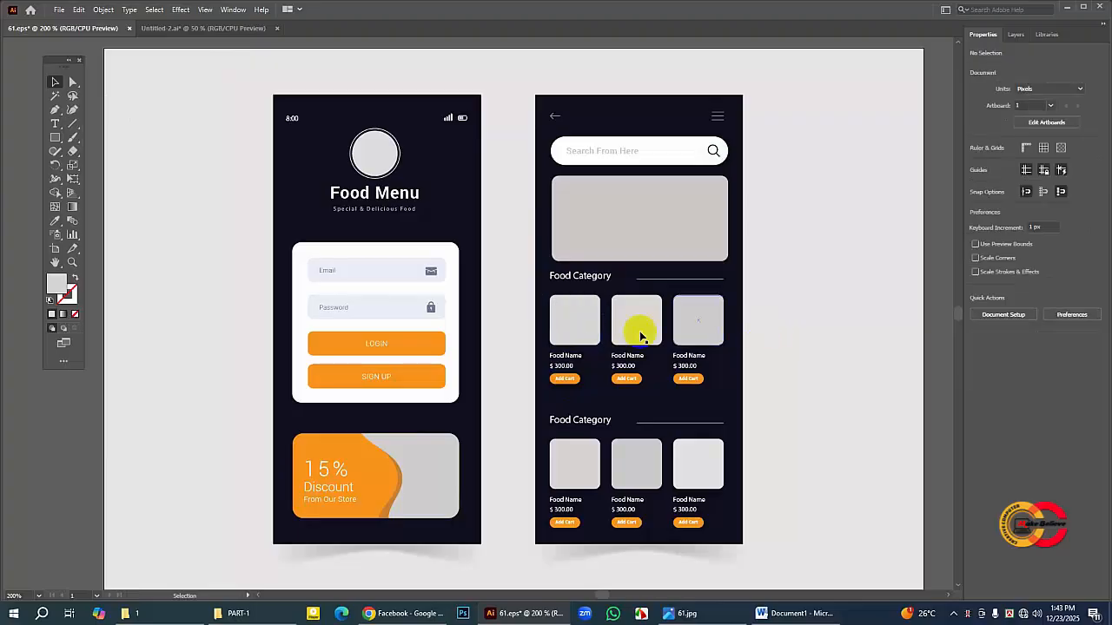
click(208, 28)
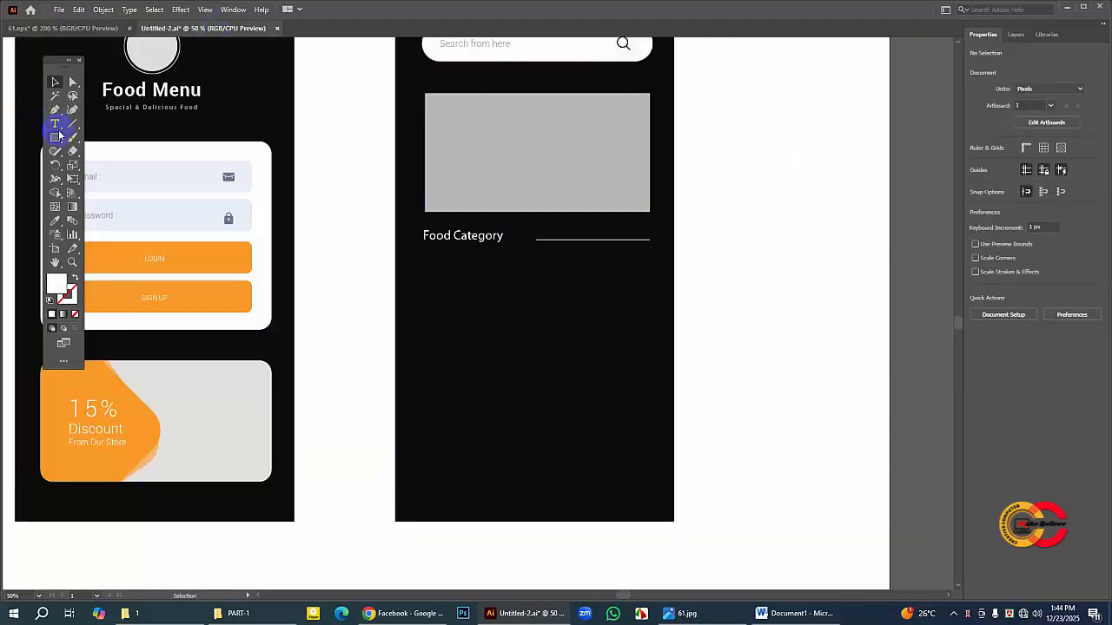
drag(54, 136, 95, 140)
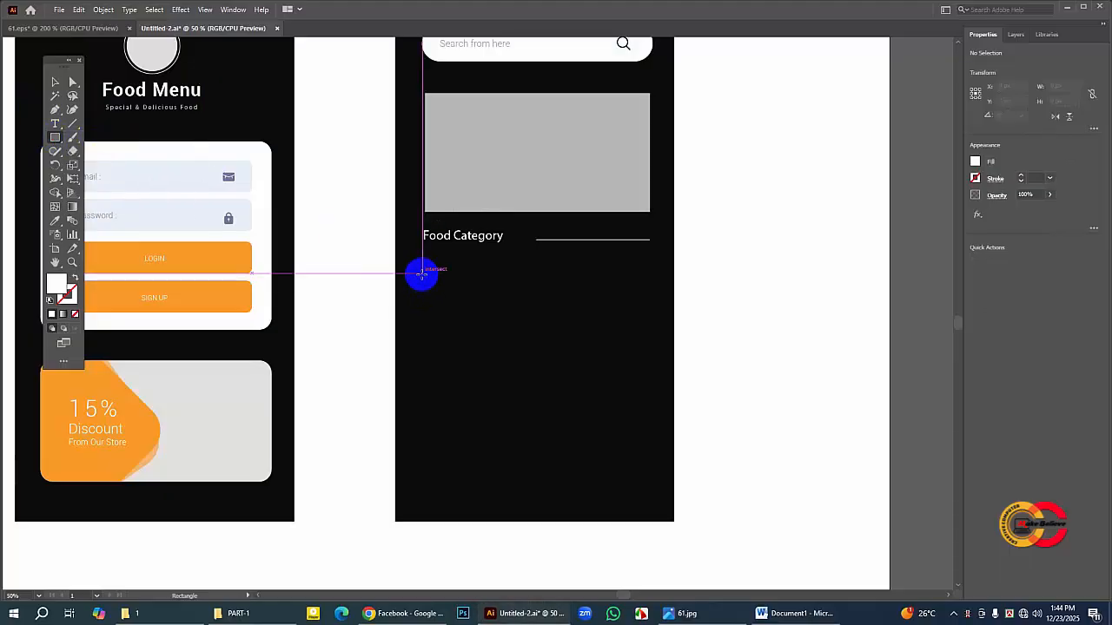
drag(422, 274, 473, 324)
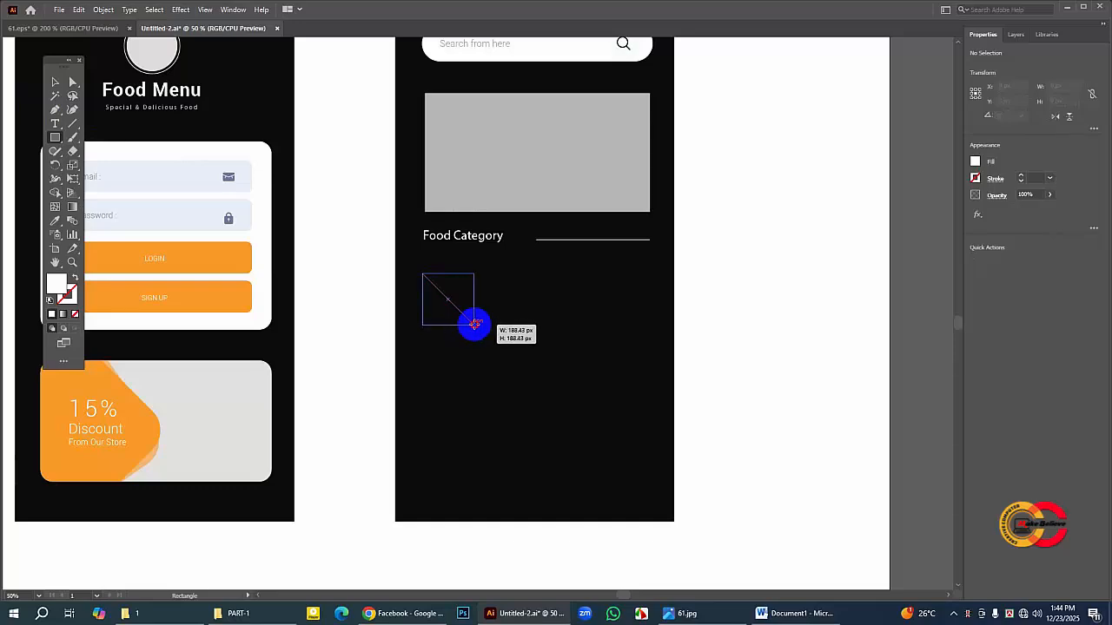
drag(473, 324, 473, 324)
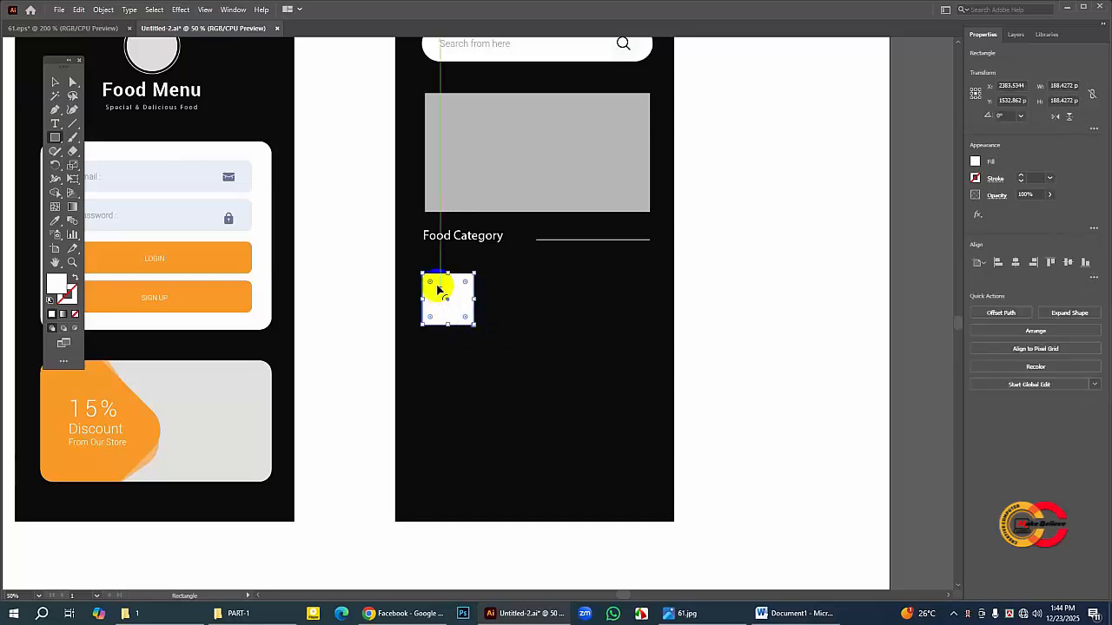
drag(431, 283, 426, 282)
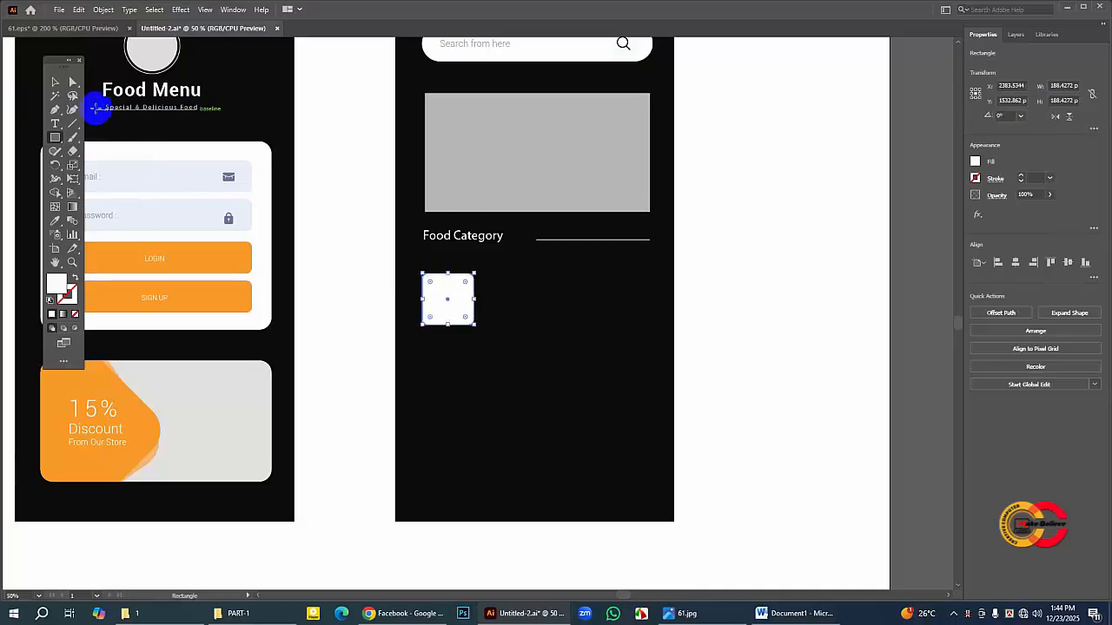
Step: Move the white square slightly up towards the "Food Category" heading
click(55, 82)
click(498, 313)
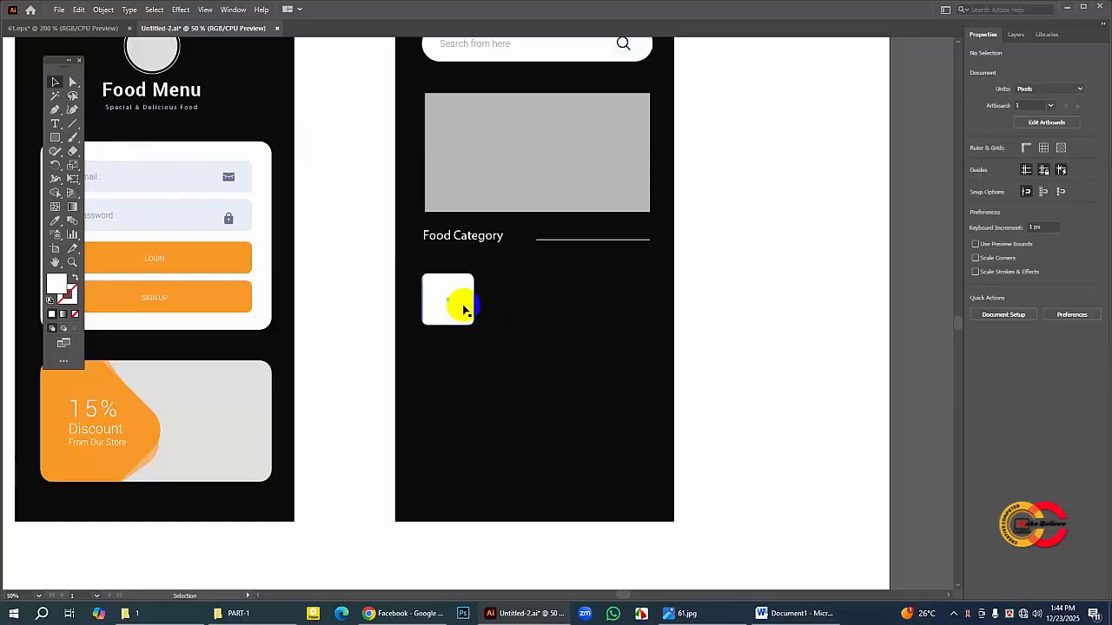
drag(463, 312, 464, 306)
click(504, 310)
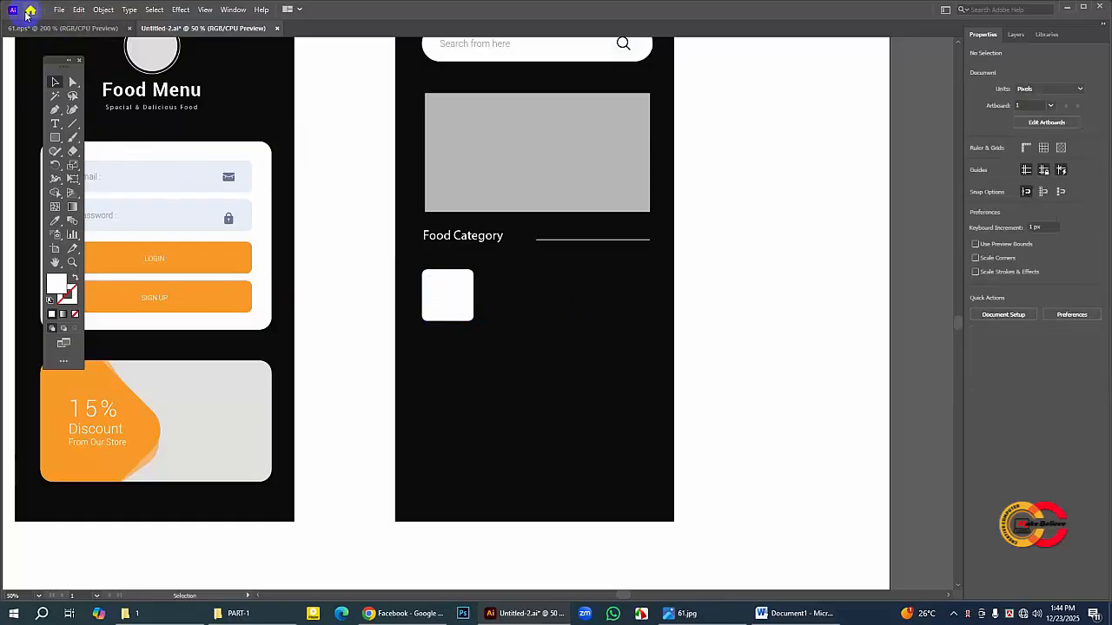
Step: Copy the first card's "Food Name", "$ 300.00" and "Add Cart" elements from 61.eps and paste them into Untitled-2
click(69, 28)
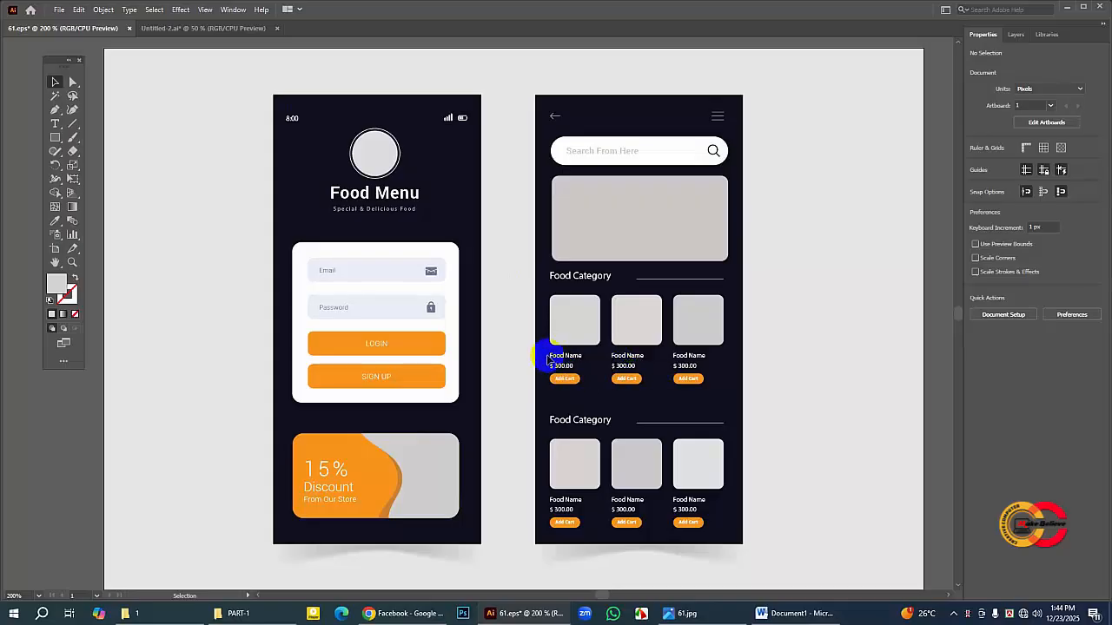
drag(545, 356, 591, 388)
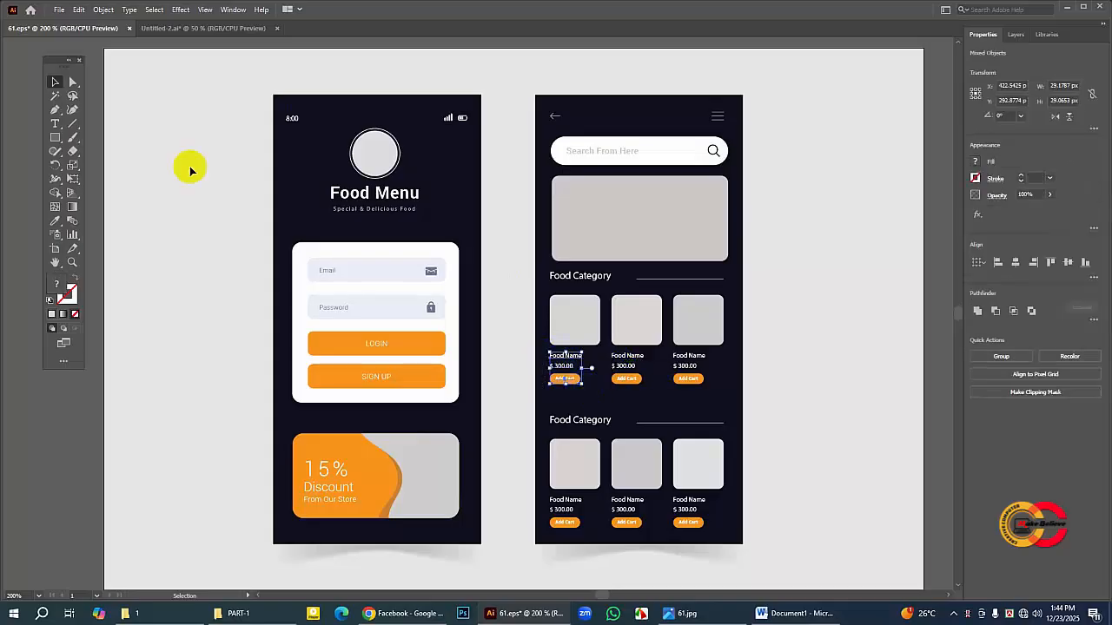
click(78, 9)
click(87, 53)
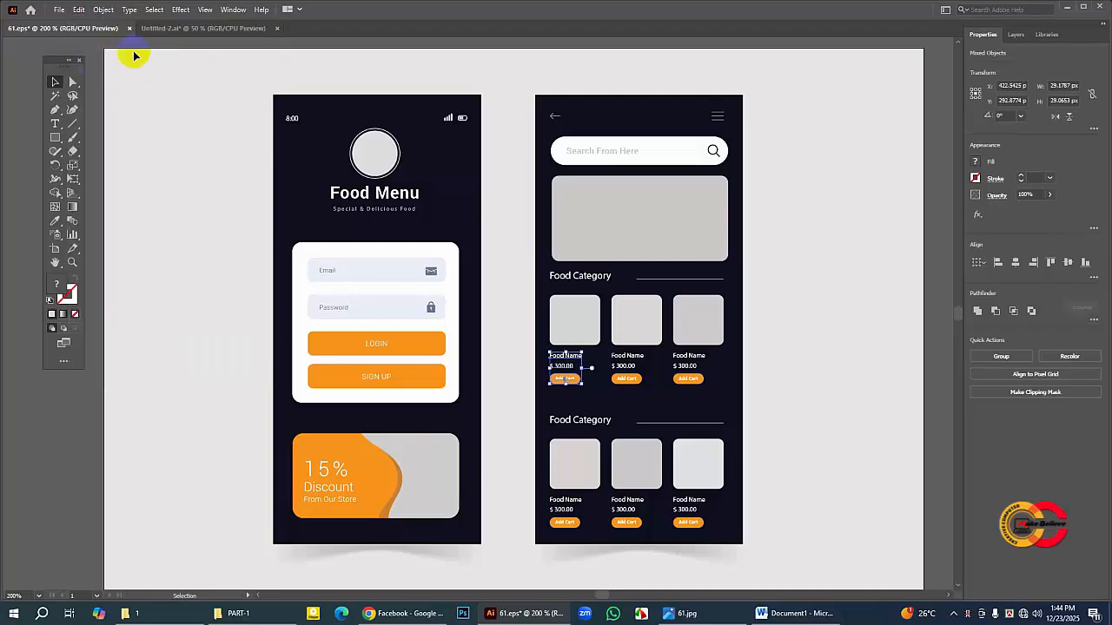
click(185, 31)
click(78, 9)
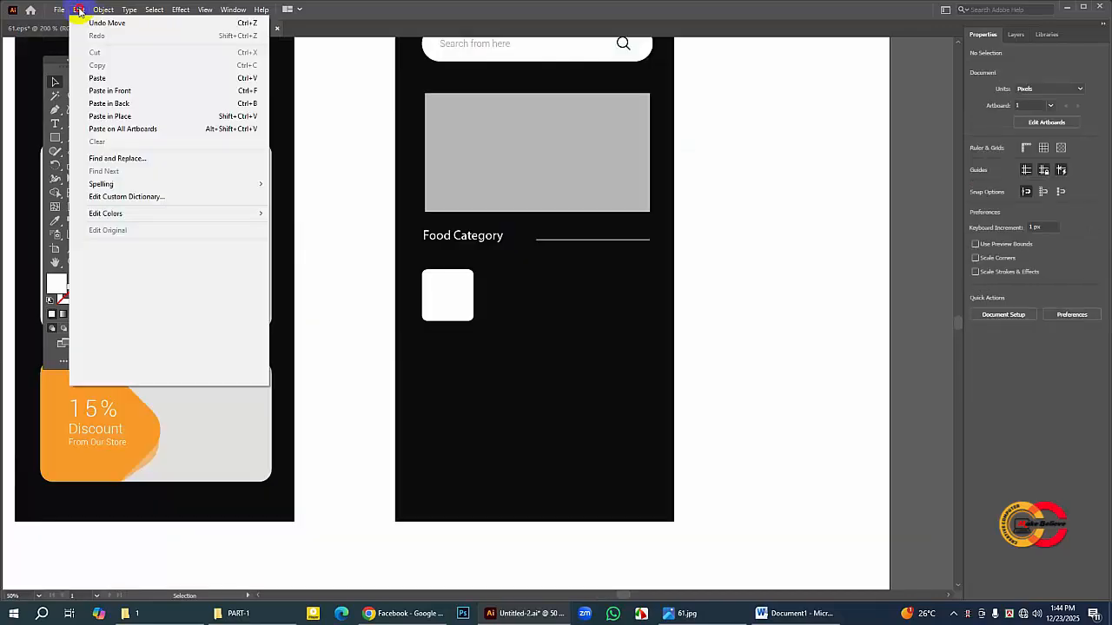
click(101, 78)
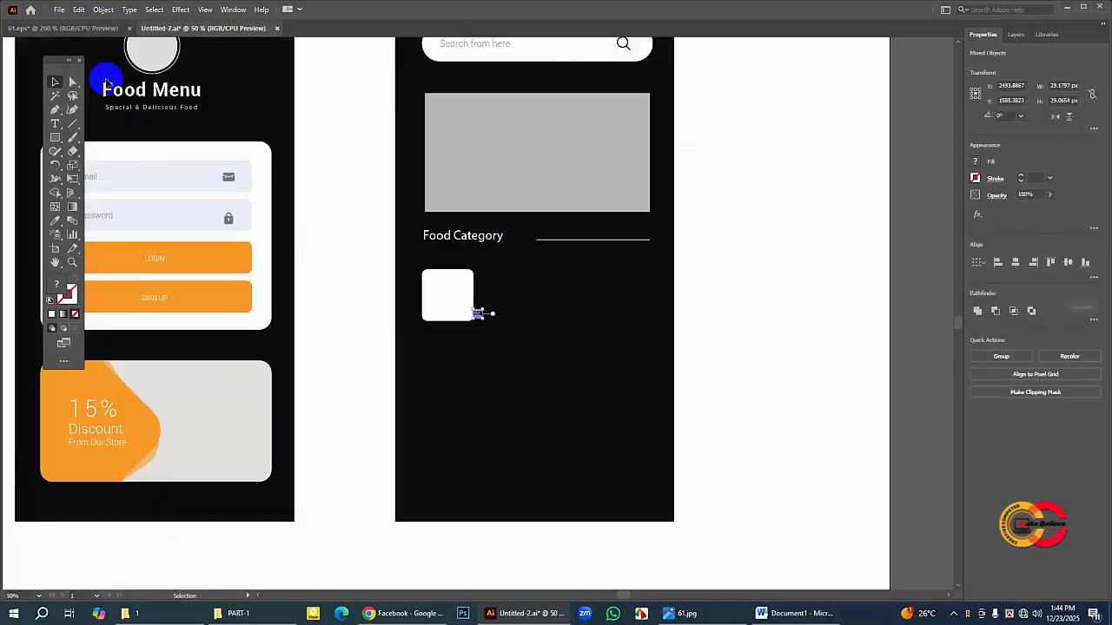
Step: Scale the pasted food name, price and Add Cart block to about 125 × 125 px and place it just below the white square
drag(502, 323, 478, 338)
drag(451, 337, 484, 374)
click(494, 337)
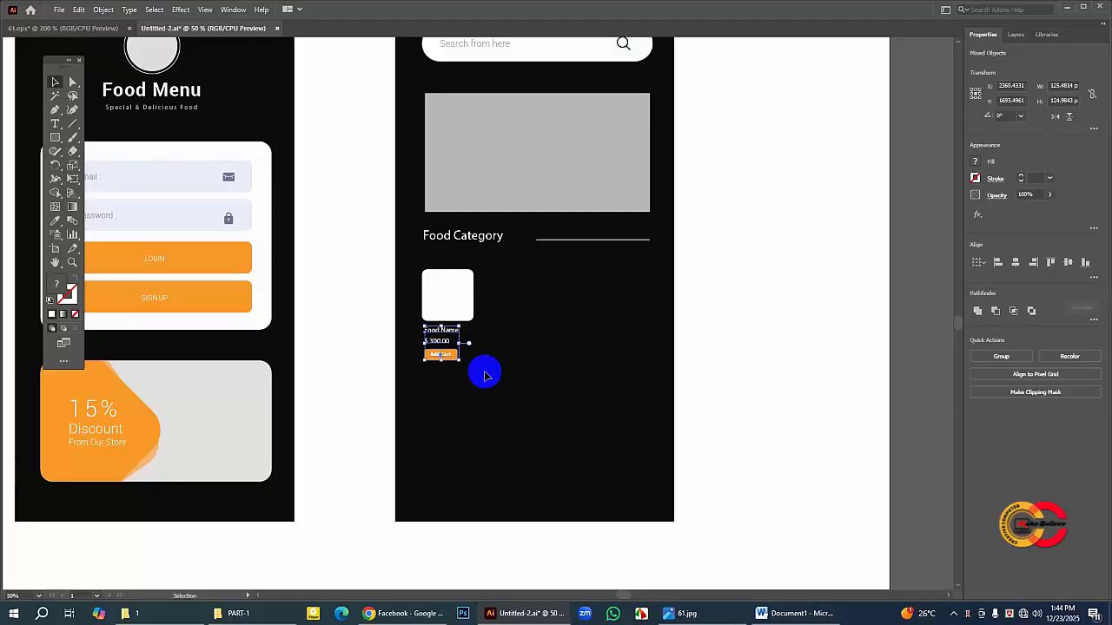
click(484, 375)
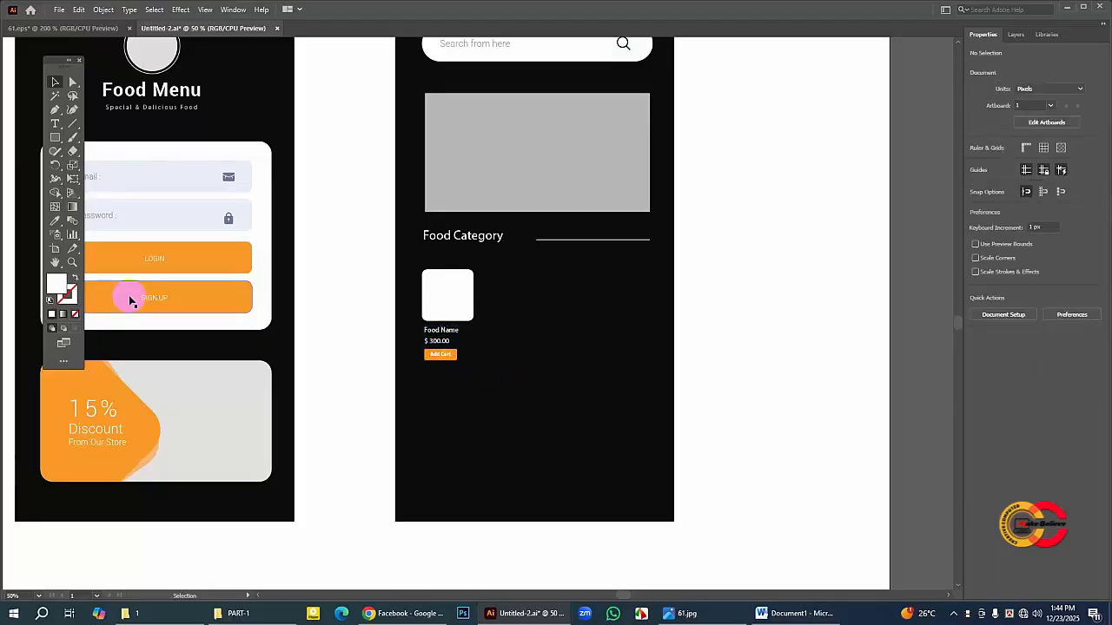
Step: Examine the food name, price and Add Cart elements up close and compare them with the first food card in 61.eps
click(73, 261)
click(463, 338)
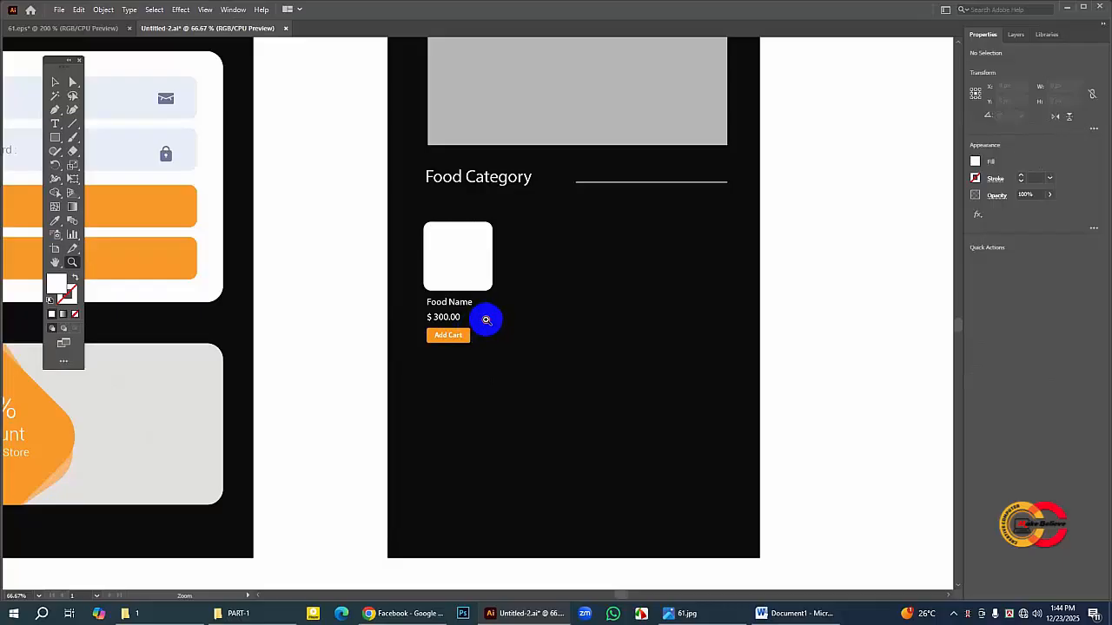
click(486, 320)
click(54, 84)
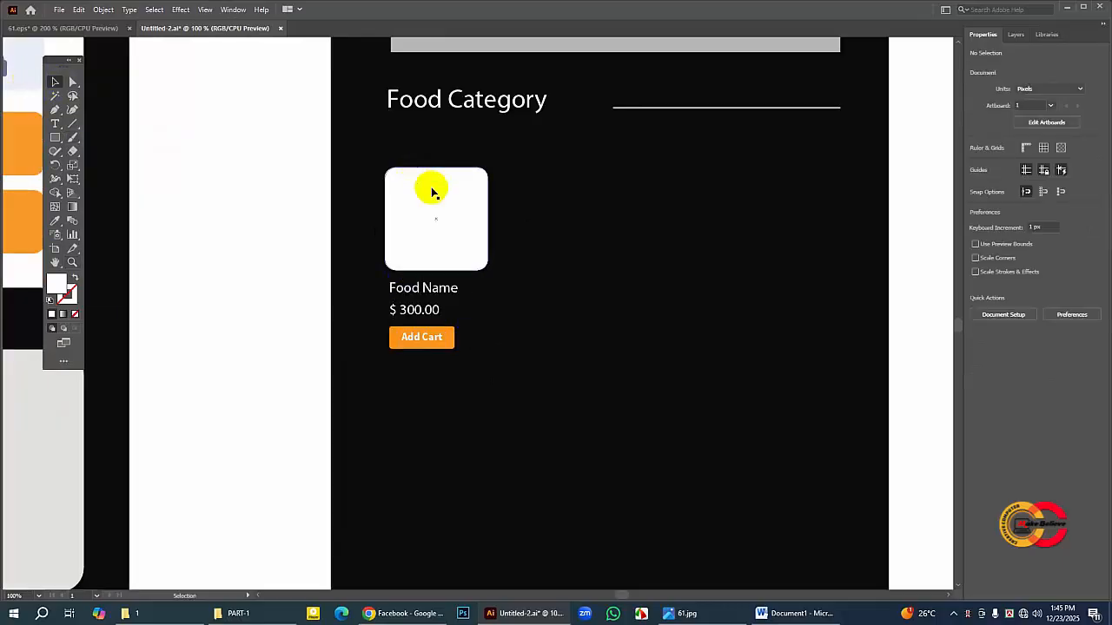
click(520, 202)
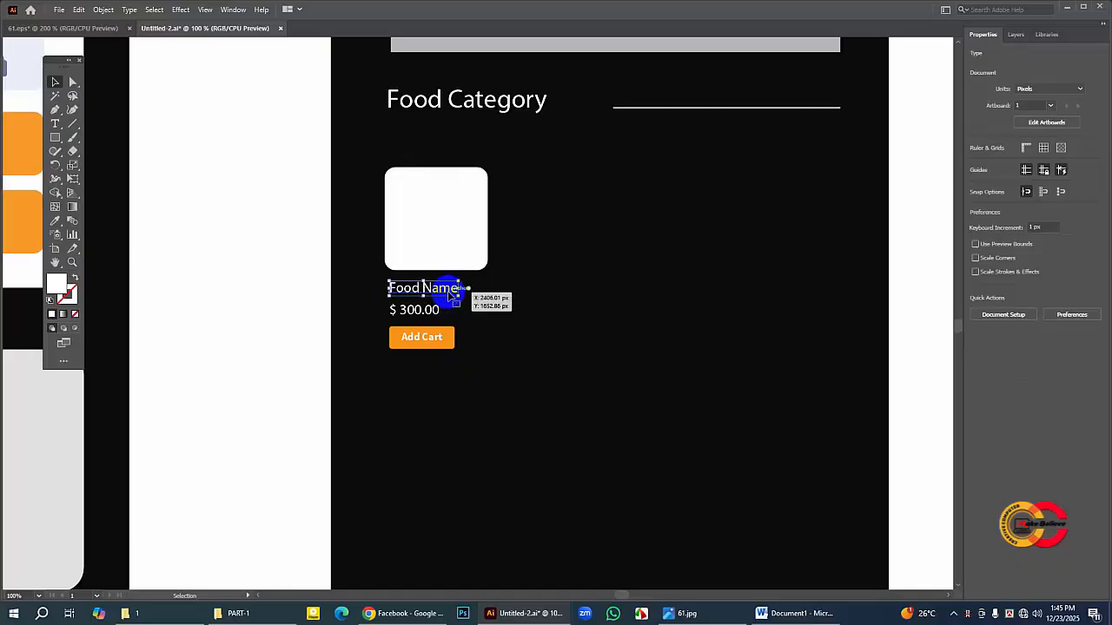
click(452, 295)
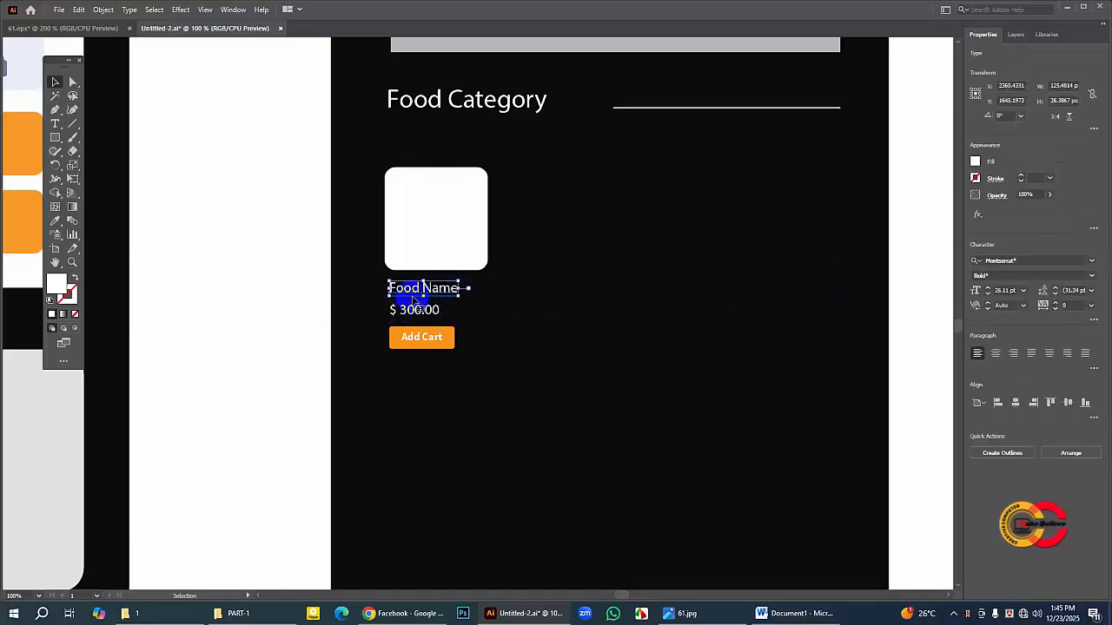
click(485, 297)
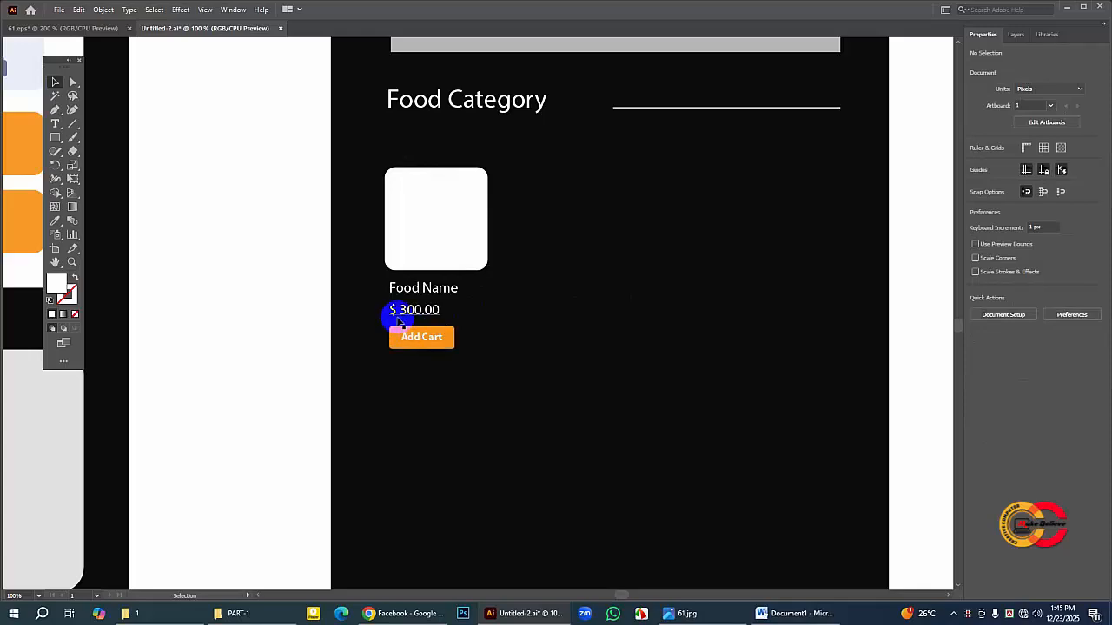
click(398, 322)
click(501, 338)
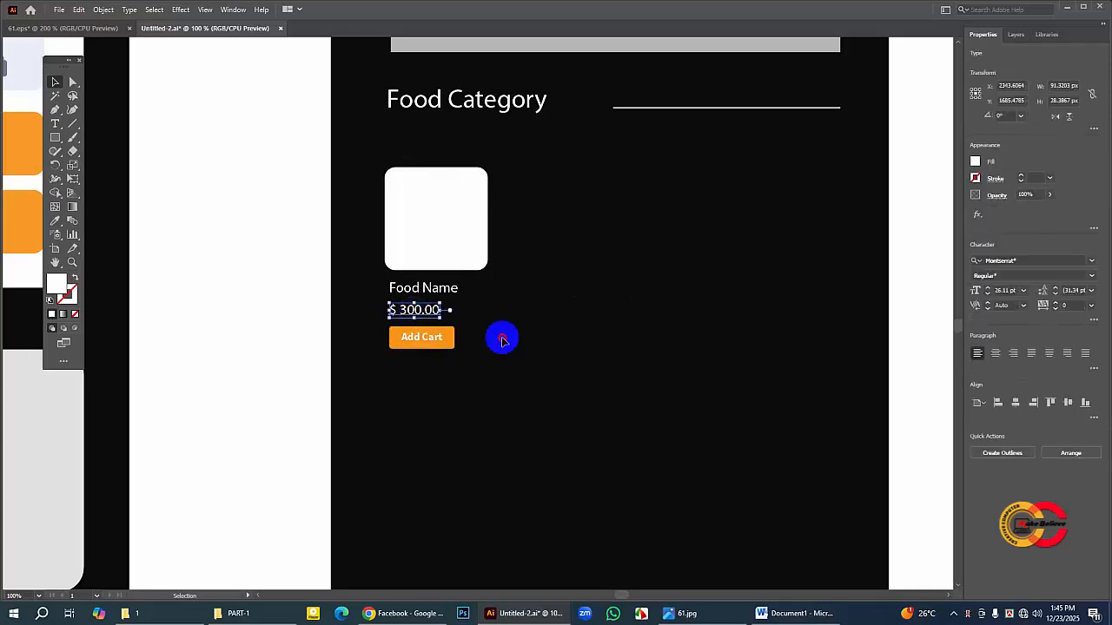
click(450, 342)
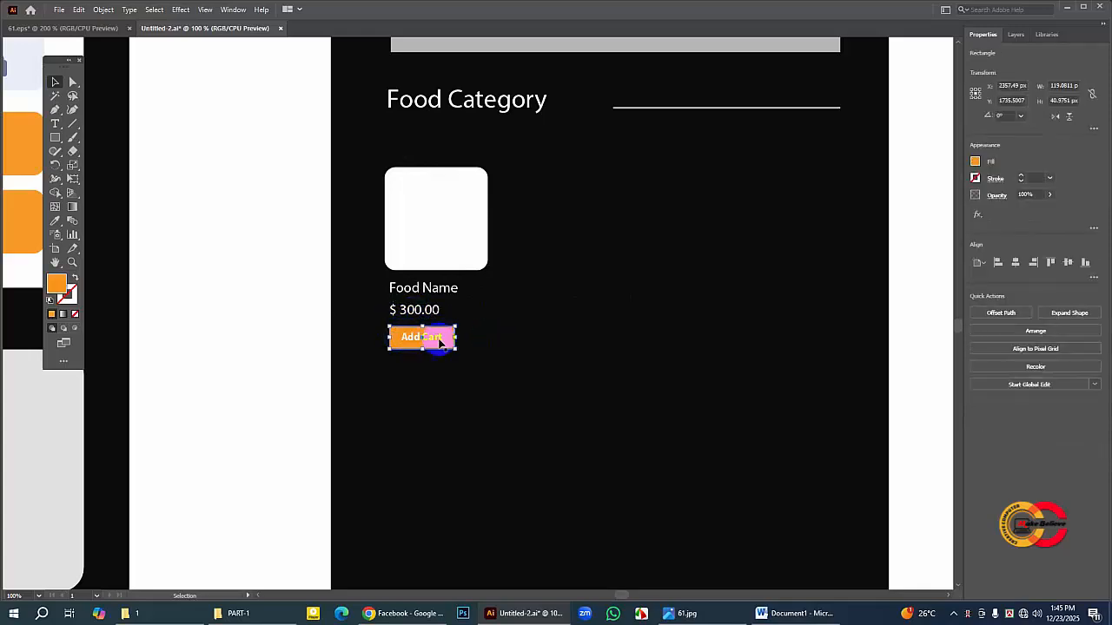
click(508, 344)
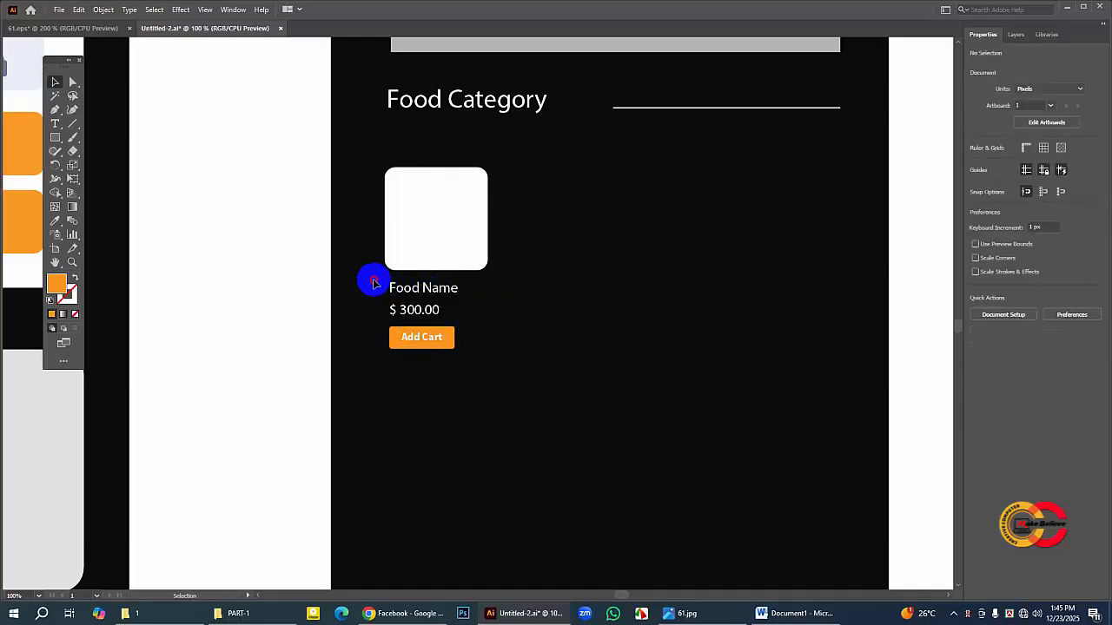
drag(374, 283, 478, 350)
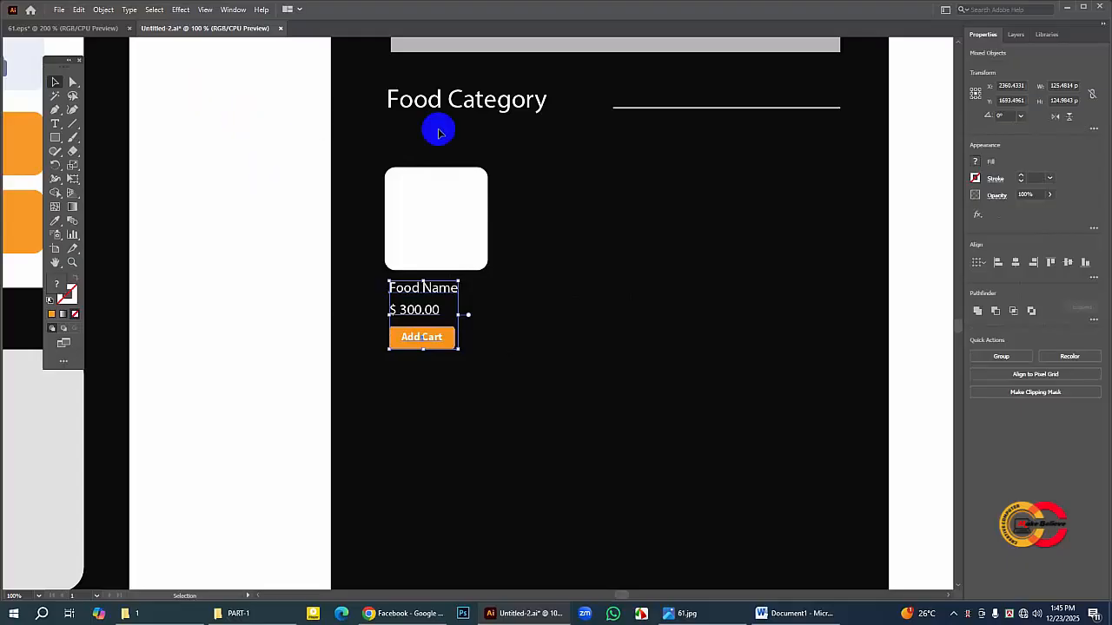
click(439, 132)
click(90, 29)
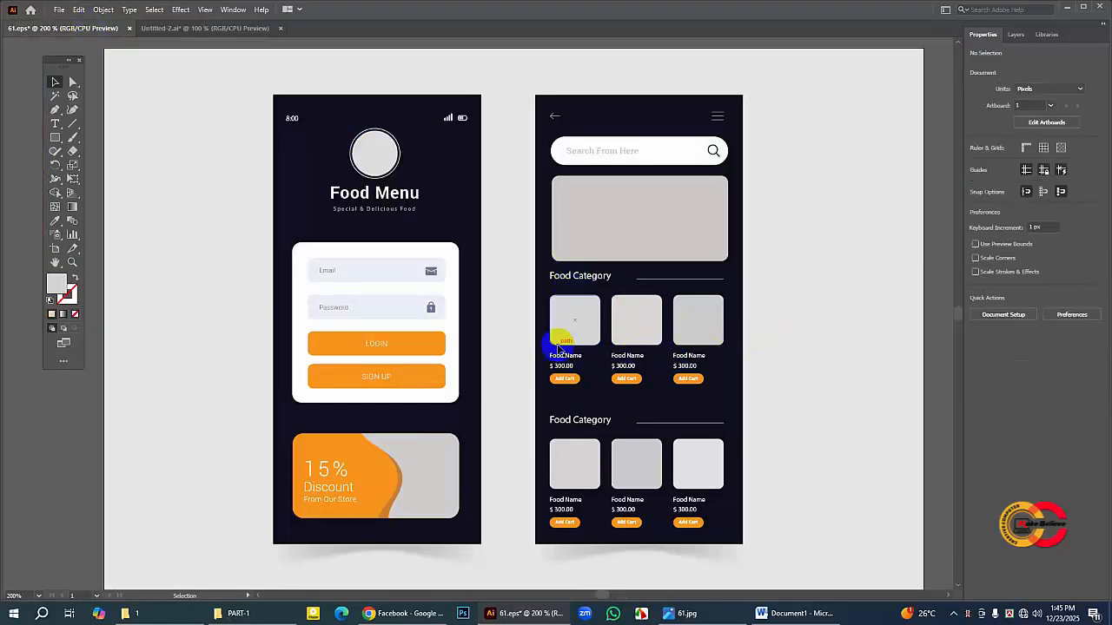
click(196, 31)
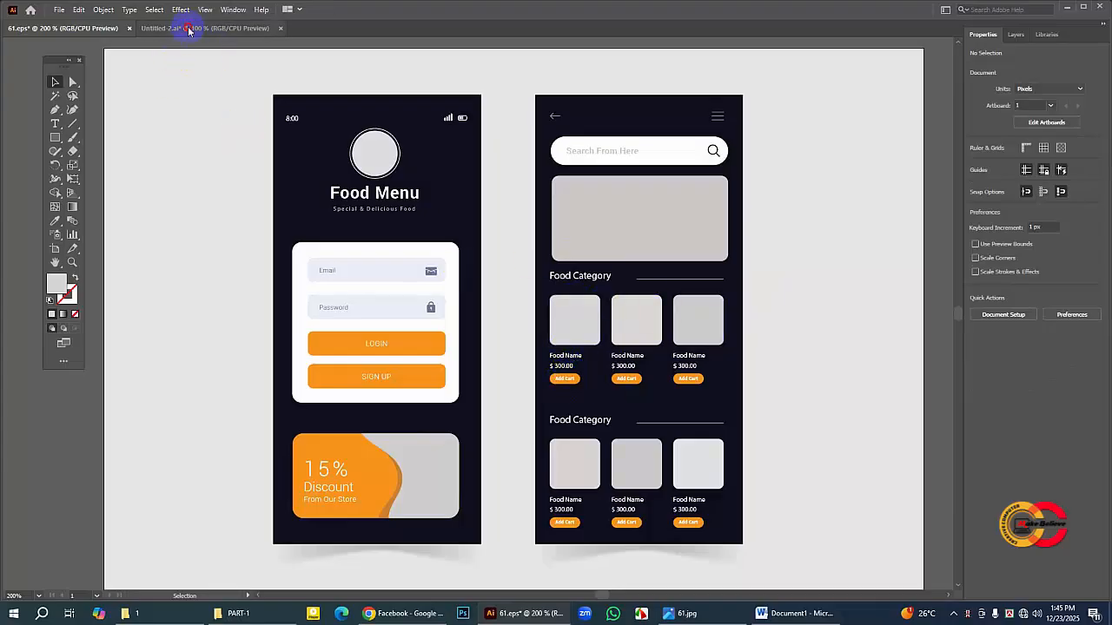
click(189, 27)
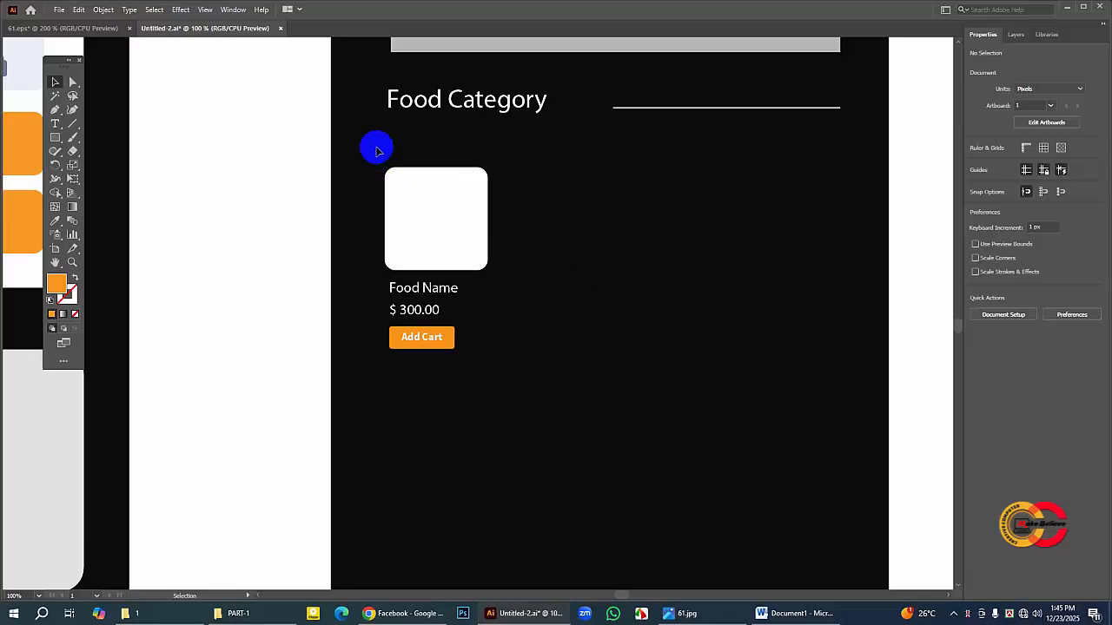
Step: Shift the square with its food name, price and Add Cart button about 10 px right to line up with the banner's left edge
key(ctrl+minus)
key(ctrl+minus)
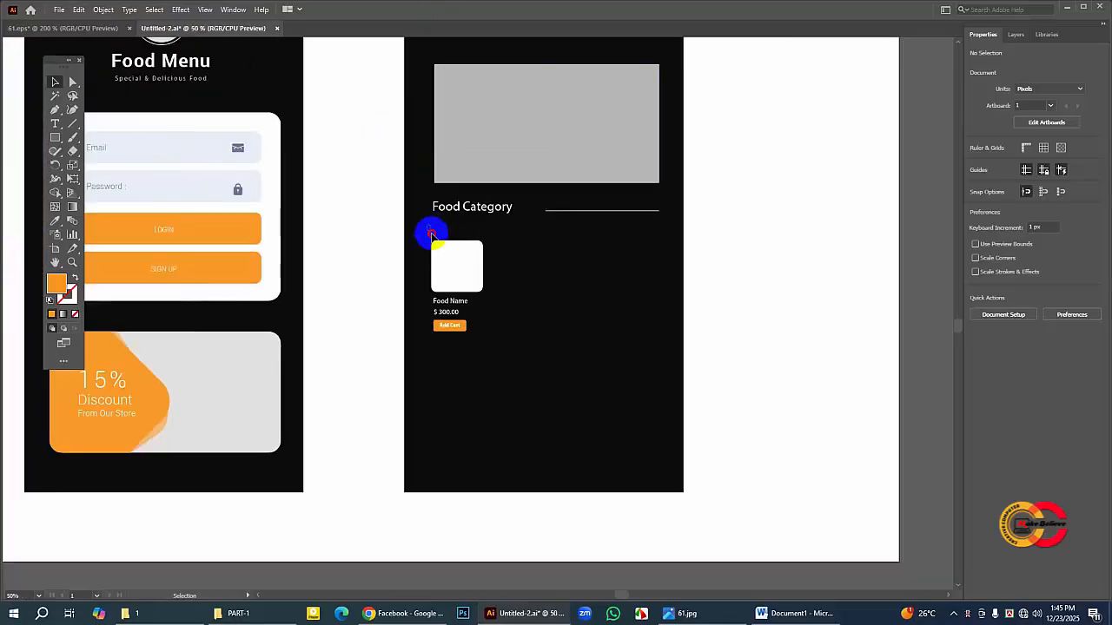
drag(430, 233, 513, 366)
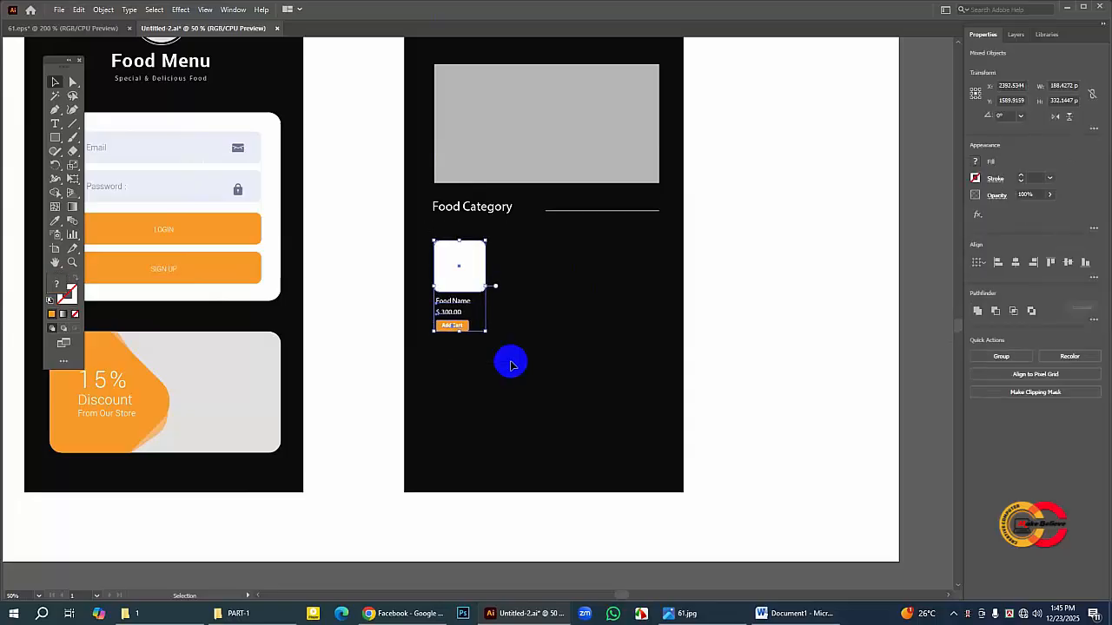
click(512, 365)
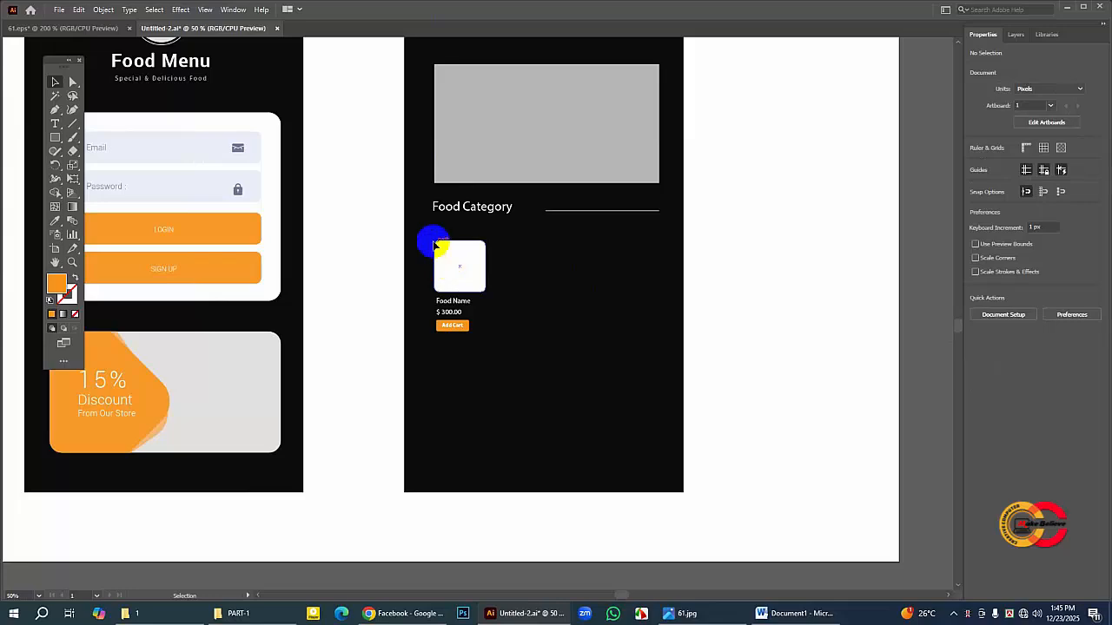
Step: Tighten the card's spacing by moving the price up about 5 px and the Add Cart button up about 13 px
click(464, 310)
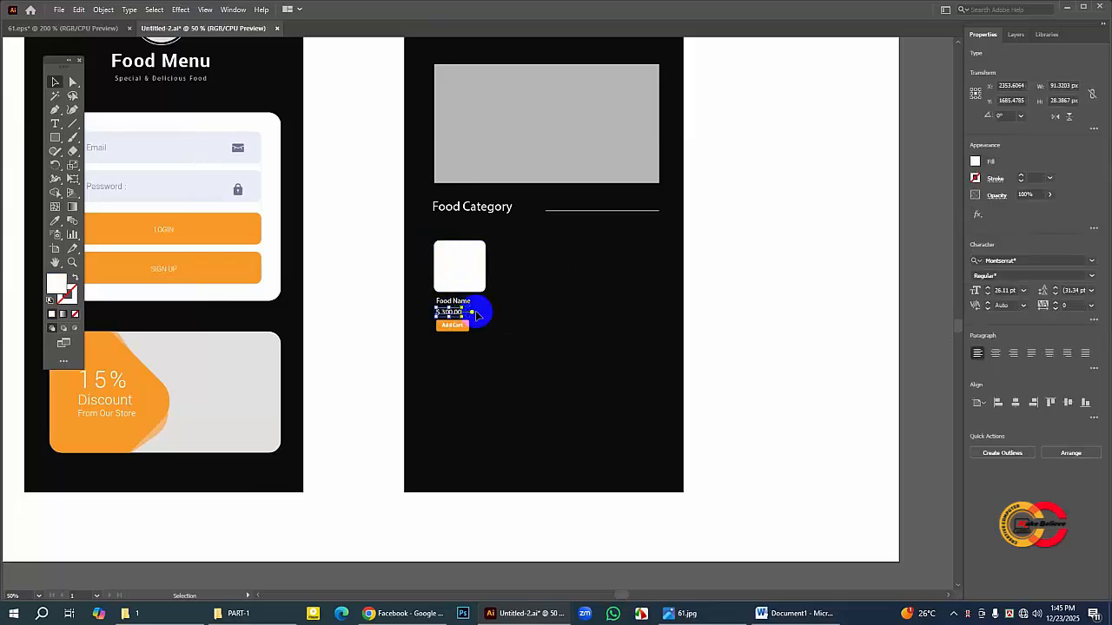
key(ctrl+plus)
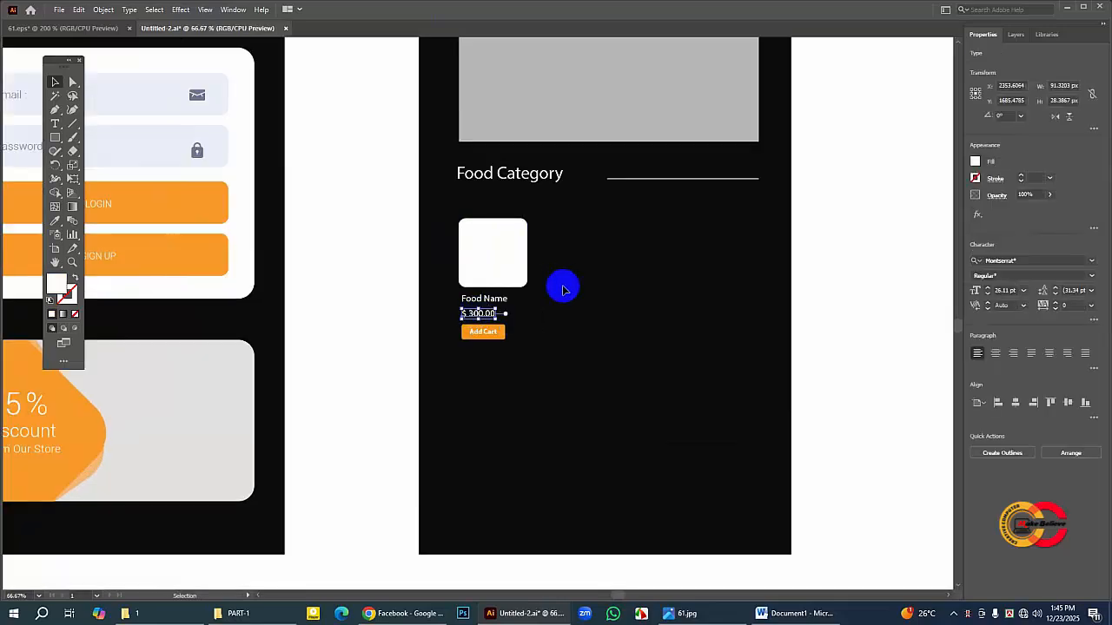
click(582, 323)
click(489, 315)
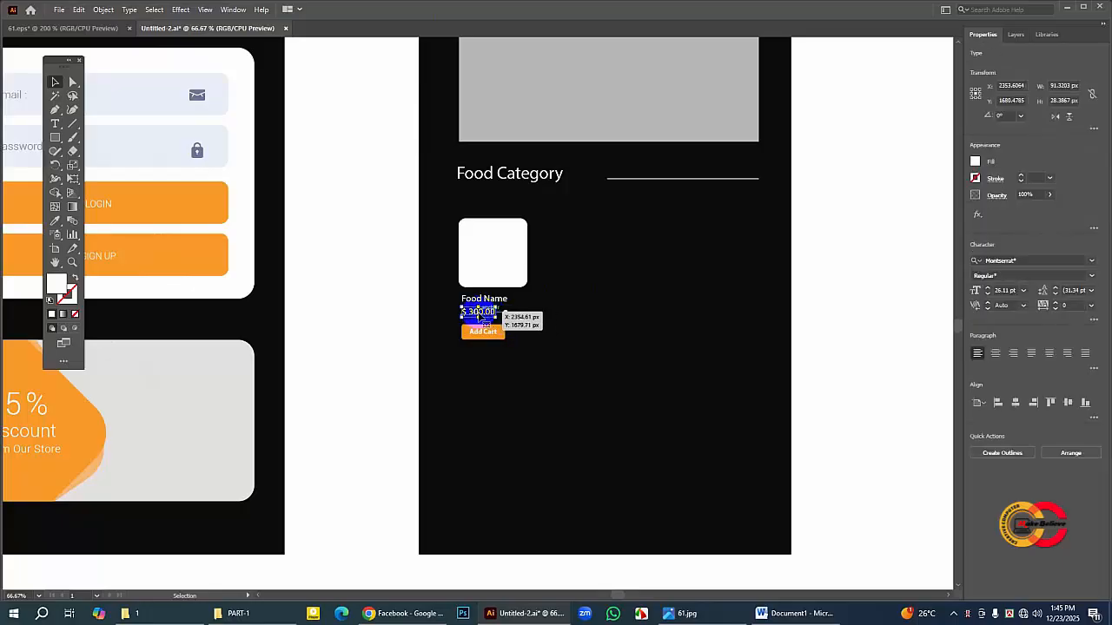
click(513, 375)
drag(451, 323, 511, 345)
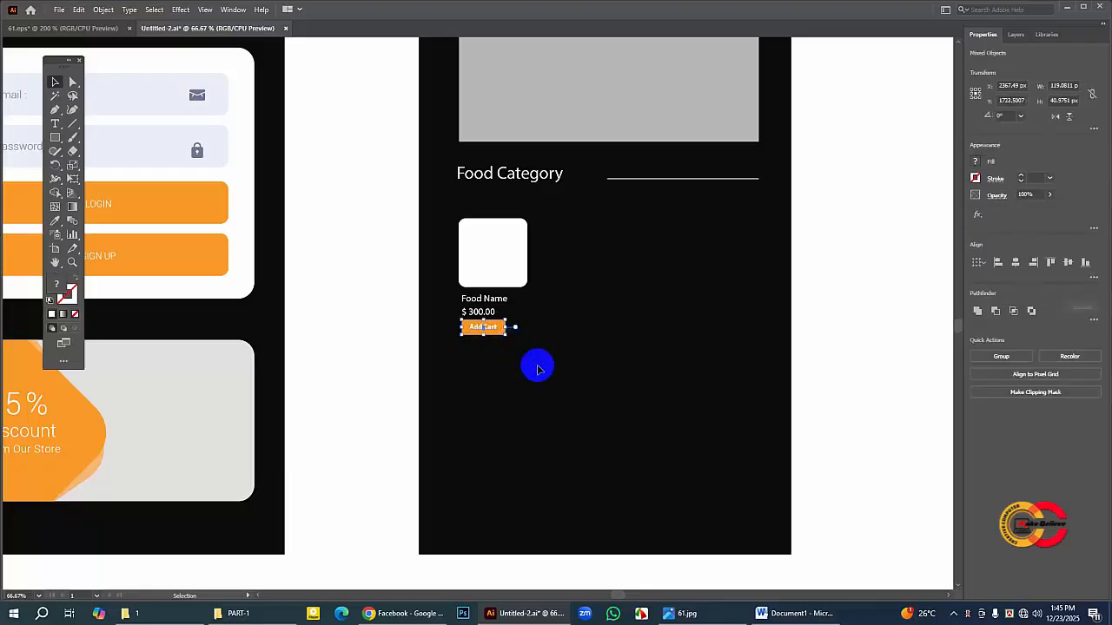
click(530, 330)
Step: Enlarge the card's white square proportionally to about 198 × 198 px from its upper-left corner
click(519, 276)
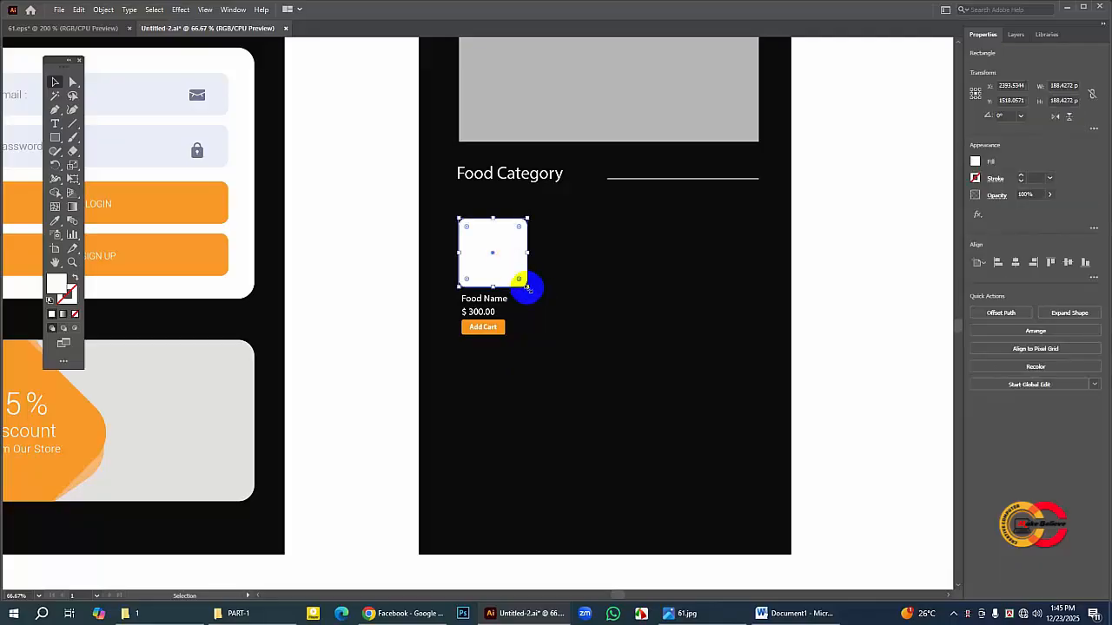
drag(526, 287, 533, 293)
click(596, 310)
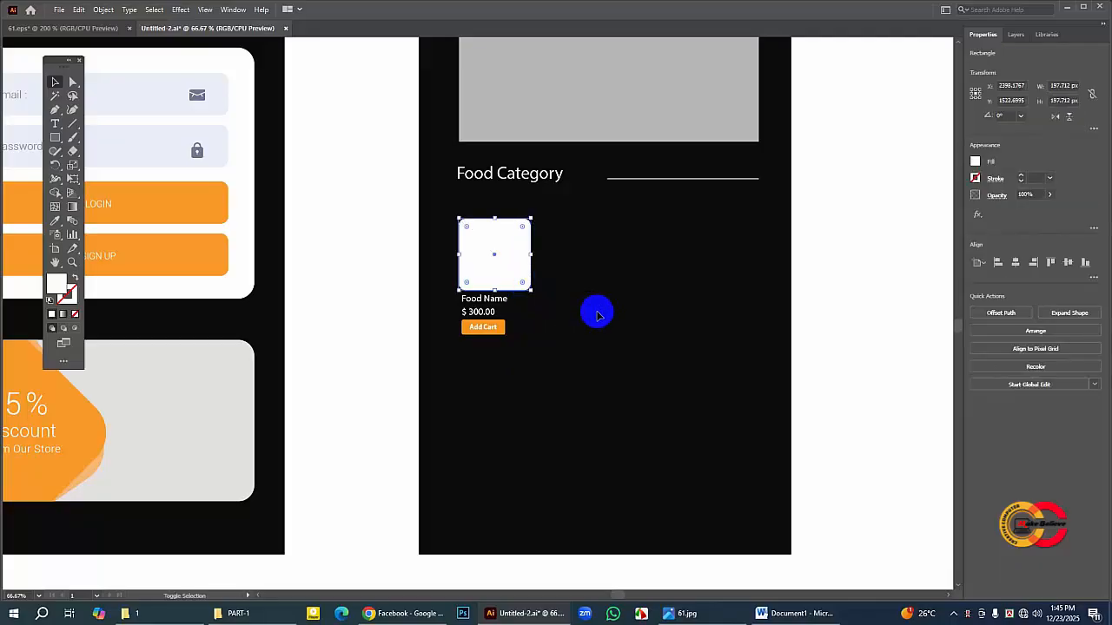
click(489, 251)
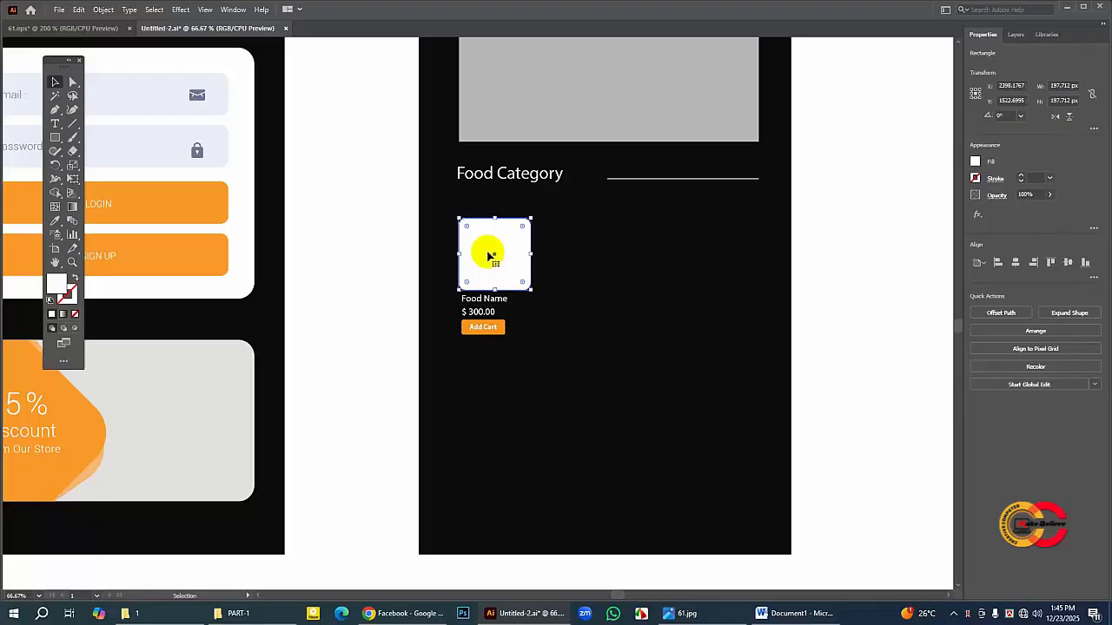
click(586, 273)
Step: Duplicate the food card with its square, food name, price and Add Cart button, and shift the copy about 329 px right
drag(449, 203, 576, 373)
click(78, 10)
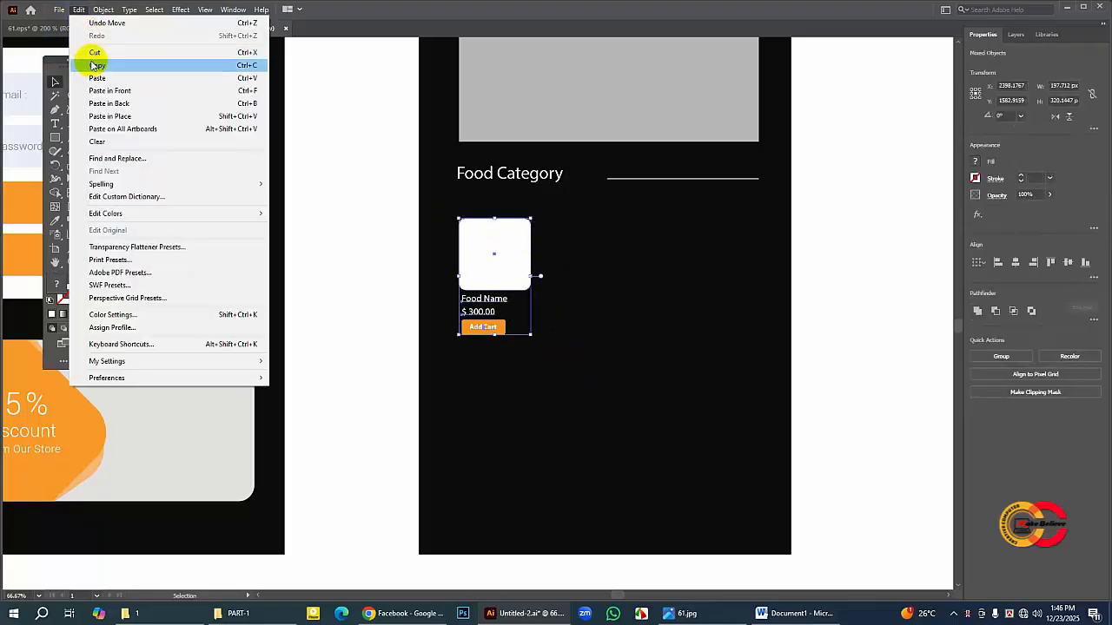
click(94, 66)
click(78, 10)
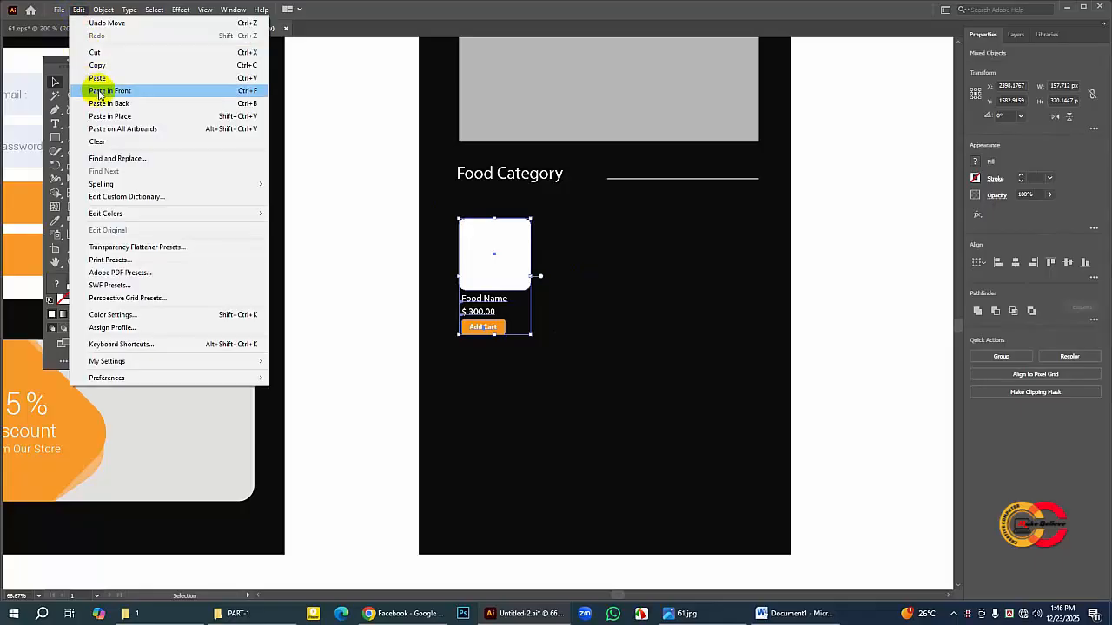
click(99, 91)
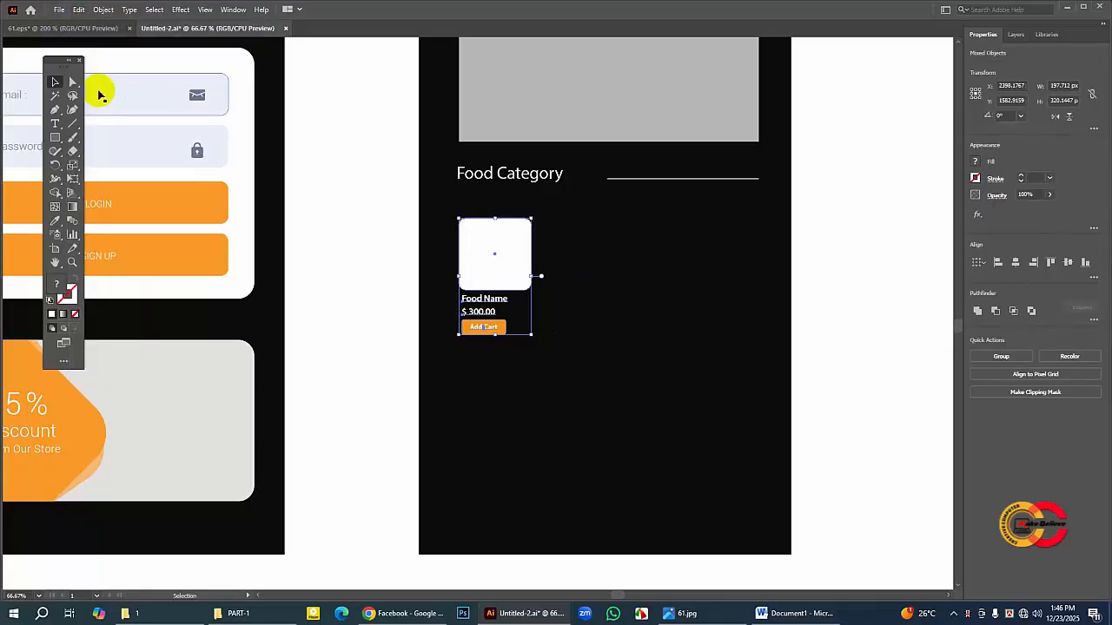
key(Right)
key(Right)
key(Right)
key(Right)
key(Right)
key(Right)
key(Right)
key(Right)
key(Right)
key(Right)
key(Right)
key(Right)
key(Right)
key(Right)
key(Right)
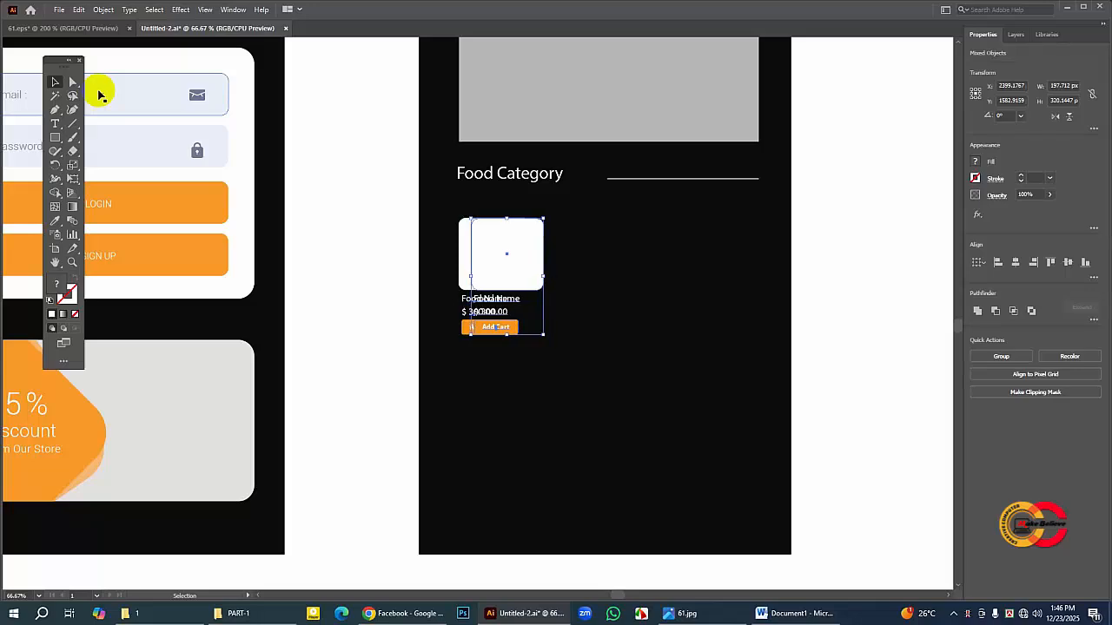
key(Right)
key(Right)
key(Right)
key(Right)
key(Right)
key(Right)
key(Right)
key(Right)
key(Right)
key(Right)
key(Right)
key(Right)
key(Right)
key(Right)
key(Right)
key(Right)
key(Right)
key(Right)
key(Right)
key(Right)
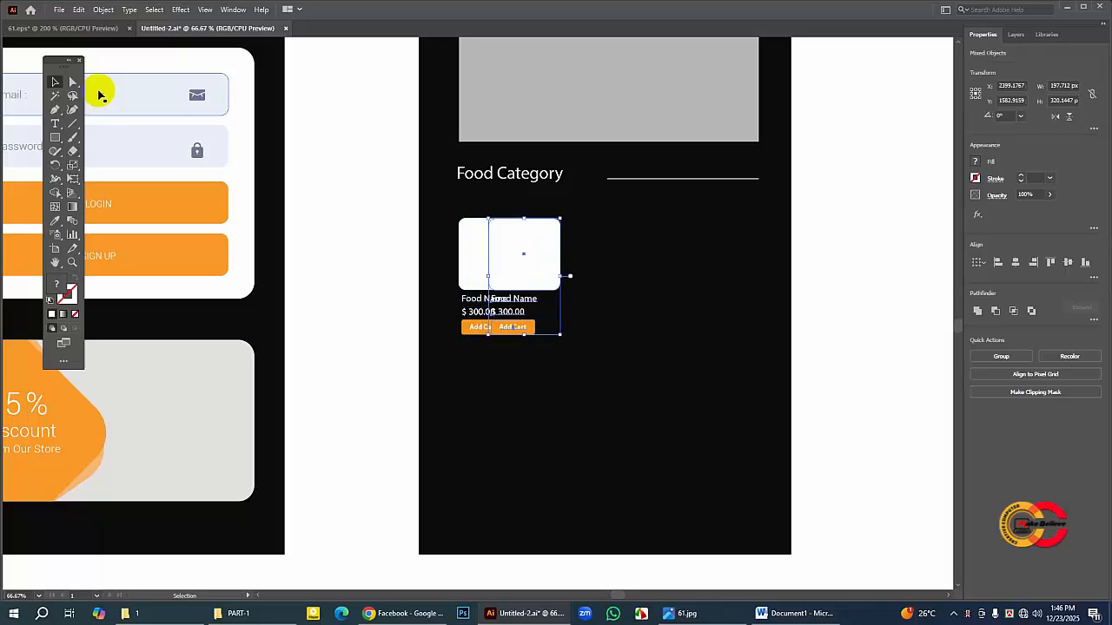
key(Right)
key(Right)
key(Right)
key(Right)
key(Right)
key(Right)
key(Right)
key(Right)
key(Right)
key(Right)
key(Right)
key(Right)
key(Right)
key(Right)
key(Right)
key(Right)
key(Right)
key(Right)
key(Right)
key(Right)
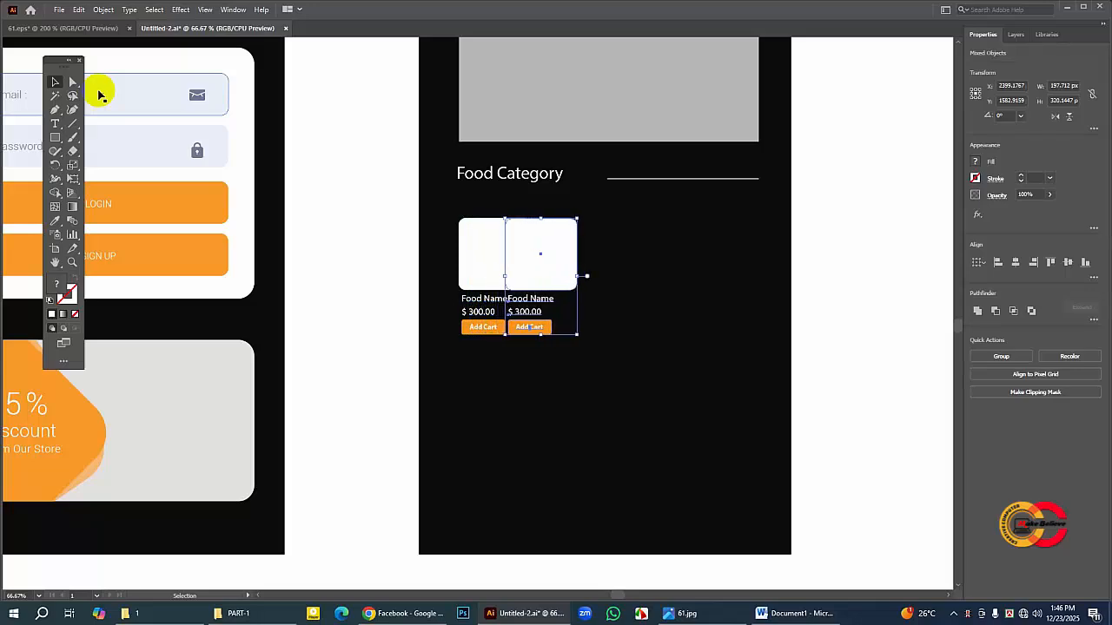
key(Right)
key(Right)
key(Right)
key(Right)
key(Right)
key(Right)
key(Right)
key(Right)
key(Right)
key(Right)
key(Right)
key(Right)
key(Right)
key(Right)
key(Right)
key(Right)
key(Right)
key(Right)
key(Right)
key(Right)
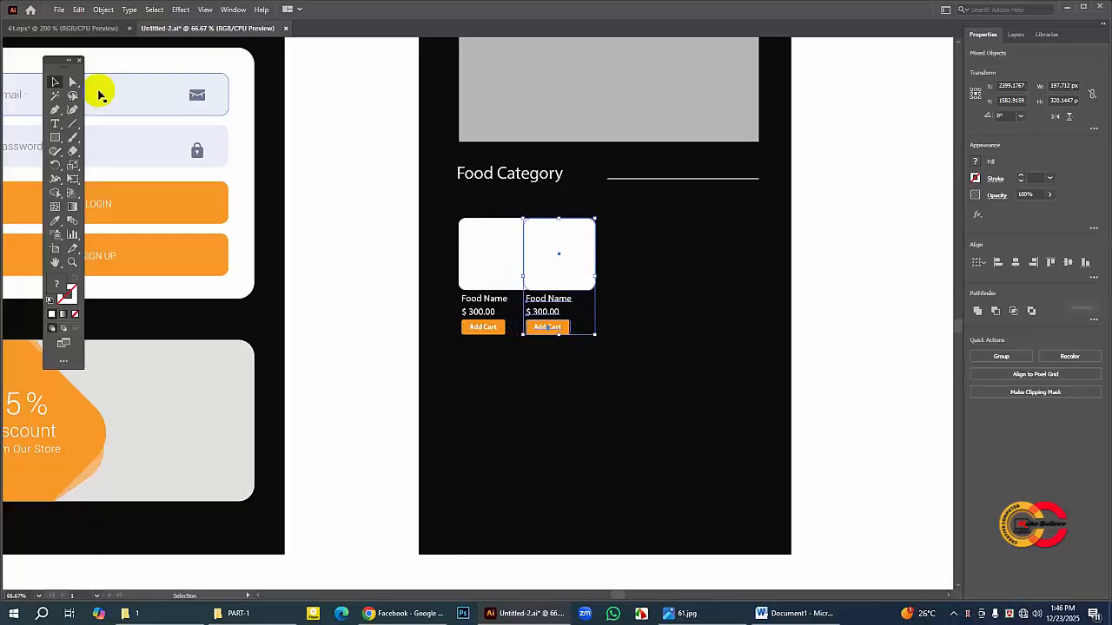
key(Right)
key(Right)
key(Right)
key(Right)
key(Right)
key(Right)
key(Right)
key(Right)
key(Right)
key(Right)
key(Right)
key(Right)
key(Right)
key(Right)
key(Right)
key(Right)
key(Right)
key(Right)
key(Right)
key(Right)
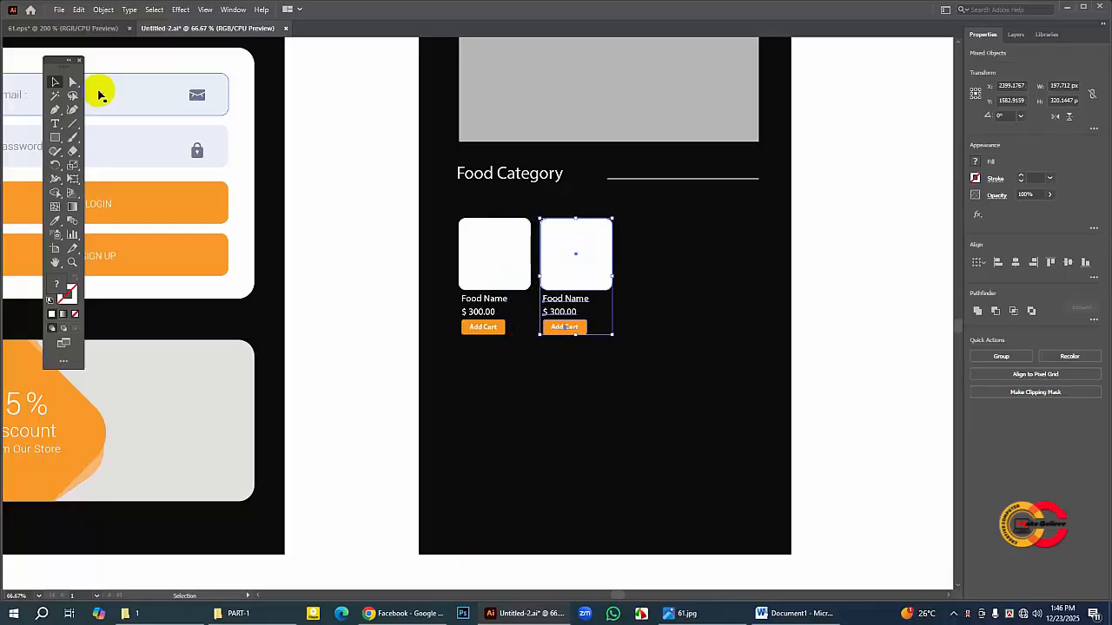
key(Right)
key(Right)
key(Right)
key(Right)
key(Right)
key(Right)
key(Right)
key(Right)
key(Right)
key(Right)
key(Right)
key(Right)
key(Right)
key(Right)
key(Right)
key(Right)
key(Right)
key(Right)
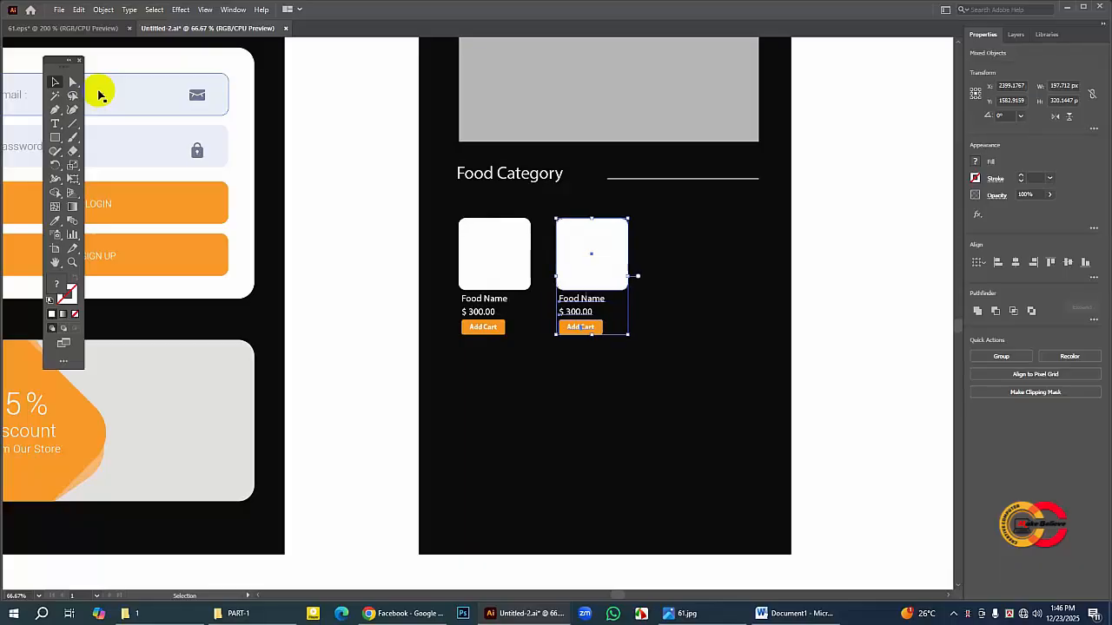
key(Right)
key(Right)
key(Right)
key(Right)
key(Right)
key(Right)
key(Right)
key(Right)
key(Right)
key(Right)
key(Right)
key(Right)
key(Right)
key(Right)
key(Right)
key(Right)
key(Right)
key(Right)
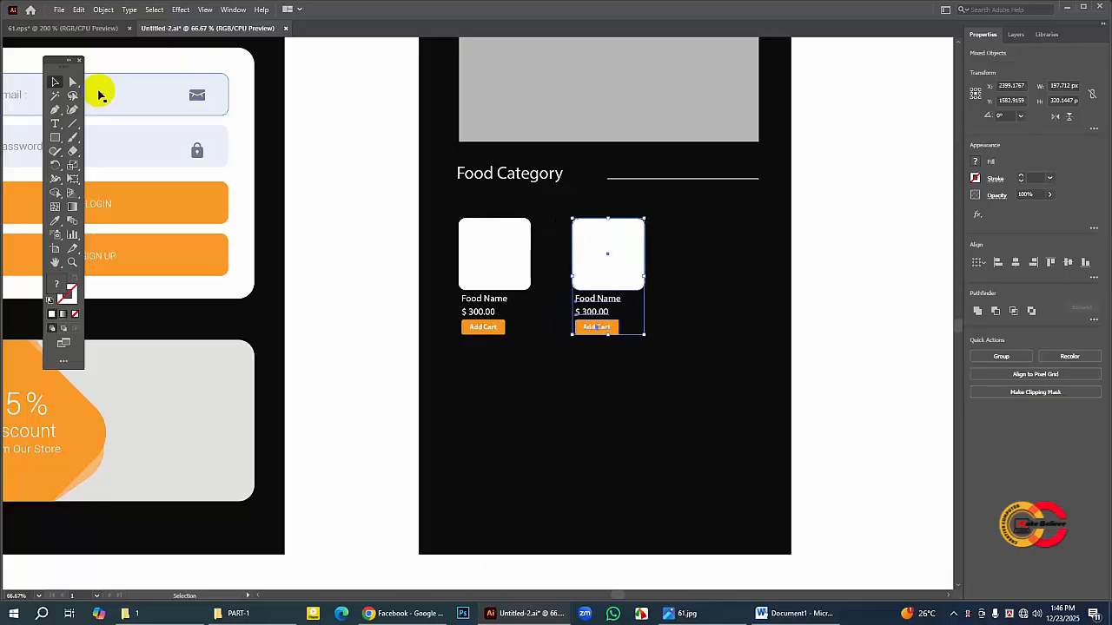
key(Right)
key(Right)
key(Right)
key(Right)
key(Right)
key(Right)
key(Right)
key(Right)
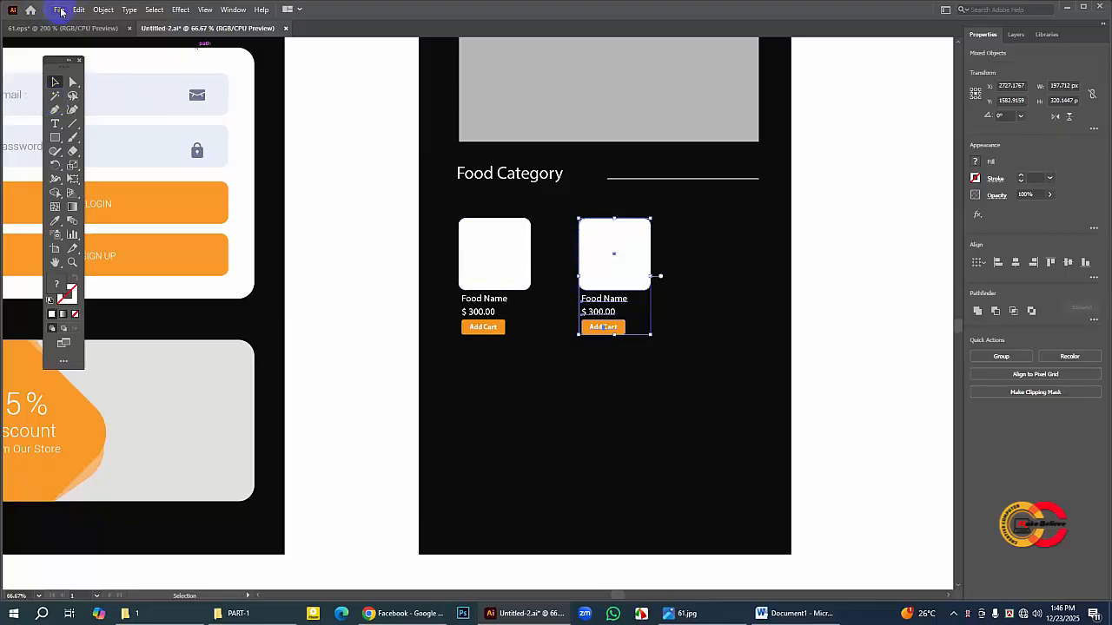
Step: Duplicate the second food card and shift the copy about 298 px right to line up with the banner's right edge
click(77, 9)
click(100, 63)
click(77, 9)
click(106, 91)
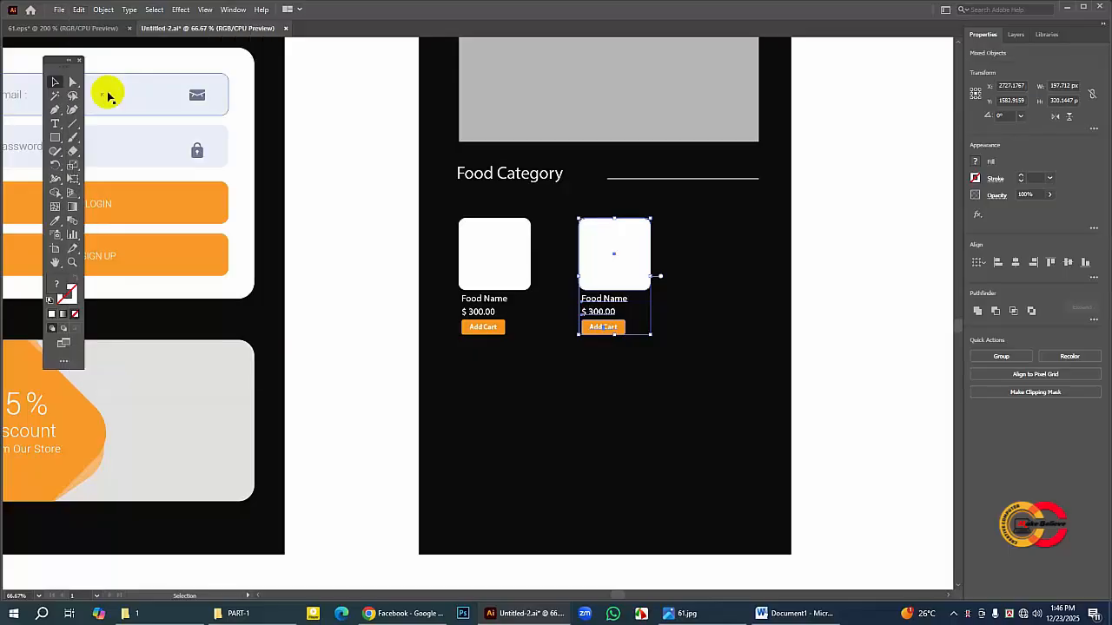
key(Right)
key(Right)
key(Right)
key(Right)
key(Right)
key(Right)
key(Right)
key(Right)
key(Right)
key(Right)
key(Right)
key(Right)
key(Right)
key(Right)
key(Right)
key(Right)
key(Right)
key(Right)
key(Right)
key(Right)
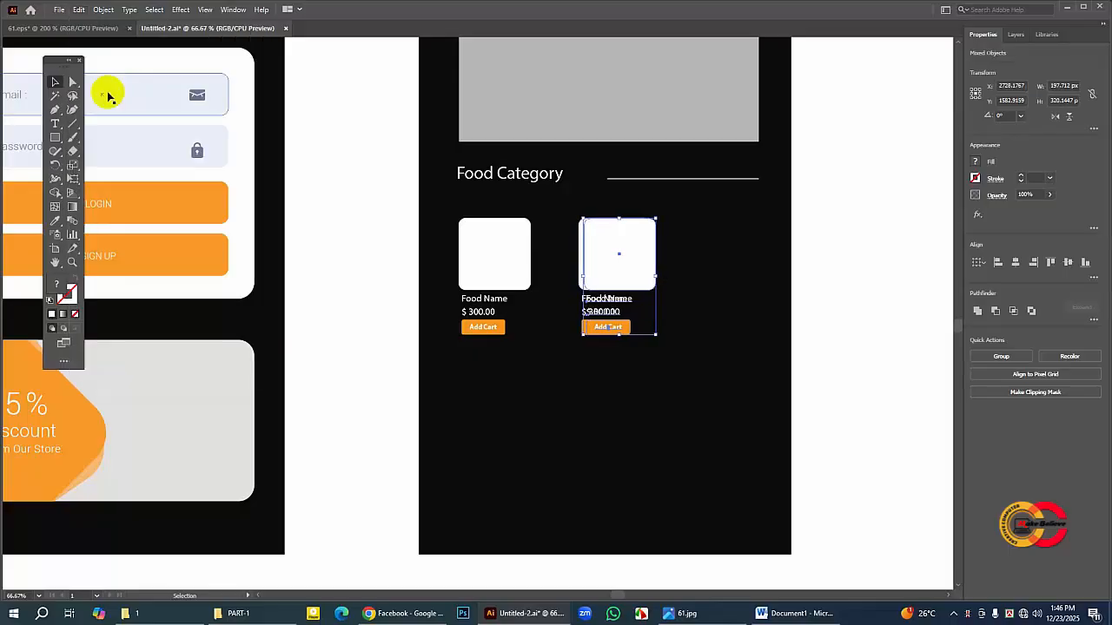
key(Right)
key(Right)
key(Right)
key(Right)
key(Right)
key(Right)
key(Right)
key(Right)
key(Right)
key(Right)
key(Right)
key(Right)
key(Right)
key(Right)
key(Right)
key(Right)
key(Right)
key(Right)
key(Right)
key(Right)
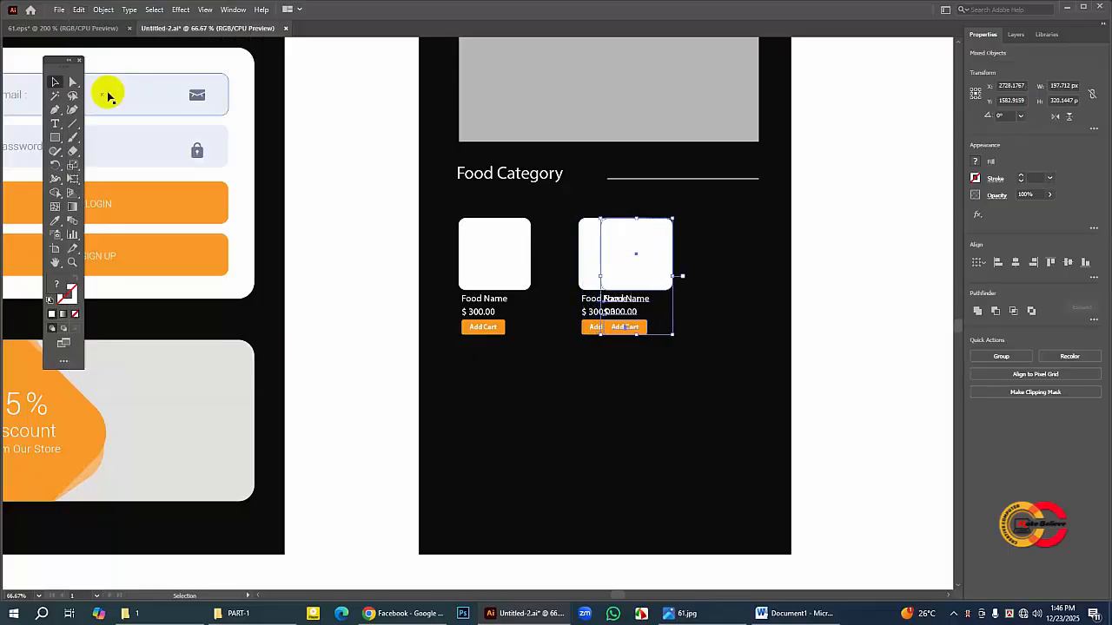
key(Right)
key(Right)
key(Right)
key(Right)
key(Right)
key(Right)
key(Right)
key(Right)
key(Right)
key(Right)
key(Right)
key(Right)
key(Right)
key(Right)
key(Right)
key(Right)
key(Right)
key(Right)
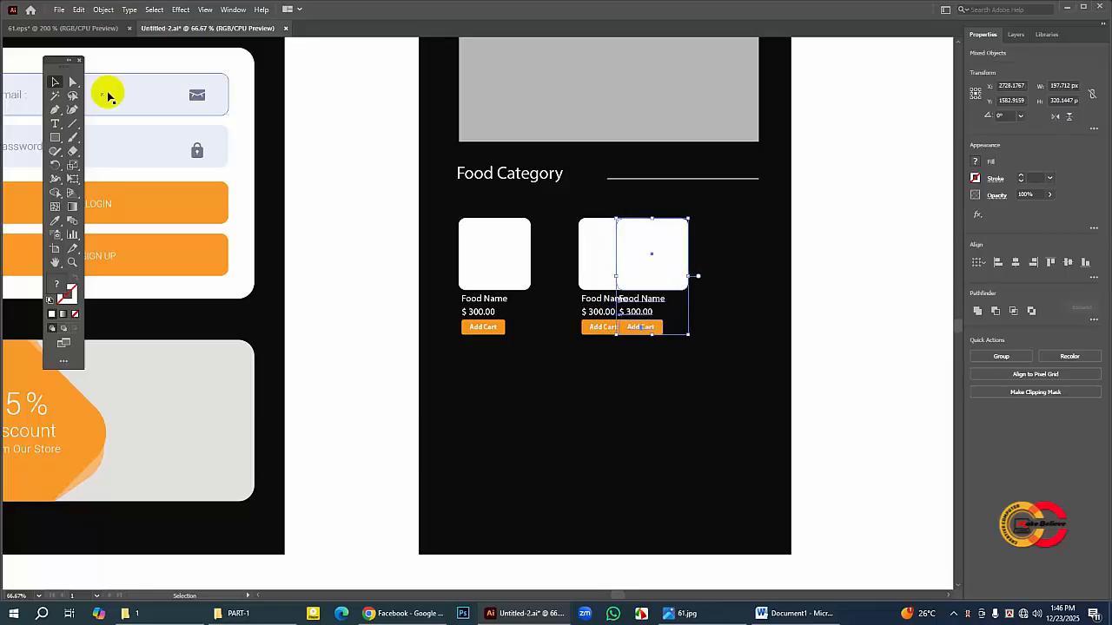
key(Right)
key(Right)
key(Right)
key(Right)
key(Right)
key(Right)
key(Right)
key(Right)
key(Right)
key(Right)
key(Right)
key(Right)
key(Right)
key(Right)
key(Right)
key(Right)
key(Right)
key(Right)
key(Right)
key(Right)
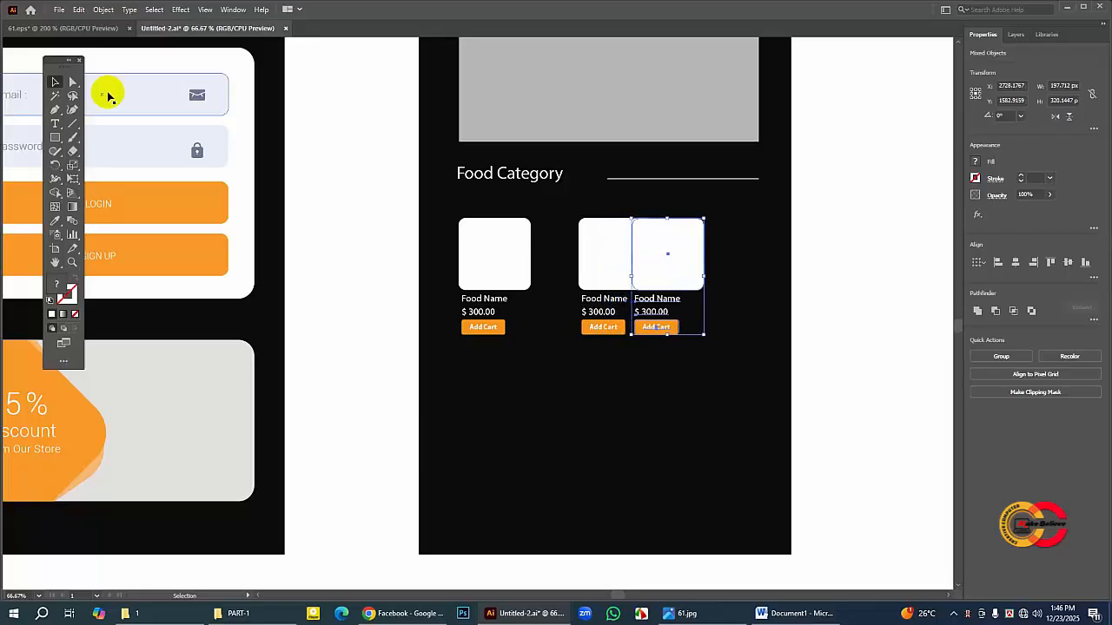
key(Right)
key(Right)
key(Right)
key(Right)
key(Right)
key(Right)
key(Right)
key(Right)
key(Right)
key(Right)
key(Right)
key(Right)
key(Right)
key(Right)
key(Right)
key(Right)
key(Right)
key(Right)
key(Right)
key(Right)
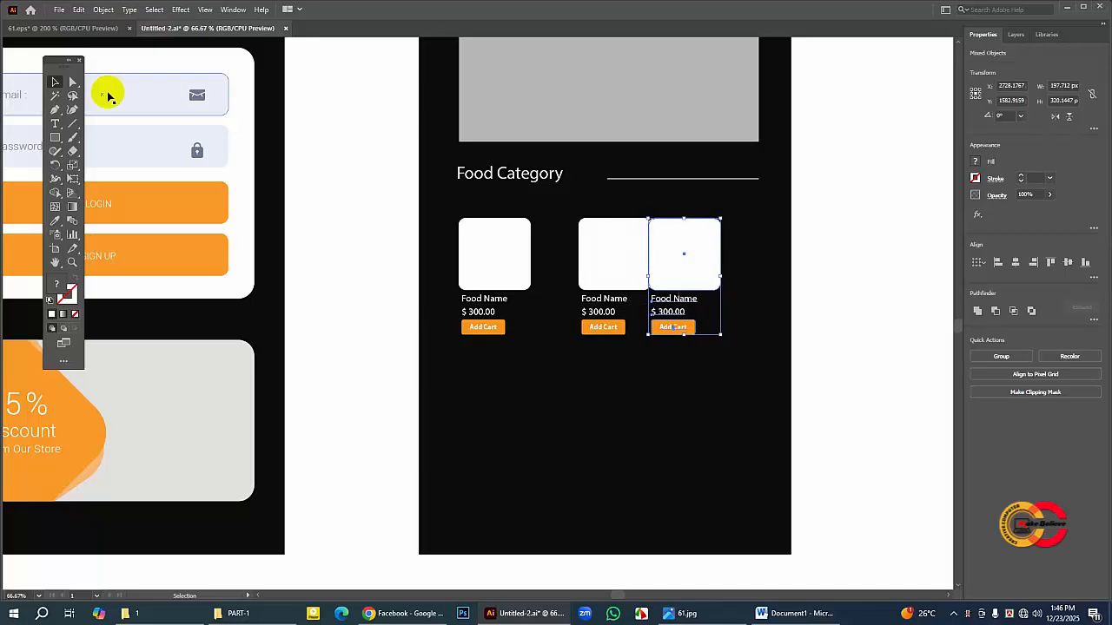
key(Right)
key(Right)
key(Right)
key(Right)
key(Right)
key(Right)
key(Right)
key(Right)
key(Right)
key(Right)
key(Right)
key(Right)
key(Right)
key(Right)
key(Right)
key(Right)
key(Right)
key(Right)
key(Right)
key(Right)
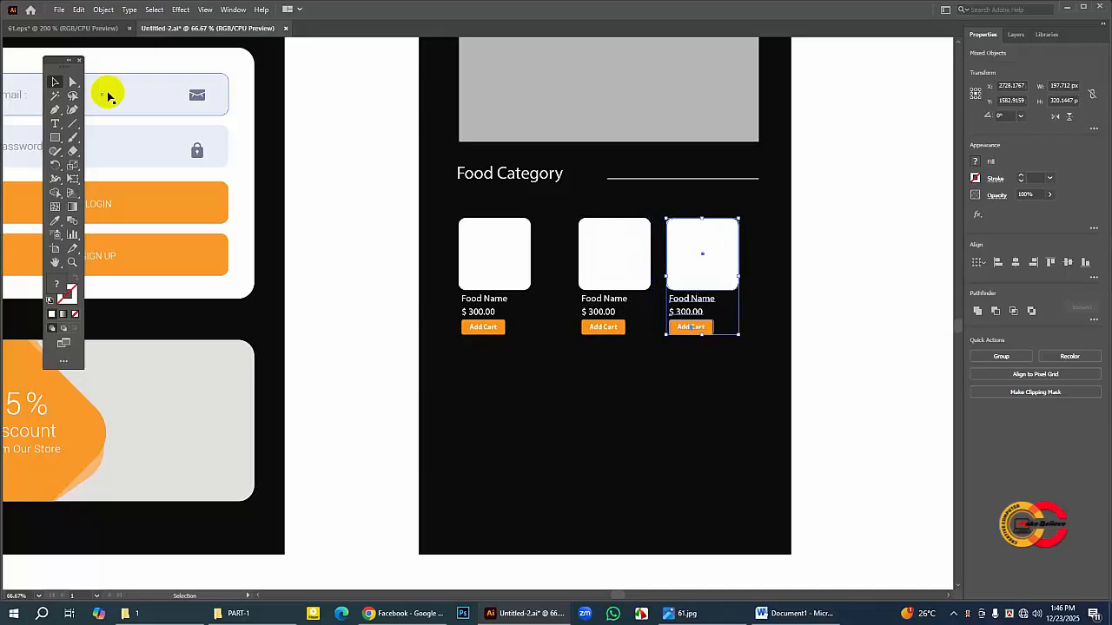
key(Right)
key(Right)
key(Right)
key(Right)
key(Right)
key(Right)
key(Right)
key(Right)
key(Right)
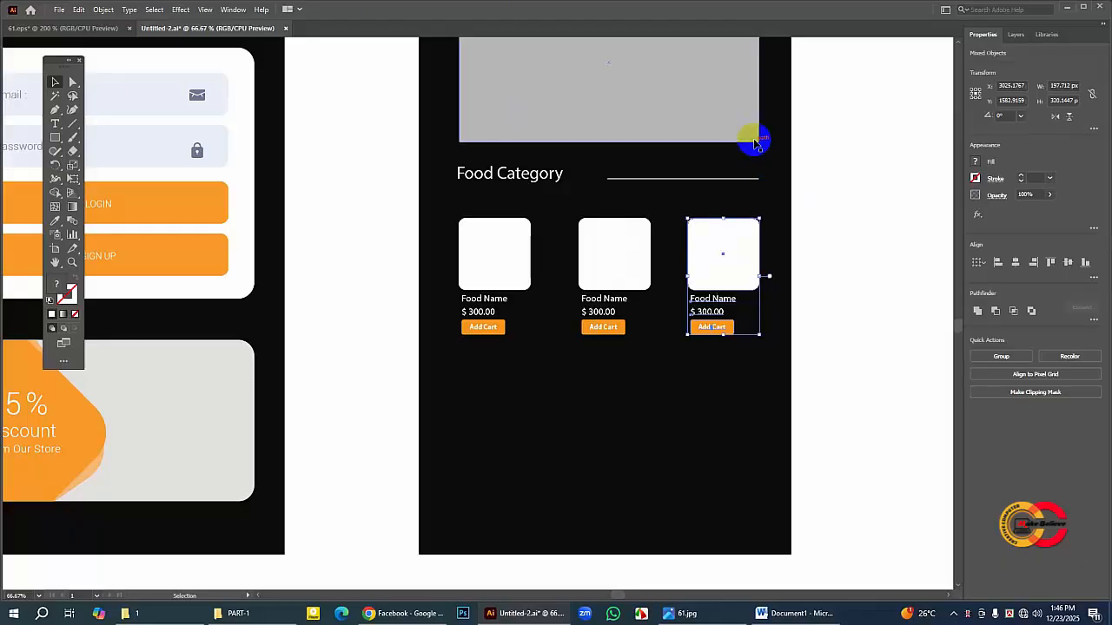
click(658, 396)
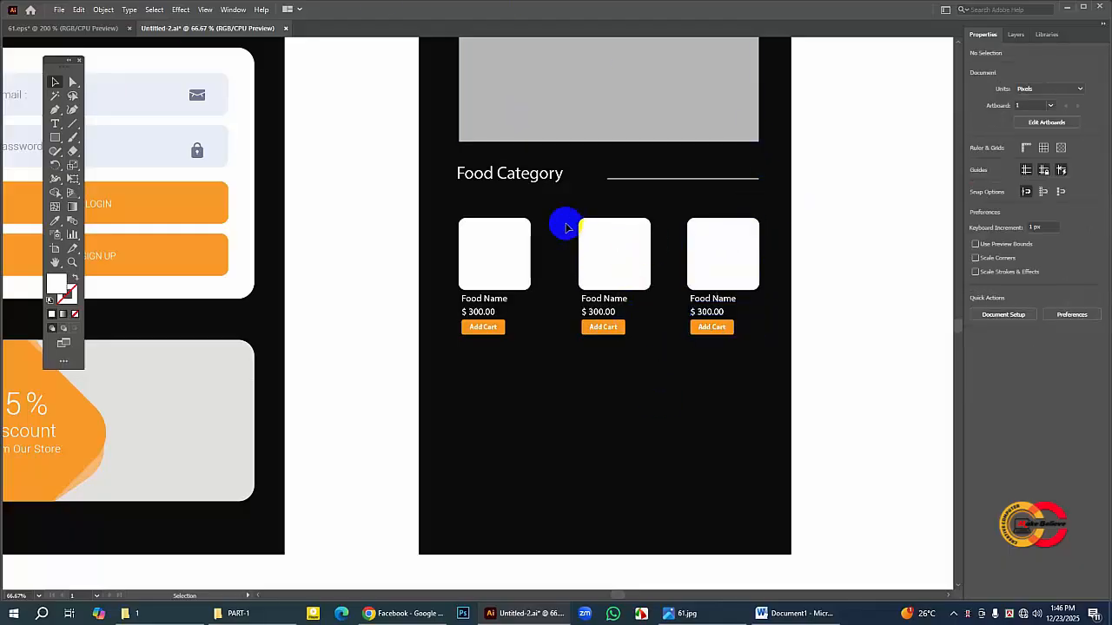
Step: Move the middle food card about 11 px left to even out the spacing between the three cards
drag(555, 219, 640, 366)
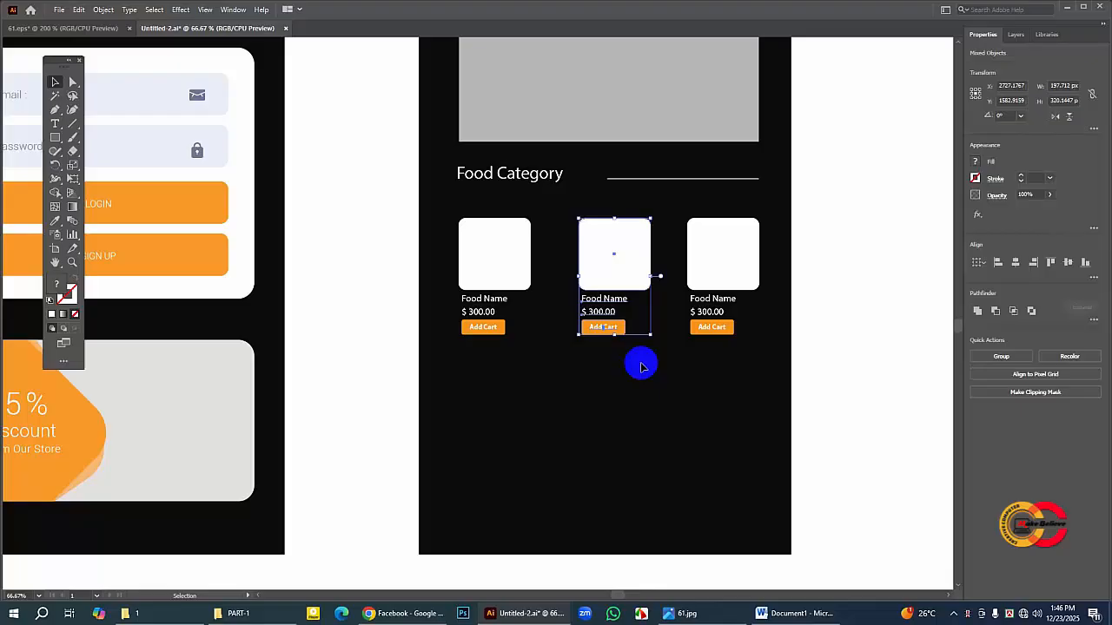
key(Left)
key(Left)
key(Left)
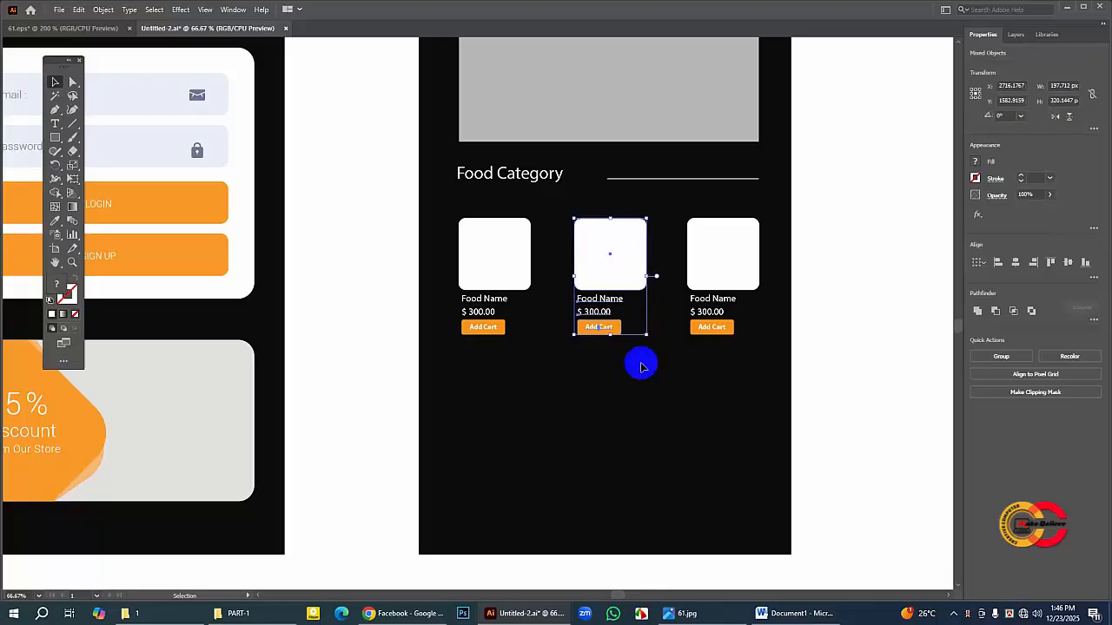
click(529, 252)
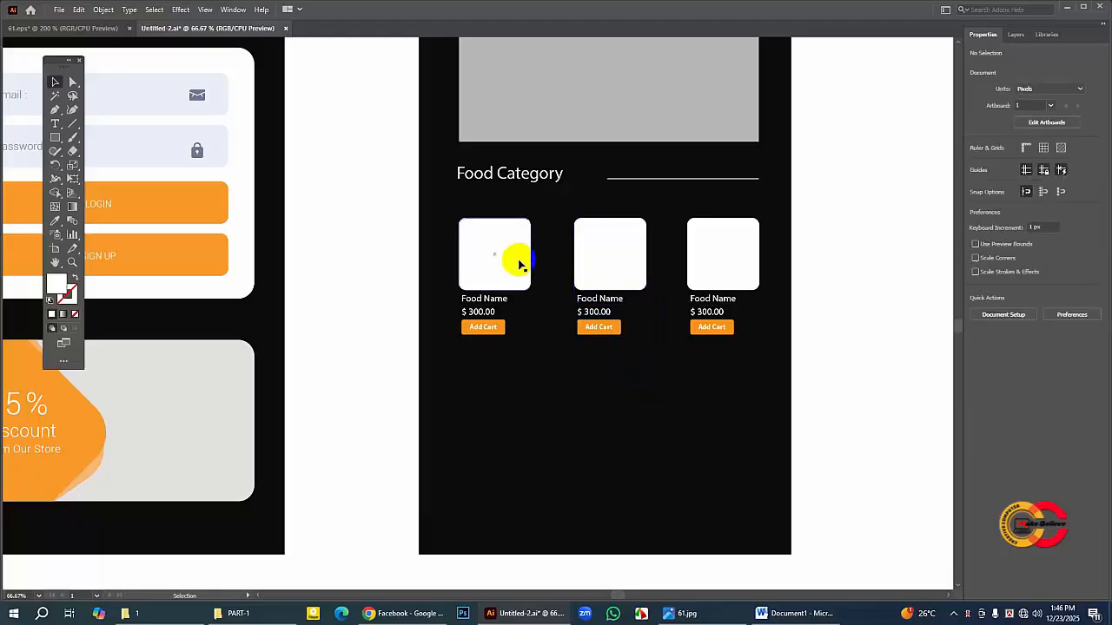
drag(441, 203, 735, 350)
click(712, 375)
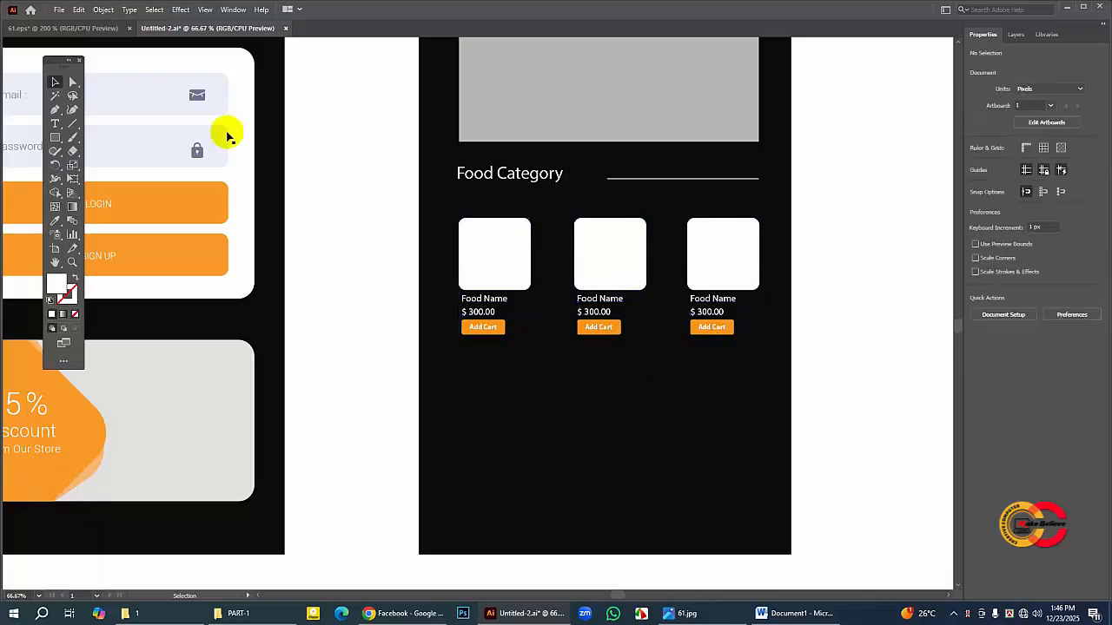
Step: Following the layout in 61.eps, duplicate the Food Category heading with its line and place the copy about 559 px lower, beneath the cards
click(104, 27)
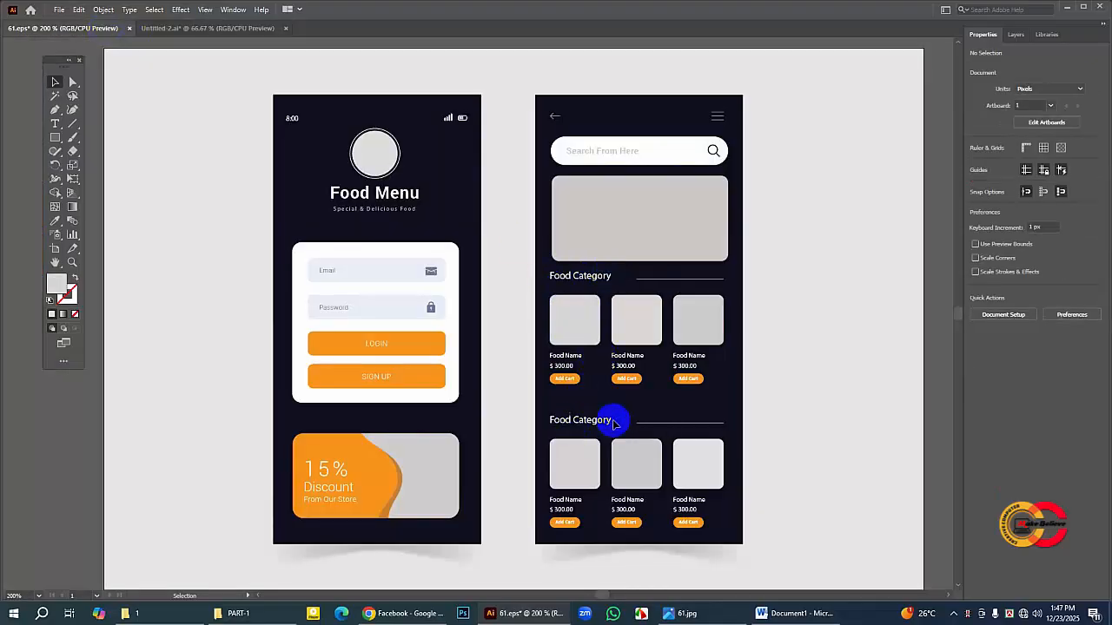
click(189, 28)
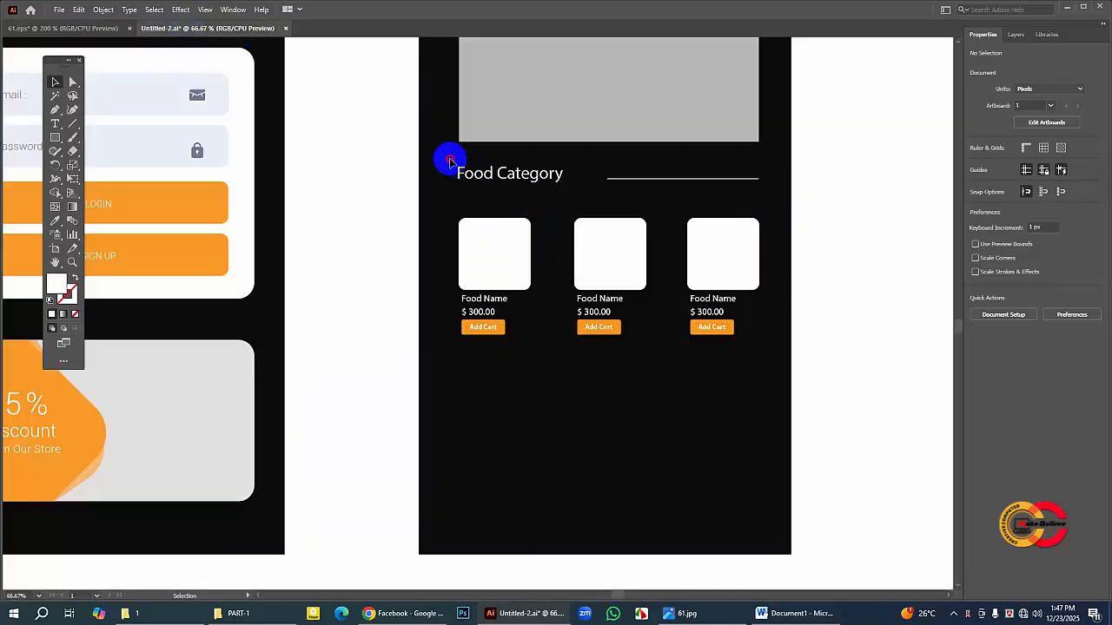
drag(447, 159, 700, 190)
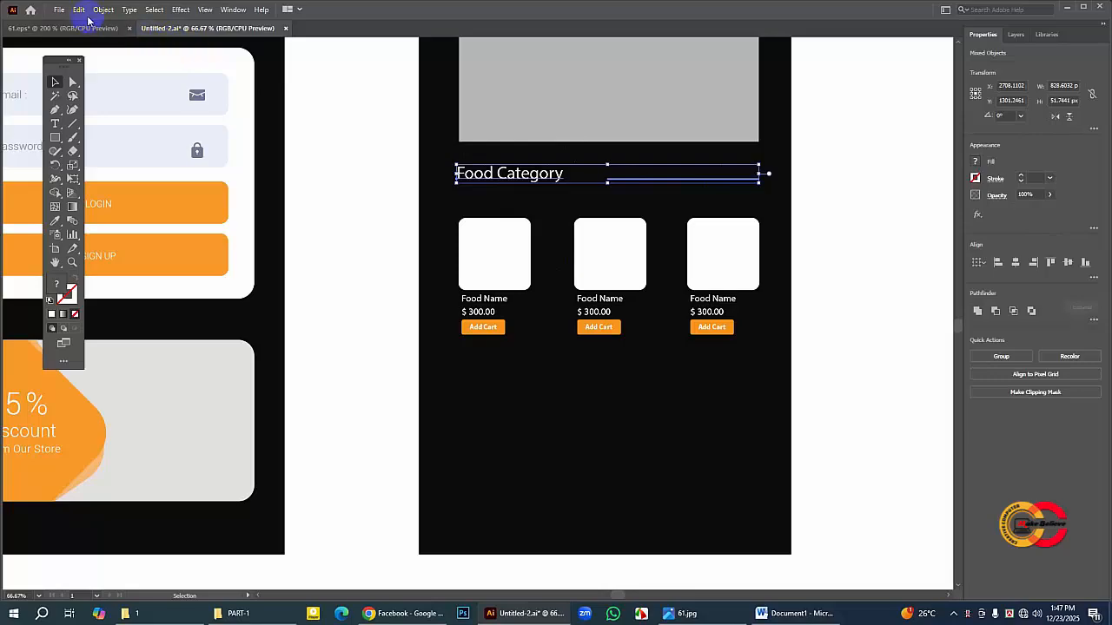
click(80, 11)
click(99, 63)
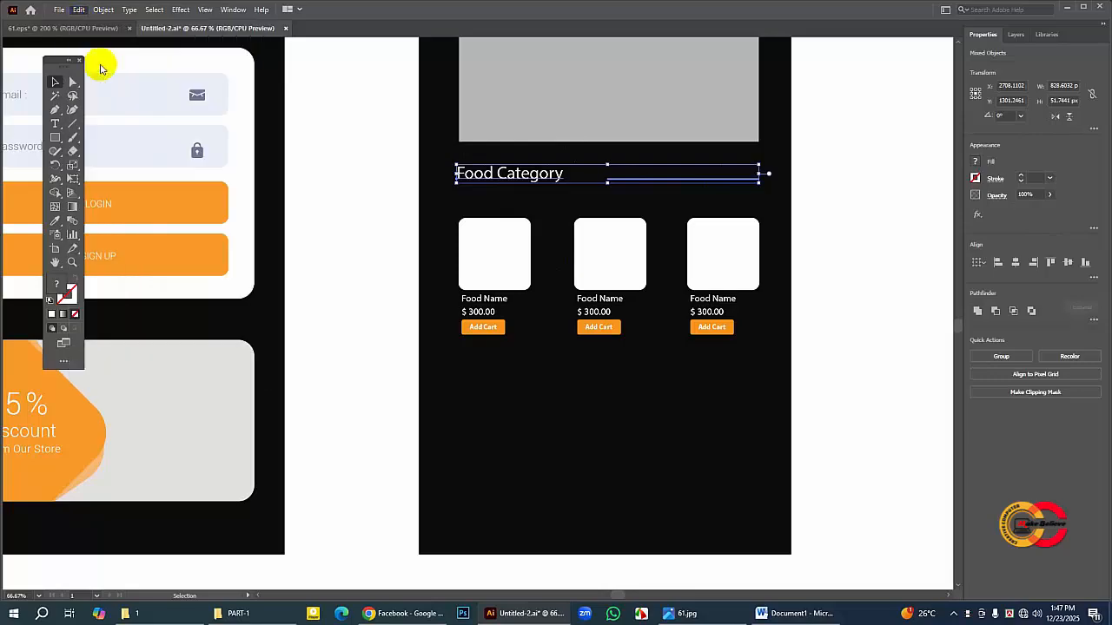
click(78, 12)
click(116, 89)
drag(525, 176, 529, 380)
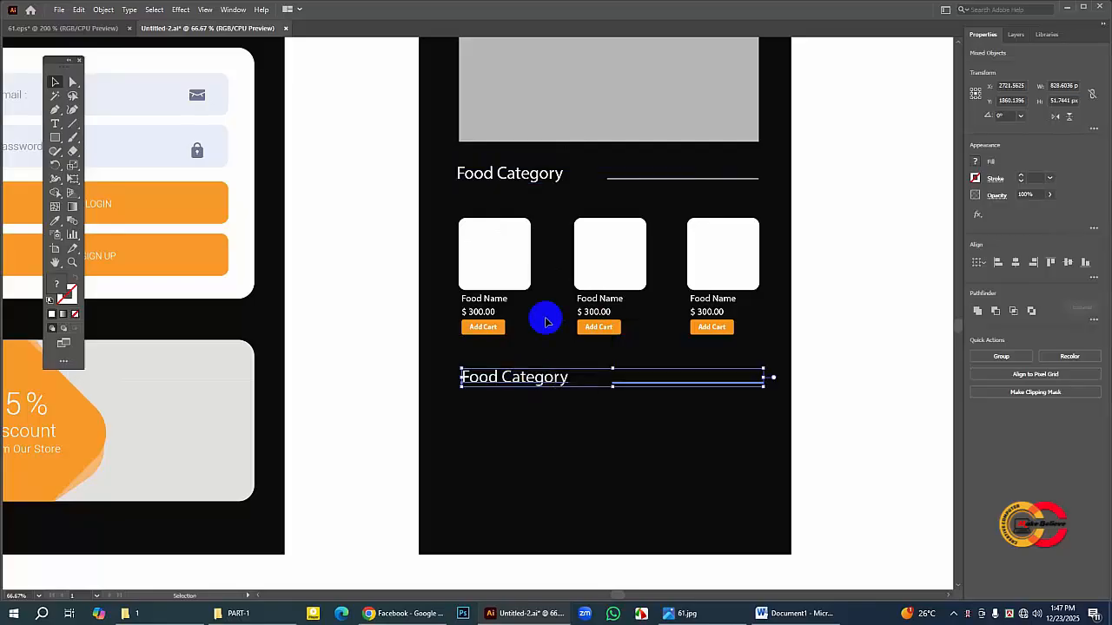
click(824, 363)
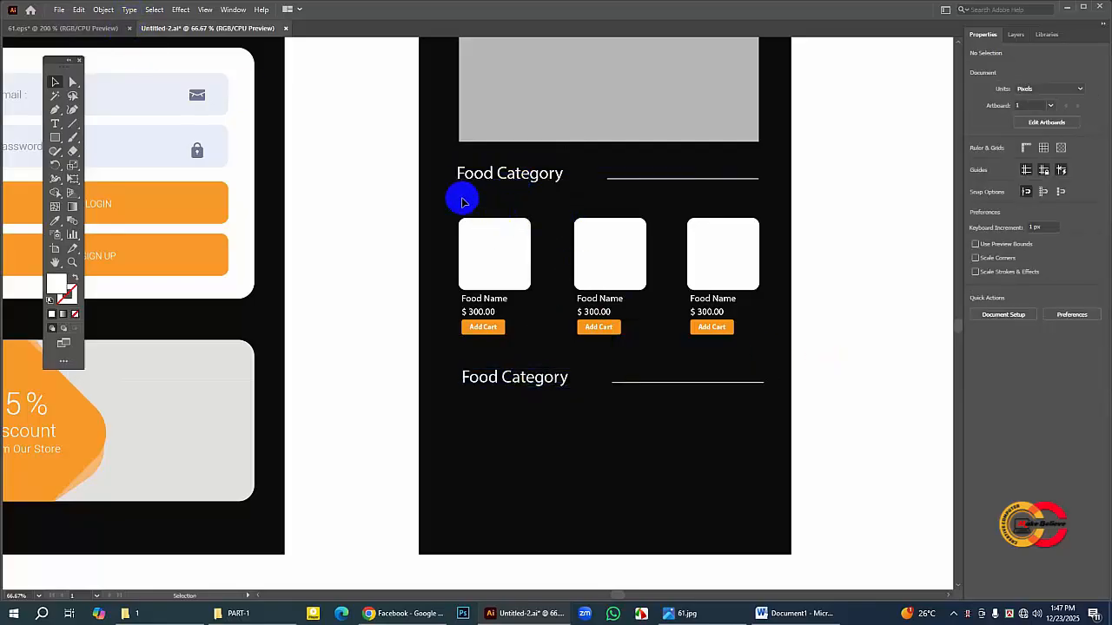
Step: Duplicate the row of three food cards and place the copy about 502 px lower, under the second Food Category heading
drag(454, 196, 750, 350)
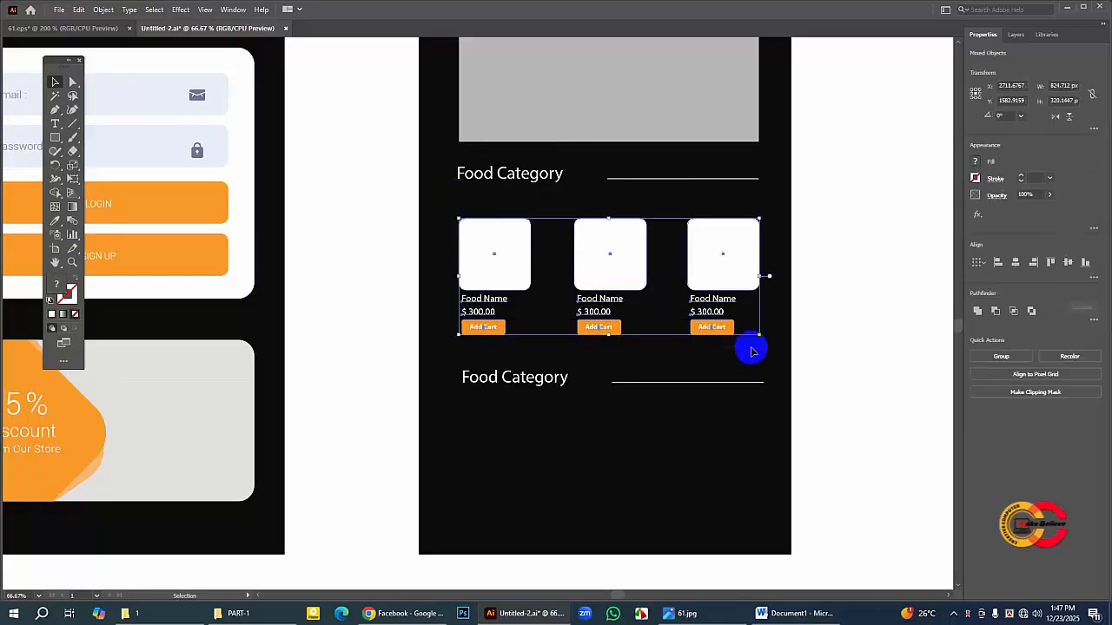
click(79, 10)
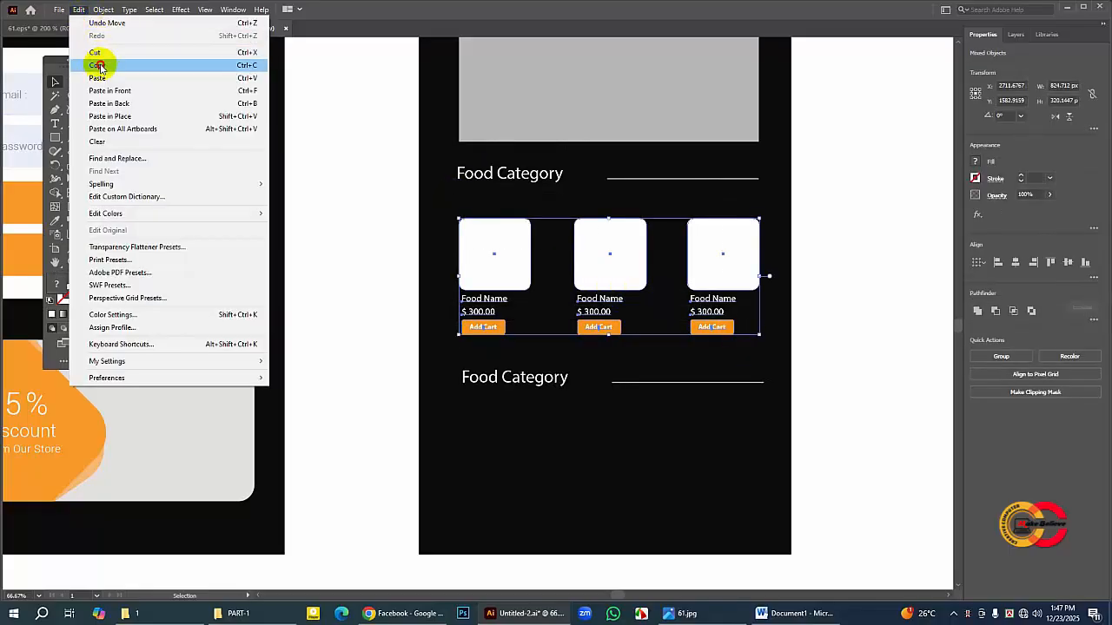
click(104, 67)
click(77, 9)
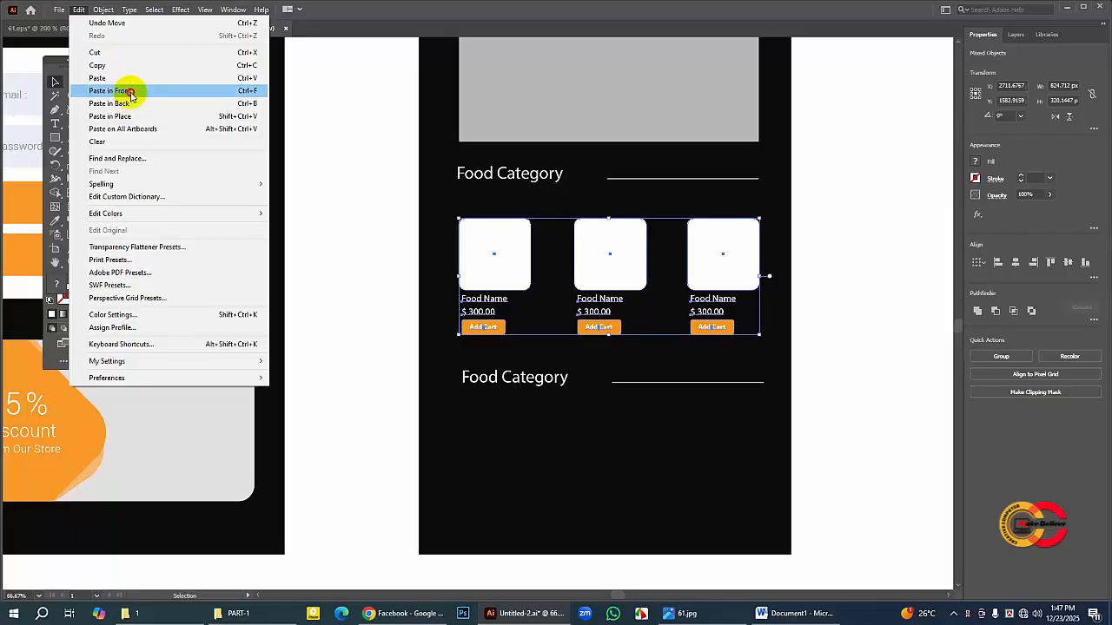
click(136, 88)
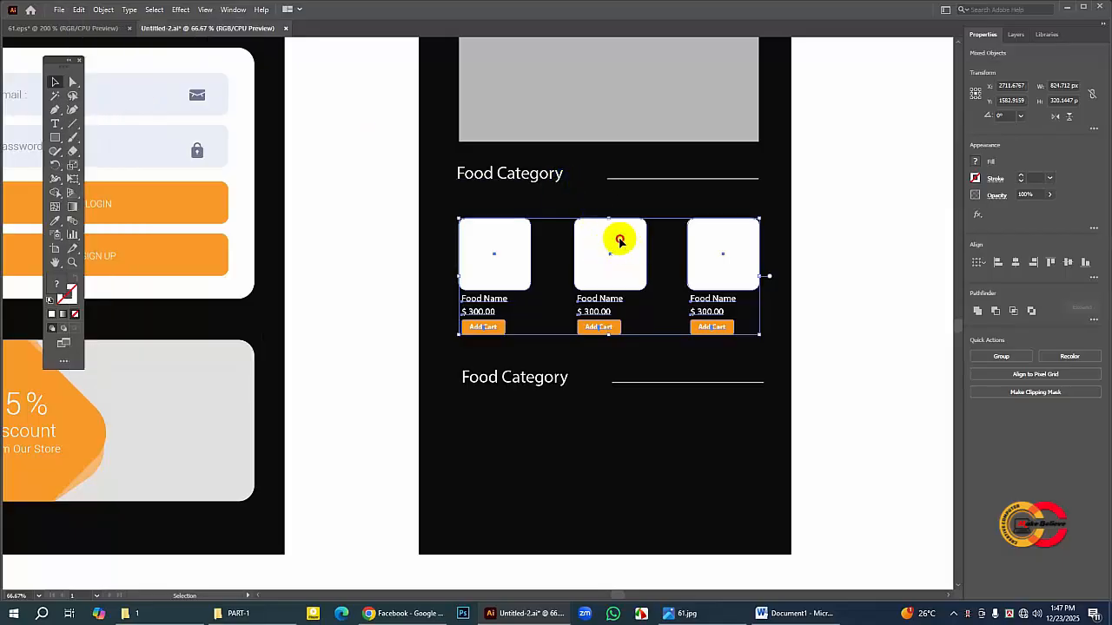
drag(619, 240, 620, 427)
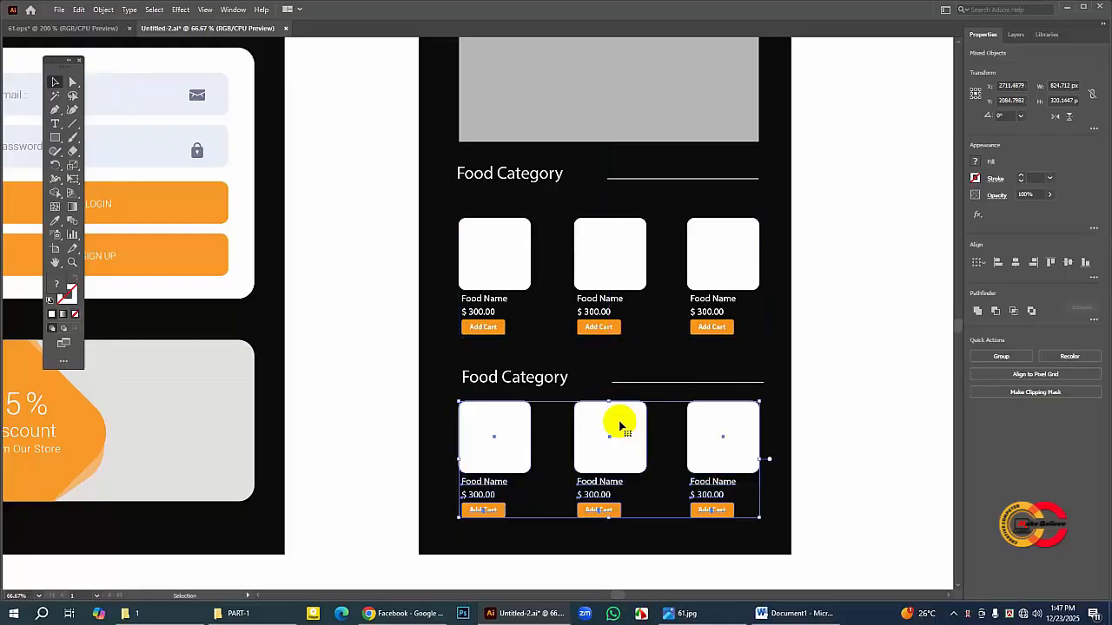
click(838, 336)
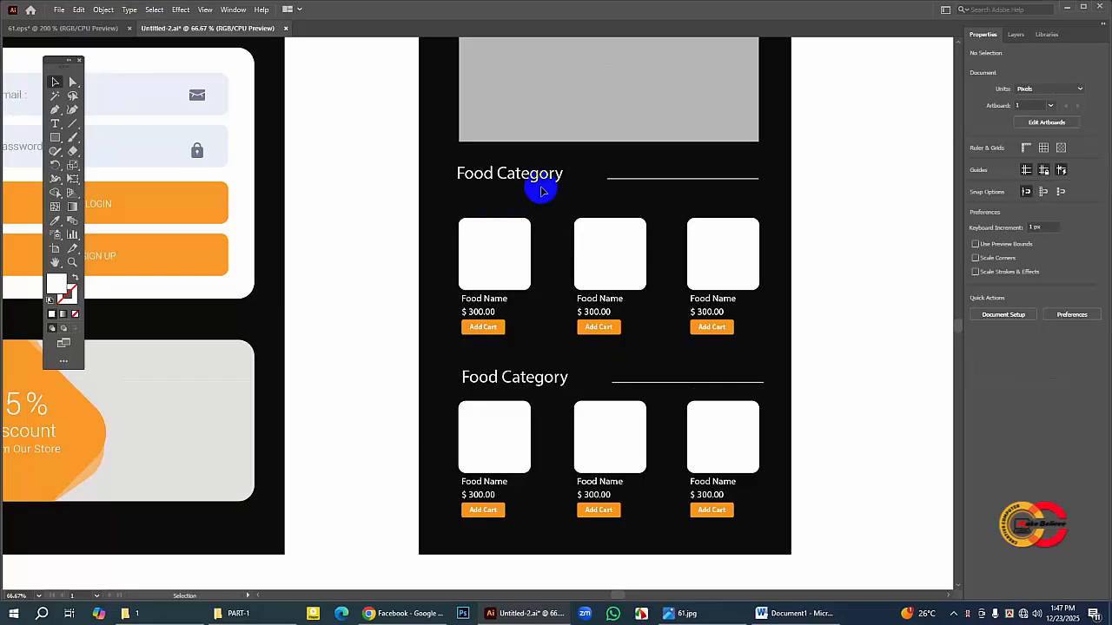
Step: Fill all six white food image squares in both Food Category rows with light grey D8D8D8
key(ctrl+minus)
key(ctrl+minus)
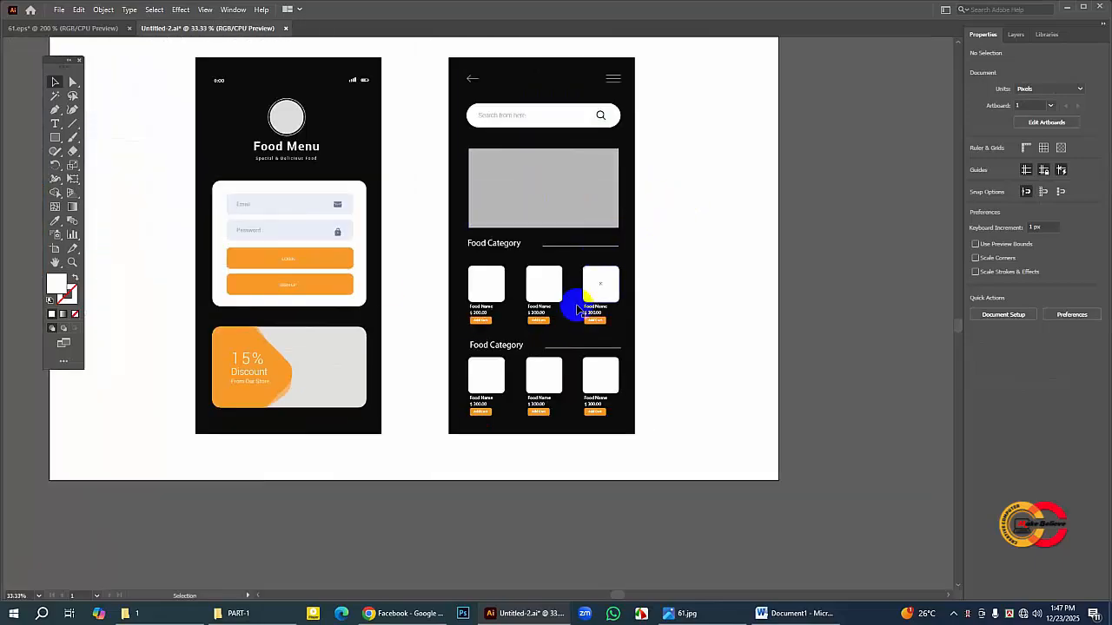
click(54, 261)
drag(322, 202, 326, 215)
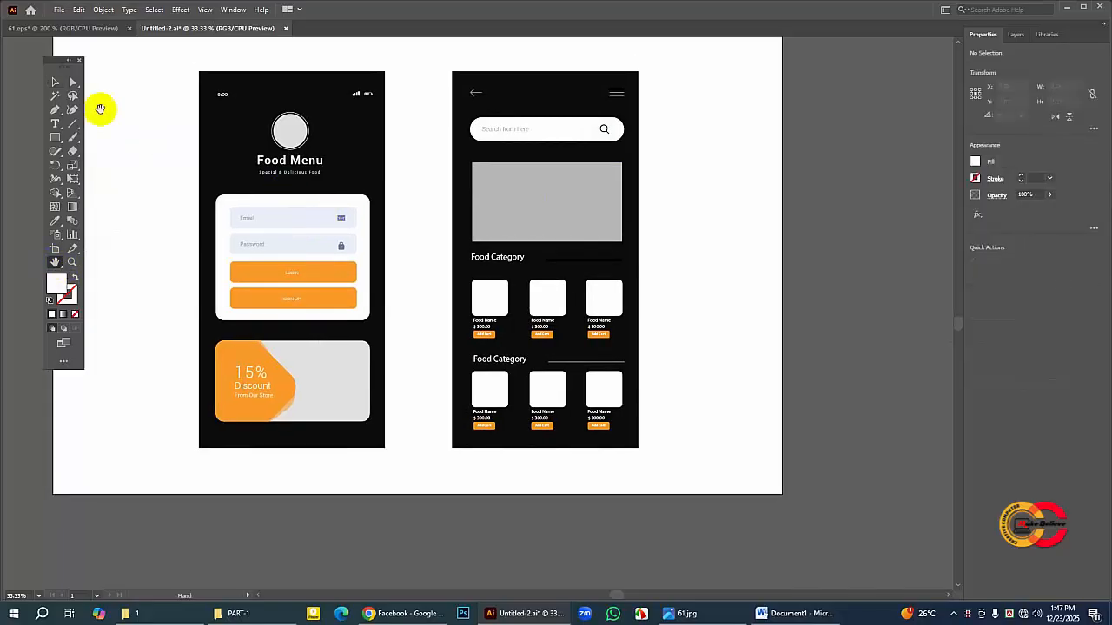
click(55, 85)
click(486, 301)
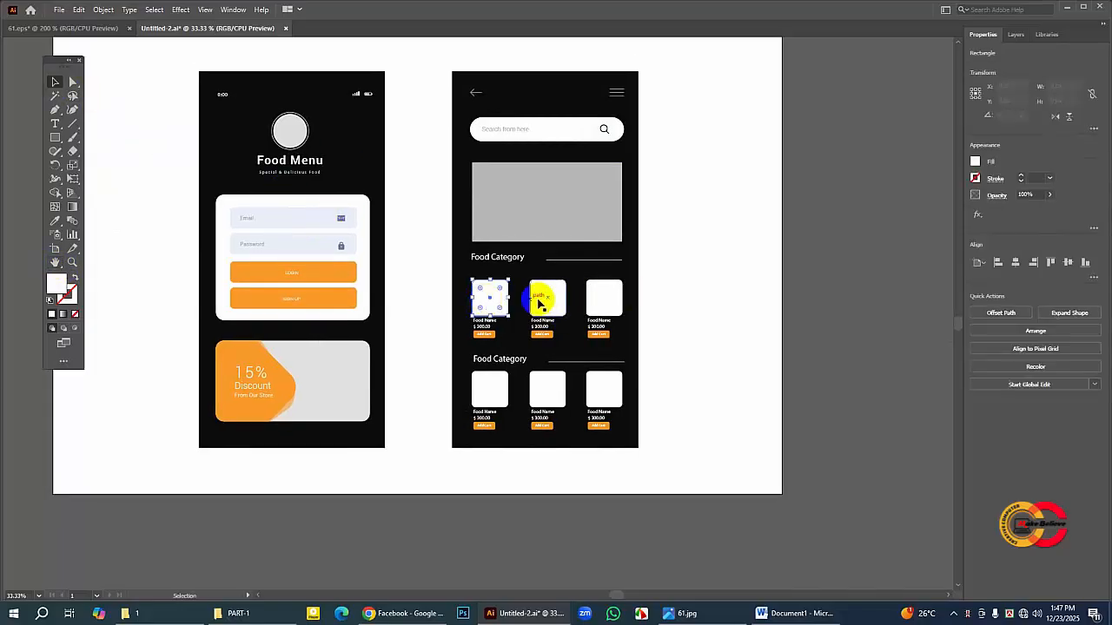
shift+click(547, 301)
shift+click(604, 300)
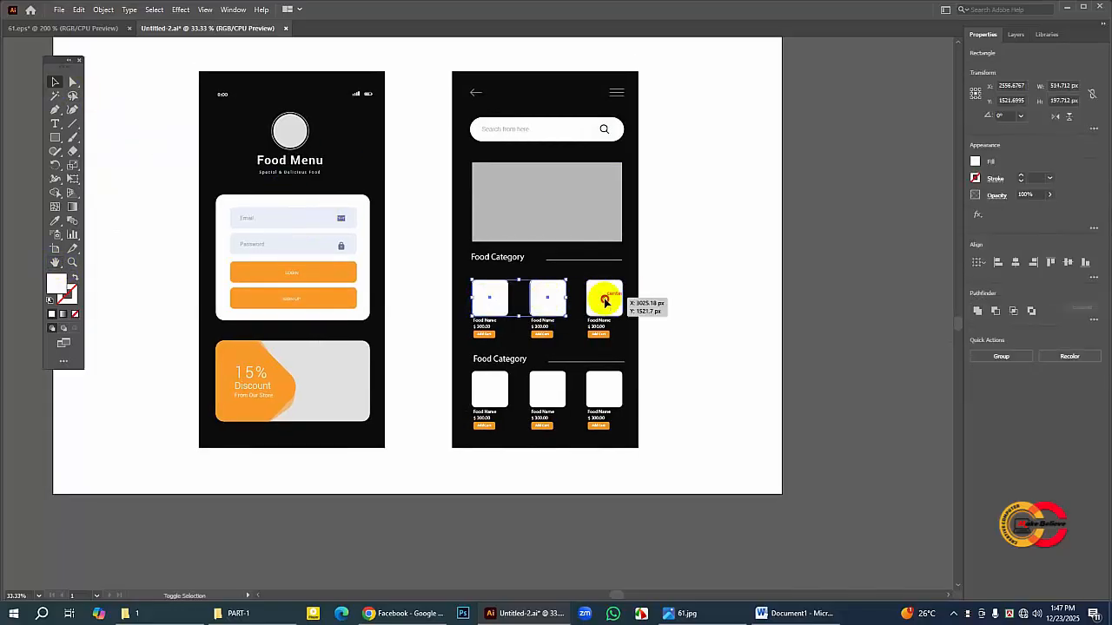
shift+click(492, 387)
shift+click(544, 390)
shift+click(605, 387)
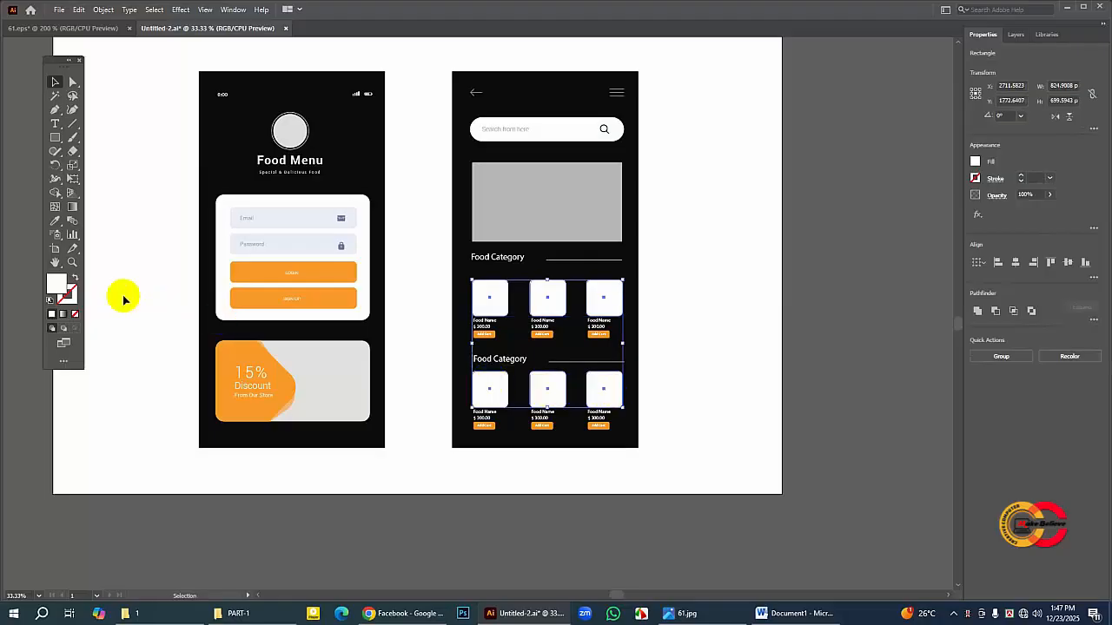
double_click(56, 283)
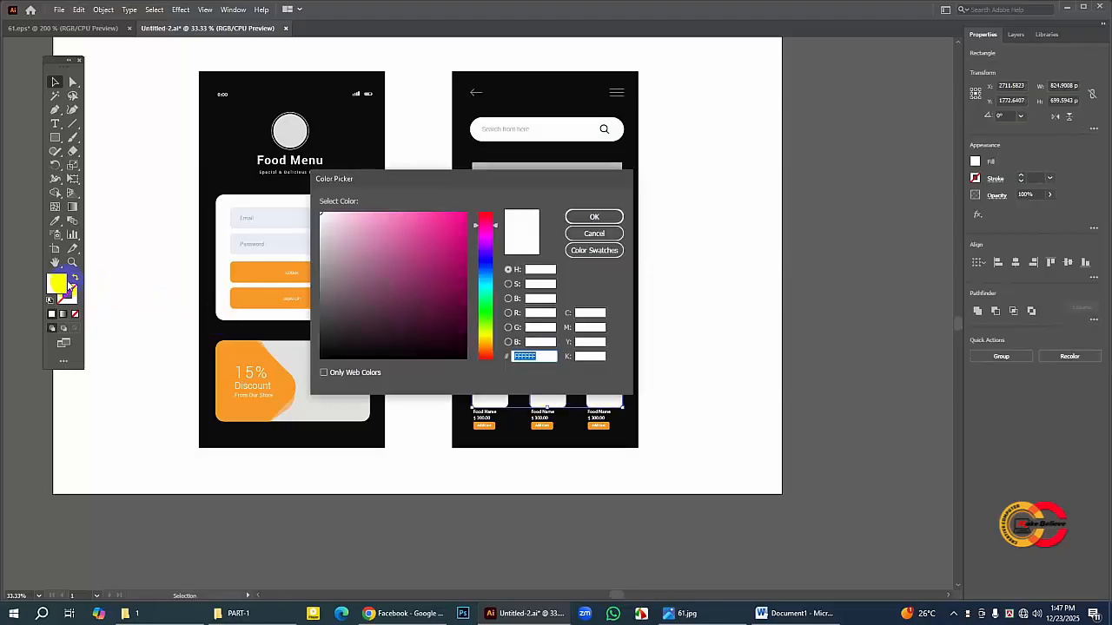
click(320, 233)
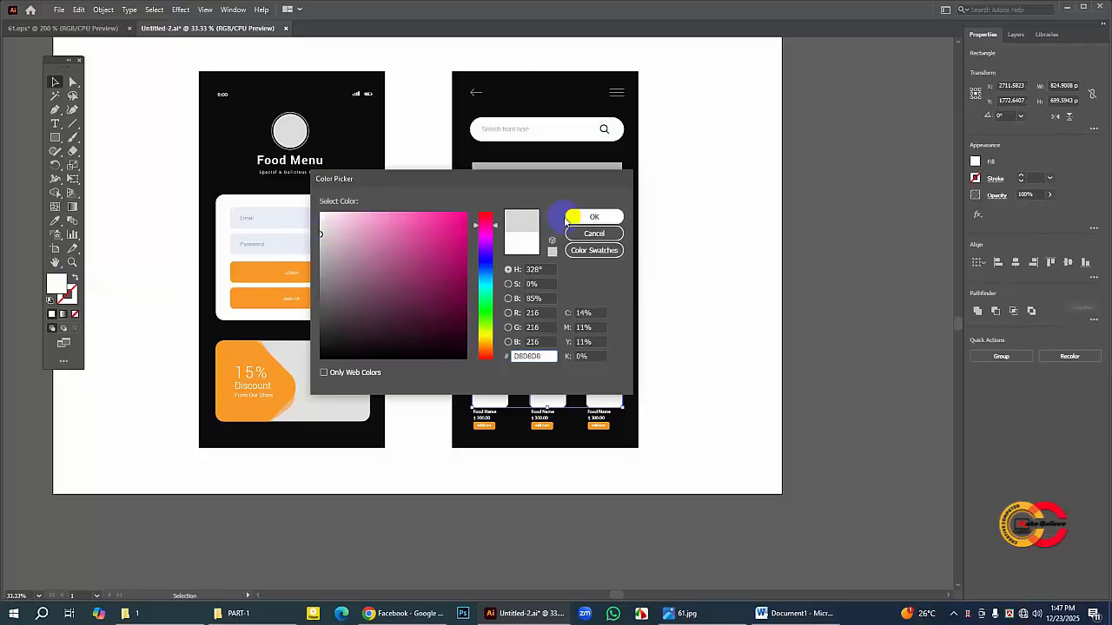
click(594, 216)
click(826, 220)
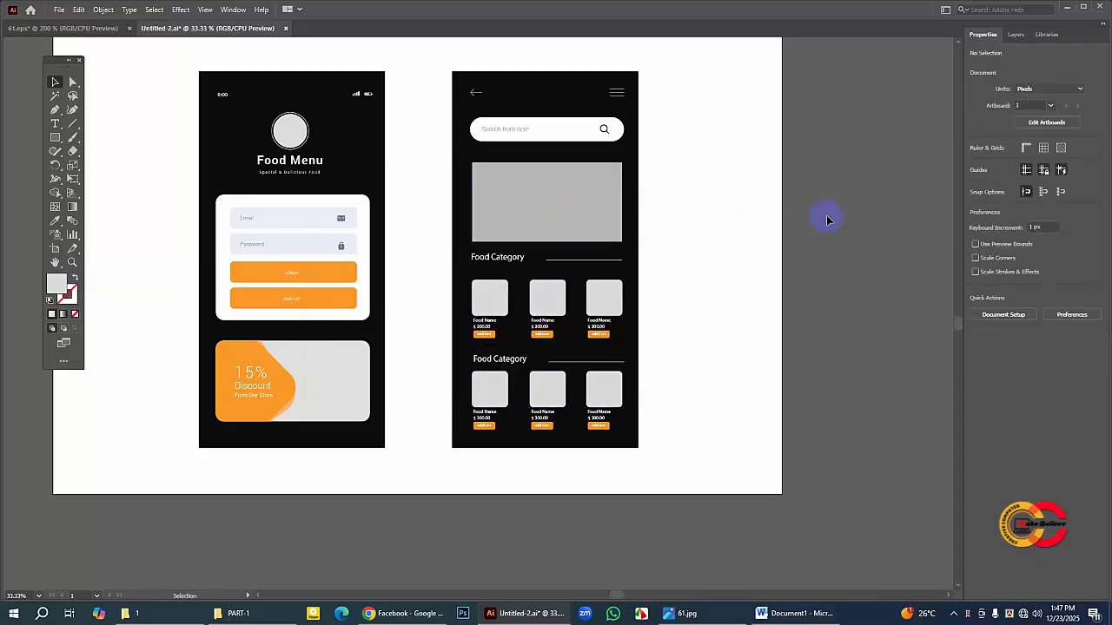
drag(345, 239, 432, 263)
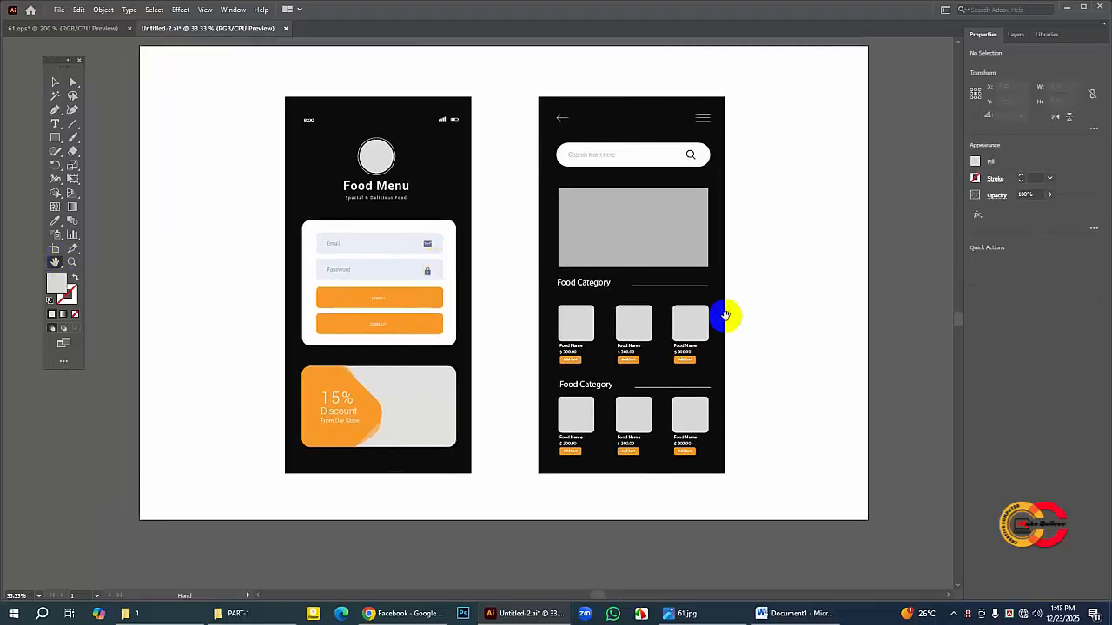
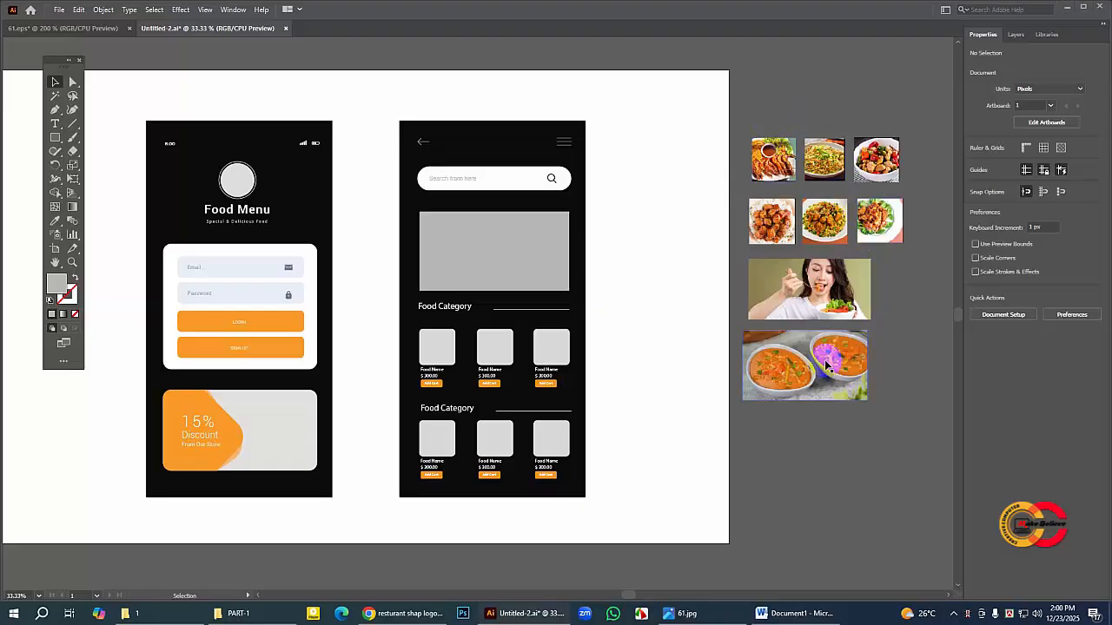
Step: Shift the curry bowls photo slightly to the right and move the grey banner rectangle up about 8 px
drag(825, 363, 831, 363)
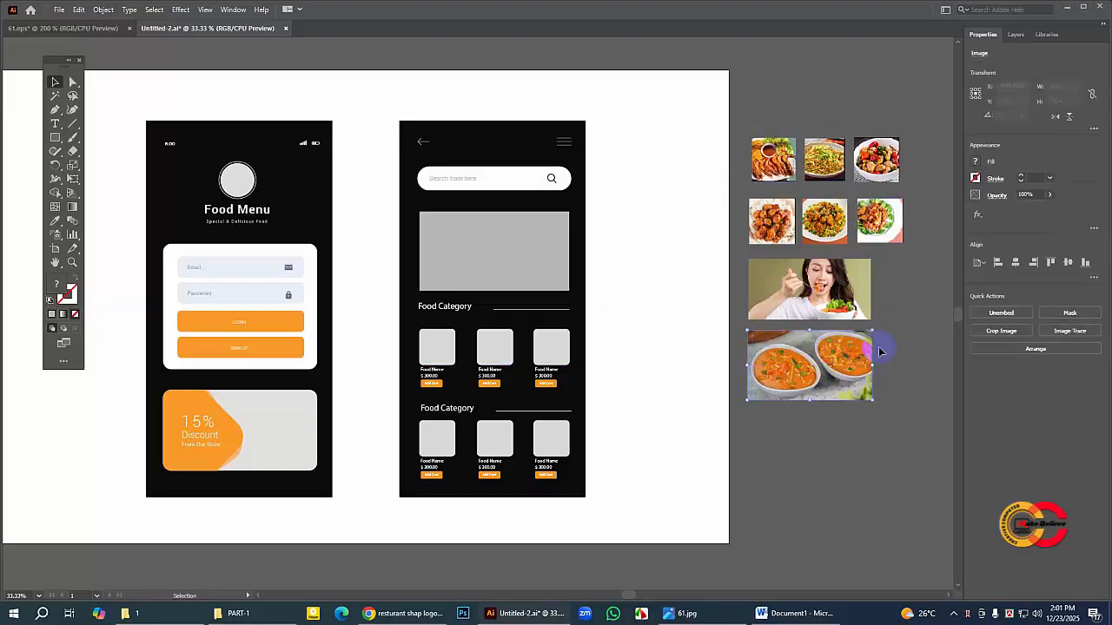
click(851, 250)
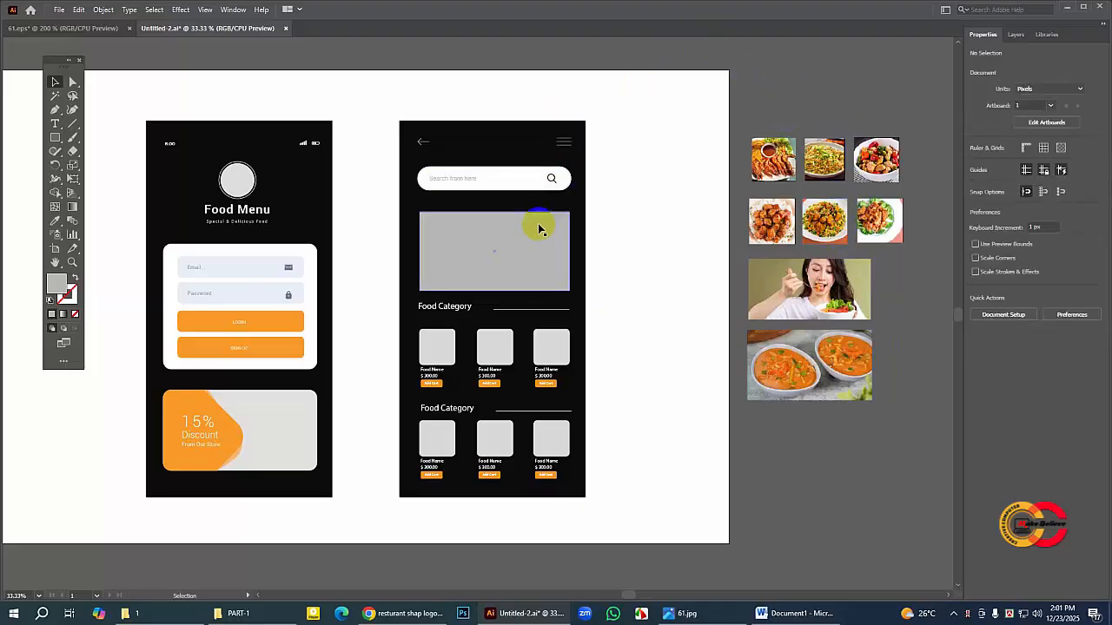
click(518, 240)
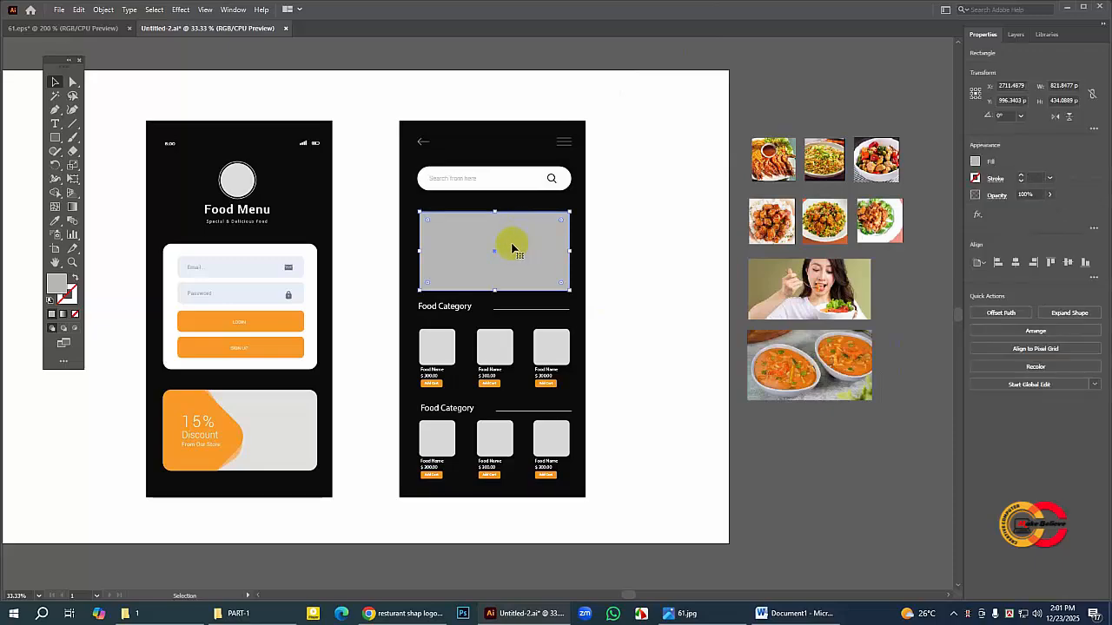
drag(511, 247, 509, 241)
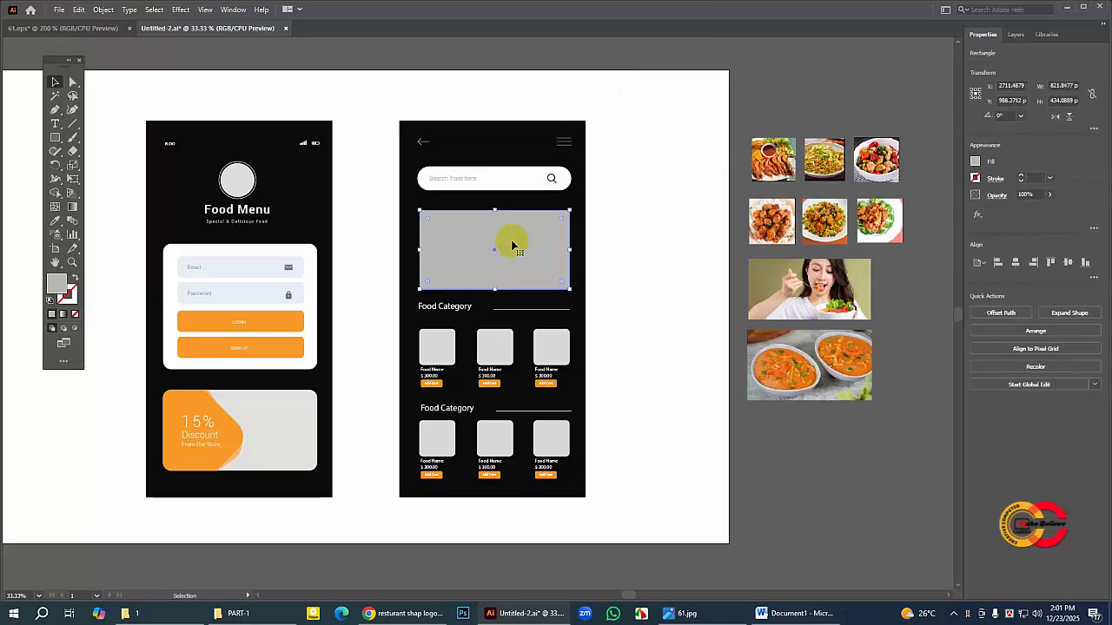
click(794, 109)
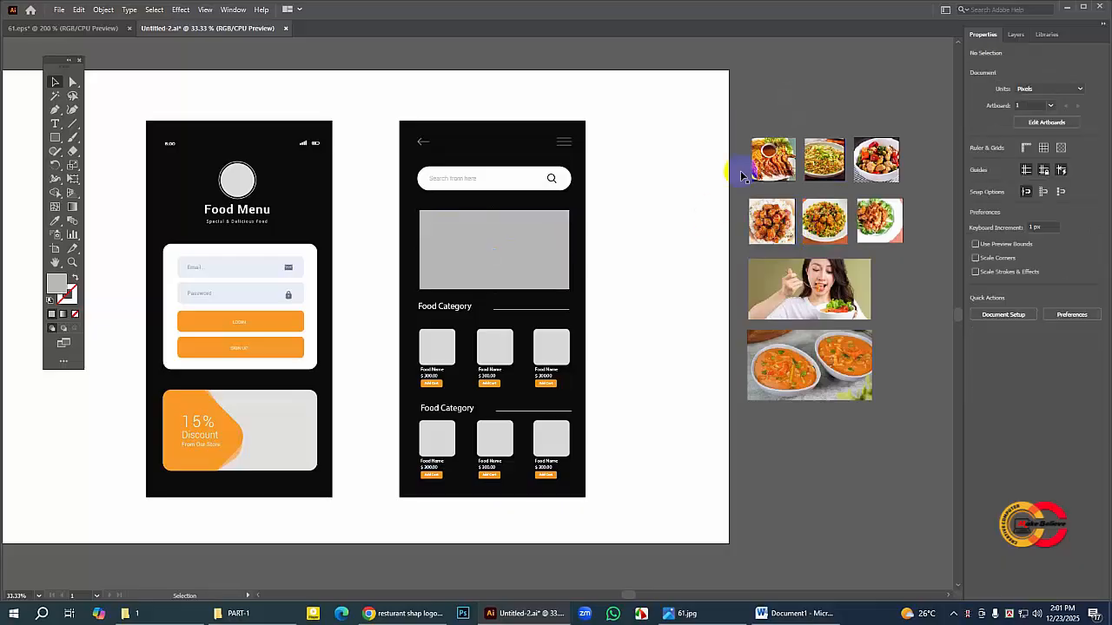
Step: Embed the photo of the woman eating, enlarge it to about 991 × 494 px and place it partly over the grey banner rectangle
click(841, 314)
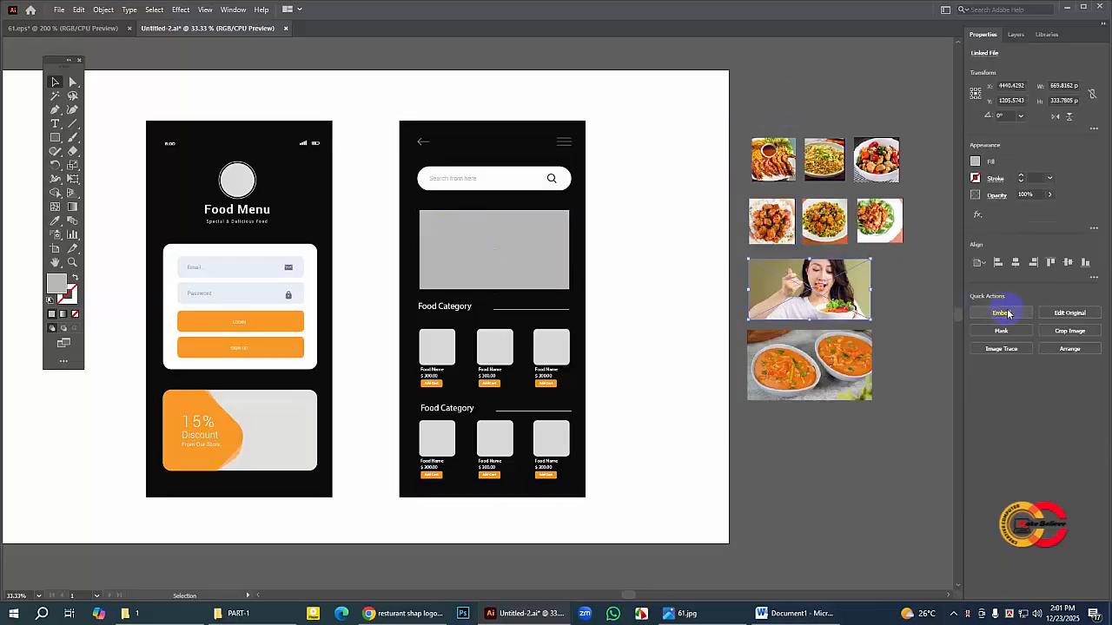
drag(847, 314, 538, 300)
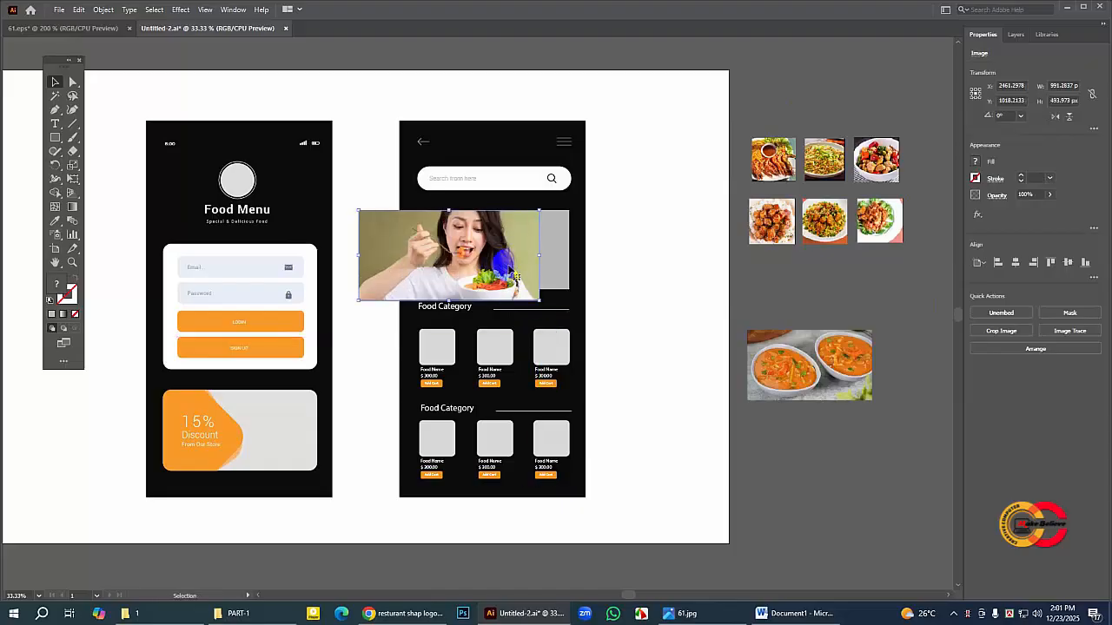
drag(517, 264, 480, 258)
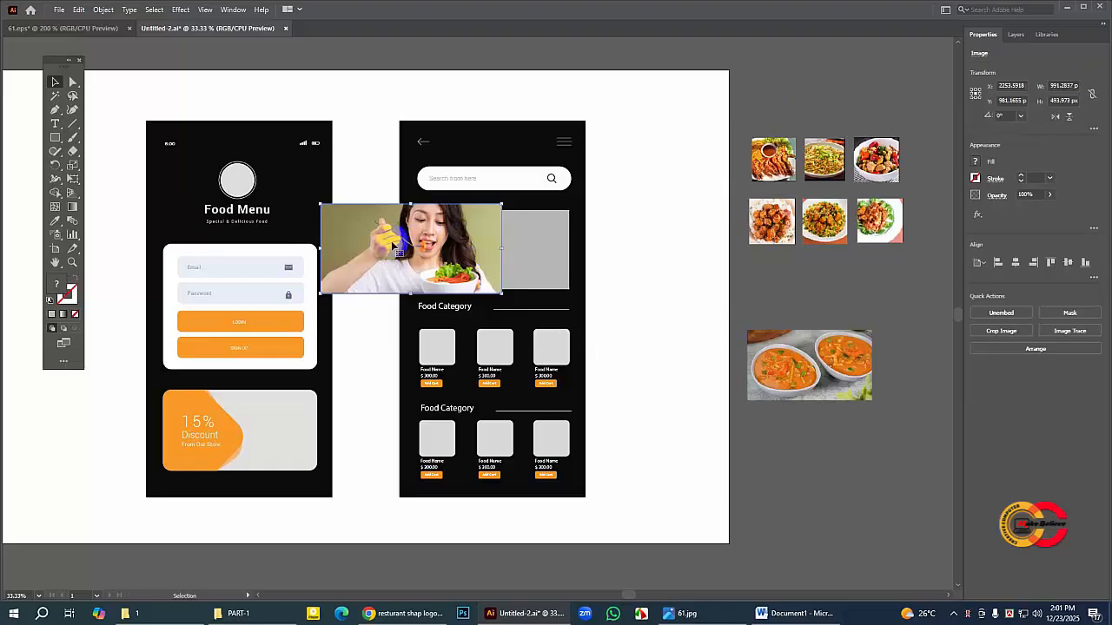
click(745, 280)
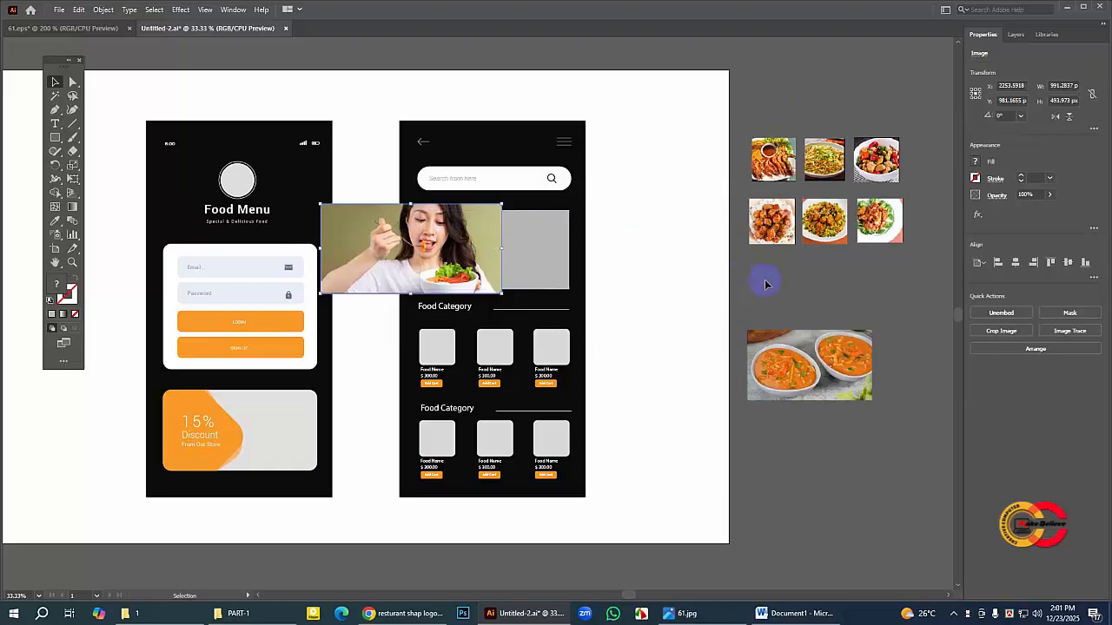
Step: Bring the grey banner rectangle to the front and use it as a clipping mask for the photo of the woman
click(549, 244)
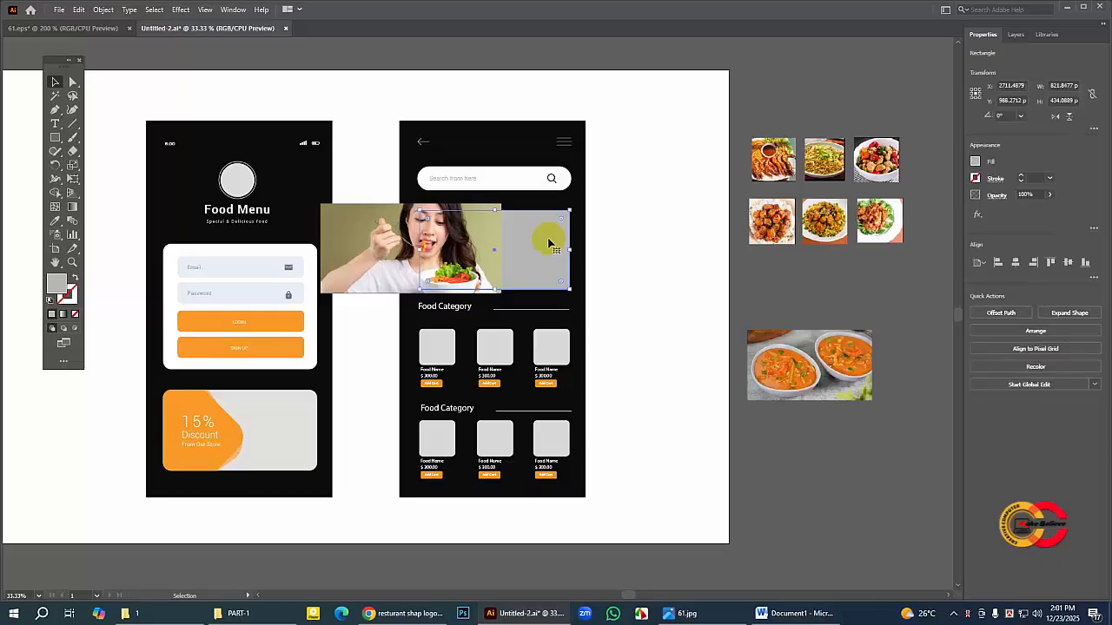
right_click(549, 244)
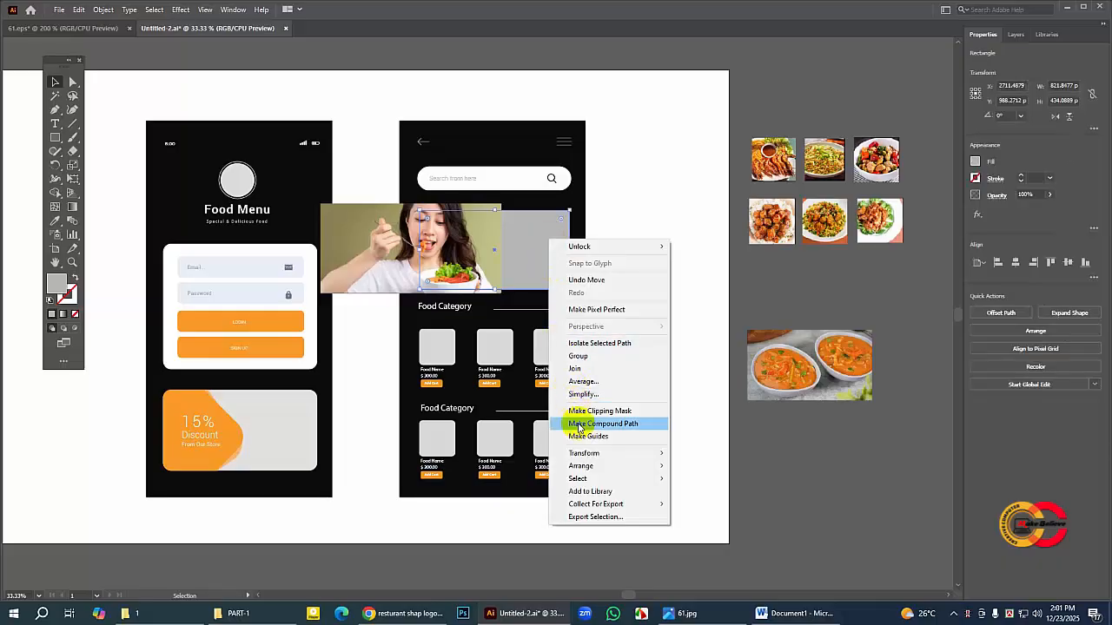
mouse_move(647, 466)
click(704, 466)
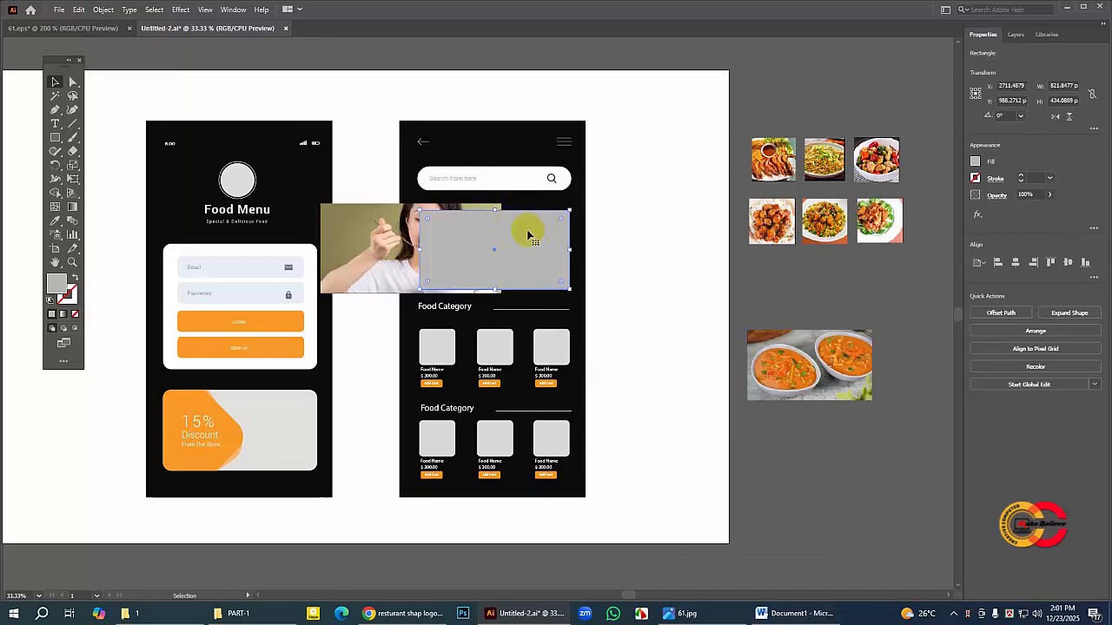
shift+click(363, 227)
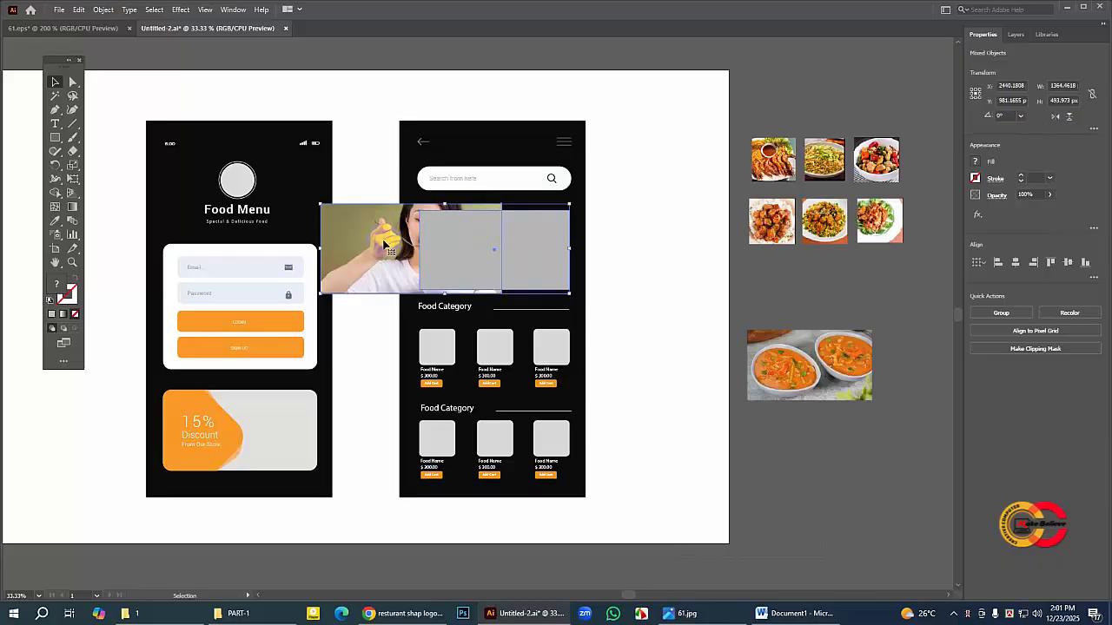
right_click(463, 231)
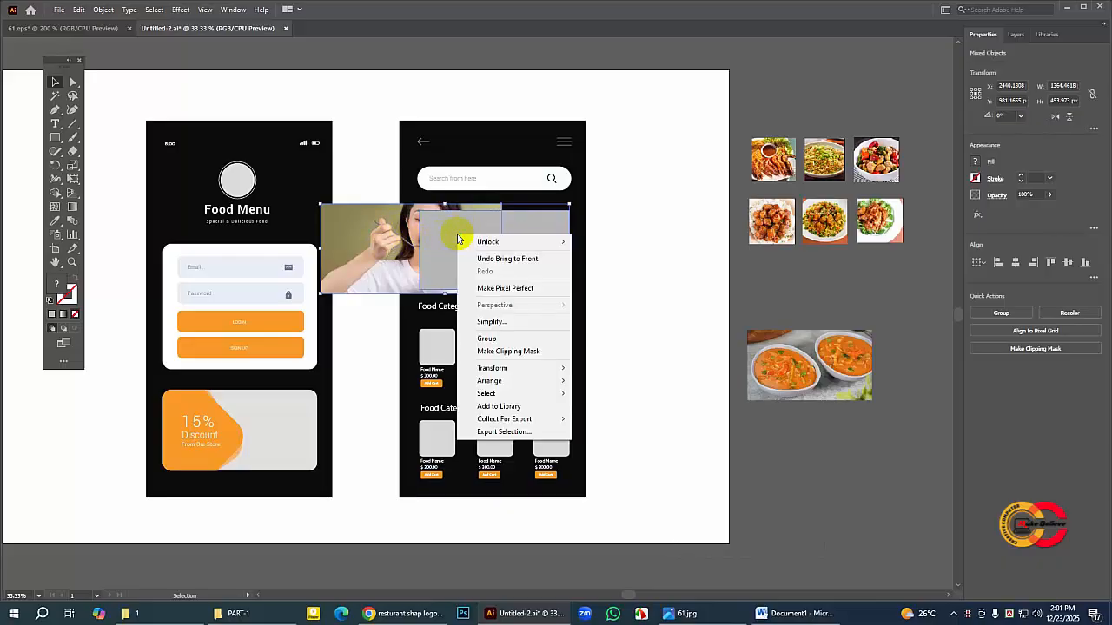
click(537, 352)
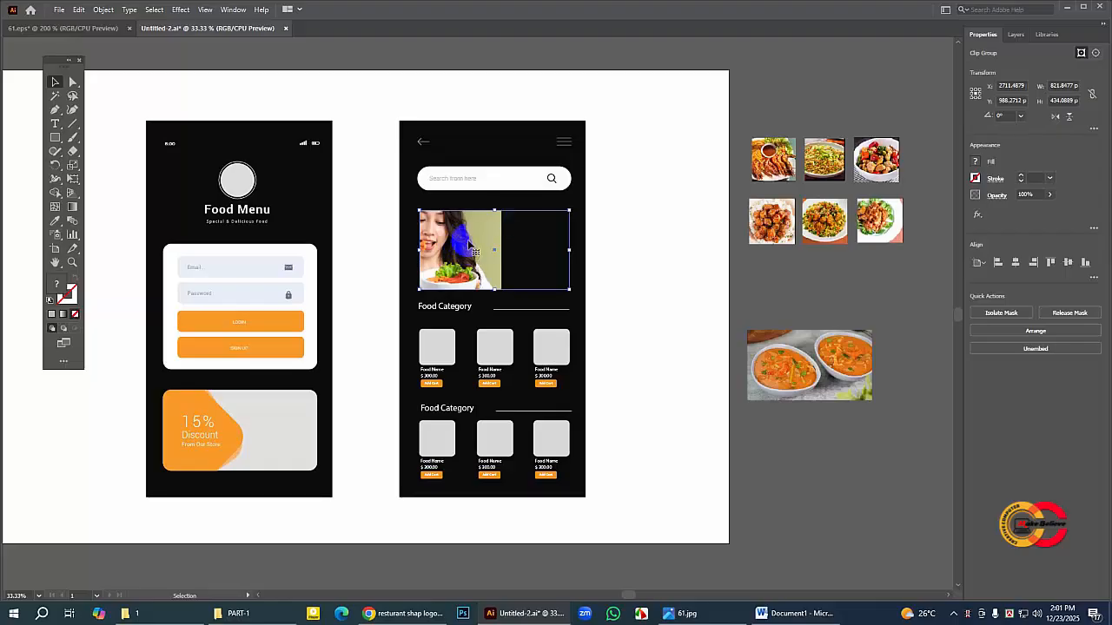
Step: Inside the clip group, move the photo across to fill the whole banner and resize it to about 952 × 474 px
double_click(469, 246)
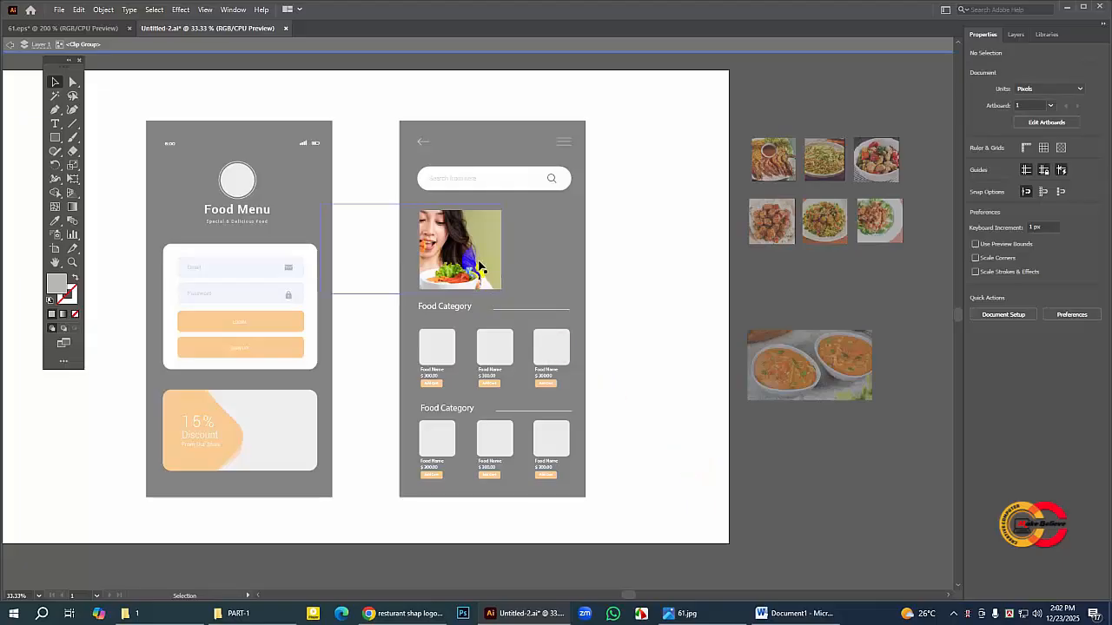
click(469, 250)
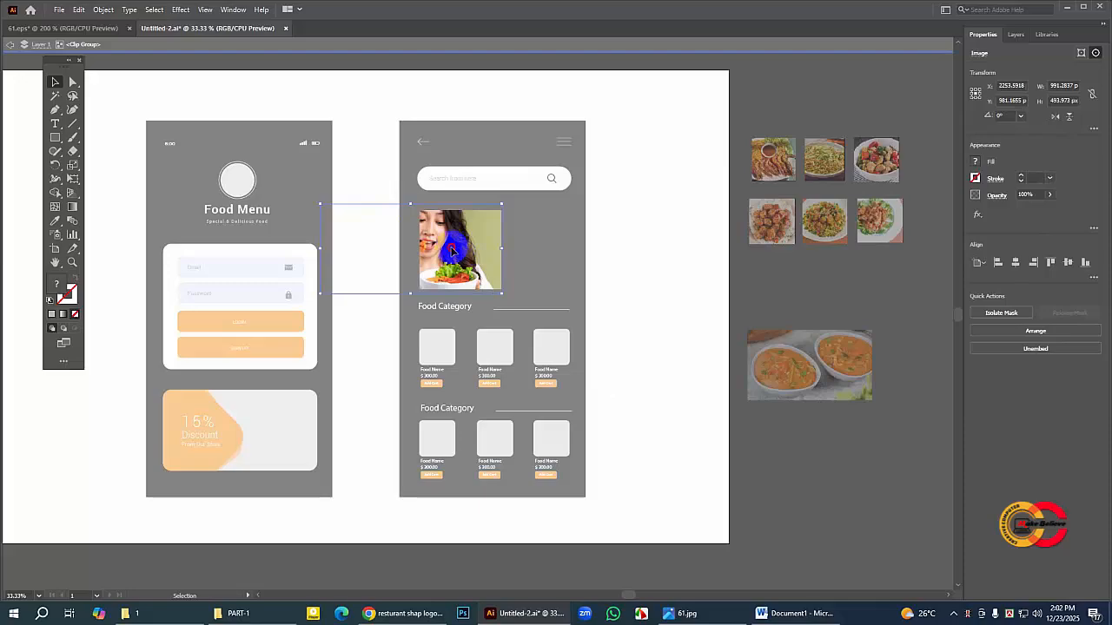
drag(446, 251, 533, 254)
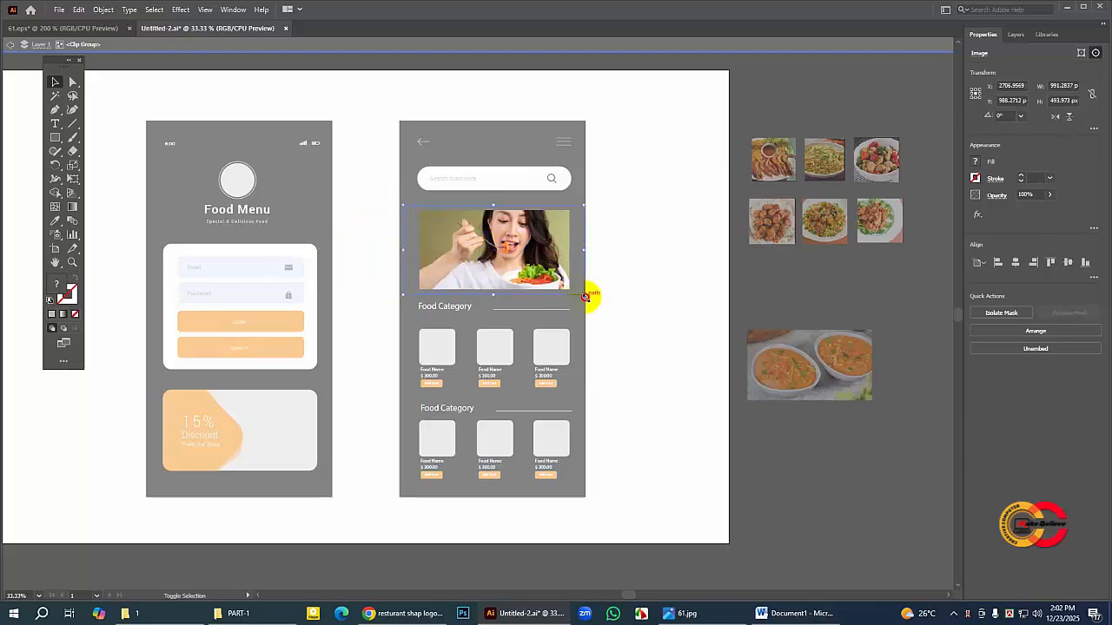
drag(586, 296, 580, 291)
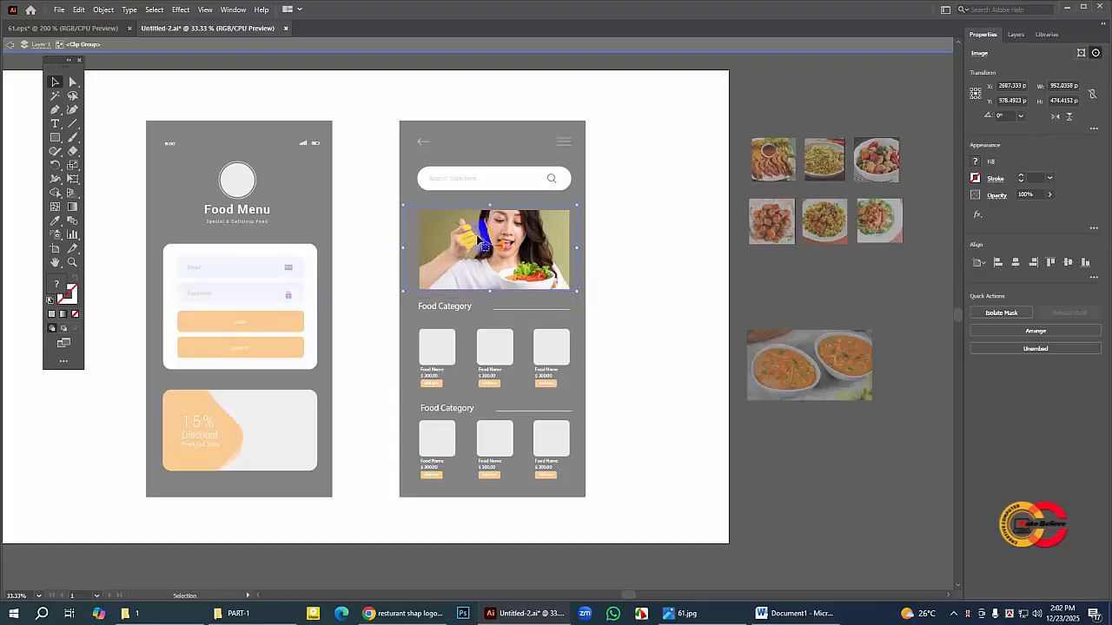
Step: Fine-tune the photo inside the banner mask by shifting it about 13 px right and 24 px down, and leave the clip group
key(Right)
key(Right)
key(Right)
key(Right)
key(Right)
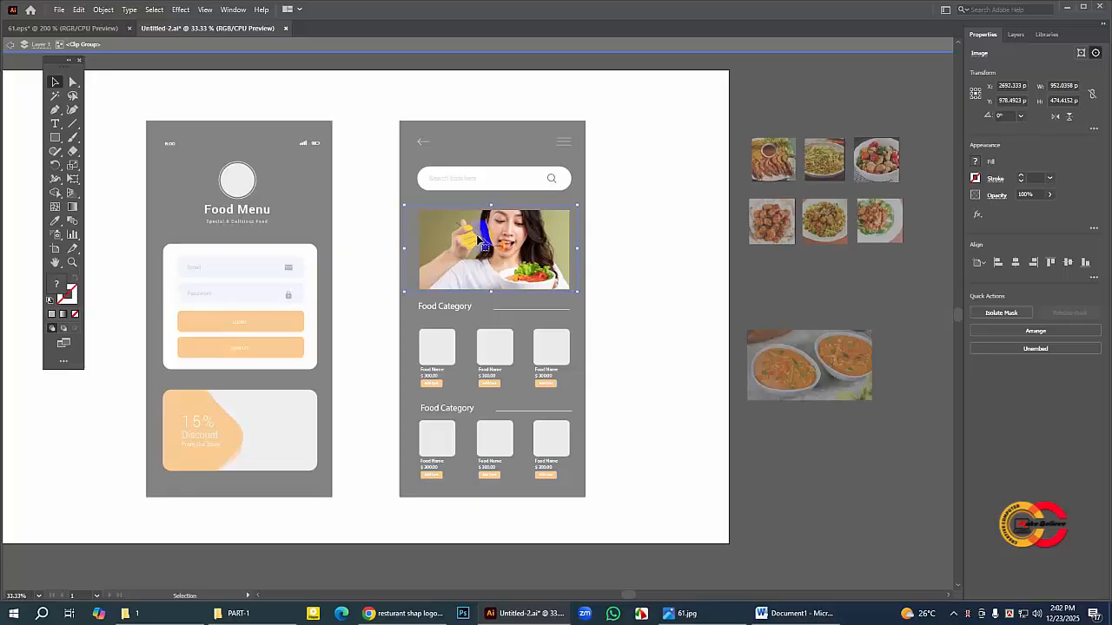
key(Down)
key(Down)
key(Down)
key(Down)
key(Down)
key(Down)
key(Down)
key(Down)
key(Down)
key(Down)
key(Down)
key(Down)
key(Down)
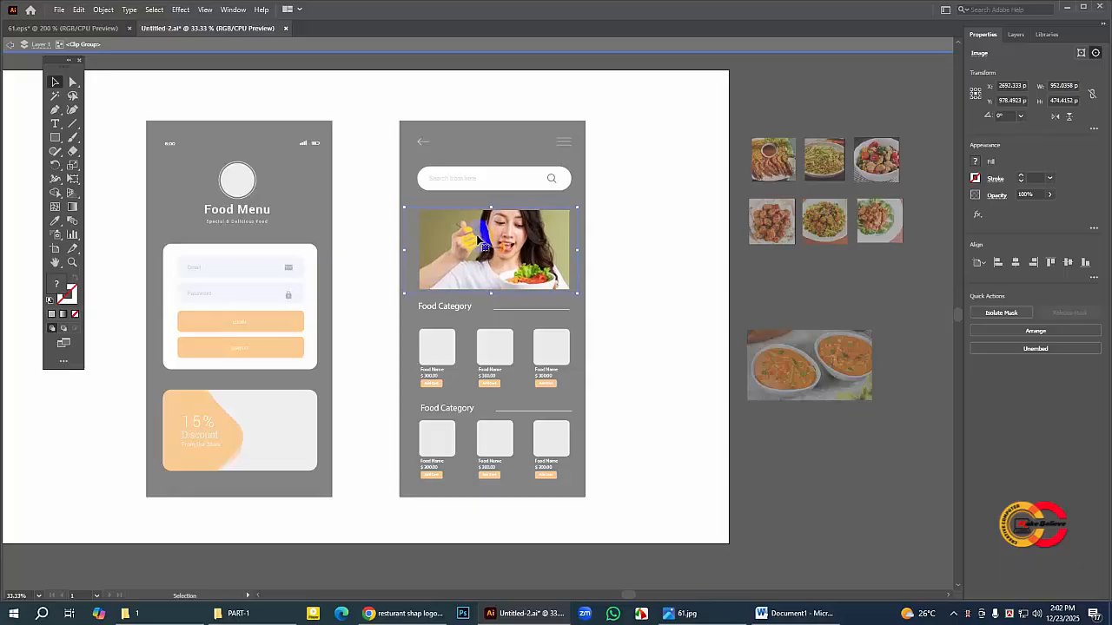
key(Down)
key(Down)
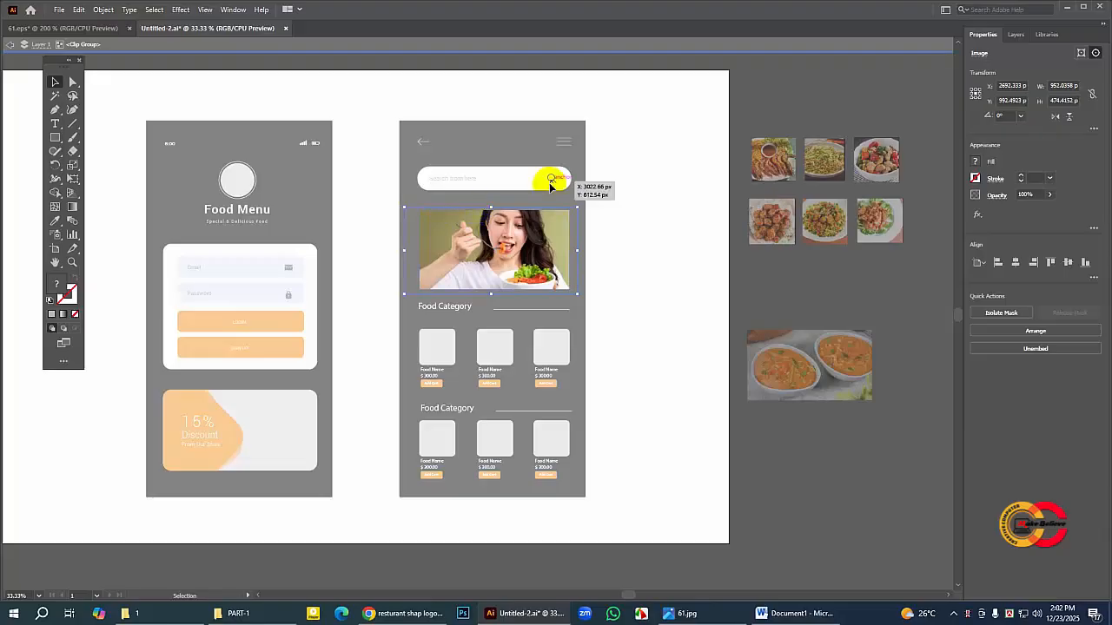
key(Down)
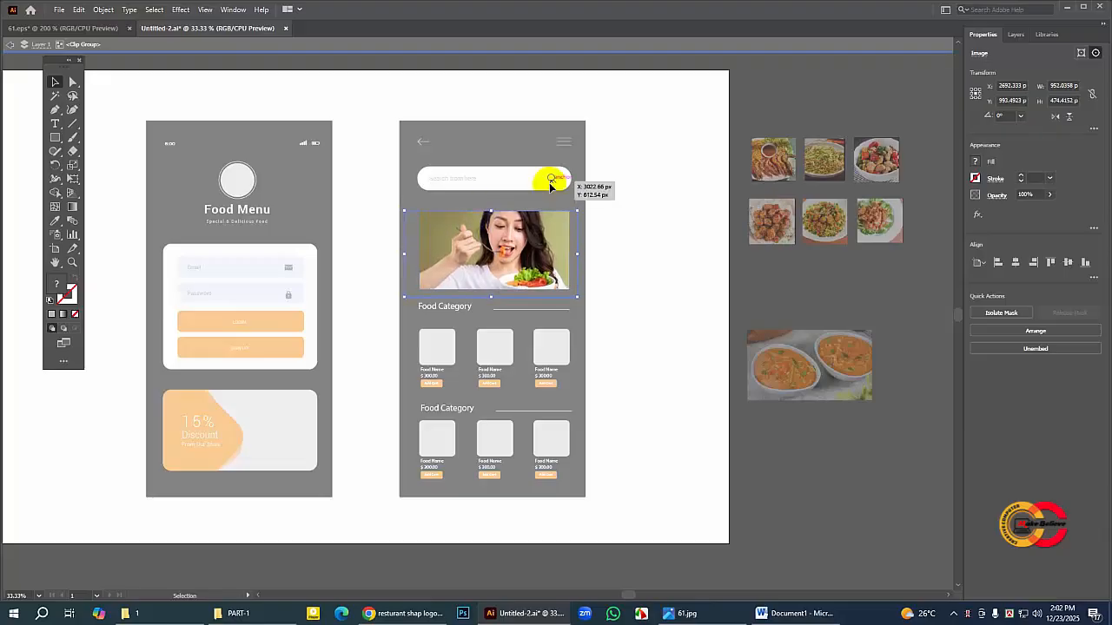
key(Down)
key(Down)
key(Down)
key(Down)
key(Down)
key(Down)
key(Down)
key(Down)
key(Down)
key(Down)
key(Down)
key(Down)
key(Down)
key(Down)
key(Down)
key(Down)
key(Down)
key(Down)
key(Down)
key(Down)
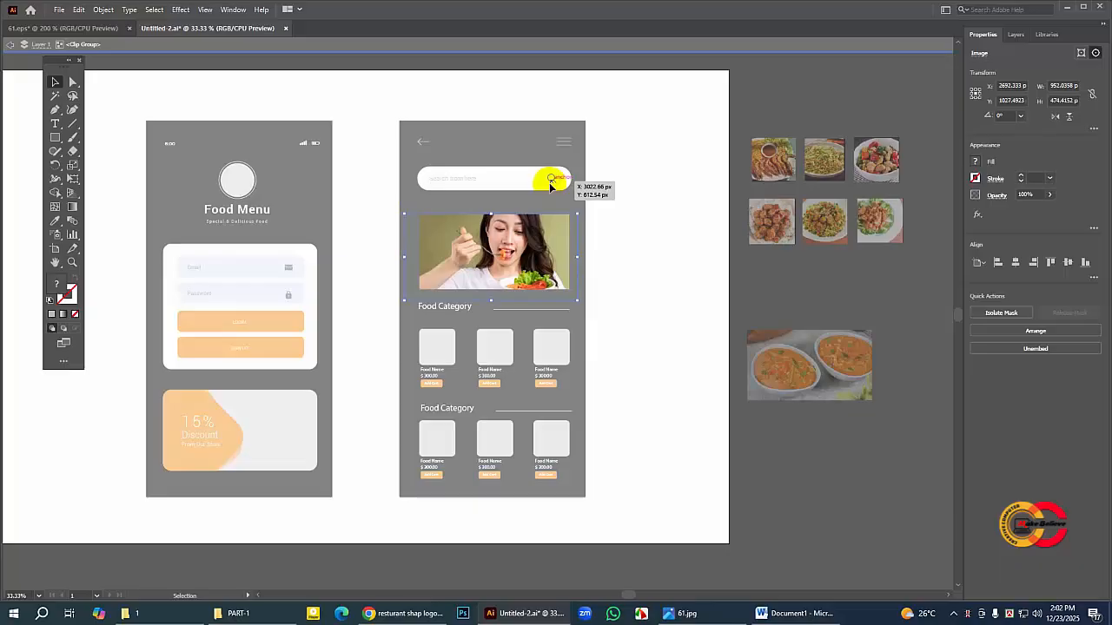
key(Up)
key(Up)
key(Up)
key(Up)
key(Up)
key(Up)
key(Up)
key(Up)
key(Up)
key(Up)
key(Up)
key(Up)
key(Up)
key(Up)
key(Up)
key(Up)
key(Up)
key(Up)
key(Up)
key(Up)
key(Right)
key(Right)
key(Right)
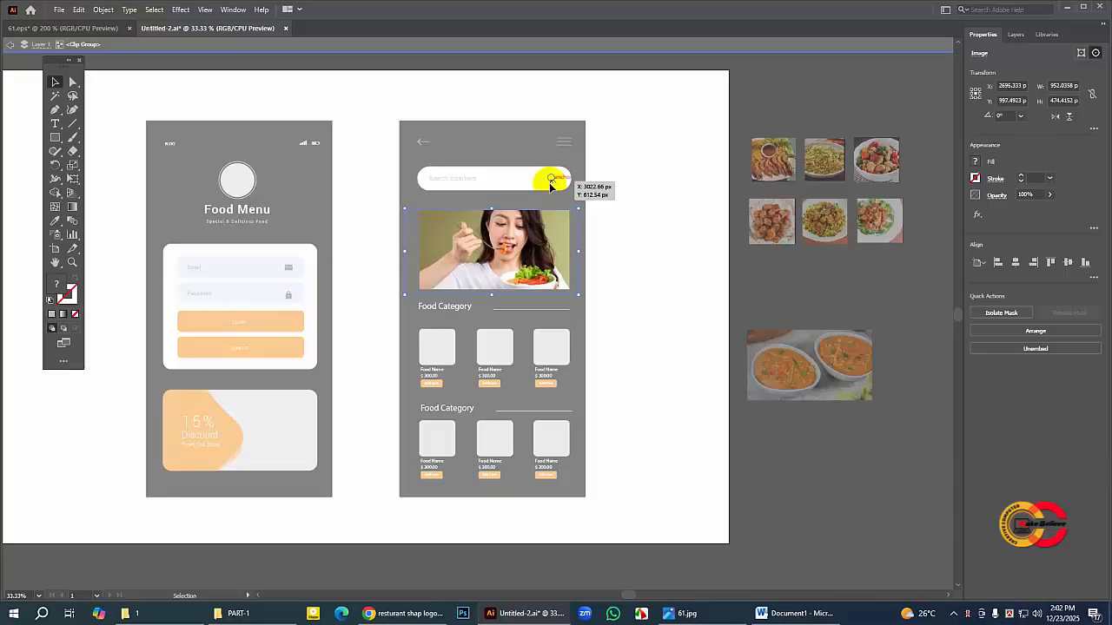
key(Down)
key(Down)
key(Down)
key(Right)
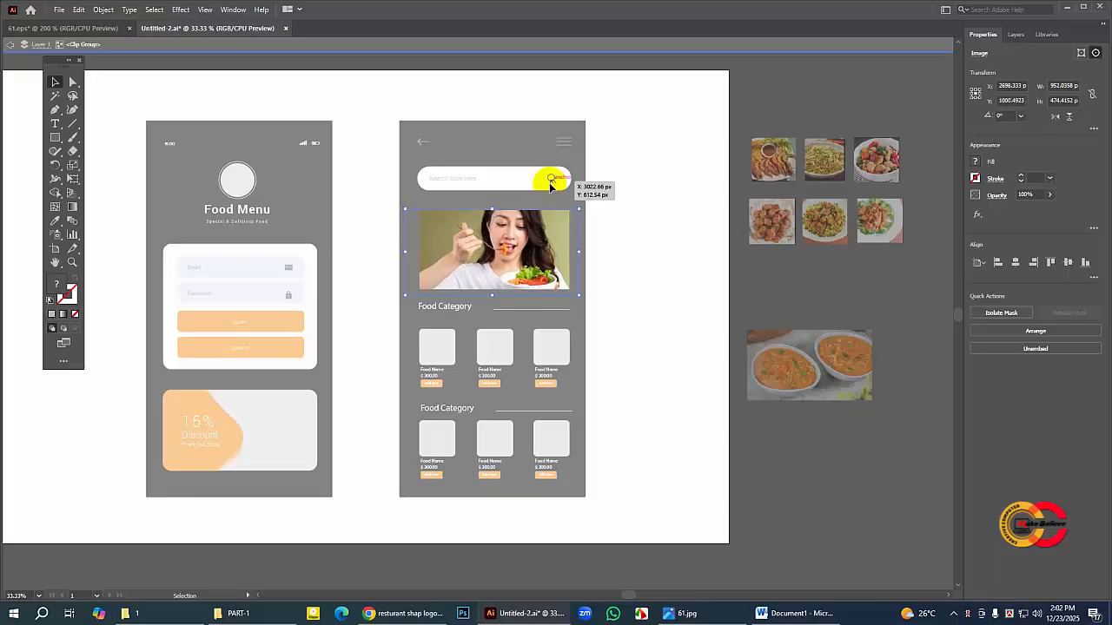
key(Down)
key(Down)
key(Right)
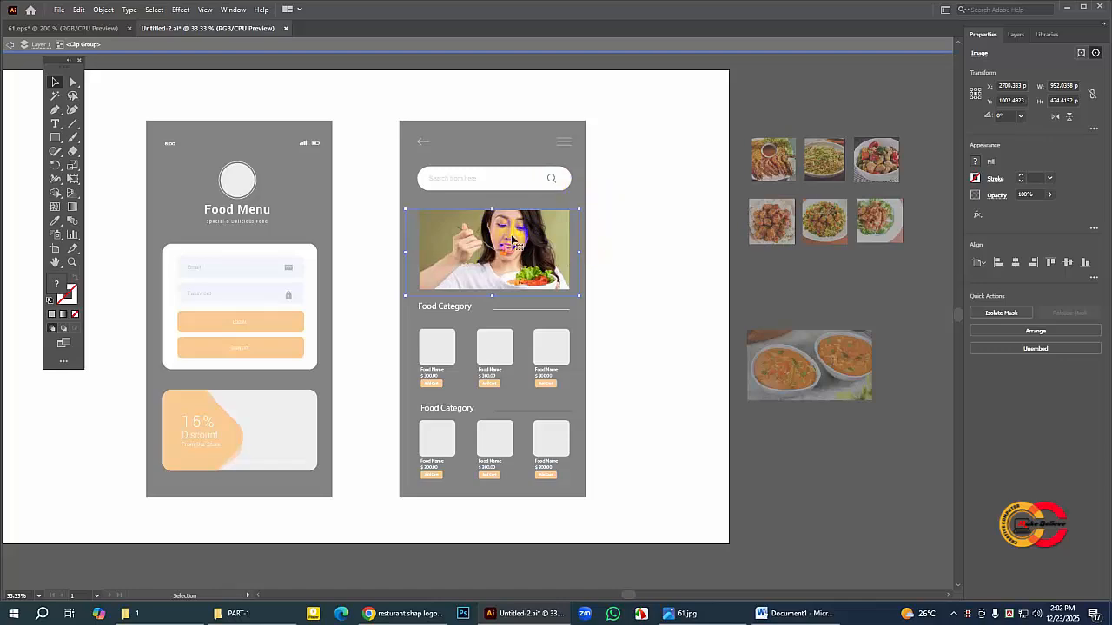
double_click(758, 284)
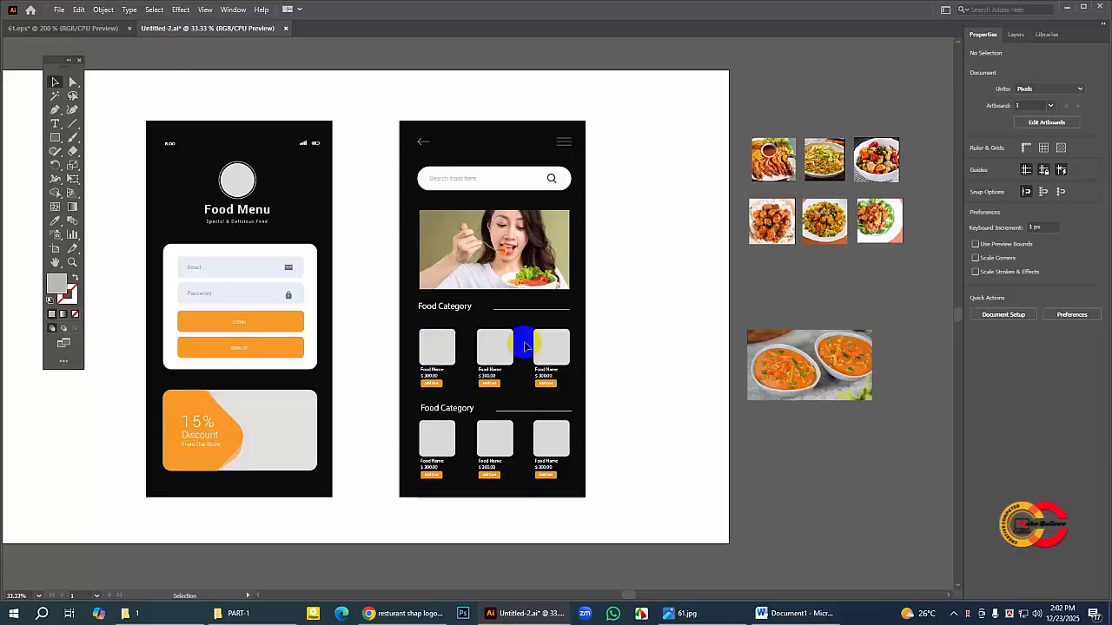
Step: Place the grilled meat photo partly over the first image square of the upper Food Category row and enlarge it to about 270 × 270 px
click(72, 262)
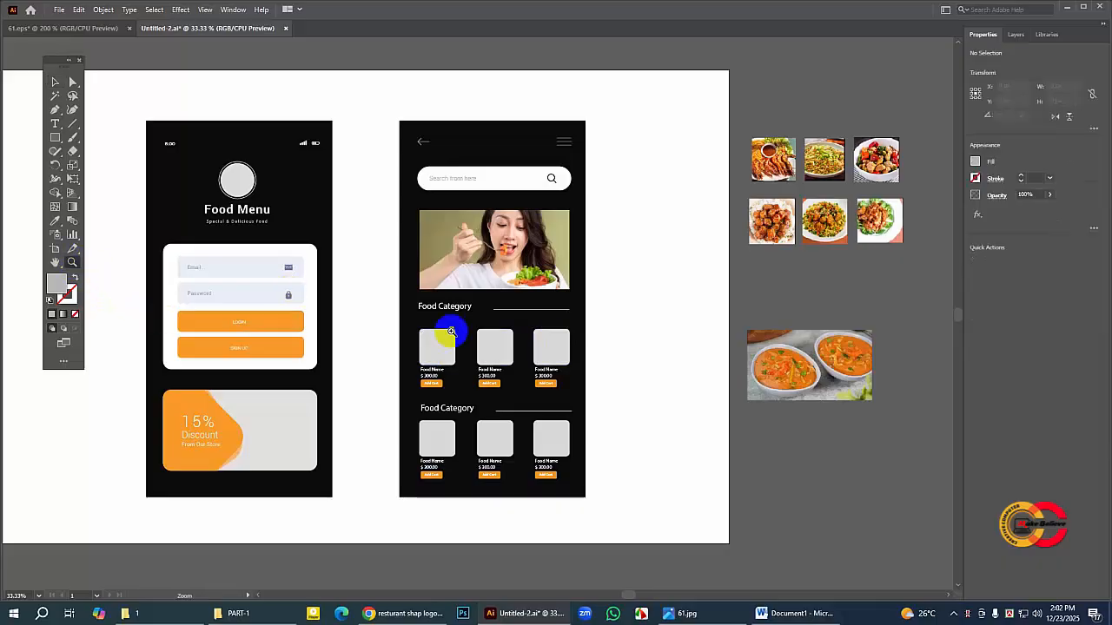
click(504, 359)
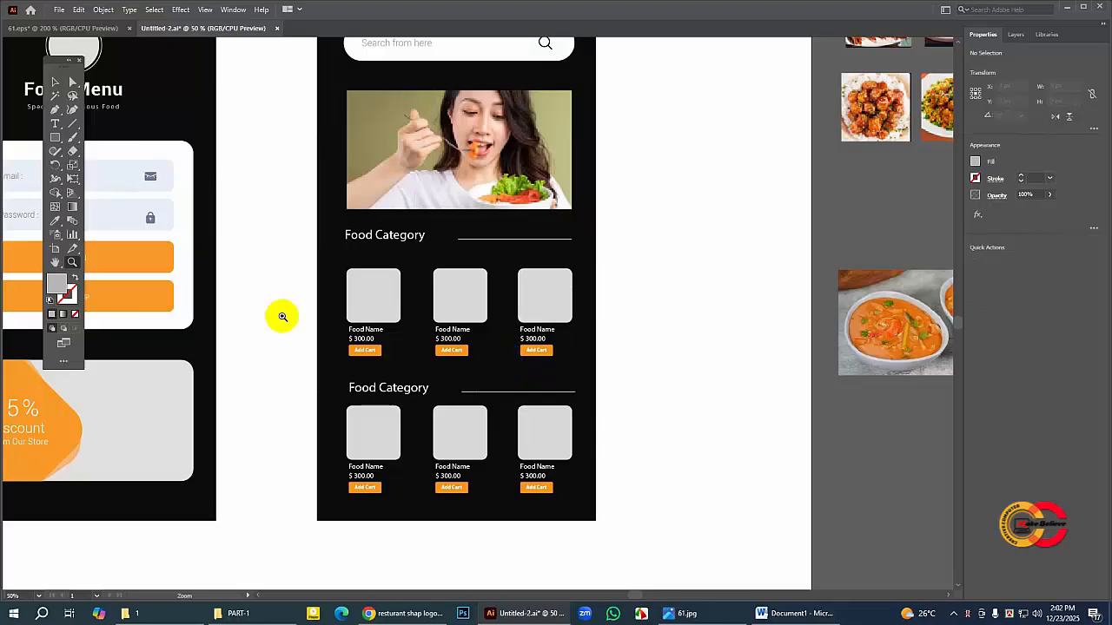
key(h)
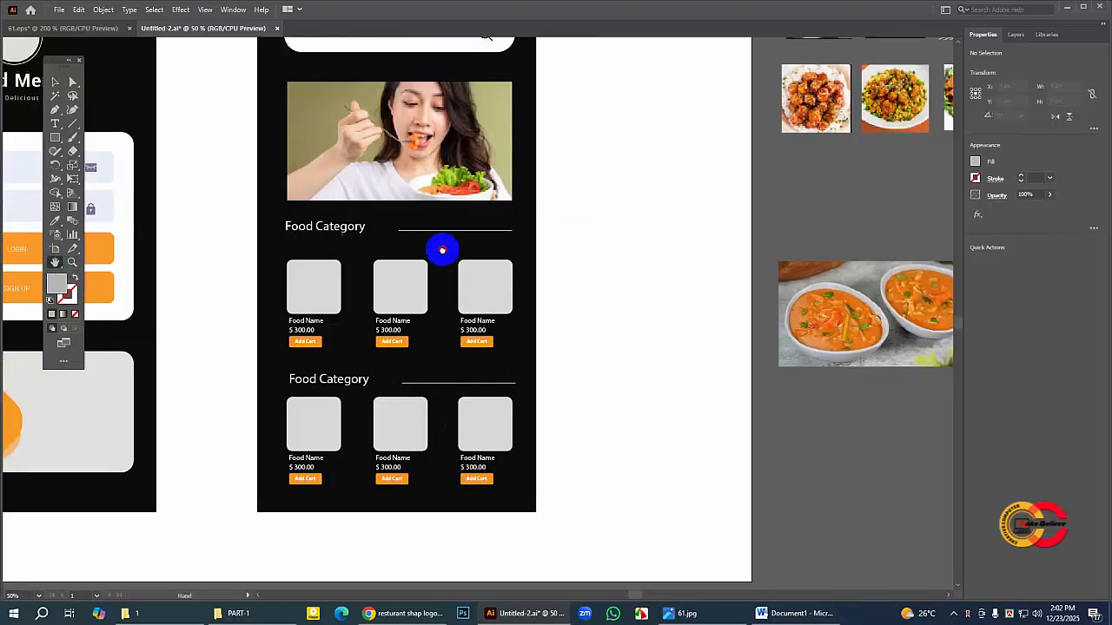
drag(506, 262, 393, 262)
drag(272, 158, 289, 205)
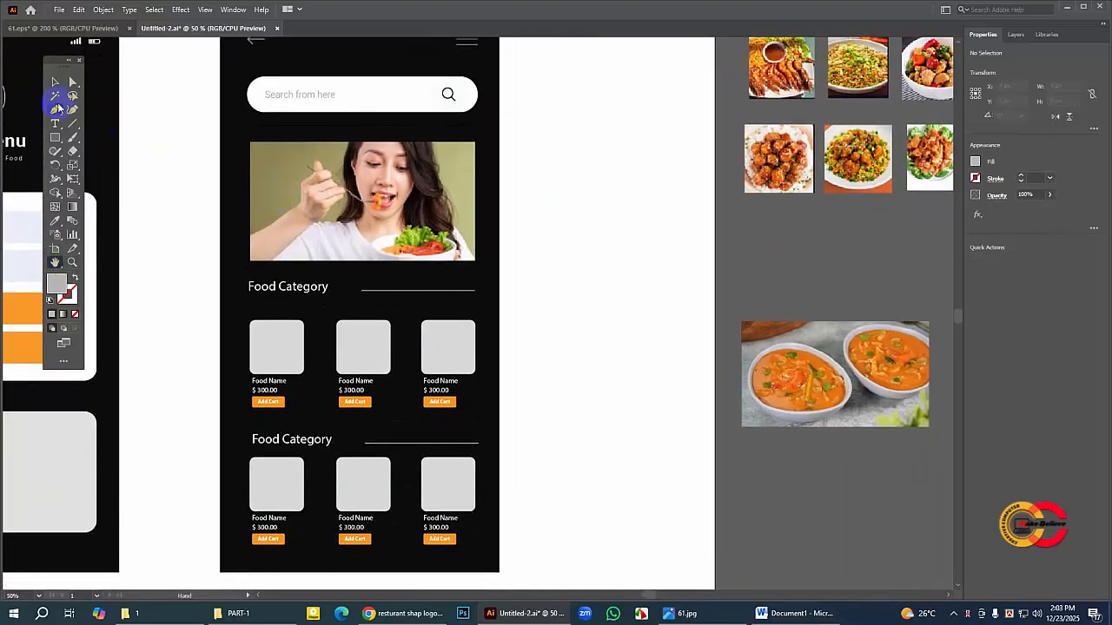
click(55, 81)
click(789, 65)
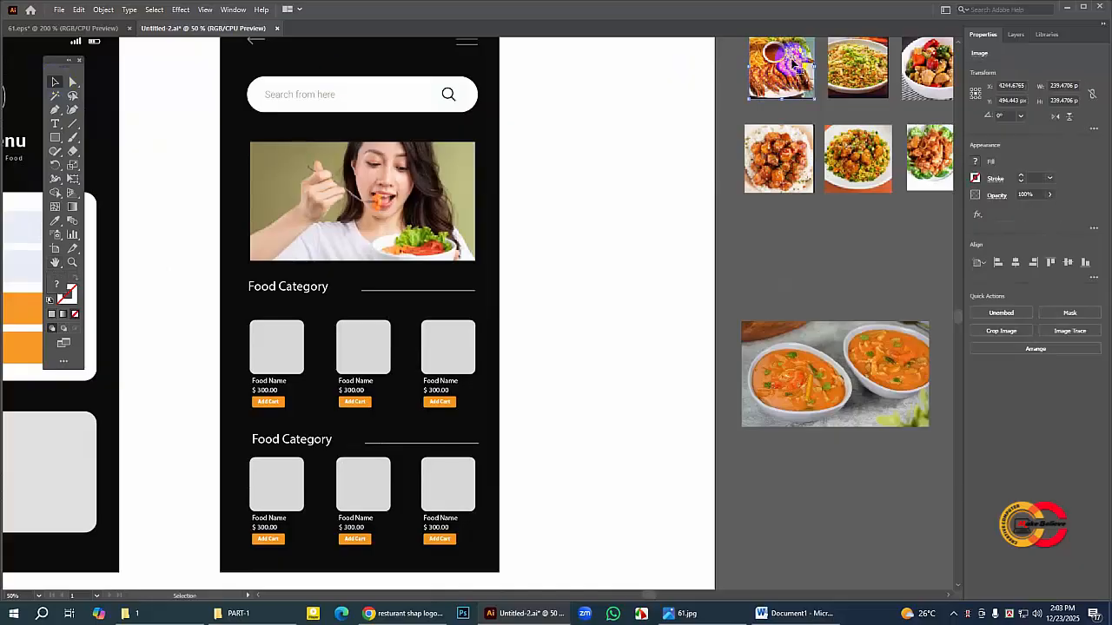
drag(792, 64, 250, 332)
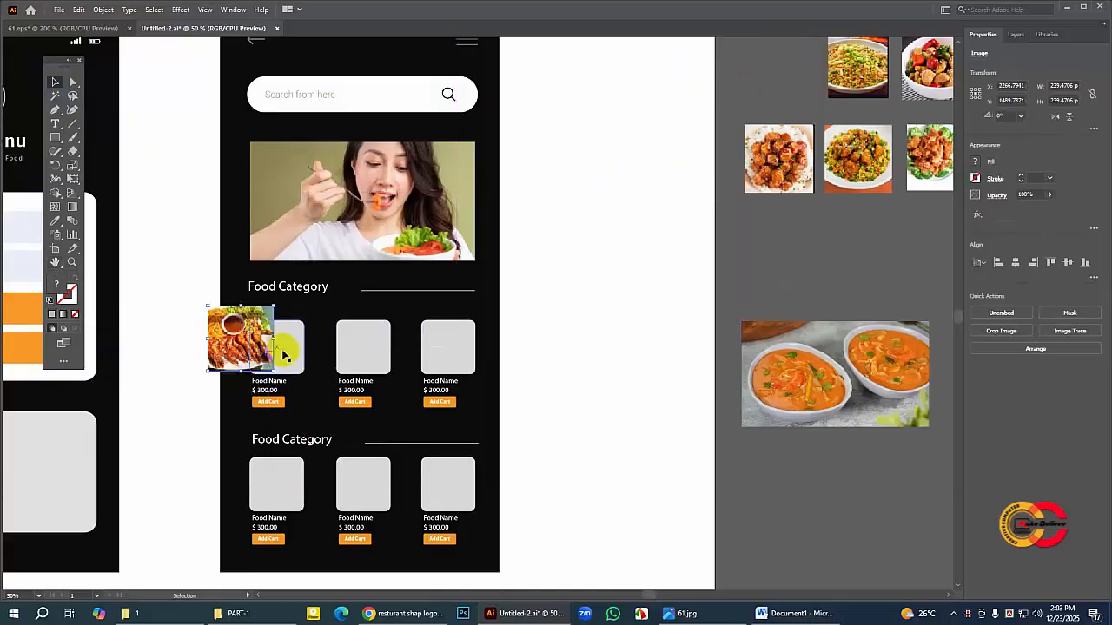
drag(275, 372, 287, 388)
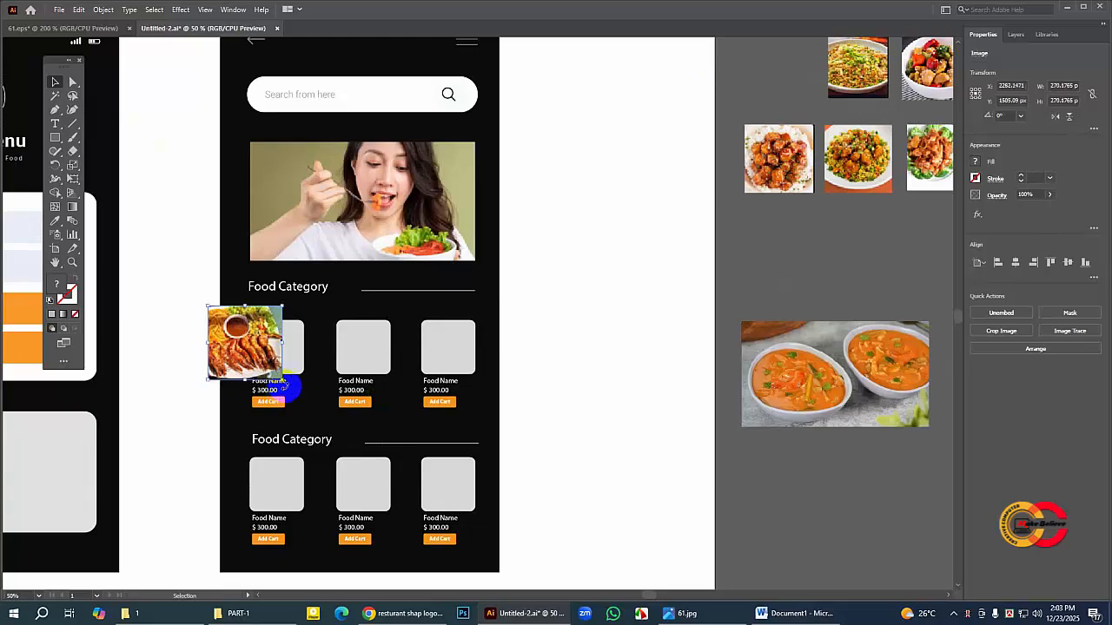
Step: Bring the first image square of the upper Food Category row to the front and use it as a clipping mask for the grilled meat photo
click(294, 348)
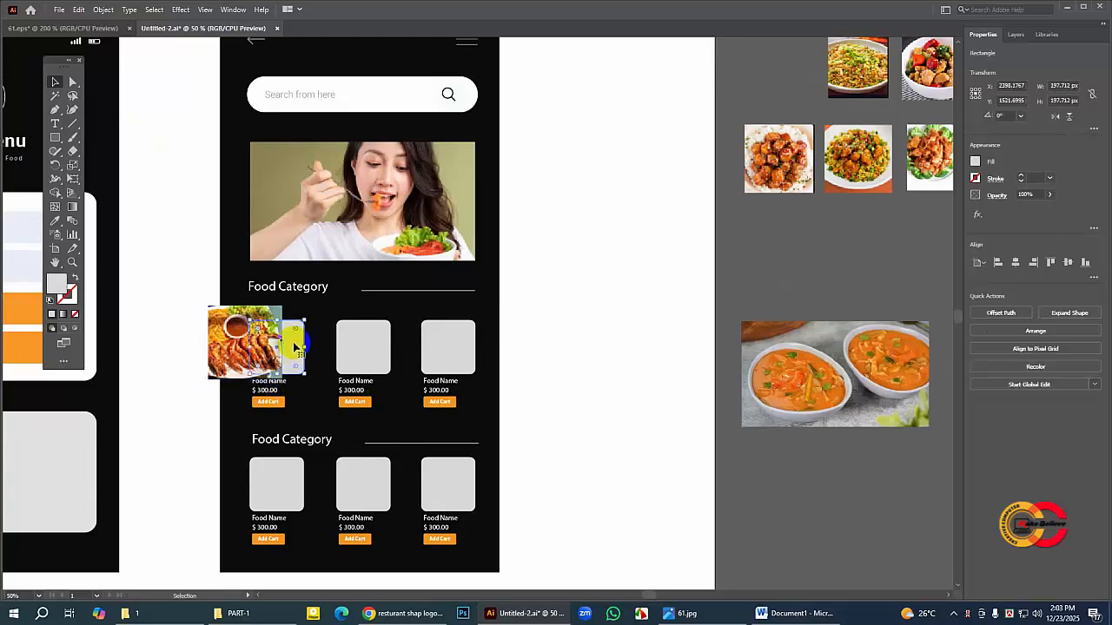
right_click(294, 347)
mouse_move(326, 283)
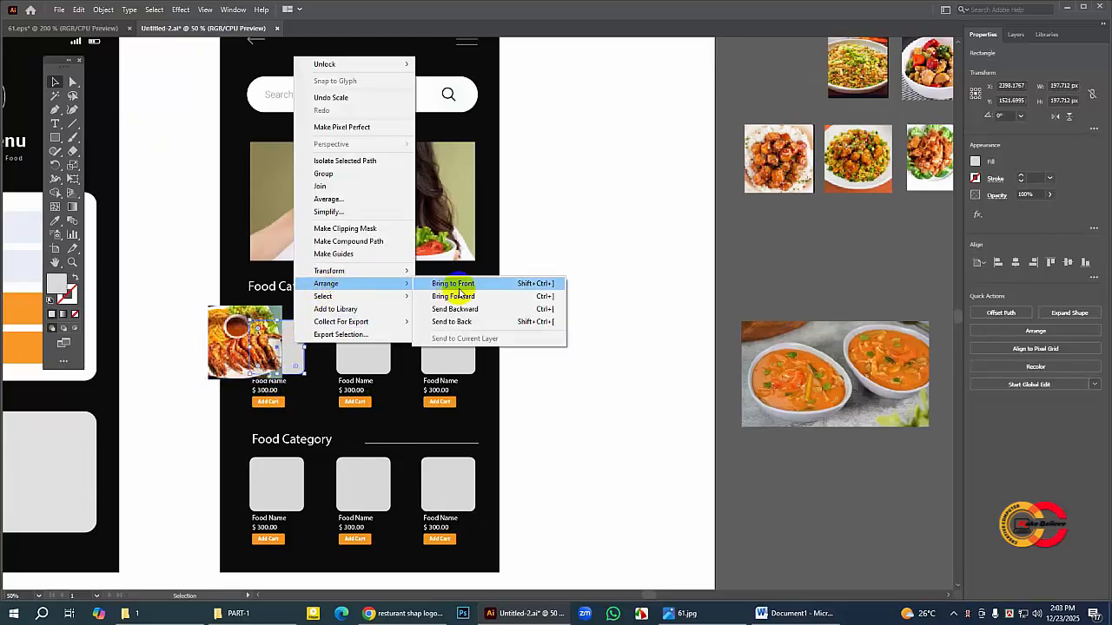
click(458, 295)
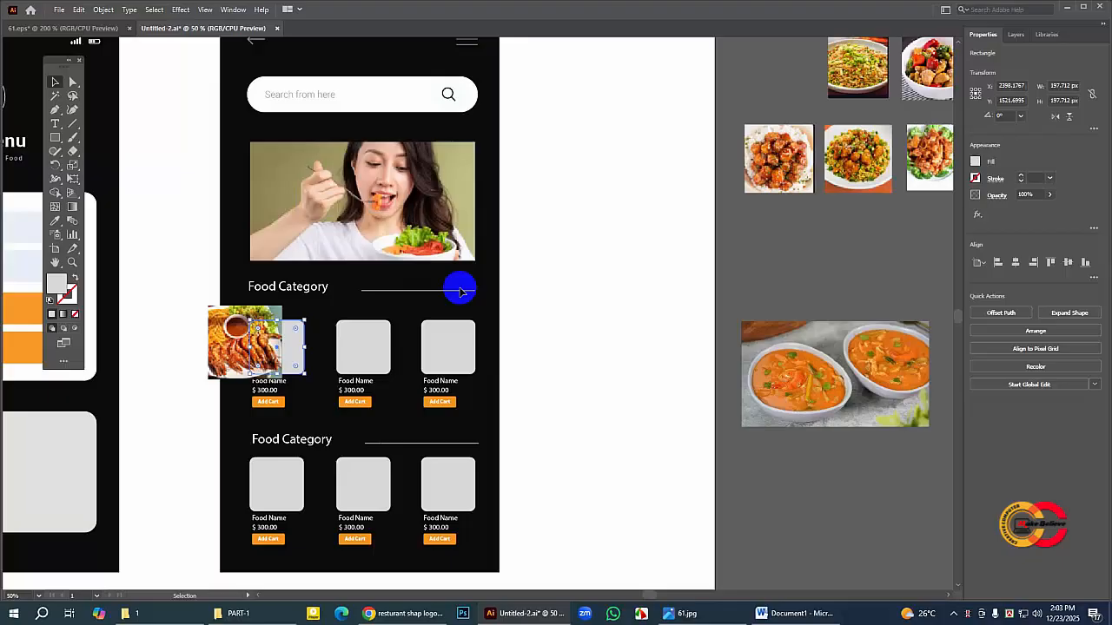
shift+click(235, 327)
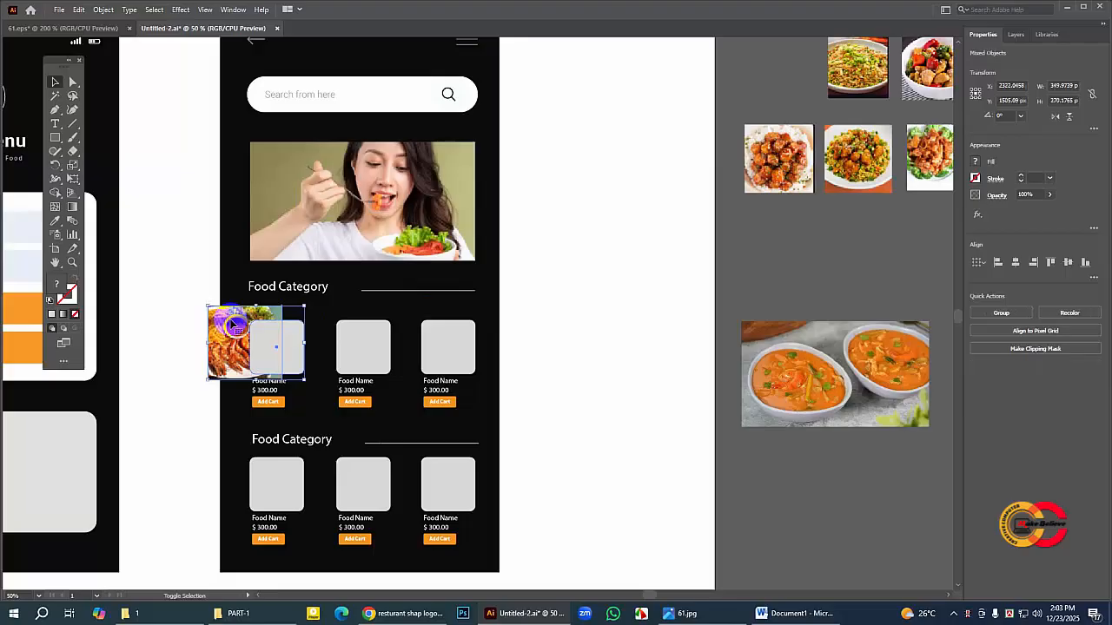
right_click(234, 326)
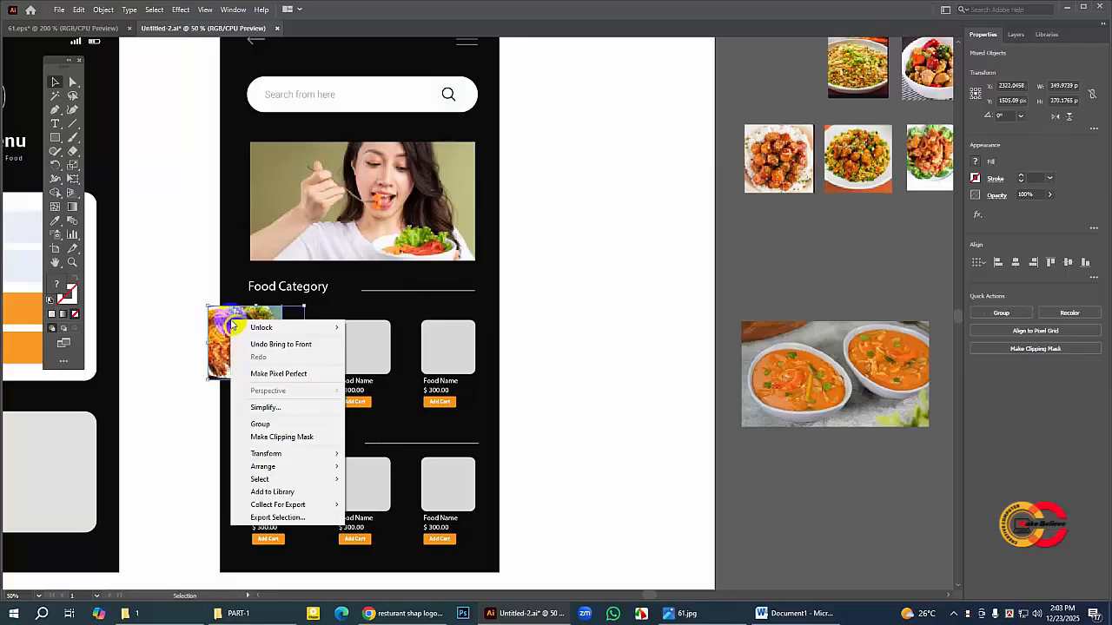
click(286, 439)
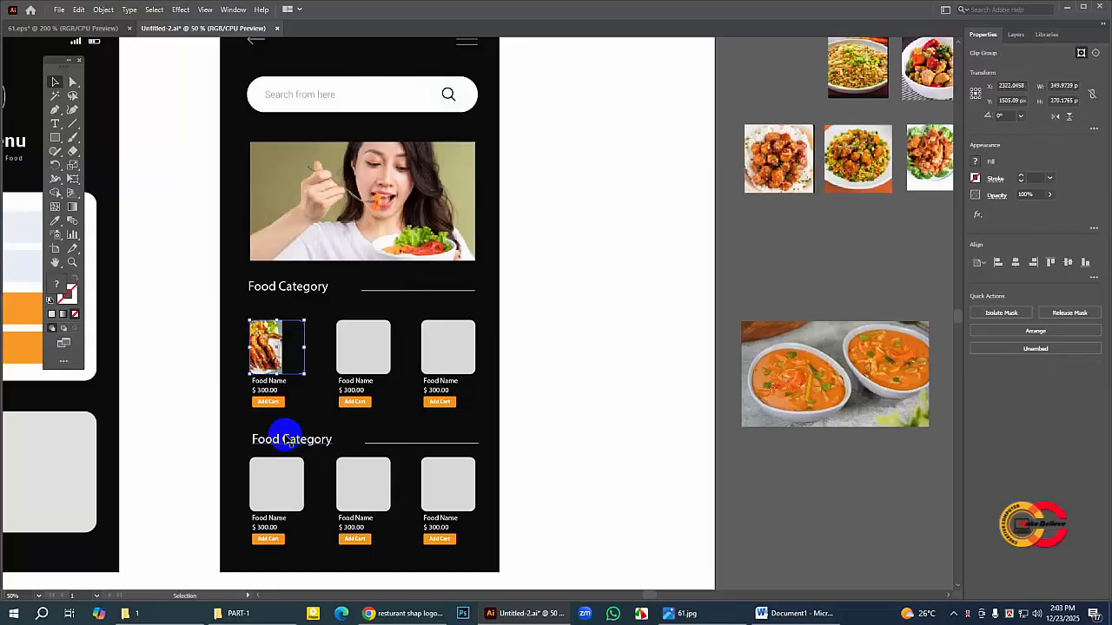
Step: Inside the clip group, fit the grilled meat photo over the whole square at about 234 × 234 px, nudge it right and up, and leave the group
double_click(272, 346)
drag(257, 341, 307, 387)
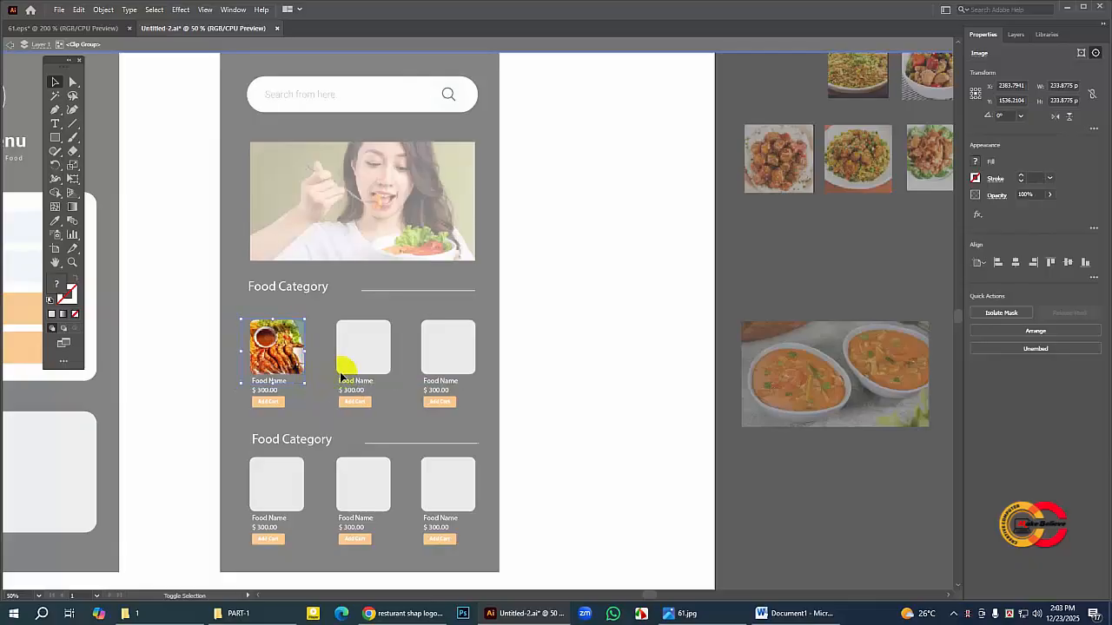
key(Right)
key(Right)
key(Right)
key(Right)
key(Right)
key(Right)
key(Right)
key(Right)
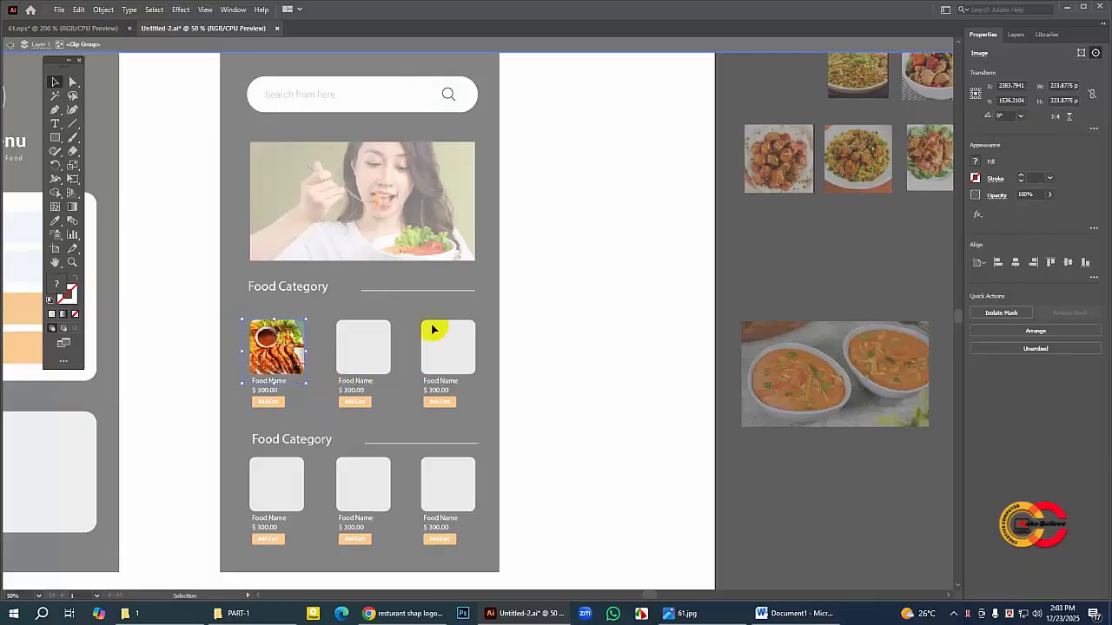
key(Up)
key(Up)
key(Up)
key(Up)
key(Up)
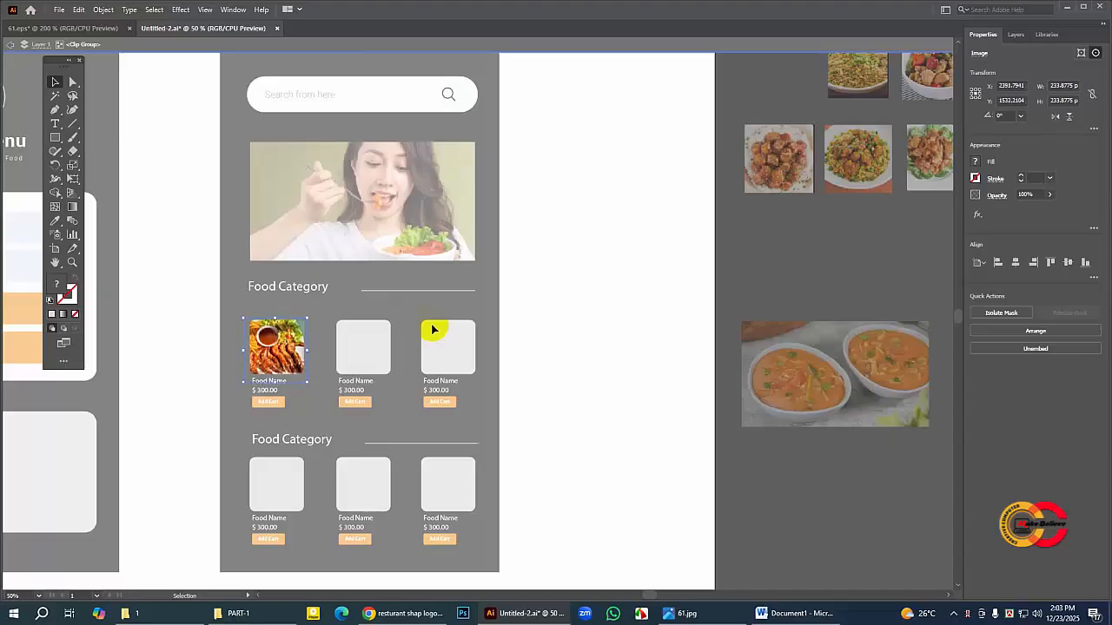
key(Right)
key(Right)
key(Right)
key(Right)
key(Right)
key(Right)
key(Right)
key(Right)
key(Right)
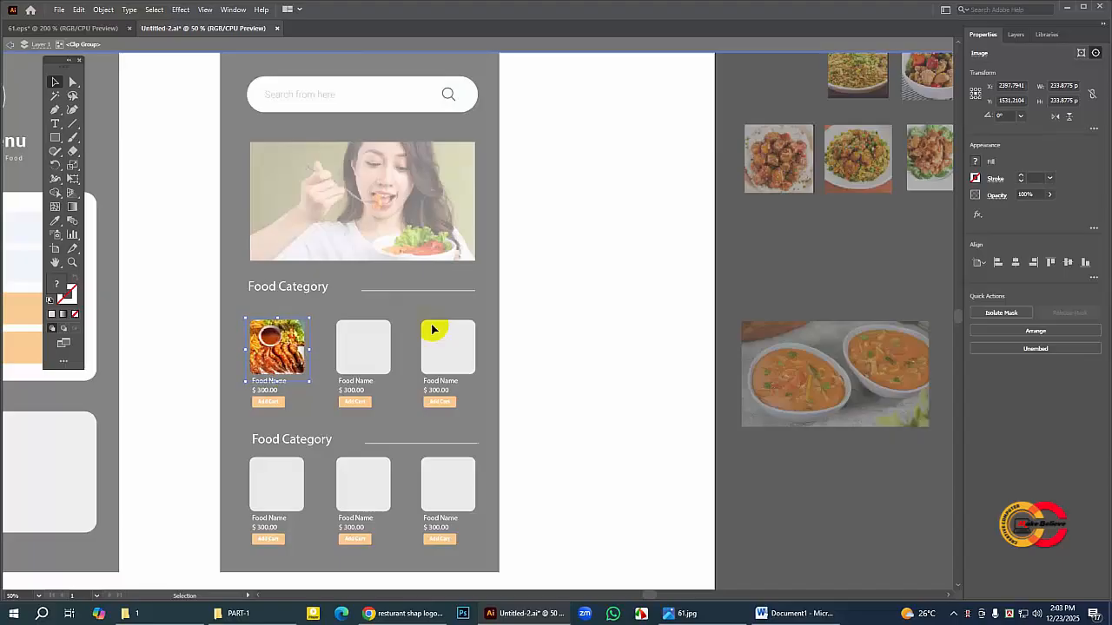
key(Up)
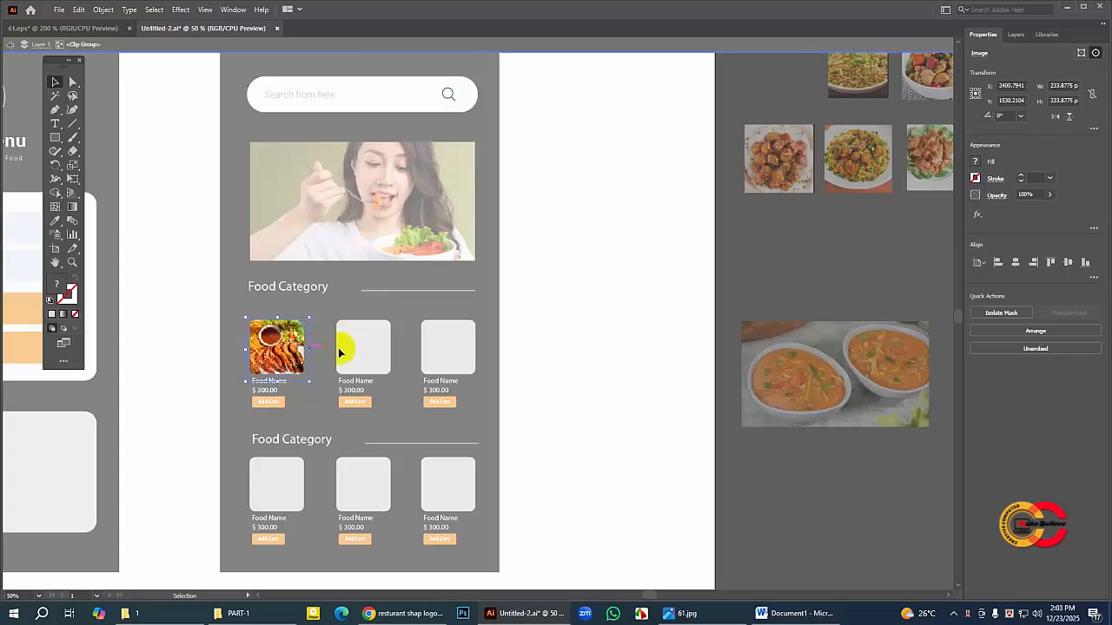
click(573, 314)
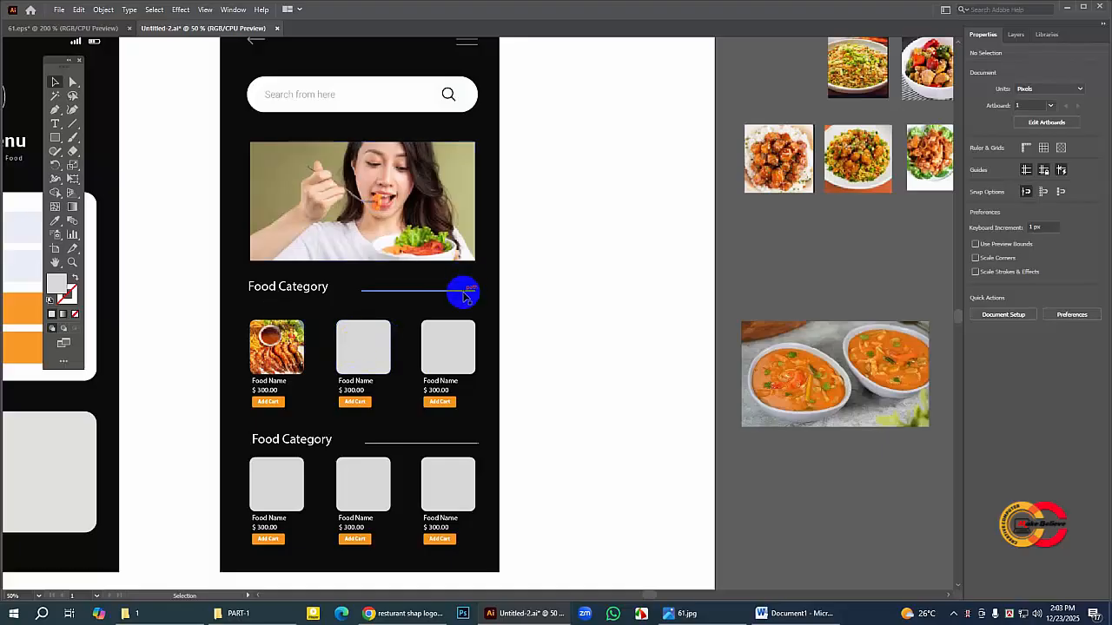
Step: Place the noodle photo partly over the second image square of the upper Food Category row
click(55, 263)
drag(335, 318, 379, 276)
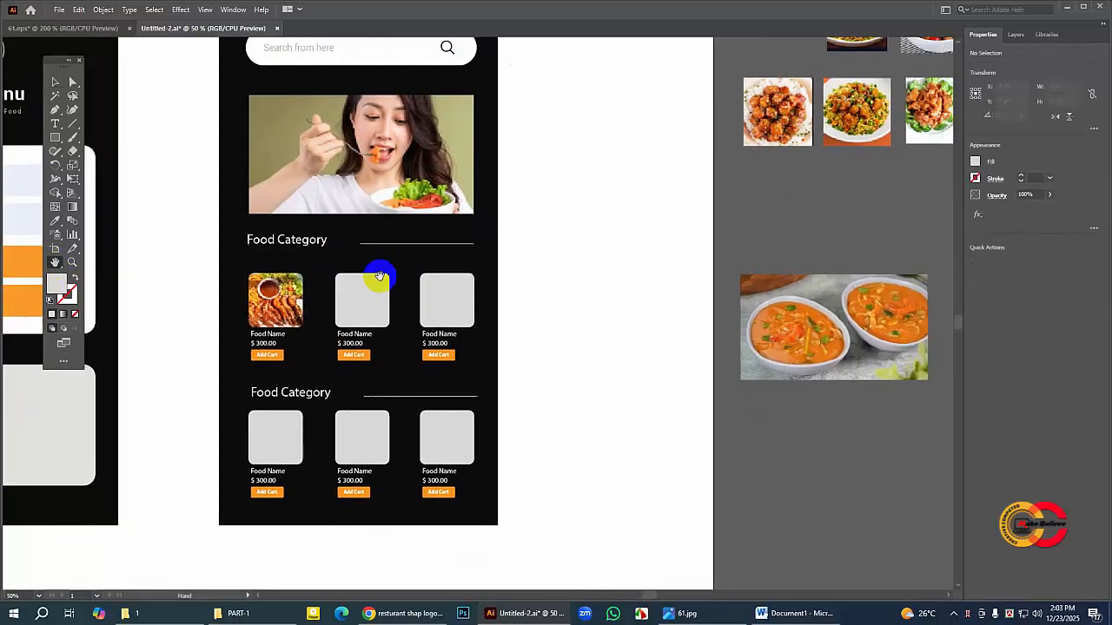
click(55, 81)
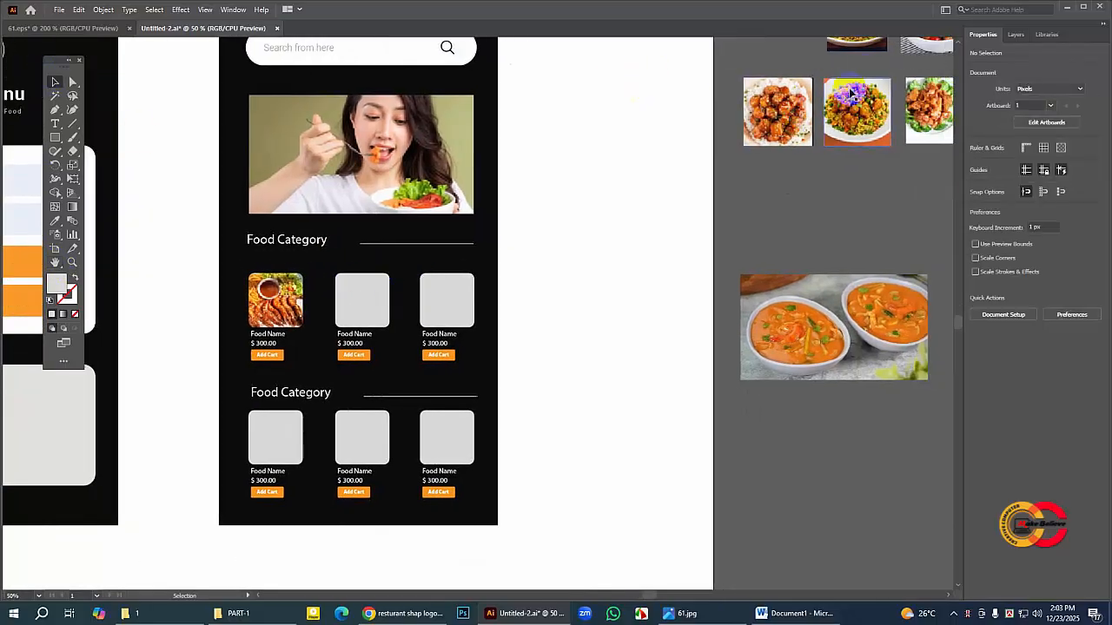
drag(759, 106, 352, 356)
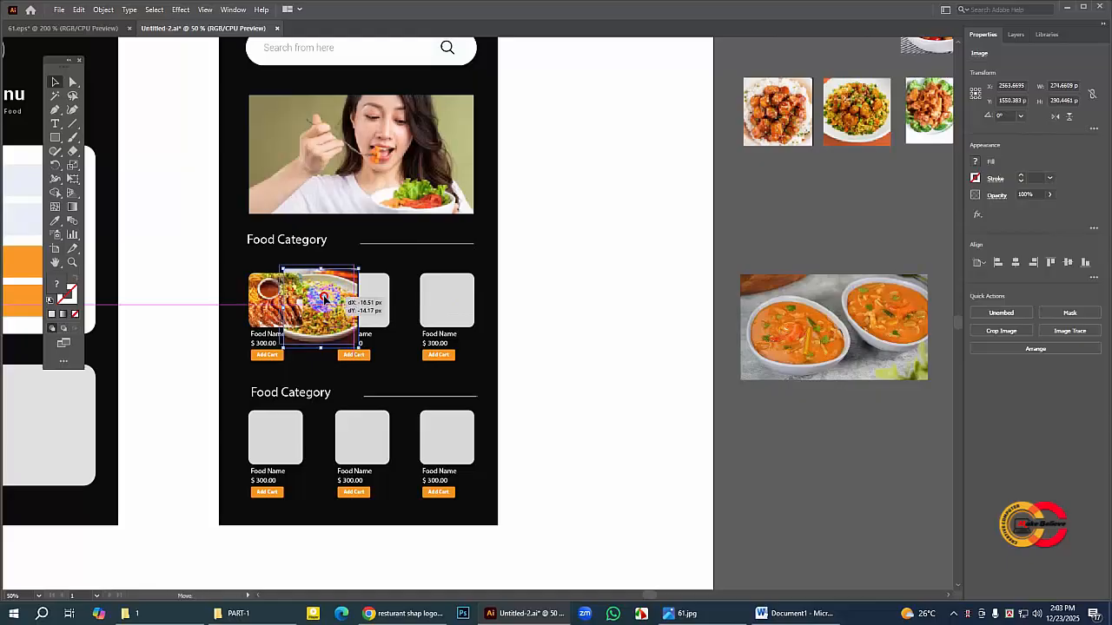
Step: Bring the second square of the upper row to the front and make it the clipping mask of the noodle photo
click(379, 289)
right_click(379, 292)
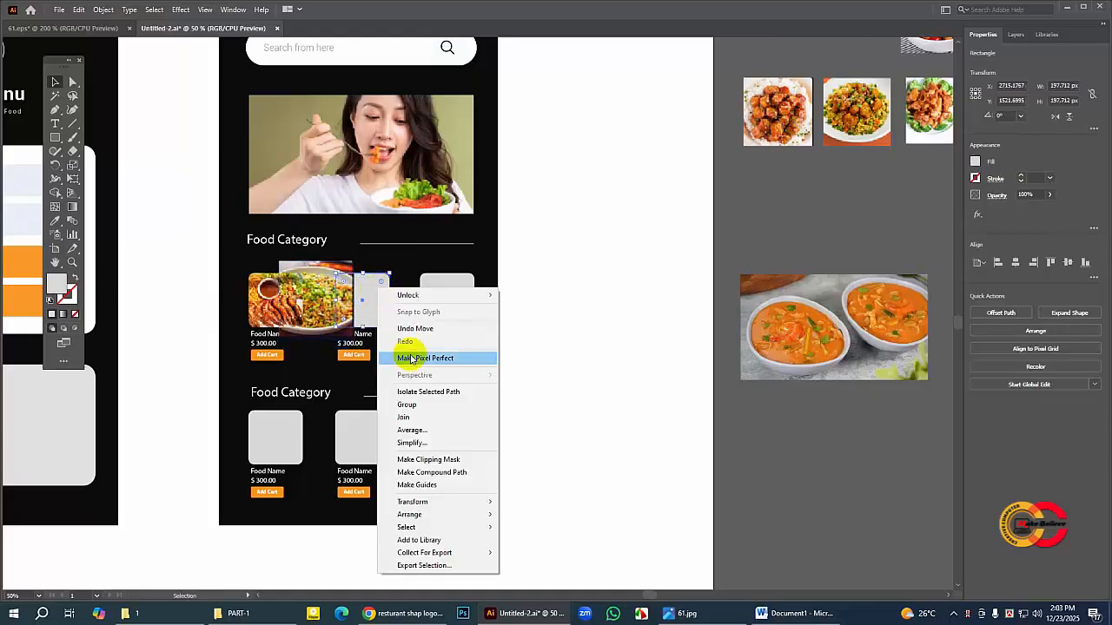
mouse_move(445, 502)
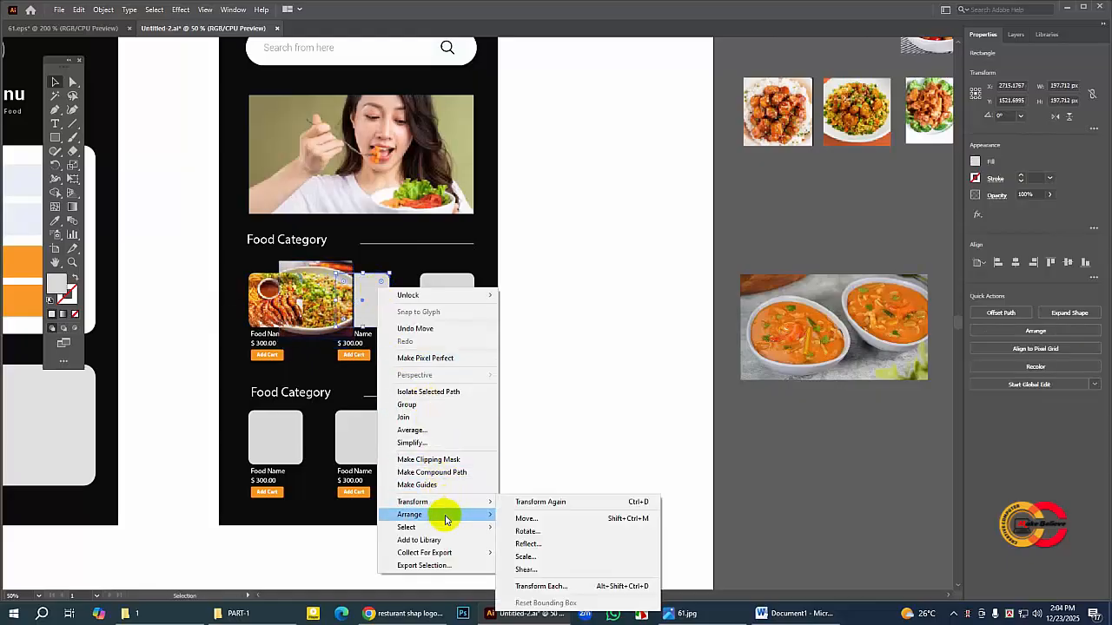
click(523, 516)
shift+click(323, 307)
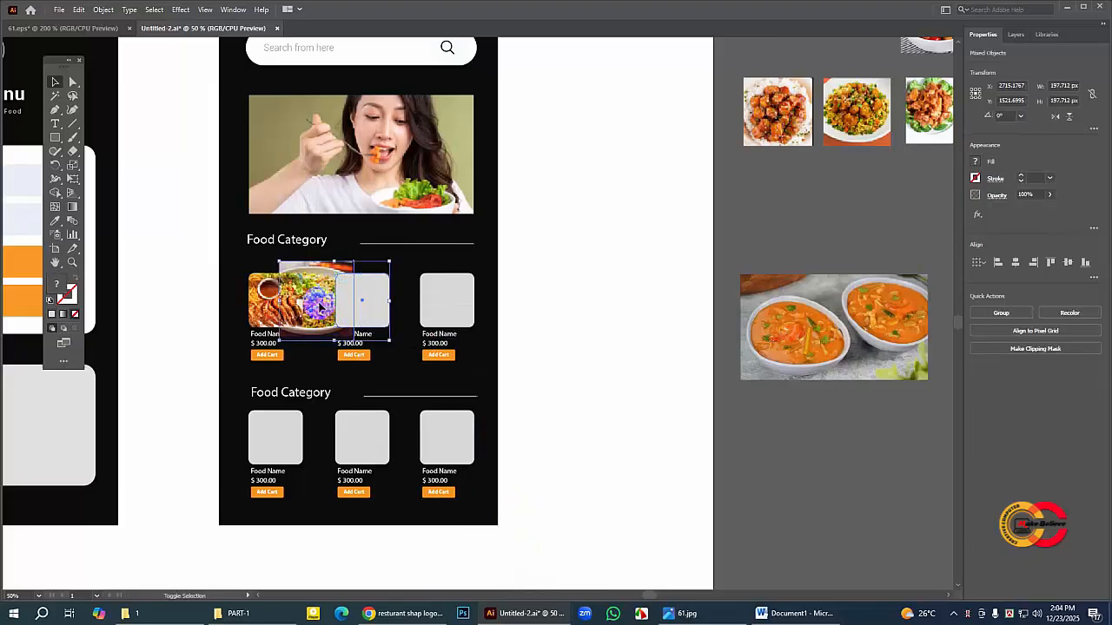
right_click(330, 306)
click(376, 423)
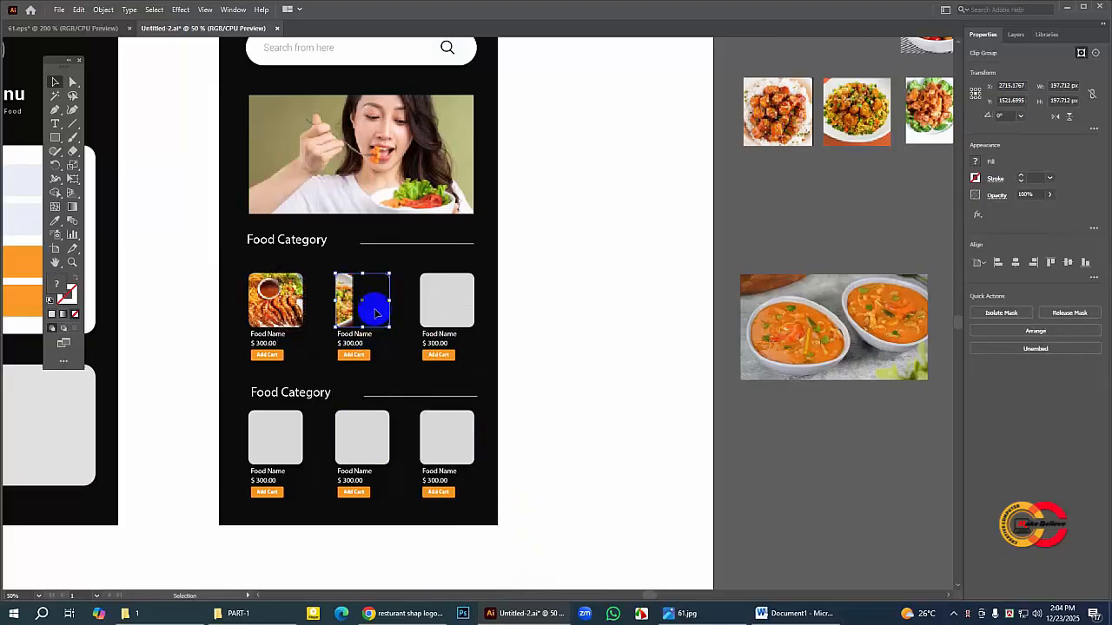
Step: Inside the clip group, move the noodle photo over the second square, reduce it to about 210 × 222 px, nudge it up, and leave the group
double_click(344, 297)
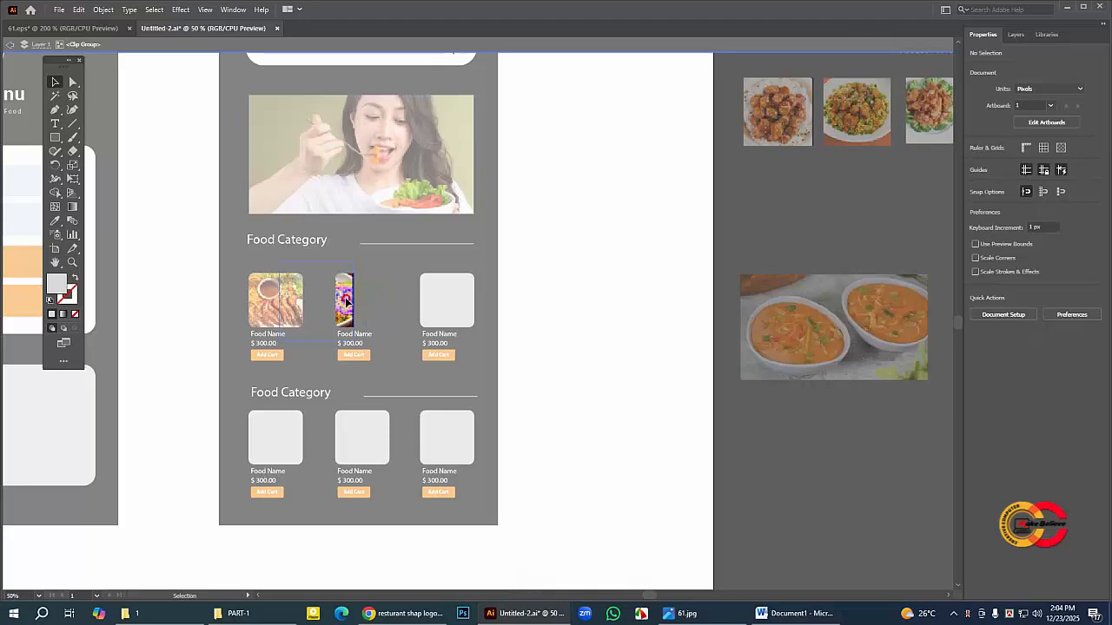
drag(347, 302, 389, 304)
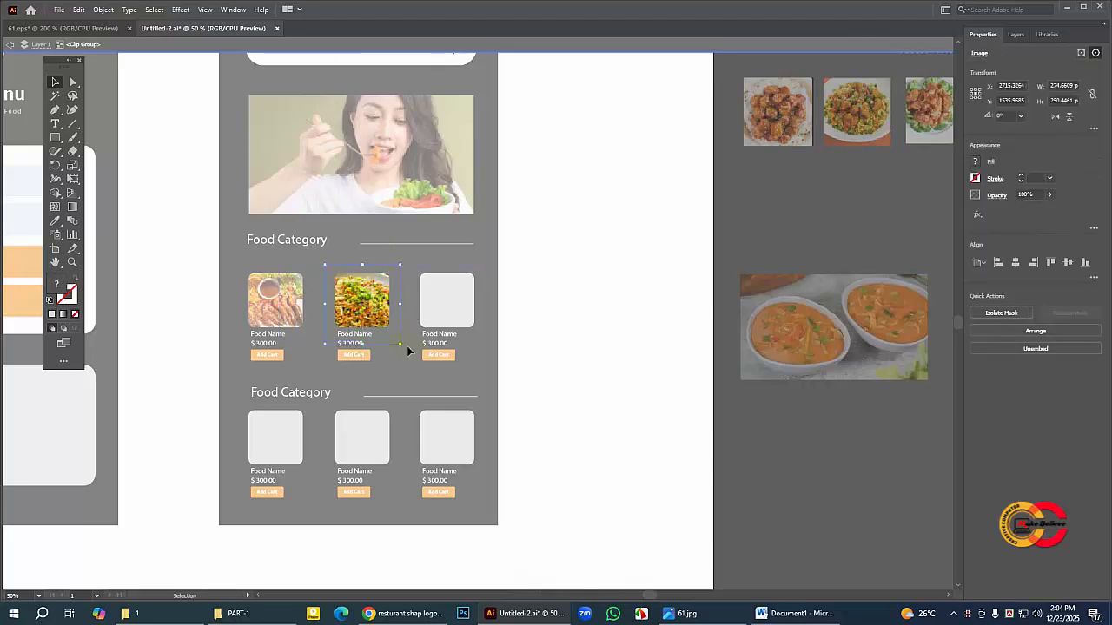
drag(403, 348, 342, 334)
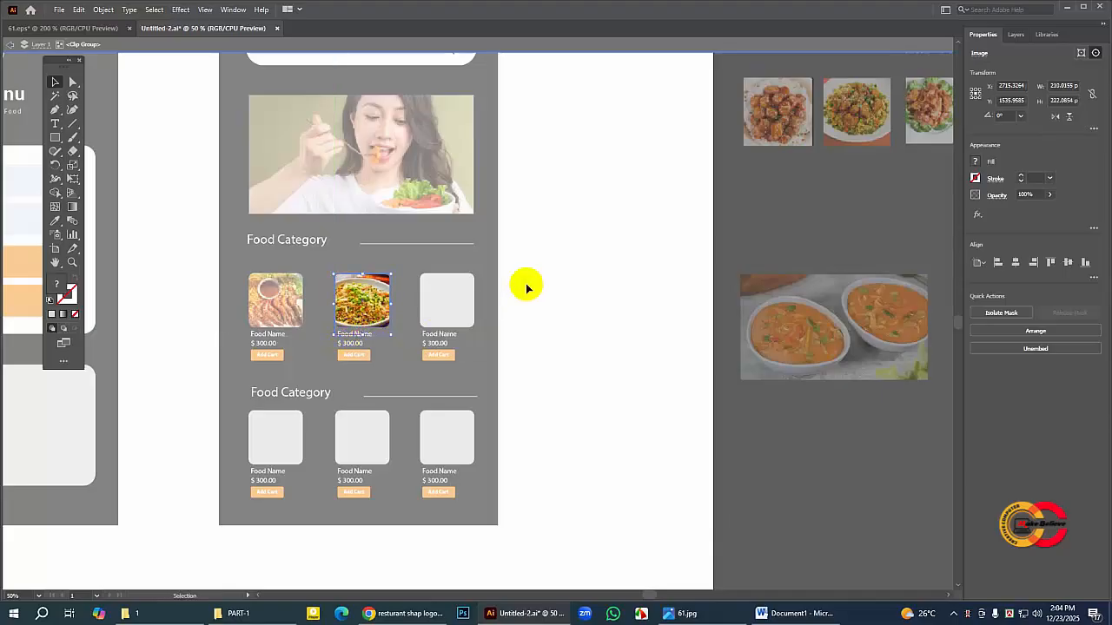
key(Up)
key(Up)
key(Up)
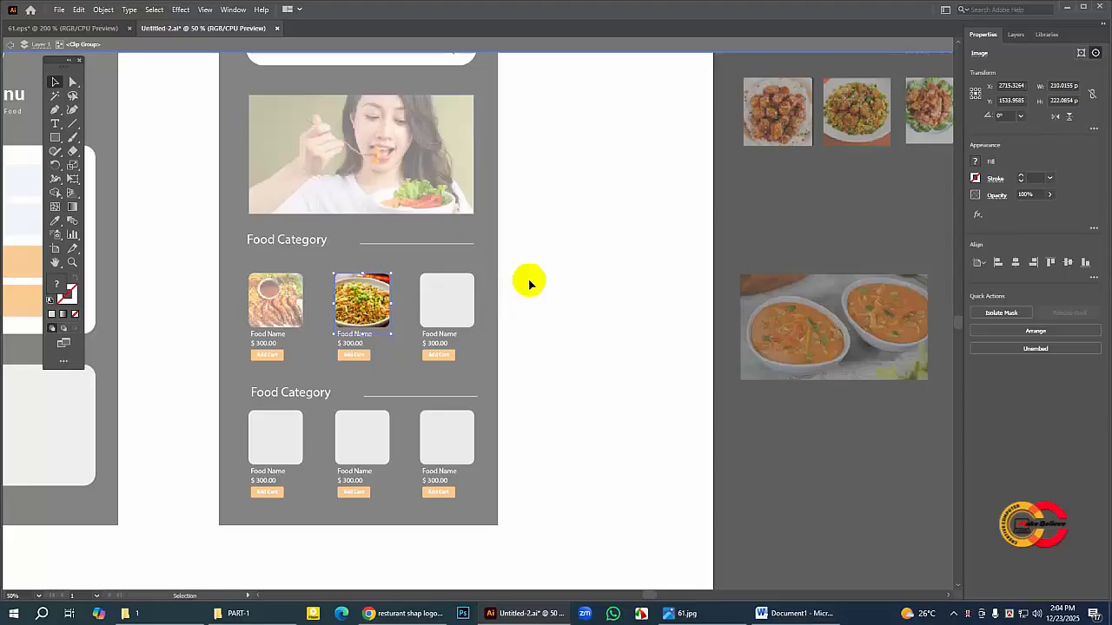
double_click(529, 283)
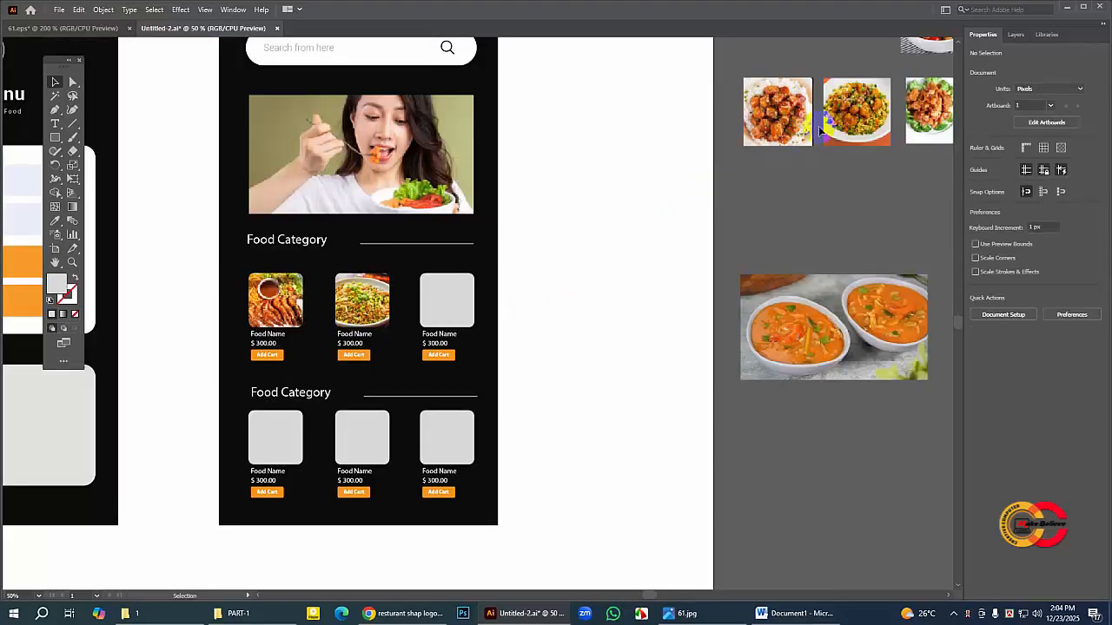
Step: Place the chicken and vegetable photo partly over the third upper square and clip it with that square brought to the front
drag(934, 43, 449, 290)
click(452, 292)
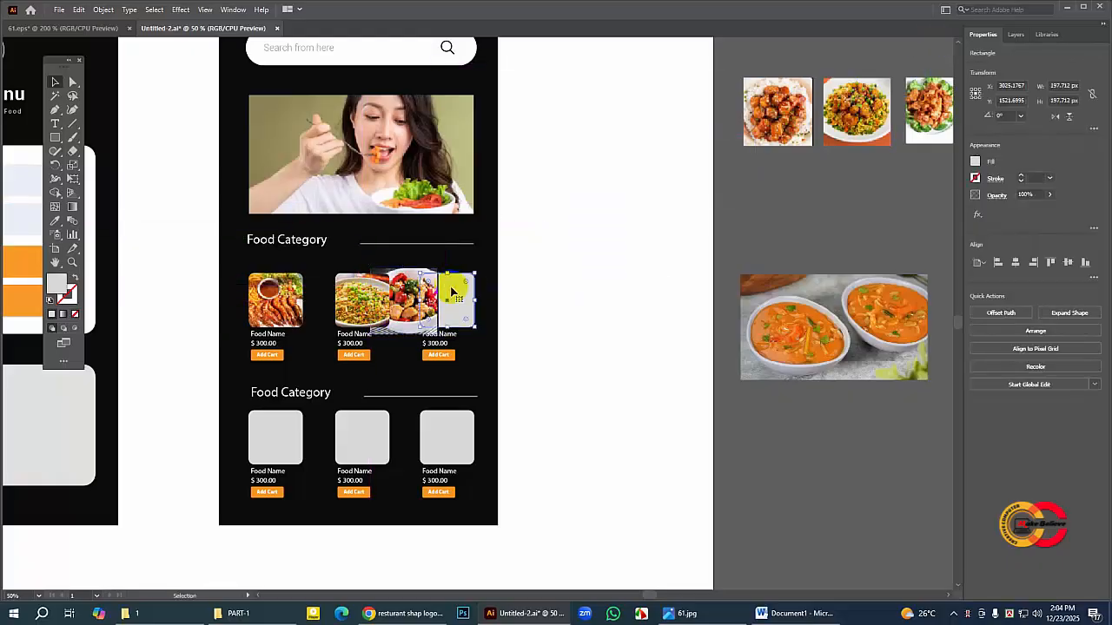
right_click(452, 292)
mouse_move(515, 514)
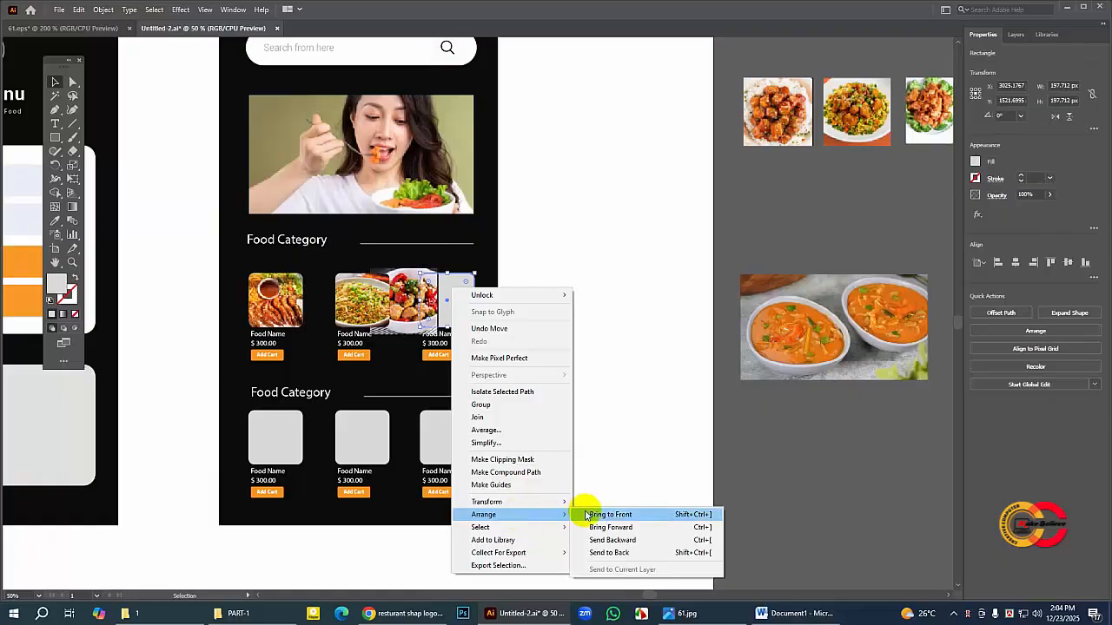
click(588, 515)
shift+click(408, 298)
shift+click(409, 298)
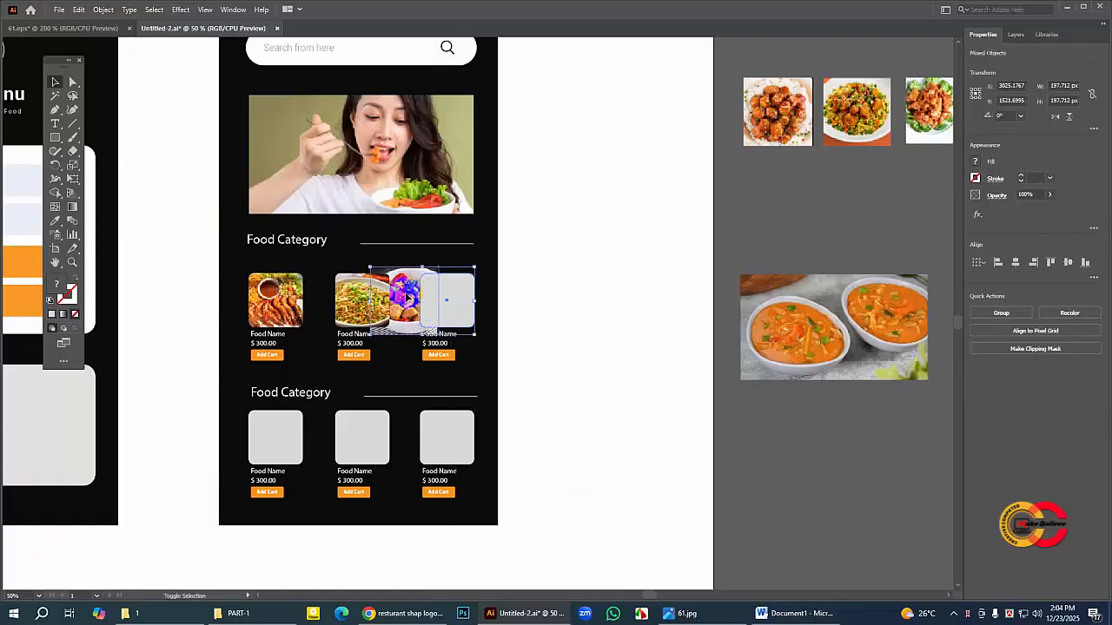
right_click(408, 297)
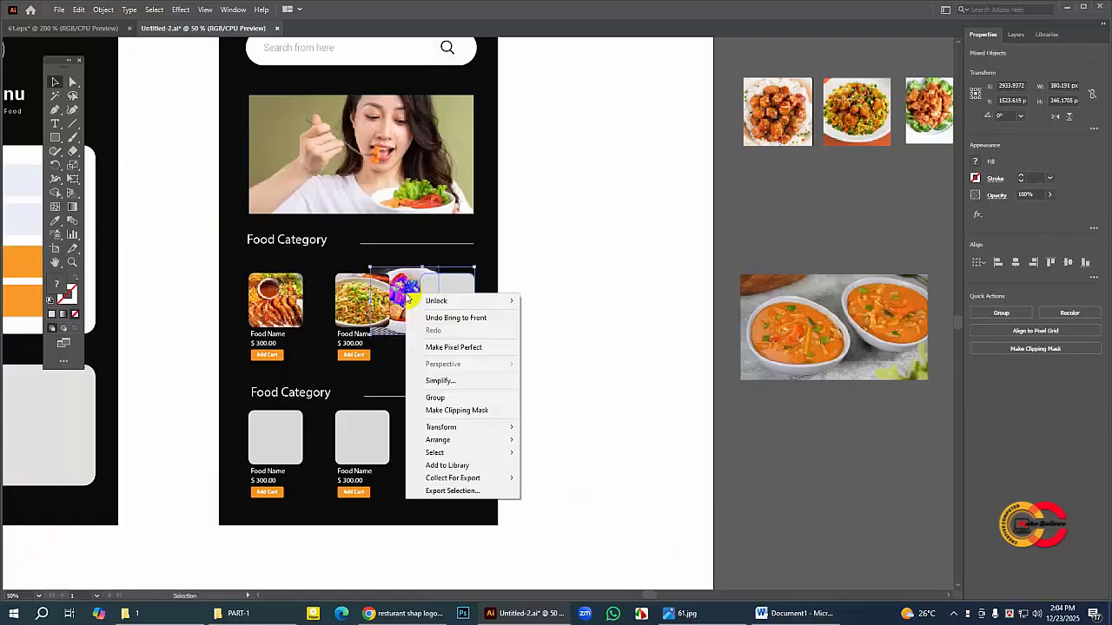
click(442, 408)
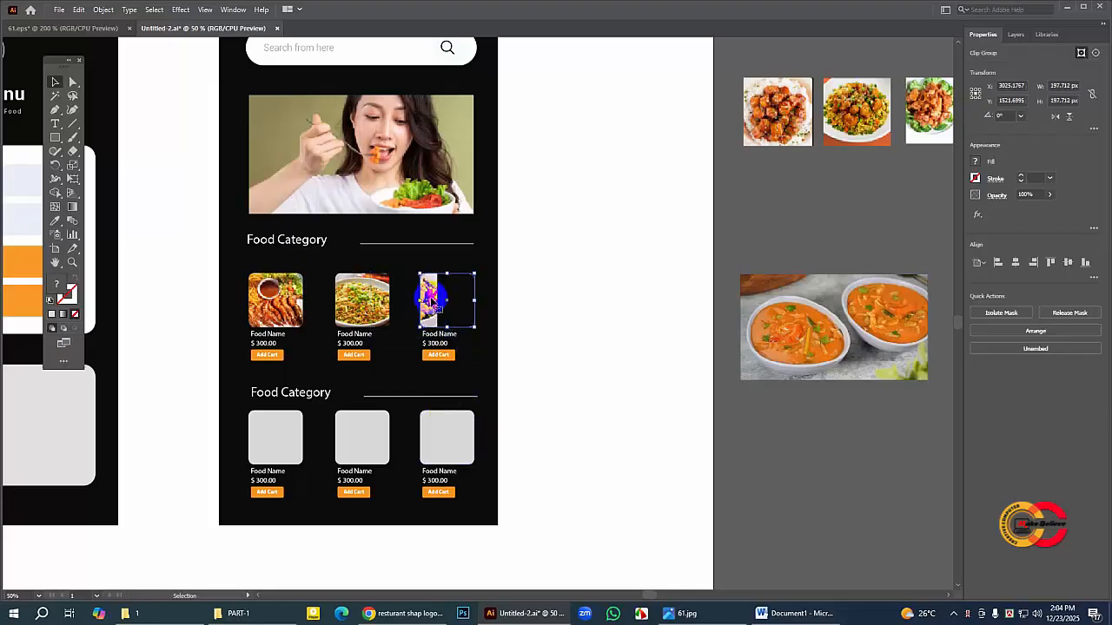
Step: Inside the clip group, move the chicken and vegetable photo to fill the whole third square, and leave the group
double_click(431, 301)
drag(428, 304, 477, 330)
double_click(576, 293)
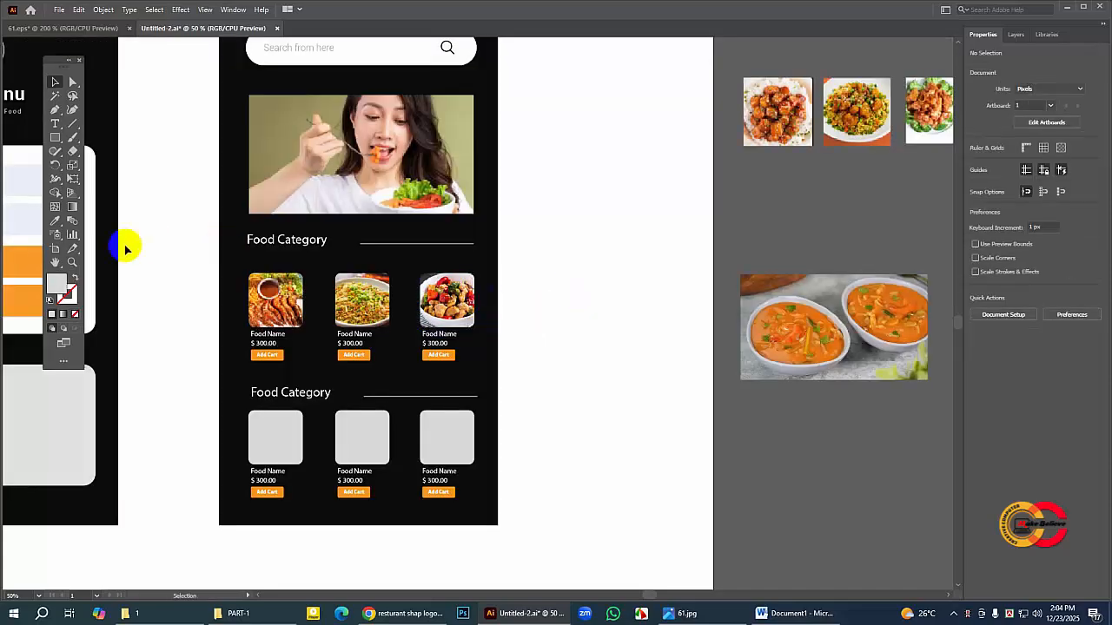
Step: Place the meatballs on rice photo partly over the first image square of the lower Food Category row
click(55, 263)
drag(368, 342, 409, 228)
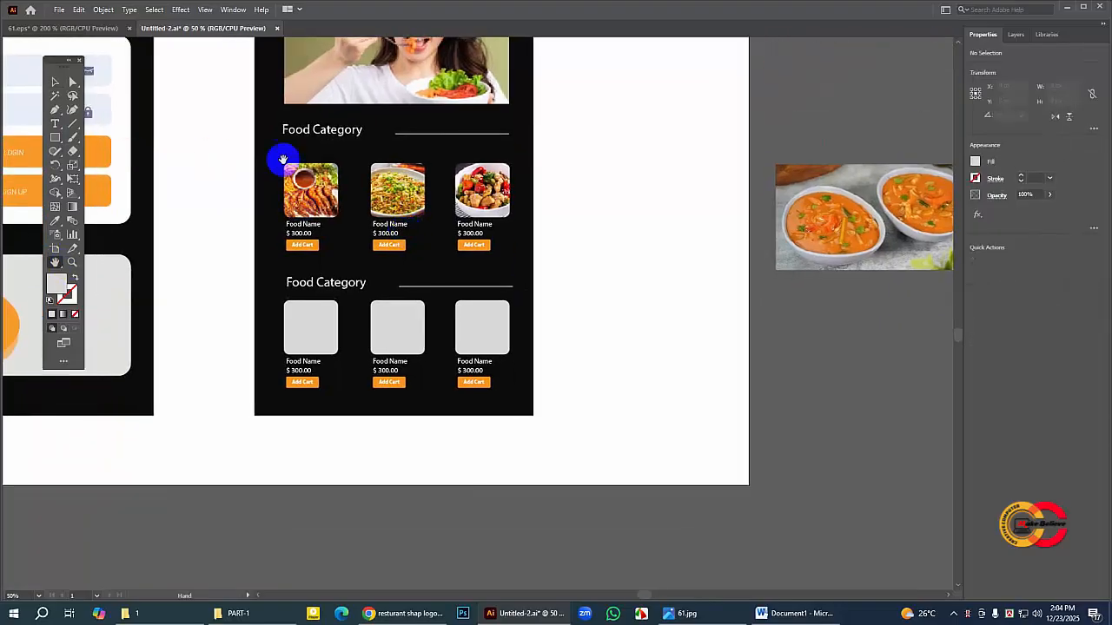
drag(280, 161, 241, 240)
click(55, 81)
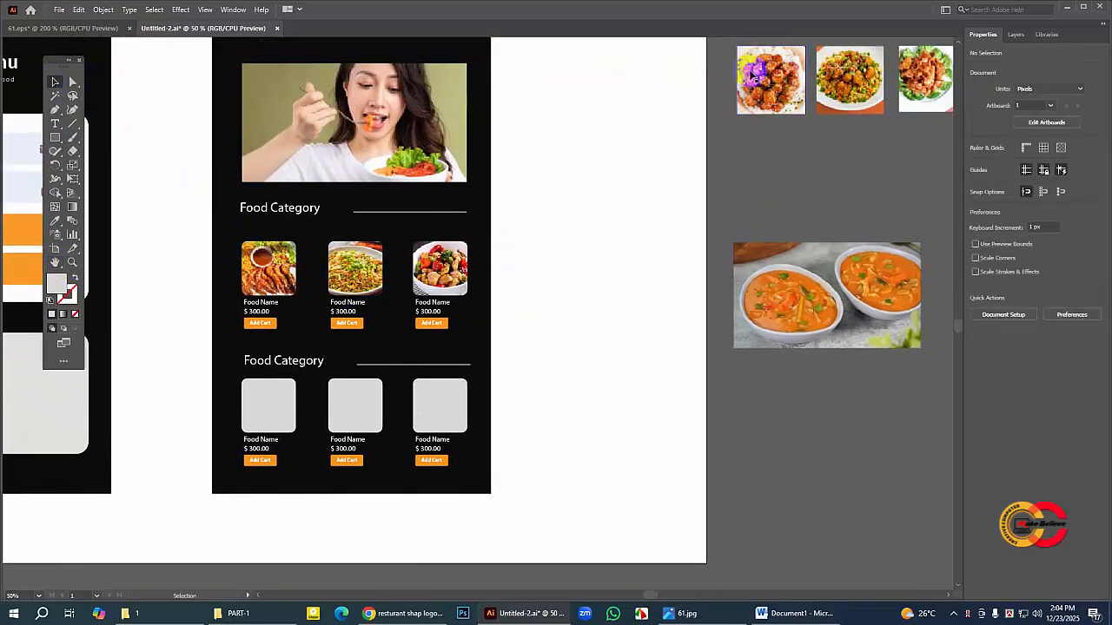
drag(770, 74, 229, 396)
Step: Bring the first square of the lower Food Category row to the front and clip the meatballs on rice photo with it
click(276, 396)
right_click(276, 397)
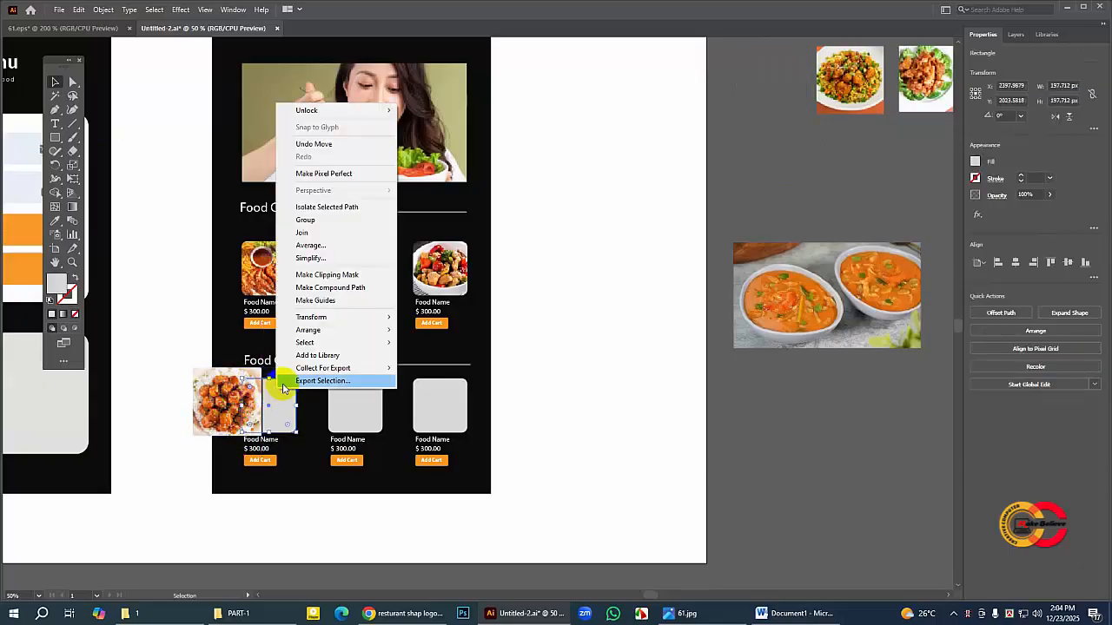
mouse_move(354, 333)
click(430, 330)
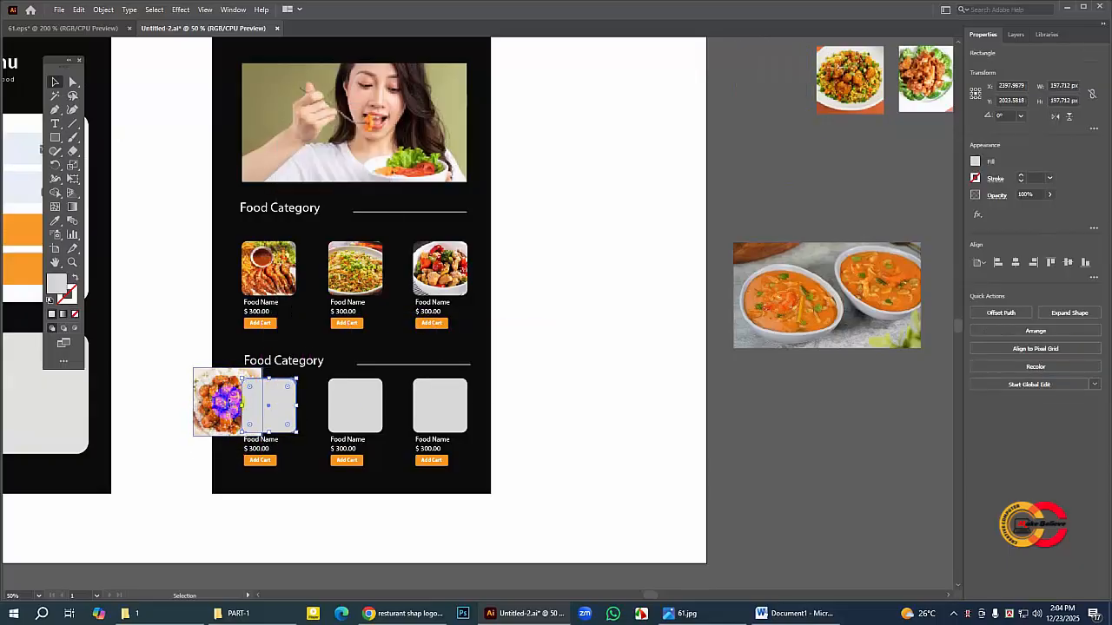
shift+click(226, 402)
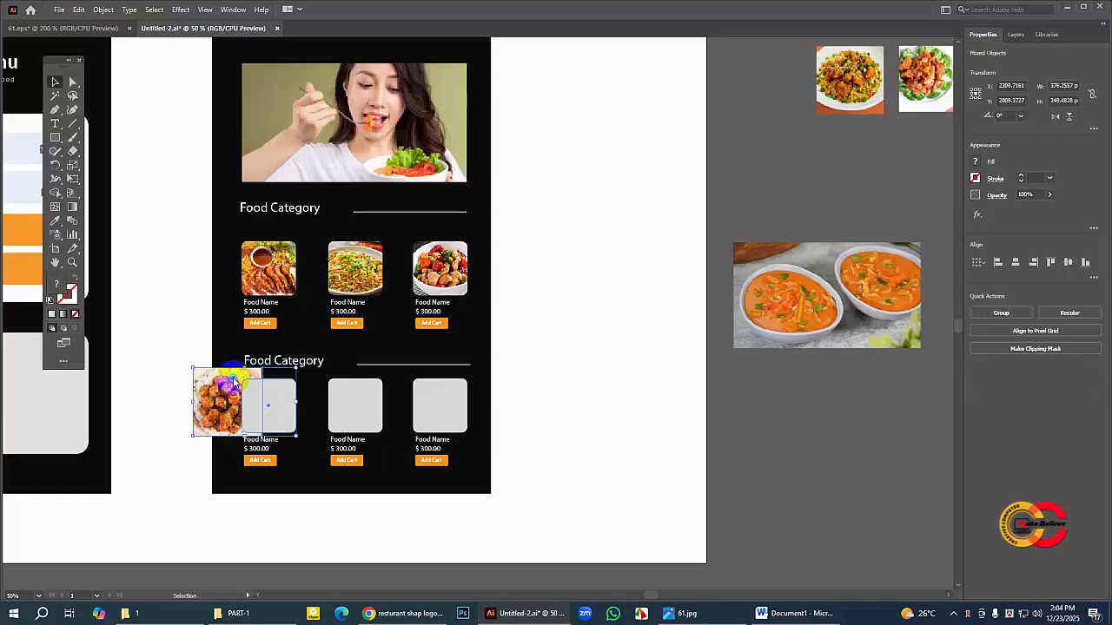
right_click(233, 377)
click(269, 493)
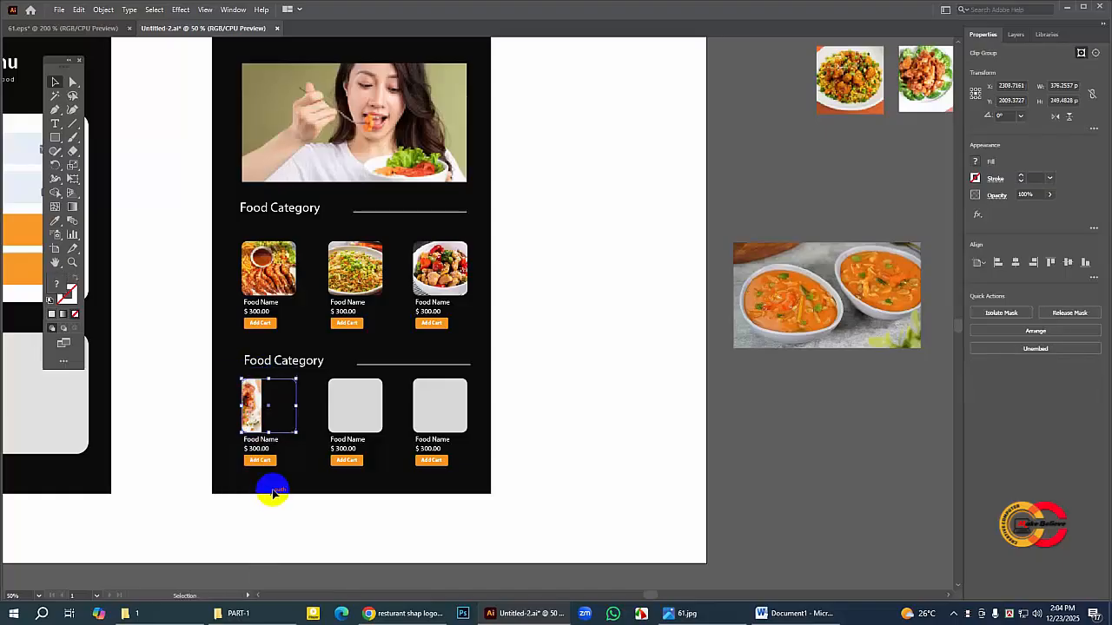
Step: Inside the clip group, move the meatballs photo over the first lower square, reduce it to about 220 × 215 px, and nudge it into place
double_click(248, 400)
mouse_move(253, 415)
mouse_down()
mouse_move(286, 412)
mouse_move(265, 401)
mouse_up()
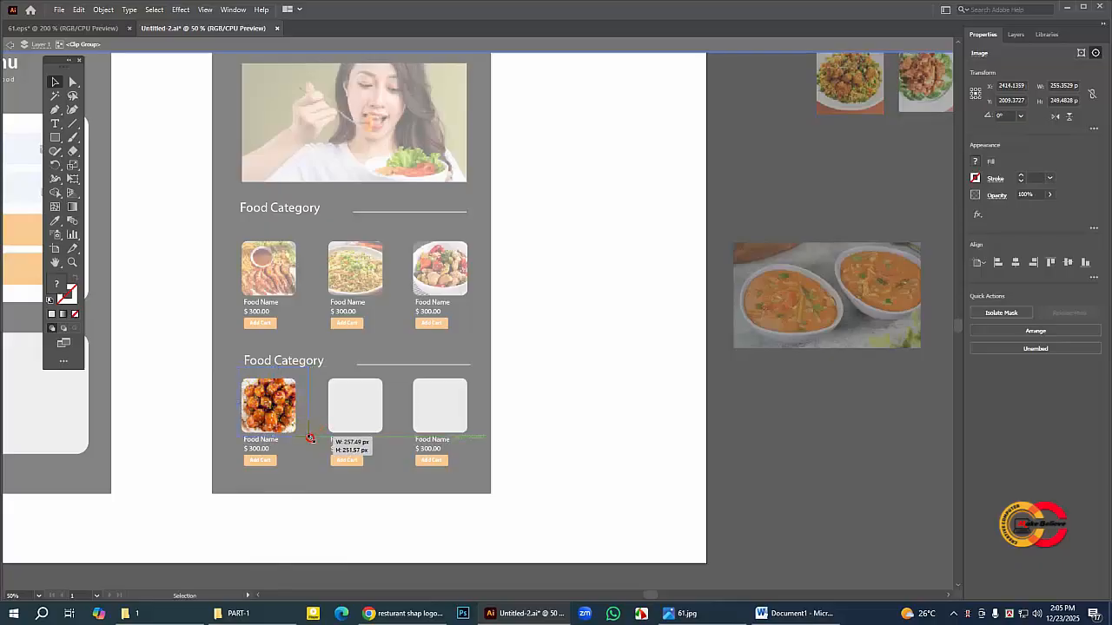
drag(309, 439, 304, 435)
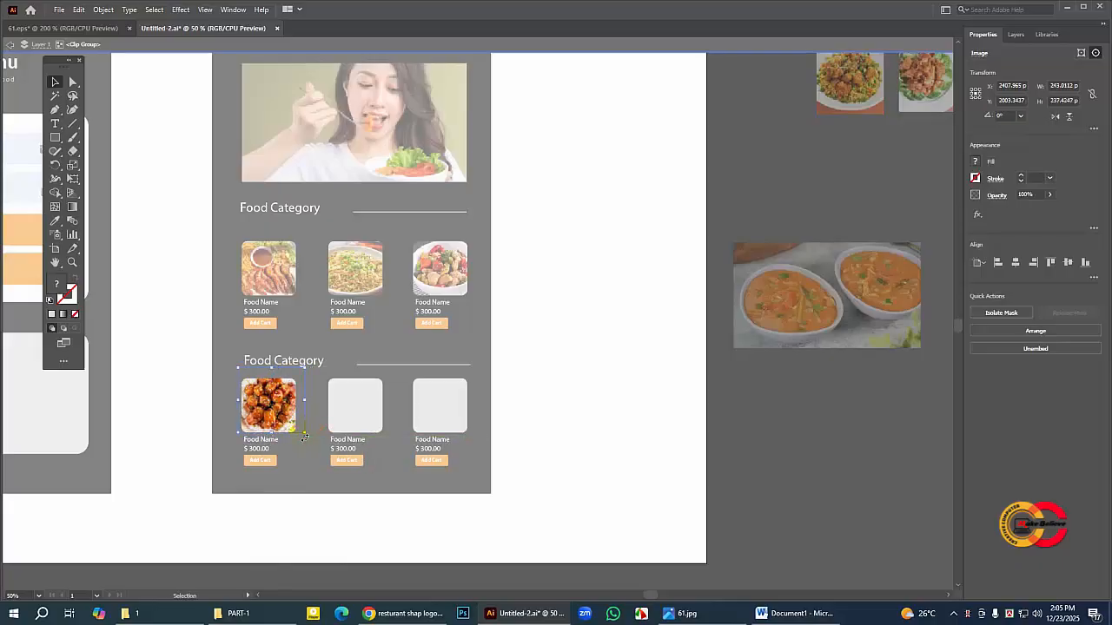
key(Down)
key(Down)
key(Down)
key(Down)
key(Down)
key(Down)
key(Down)
key(Down)
key(Down)
key(Down)
key(Down)
key(Down)
key(Down)
key(Down)
key(Down)
key(Down)
key(Down)
key(Down)
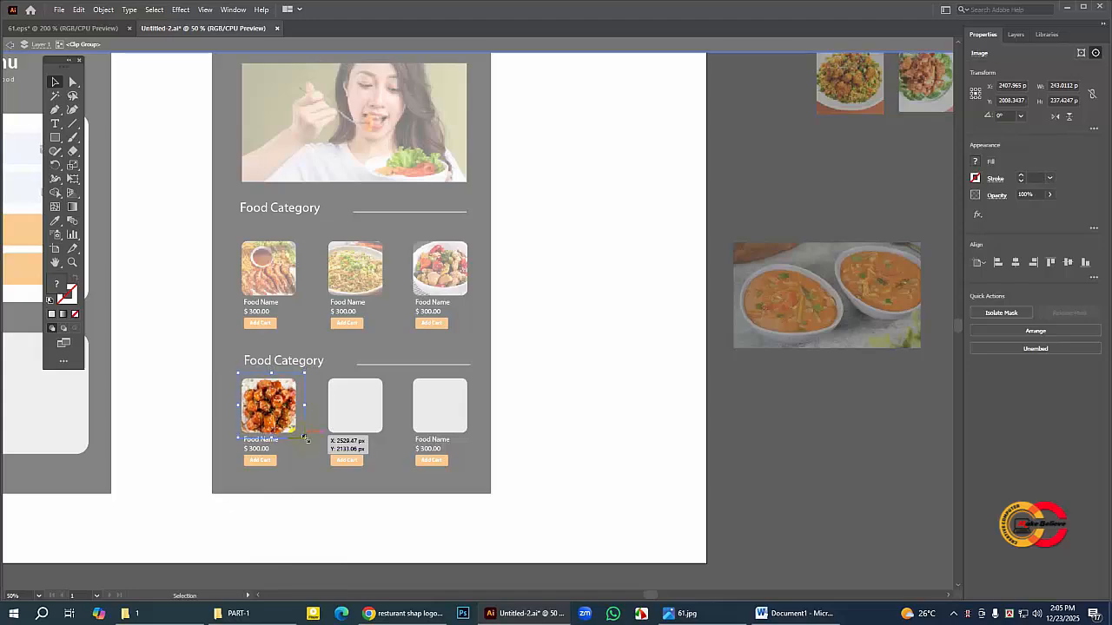
drag(304, 437, 298, 437)
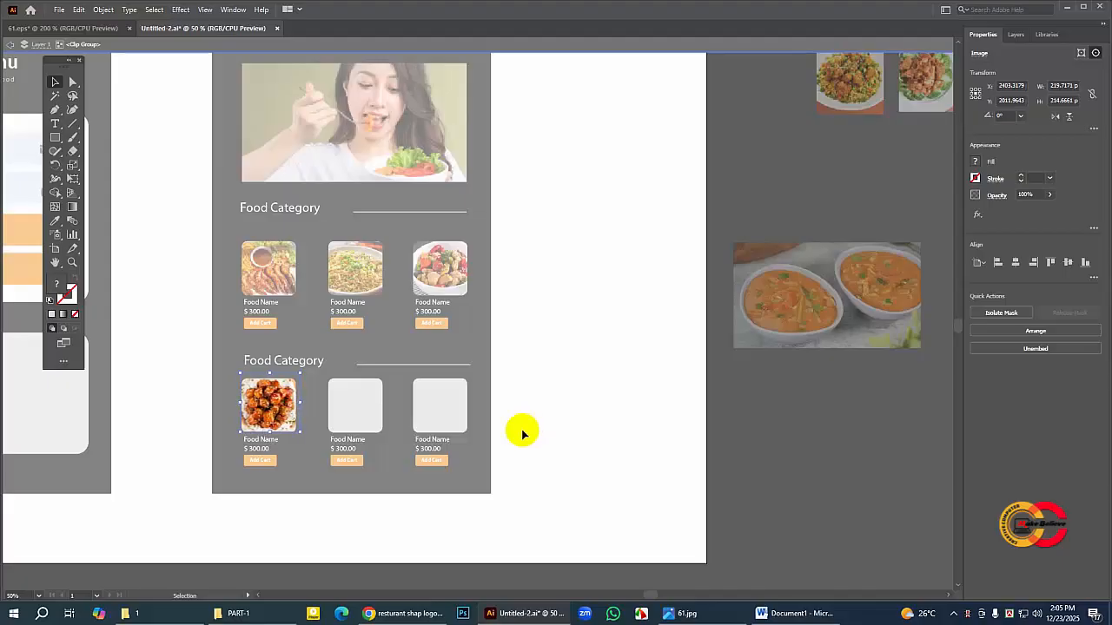
key(Down)
key(Down)
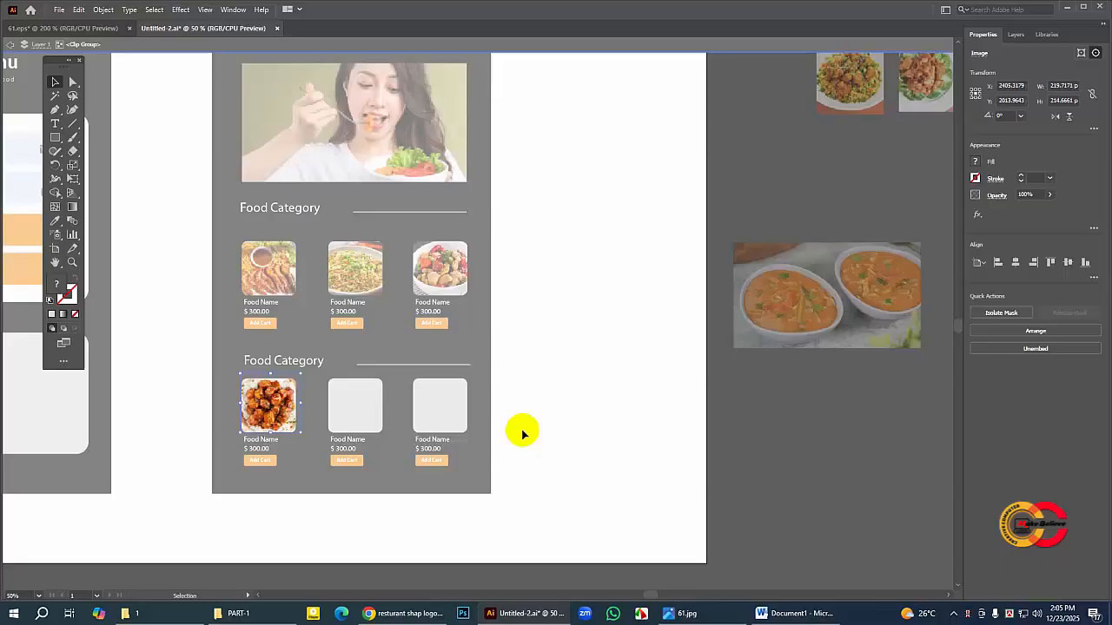
Step: Place the fried rice with chicken photo partly over the second lower square and clip it with that square brought to the front
click(364, 392)
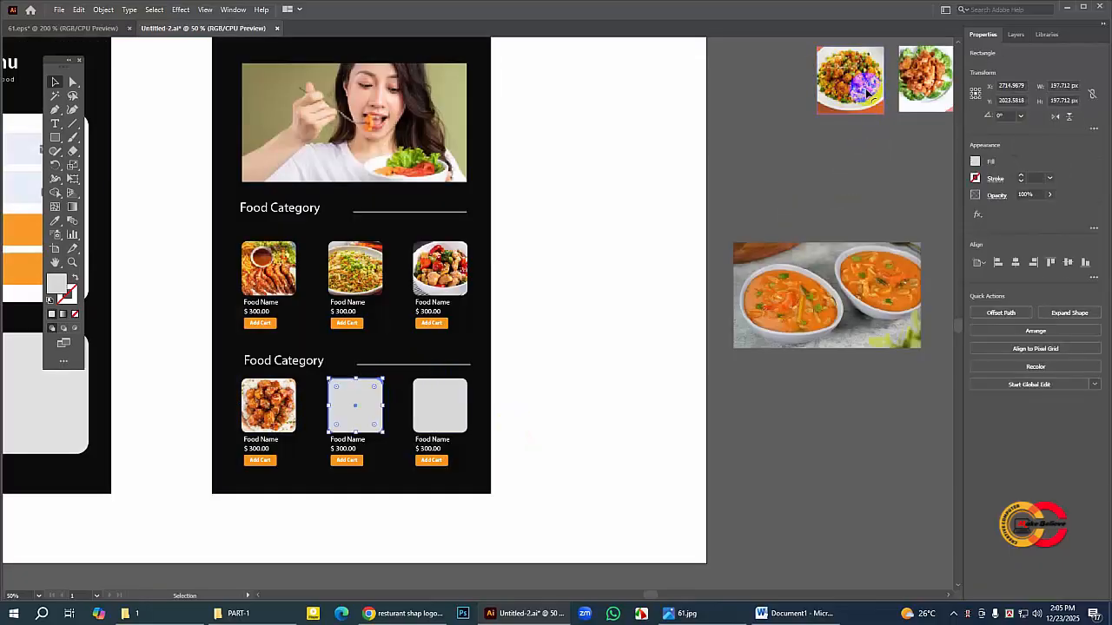
drag(867, 94, 335, 418)
right_click(371, 400)
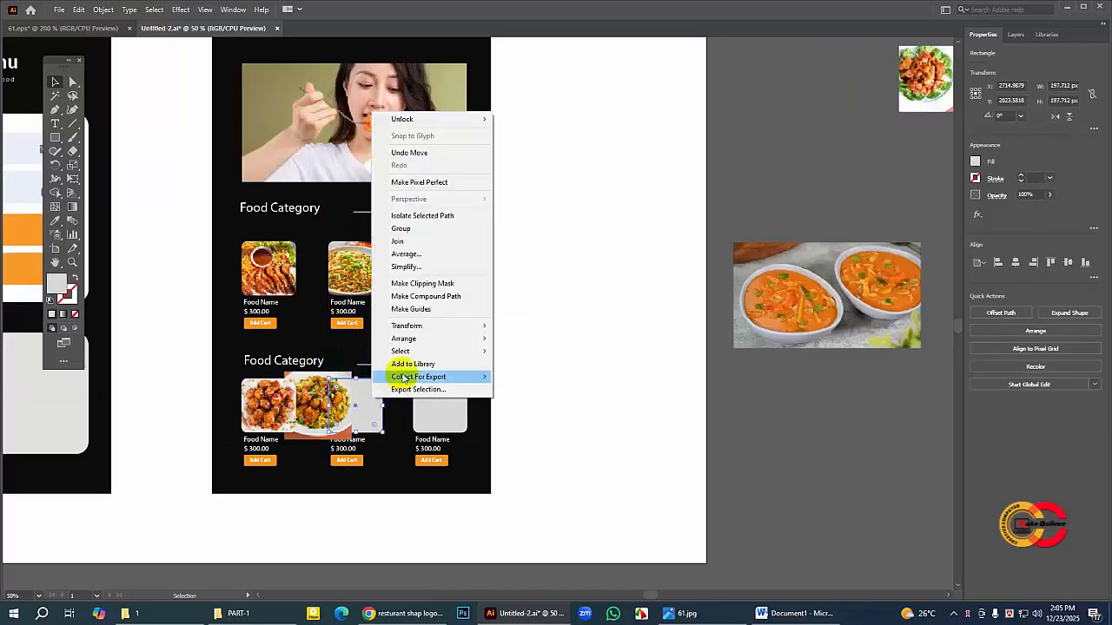
mouse_move(408, 341)
click(531, 339)
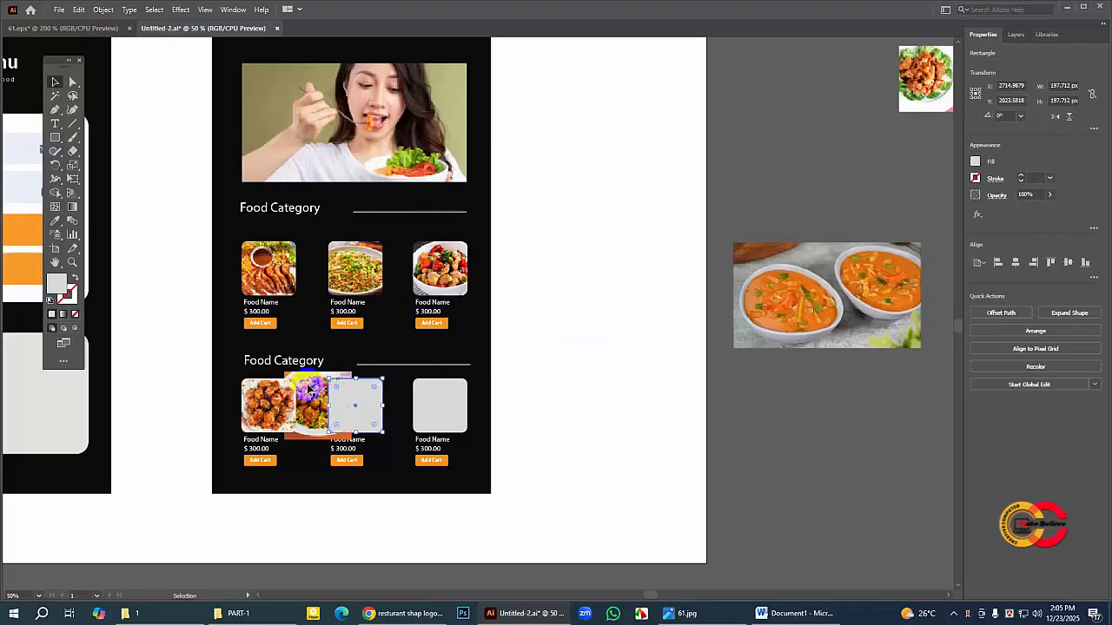
shift+click(310, 388)
right_click(311, 389)
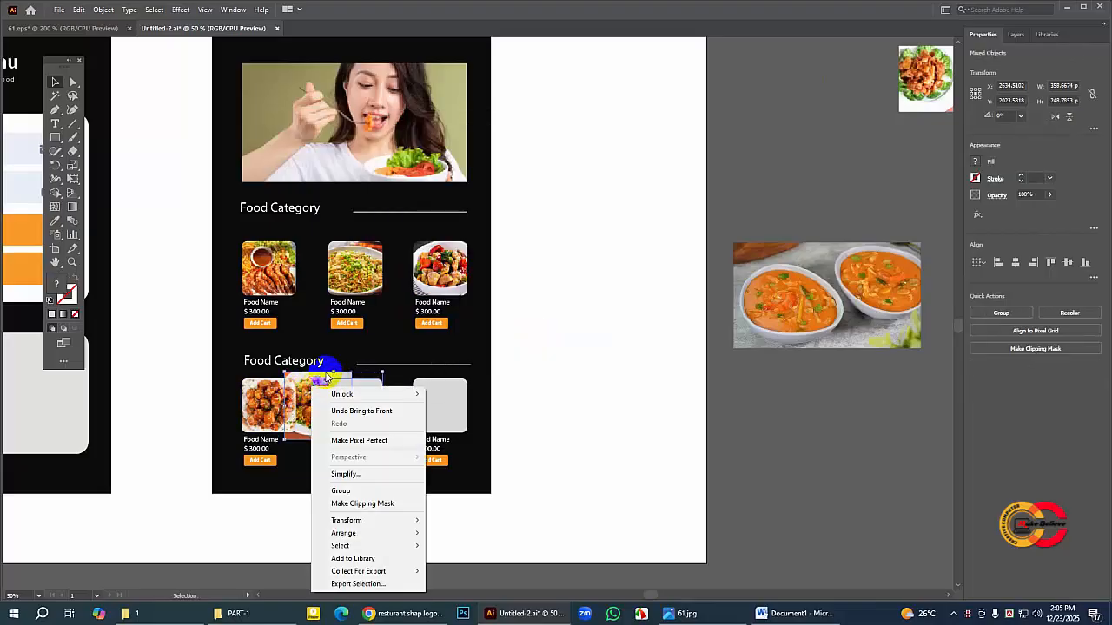
click(364, 505)
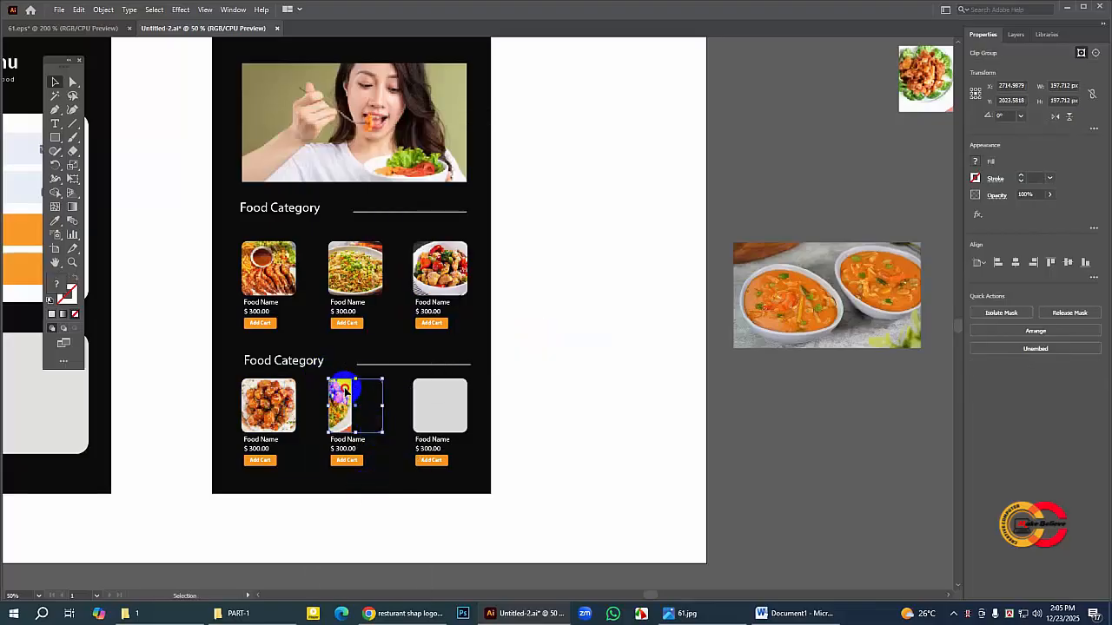
Step: Inside the clip group, move the fried rice photo over the square, reduce it to about 218 × 220 px, nudge it 10 px right, and leave the group
double_click(354, 397)
mouse_move(338, 395)
mouse_down()
mouse_move(379, 396)
mouse_move(355, 405)
mouse_up()
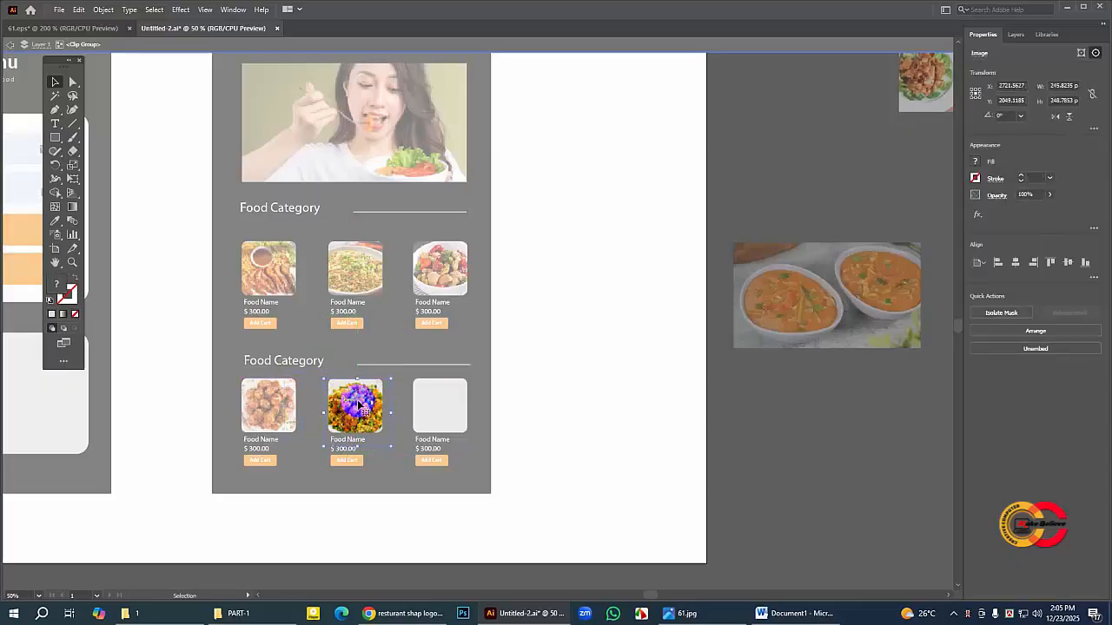
drag(393, 446, 382, 439)
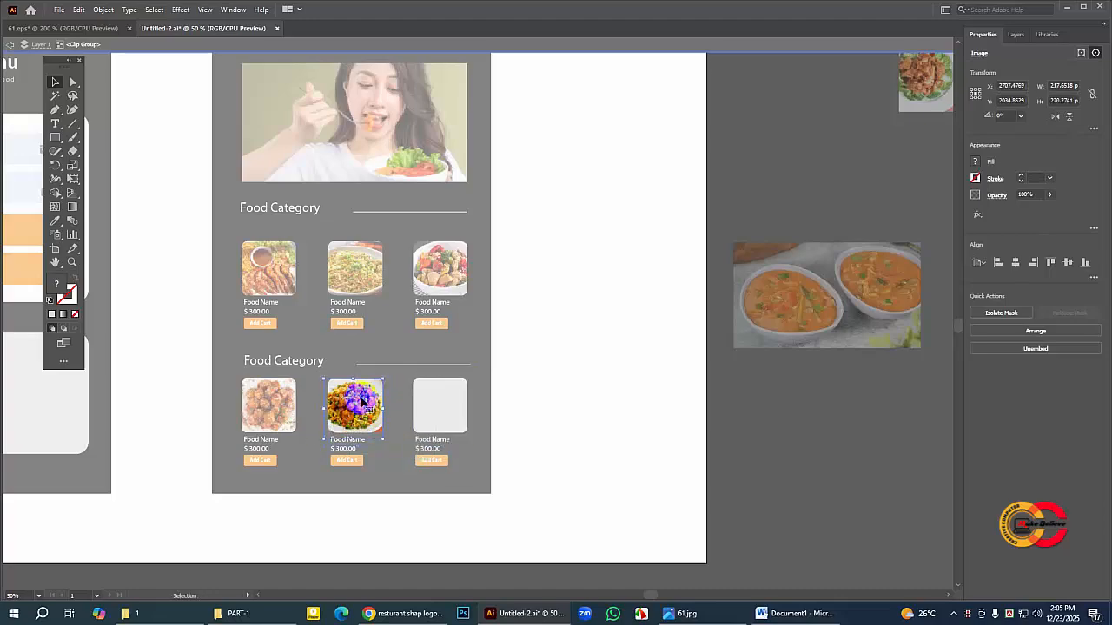
key(shift+Right)
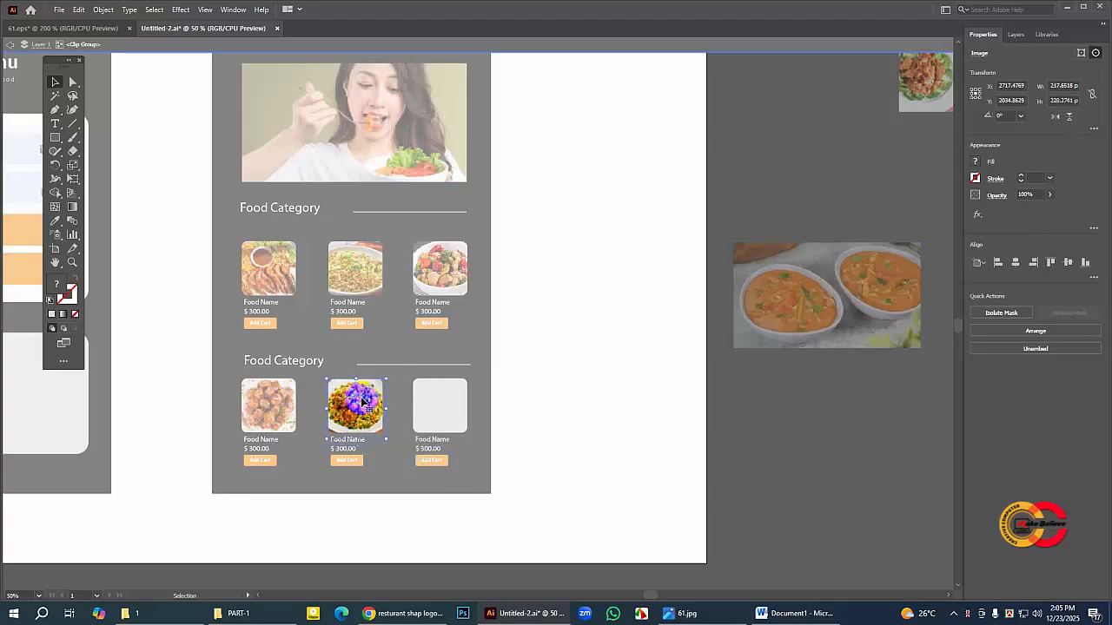
double_click(568, 317)
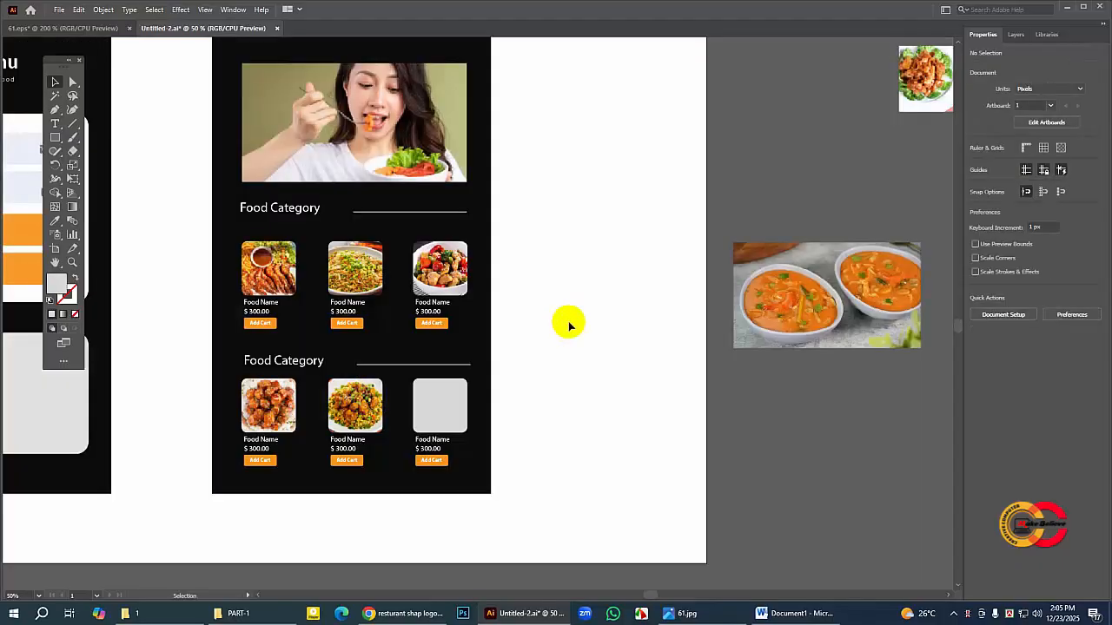
Step: Place the chicken on lettuce photo partly over the third lower square and clip it with that square brought to the front
drag(925, 87, 386, 422)
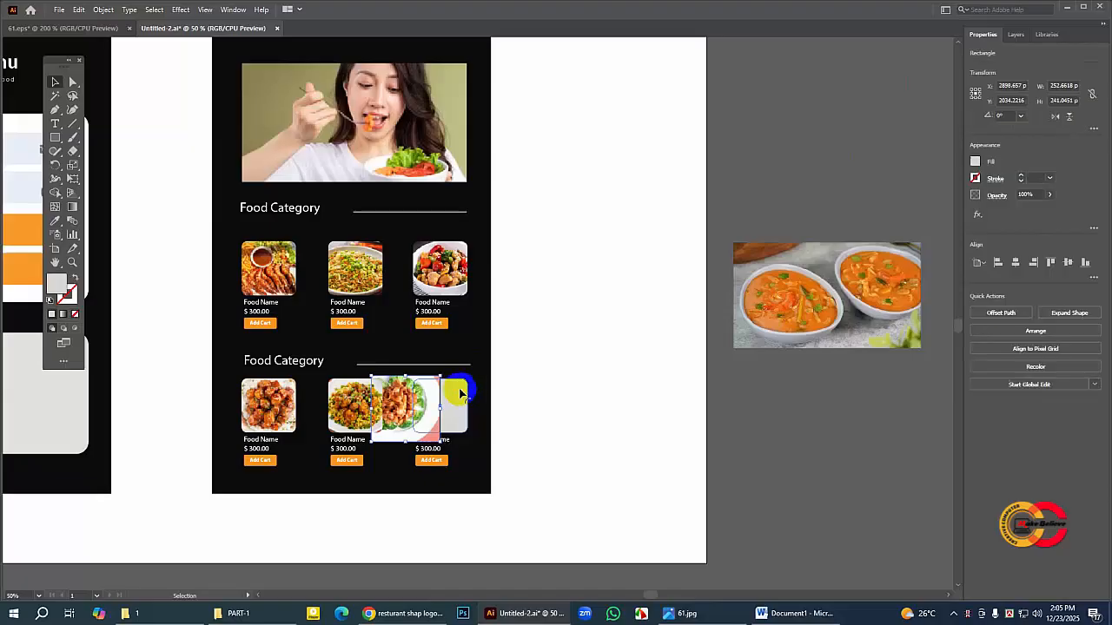
right_click(461, 393)
mouse_move(492, 330)
click(596, 330)
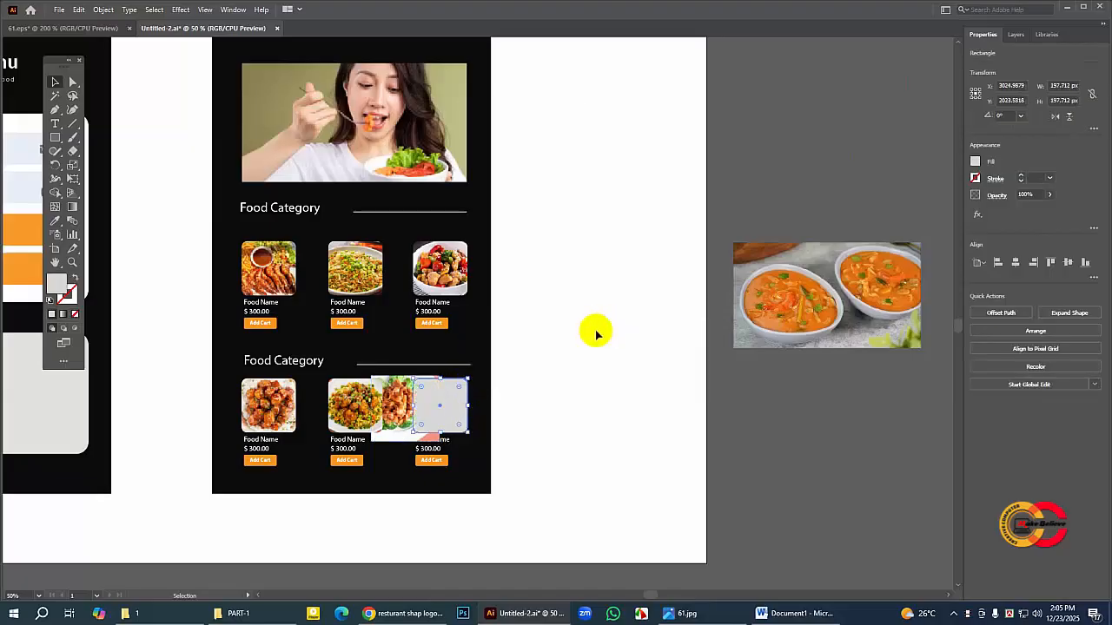
shift+click(385, 393)
right_click(386, 392)
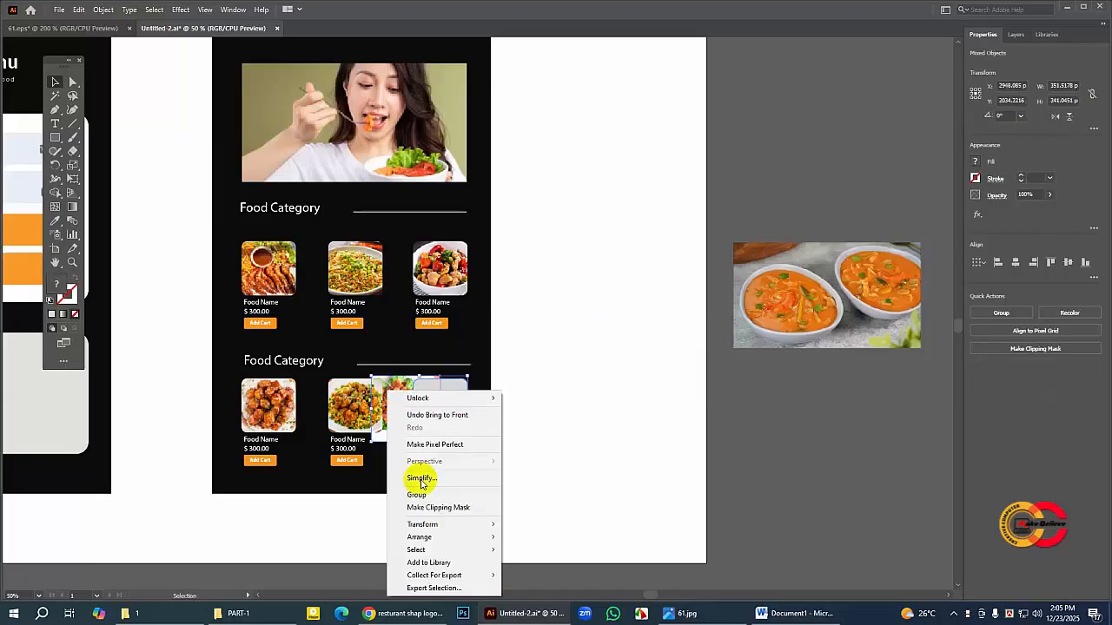
click(432, 508)
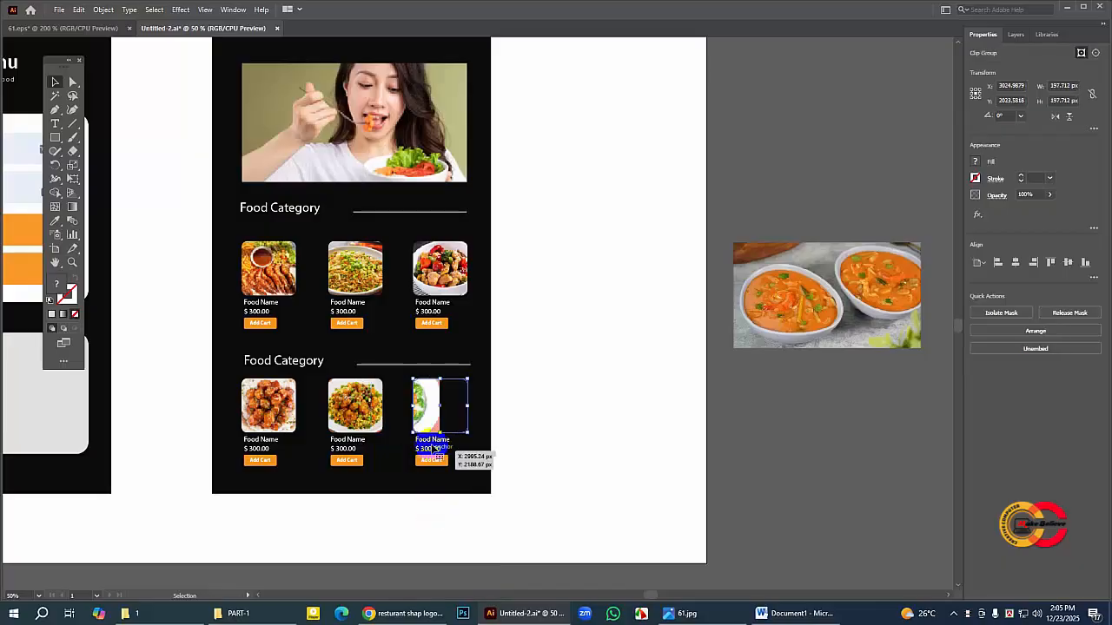
Step: Inside the clip group, move the chicken on lettuce photo over the square, reduce it to about 239 × 228 px, nudge it left, and leave the group
double_click(415, 401)
drag(415, 401, 445, 402)
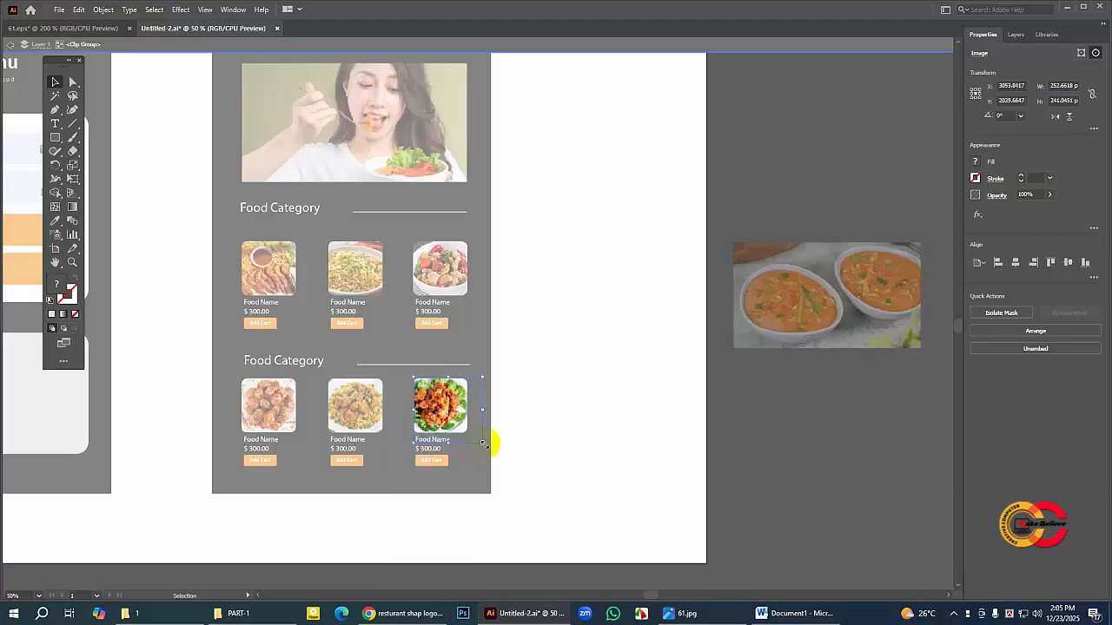
drag(484, 444, 480, 441)
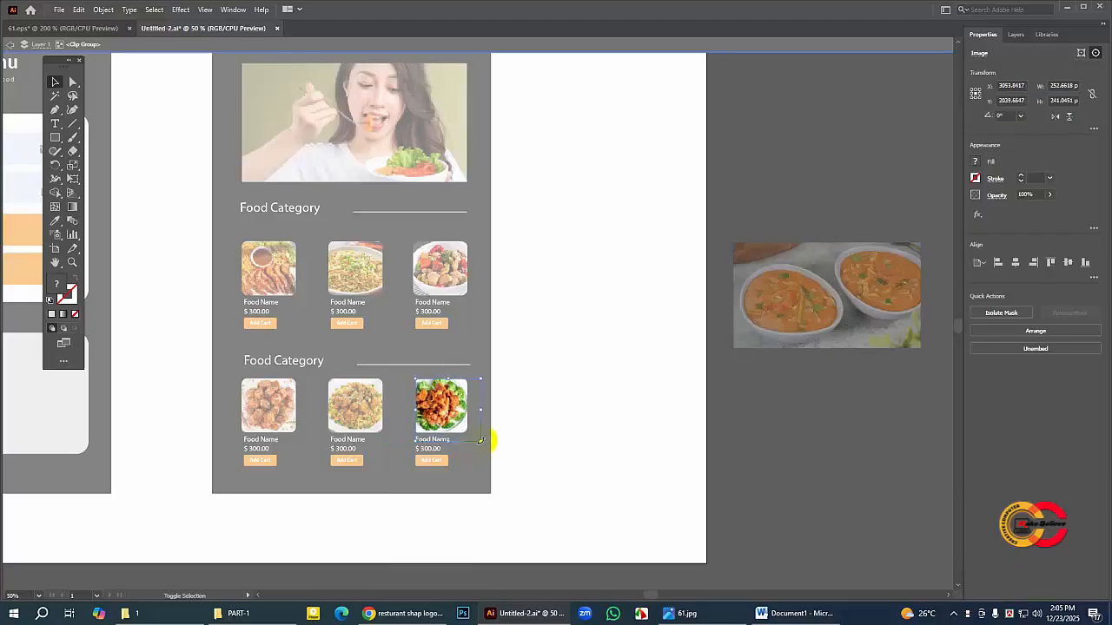
key(Left)
key(Left)
key(Left)
key(Left)
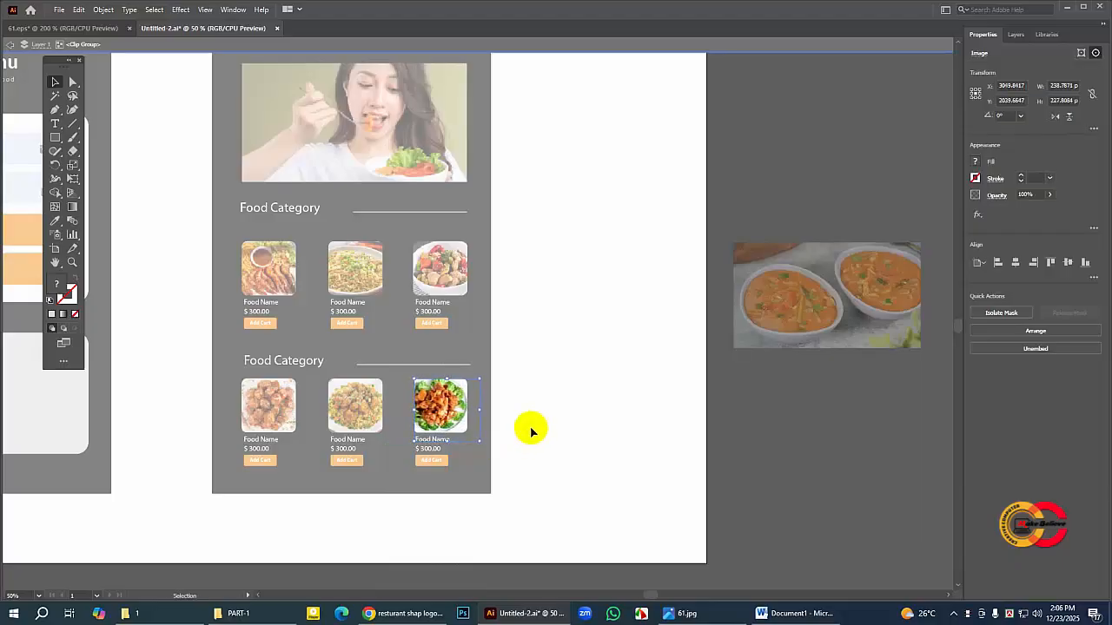
key(Left)
key(Left)
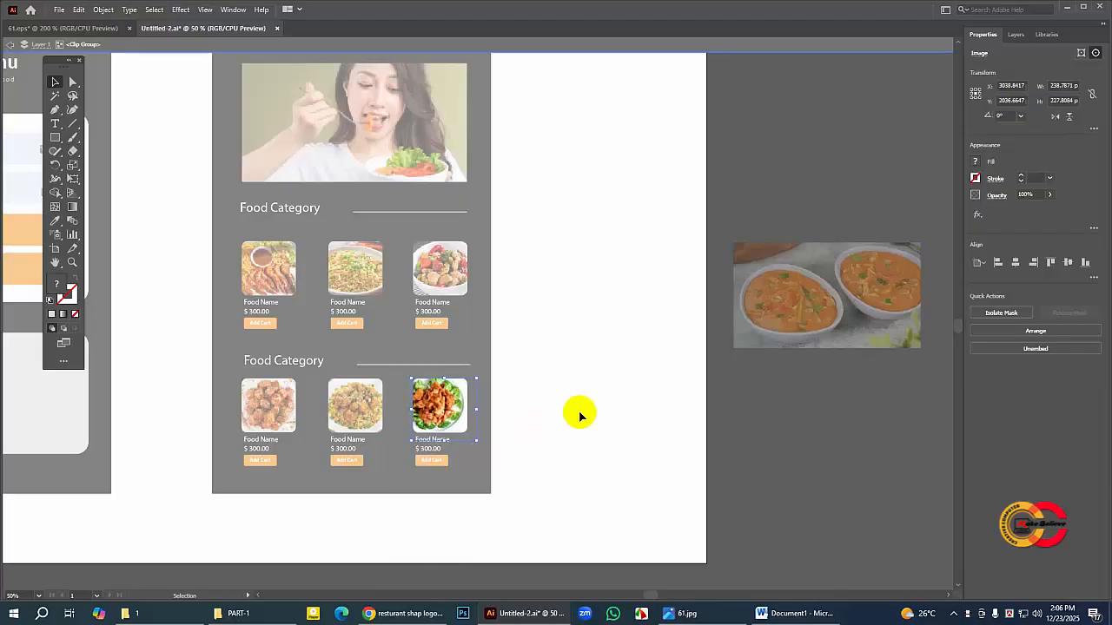
double_click(604, 395)
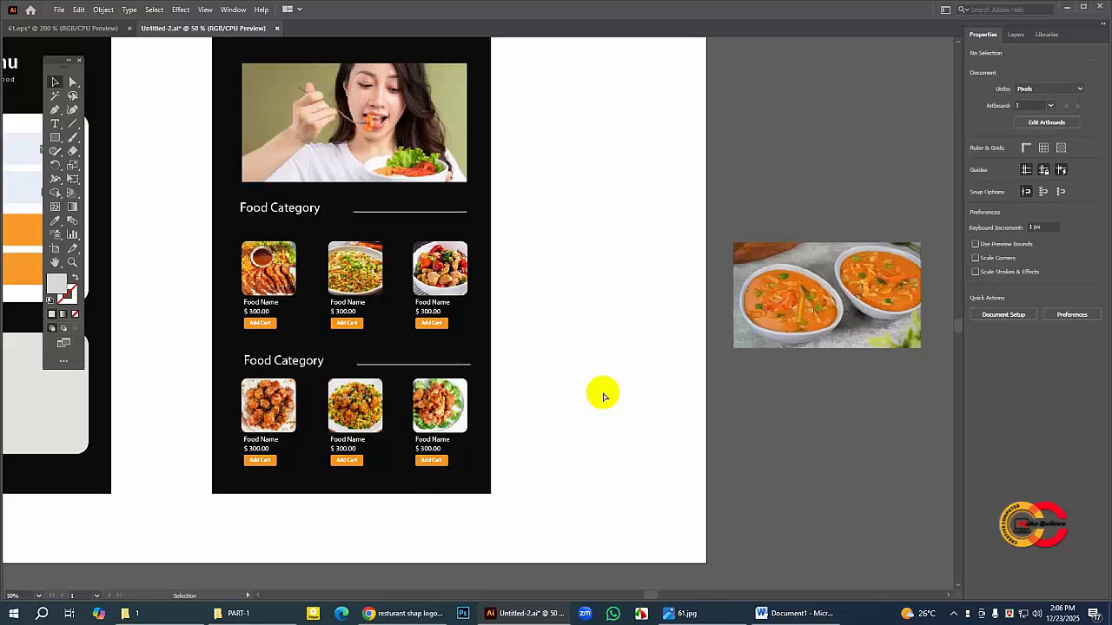
Step: Move the soup bowls photo from outside the artboard onto the 15% Discount card of the first screen
key(ctrl+minus)
key(ctrl+minus)
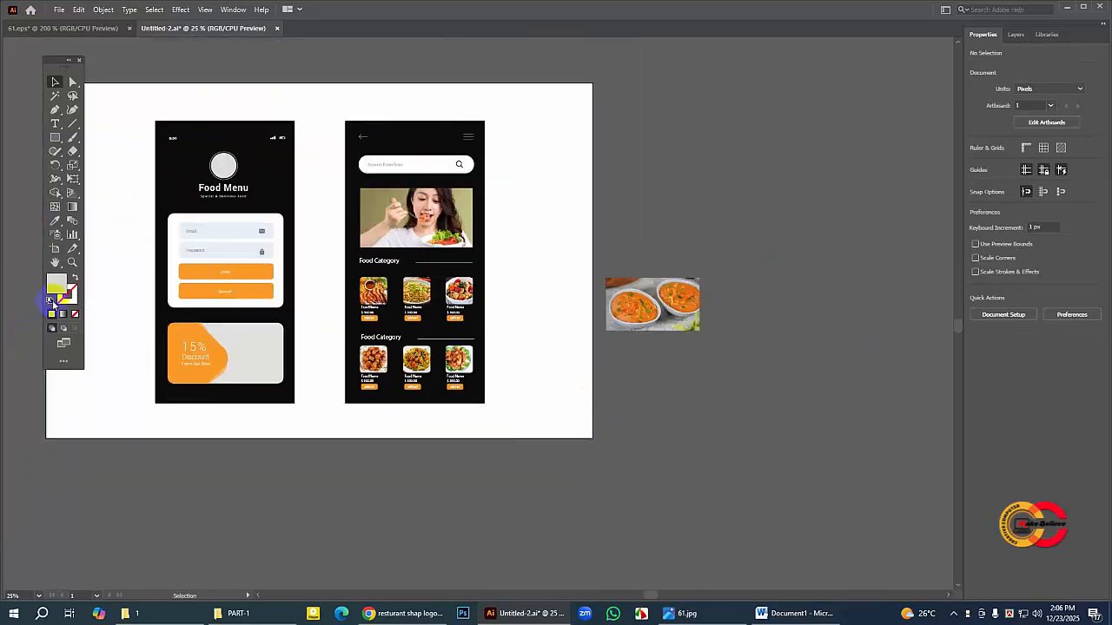
click(54, 263)
drag(297, 261, 384, 260)
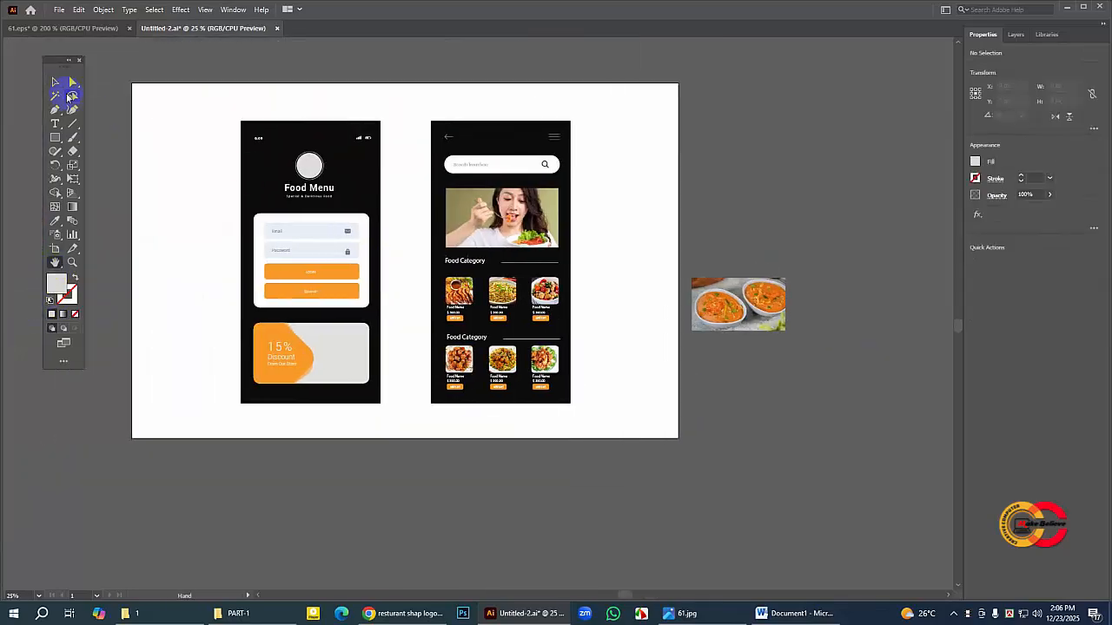
click(55, 82)
drag(739, 304, 268, 351)
Step: Move the soup bowls photo below the 15% Discount card to uncover it and select the card's grey background
click(73, 266)
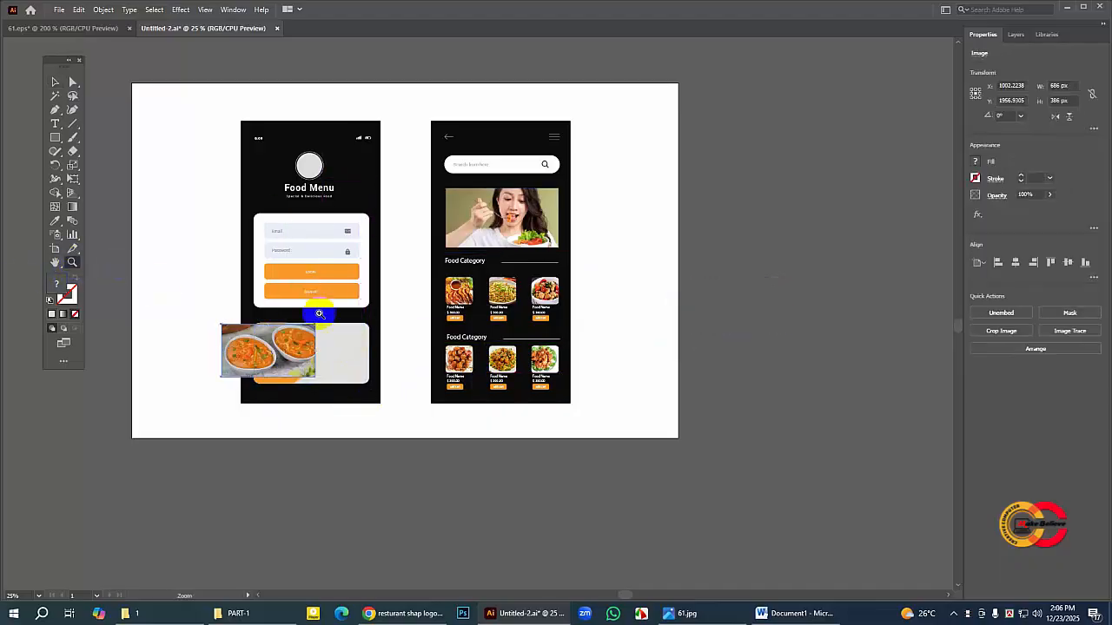
click(322, 347)
click(463, 309)
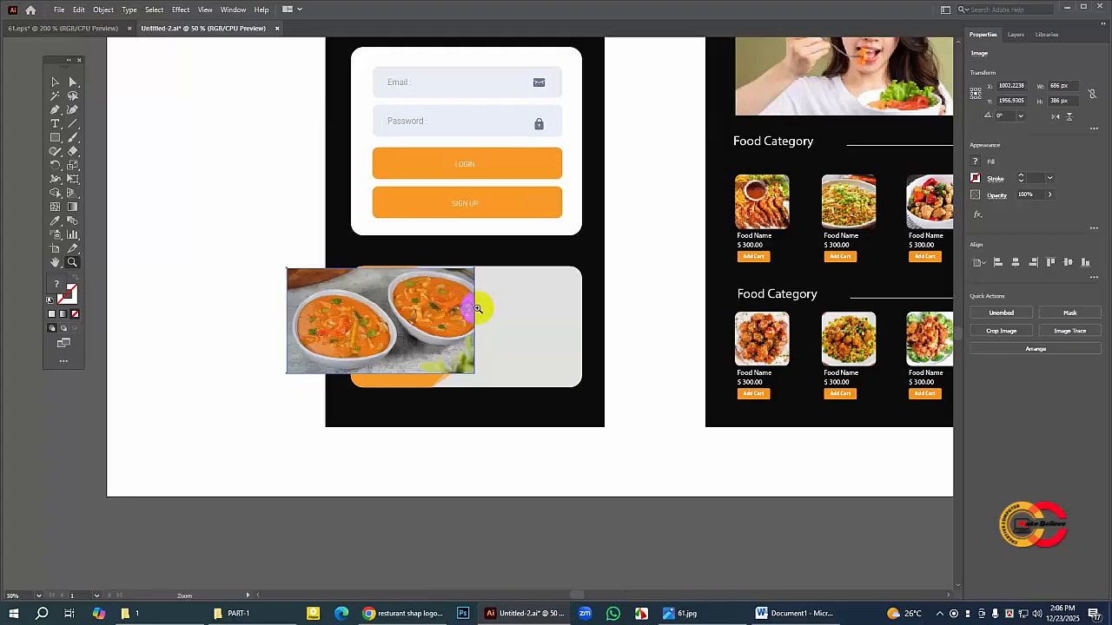
click(479, 316)
click(55, 85)
drag(429, 292, 367, 509)
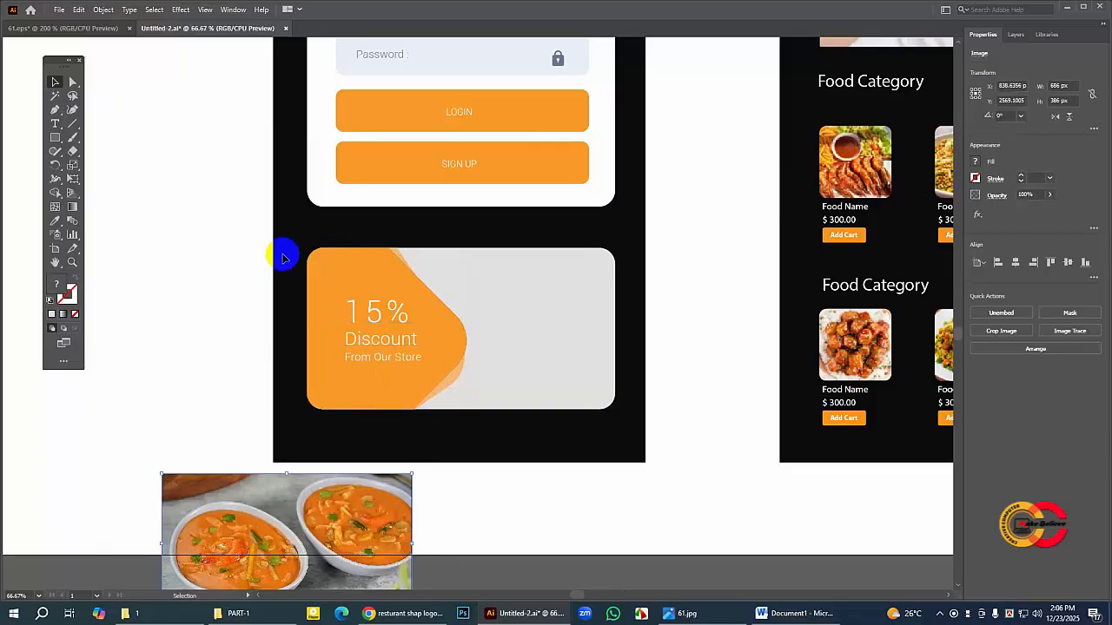
click(443, 268)
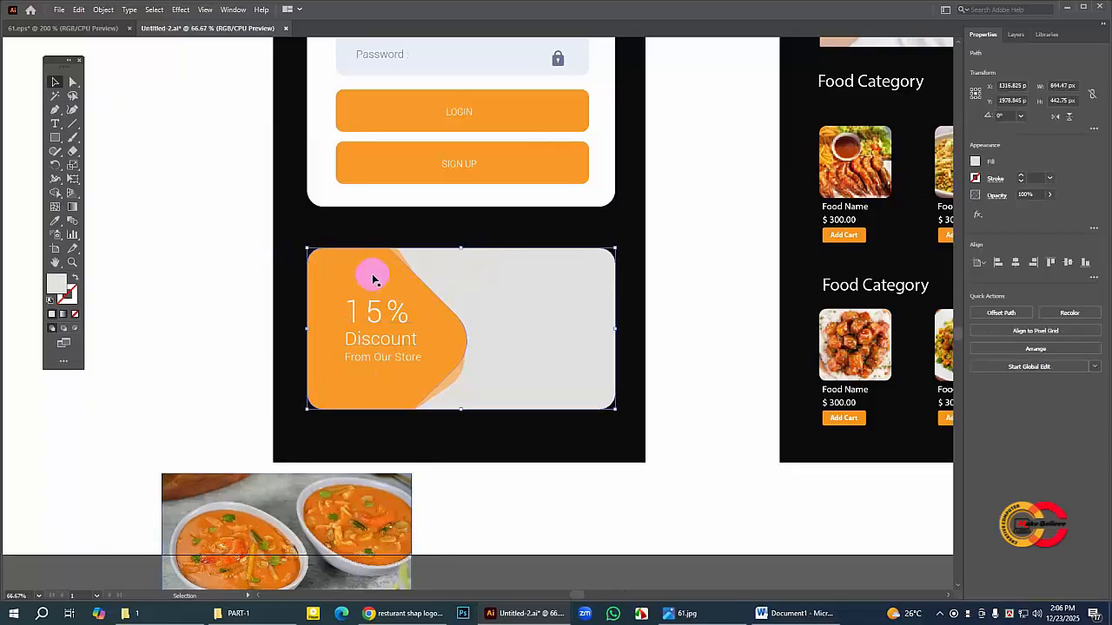
Step: Place the soup bowls photo partly over the discount card, enlarge it to slightly exceed the card's size, and select the grey card background
drag(370, 532, 381, 306)
drag(422, 379, 486, 455)
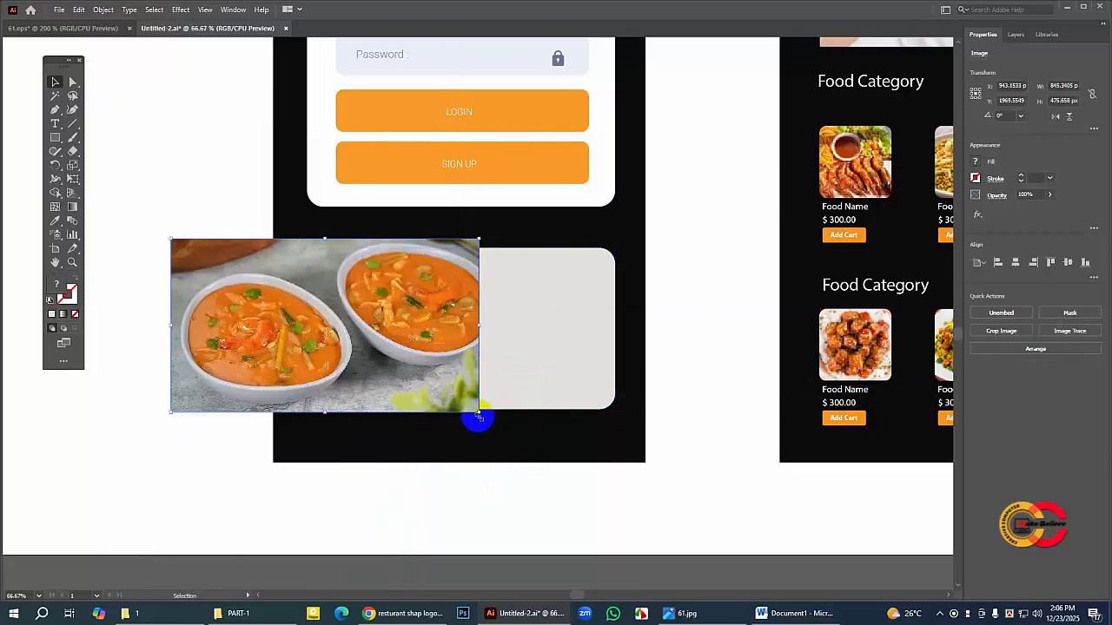
drag(479, 413, 500, 424)
click(543, 335)
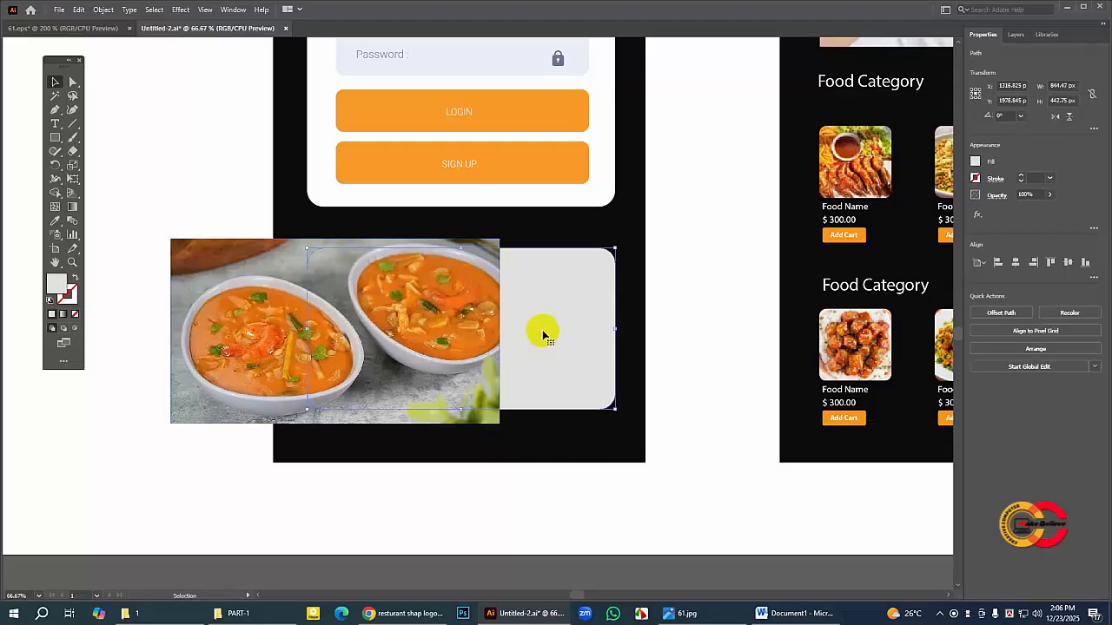
Step: Bring the grey discount card background to the front and clip the soup bowls photo with it
right_click(542, 332)
mouse_move(592, 276)
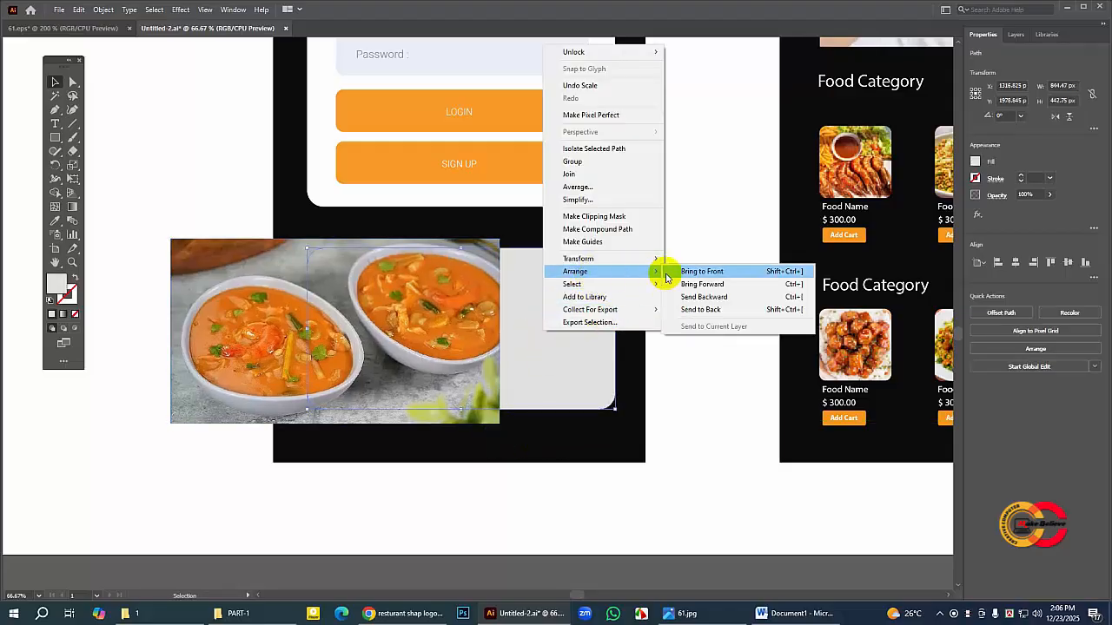
click(667, 272)
shift+click(287, 295)
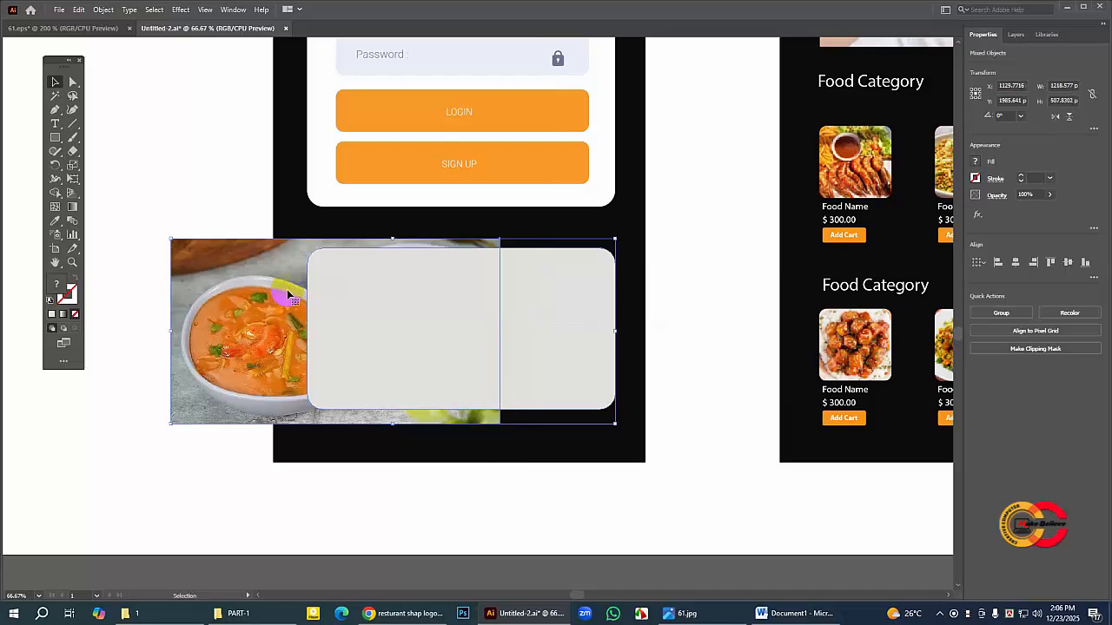
right_click(284, 295)
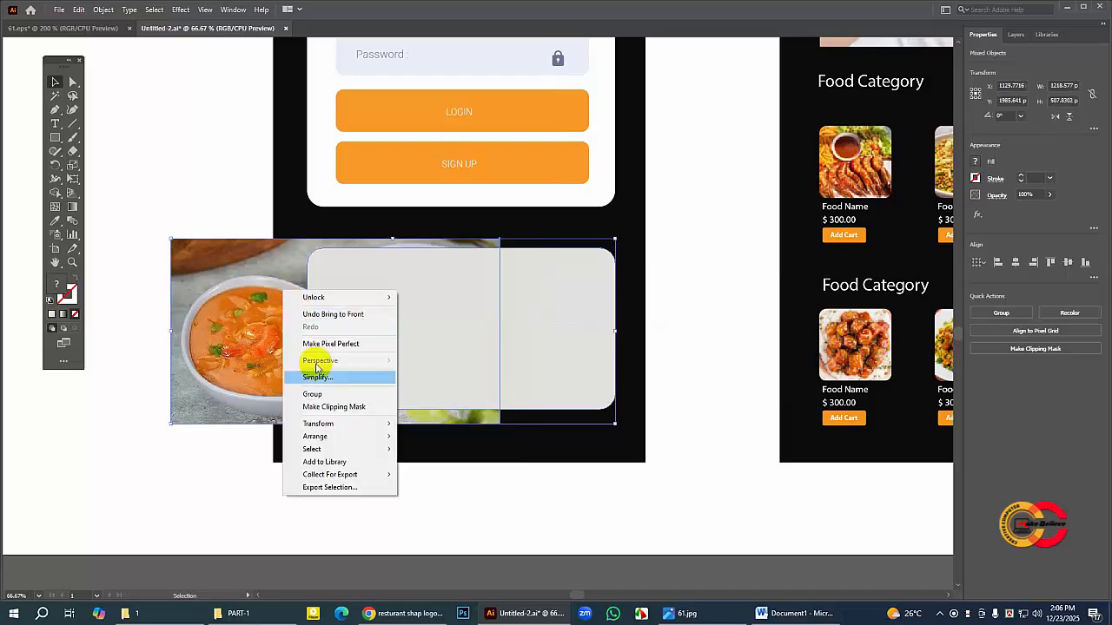
click(324, 405)
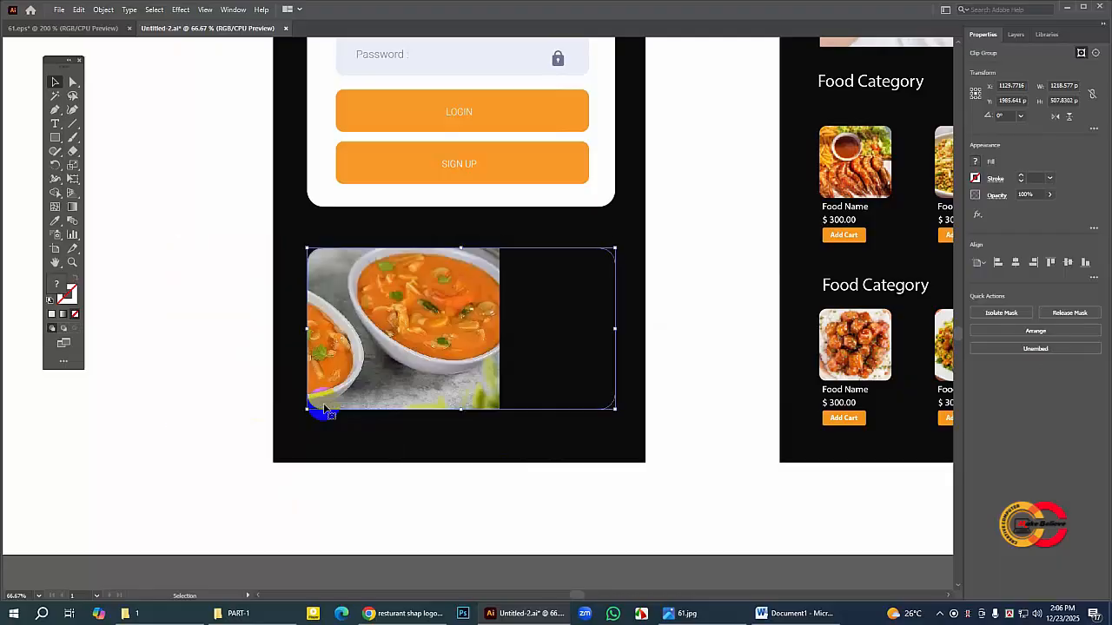
Step: Inside the clip group, shift the soup bowls photo sideways until it fills the whole rounded card, and leave the group
double_click(447, 335)
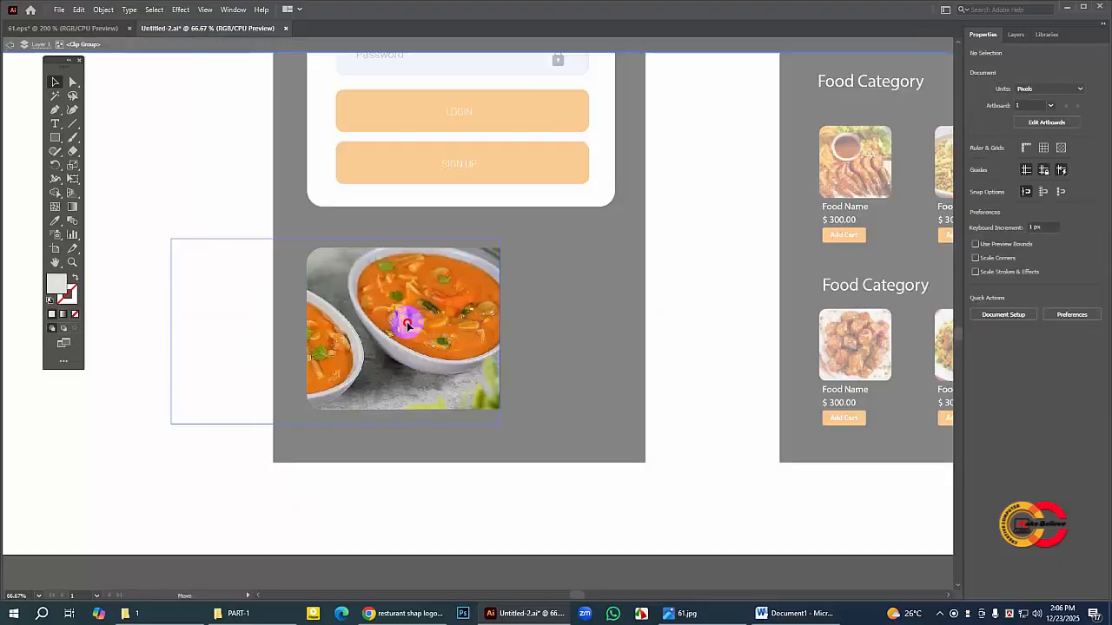
drag(409, 321, 496, 319)
double_click(701, 363)
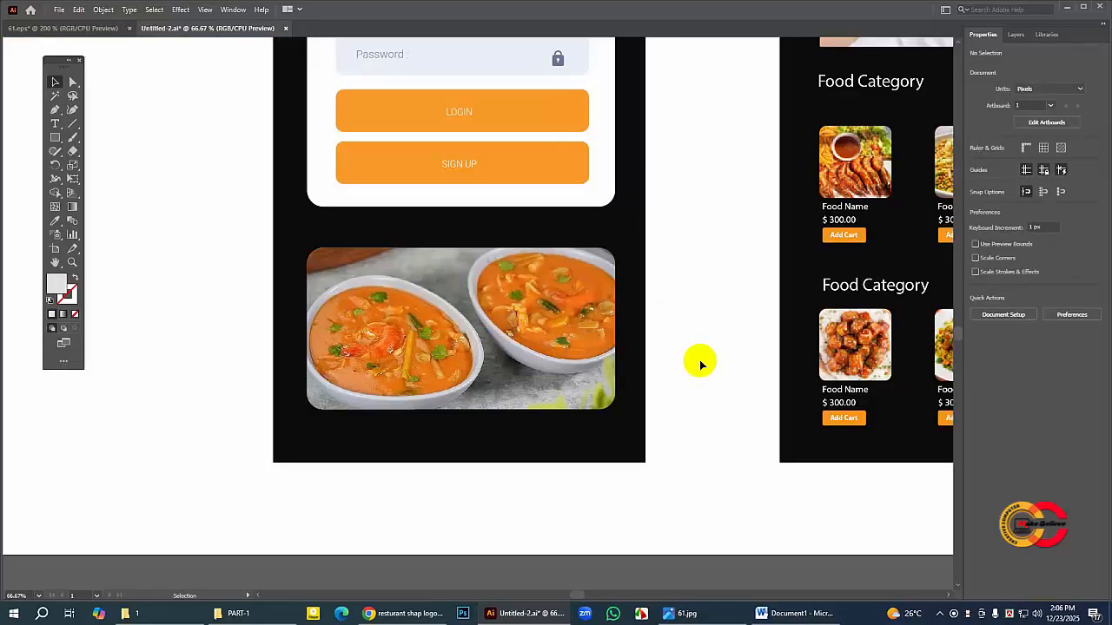
click(431, 382)
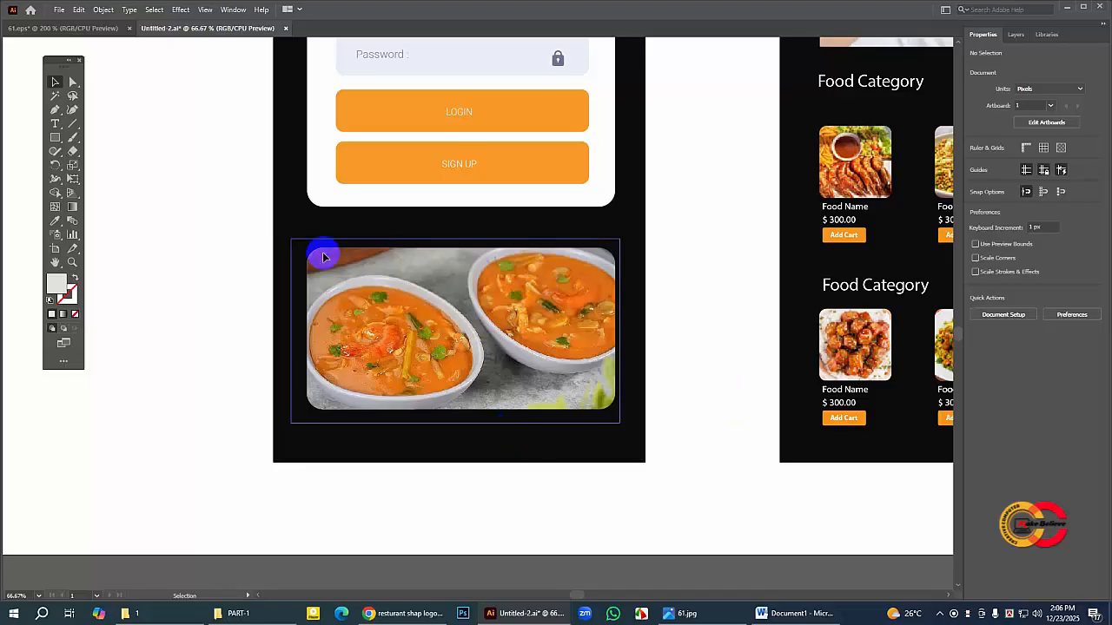
click(704, 286)
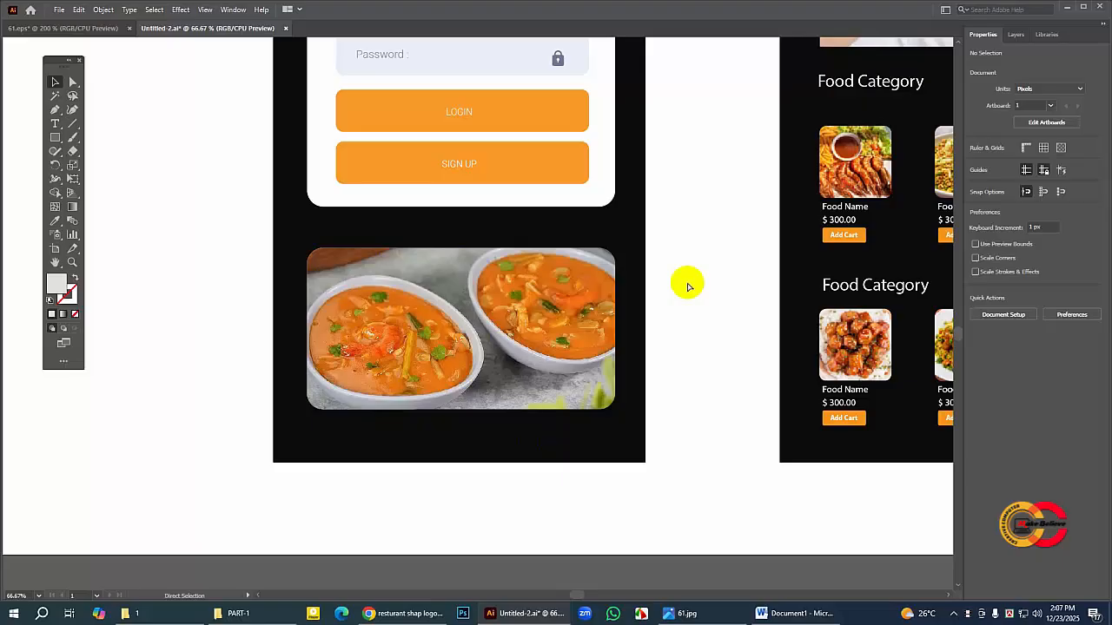
Step: In outline view, select both curved shapes and the 15% Discount text, bring them in front of the soup photo, and return to preview
key(ctrl+y)
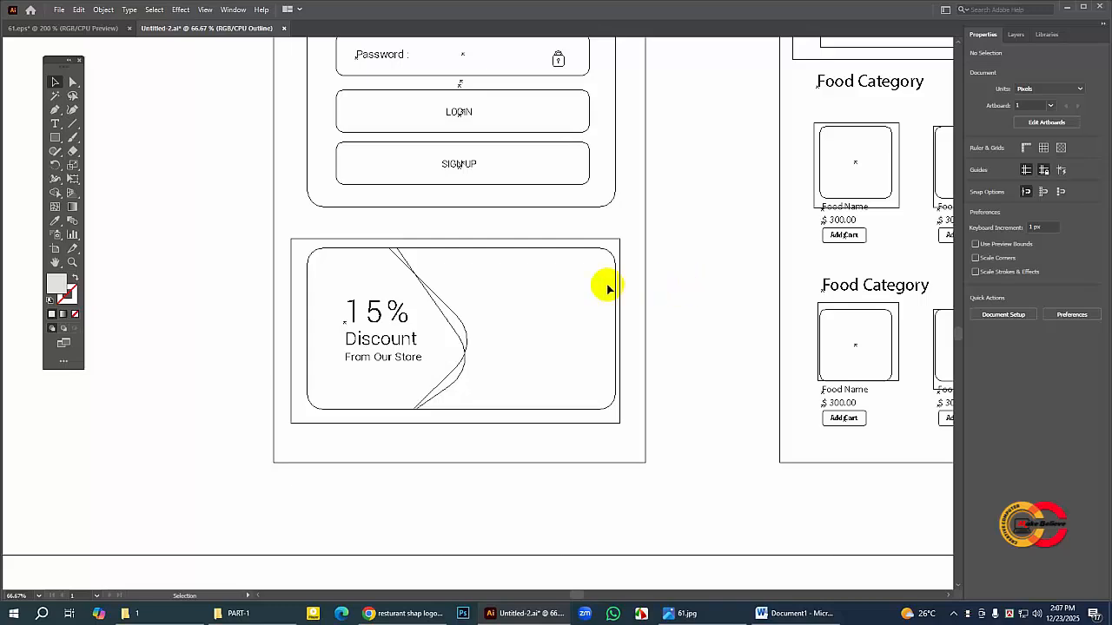
click(465, 331)
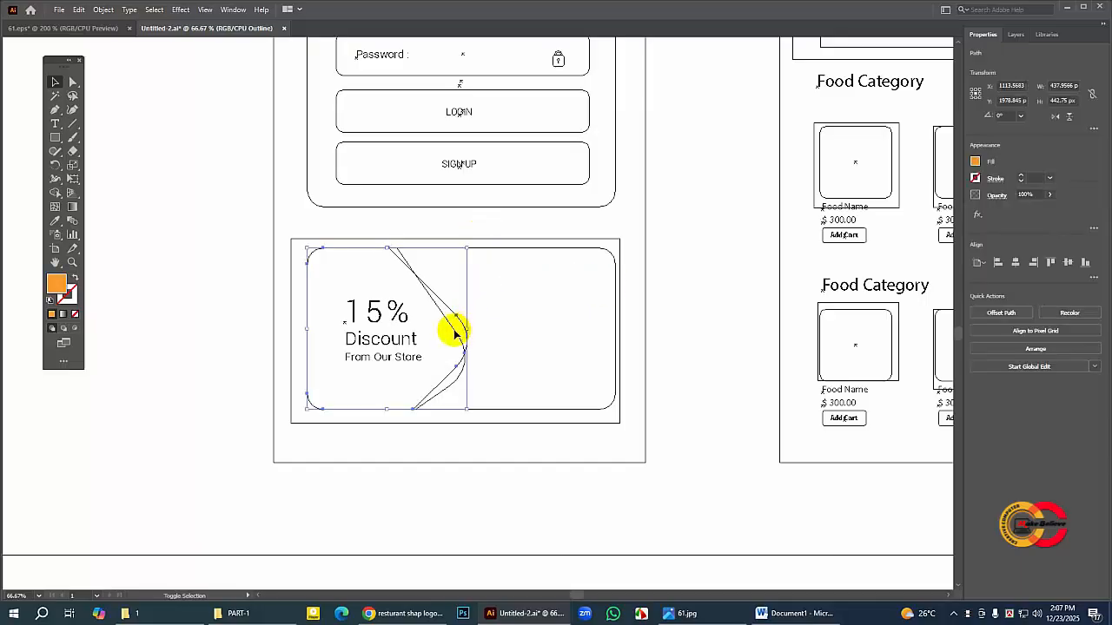
shift+click(455, 331)
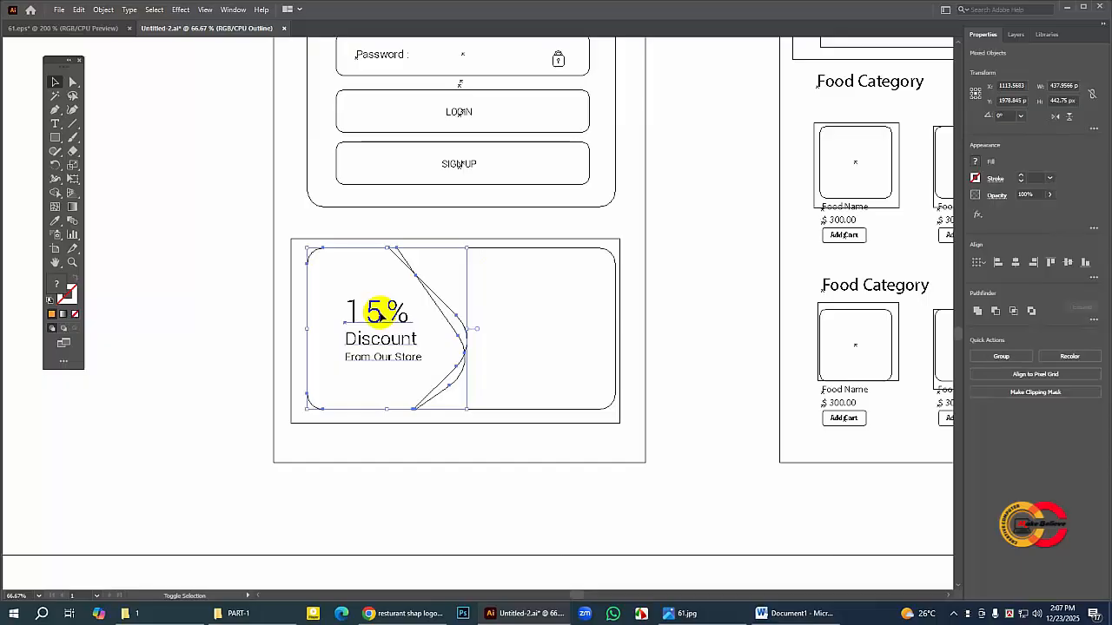
click(686, 295)
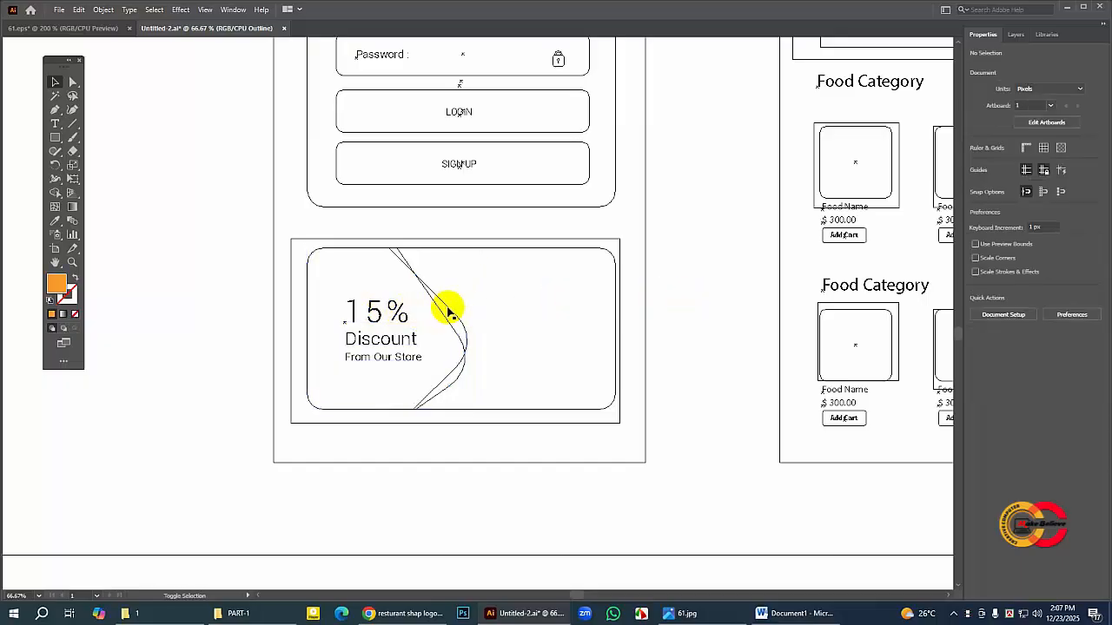
click(451, 313)
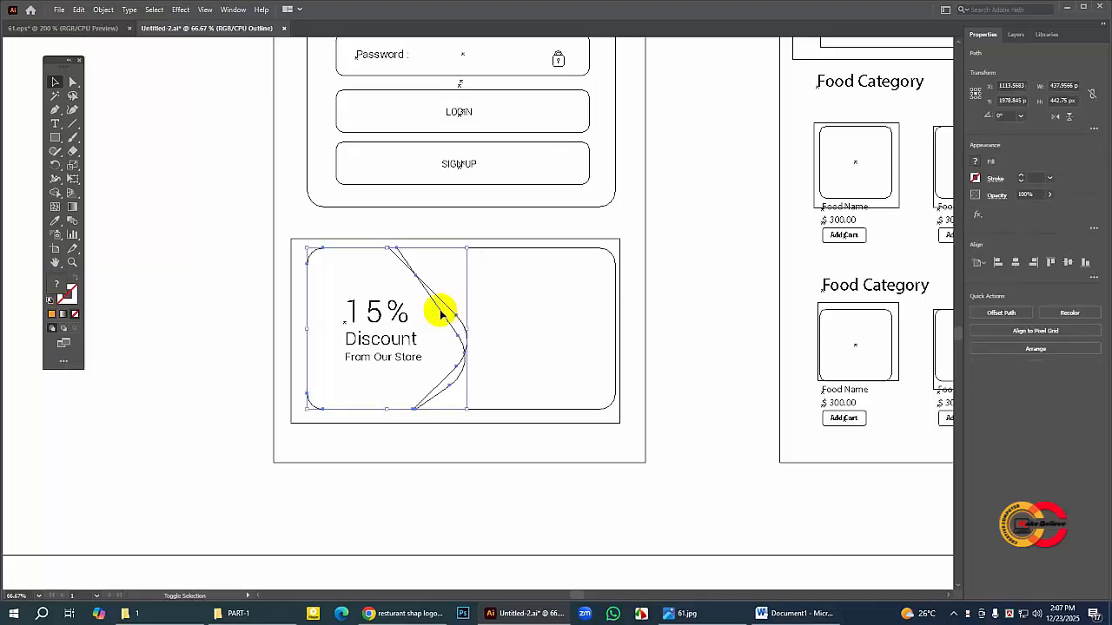
shift+click(378, 314)
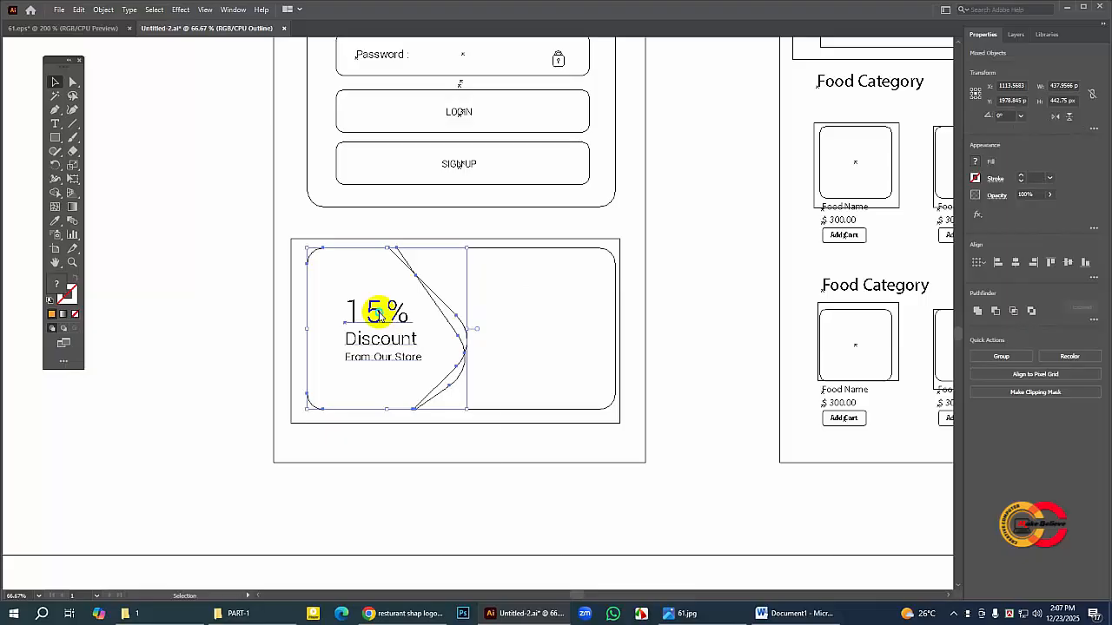
right_click(378, 314)
mouse_move(454, 459)
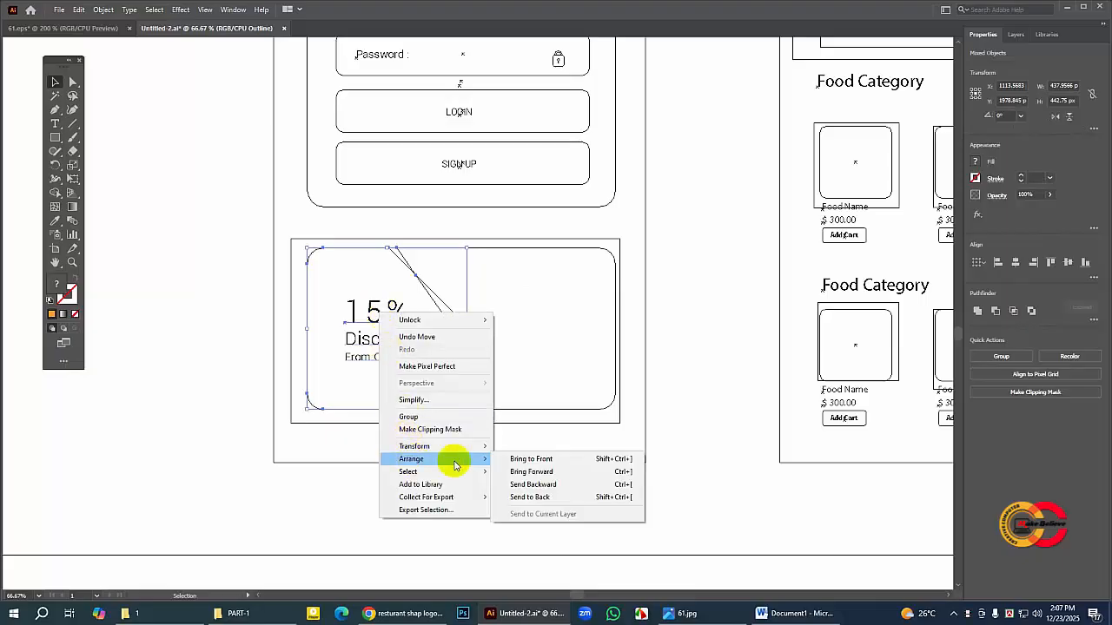
click(519, 463)
click(703, 324)
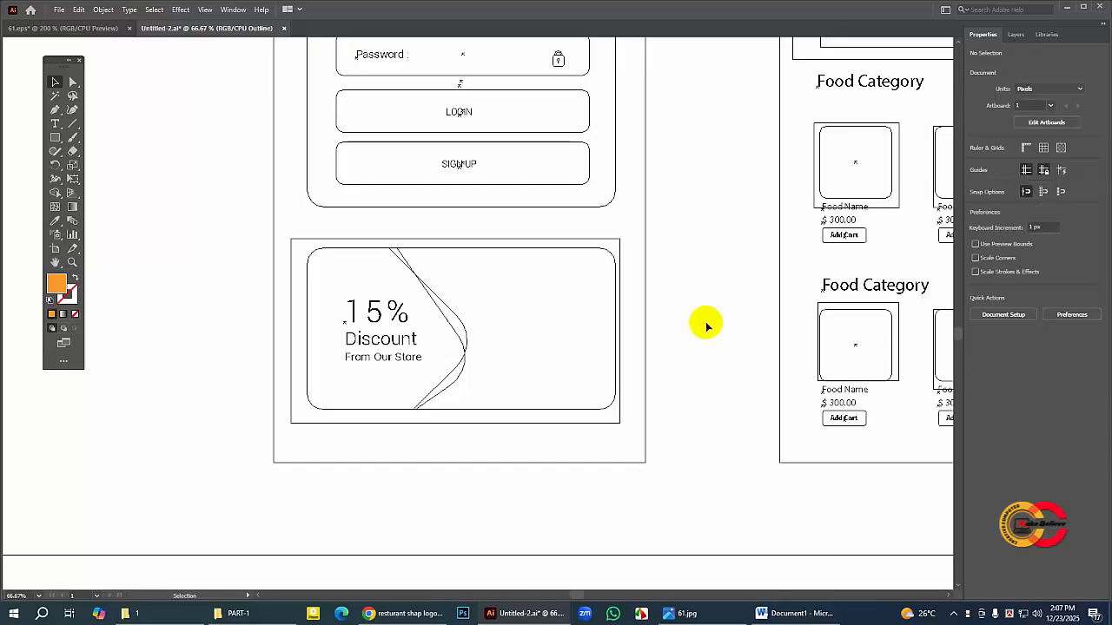
key(ctrl+y)
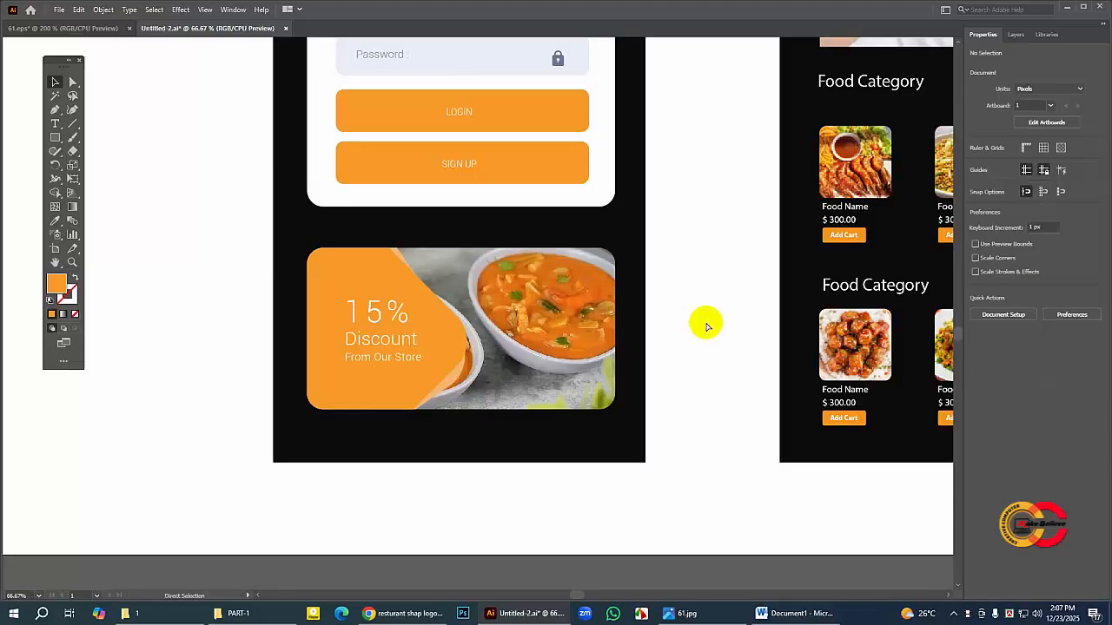
key(v)
click(697, 344)
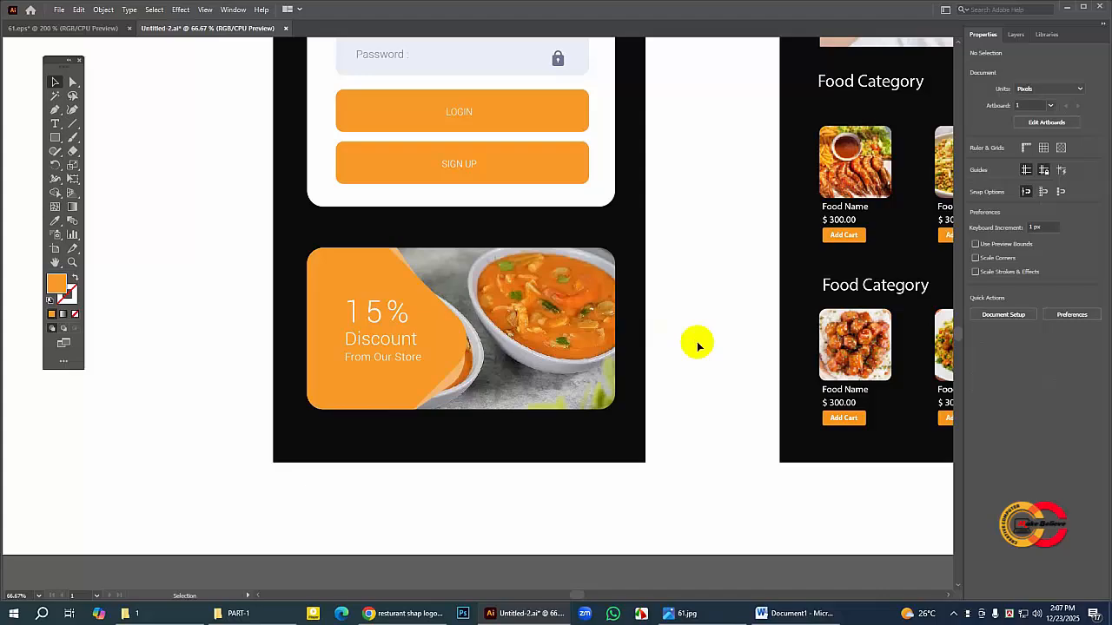
drag(418, 179, 318, 331)
key(ctrl+minus)
key(ctrl+minus)
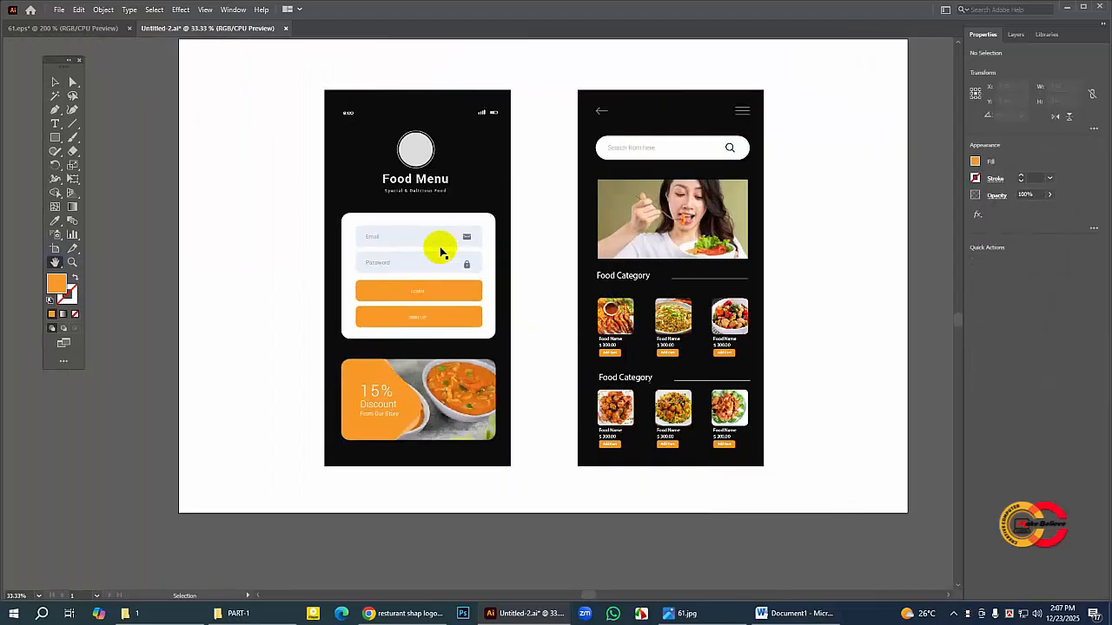
drag(559, 241, 514, 246)
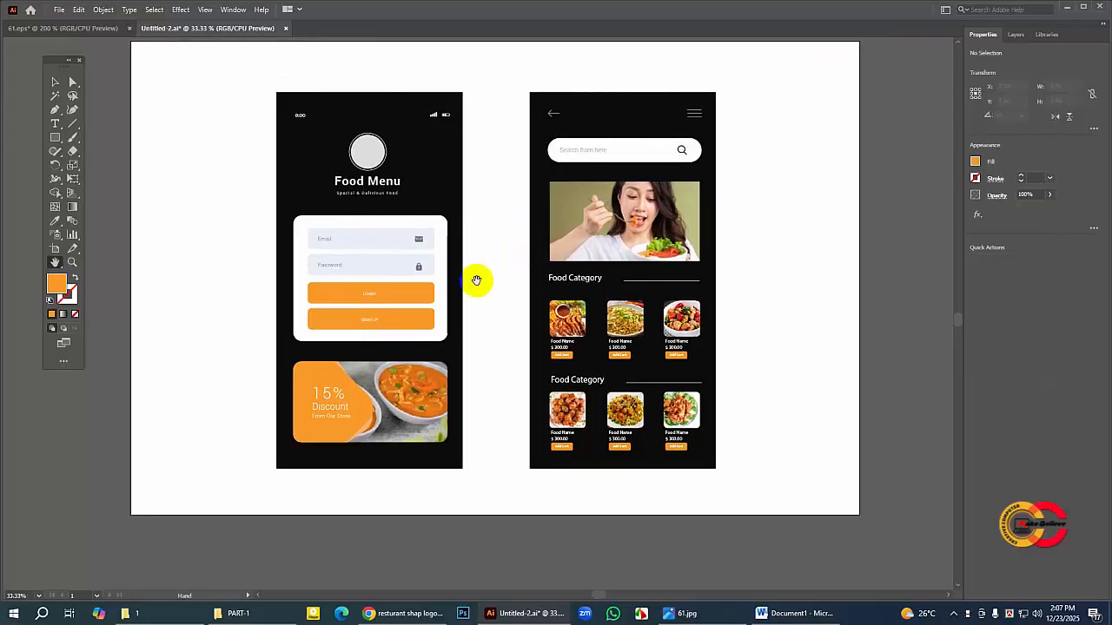
drag(443, 234, 437, 230)
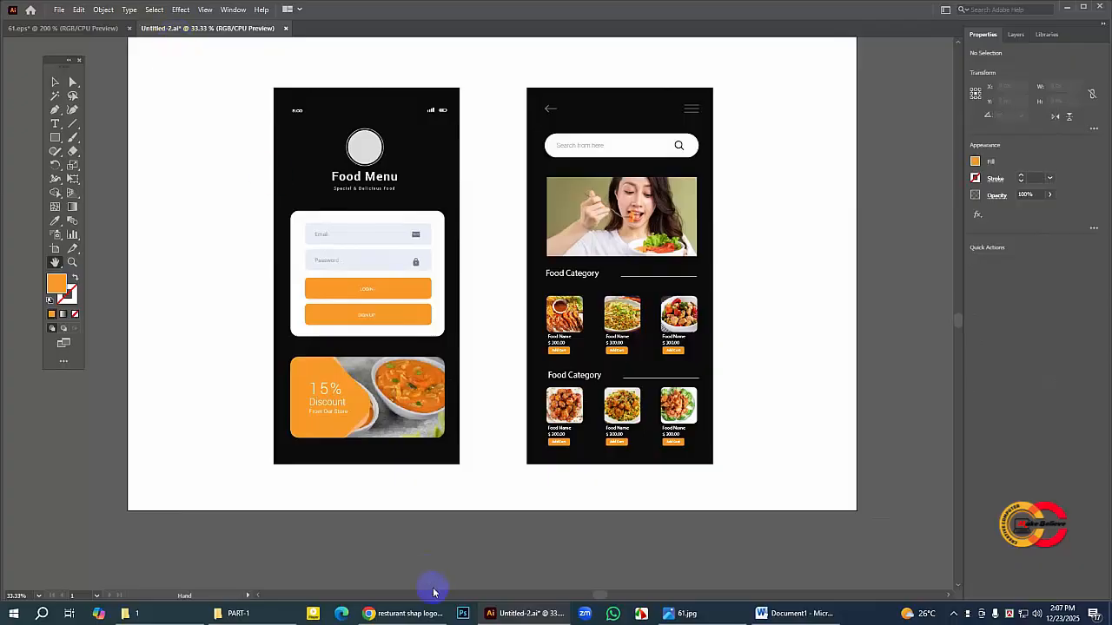
Step: Switch to Chrome and open the large preview of Freepik's Chef Logo image from the restaurant logo results
click(429, 617)
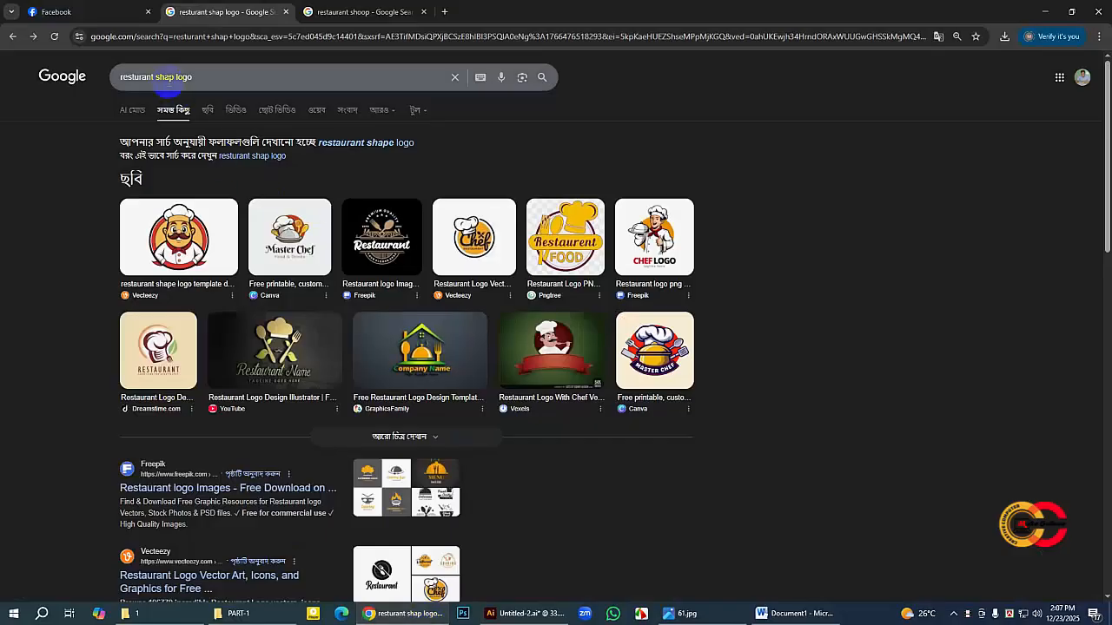
click(198, 78)
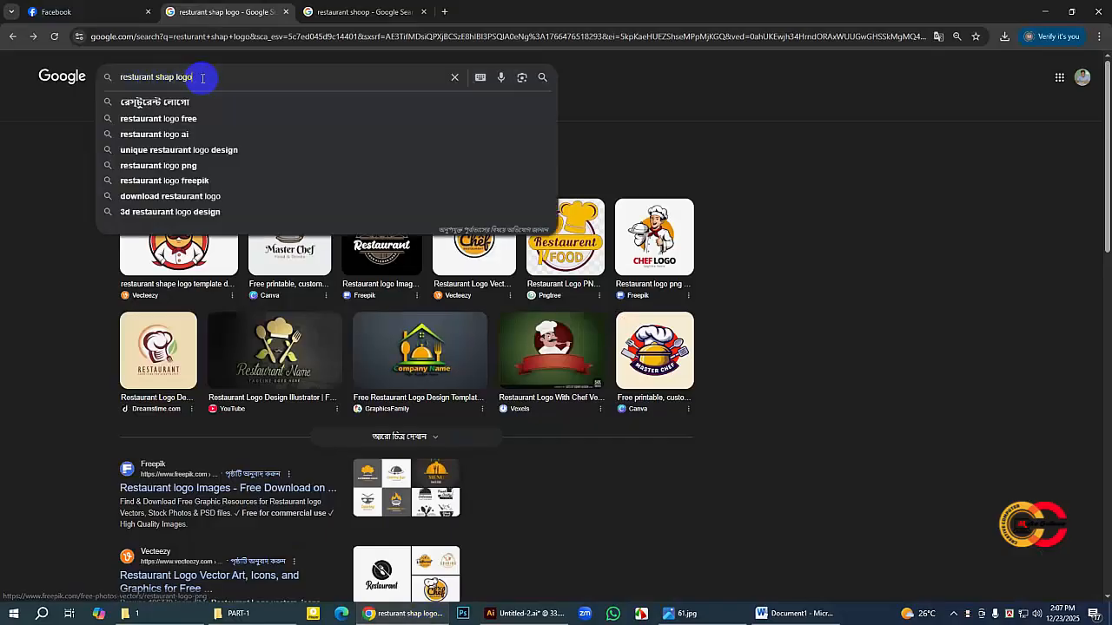
click(732, 182)
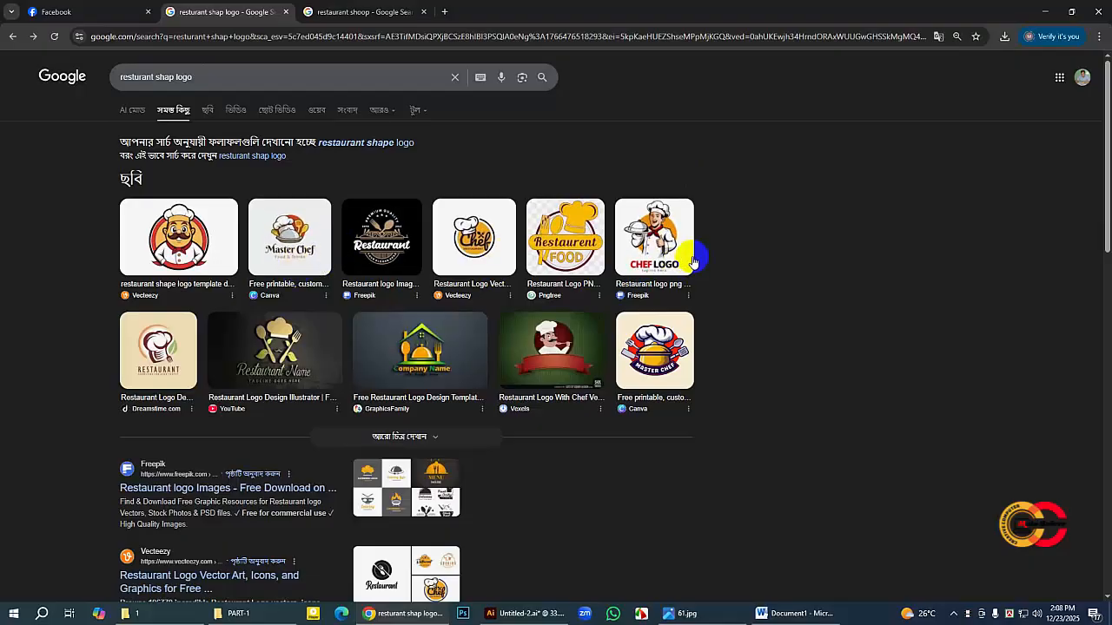
click(647, 256)
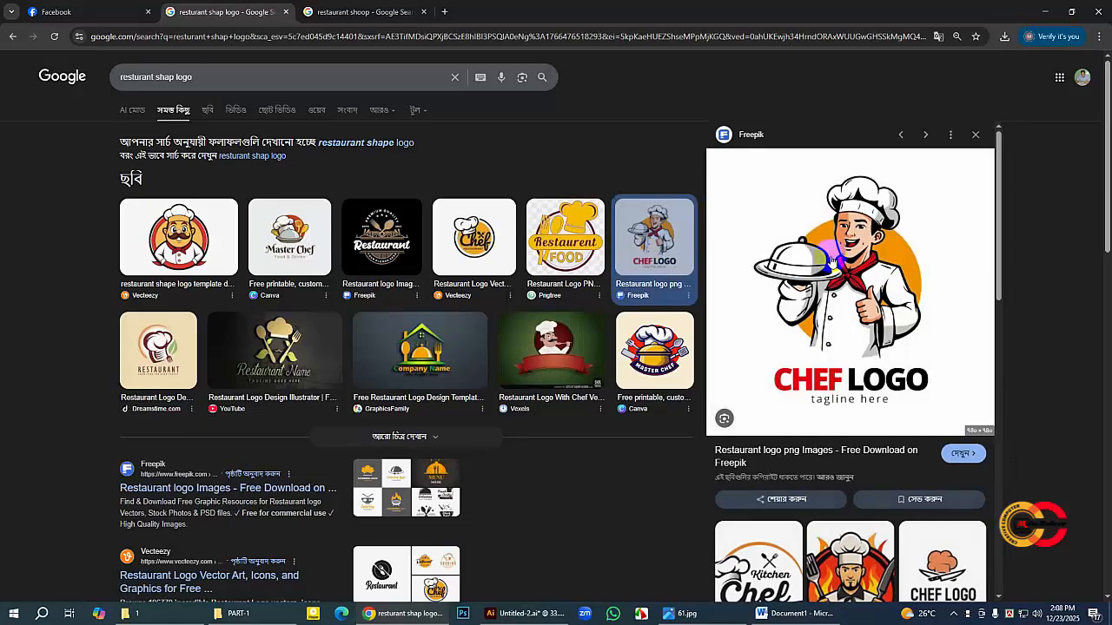
right_click(832, 259)
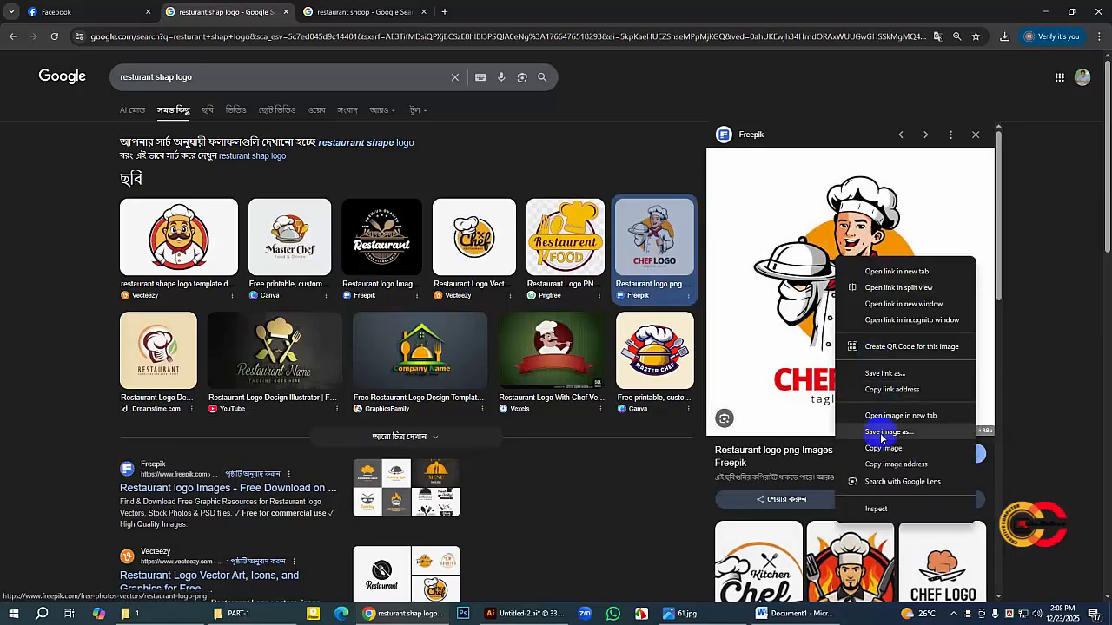
click(881, 433)
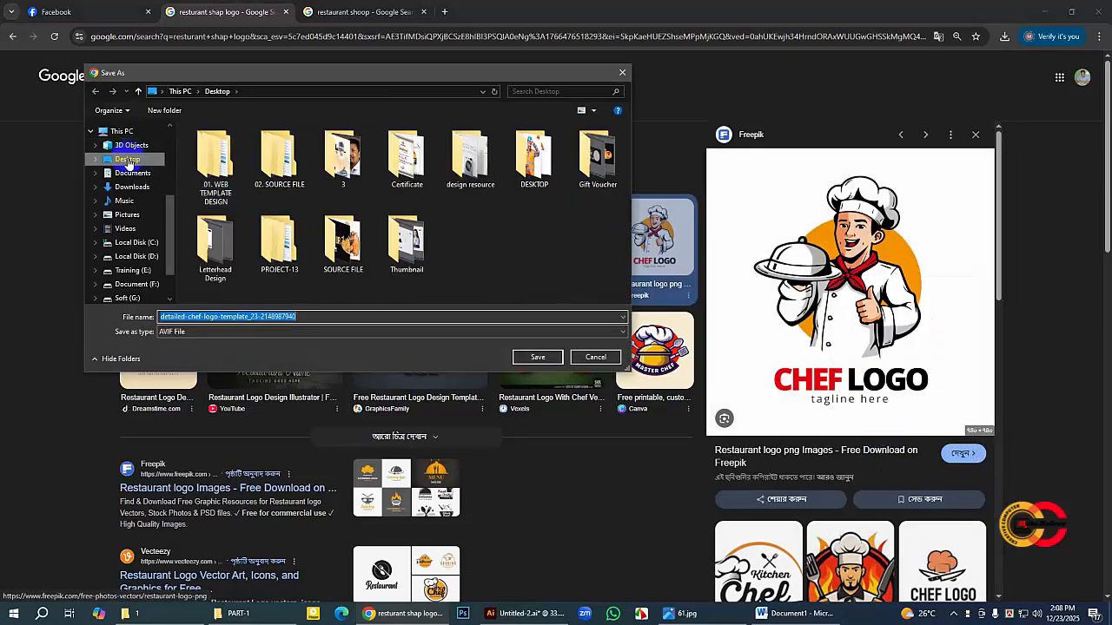
click(127, 160)
click(177, 335)
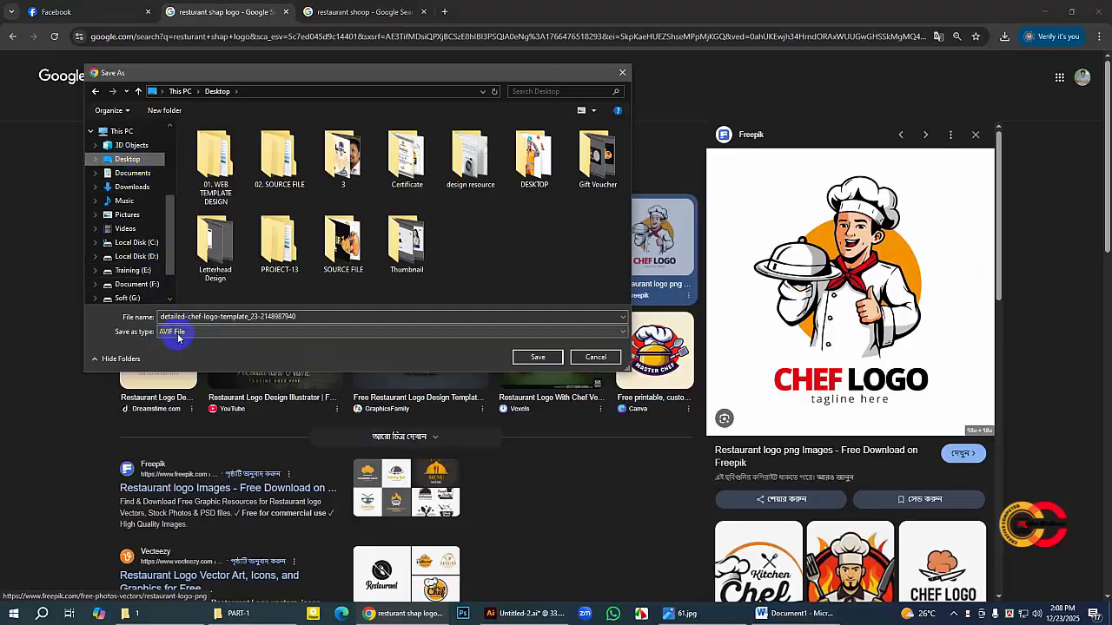
click(596, 357)
Step: Capture the Chef Logo preview as a 469 × 460 screenshot and save it to the Desktop as the PNG Screenshot_22
key(Print)
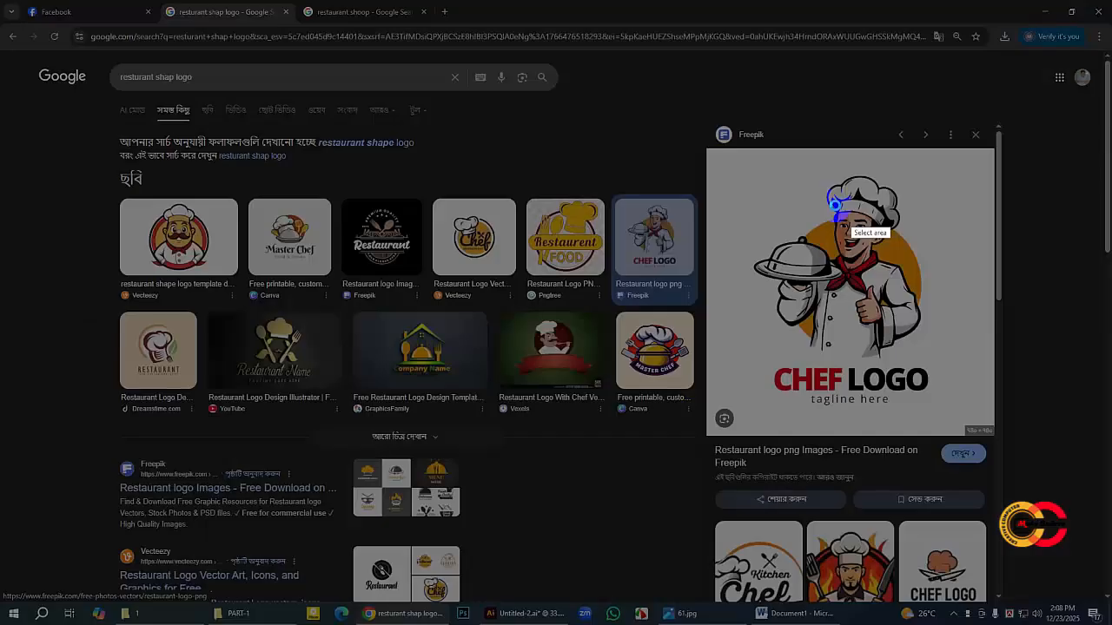
drag(715, 157, 986, 420)
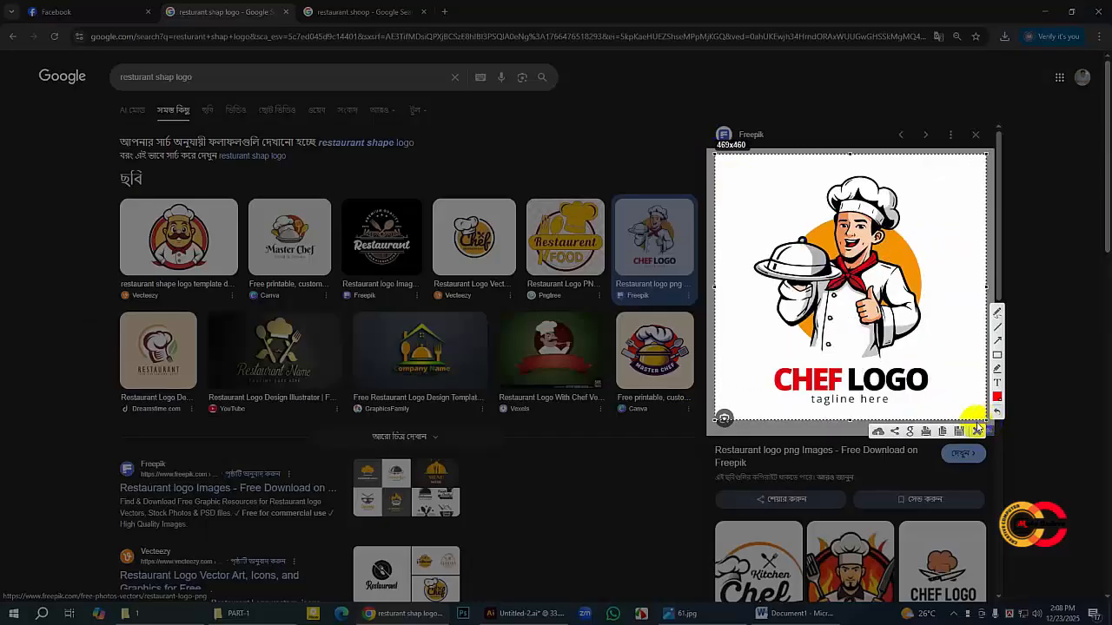
click(960, 432)
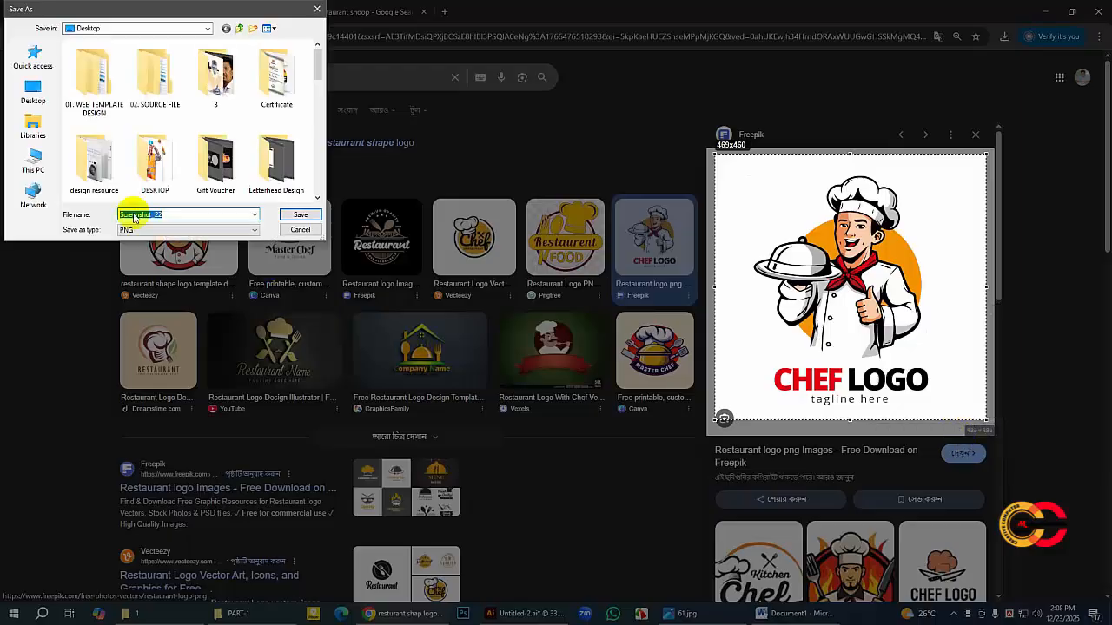
click(33, 90)
click(301, 215)
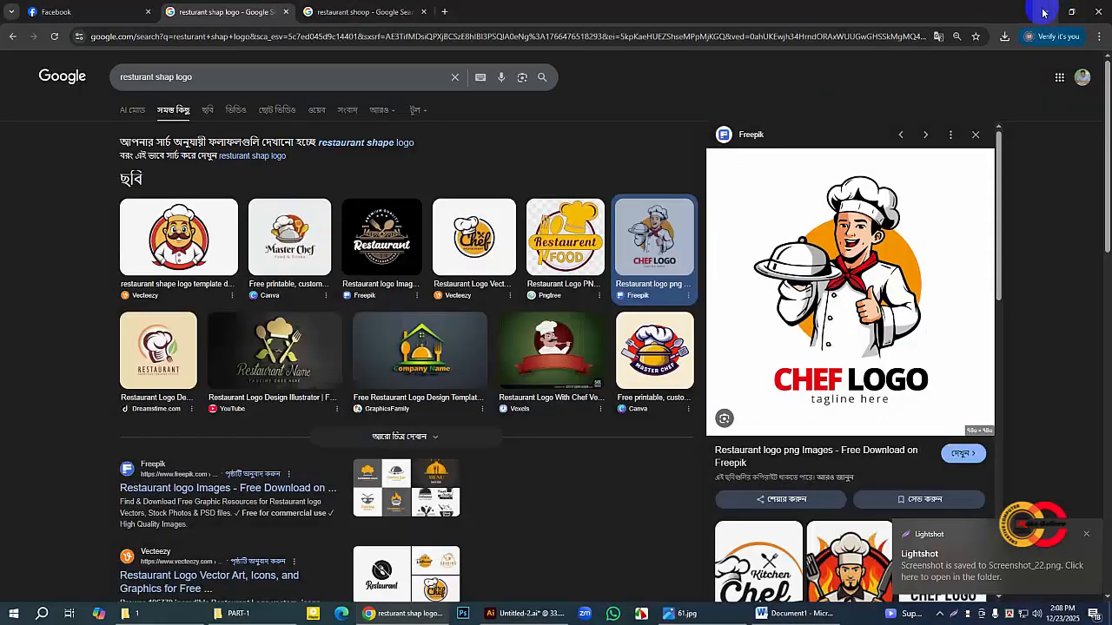
Step: Place the chef logo screenshot from the Desktop into the Illustrator document beside the second screen and embed it
click(1041, 9)
click(1067, 7)
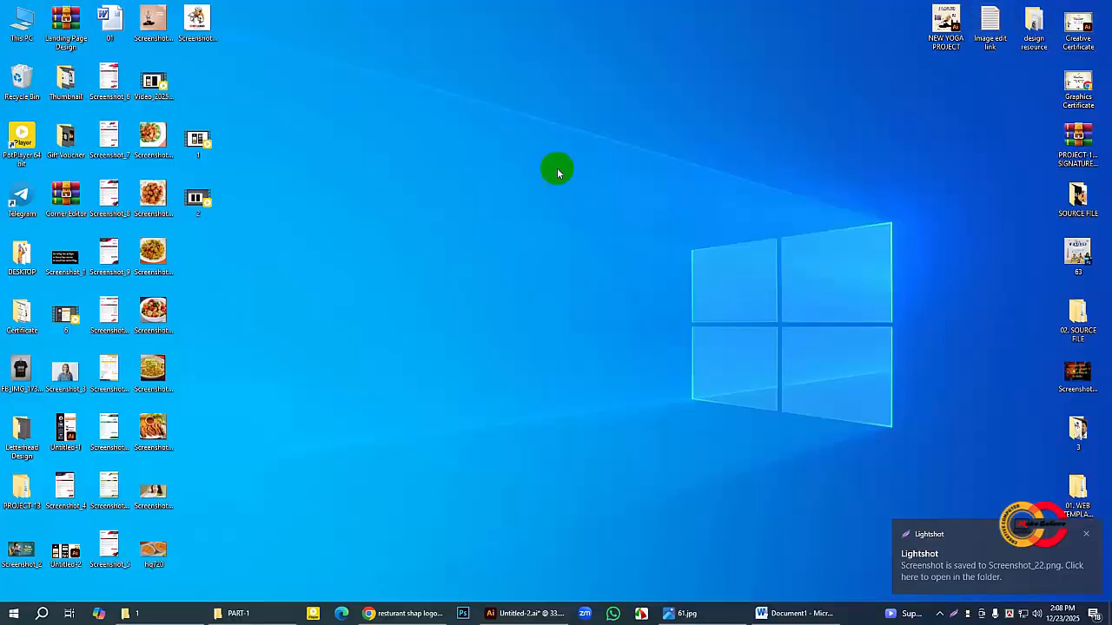
drag(196, 19, 745, 258)
click(49, 81)
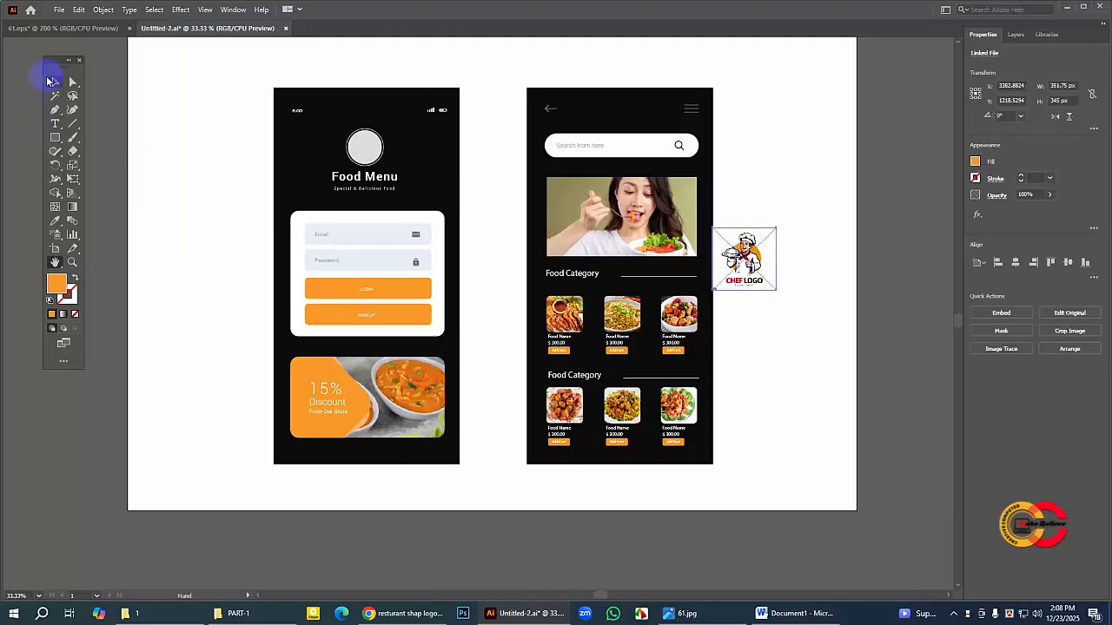
click(1000, 312)
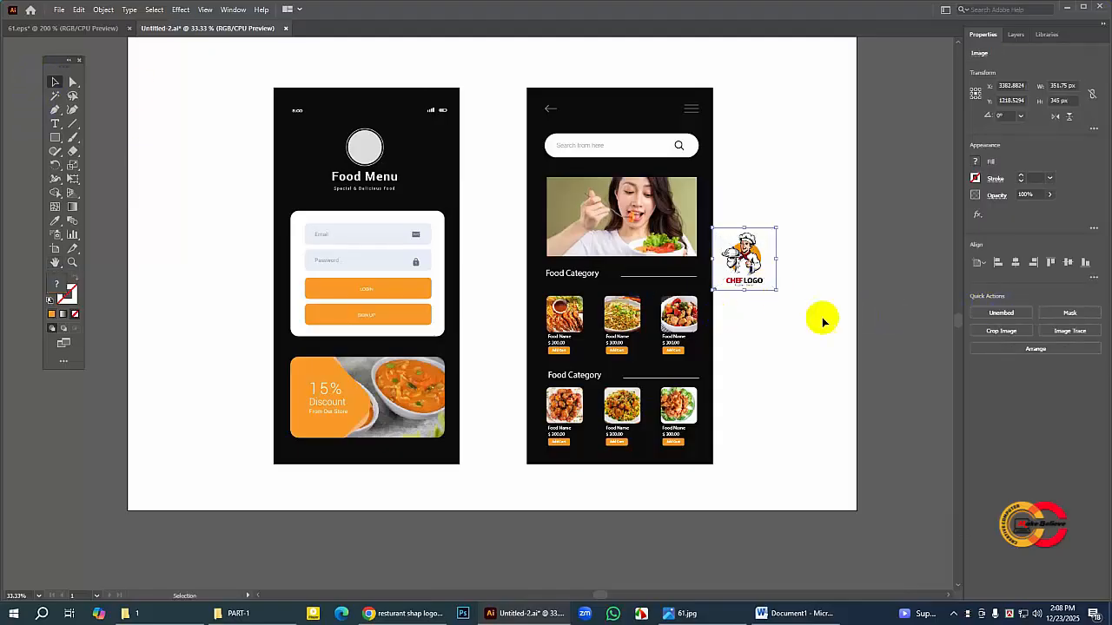
Step: Enlarge the chef logo to about 484 × 475 px, overlapping the first screen's circle, and bring the grey circle to the front
drag(780, 293, 333, 158)
click(891, 215)
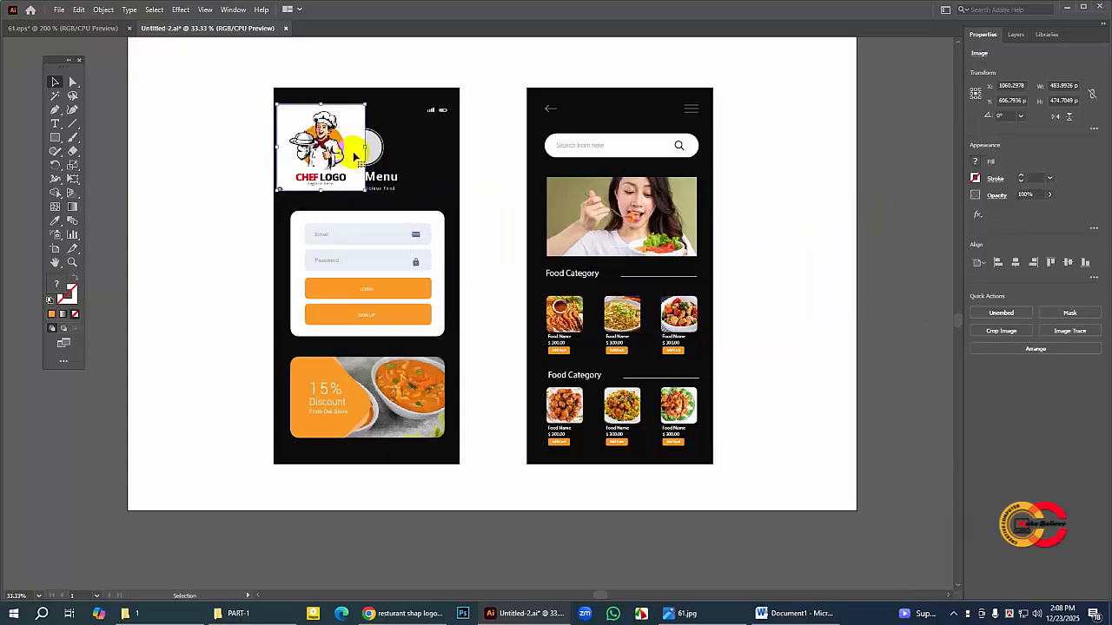
click(372, 150)
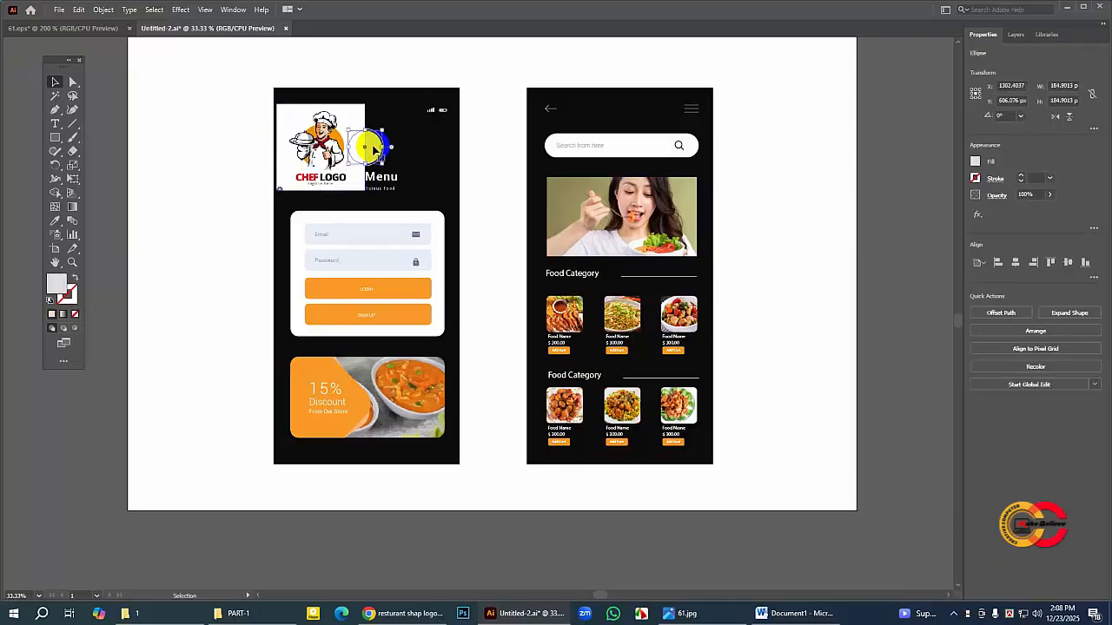
click(74, 263)
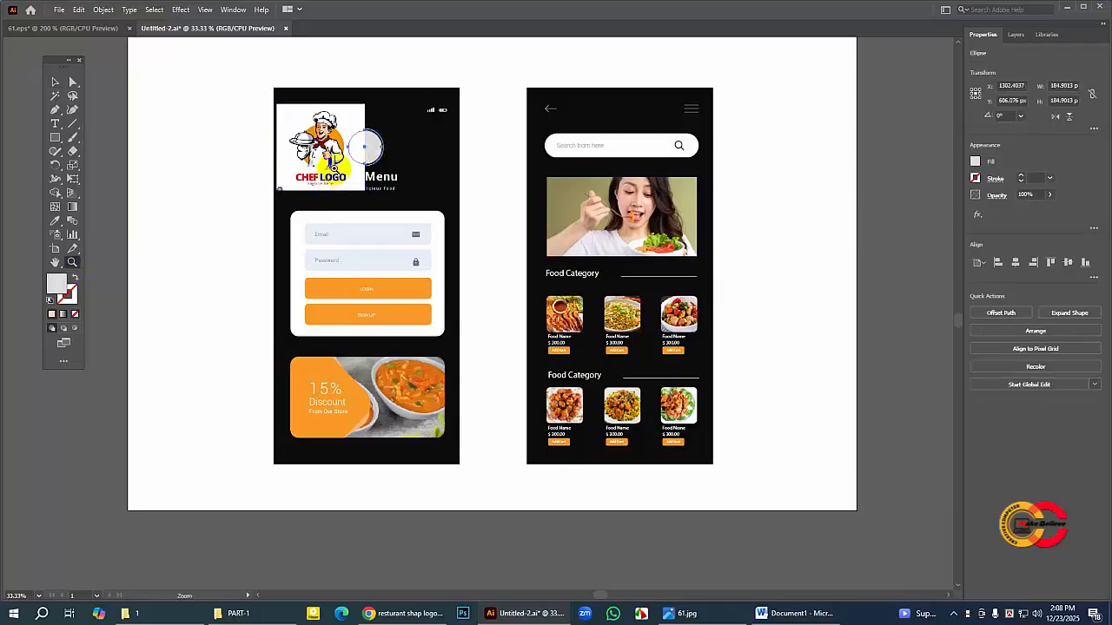
click(358, 164)
click(473, 304)
click(495, 322)
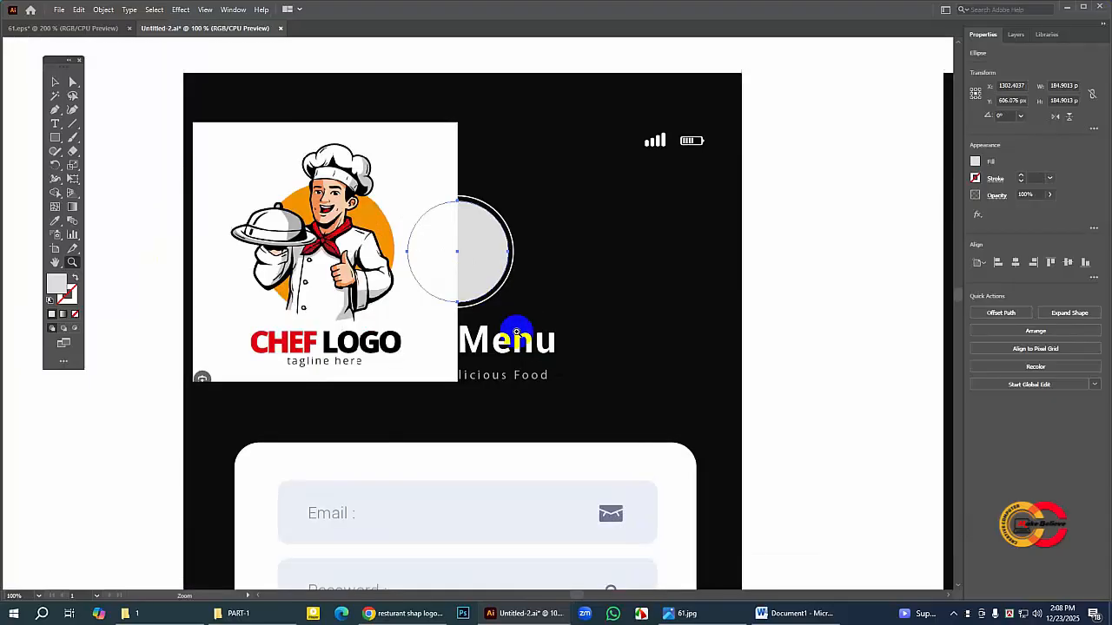
click(58, 83)
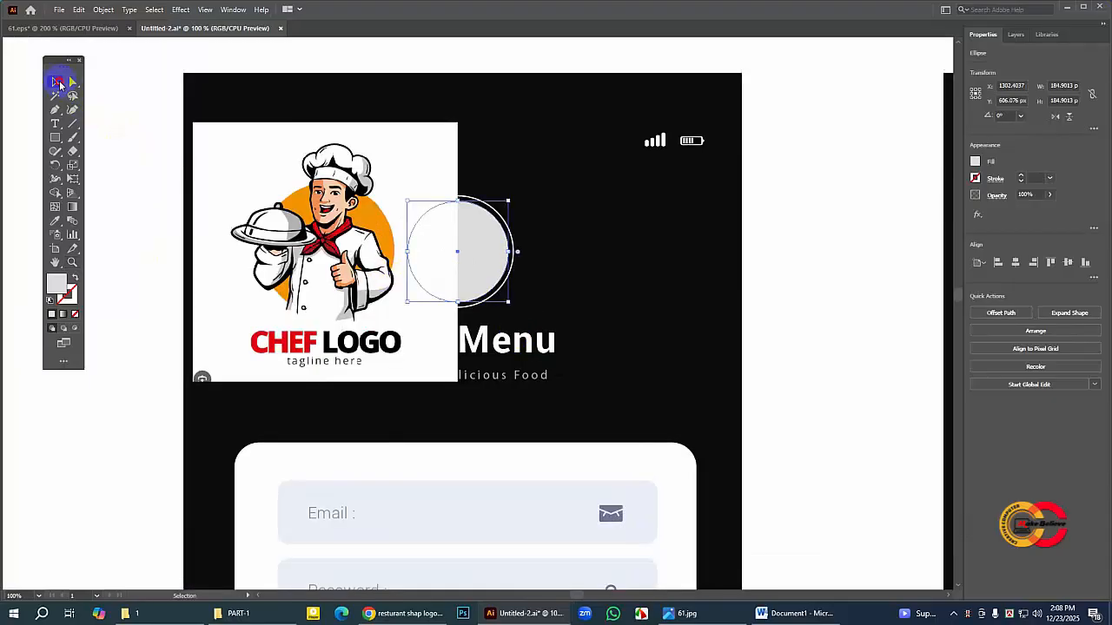
right_click(489, 238)
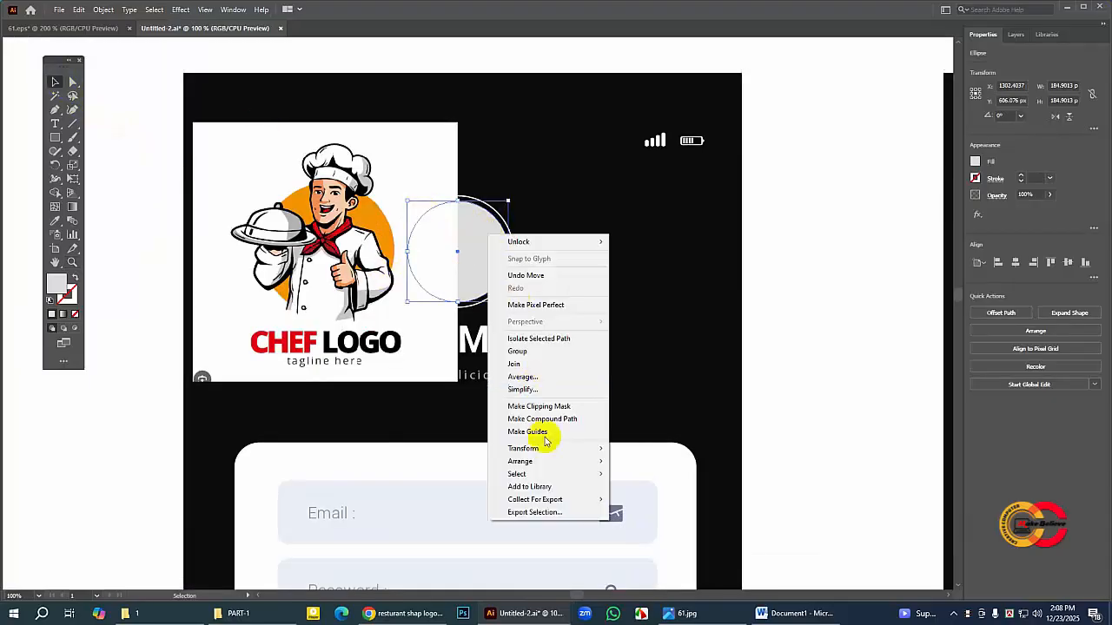
mouse_move(543, 461)
click(627, 462)
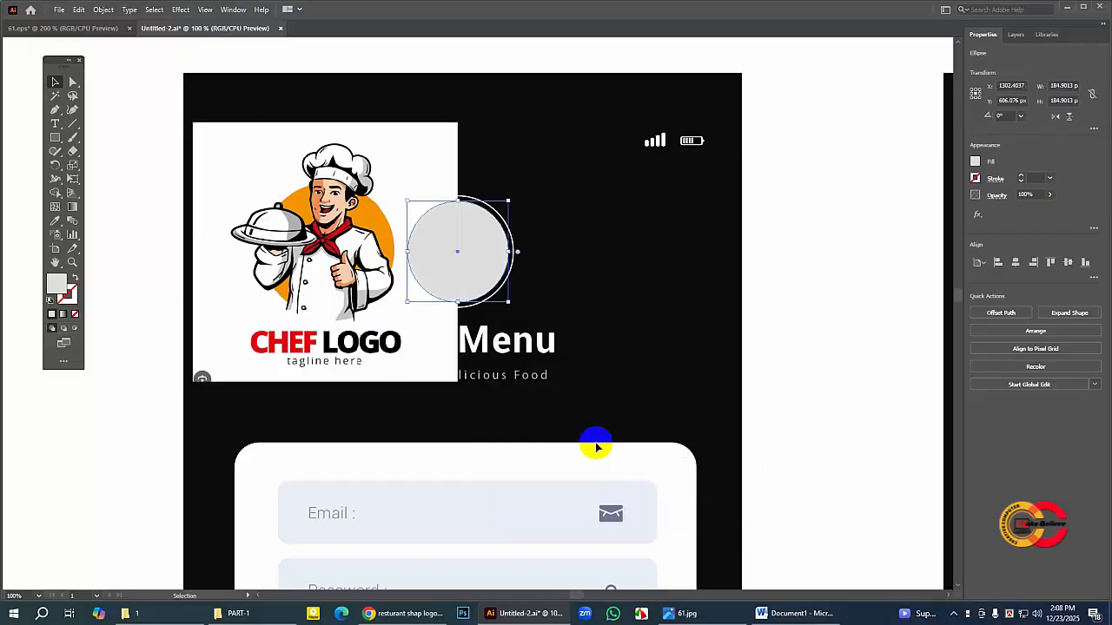
Step: Make a clipping mask from the grey circle and the chef logo image
shift+click(293, 196)
right_click(294, 198)
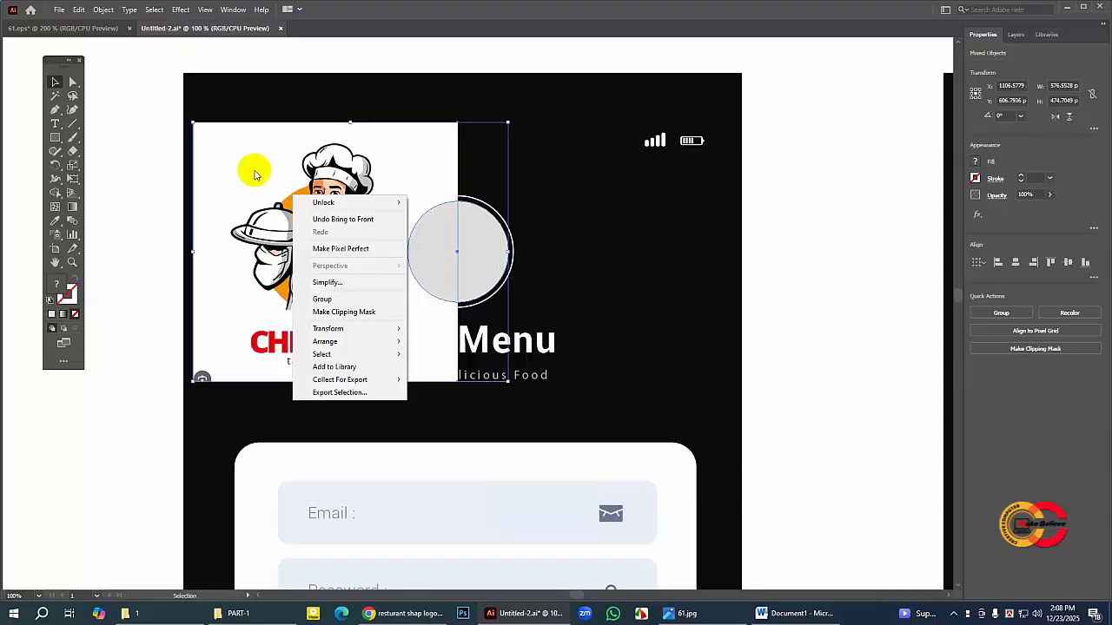
click(341, 312)
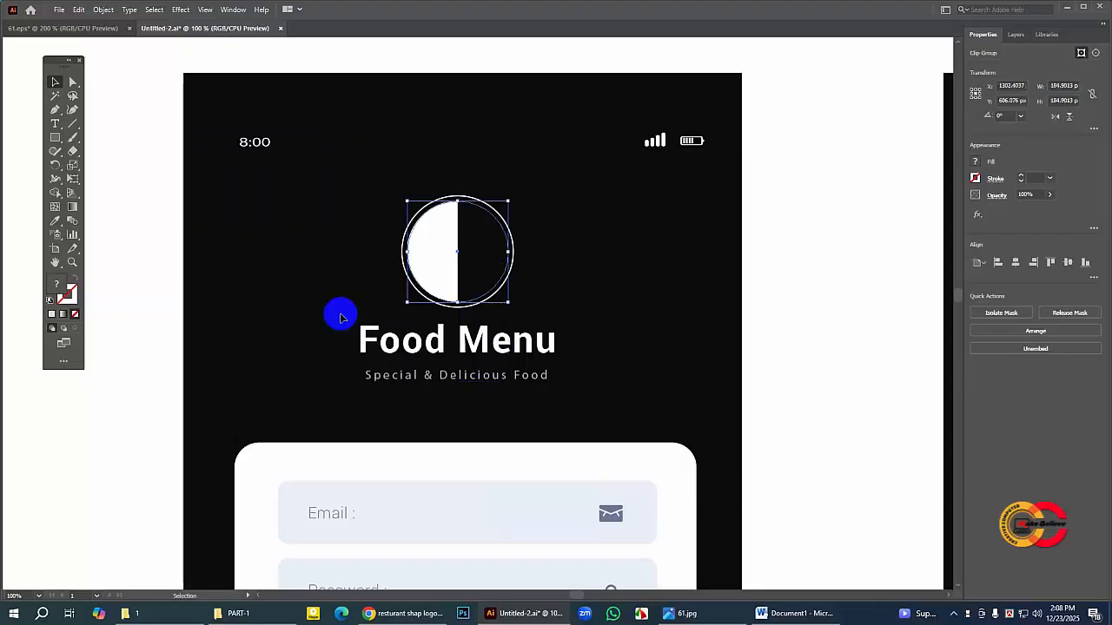
Step: Isolate the clip group, move the chef logo image over the circle and scale it down to about 237 × 232 px
double_click(438, 233)
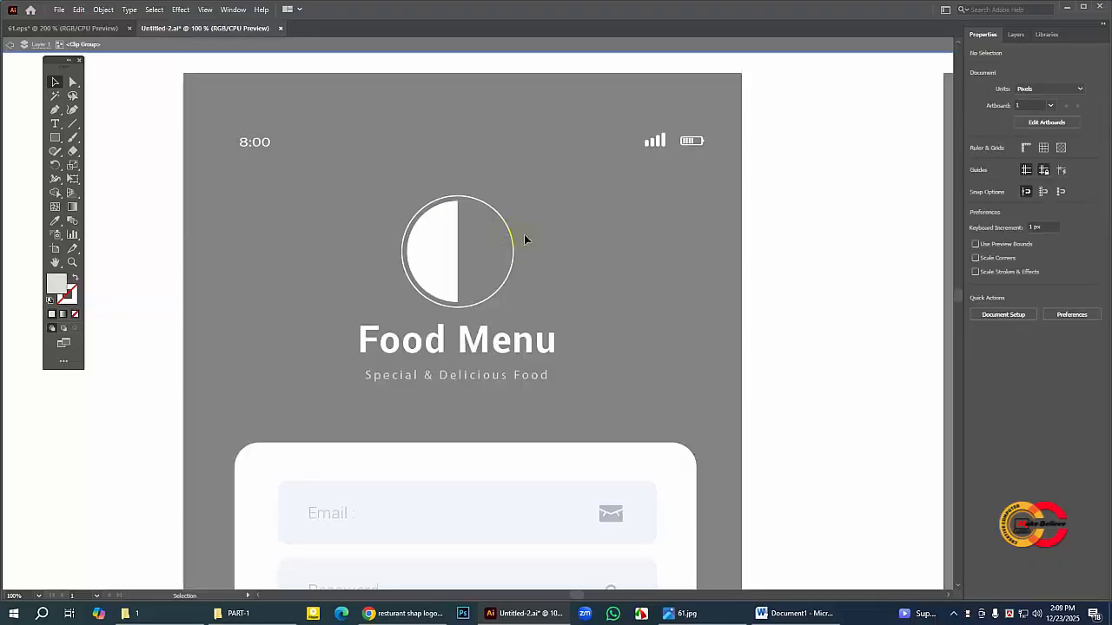
click(434, 240)
click(486, 252)
drag(486, 252, 545, 276)
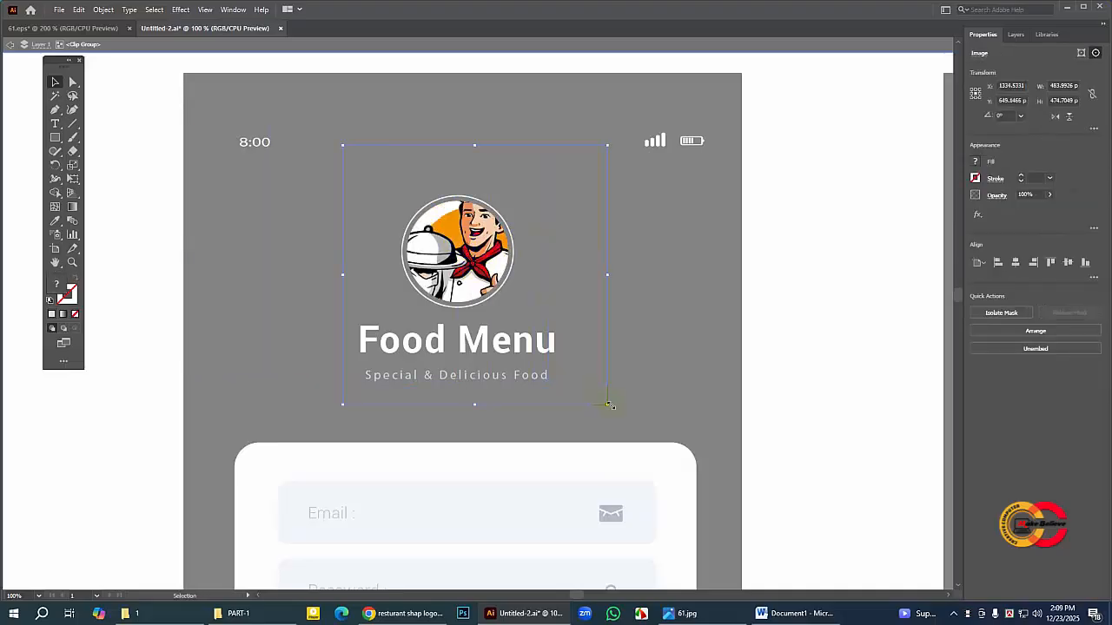
drag(608, 406, 599, 397)
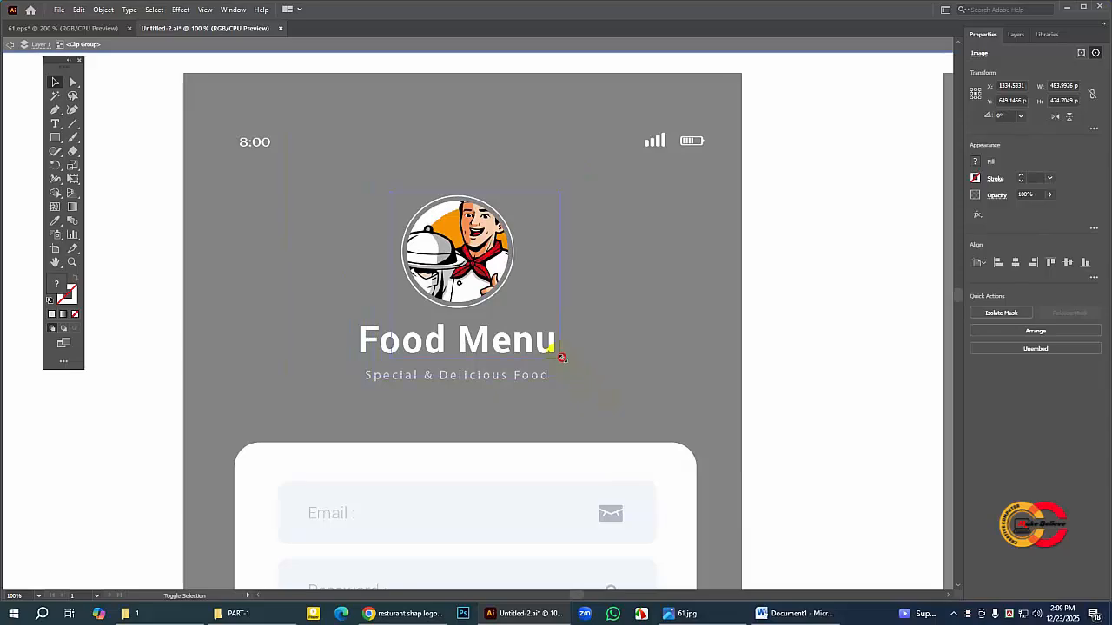
drag(545, 339, 543, 339)
drag(464, 249, 449, 232)
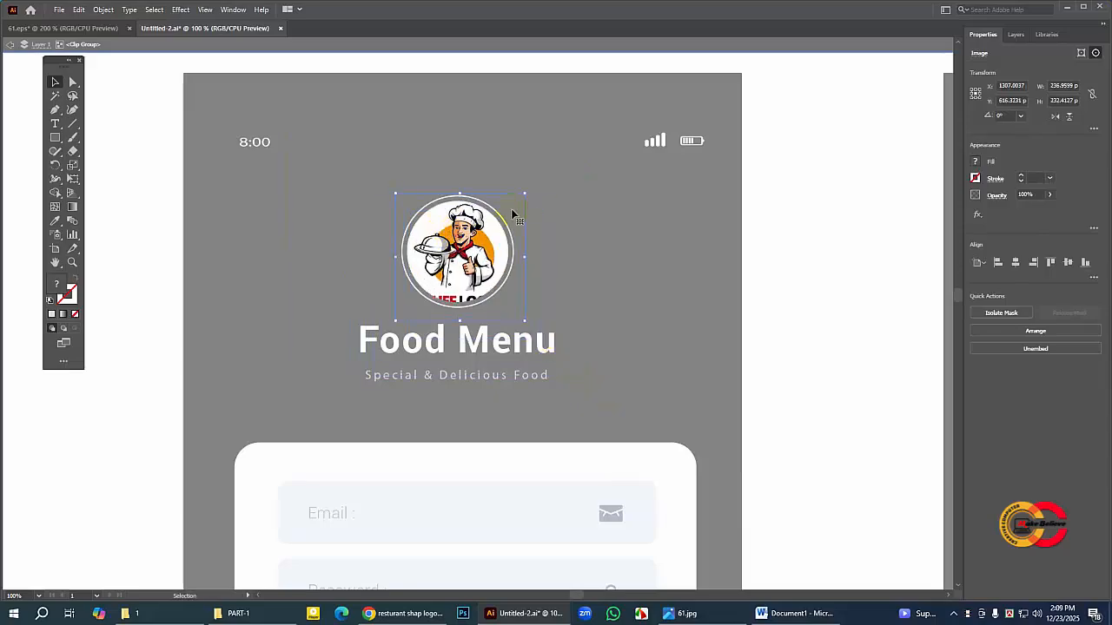
Step: Nudge the logo image down and slightly left so the chef is centred in the circle and the logo text is masked out
key(Down)
key(Down)
key(Down)
key(Down)
key(Down)
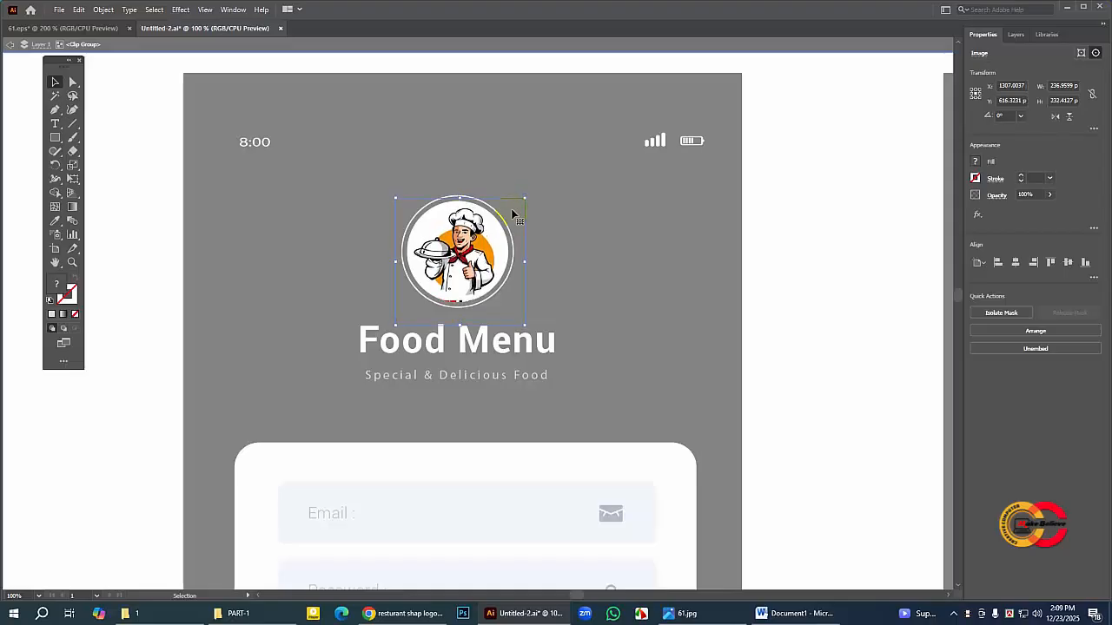
key(Down)
key(Down)
key(Down)
key(Left)
key(Left)
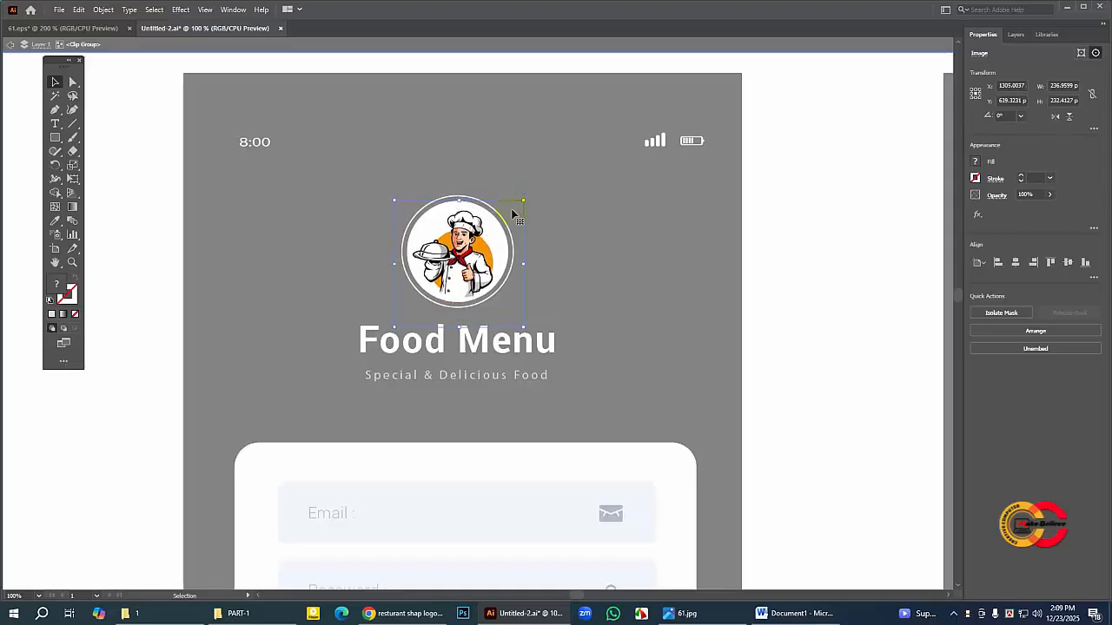
key(Down)
key(Down)
key(Down)
key(Down)
key(Down)
key(Down)
key(Down)
key(Left)
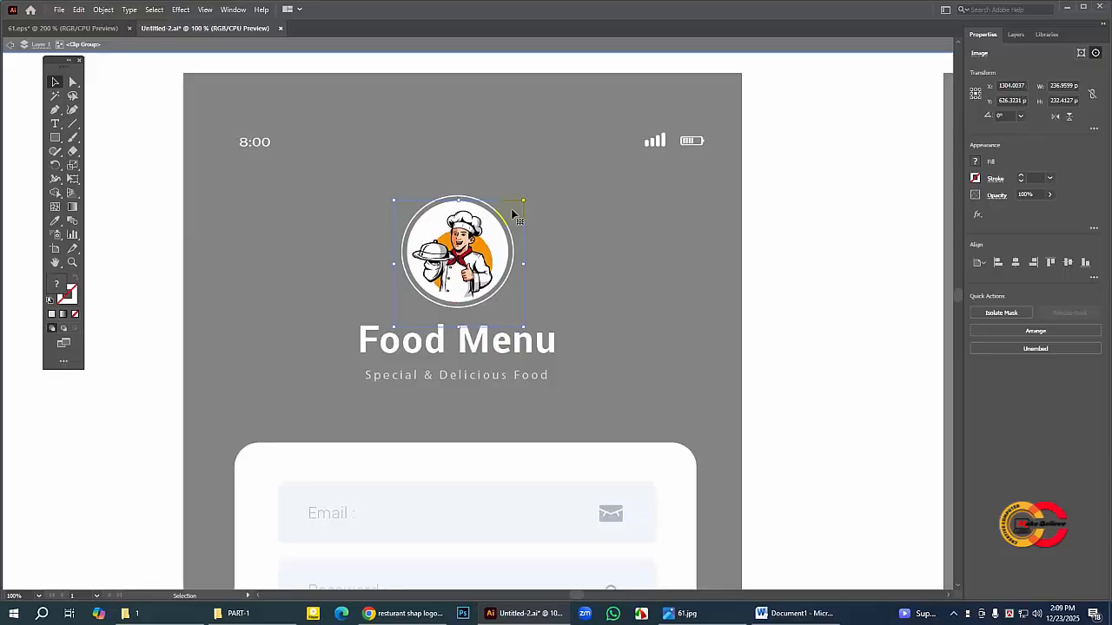
key(Down)
Step: Try the chef logo image at about 249 × 244 px, shifted slightly left inside the circle
click(529, 176)
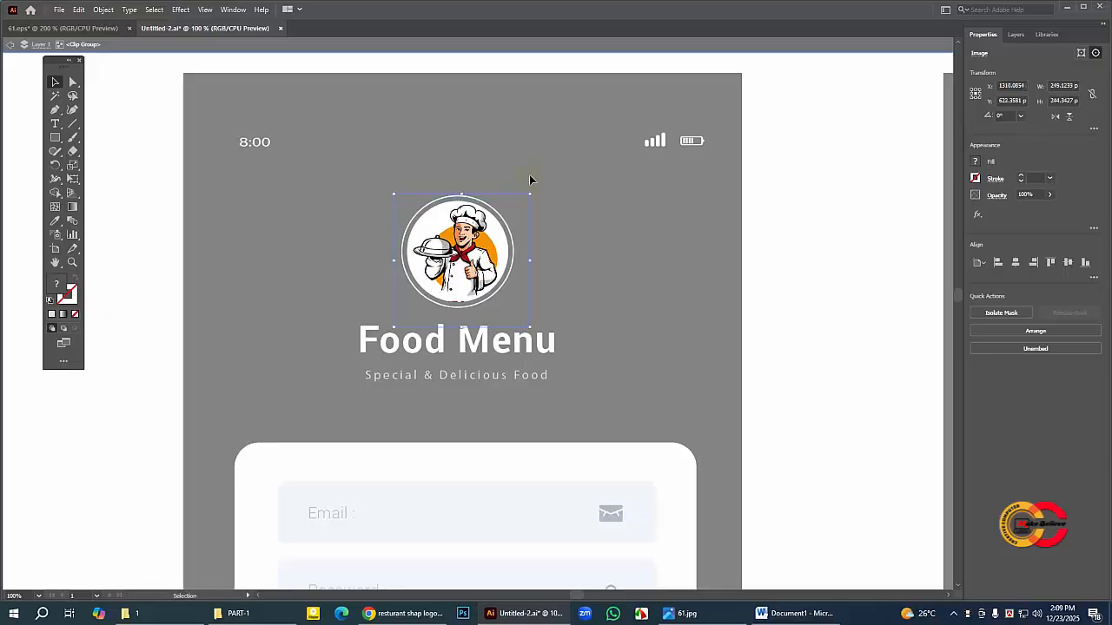
key(Left)
key(Left)
key(Left)
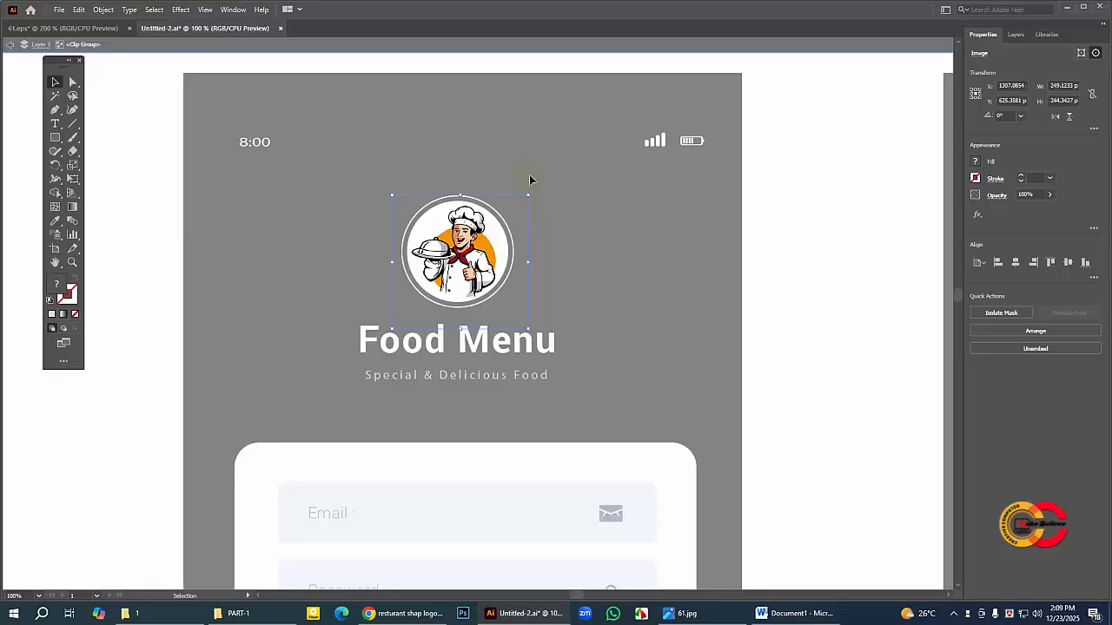
Step: Try the chef logo image at about 216 × 212 px, moved up and slightly left inside the circle
click(524, 318)
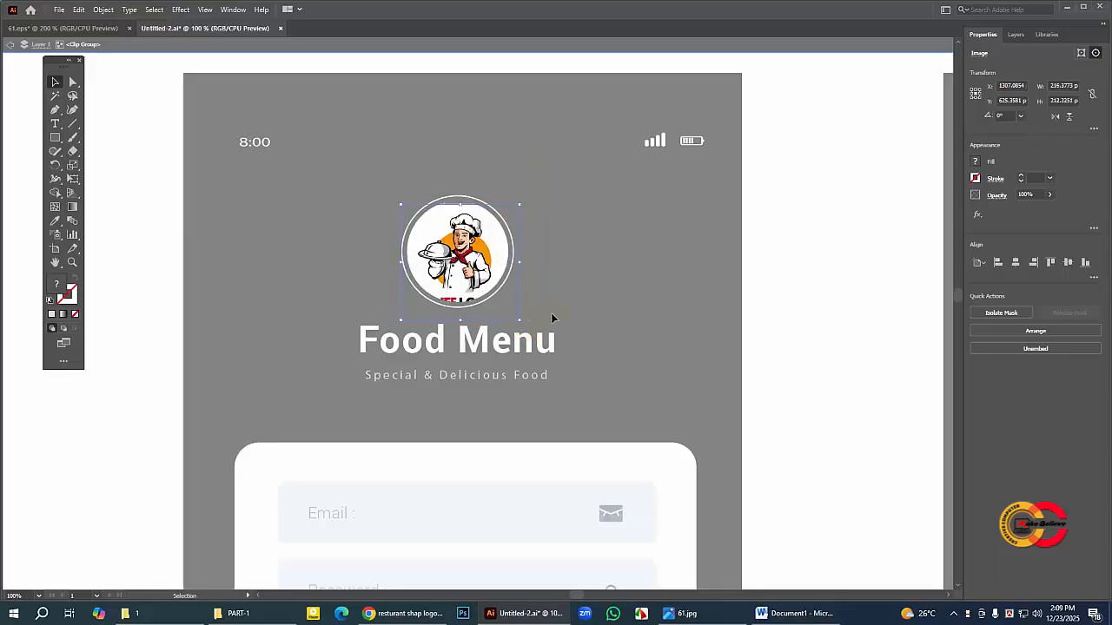
key(Up)
key(Up)
key(Up)
key(Up)
key(Up)
key(Up)
key(Up)
key(Up)
key(Up)
key(Up)
key(Up)
key(Up)
key(Up)
key(Up)
key(Up)
key(Up)
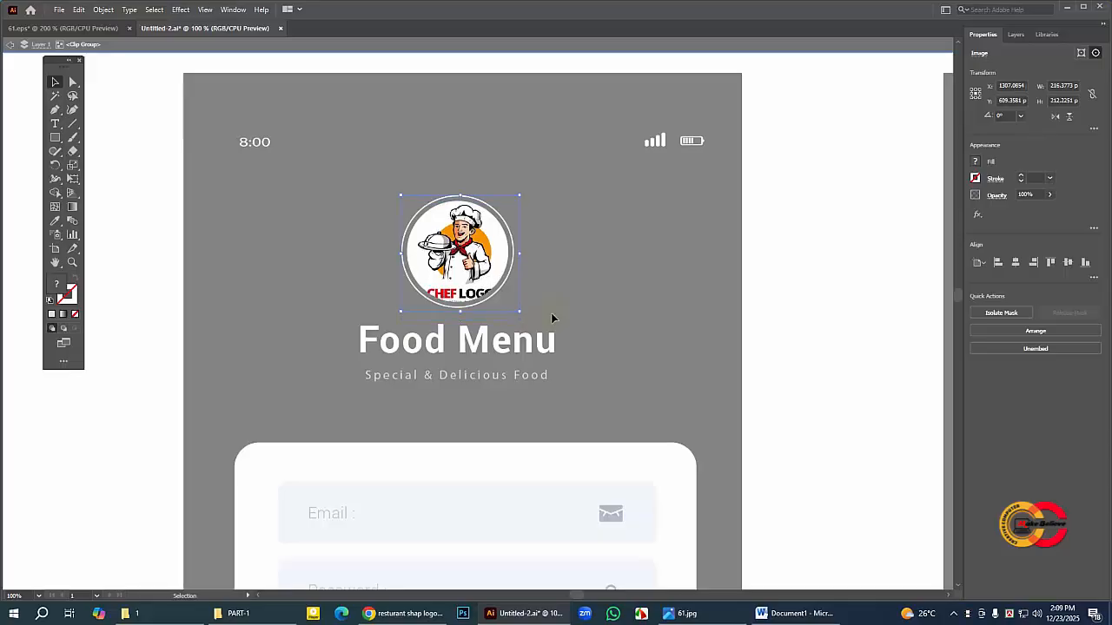
key(Left)
key(Left)
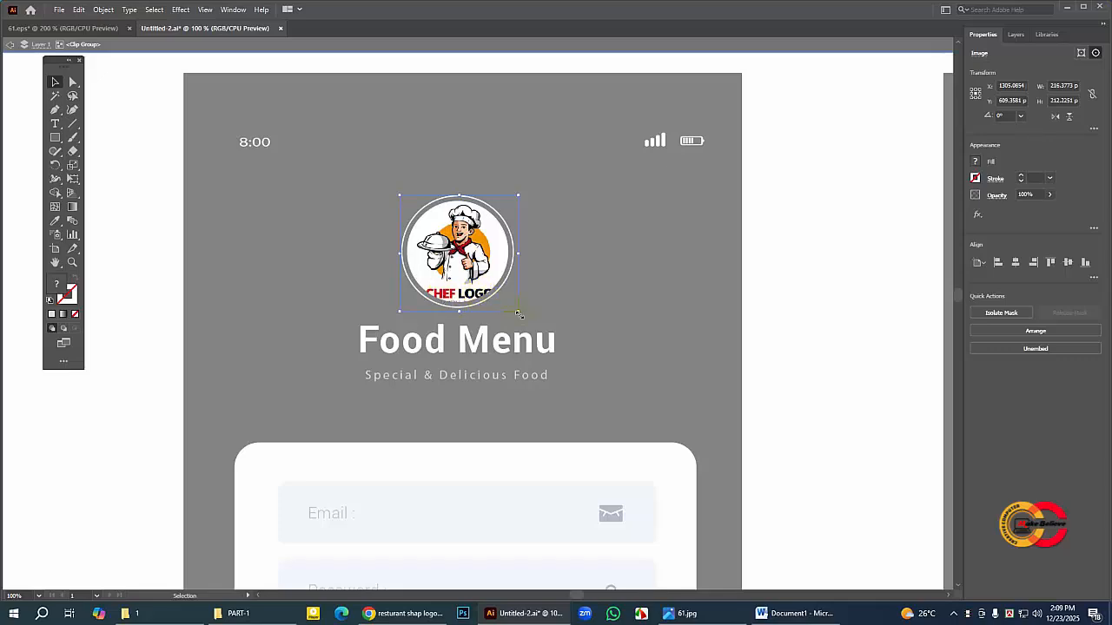
Step: Scale the chef logo image to about 232 × 228 px and nudge it down and left until the logo text is masked out
drag(525, 323, 526, 322)
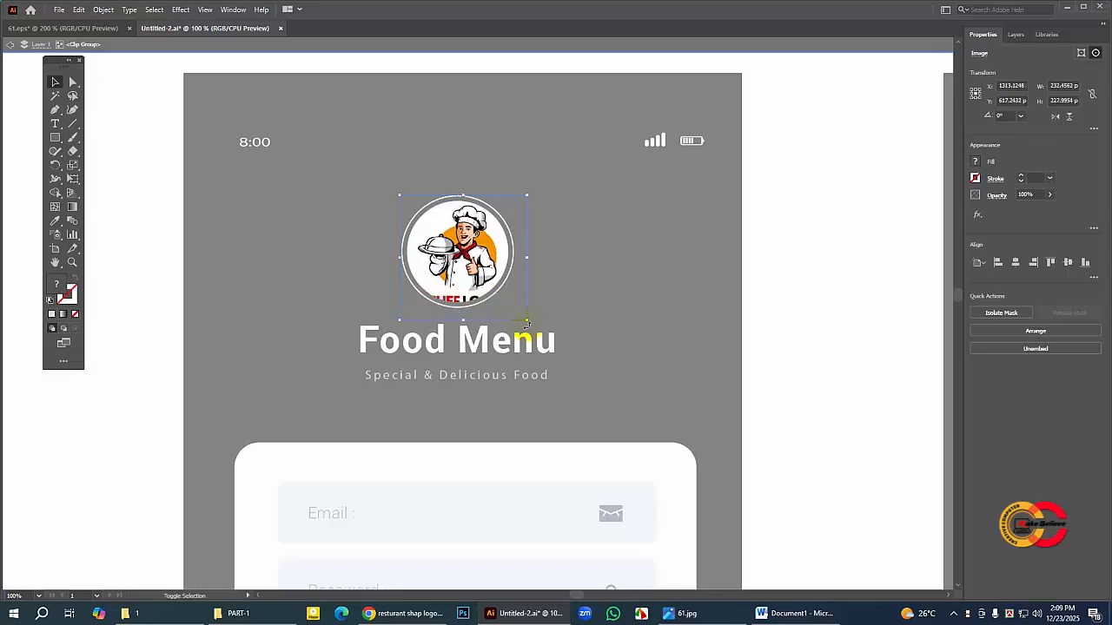
key(Left)
key(Left)
key(Down)
key(Down)
key(Down)
key(Down)
key(Down)
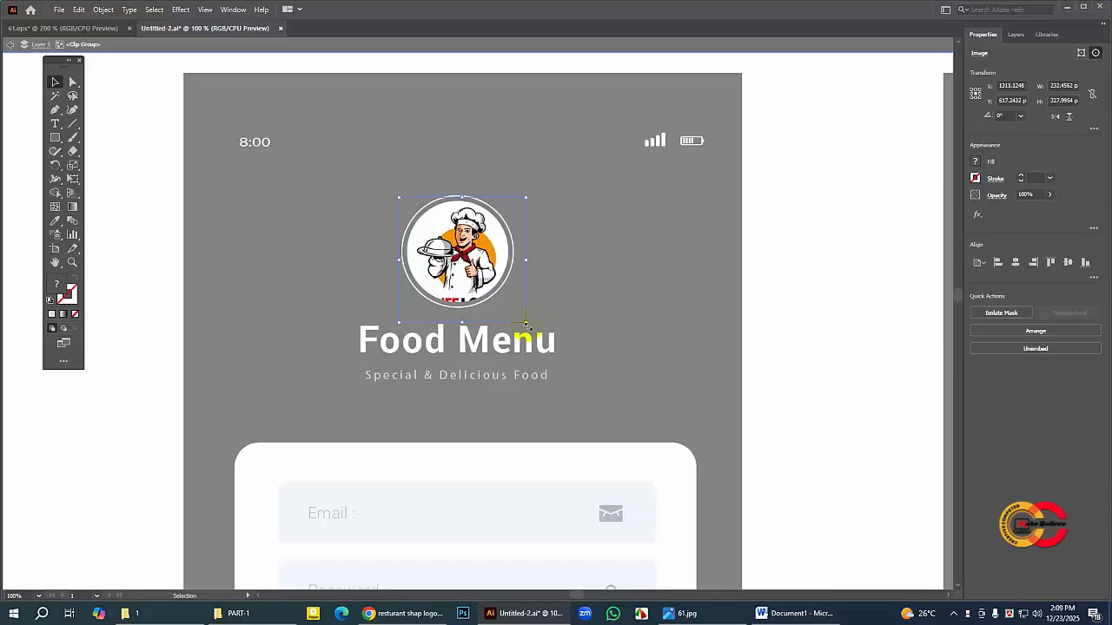
key(Down)
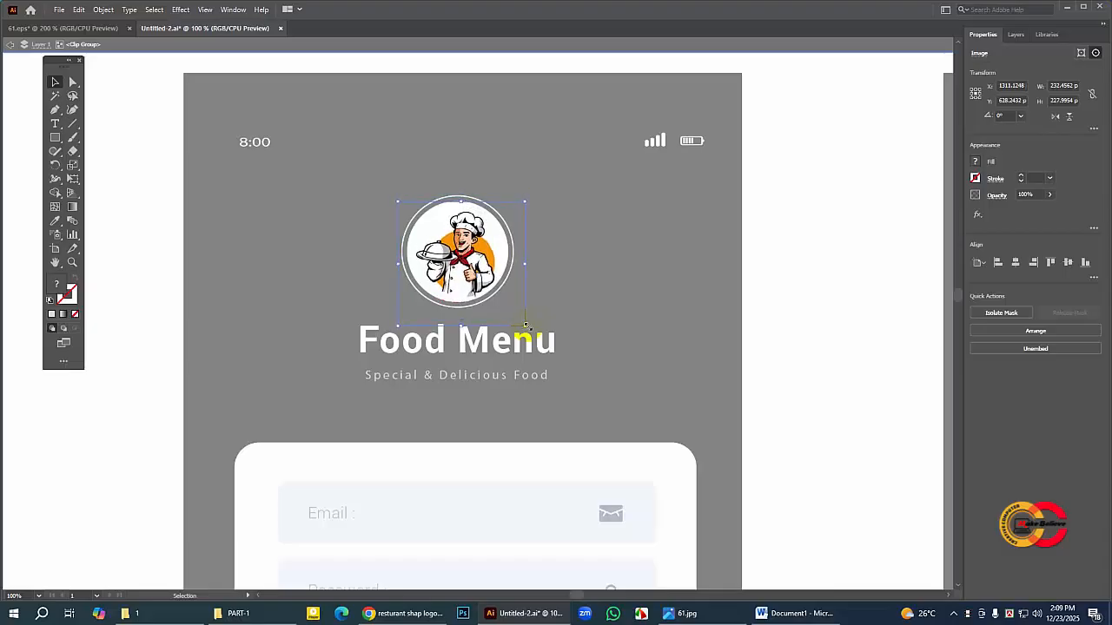
key(Left)
key(Left)
key(Left)
key(Left)
key(Left)
key(Left)
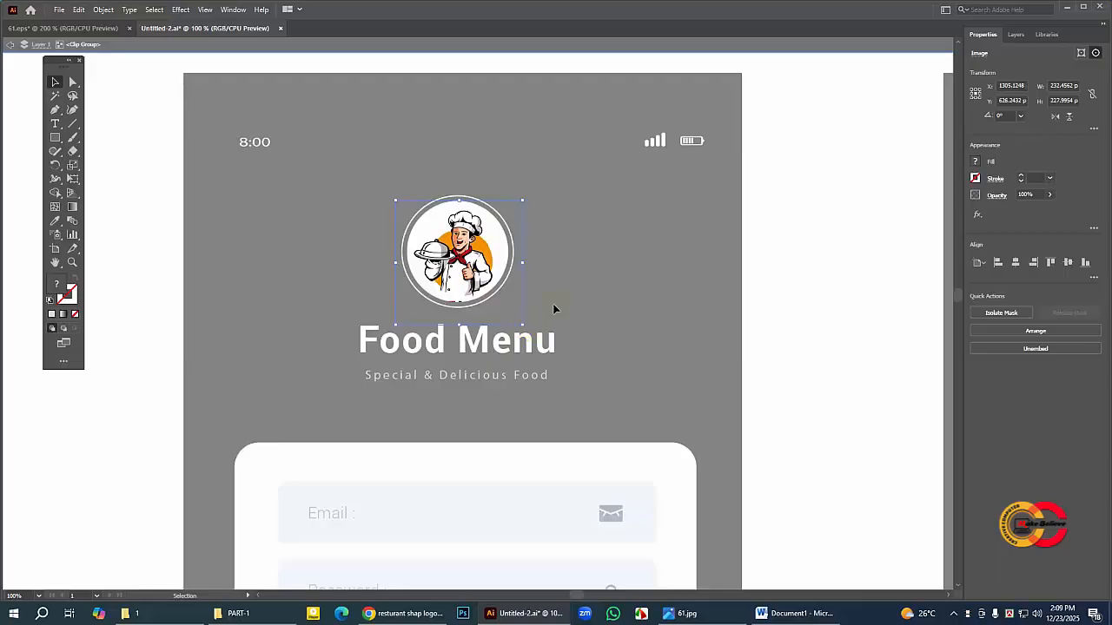
Step: Enlarge the logo image to about 244 × 239 px, nudge it left and down to centre the chef, and exit isolation mode
click(528, 187)
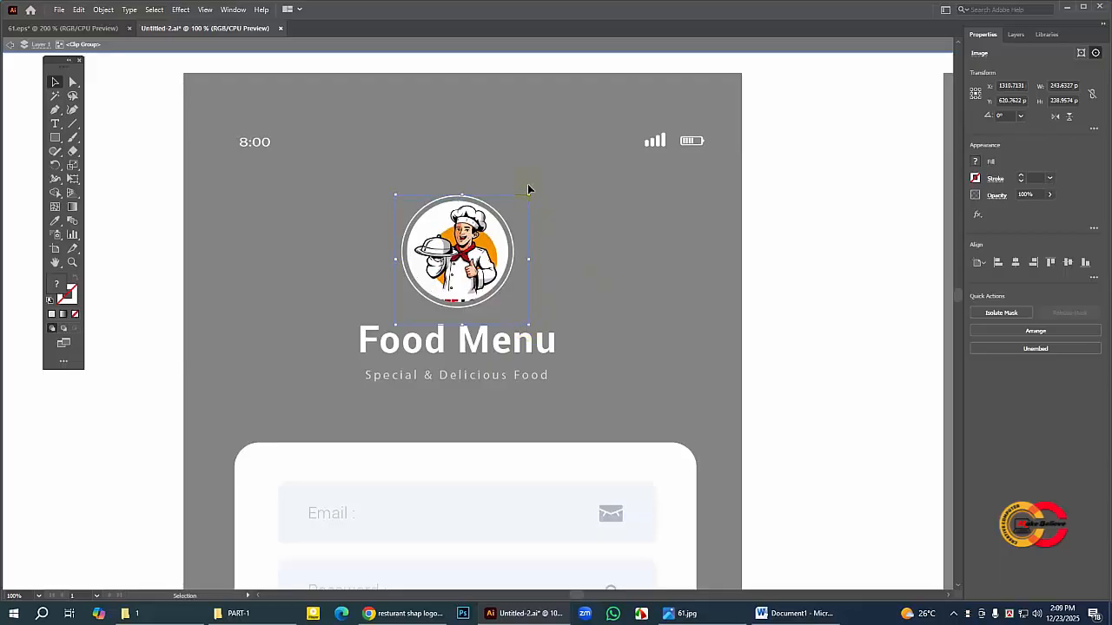
key(Left)
key(Left)
key(Left)
key(Left)
key(Left)
key(Left)
key(Left)
key(Down)
key(Down)
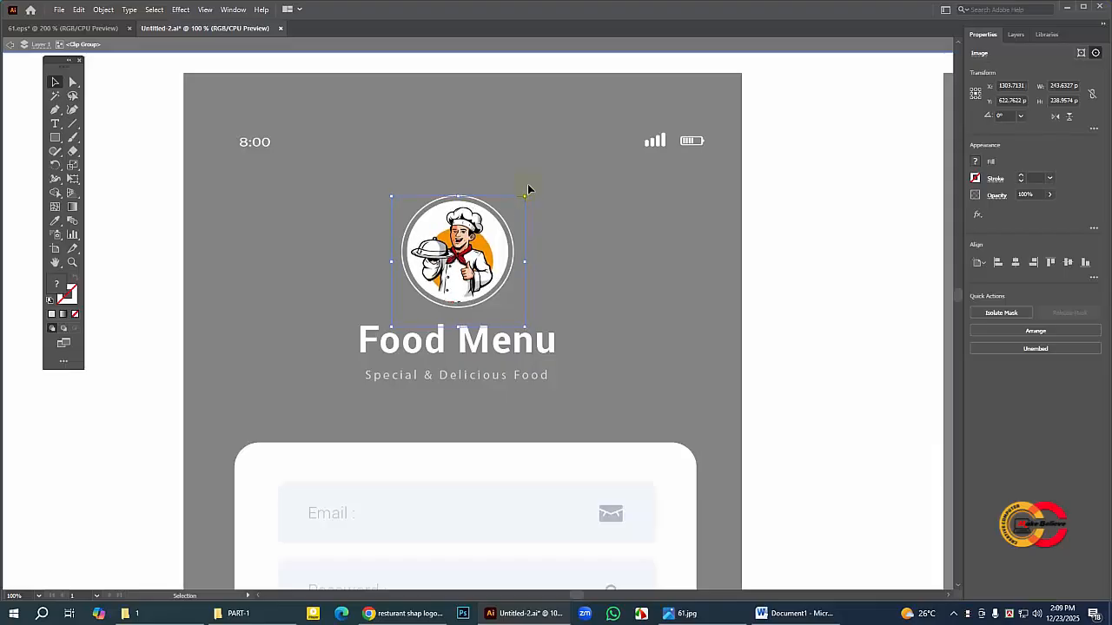
key(Down)
key(Down)
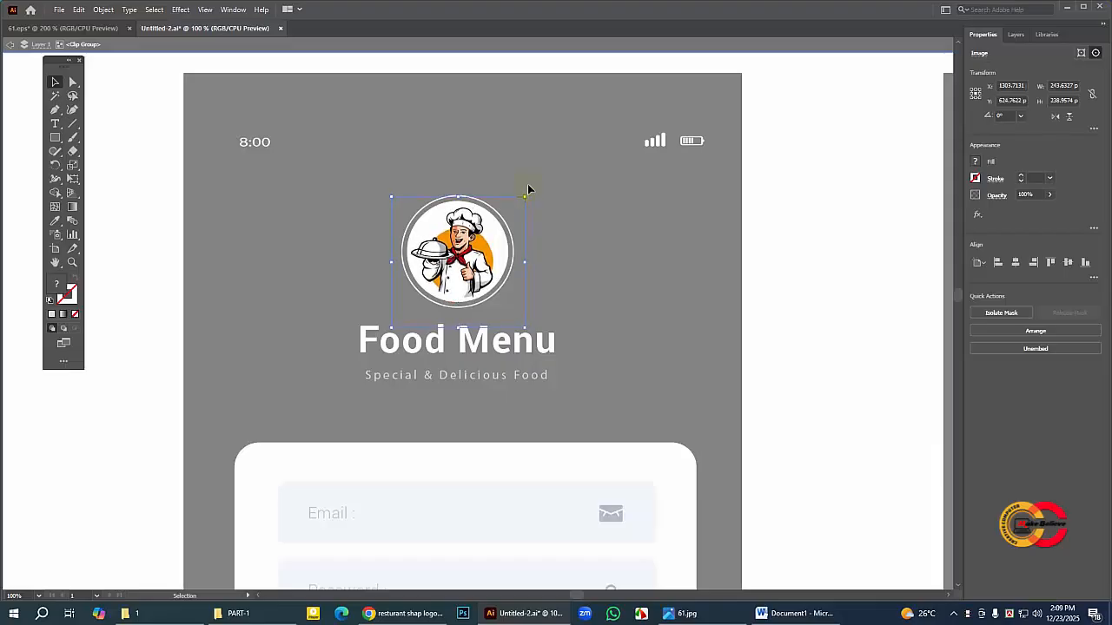
click(631, 253)
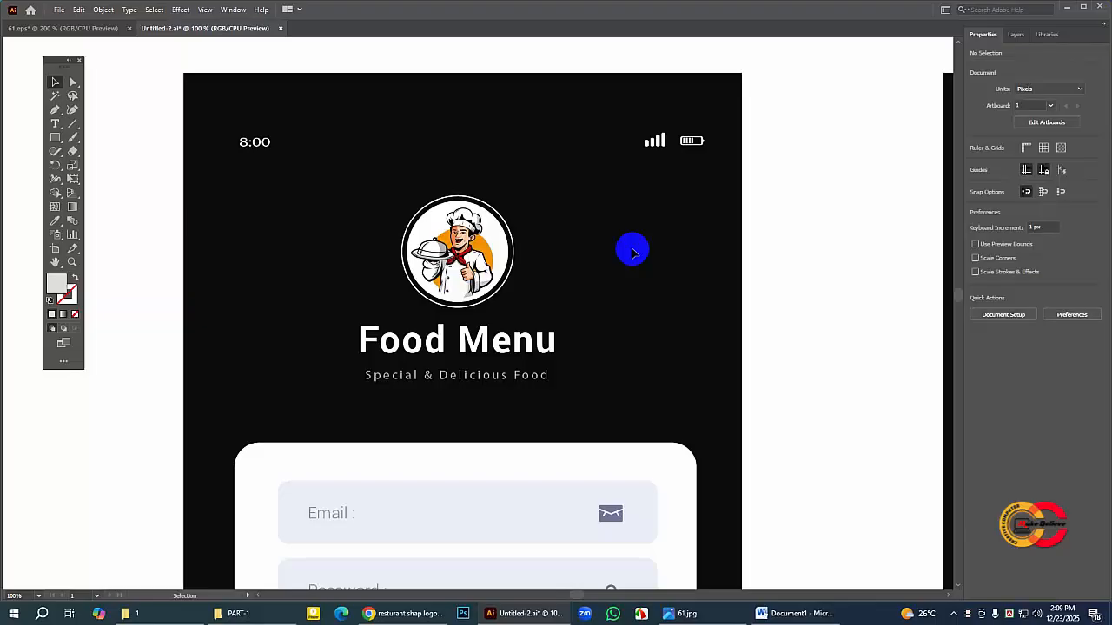
Step: Examine the masked chef logo up close and review both finished app screens side by side
key(ctrl+minus)
key(ctrl+minus)
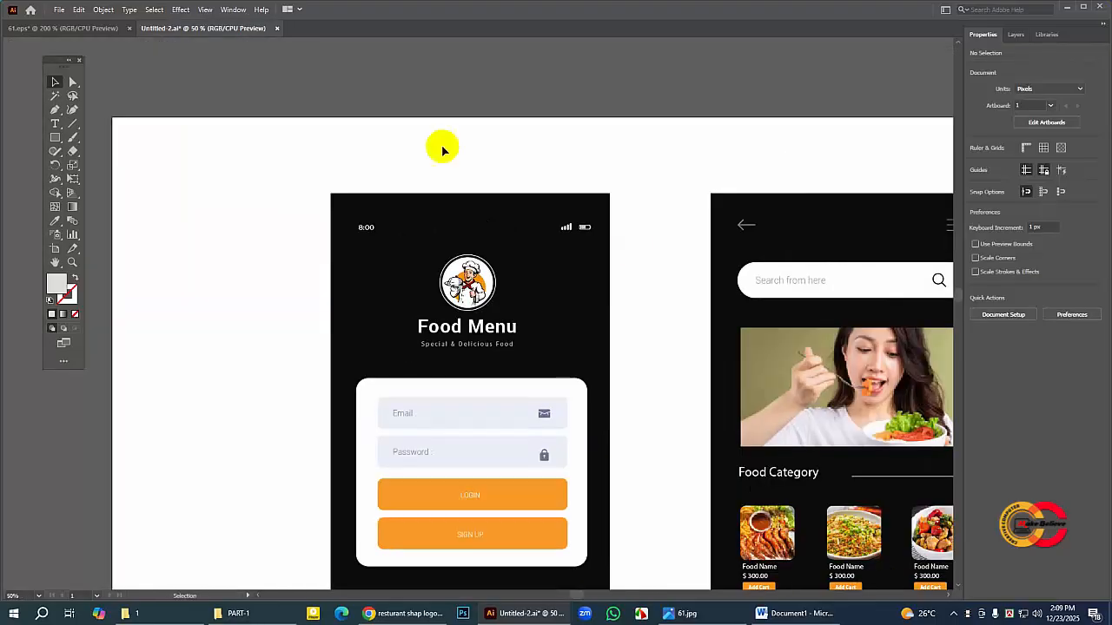
drag(608, 266, 279, 185)
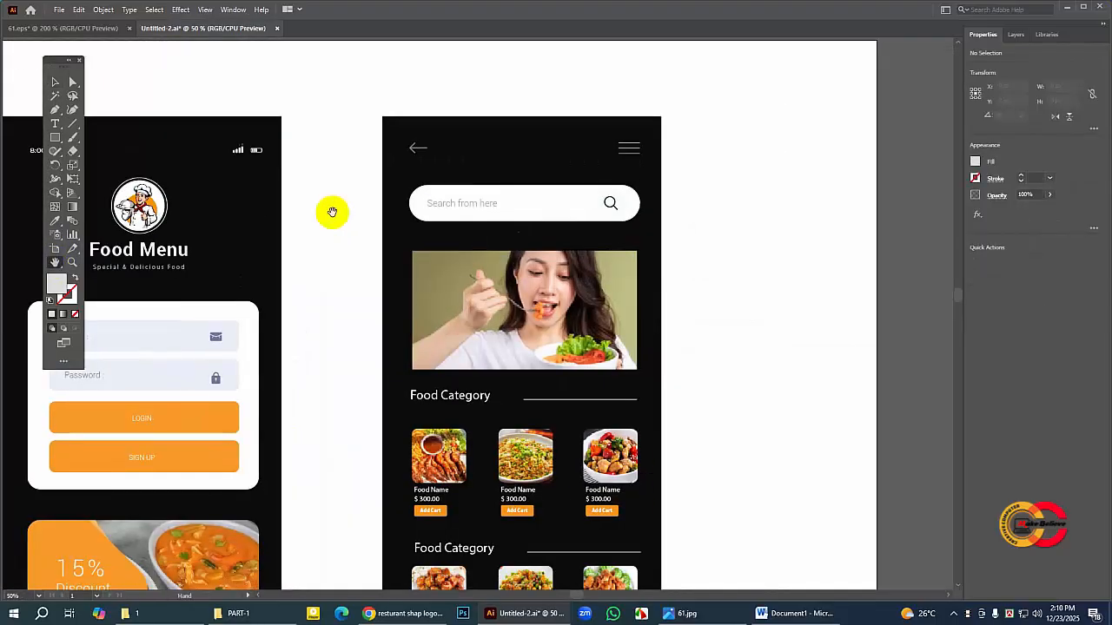
drag(222, 283, 427, 258)
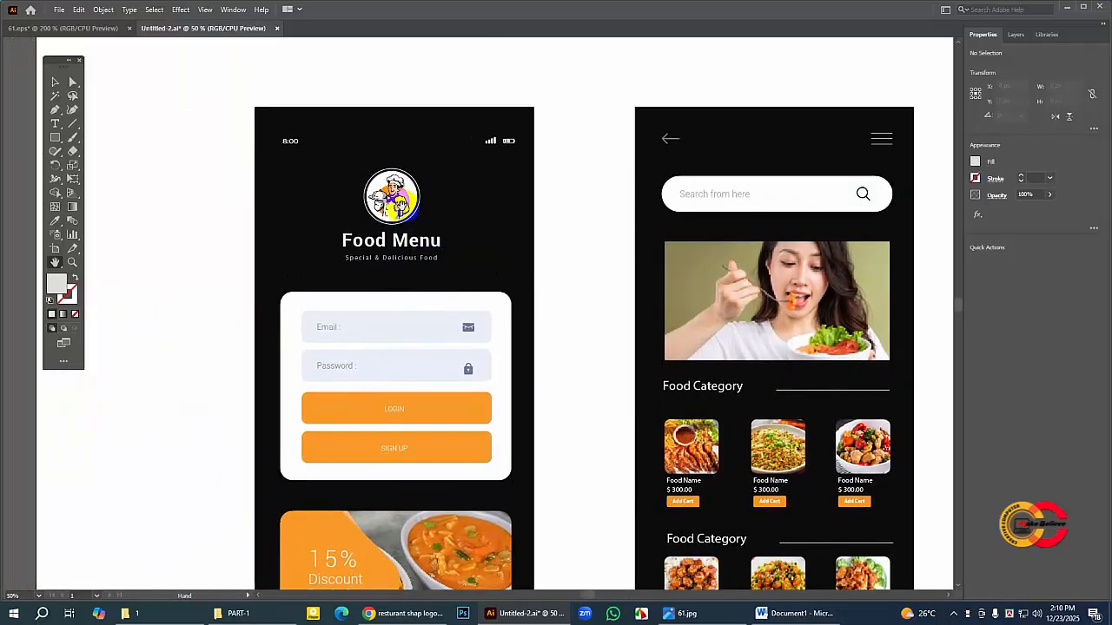
click(72, 262)
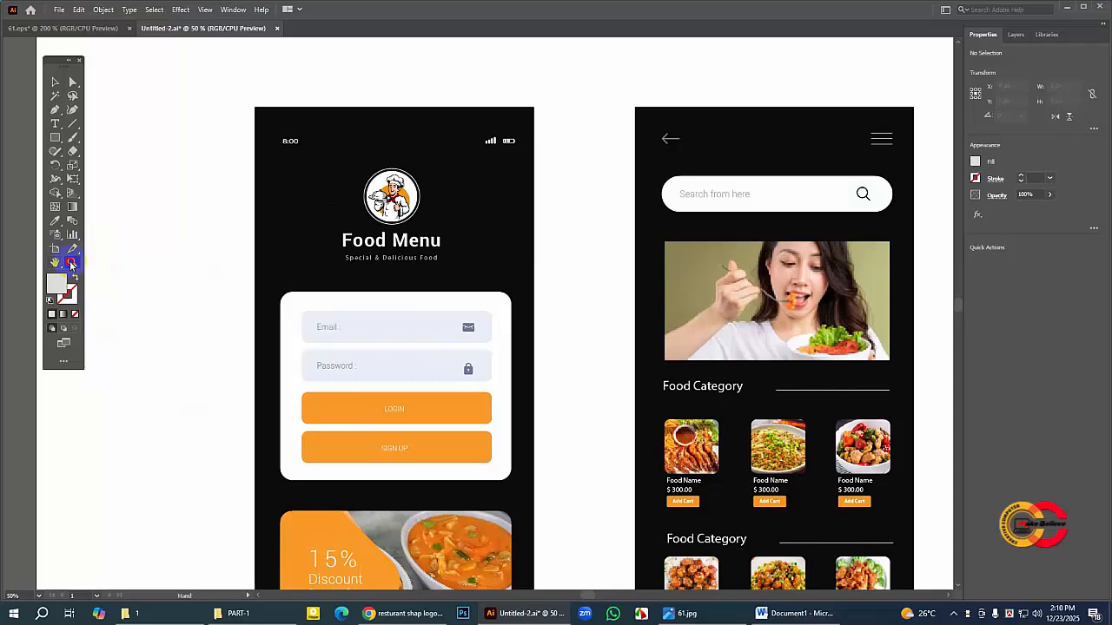
click(405, 209)
click(495, 298)
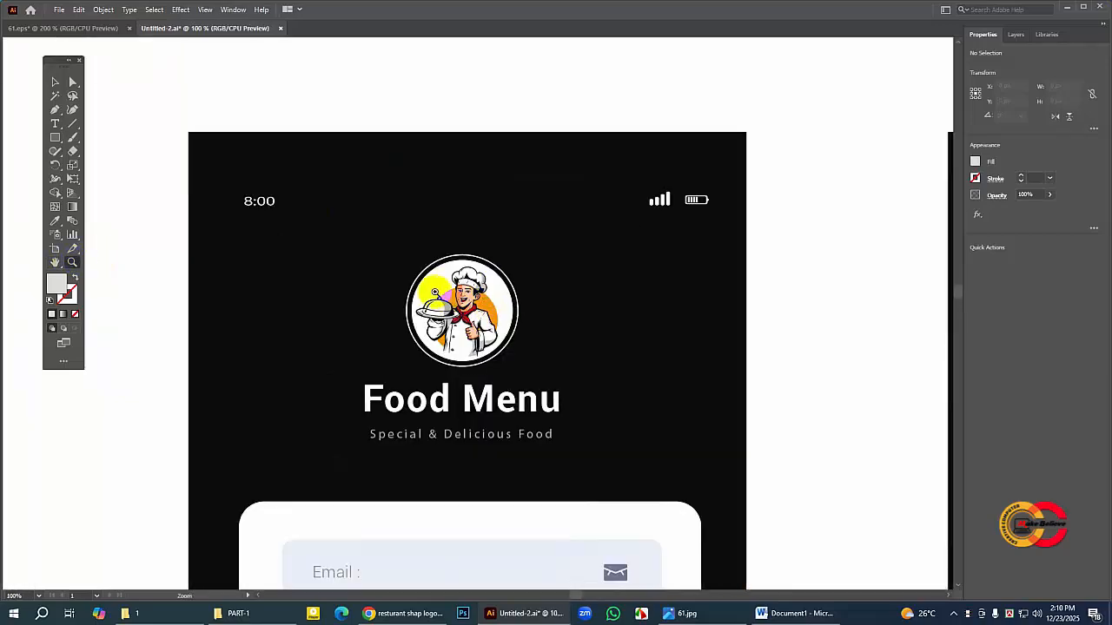
click(471, 337)
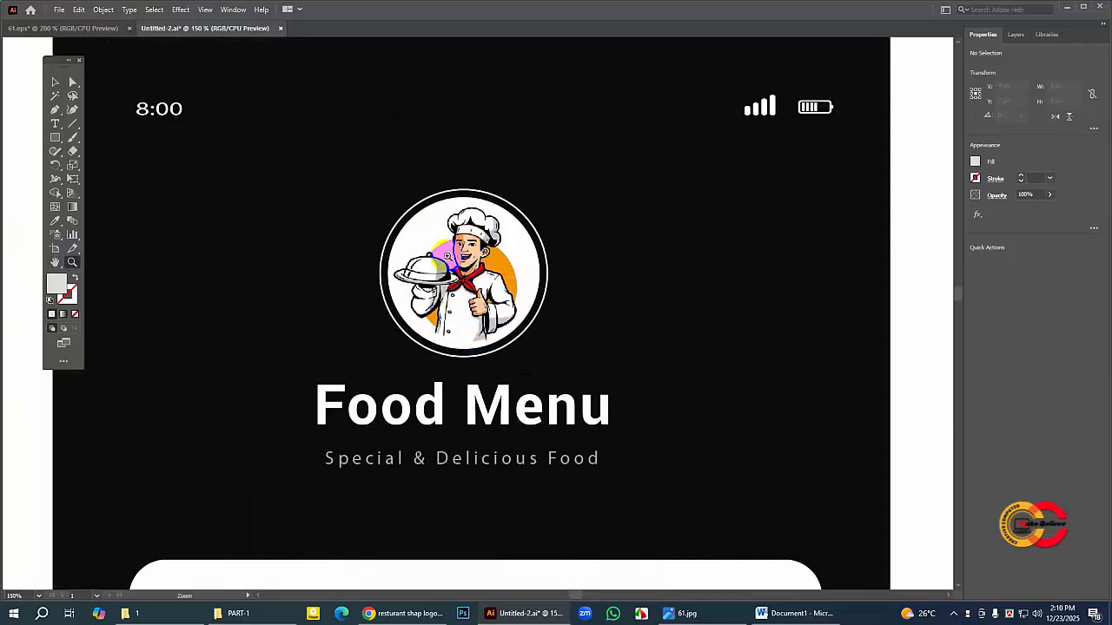
click(56, 83)
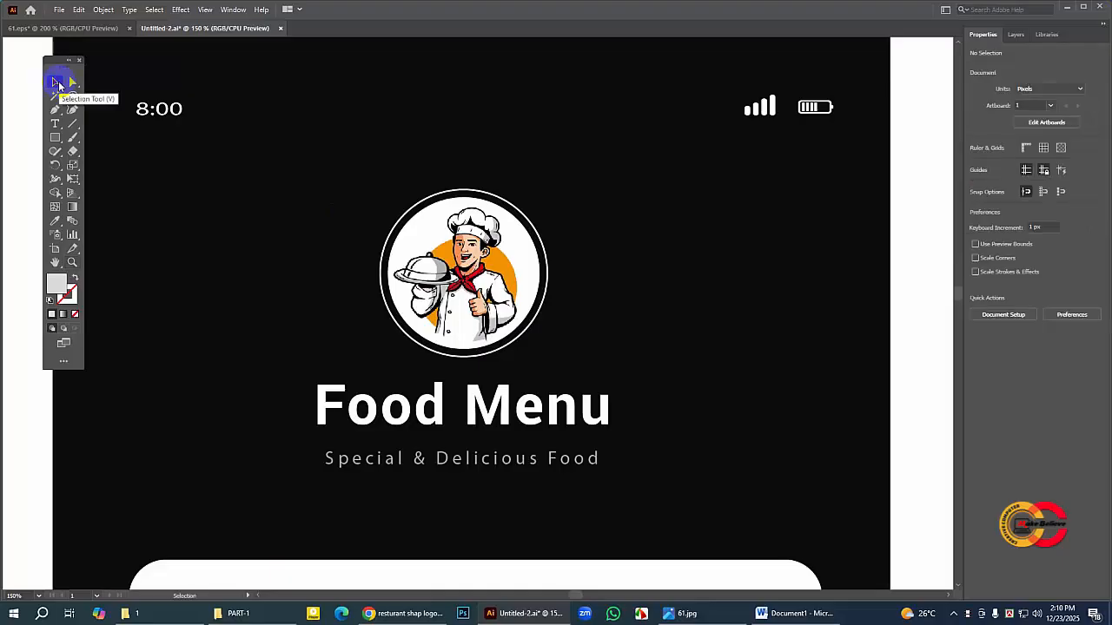
key(ctrl+minus)
key(ctrl+minus)
key(ctrl+minus)
key(ctrl+minus)
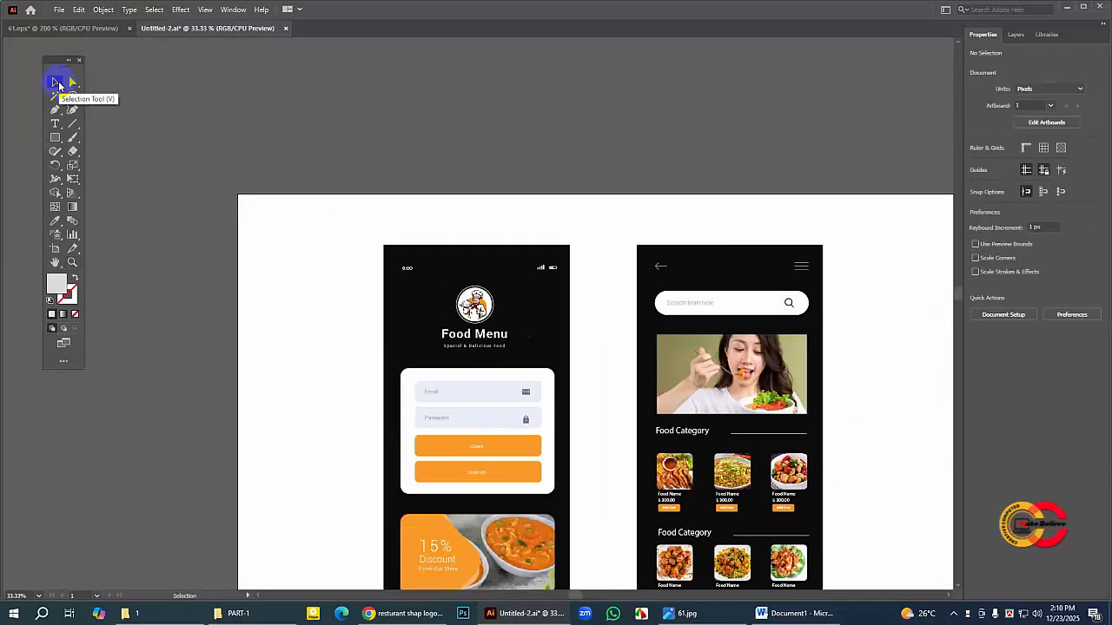
click(54, 262)
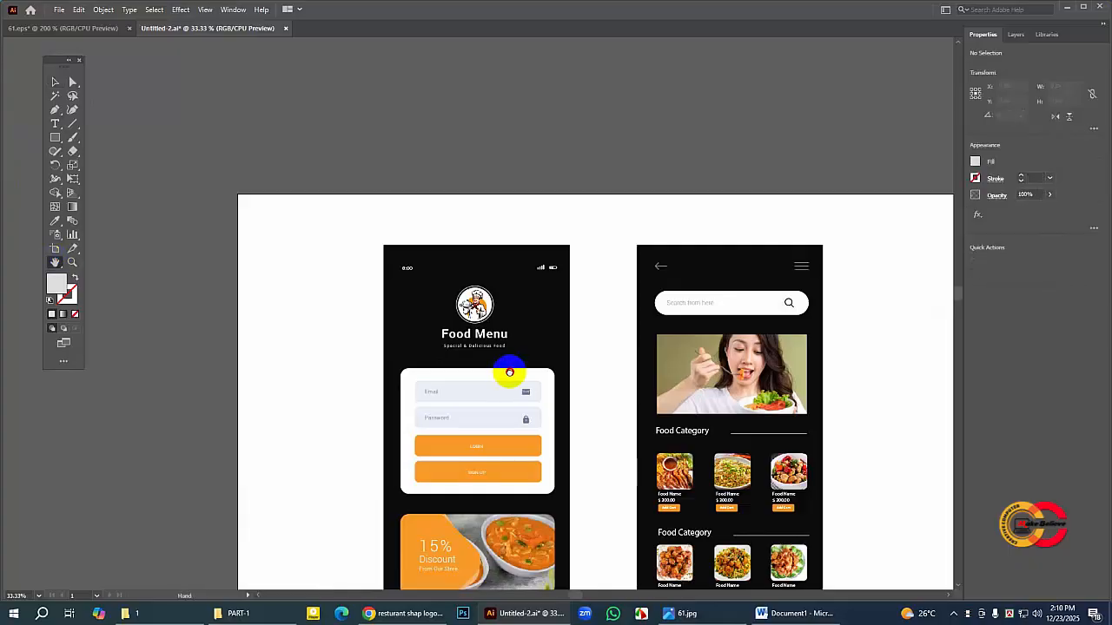
drag(509, 373, 449, 256)
click(54, 85)
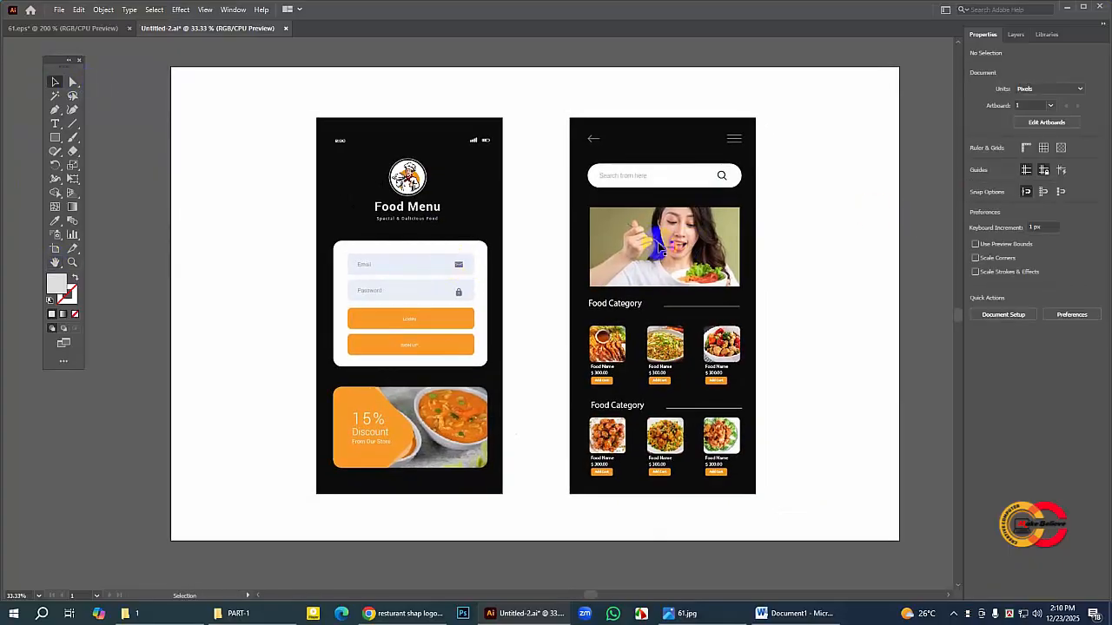
click(55, 262)
drag(427, 261, 413, 261)
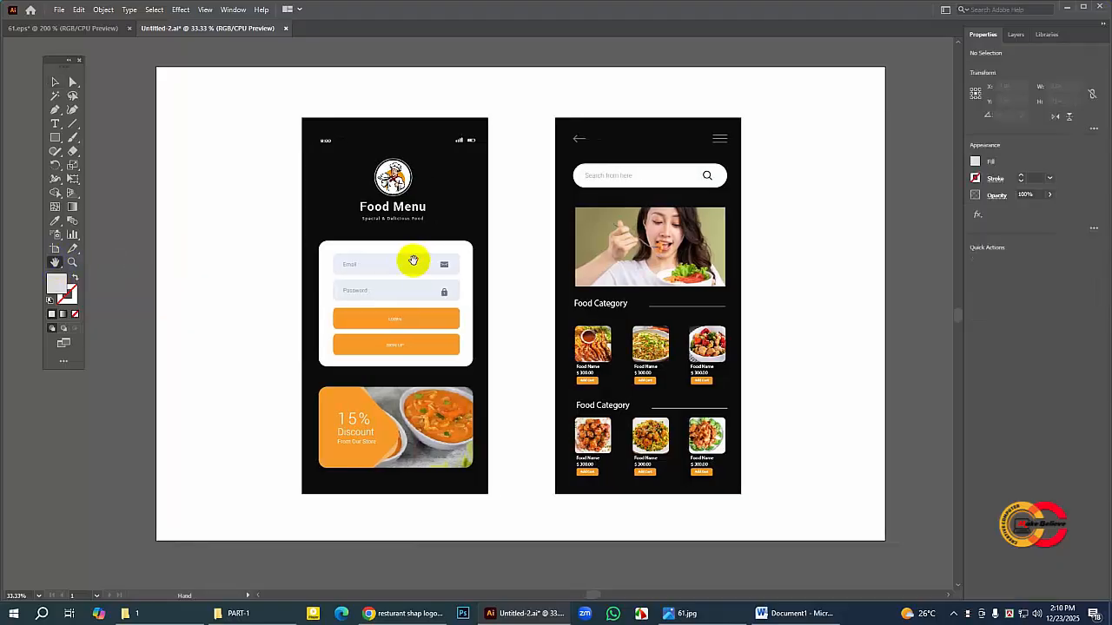